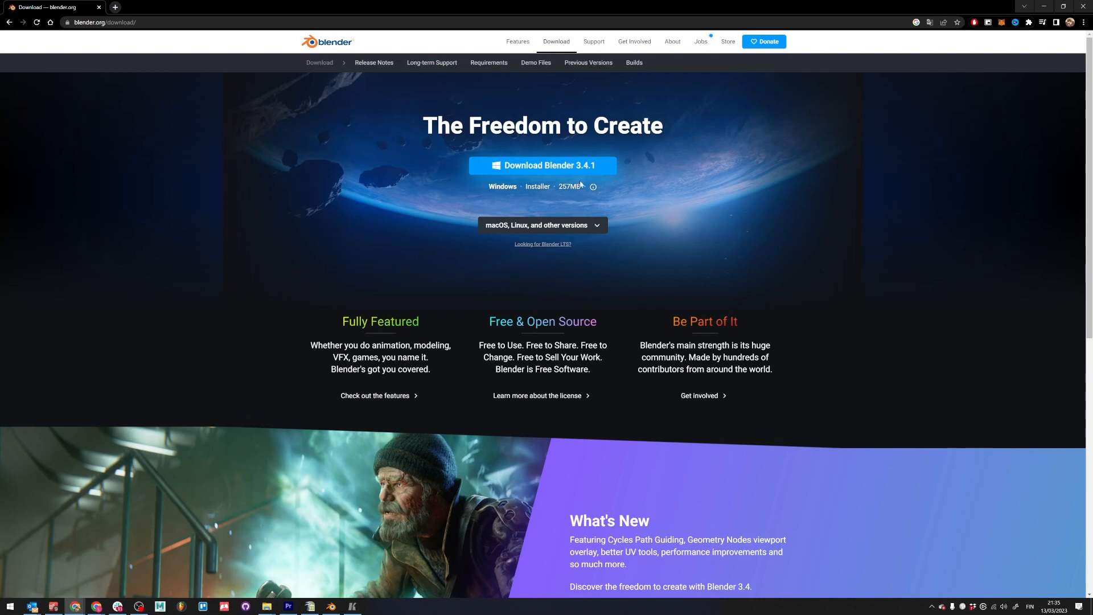
- Examine the list of Blender downloads for macOS, Linux and other versions on the download page
{"action": "left_click", "coordinate": [556, 171]}
{"action": "left_click", "coordinate": [597, 225]}
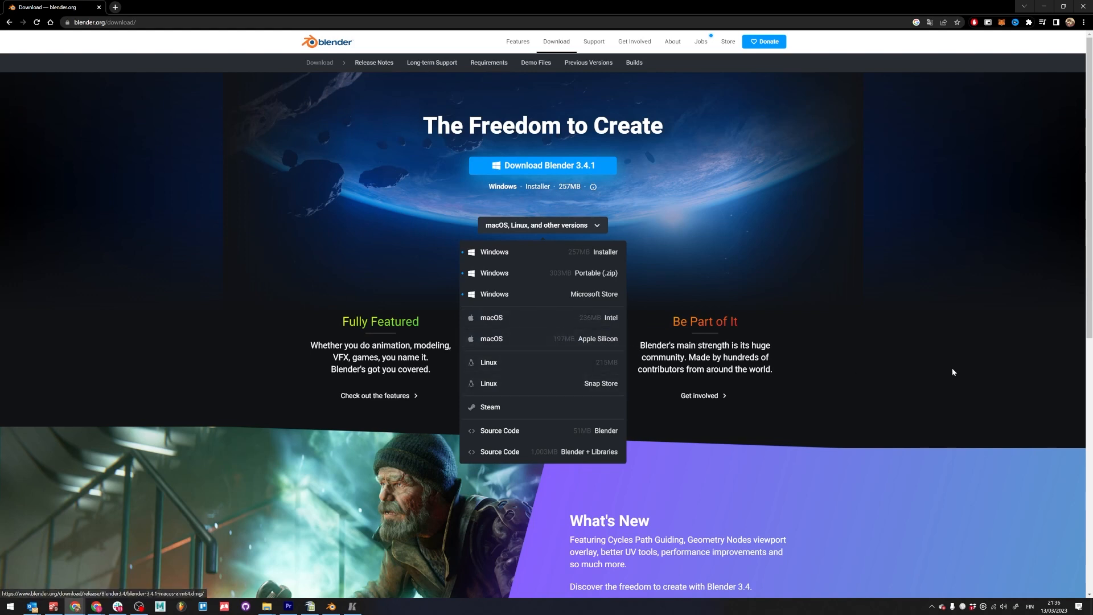
{"action": "left_click", "coordinate": [835, 207]}
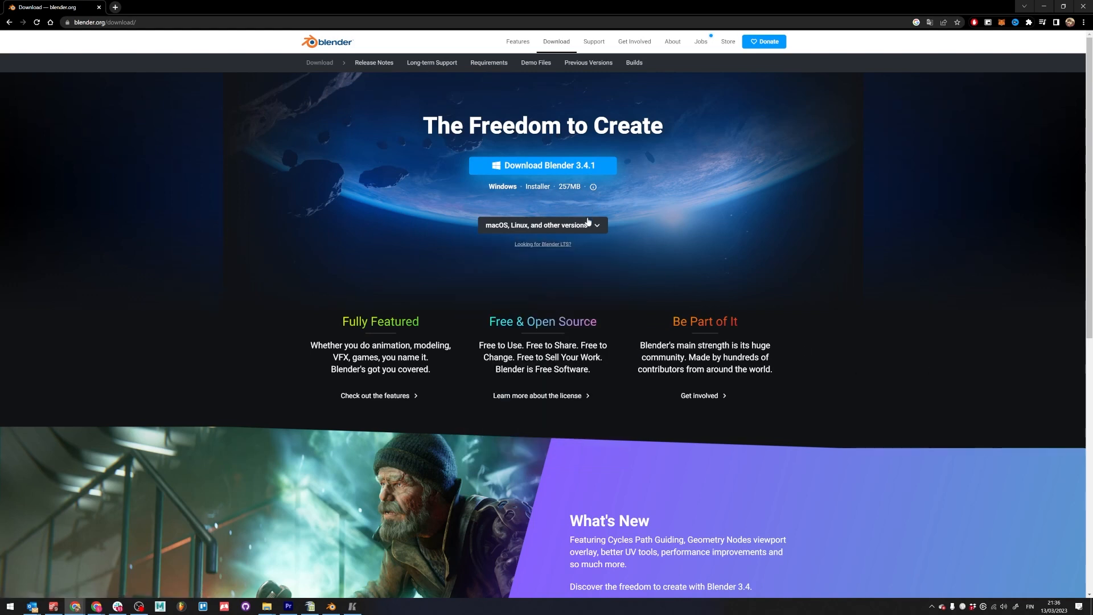
{"action": "left_click", "coordinate": [589, 224]}
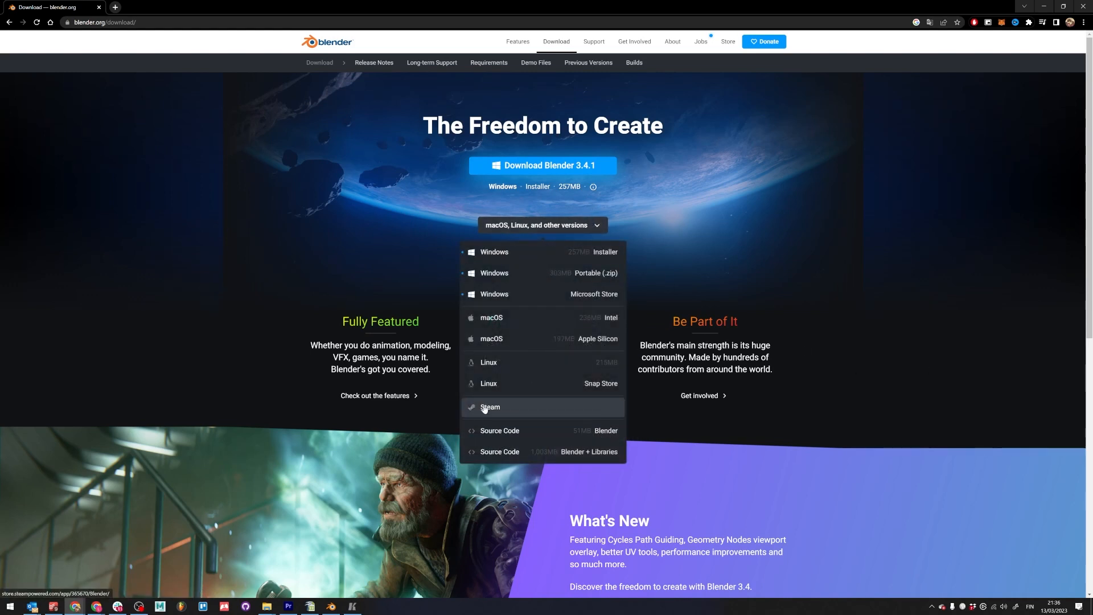
{"action": "left_click", "coordinate": [548, 225]}
- Start downloading the Blender 3.4.1 Windows installer, cancel the download and close the browser
{"action": "left_click", "coordinate": [543, 165]}
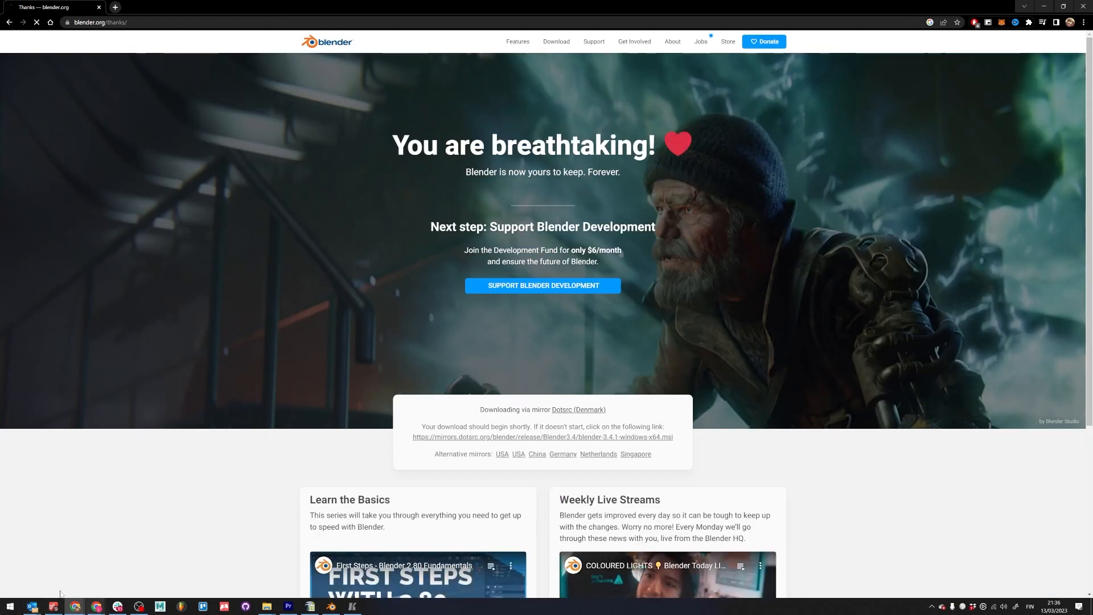
{"action": "right_click", "coordinate": [25, 590]}
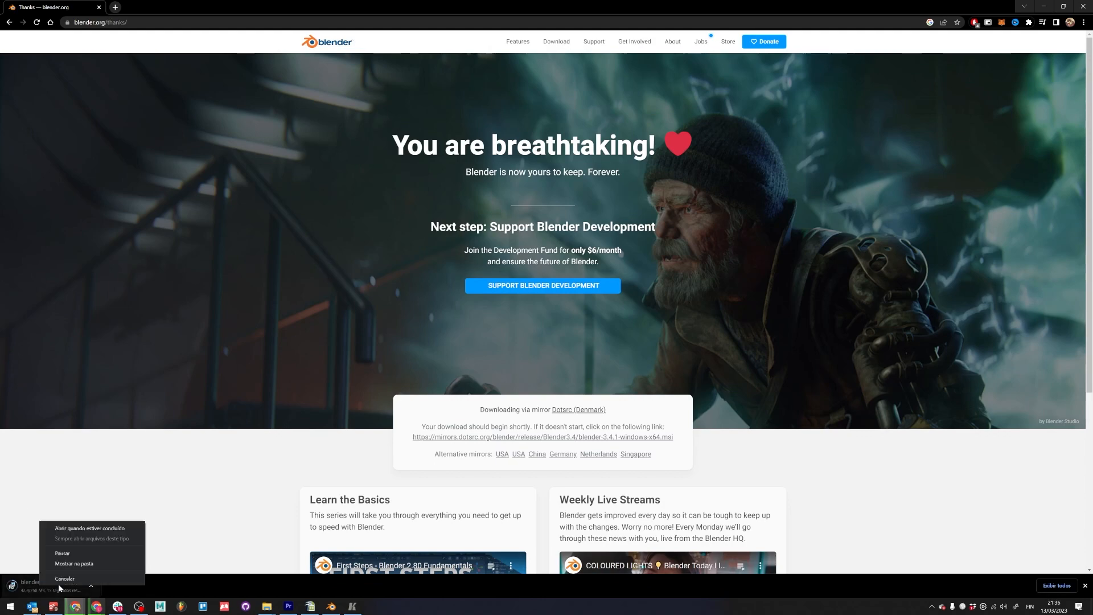
{"action": "left_click", "coordinate": [56, 579]}
{"action": "left_click", "coordinate": [1083, 6]}
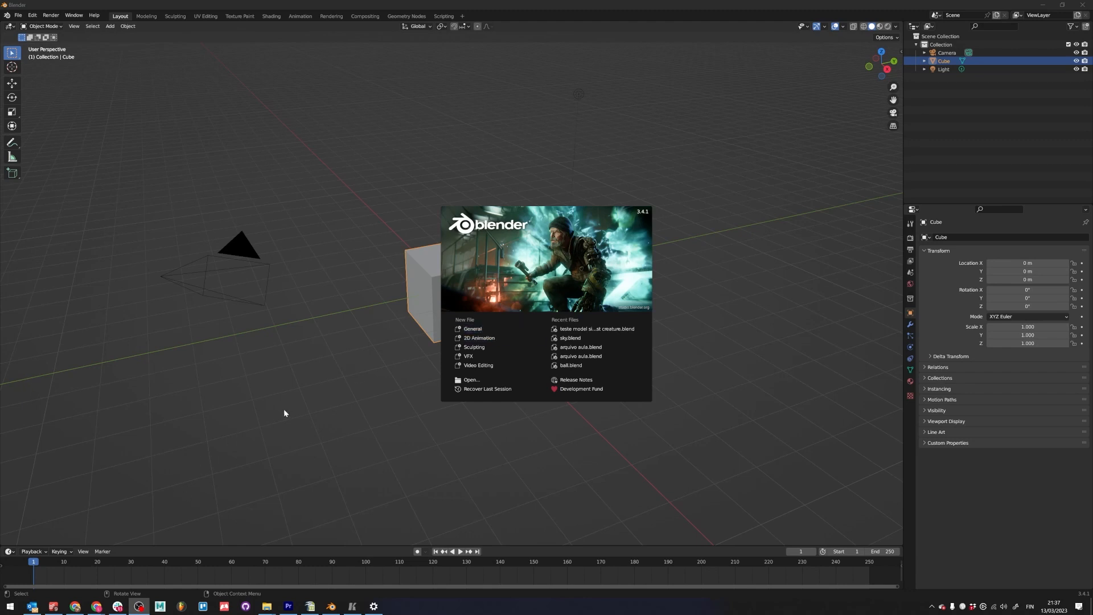
- Dismiss the splash screen and look through the file, edit, render, window and help commands
{"action": "left_click", "coordinate": [220, 498]}
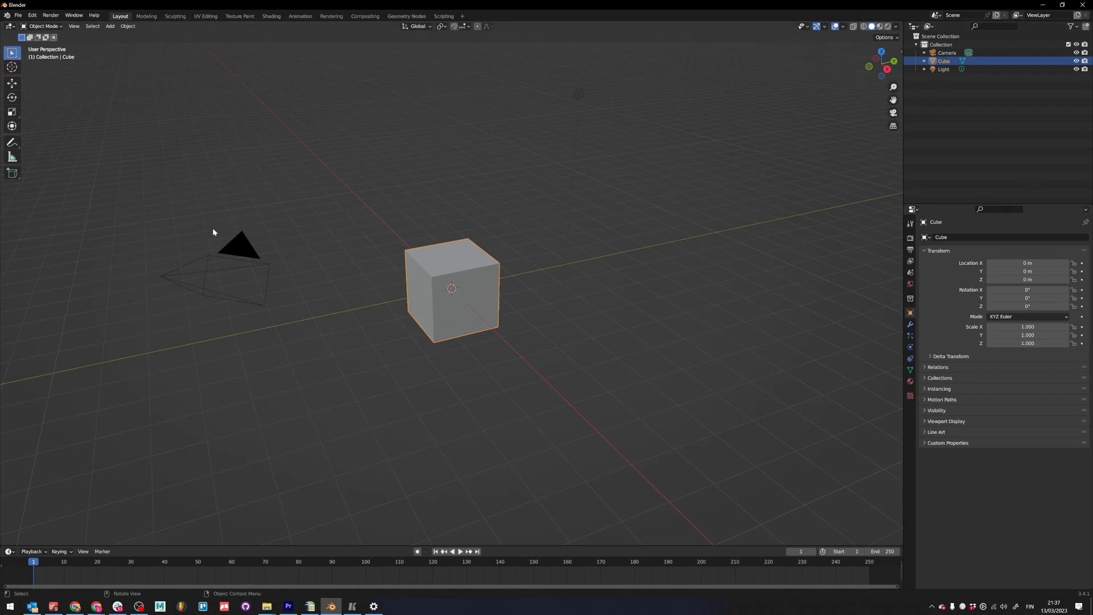
{"action": "left_click", "coordinate": [32, 16]}
{"action": "mouse_move", "coordinate": [67, 17]}
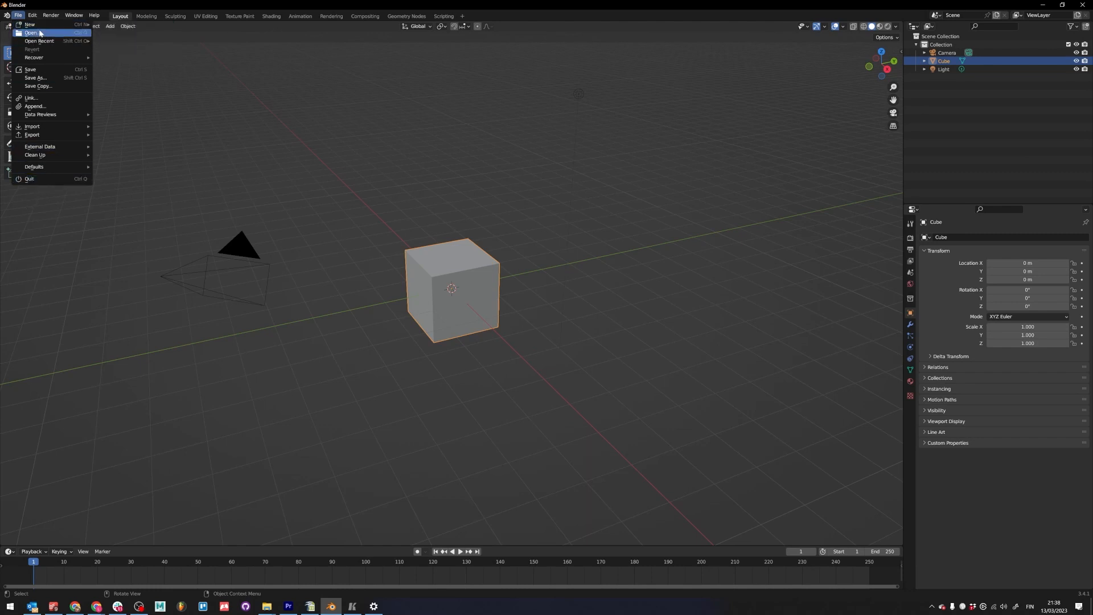
{"action": "left_click", "coordinate": [32, 14]}
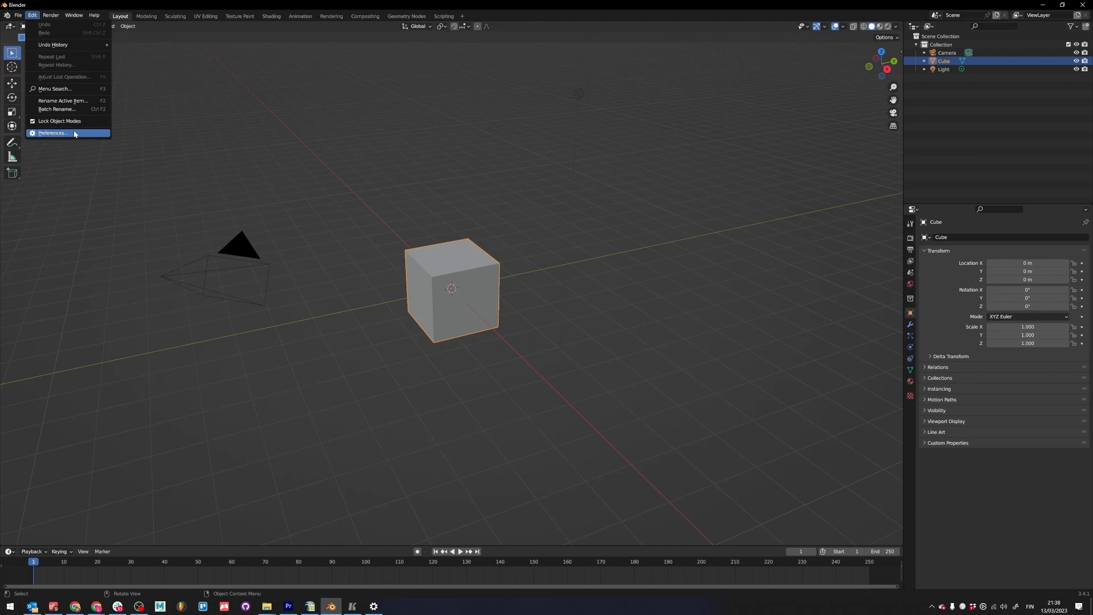
{"action": "left_click", "coordinate": [131, 128]}
{"action": "left_click", "coordinate": [48, 17]}
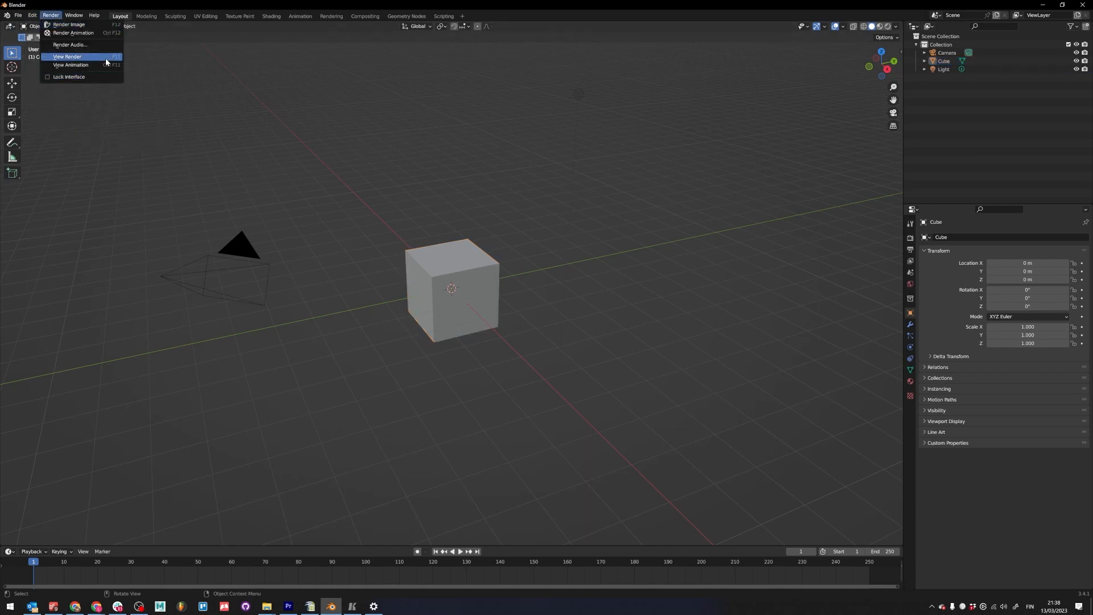
{"action": "left_click", "coordinate": [76, 16]}
{"action": "left_click", "coordinate": [73, 16]}
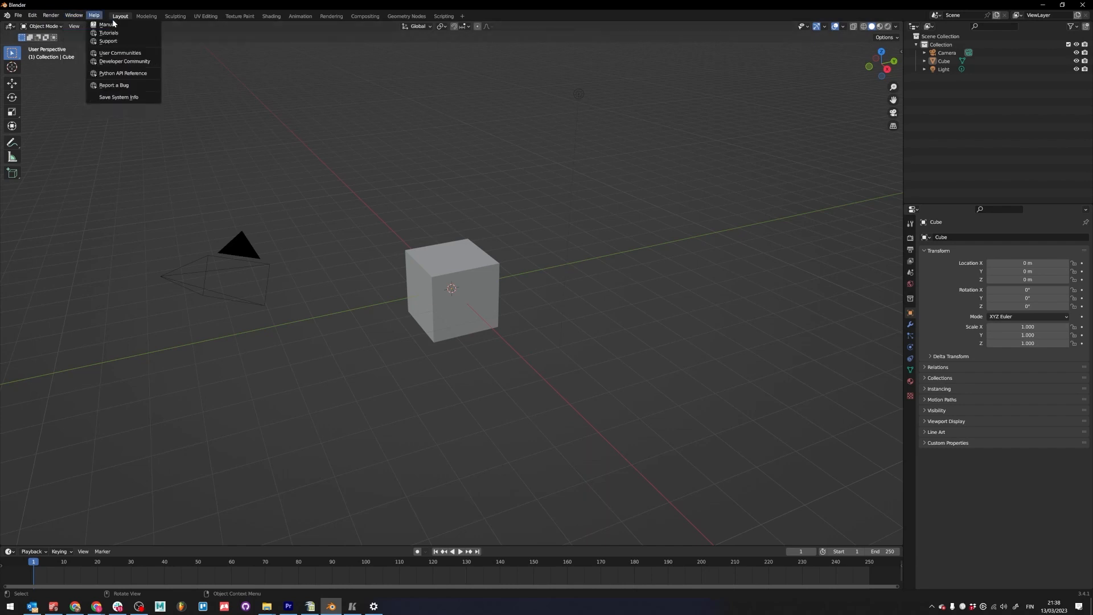
- Open a second main window and close it again
{"action": "left_click", "coordinate": [74, 16]}
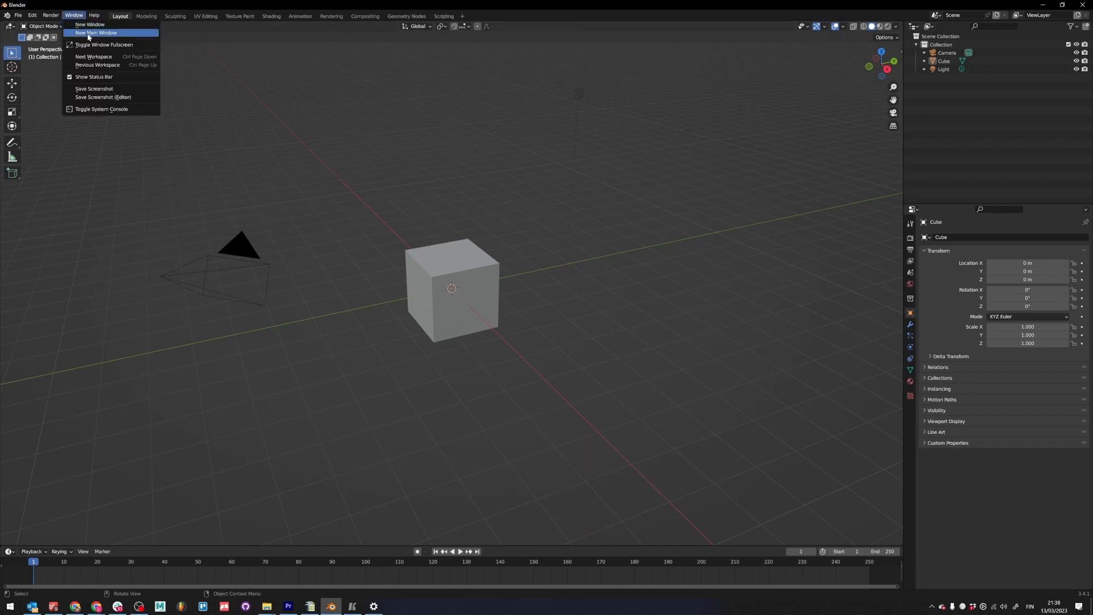
{"action": "left_click", "coordinate": [88, 34]}
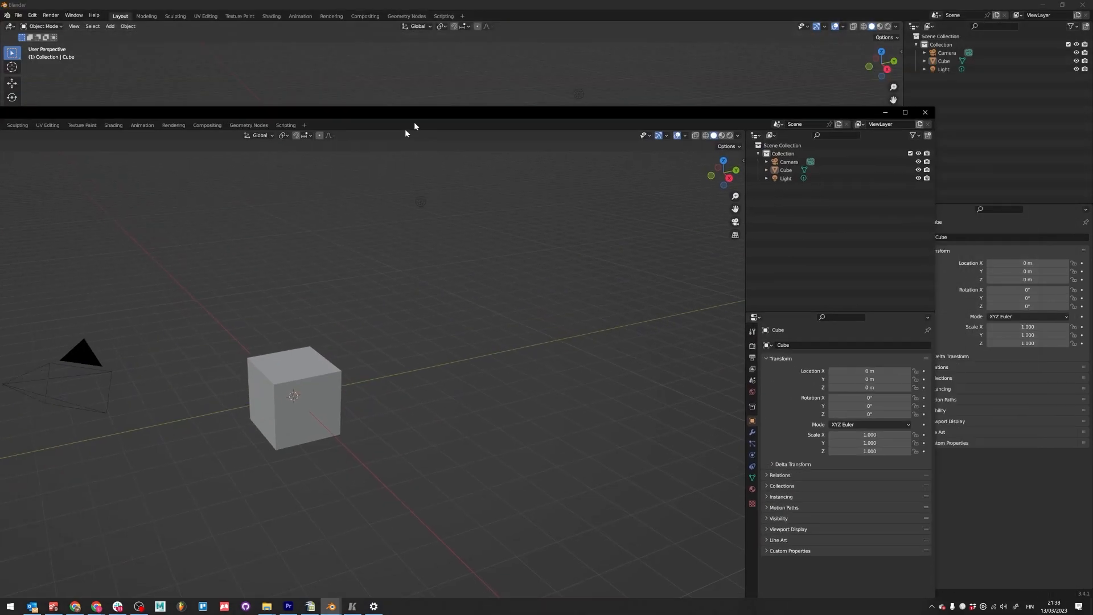
{"action": "left_click", "coordinate": [895, 138]}
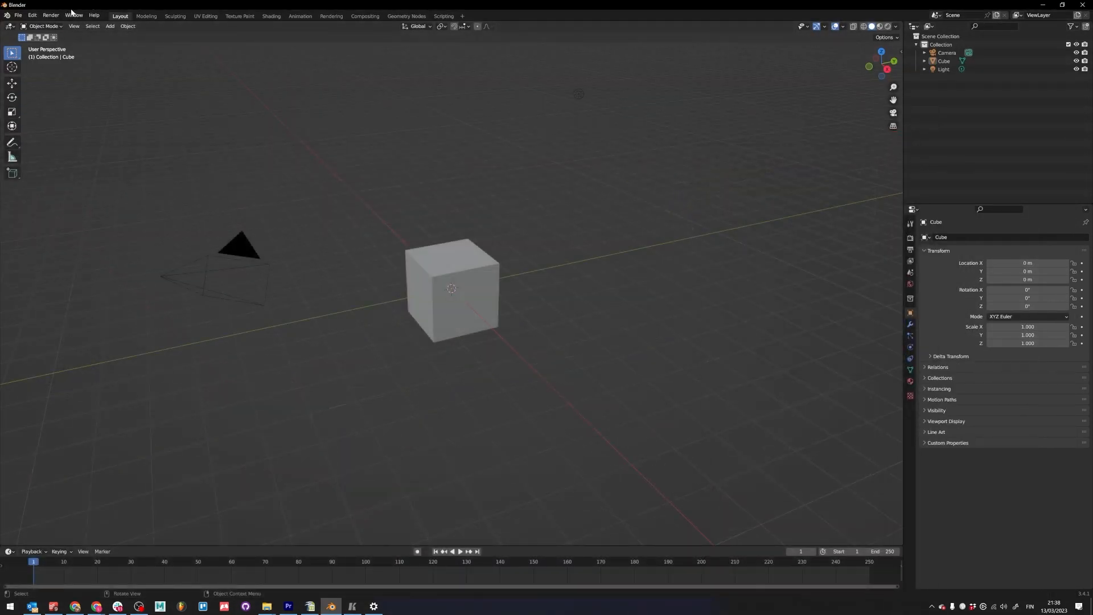
- Toggle the window's fullscreen mode, bring Blender back to the front and look at the workspace switching commands
{"action": "left_click", "coordinate": [73, 16]}
{"action": "left_click", "coordinate": [107, 46]}
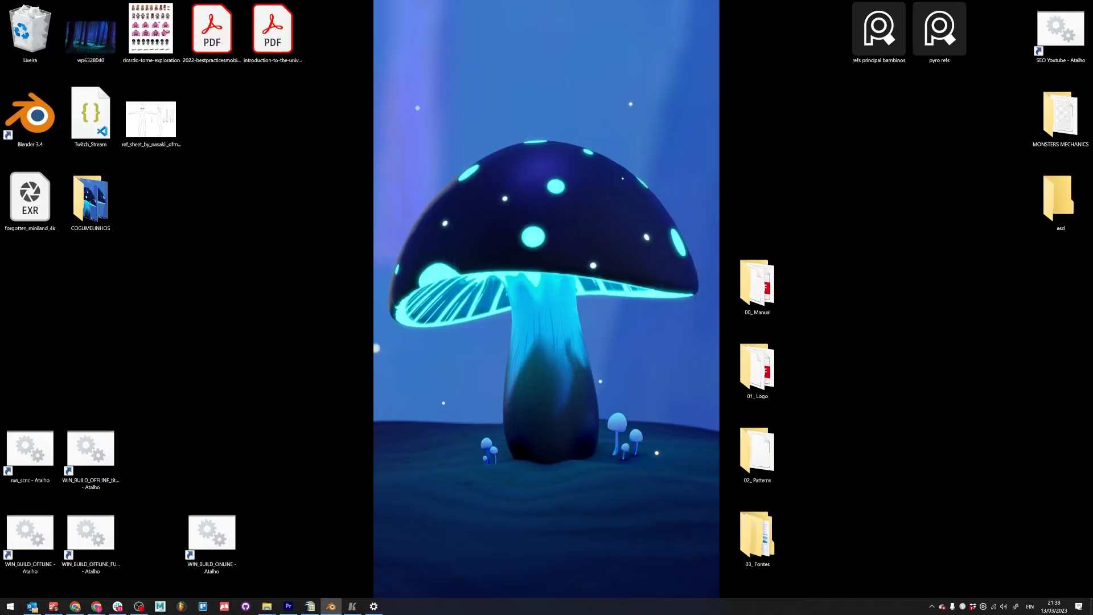
{"action": "mouse_move", "coordinate": [331, 607]}
{"action": "left_click", "coordinate": [332, 607]}
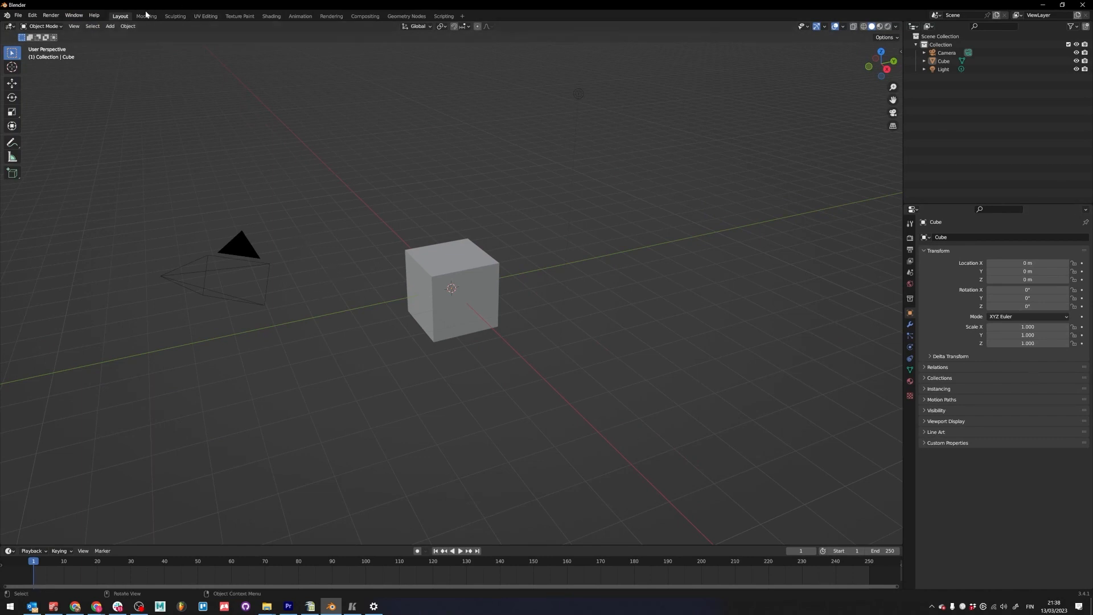
{"action": "left_click", "coordinate": [74, 16]}
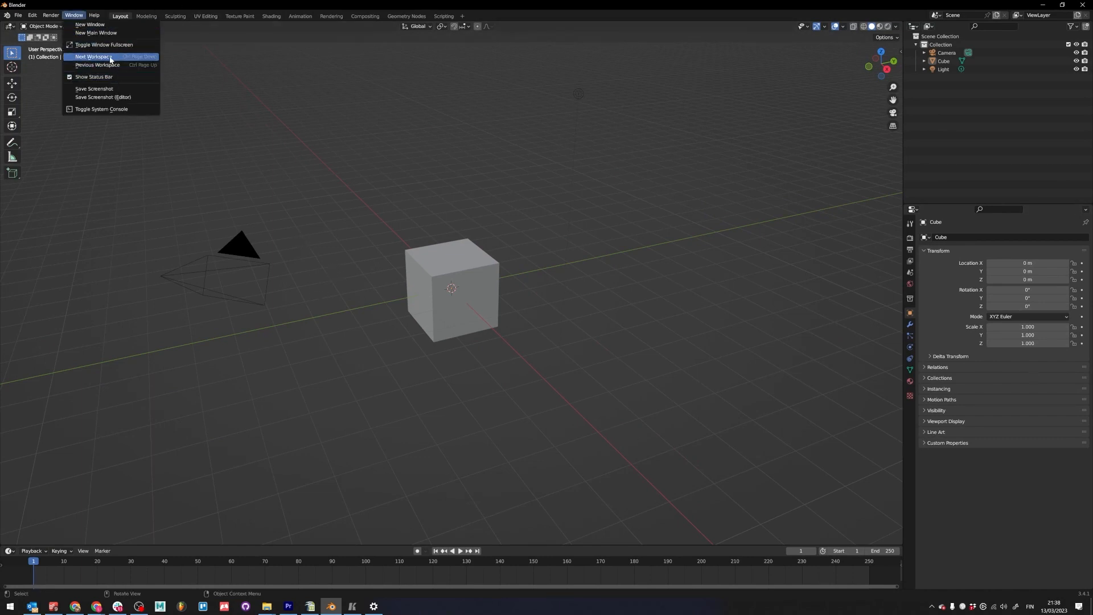
{"action": "left_click", "coordinate": [74, 60]}
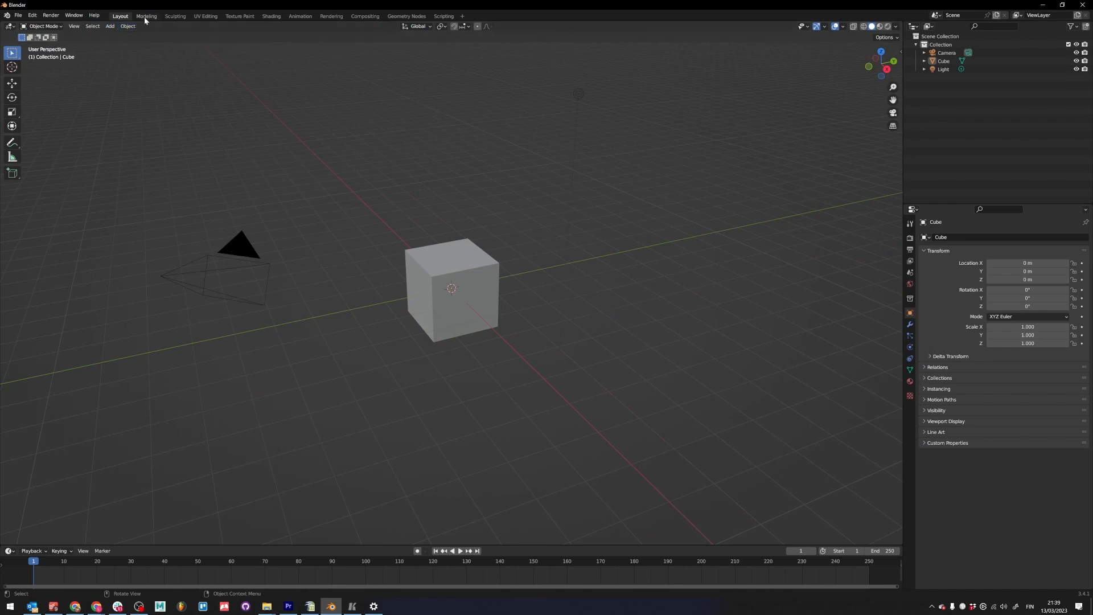
- Look through the Modeling, Sculpting, UV Editing, Texture Paint, Shading, Animation, Rendering, Compositing, Geometry Nodes and Scripting workspaces
{"action": "left_click", "coordinate": [146, 16]}
{"action": "left_click", "coordinate": [176, 16]}
{"action": "left_click", "coordinate": [122, 16]}
{"action": "left_click", "coordinate": [146, 16]}
{"action": "left_click", "coordinate": [174, 16]}
{"action": "left_click", "coordinate": [215, 17]}
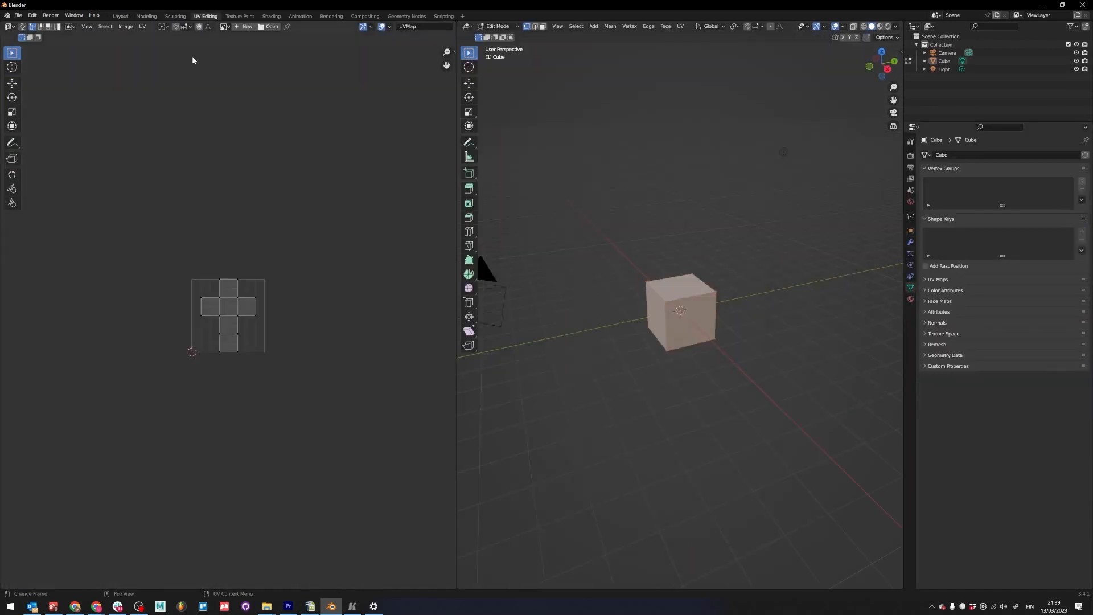
{"action": "left_click", "coordinate": [240, 16]}
{"action": "left_click", "coordinate": [272, 16]}
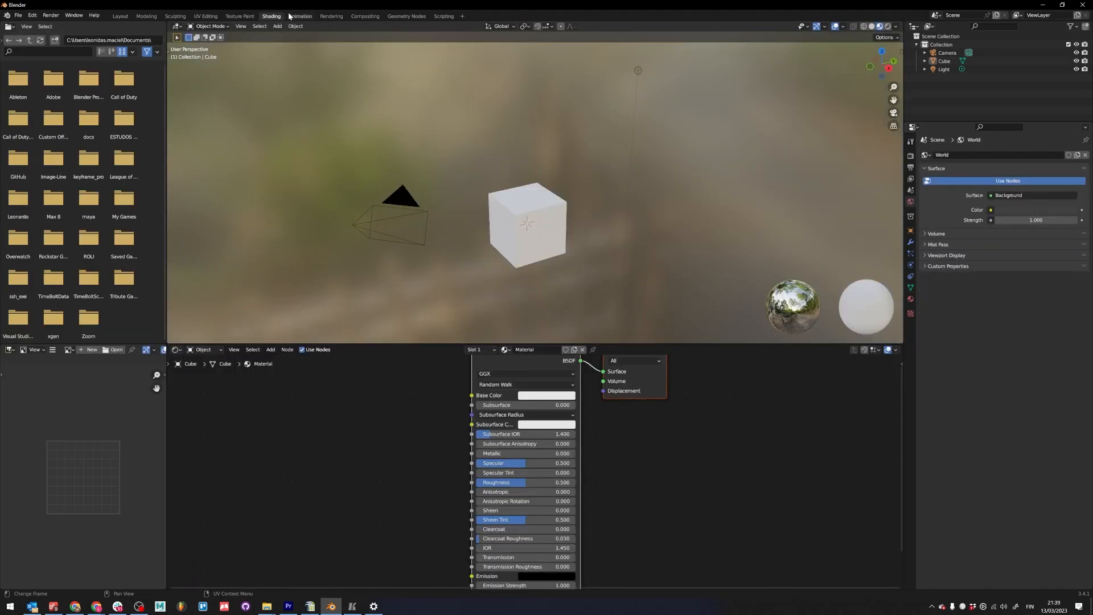
{"action": "left_click", "coordinate": [300, 16]}
{"action": "left_click", "coordinate": [331, 16]}
{"action": "left_click", "coordinate": [365, 16]}
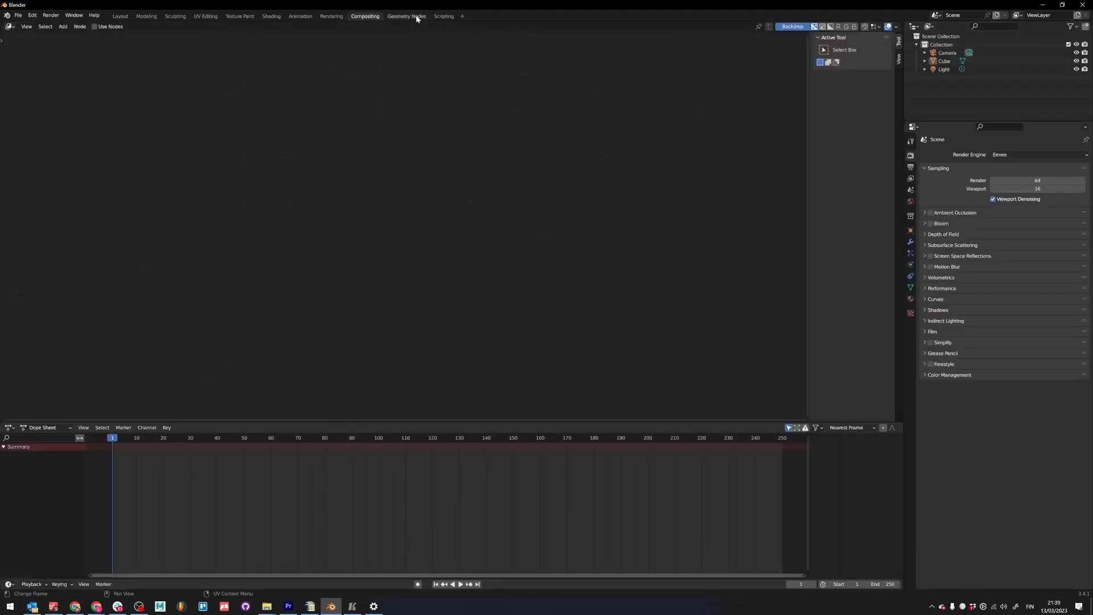
{"action": "left_click", "coordinate": [415, 16]}
{"action": "left_click", "coordinate": [444, 16]}
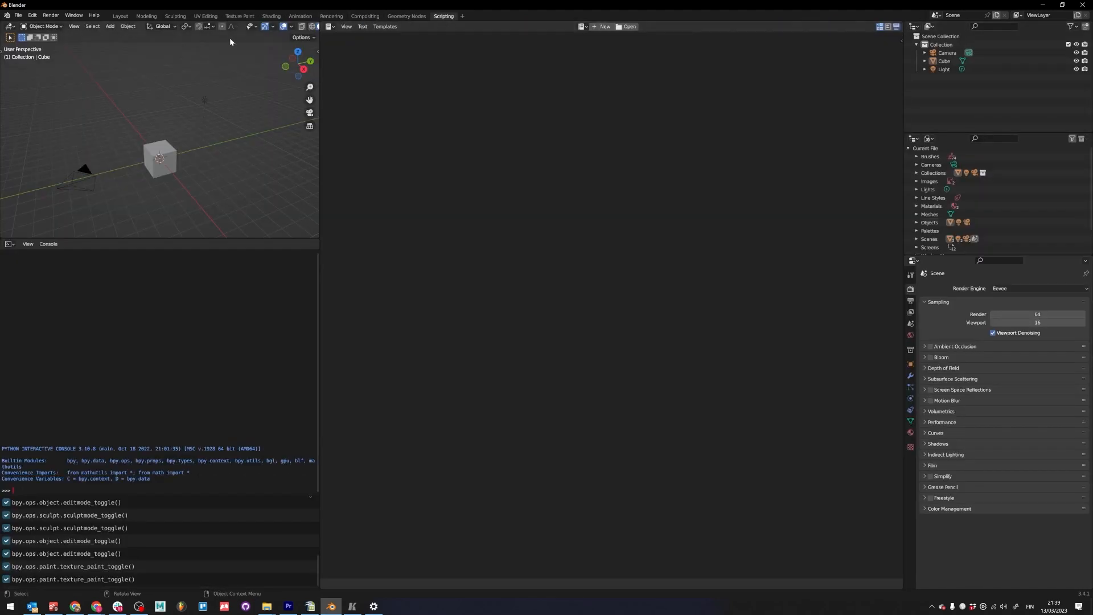
- Review the workspaces again from Layout through Compositing and return to the Layout workspace
{"action": "left_click", "coordinate": [120, 16]}
{"action": "left_click", "coordinate": [147, 16]}
{"action": "left_click", "coordinate": [175, 16]}
{"action": "left_click", "coordinate": [205, 16]}
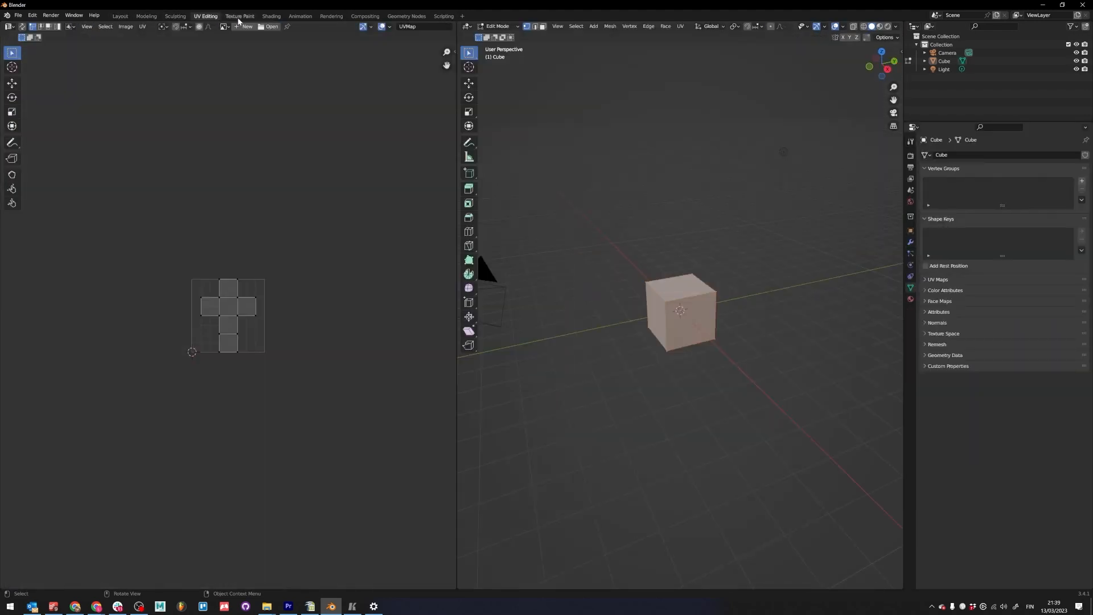
{"action": "left_click", "coordinate": [240, 16]}
{"action": "left_click", "coordinate": [272, 16]}
{"action": "left_click", "coordinate": [300, 16]}
{"action": "left_click", "coordinate": [358, 15]}
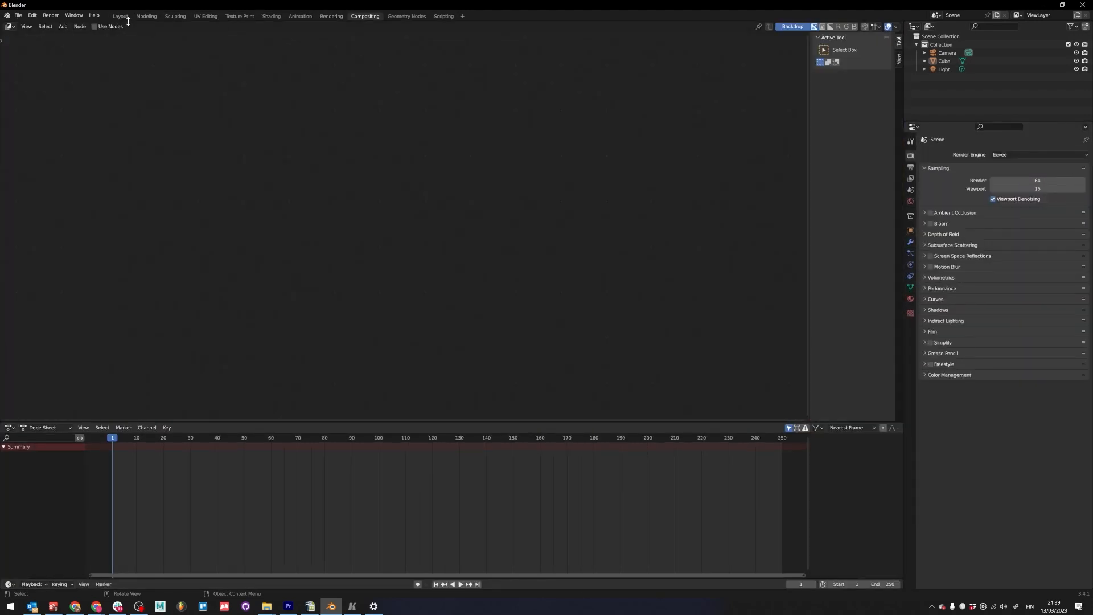
{"action": "left_click", "coordinate": [122, 16]}
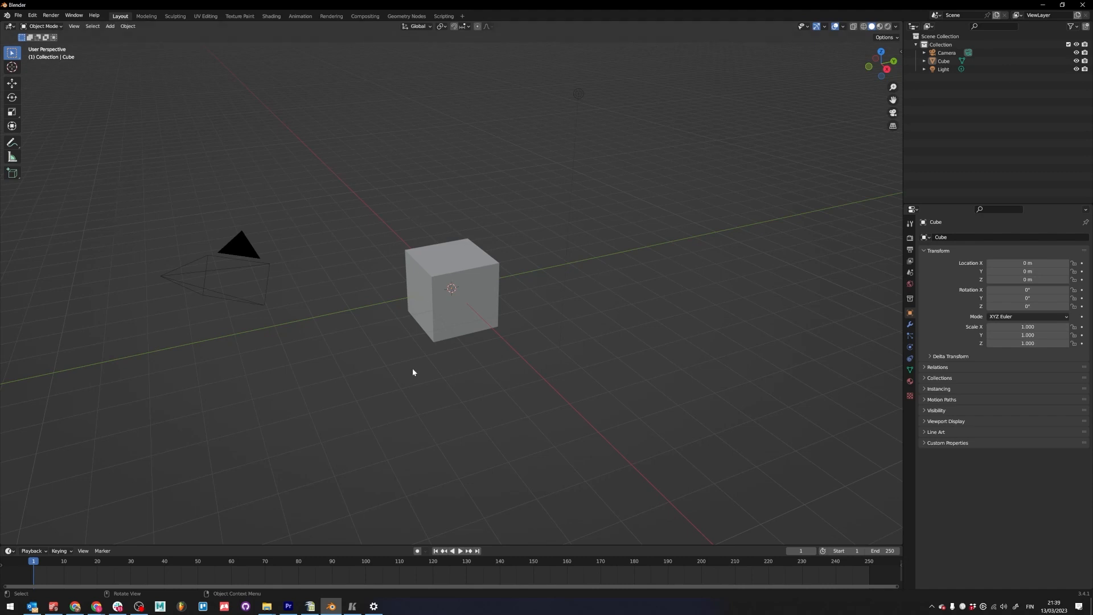
- Box-select the camera, box-select the light, and leave only the default cube selected
{"action": "middle_click_drag", "start_coordinate": [554, 332], "coordinate": [266, 288]}
{"action": "left_click_drag", "start_coordinate": [313, 231], "coordinate": [114, 385]}
{"action": "left_click_drag", "start_coordinate": [627, 66], "coordinate": [539, 145]}
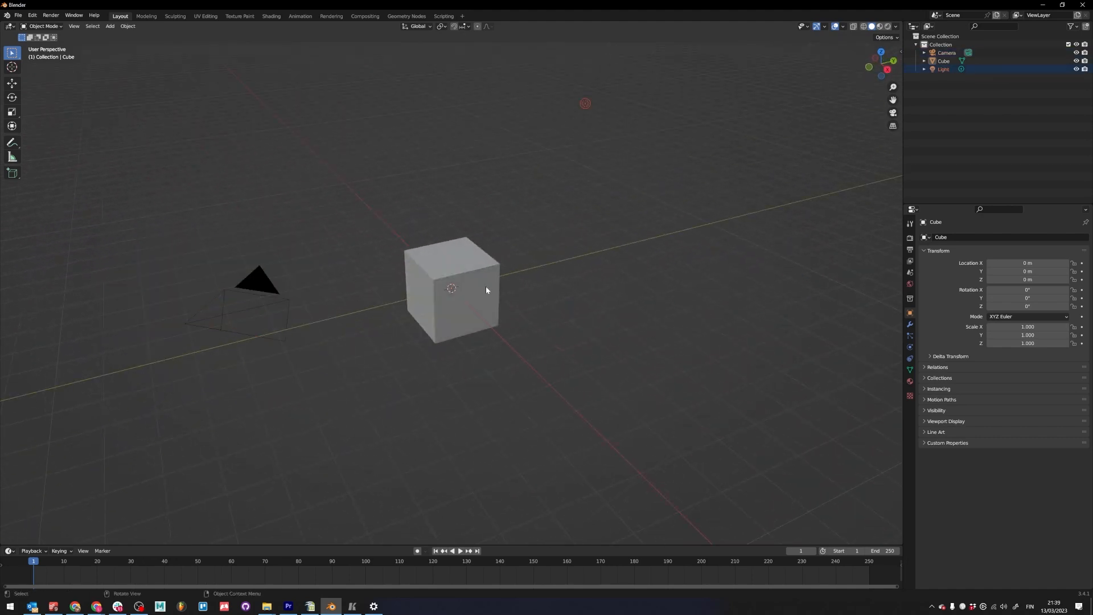
{"action": "left_click", "coordinate": [470, 265]}
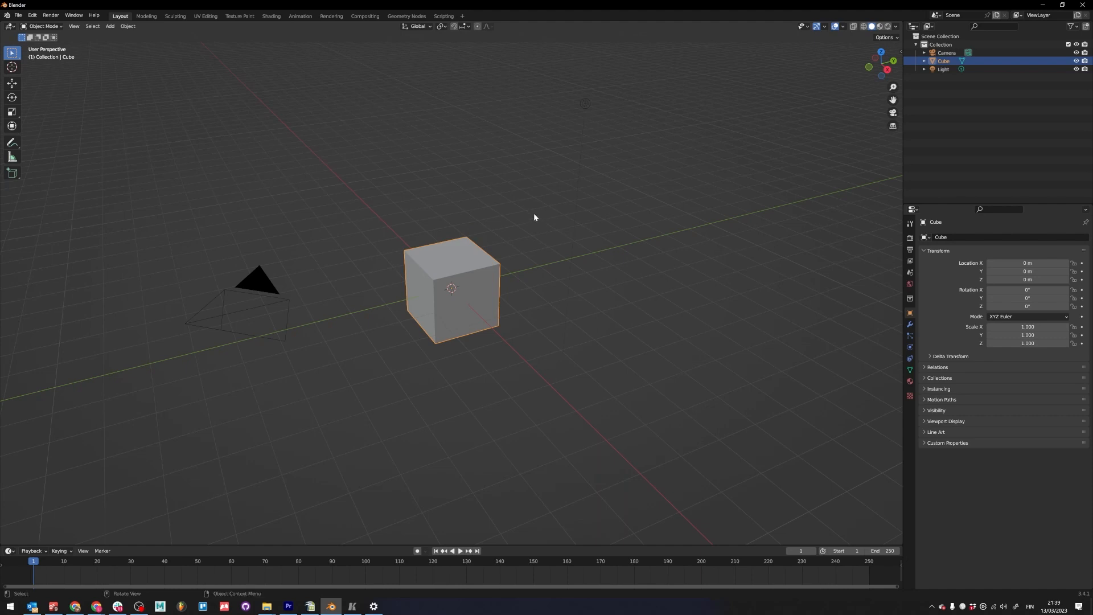
- Examine the cube and its surroundings by orbiting, zooming and recentring the 3D view on different points
{"action": "mouse_move", "coordinate": [557, 223]}
{"action": "middle_mouse_down"}
{"action": "mouse_move", "coordinate": [547, 222]}
{"action": "mouse_move", "coordinate": [581, 222]}
{"action": "mouse_move", "coordinate": [571, 242]}
{"action": "mouse_move", "coordinate": [552, 214]}
{"action": "mouse_move", "coordinate": [517, 241]}
{"action": "mouse_move", "coordinate": [556, 251]}
{"action": "mouse_move", "coordinate": [510, 232]}
{"action": "mouse_move", "coordinate": [539, 234]}
{"action": "middle_mouse_up"}
{"action": "mouse_move", "coordinate": [506, 290]}
{"action": "middle_mouse_down", "text": "ctrl"}
{"action": "mouse_move", "coordinate": [555, 212]}
{"action": "mouse_move", "coordinate": [526, 339]}
{"action": "mouse_move", "coordinate": [519, 298]}
{"action": "mouse_move", "coordinate": [548, 232]}
{"action": "mouse_move", "coordinate": [516, 314]}
{"action": "mouse_move", "coordinate": [524, 304]}
{"action": "middle_mouse_up", "text": "ctrl"}
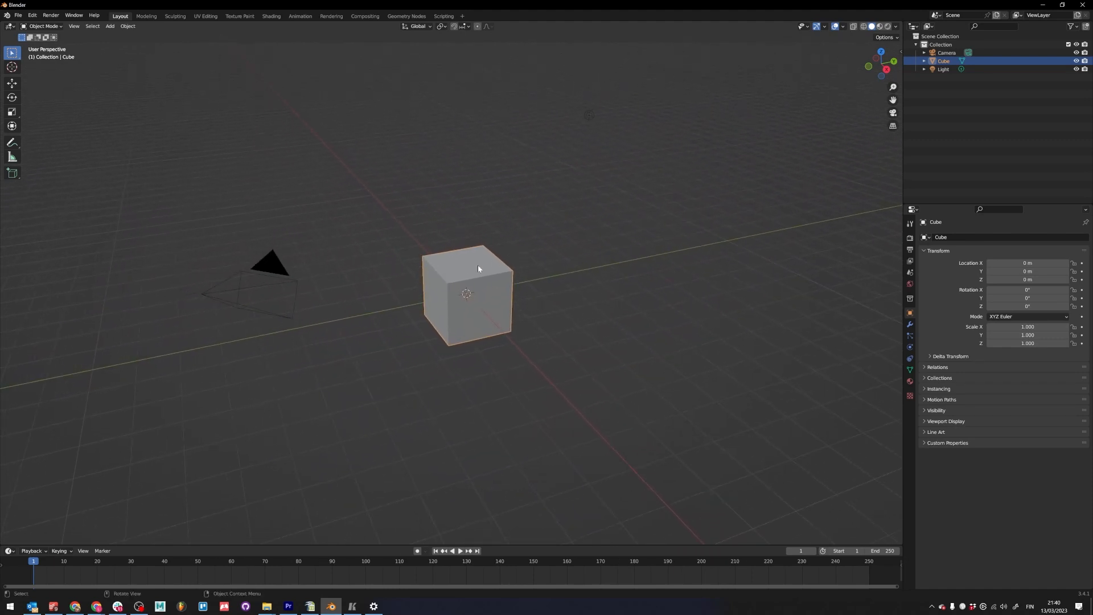
{"action": "middle_click", "coordinate": [479, 280], "text": "alt"}
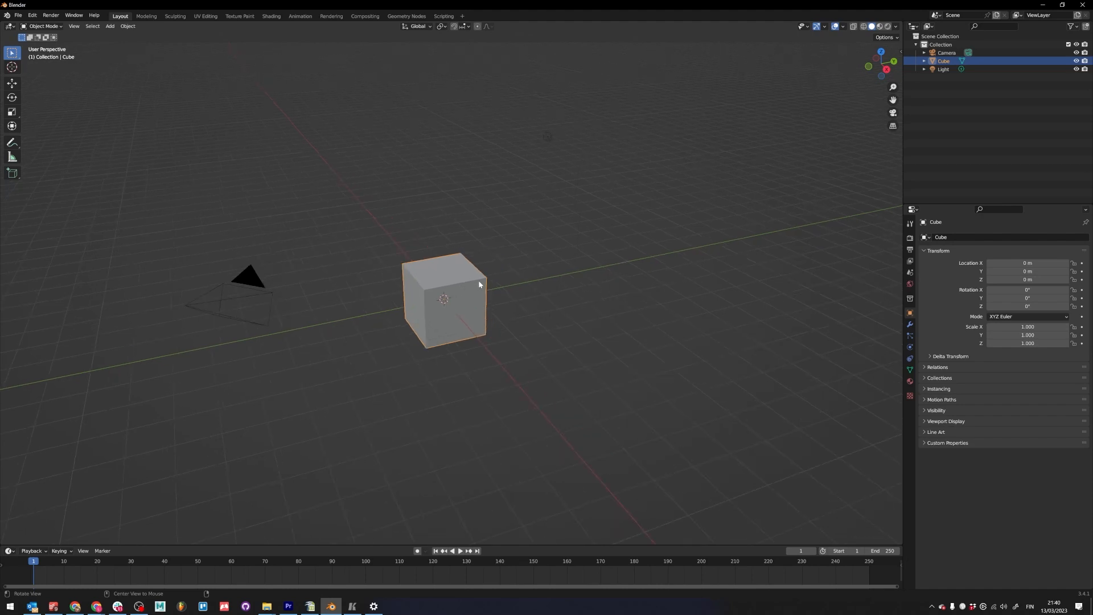
{"action": "left_click_drag", "start_coordinate": [543, 143], "coordinate": [528, 164], "text": "alt"}
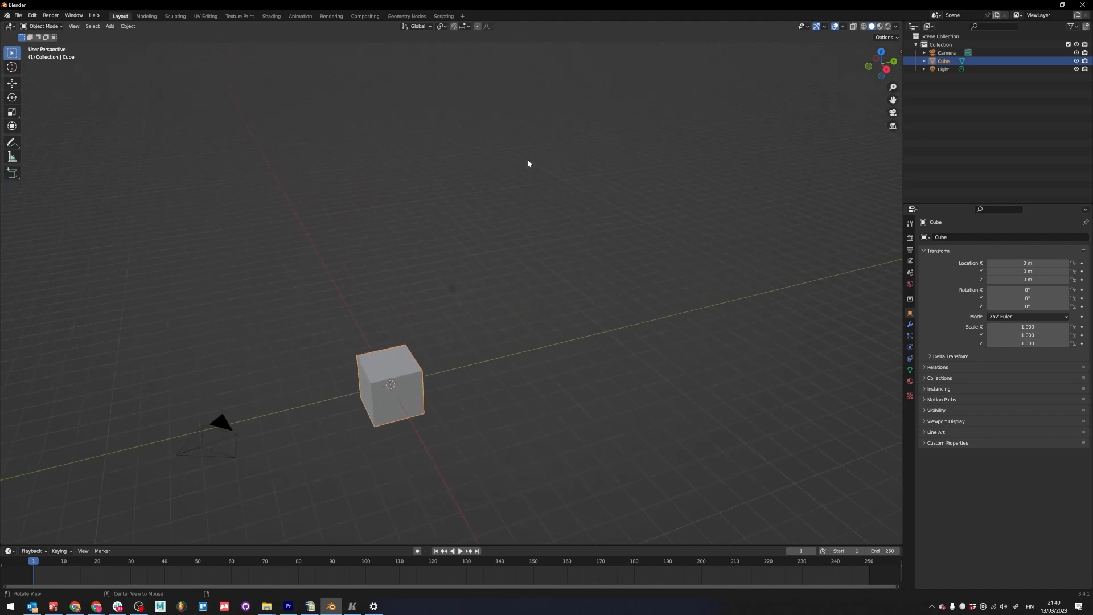
{"action": "middle_click", "coordinate": [378, 371], "text": "alt"}
{"action": "middle_click", "coordinate": [468, 278], "text": "alt"}
{"action": "middle_click", "coordinate": [443, 349], "text": "alt"}
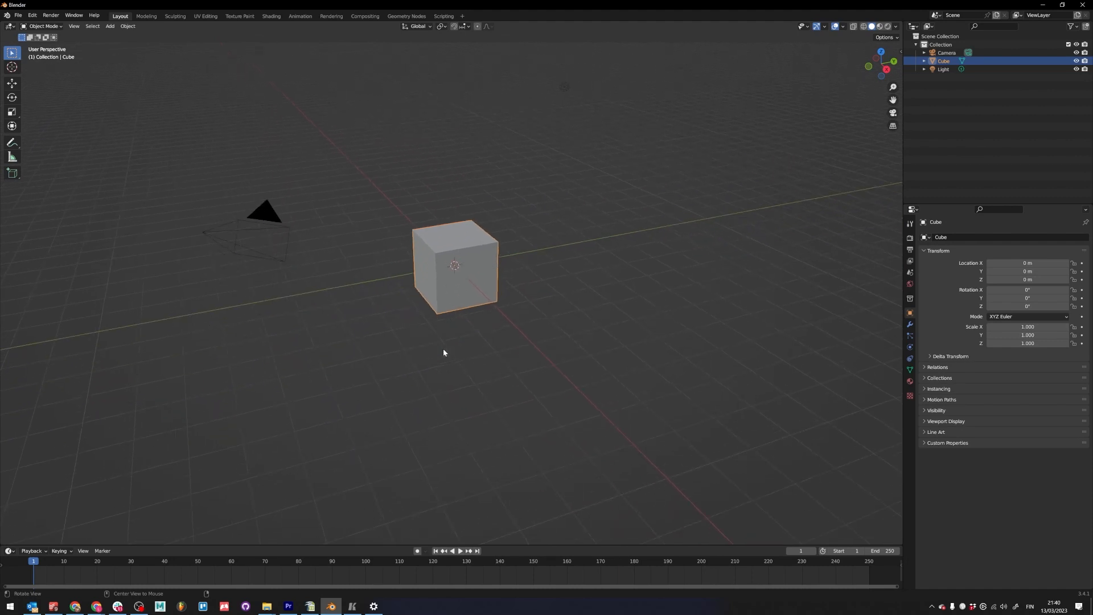
{"action": "mouse_move", "coordinate": [464, 292]}
{"action": "middle_mouse_down"}
{"action": "mouse_move", "coordinate": [385, 284]}
{"action": "mouse_move", "coordinate": [520, 280]}
{"action": "mouse_move", "coordinate": [478, 300]}
{"action": "mouse_move", "coordinate": [463, 256]}
{"action": "mouse_move", "coordinate": [473, 283]}
{"action": "mouse_move", "coordinate": [449, 298]}
{"action": "middle_mouse_up"}
{"action": "scroll", "coordinate": [449, 299], "scroll_direction": "up", "scroll_amount": 2}
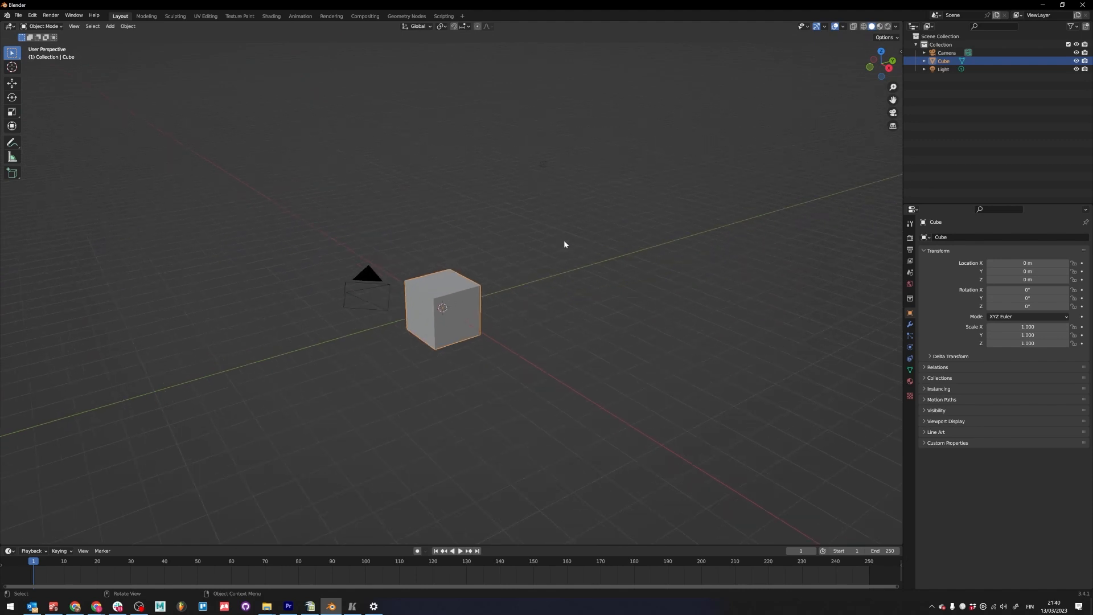
{"action": "left_click_drag", "start_coordinate": [468, 319], "coordinate": [437, 319], "text": "alt"}
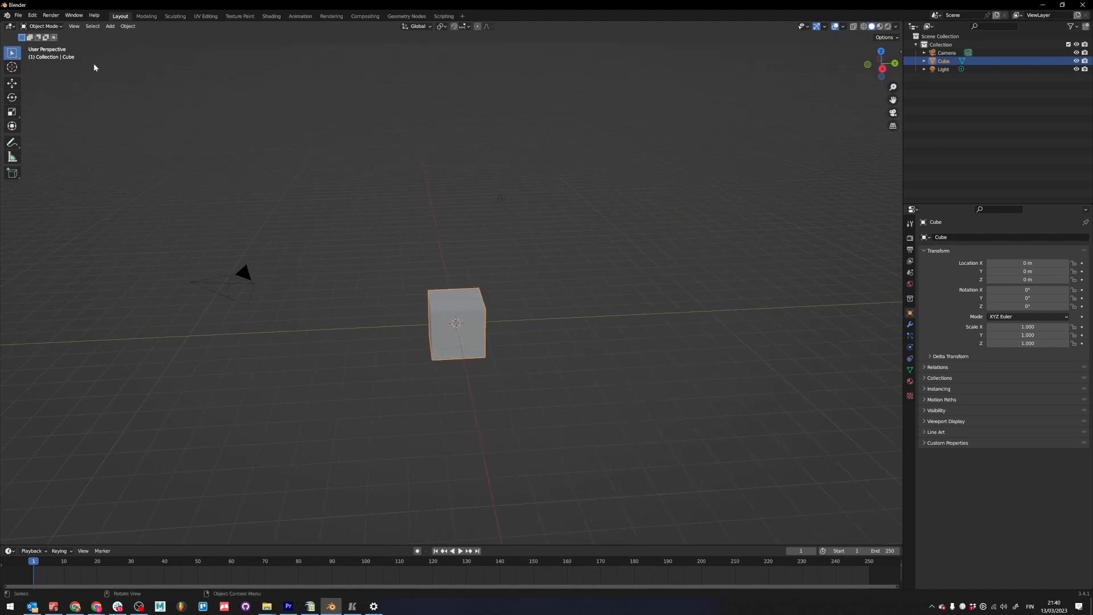
- Review the Navigation preferences and the Input preferences, including the Emulate 3 Button Mouse option
{"action": "left_click", "coordinate": [33, 16]}
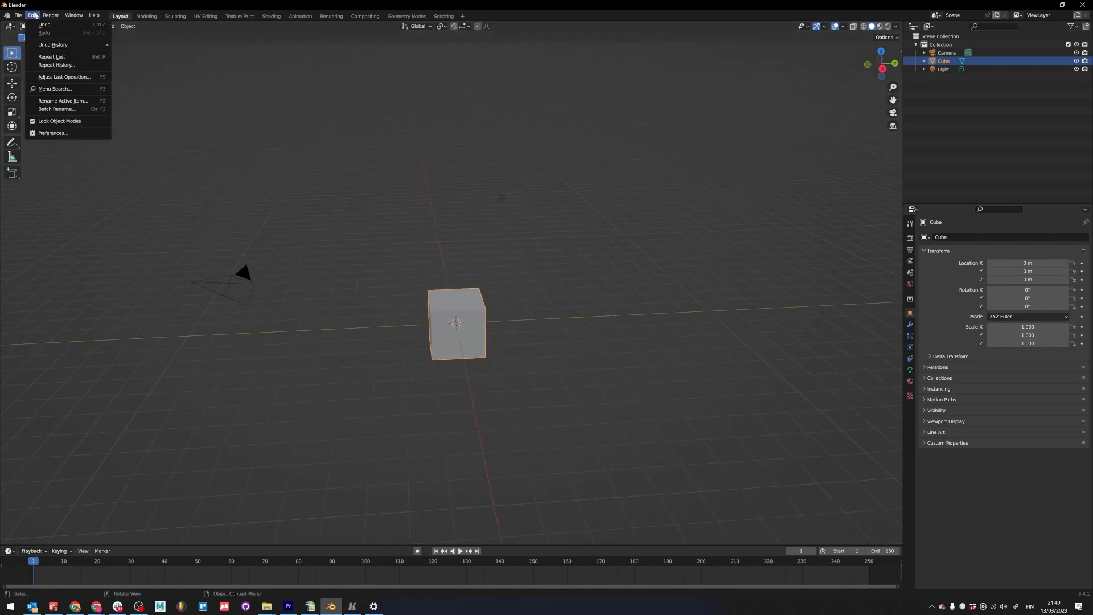
{"action": "left_click", "coordinate": [53, 132]}
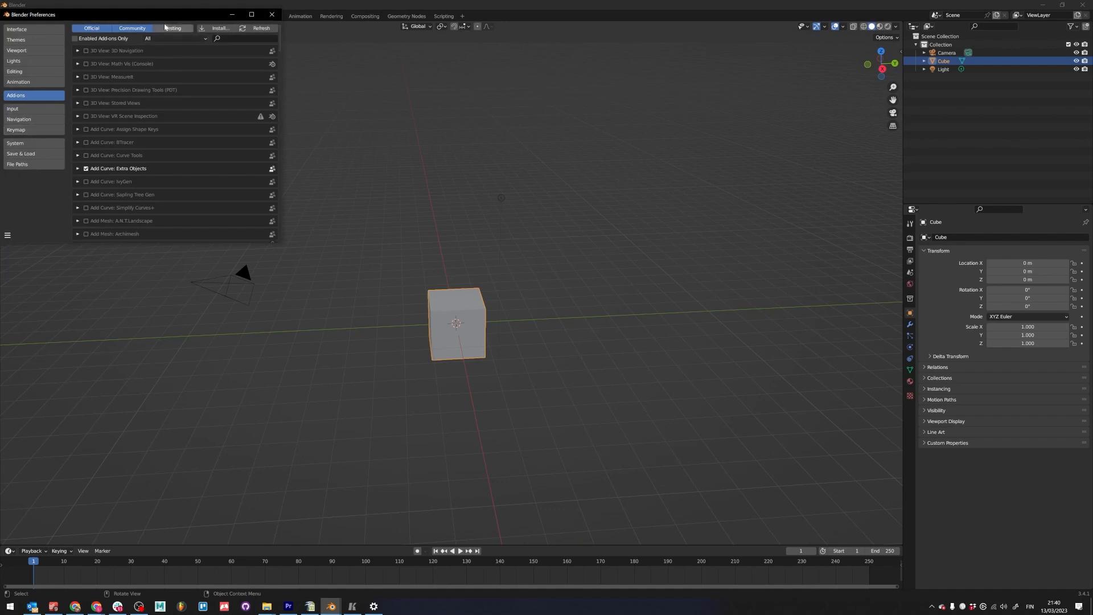
{"action": "left_click_drag", "start_coordinate": [167, 18], "coordinate": [527, 164]}
{"action": "left_click", "coordinate": [398, 265]}
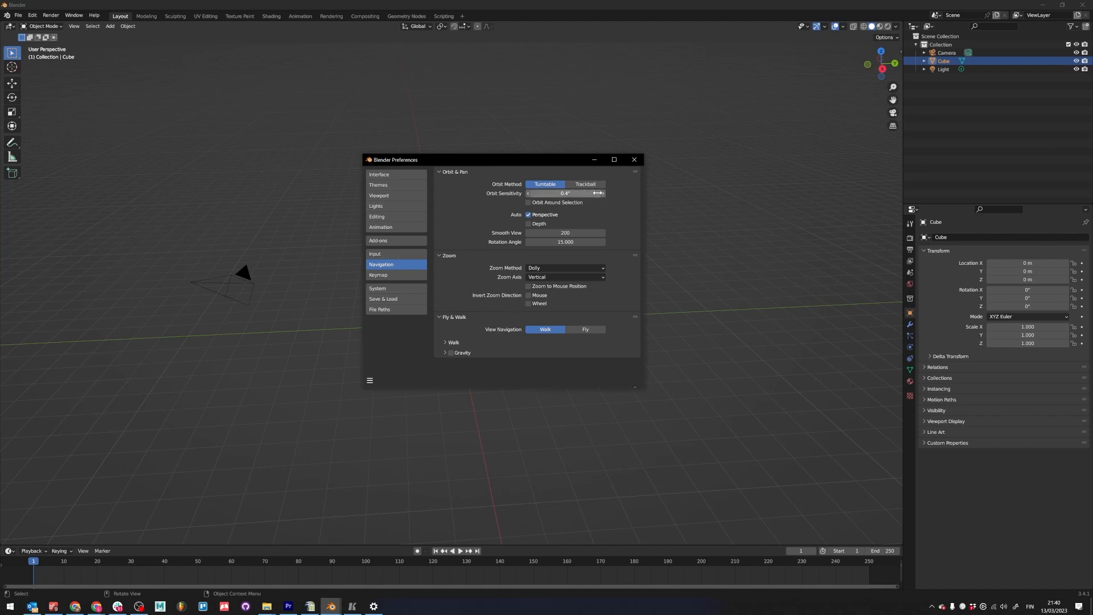
{"action": "left_click", "coordinate": [379, 255]}
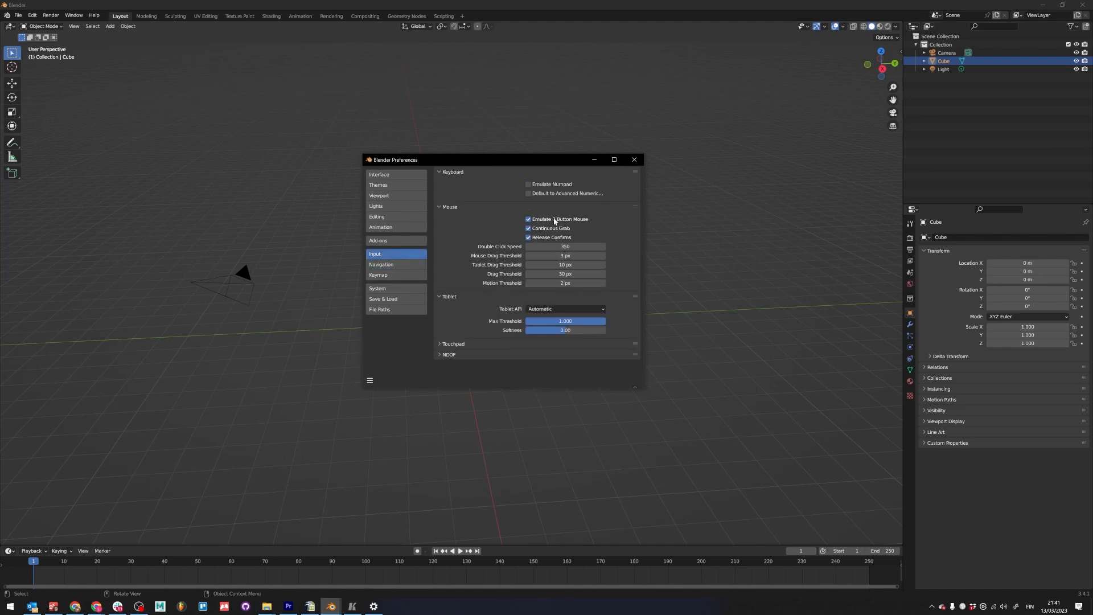
- Move the preferences window away from the cube and test orbiting around it with Emulate 3 Button Mouse on
{"action": "left_click_drag", "start_coordinate": [555, 158], "coordinate": [813, 81]}
{"action": "mouse_move", "coordinate": [496, 316]}
{"action": "left_mouse_down", "text": "alt"}
{"action": "mouse_move", "coordinate": [465, 310]}
{"action": "mouse_move", "coordinate": [483, 307]}
{"action": "left_mouse_up", "text": "alt"}
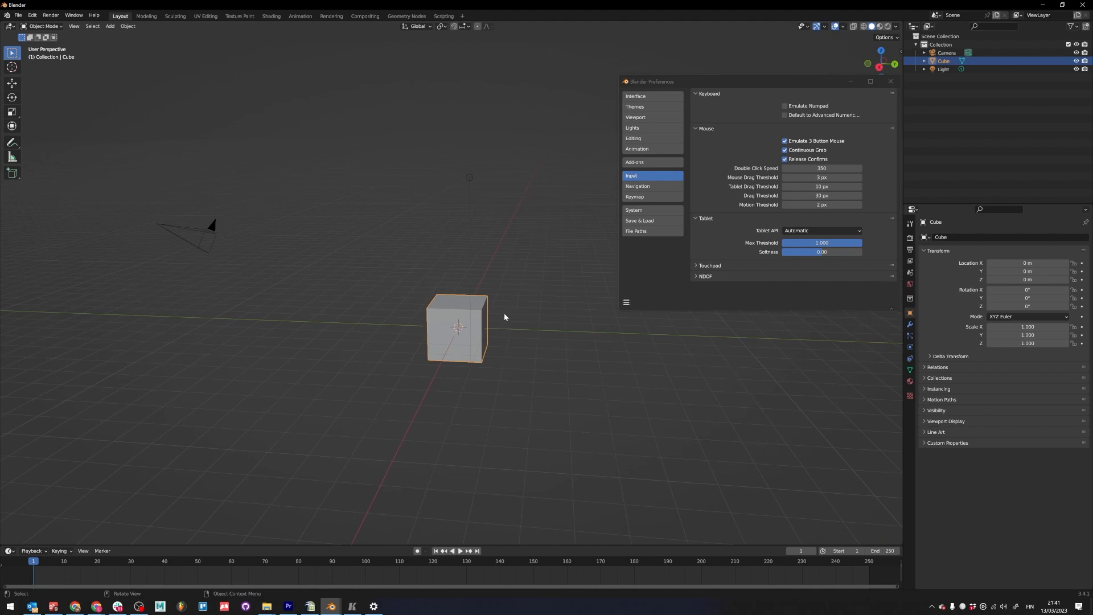
{"action": "mouse_move", "coordinate": [505, 315]}
{"action": "left_mouse_down", "text": "alt"}
{"action": "mouse_move", "coordinate": [518, 324]}
{"action": "mouse_move", "coordinate": [493, 325]}
{"action": "mouse_move", "coordinate": [506, 326]}
{"action": "mouse_move", "coordinate": [495, 316]}
{"action": "mouse_move", "coordinate": [507, 310]}
{"action": "mouse_move", "coordinate": [512, 324]}
{"action": "mouse_move", "coordinate": [500, 333]}
{"action": "left_mouse_up", "text": "alt"}
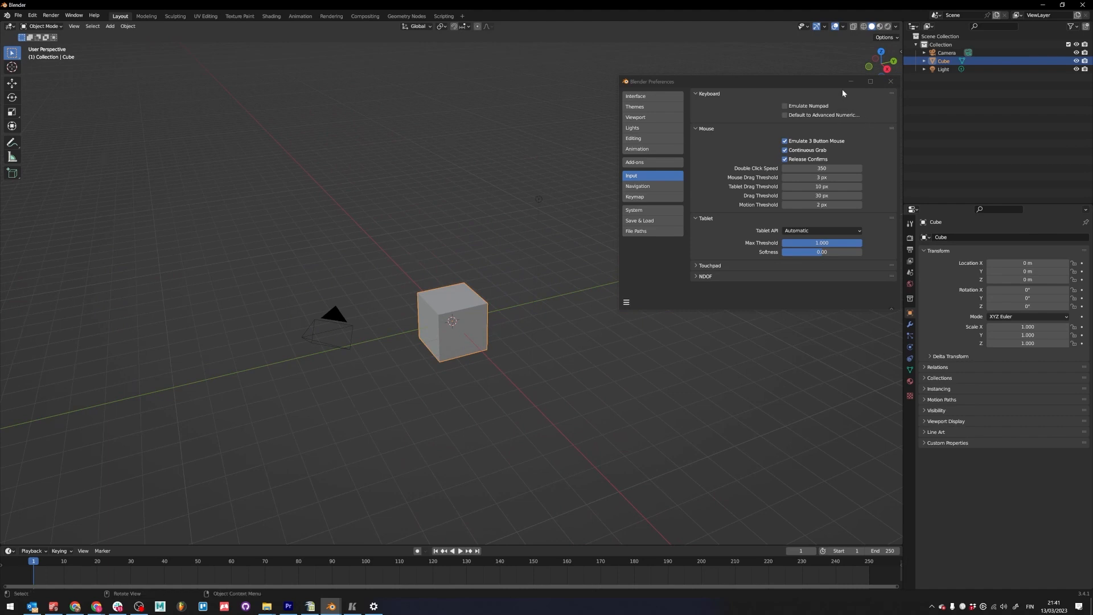
- Enable the Screencast Keys overlay in the 3D viewport and set its X offset to -983
{"action": "left_click_drag", "start_coordinate": [835, 84], "coordinate": [751, 59]}
{"action": "left_click", "coordinate": [802, 314]}
{"action": "key", "text": "n"}
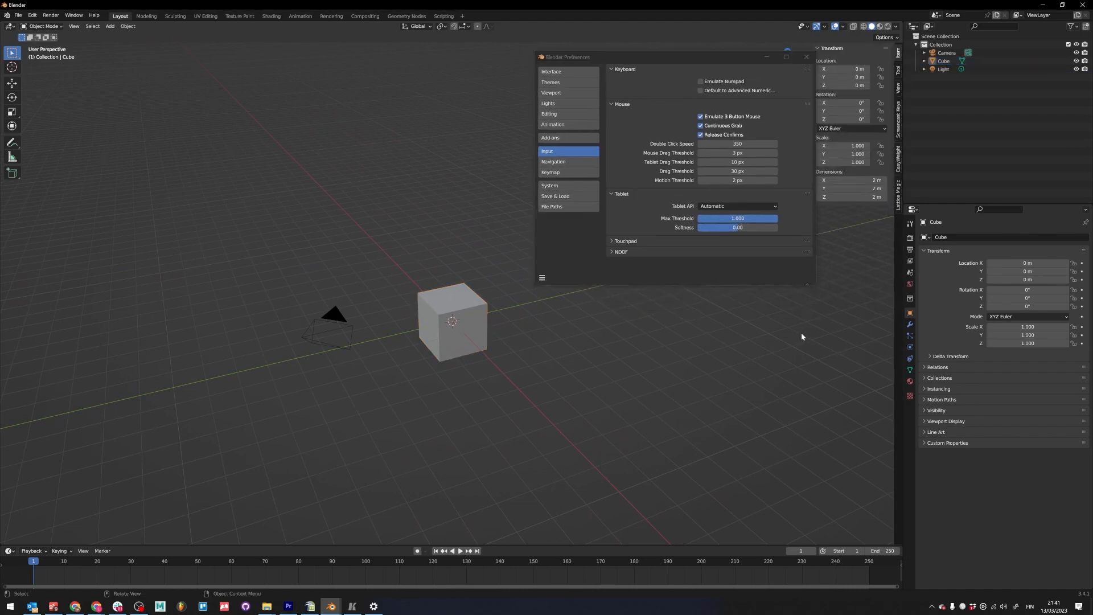
{"action": "left_click", "coordinate": [899, 127]}
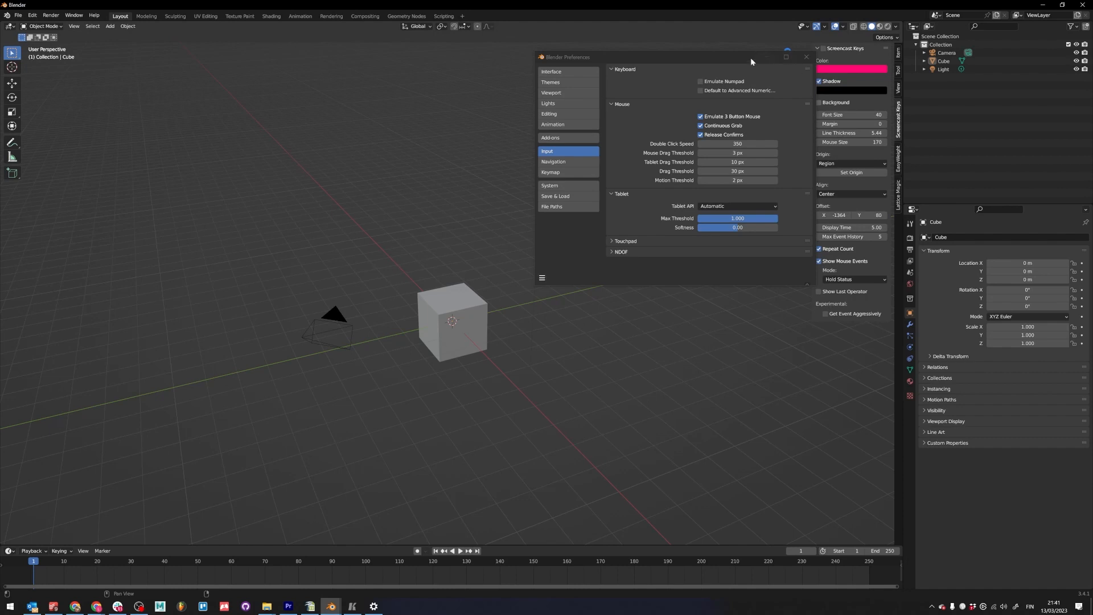
{"action": "left_click_drag", "start_coordinate": [751, 57], "coordinate": [705, 45]}
{"action": "left_click", "coordinate": [823, 49]}
{"action": "left_click", "coordinate": [823, 49]}
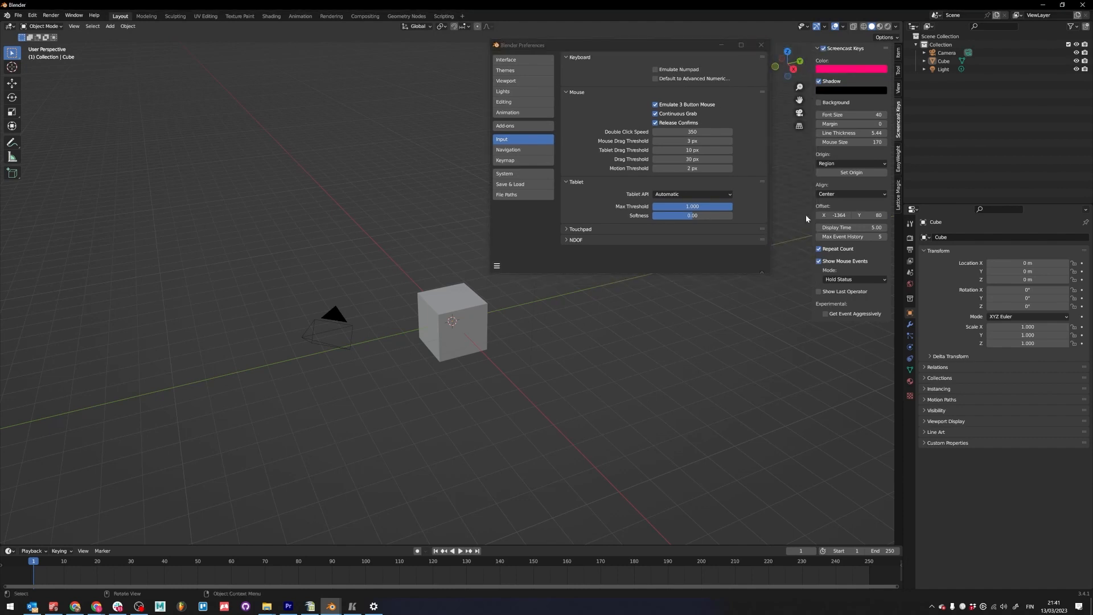
{"action": "left_click", "coordinate": [201, 439]}
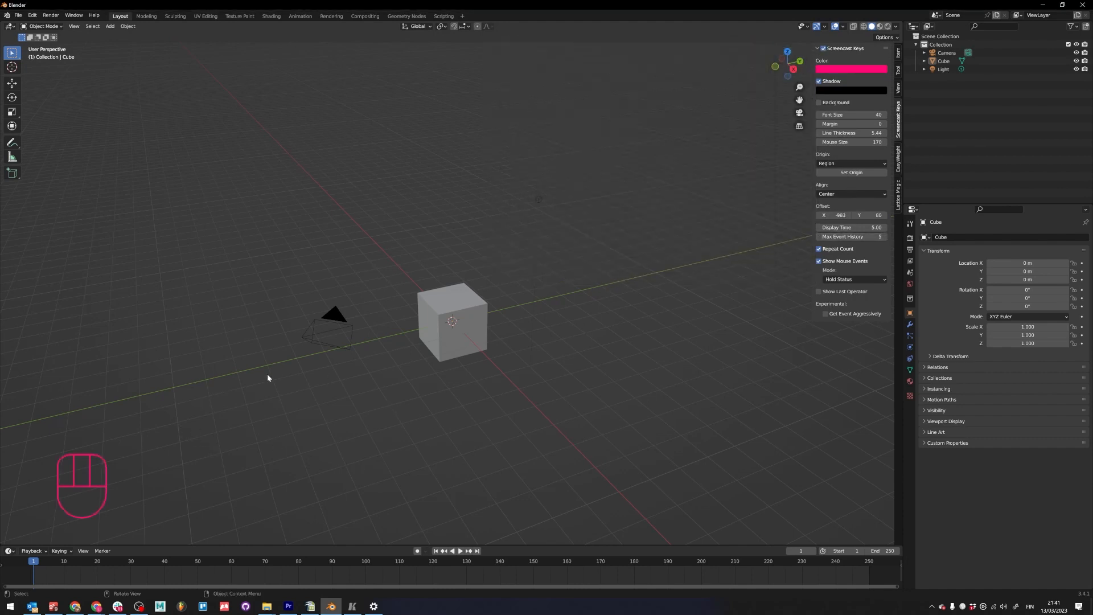
- Test the Screencast Keys overlay while orbiting around the cube, and hide the viewport sidebar
{"action": "middle_click_drag", "start_coordinate": [268, 378], "coordinate": [593, 303], "text": "alt"}
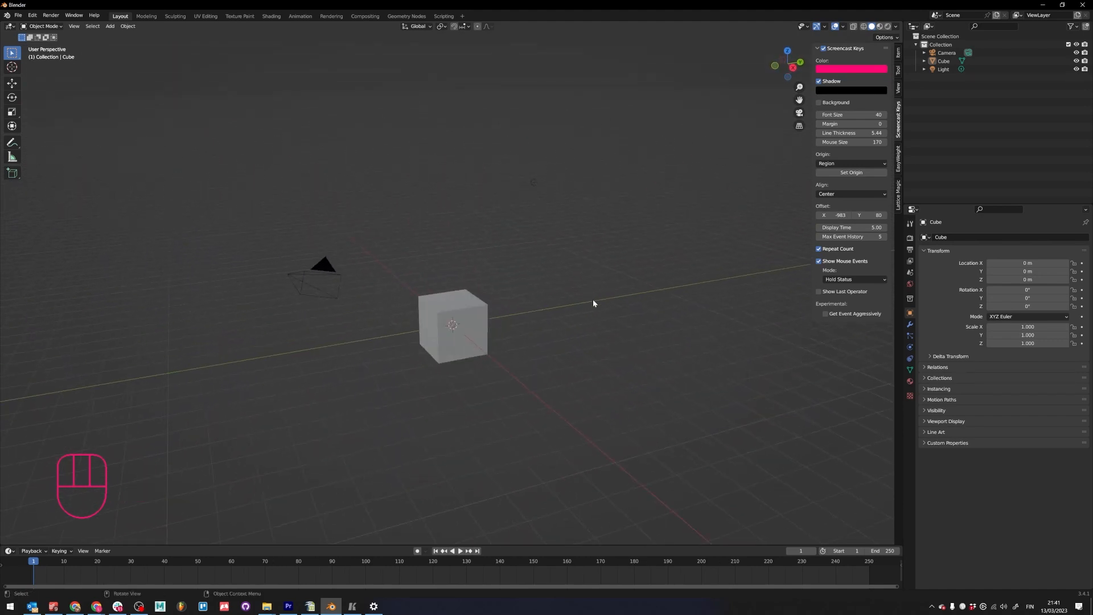
{"action": "key", "text": "alt"}
{"action": "middle_click_drag", "start_coordinate": [463, 378], "coordinate": [536, 313], "text": "alt"}
{"action": "key", "text": "n"}
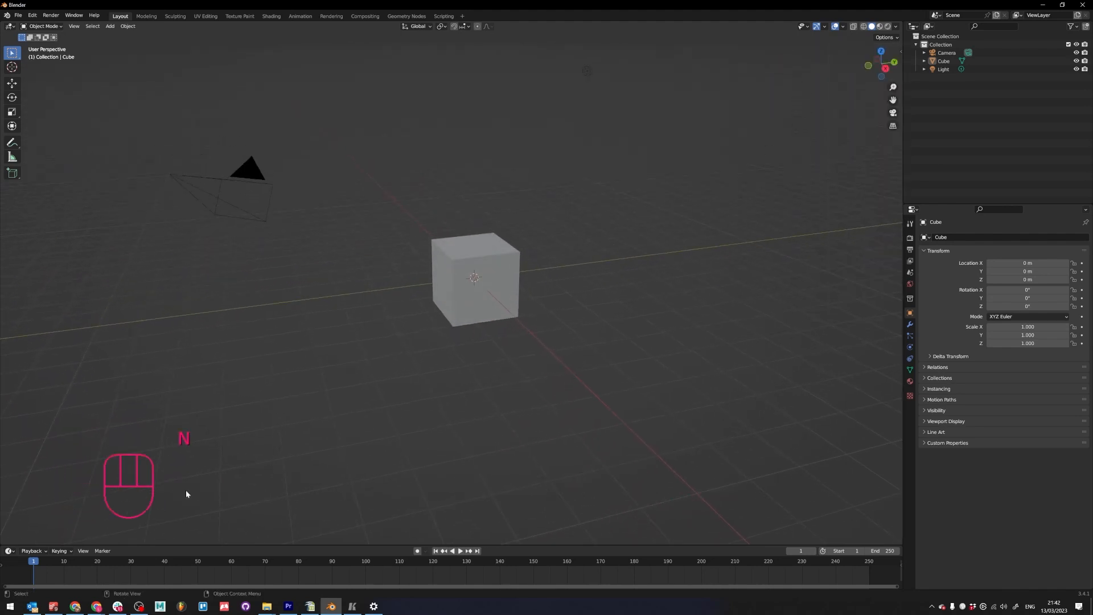
- Review the Input, Navigation and Keymap preferences, including Tab for Pie Menu, and close the preferences window
{"action": "left_click", "coordinate": [32, 15]}
{"action": "left_click", "coordinate": [57, 133]}
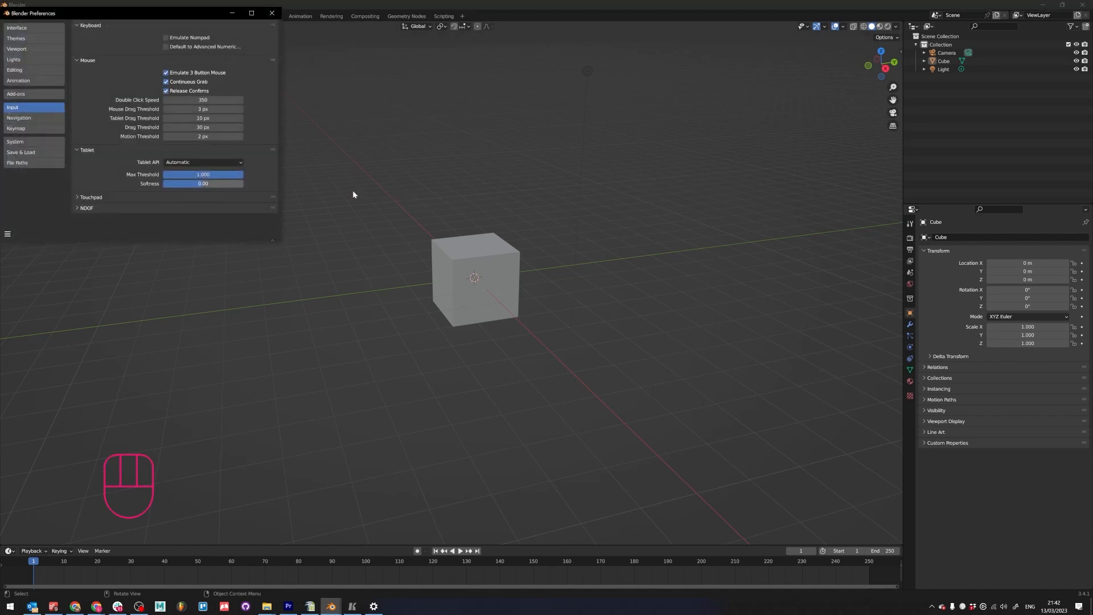
{"action": "left_click_drag", "start_coordinate": [178, 16], "coordinate": [784, 157]}
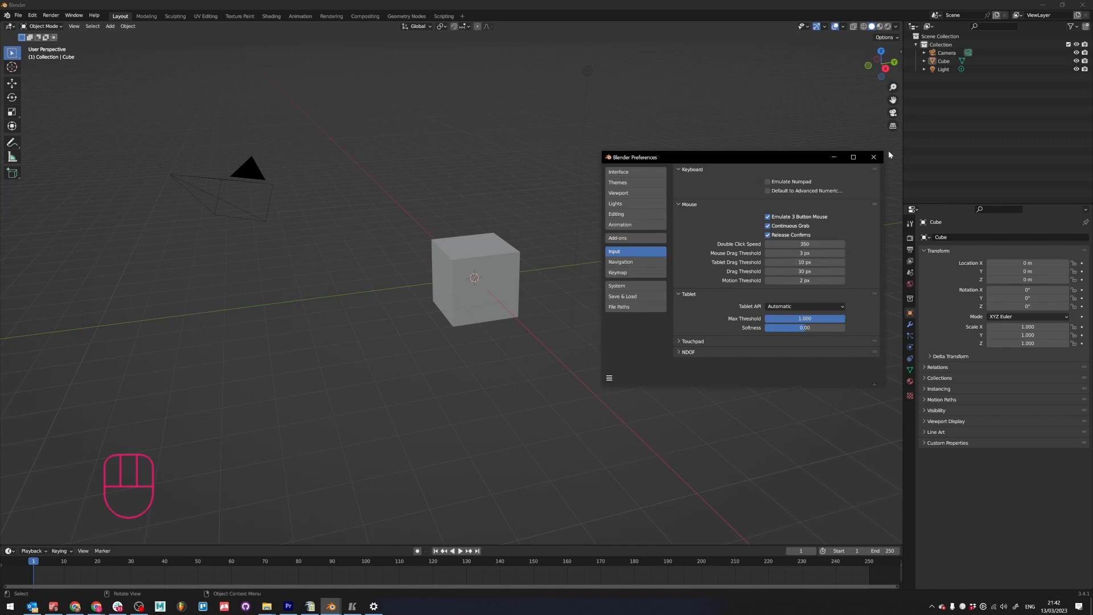
{"action": "left_click", "coordinate": [635, 261]}
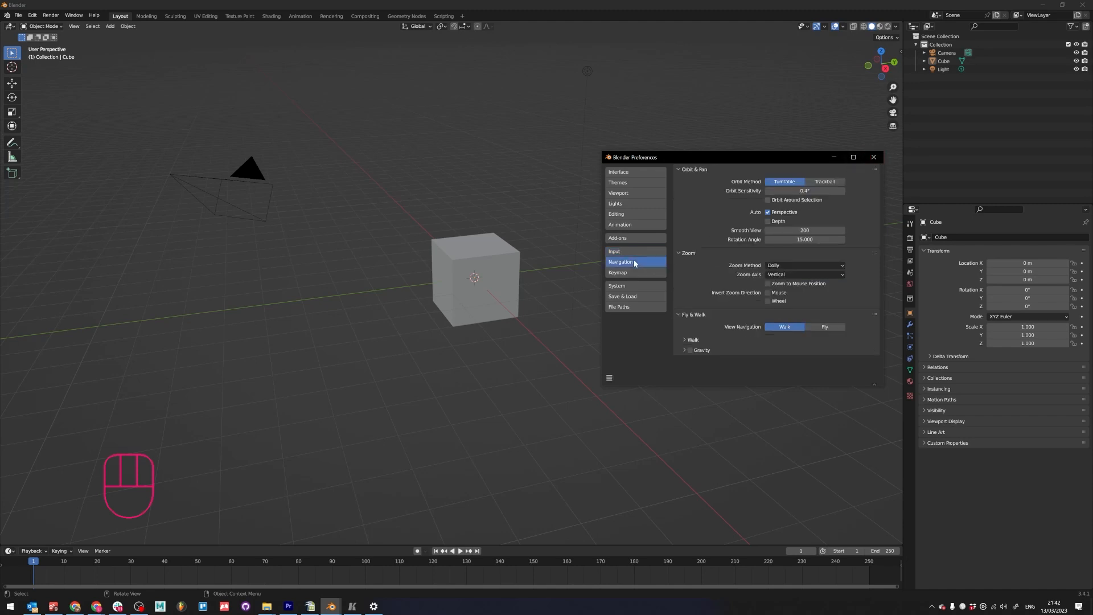
{"action": "left_click", "coordinate": [622, 276]}
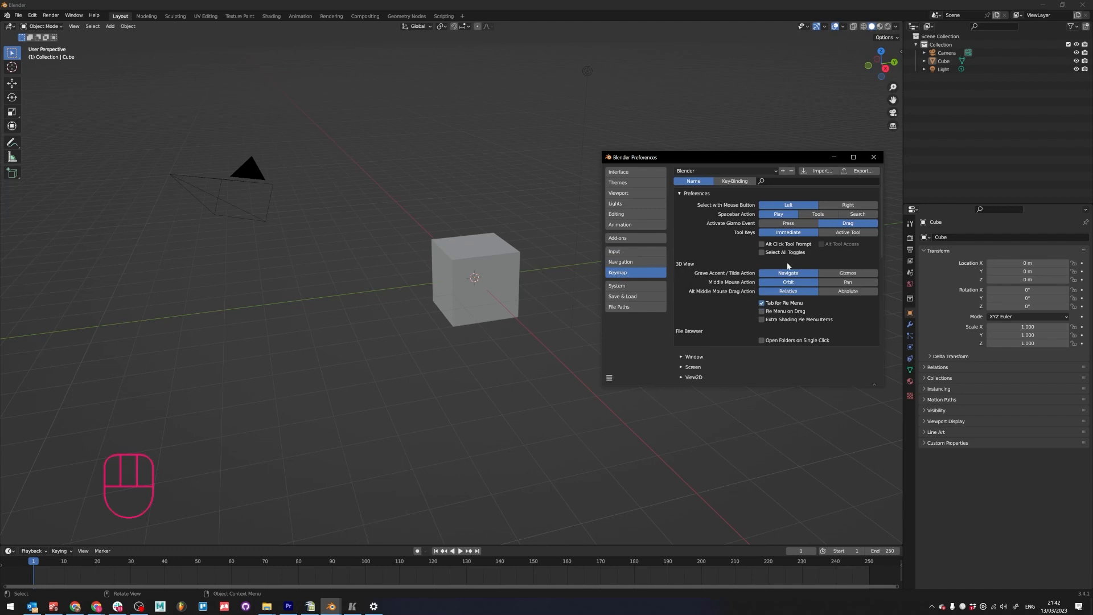
{"action": "left_click", "coordinate": [875, 157]}
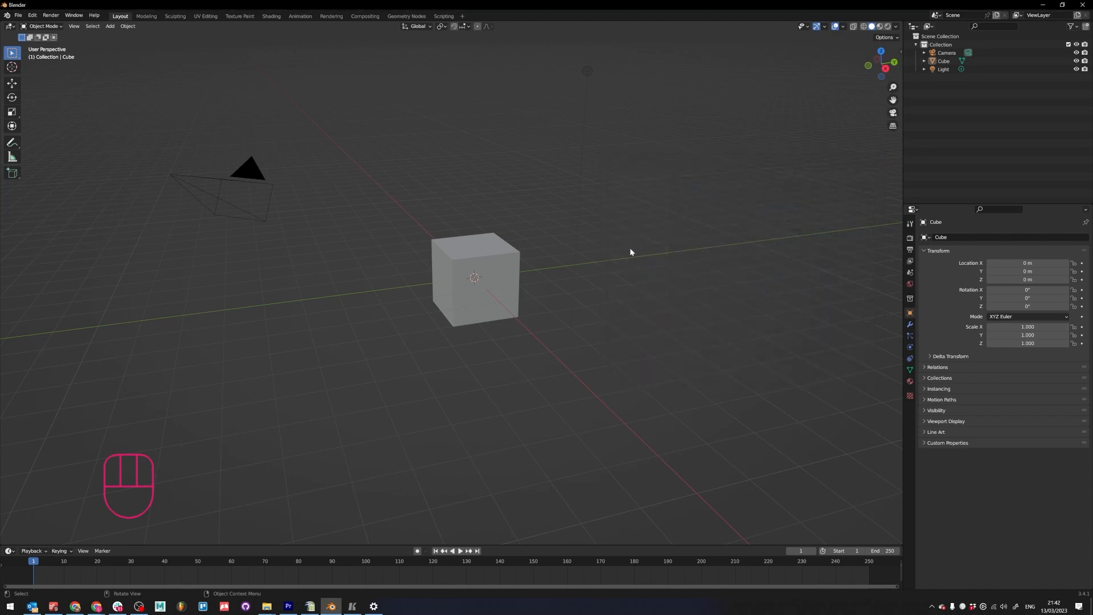
- Look through the Mode pie menu and the Pivot Point pie menu over the 3D viewport without choosing an option
{"action": "key", "text": "Tab"}
{"action": "key", "text": "Tab"}
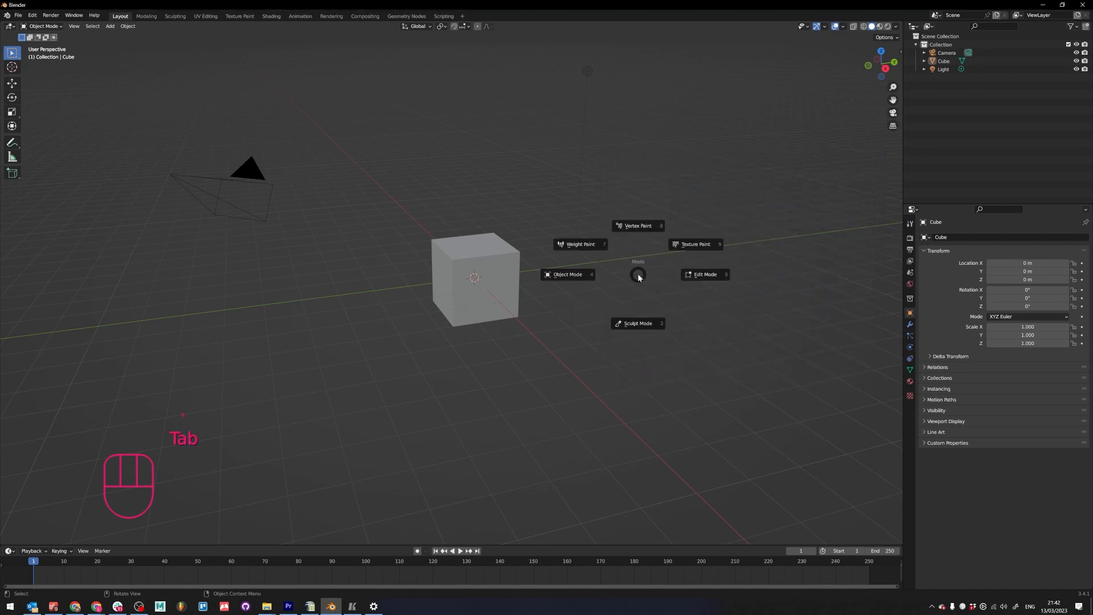
{"action": "key", "text": "Tab"}
{"action": "key", "text": "Tab"}
{"action": "key", "text": "period"}
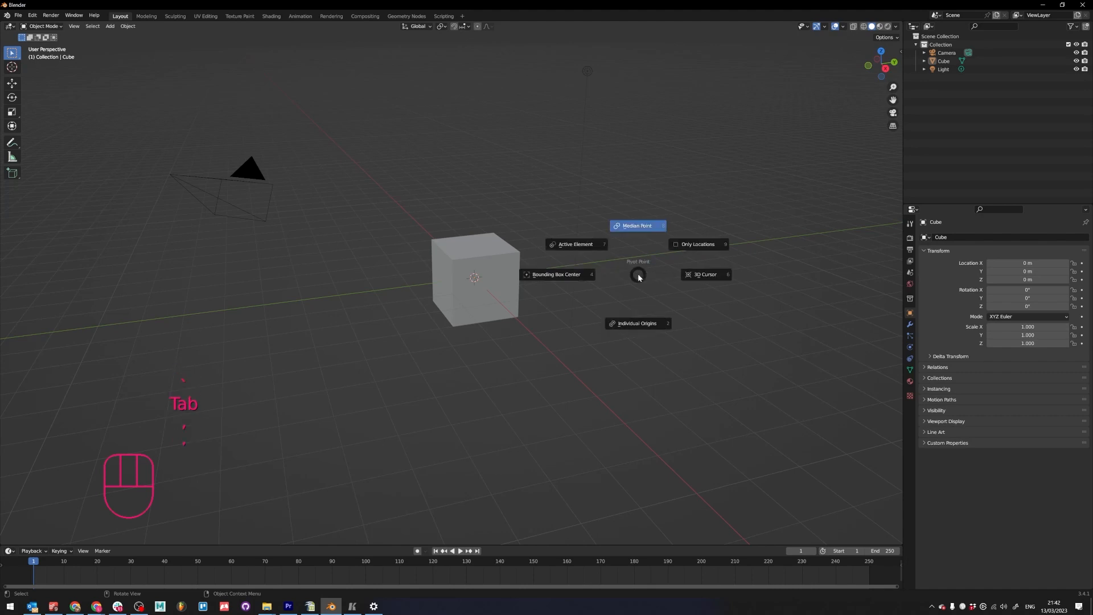
{"action": "key", "text": "period"}
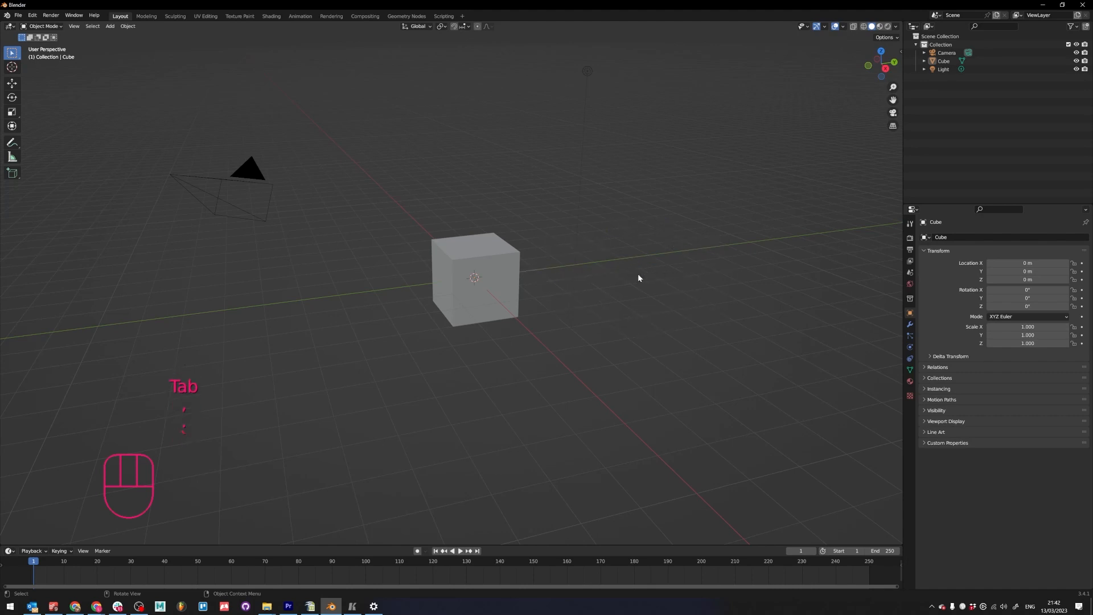
{"action": "key", "text": "Tab"}
- Show and hide the viewport sidebar and the toolbar, leaving the toolbar displayed and the sidebar hidden
{"action": "key", "text": "alt"}
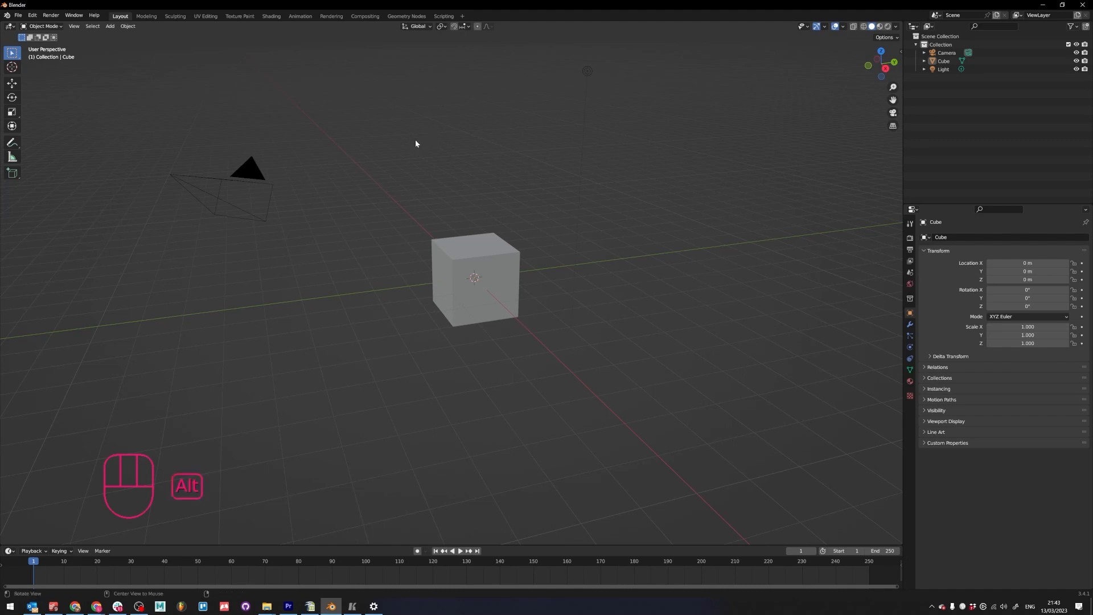
{"action": "left_click_drag", "start_coordinate": [457, 293], "coordinate": [496, 180], "text": "alt"}
{"action": "left_click_drag", "start_coordinate": [571, 264], "coordinate": [545, 268], "text": "alt"}
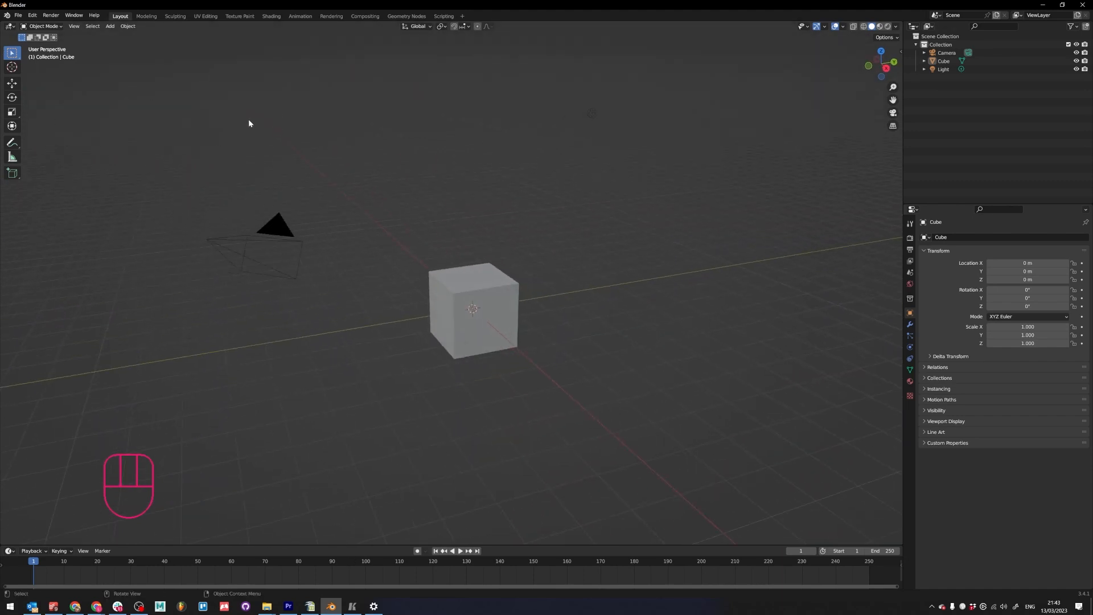
{"action": "key", "text": "n"}
{"action": "key", "text": "n"}
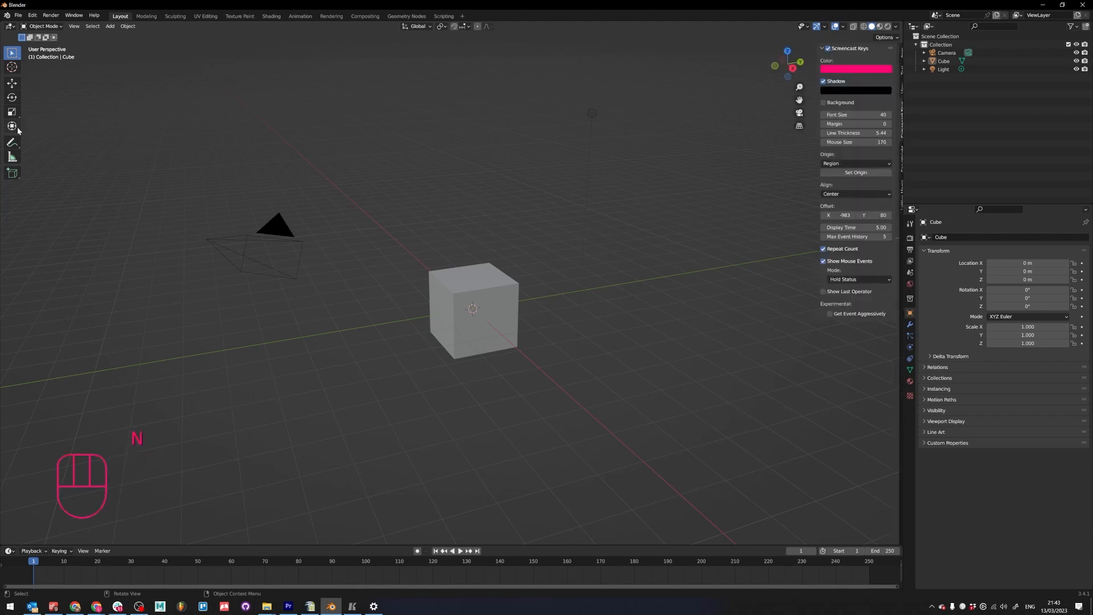
{"action": "key", "text": "t"}
{"action": "key", "text": "t"}
{"action": "key", "text": "t"}
{"action": "key", "text": "t"}
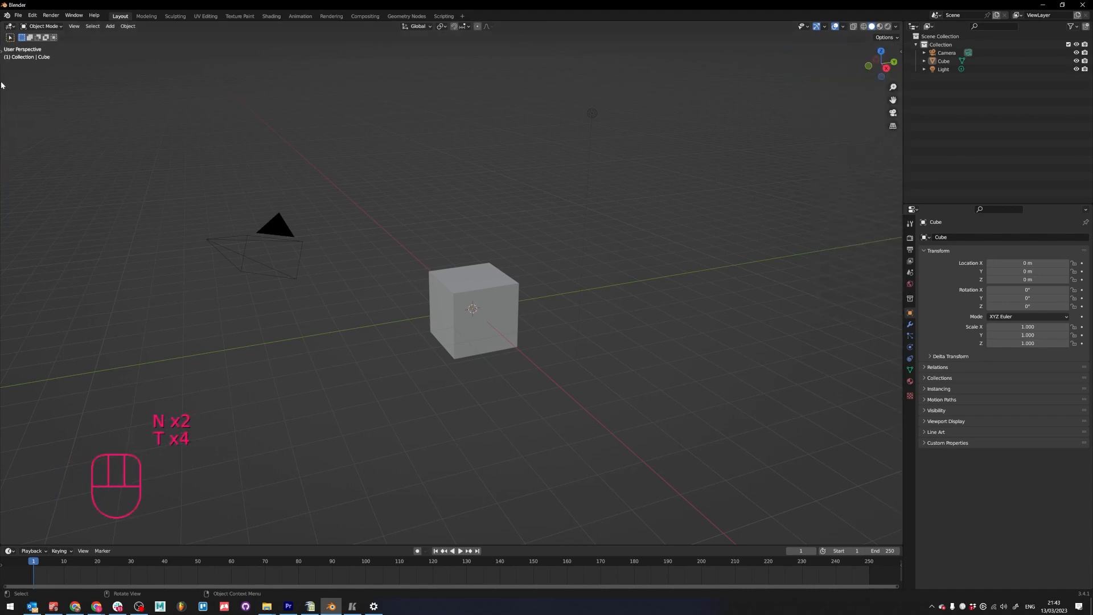
{"action": "key", "text": "t"}
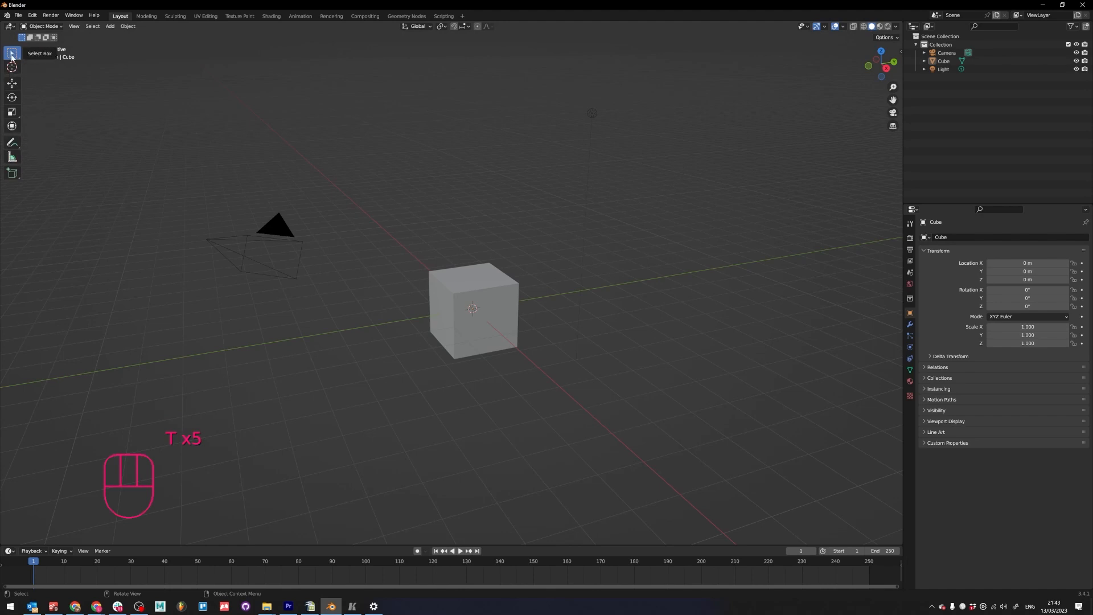
- Try the Select Box tool by picking the cube, box-selecting across the scene and clearing the selection
{"action": "left_click", "coordinate": [497, 296]}
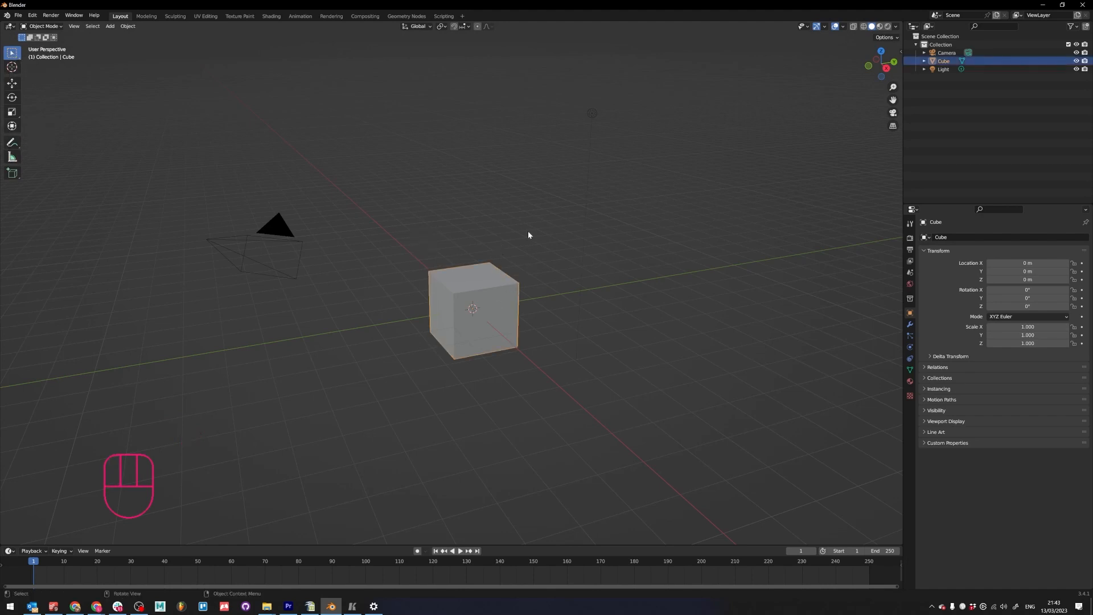
{"action": "left_click", "coordinate": [528, 231]}
{"action": "left_click", "coordinate": [445, 317]}
{"action": "left_click_drag", "start_coordinate": [172, 147], "coordinate": [762, 428]}
{"action": "left_click_drag", "start_coordinate": [689, 110], "coordinate": [207, 408]}
{"action": "left_click_drag", "start_coordinate": [634, 95], "coordinate": [188, 364]}
{"action": "left_click", "coordinate": [655, 334]}
- Box-select the cube, and extend the selection with the camera and the light
{"action": "left_click", "coordinate": [513, 296]}
{"action": "left_click_drag", "start_coordinate": [550, 224], "coordinate": [444, 371]}
{"action": "left_click_drag", "start_coordinate": [176, 157], "coordinate": [334, 345], "text": "shift"}
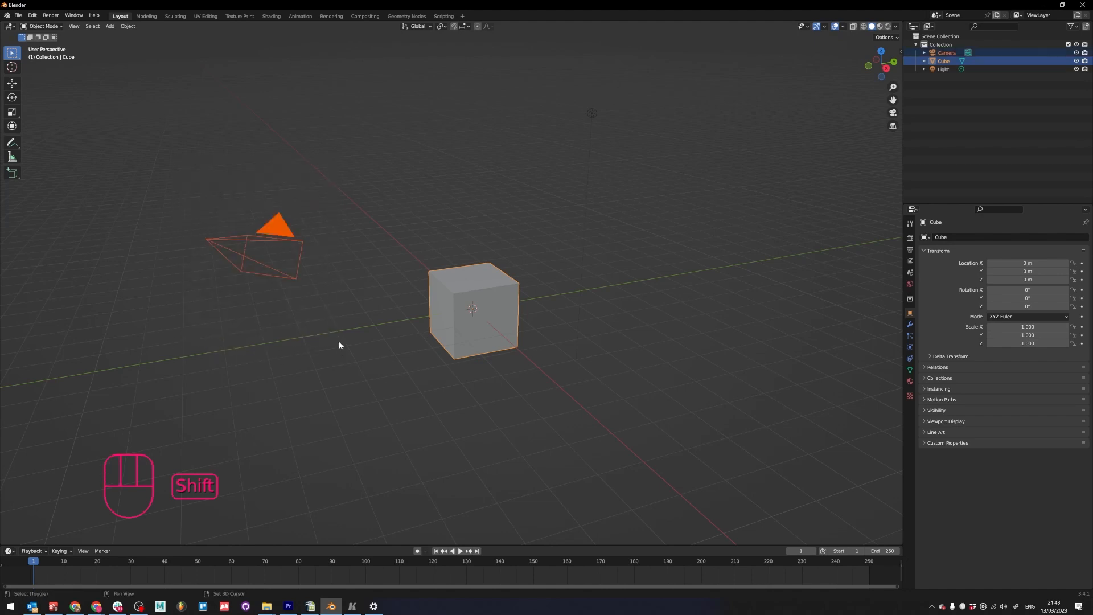
{"action": "left_click_drag", "start_coordinate": [551, 97], "coordinate": [723, 269], "text": "shift"}
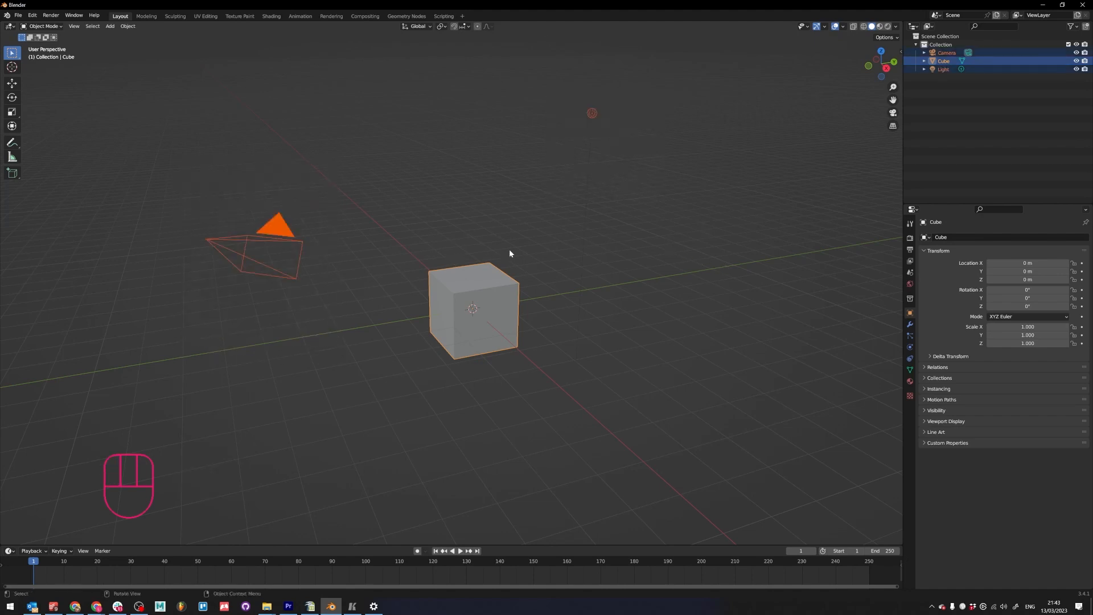
- Subtract the cube, the camera and the light from the selection with box selection
{"action": "left_click_drag", "start_coordinate": [516, 227], "coordinate": [433, 365], "text": "ctrl"}
{"action": "left_click_drag", "start_coordinate": [355, 165], "coordinate": [260, 305], "text": "ctrl"}
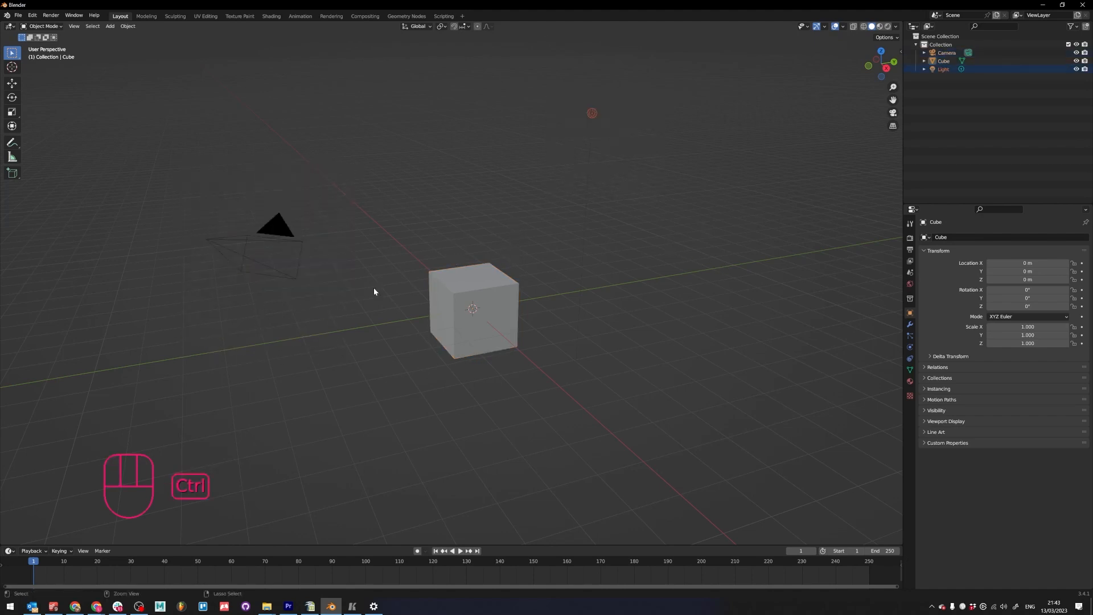
{"action": "left_click_drag", "start_coordinate": [560, 75], "coordinate": [709, 217], "text": "ctrl"}
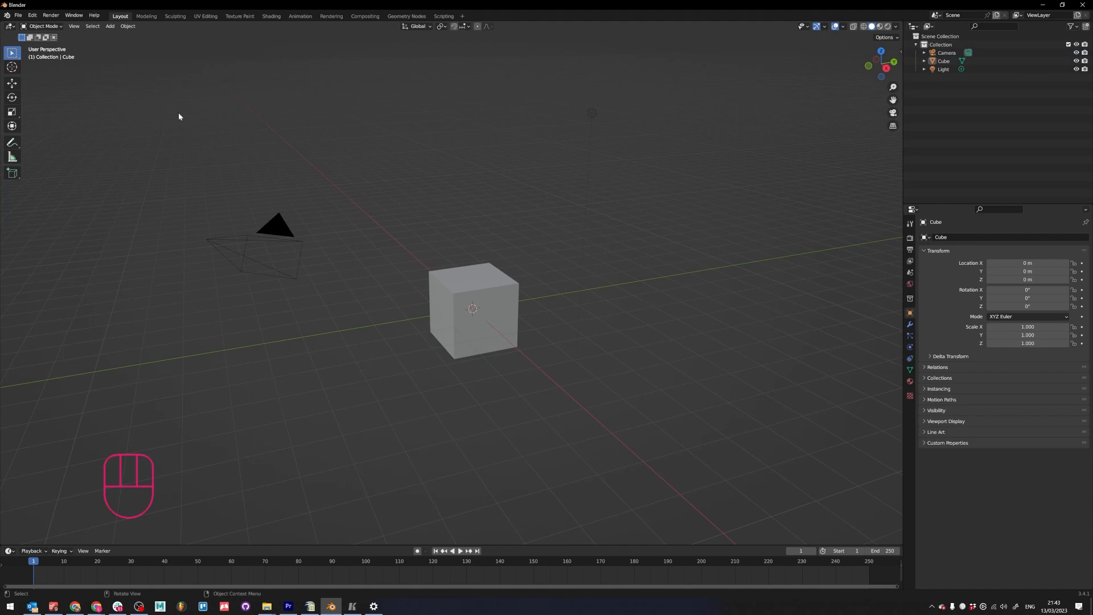
- Select the cube and go through the Cursor, Move, Rotate and Scale tools, ending with the Transform tool active
{"action": "left_click", "coordinate": [7, 67]}
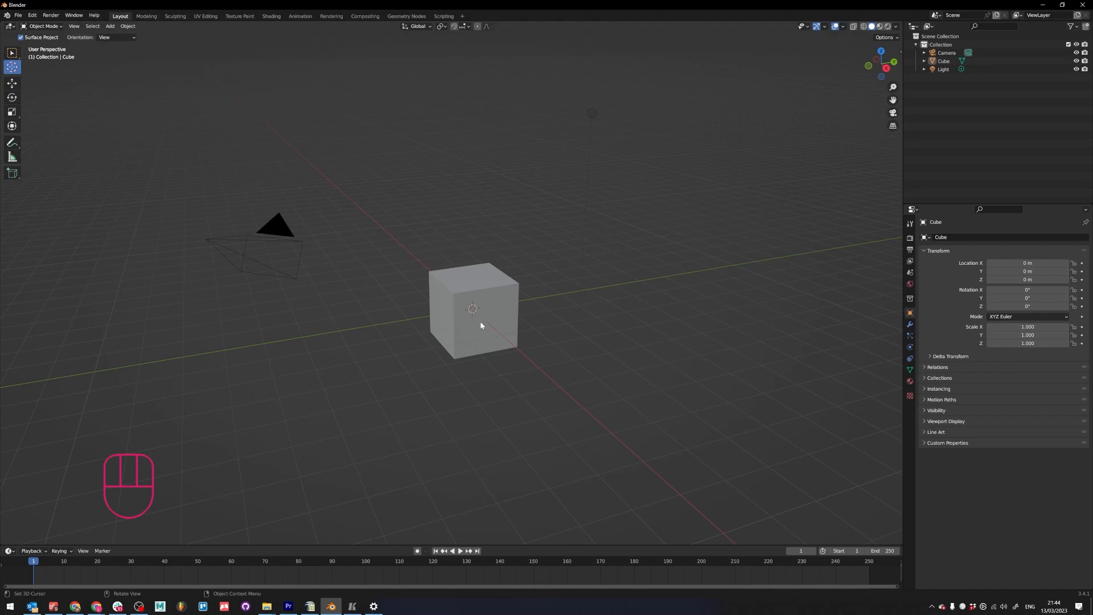
{"action": "left_click", "coordinate": [10, 85]}
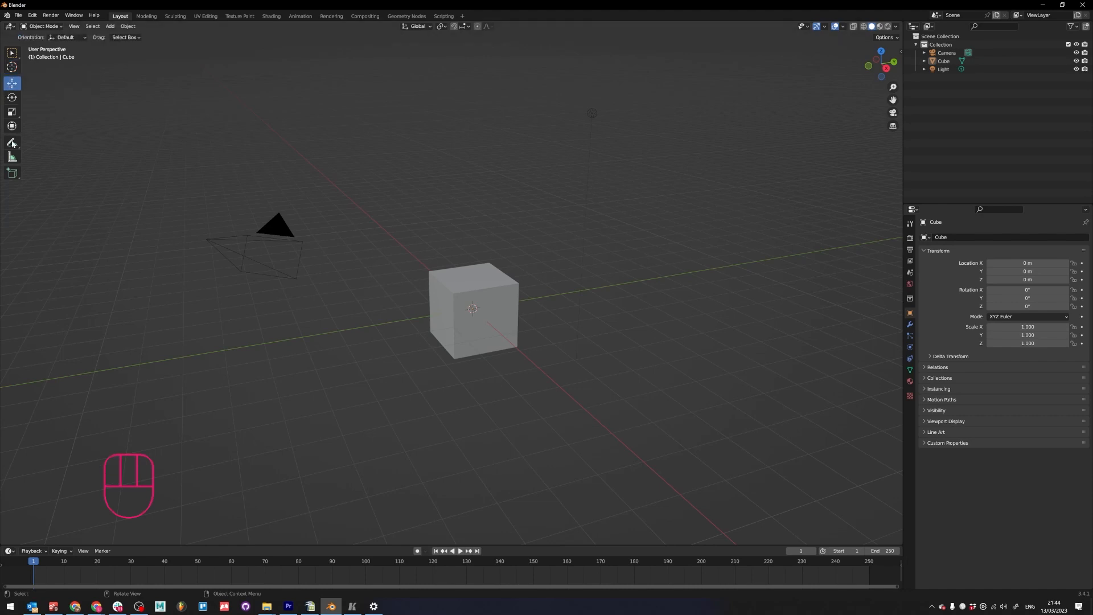
{"action": "left_click", "coordinate": [449, 278]}
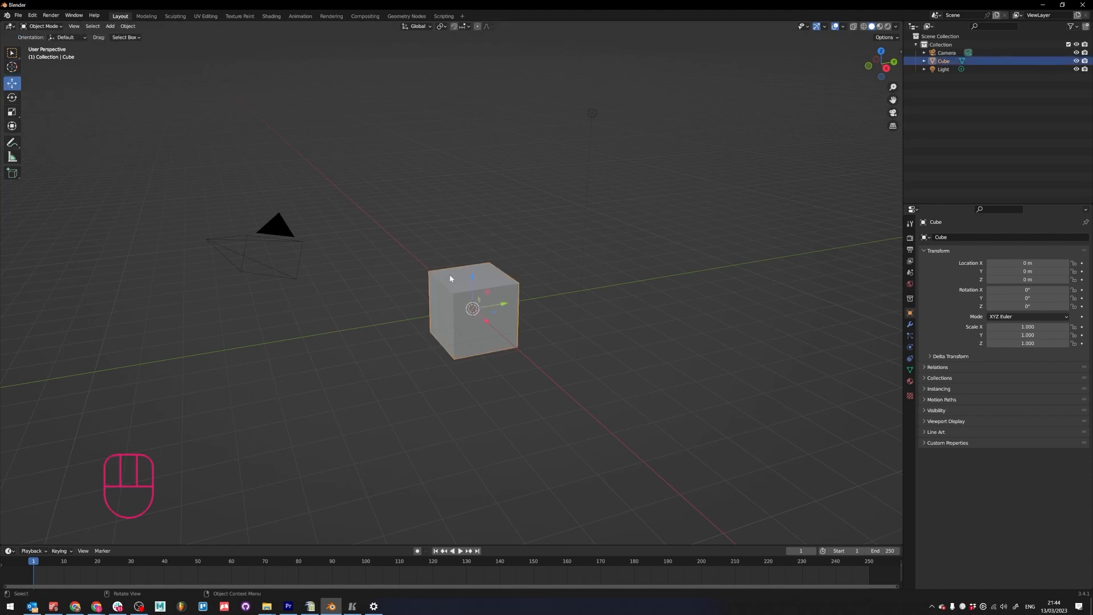
{"action": "left_click", "coordinate": [12, 98]}
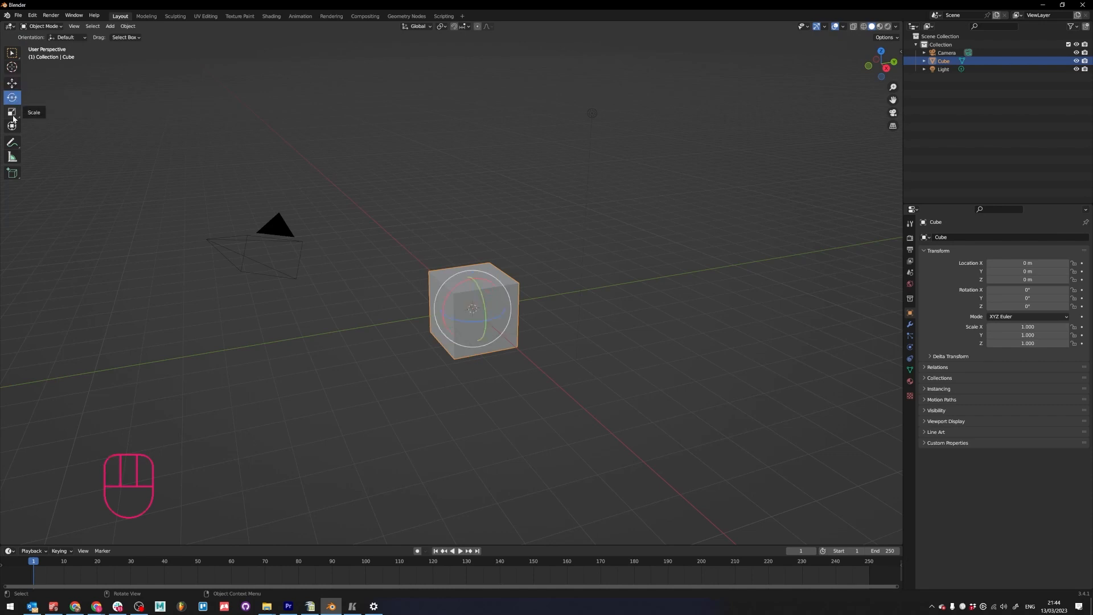
{"action": "left_click", "coordinate": [12, 112]}
{"action": "left_click", "coordinate": [13, 127]}
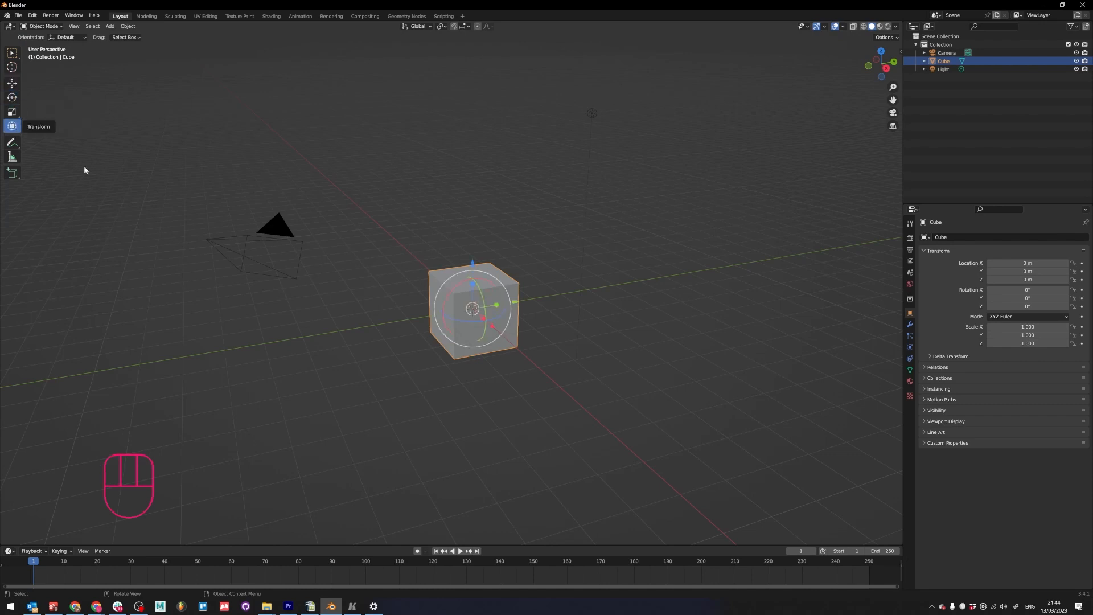
- Switch through the Rotate, Scale, Transform and Move tools with the cube selected, ending on the Rotate tool
{"action": "left_click", "coordinate": [13, 98]}
{"action": "left_click", "coordinate": [11, 113]}
{"action": "left_click", "coordinate": [12, 125]}
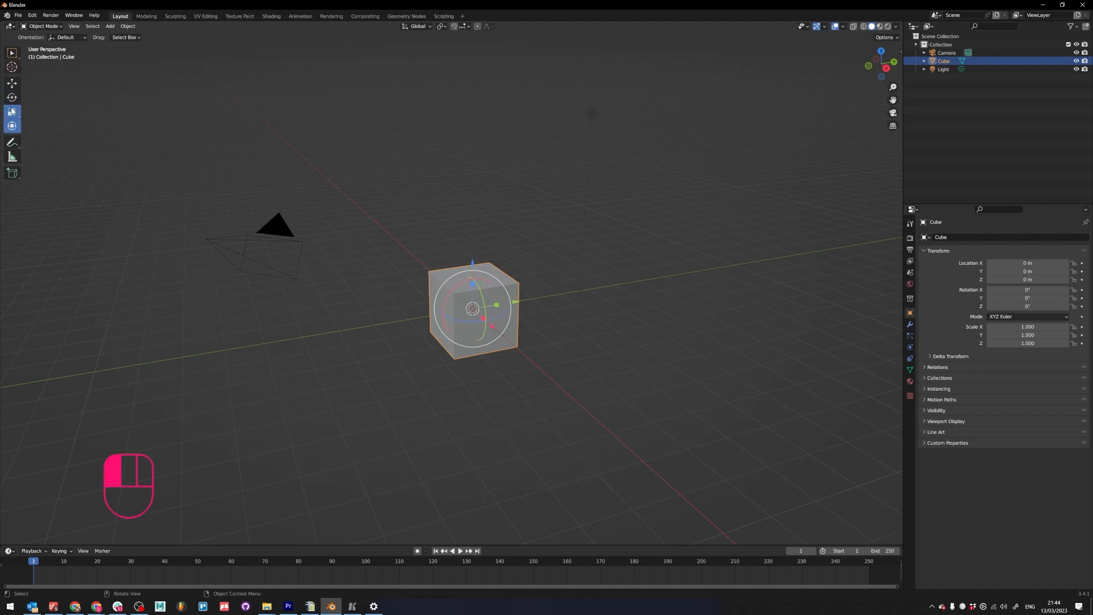
{"action": "left_click", "coordinate": [12, 83]}
{"action": "left_click", "coordinate": [10, 101]}
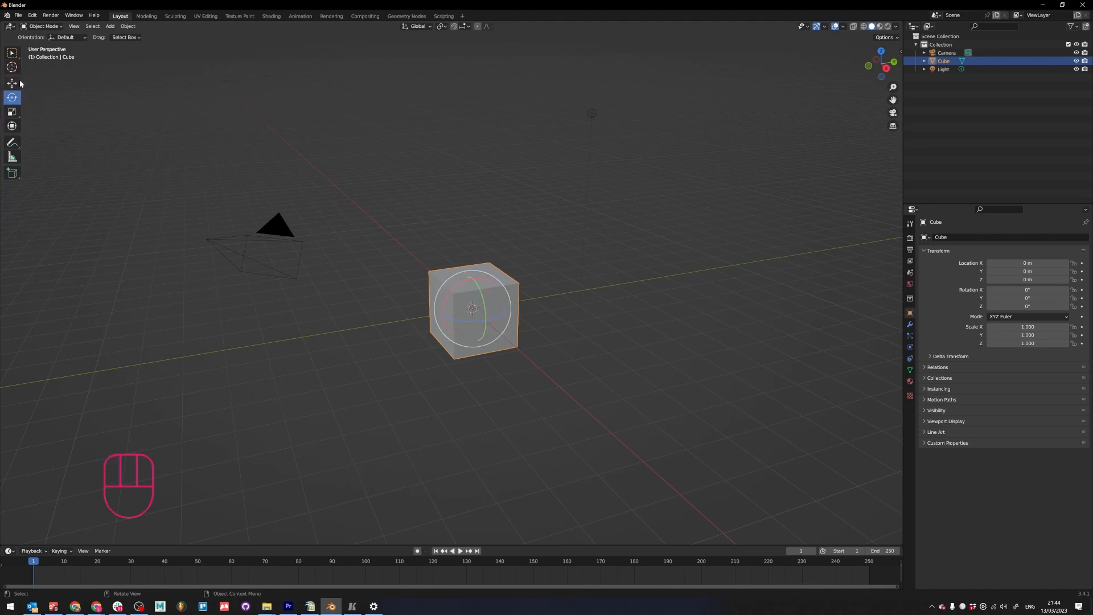
- Try the Move tool by raising the cube about 4.8 m along Z and moving it with other gizmo handles, undoing each move
{"action": "left_click", "coordinate": [12, 83]}
{"action": "left_click_drag", "start_coordinate": [470, 273], "coordinate": [470, 114]}
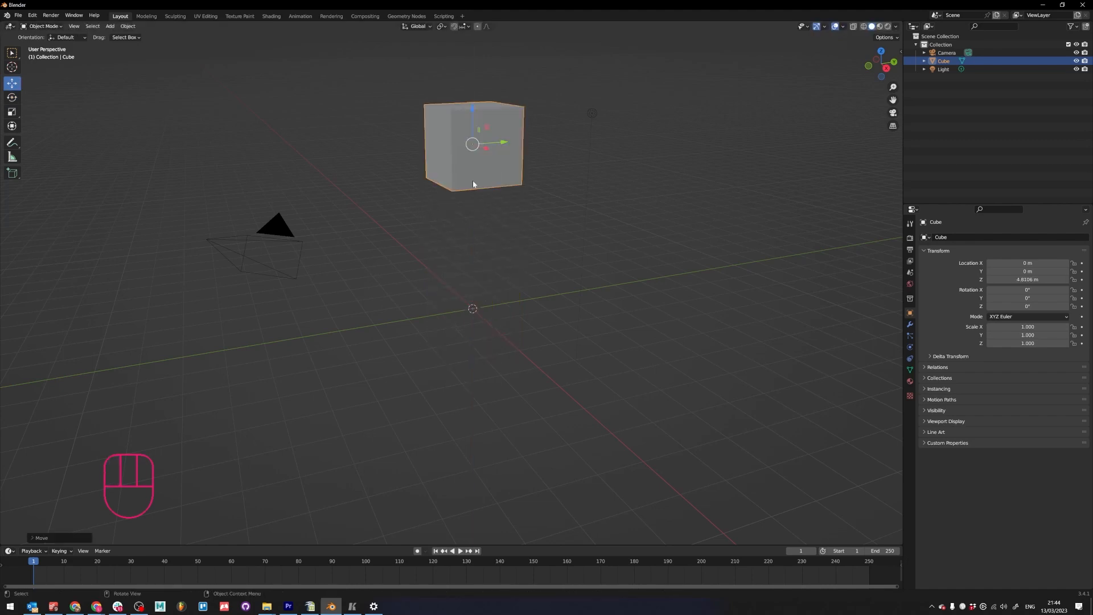
{"action": "key", "text": "ctrl+z"}
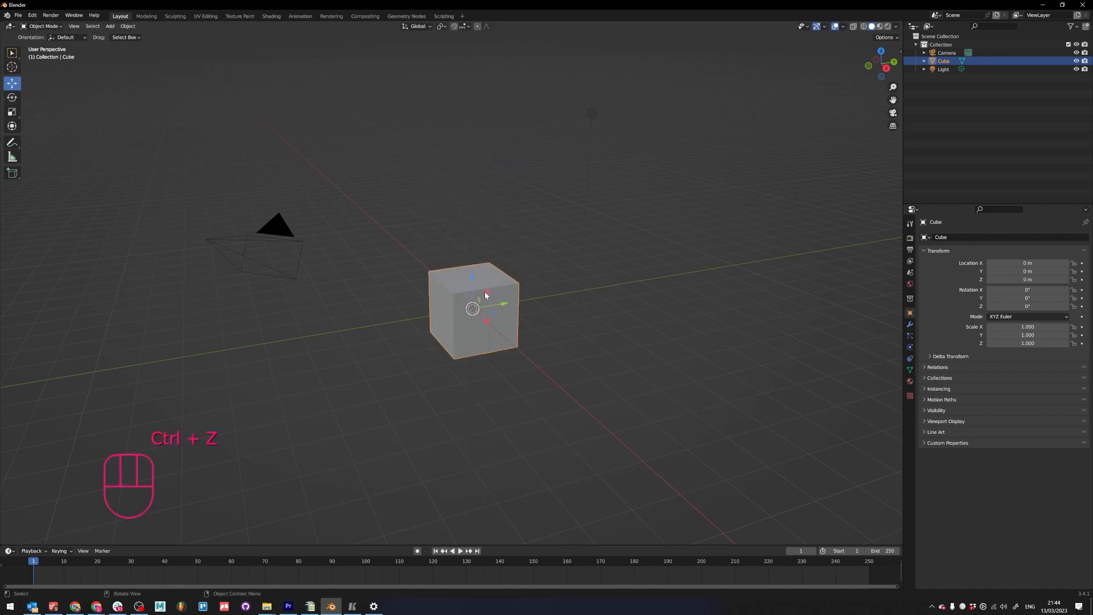
{"action": "left_click_drag", "start_coordinate": [487, 292], "coordinate": [497, 230]}
{"action": "key", "text": "ctrl+z"}
{"action": "left_click_drag", "start_coordinate": [468, 312], "coordinate": [474, 248]}
{"action": "key", "text": "ctrl+z"}
- Try the Rotate and Scale tools on the cube, undo the changes, and activate the Transform tool
{"action": "left_click", "coordinate": [12, 98]}
{"action": "key", "text": "ctrl+z"}
{"action": "left_click", "coordinate": [12, 112]}
{"action": "key", "text": "ctrl+z"}
{"action": "left_click", "coordinate": [12, 126]}
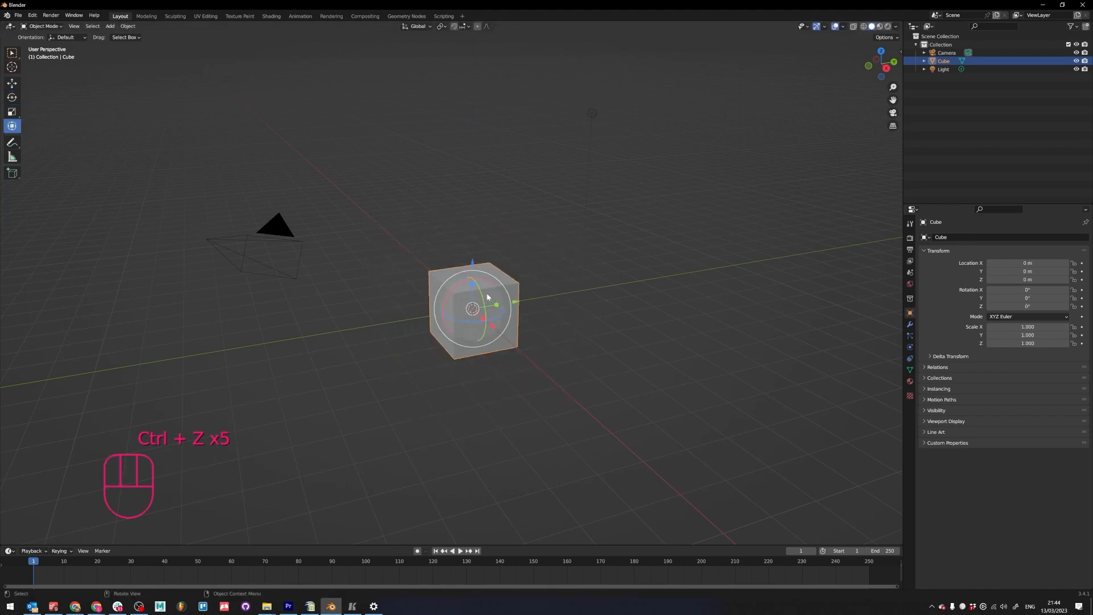
- Try the Annotate tool by drawing a freehand line across the cube, and undo the stroke
{"action": "left_click", "coordinate": [12, 142]}
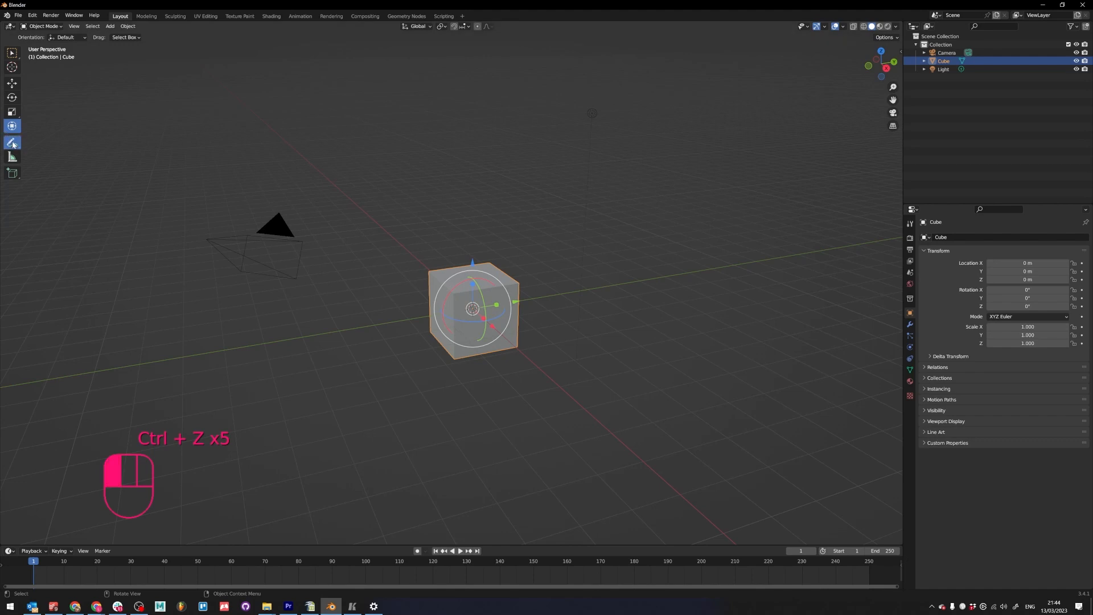
{"action": "mouse_move", "coordinate": [337, 195]}
{"action": "left_mouse_down"}
{"action": "mouse_move", "coordinate": [612, 243]}
{"action": "mouse_move", "coordinate": [640, 358]}
{"action": "mouse_move", "coordinate": [544, 379]}
{"action": "left_mouse_up"}
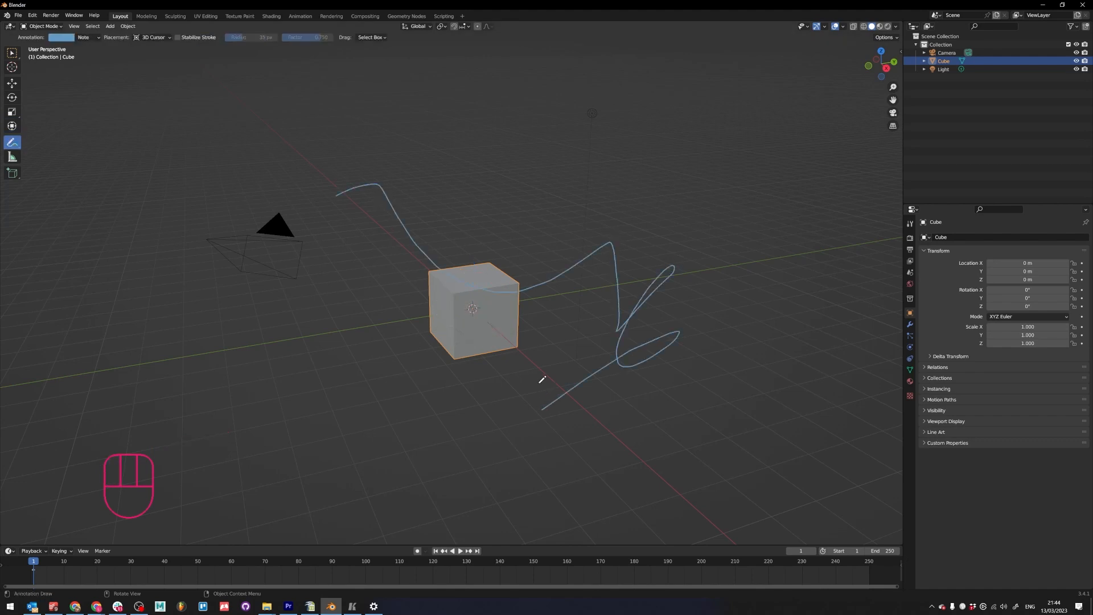
{"action": "key", "text": "ctrl+z"}
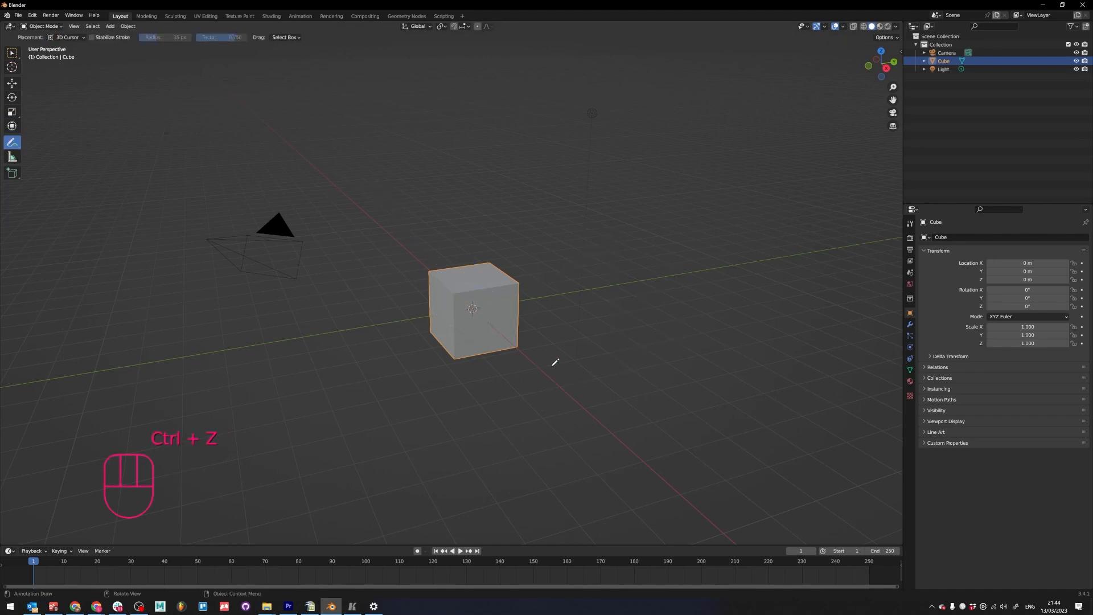
- Try the Measure tool by placing a diagonal ruler across the cube, and undo the ruler
{"action": "left_click", "coordinate": [12, 161]}
{"action": "left_click_drag", "start_coordinate": [251, 145], "coordinate": [652, 360]}
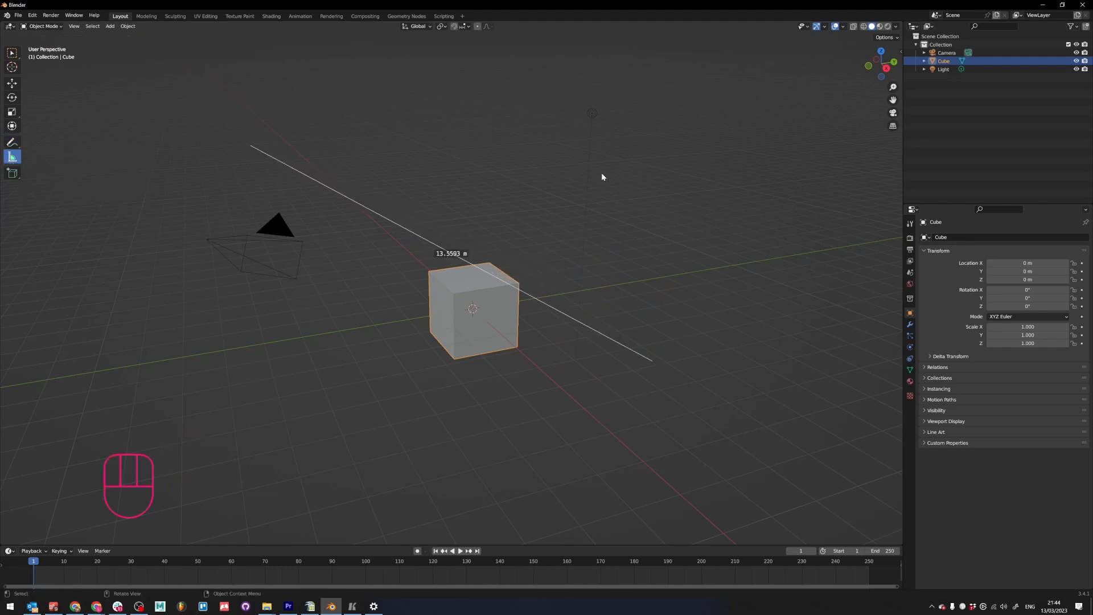
{"action": "key", "text": "ctrl"}
{"action": "key", "text": "ctrl+z"}
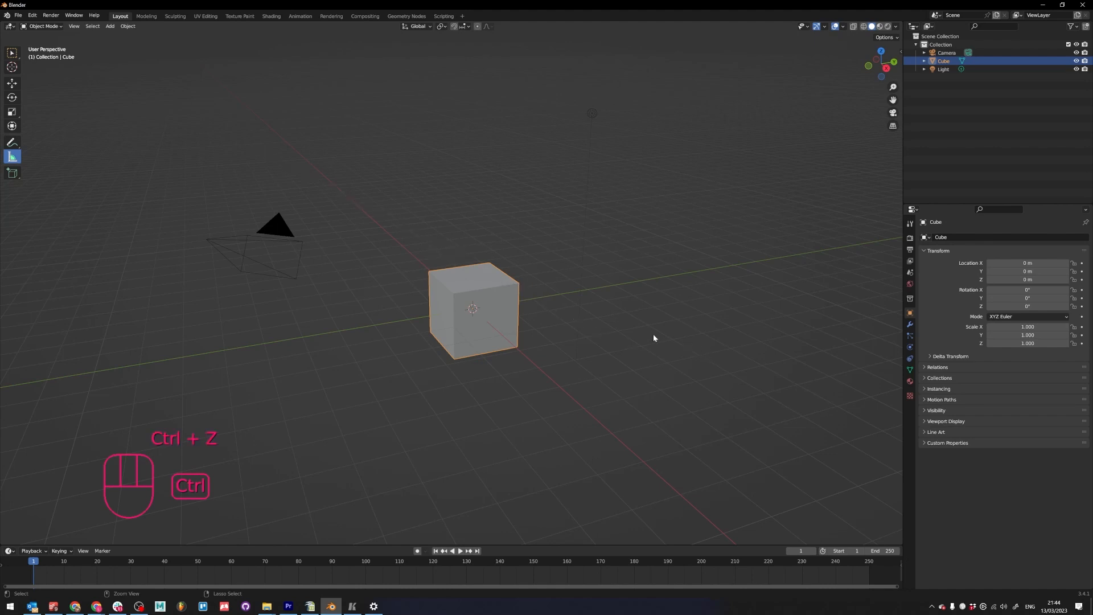
- Use the Add Cube tool to draw a large box on the floor beside the camera, much taller than the default cube
{"action": "left_click", "coordinate": [12, 173]}
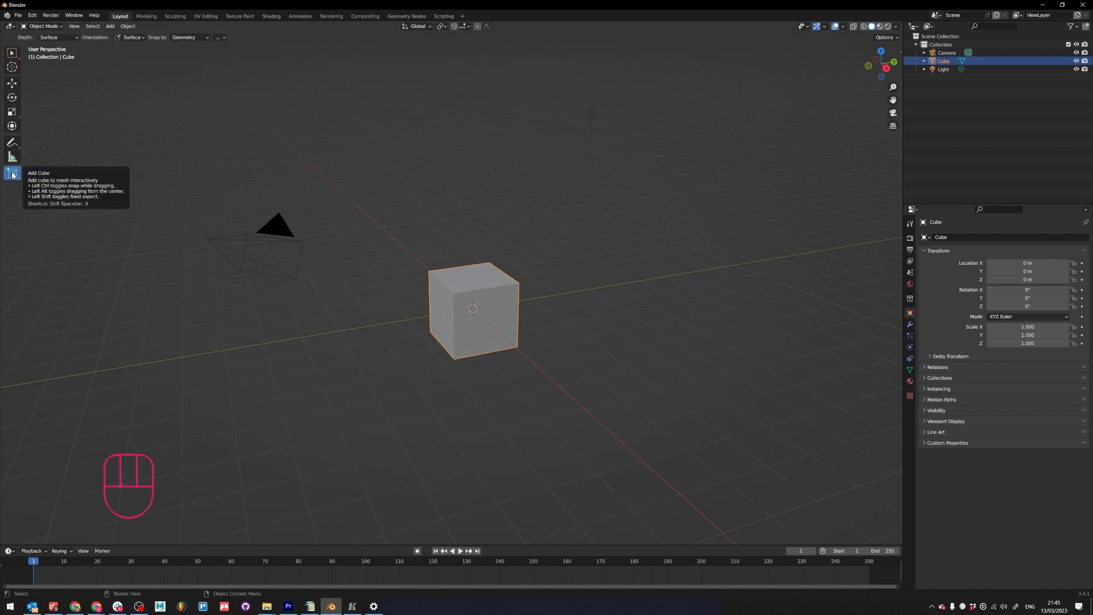
{"action": "left_click", "coordinate": [409, 230]}
{"action": "left_click_drag", "start_coordinate": [409, 230], "coordinate": [296, 374]}
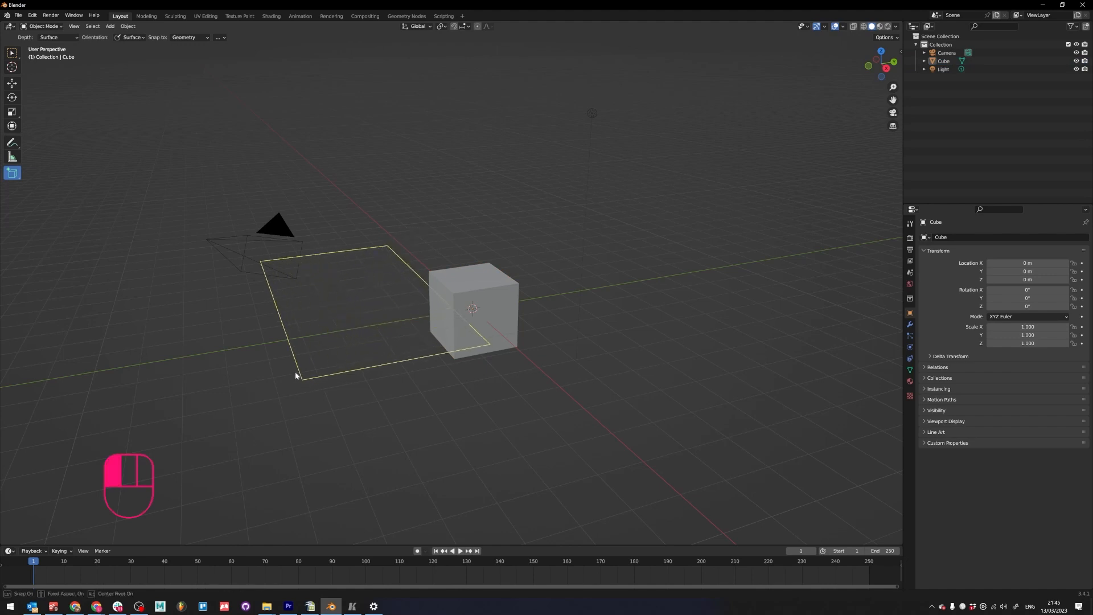
{"action": "left_click", "coordinate": [356, 182]}
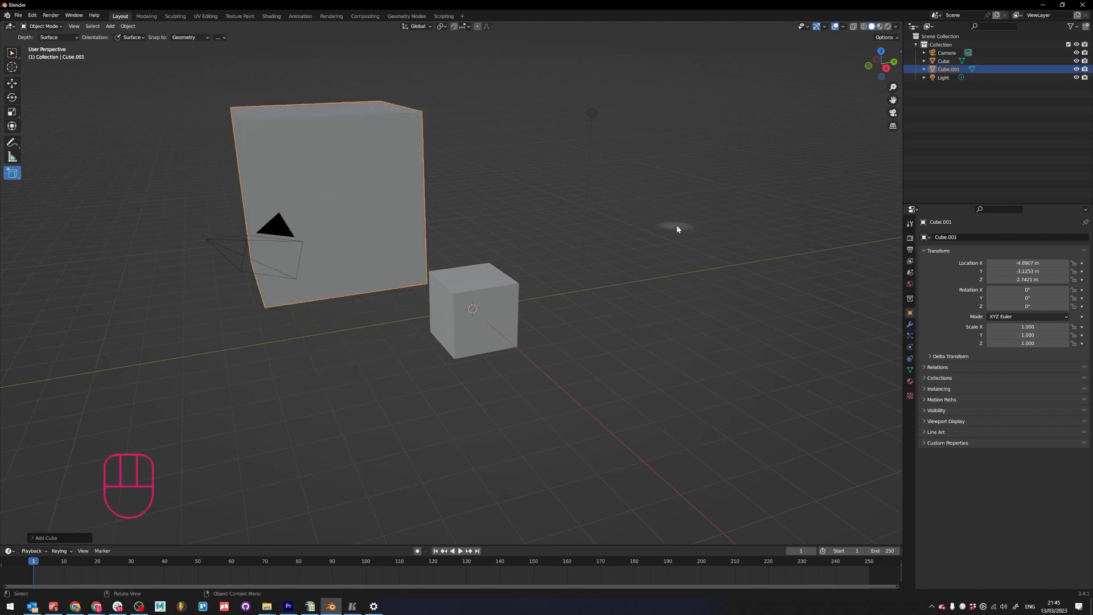
- Draw three more boxes on the light's side of the default cube: a wide one, a smaller one and a thin upright slab
{"action": "left_click_drag", "start_coordinate": [676, 225], "coordinate": [622, 237]}
{"action": "left_click", "coordinate": [671, 289]}
{"action": "left_click_drag", "start_coordinate": [775, 331], "coordinate": [714, 368]}
{"action": "left_click", "coordinate": [753, 289]}
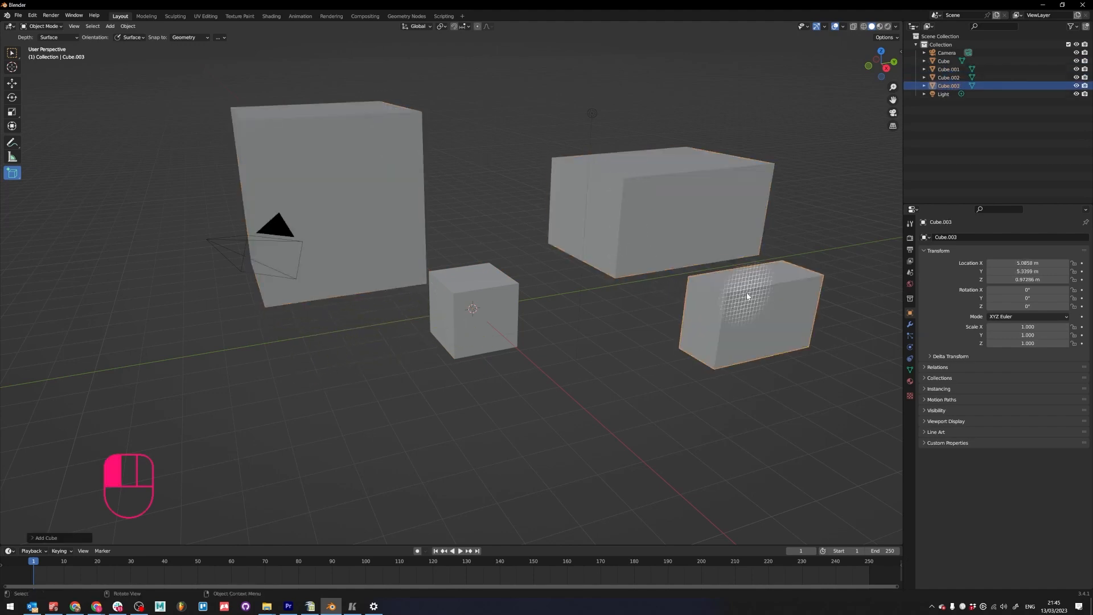
{"action": "left_click_drag", "start_coordinate": [590, 363], "coordinate": [650, 343]}
{"action": "left_click", "coordinate": [651, 343]}
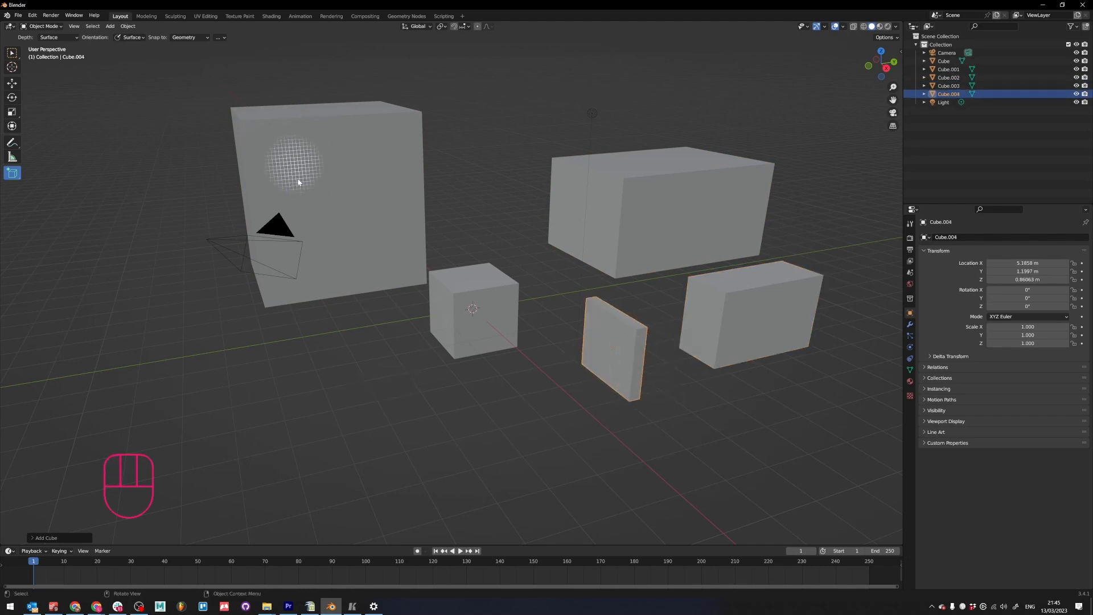
- Undo the four added boxes
{"action": "key", "text": "ctrl+z"}
{"action": "key", "text": "ctrl+z"}
{"action": "key", "text": "ctrl+z"}
{"action": "key", "text": "ctrl+z"}
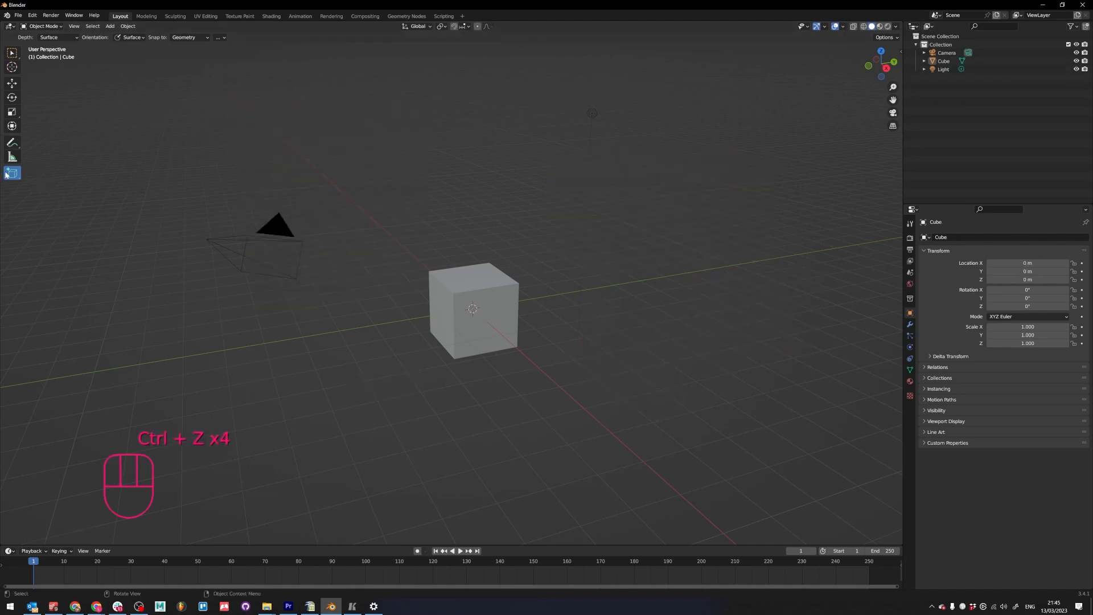
- View the primitive variants of the Add Cube tool, including cone, cylinder and spheres, and keep Add Cube
{"action": "left_click", "coordinate": [16, 176]}
{"action": "left_click", "coordinate": [16, 177]}
{"action": "left_click", "coordinate": [16, 177]}
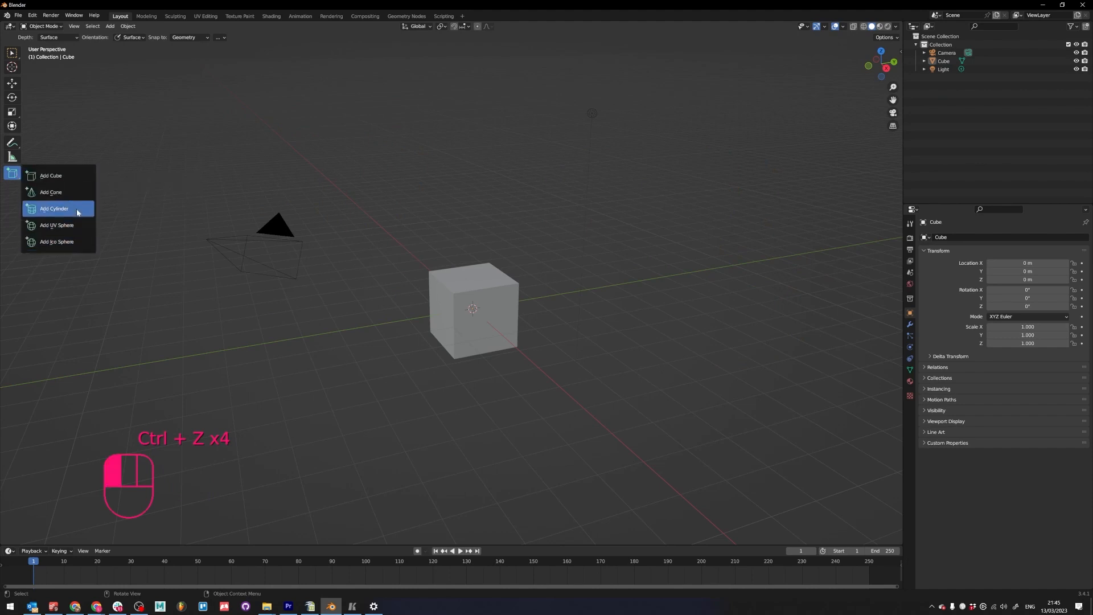
{"action": "left_click_drag", "start_coordinate": [65, 215], "coordinate": [51, 176]}
- Activate the Move tool and look through the orientation options in its tool settings and the Transform Orientations list
{"action": "left_click", "coordinate": [13, 83]}
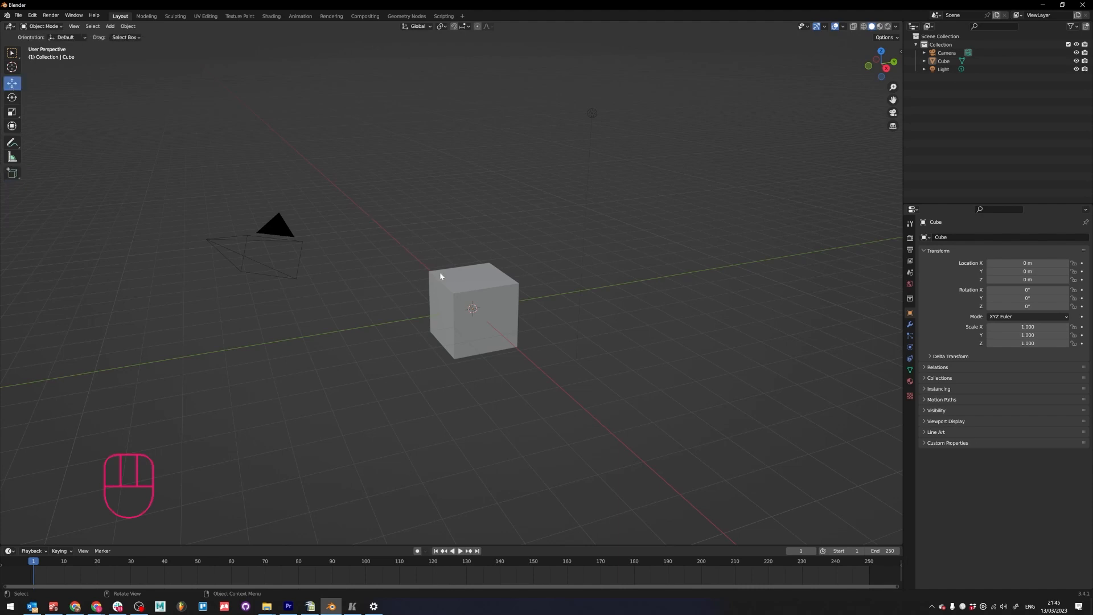
{"action": "left_click", "coordinate": [77, 35]}
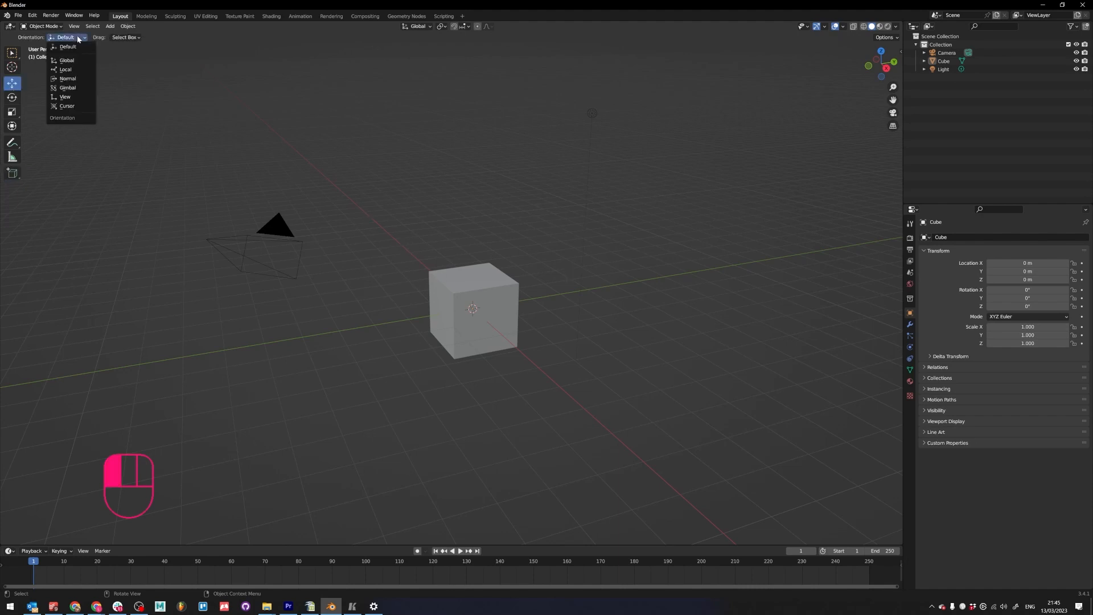
{"action": "left_click", "coordinate": [77, 35]}
{"action": "left_click", "coordinate": [426, 27]}
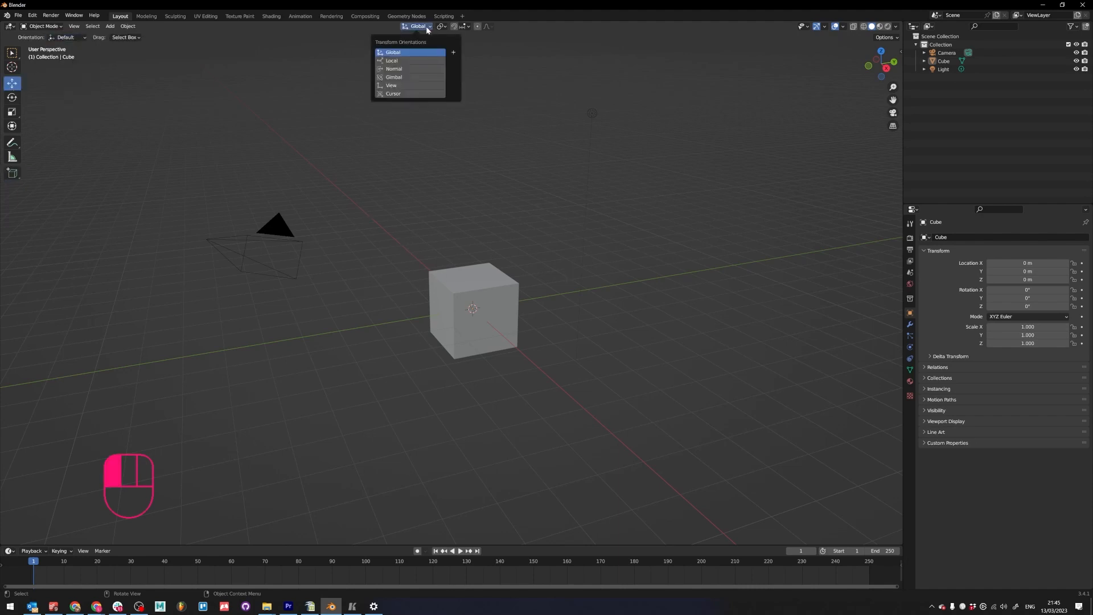
{"action": "left_click", "coordinate": [424, 26]}
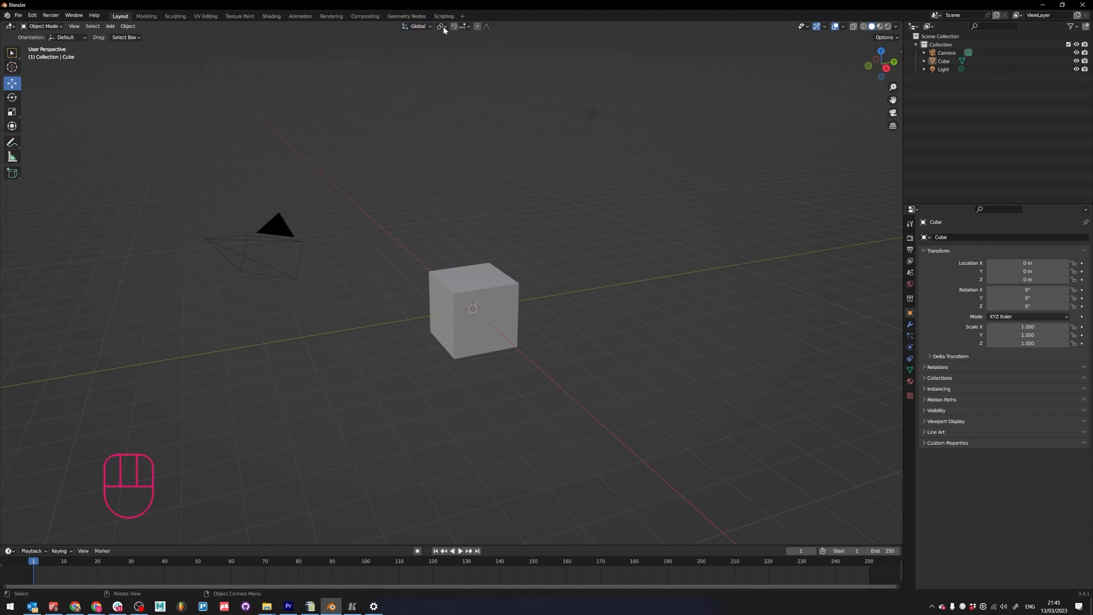
- Review the Orientation pie menu, select the cube, and view the pie menu again over it without changing the orientation
{"action": "left_click", "coordinate": [421, 26]}
{"action": "key", "text": "comma"}
{"action": "key", "text": "comma"}
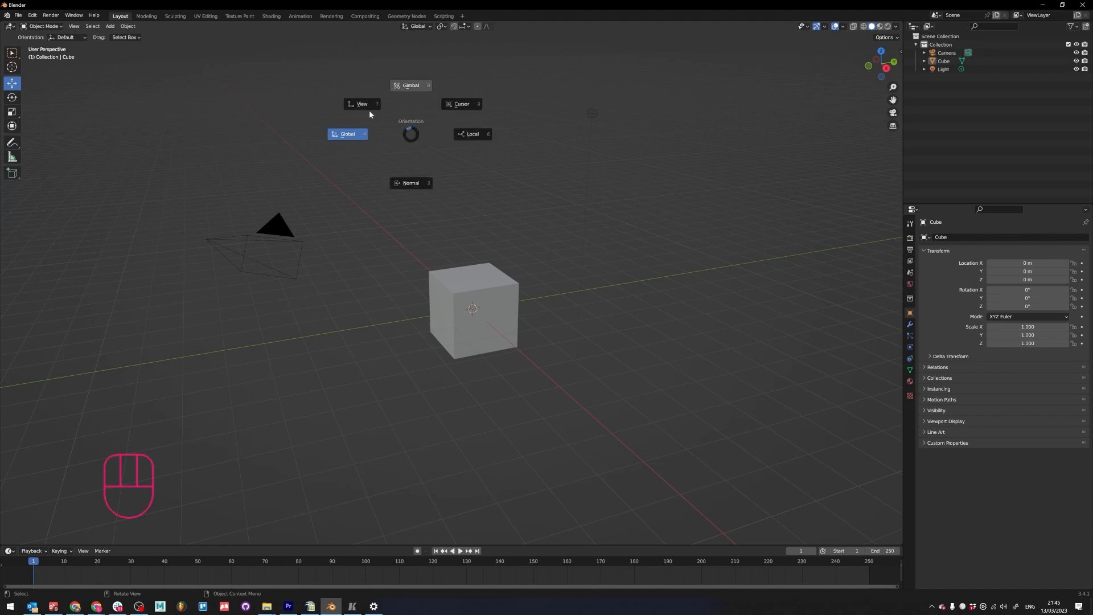
{"action": "left_click", "coordinate": [411, 135]}
{"action": "left_click", "coordinate": [478, 288]}
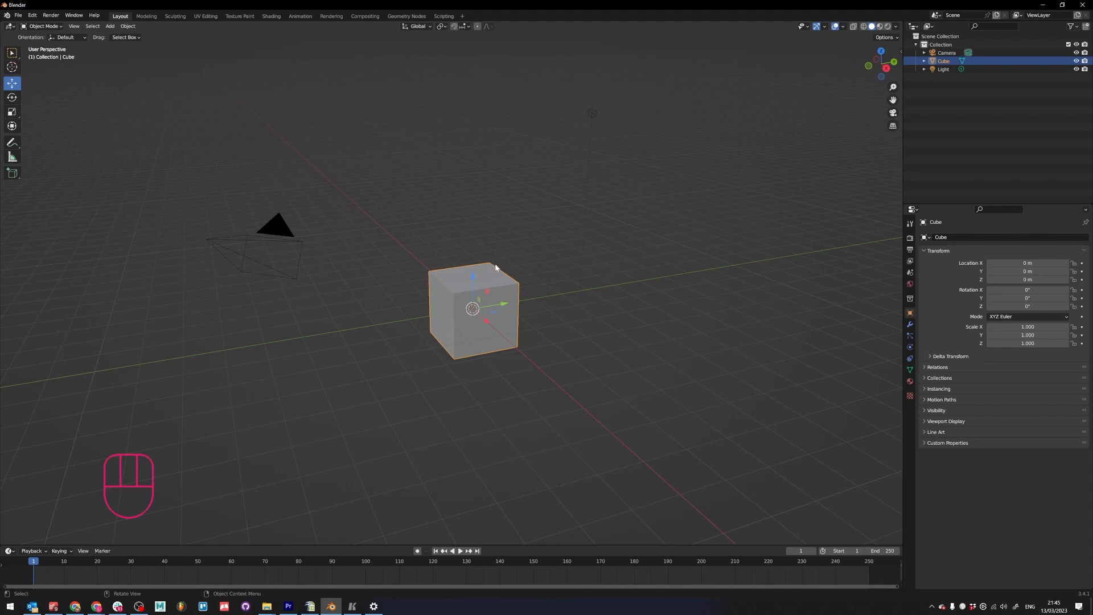
{"action": "key", "text": "comma"}
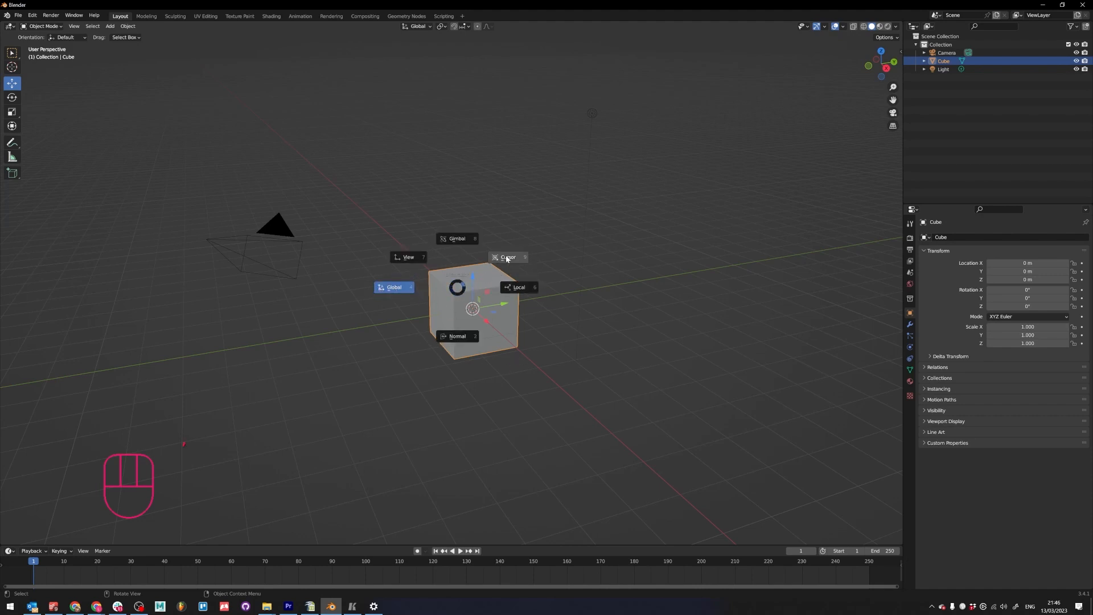
{"action": "left_click", "coordinate": [458, 288]}
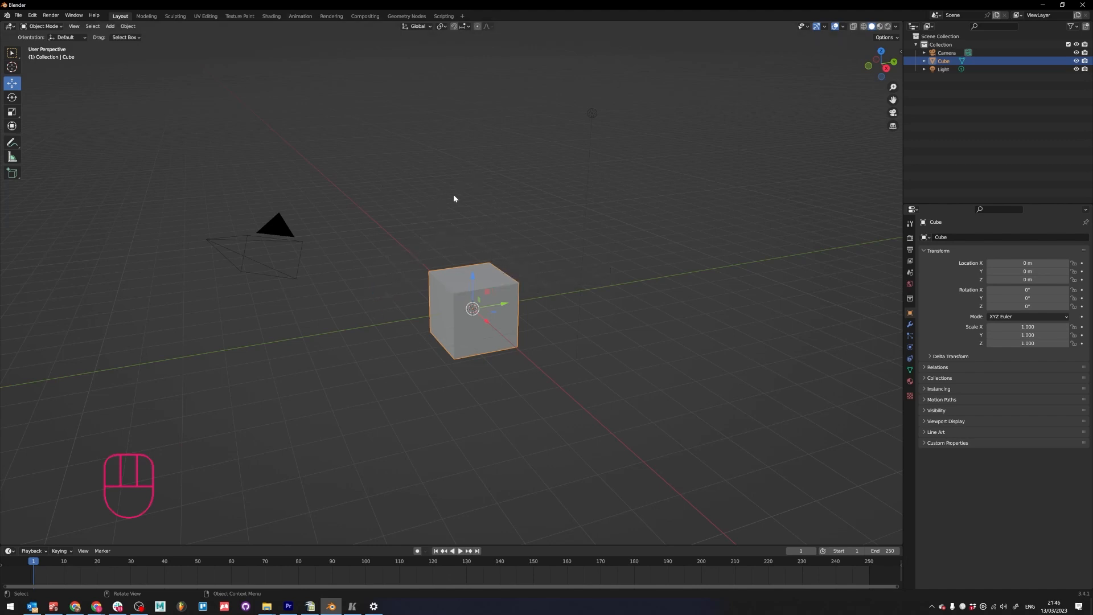
- View the Transform Pivot Point options, both as a list and as a pie menu, without changing the pivot
{"action": "key", "text": "period"}
{"action": "left_click", "coordinate": [443, 26]}
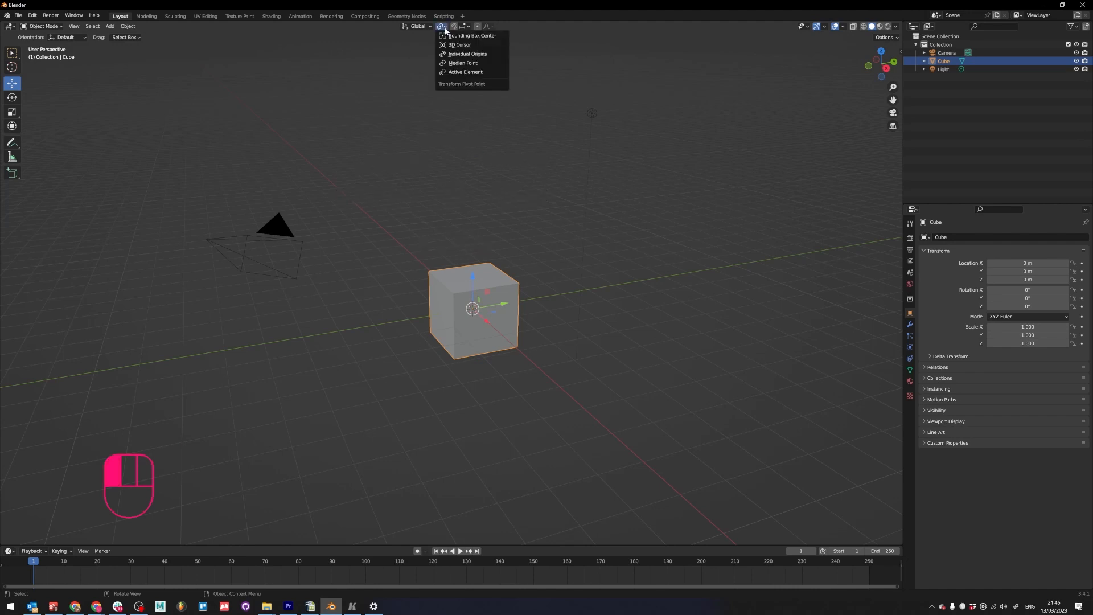
{"action": "left_click", "coordinate": [445, 27]}
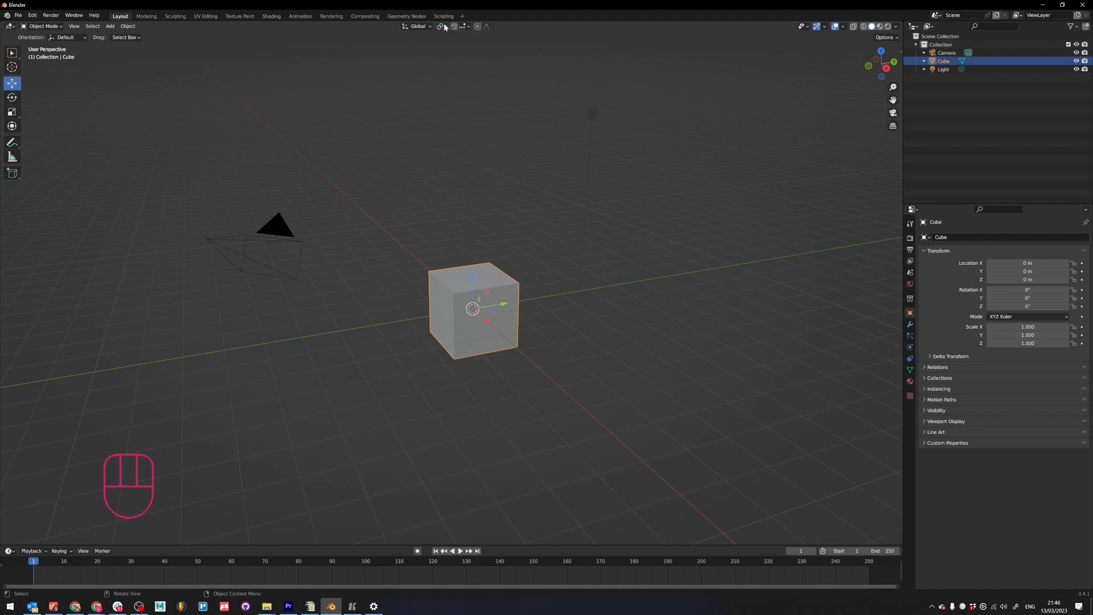
{"action": "key", "text": "period"}
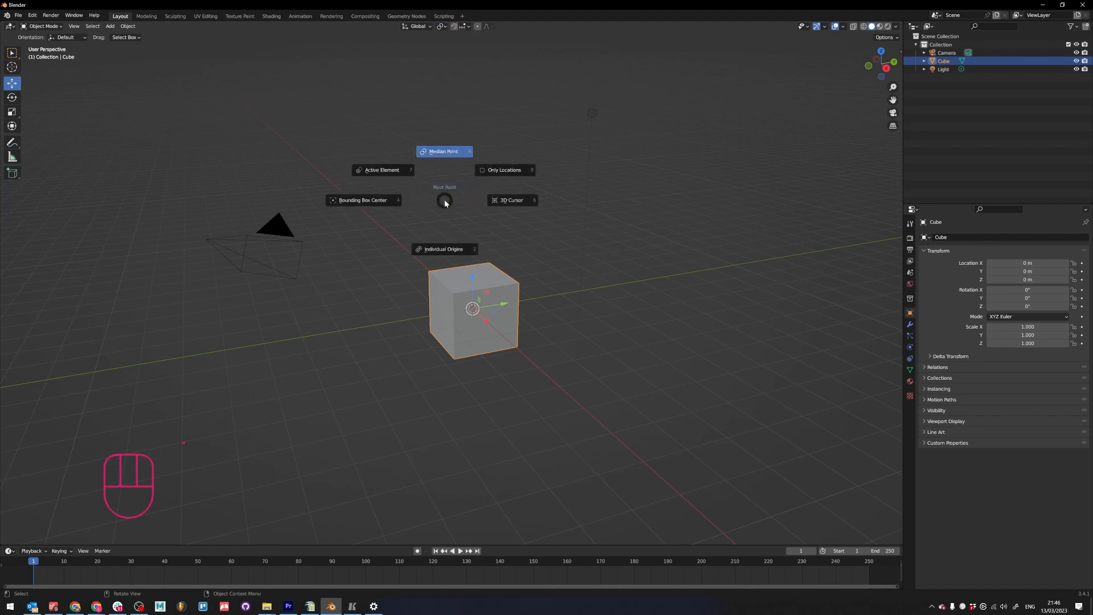
{"action": "key", "text": "Escape"}
- Compare the Orientation pie menu with the Pivot Point pie menu, closing each one without a choice
{"action": "key", "text": "comma"}
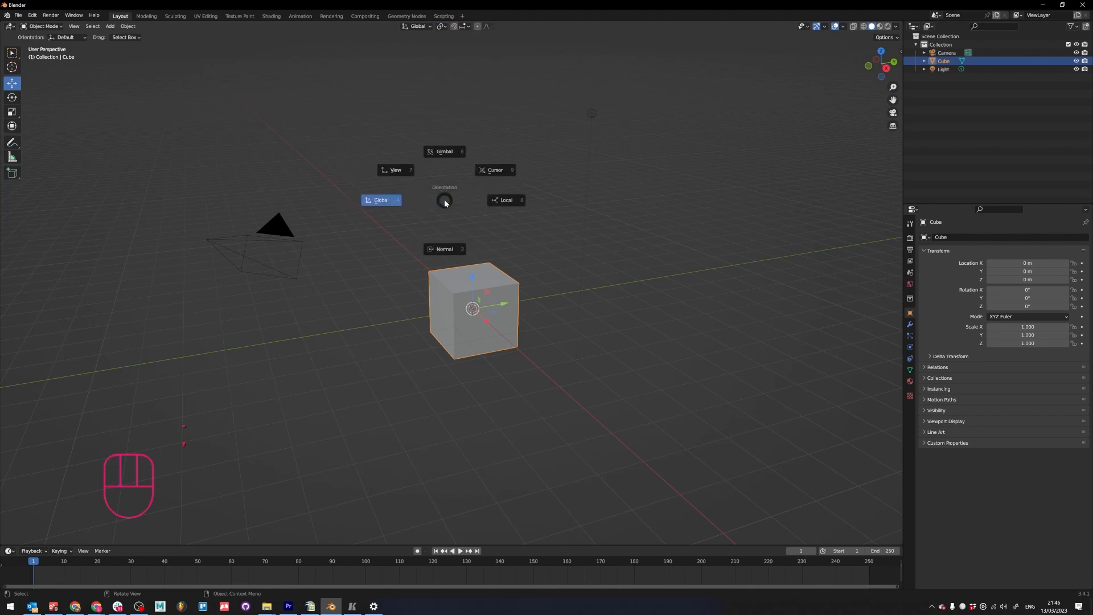
{"action": "key", "text": "Escape"}
{"action": "key", "text": "period"}
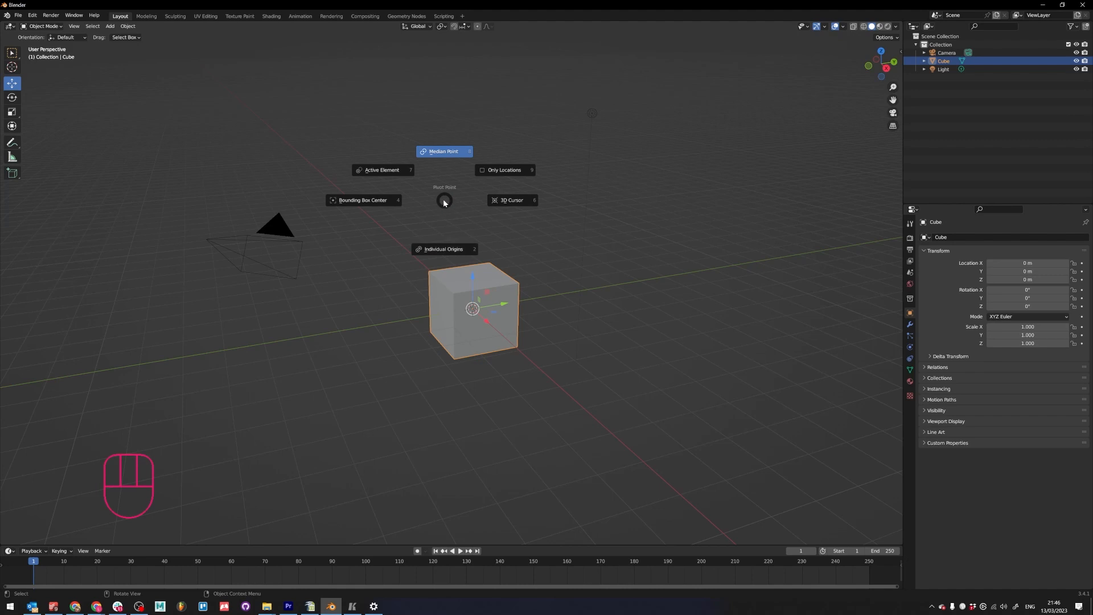
{"action": "key", "text": "Escape"}
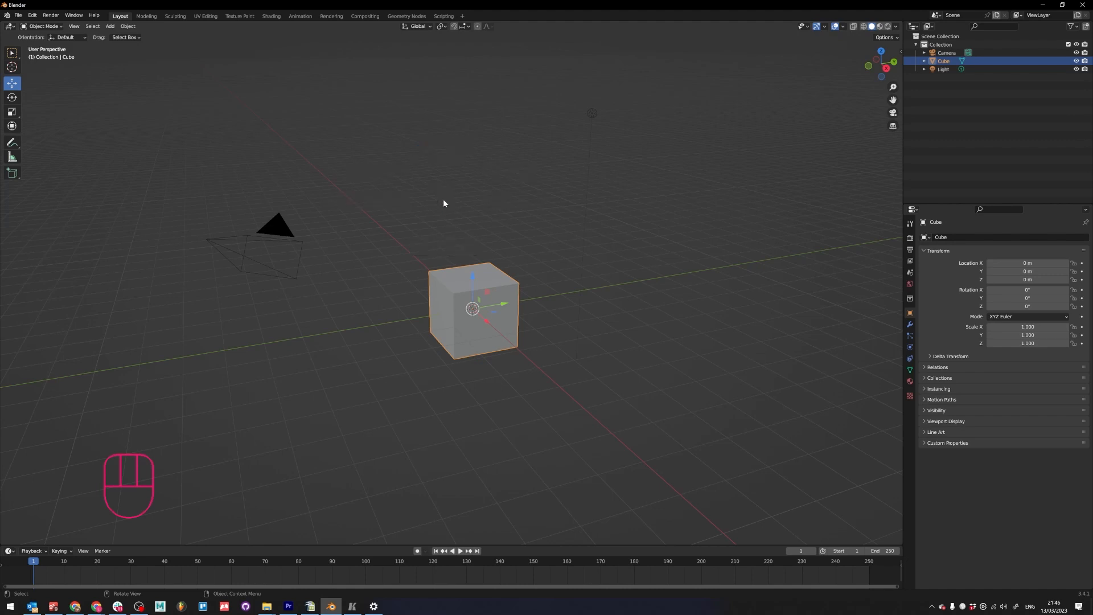
{"action": "key", "text": "period"}
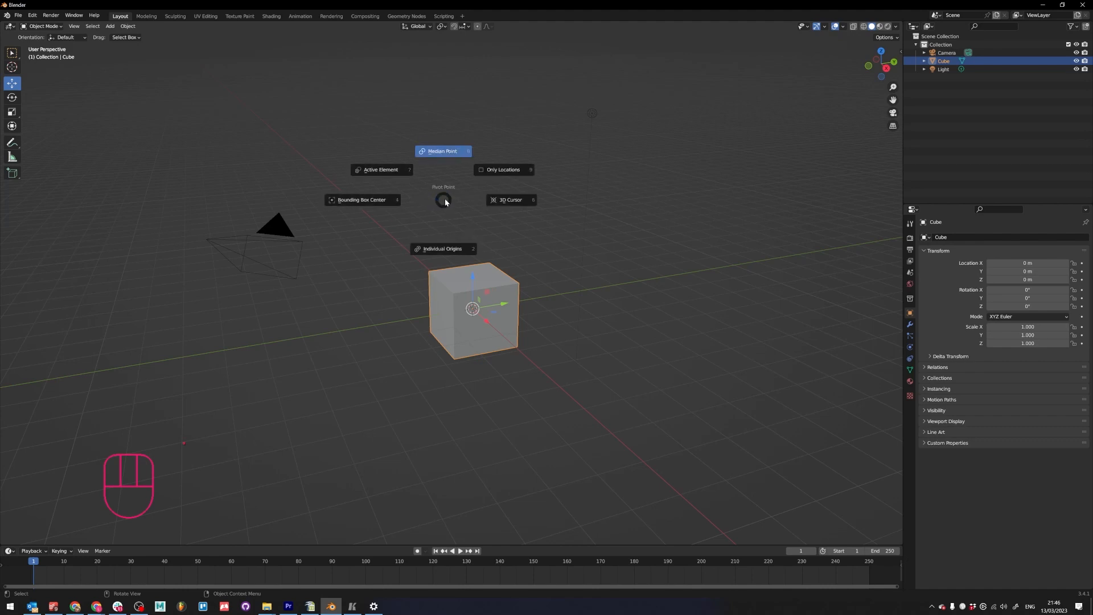
{"action": "key", "text": "Escape"}
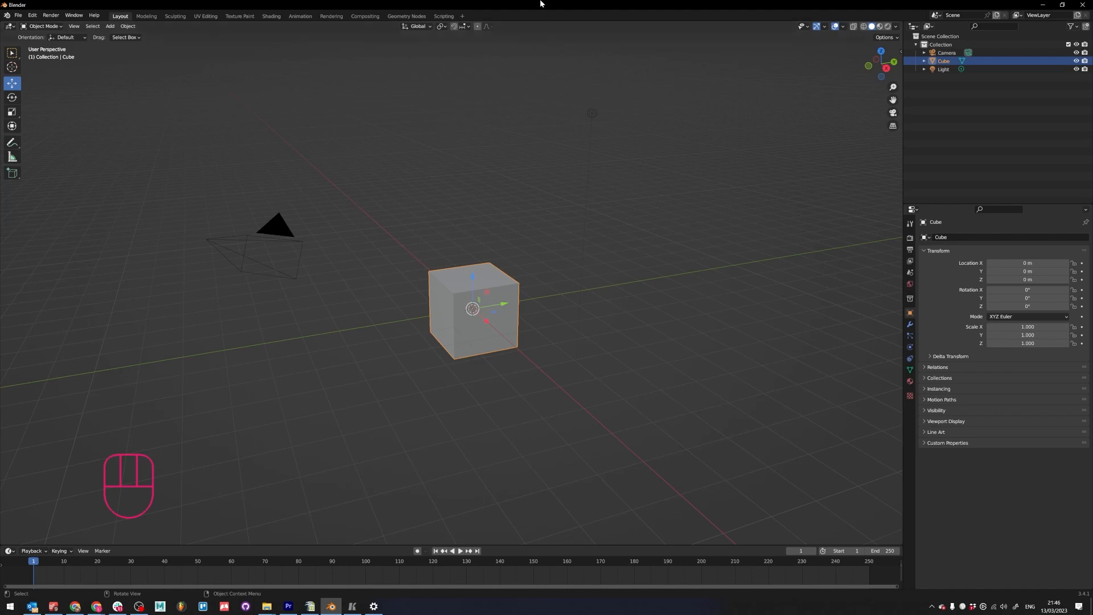
- View the proportional editing falloff types and open the Object Types Visibility list
{"action": "left_click", "coordinate": [478, 27]}
{"action": "left_click", "coordinate": [486, 26]}
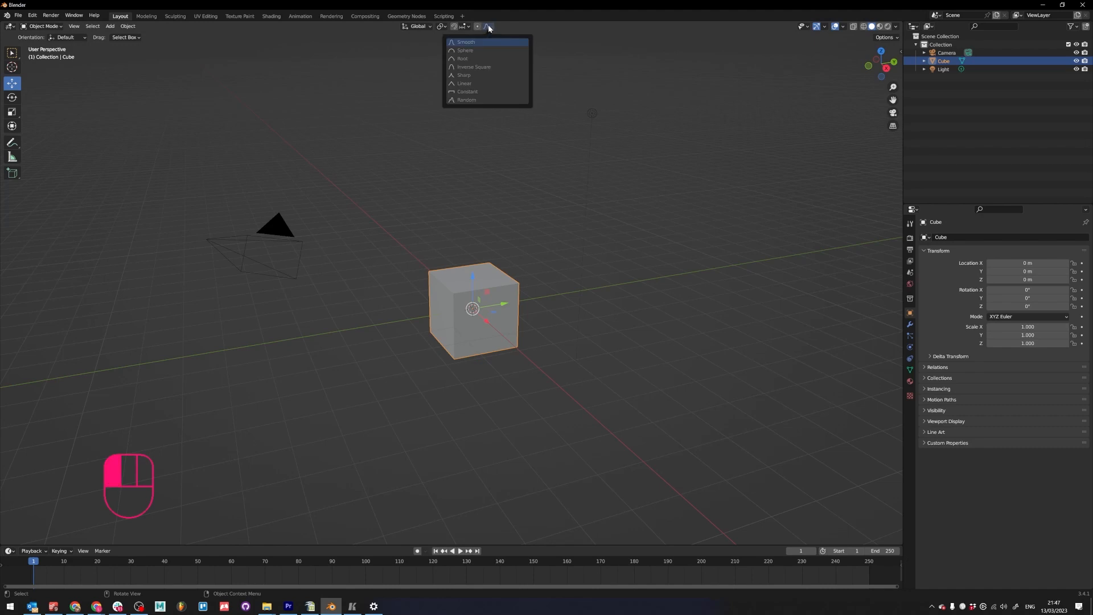
{"action": "left_click", "coordinate": [776, 52]}
{"action": "left_click", "coordinate": [801, 27]}
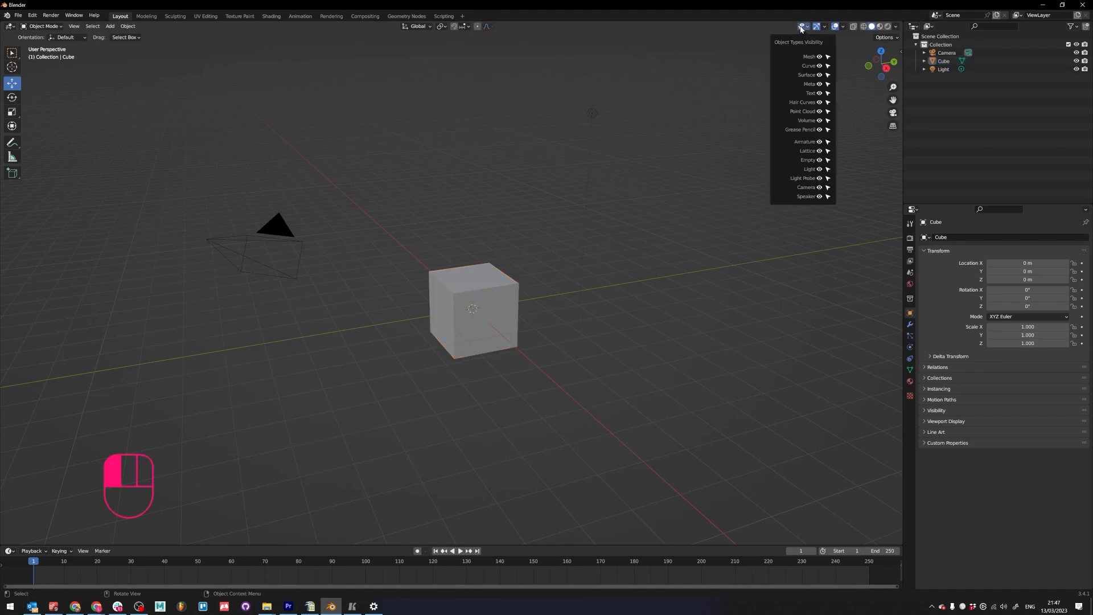
- Try hiding and showing mesh objects repeatedly in the viewport, and close the object types list
{"action": "left_click", "coordinate": [820, 57]}
{"action": "left_click", "coordinate": [820, 57]}
{"action": "left_click", "coordinate": [820, 57]}
{"action": "left_click", "coordinate": [819, 58]}
{"action": "left_click_drag", "start_coordinate": [791, 180], "coordinate": [817, 73]}
{"action": "left_click", "coordinate": [808, 27]}
- Select the cube and view the Shading pie menu without changing the shading mode
{"action": "left_click", "coordinate": [462, 283]}
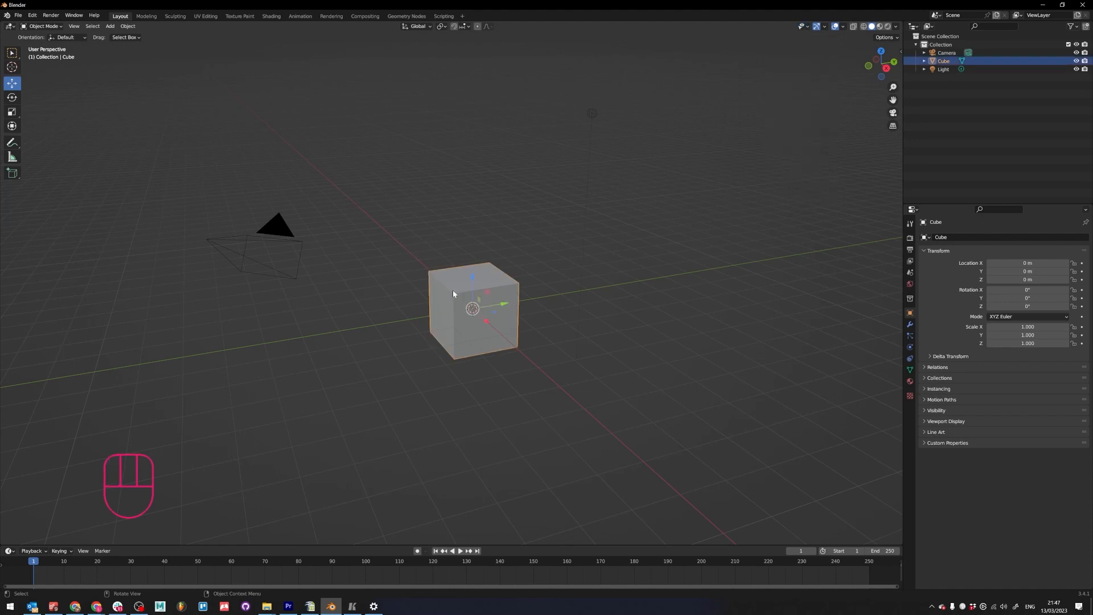
{"action": "key", "text": "z"}
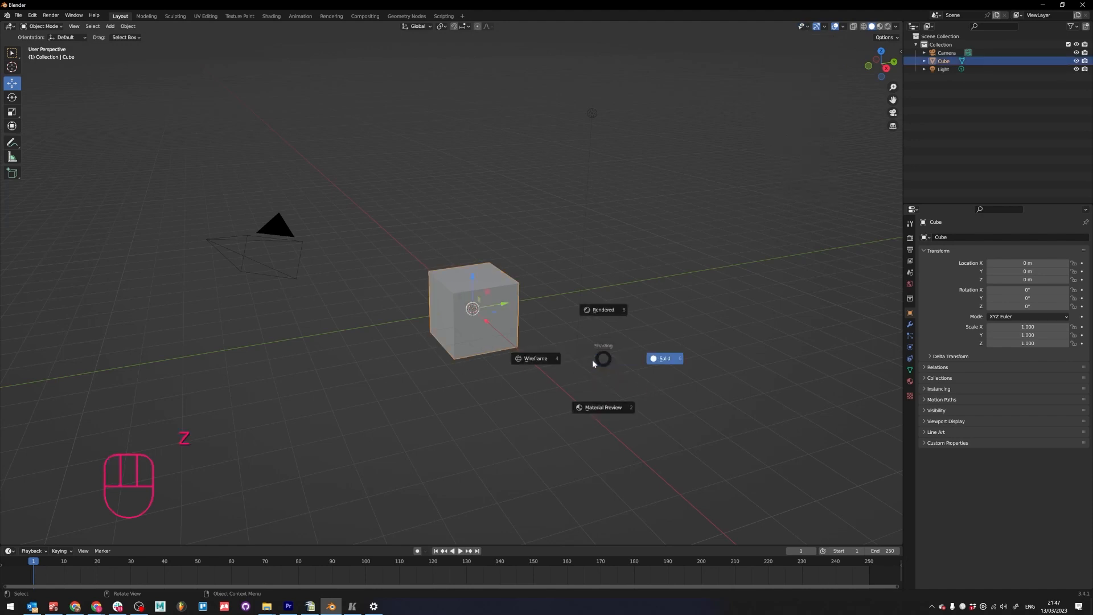
{"action": "key", "text": "z"}
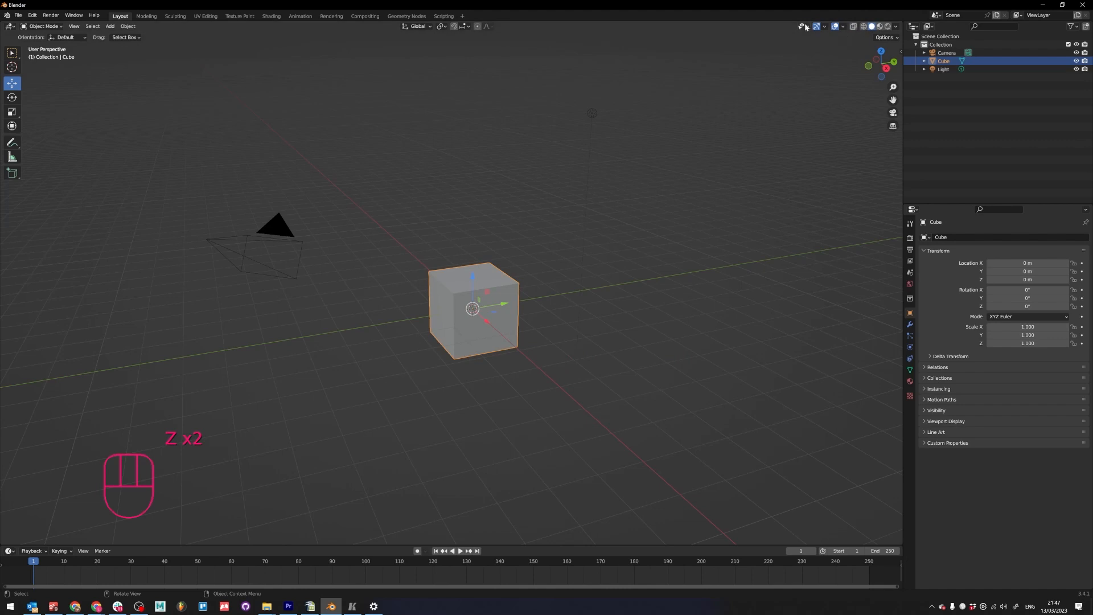
- Switch mesh objects off and back on in Object Types Visibility, and deselect the cube
{"action": "left_click", "coordinate": [808, 27]}
{"action": "left_click", "coordinate": [820, 57]}
{"action": "left_click", "coordinate": [820, 57]}
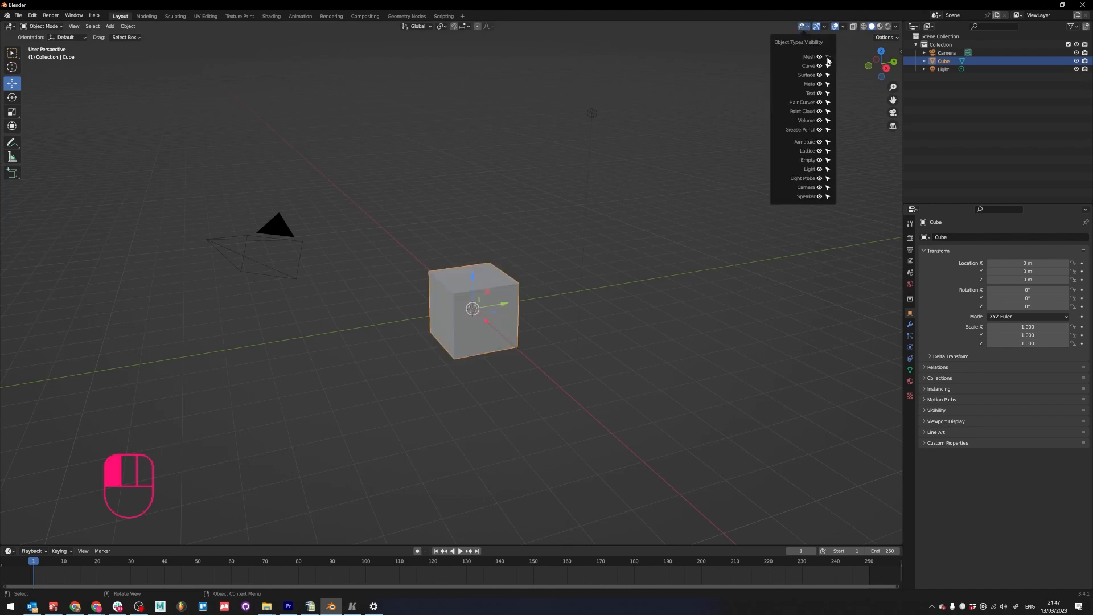
{"action": "left_click", "coordinate": [713, 130]}
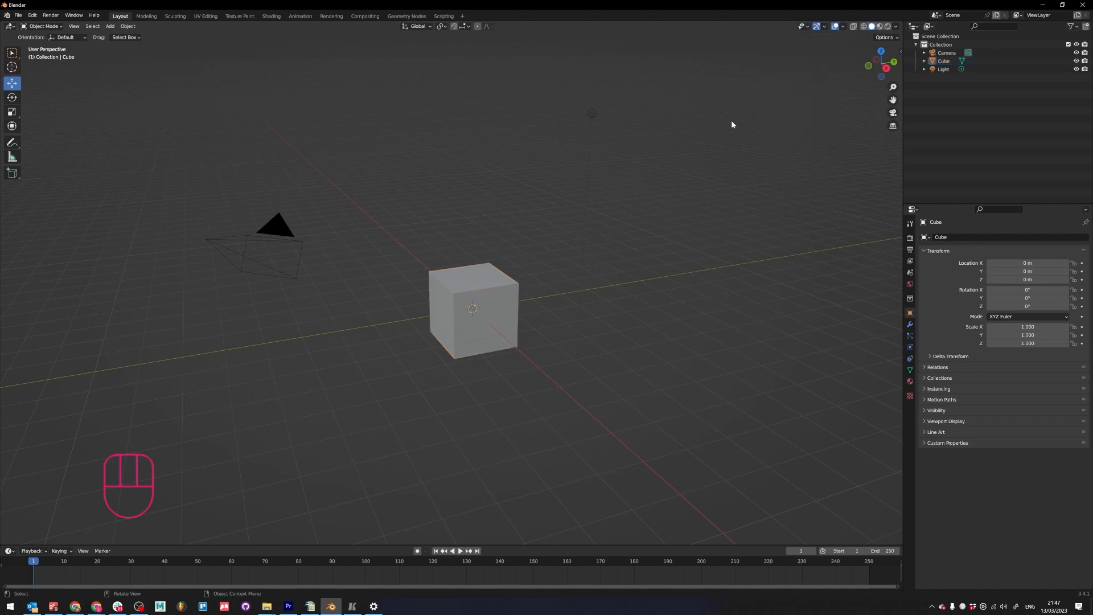
- Try the viewport visibility switches for lights and cameras, leaving both object types shown
{"action": "left_click", "coordinate": [808, 26]}
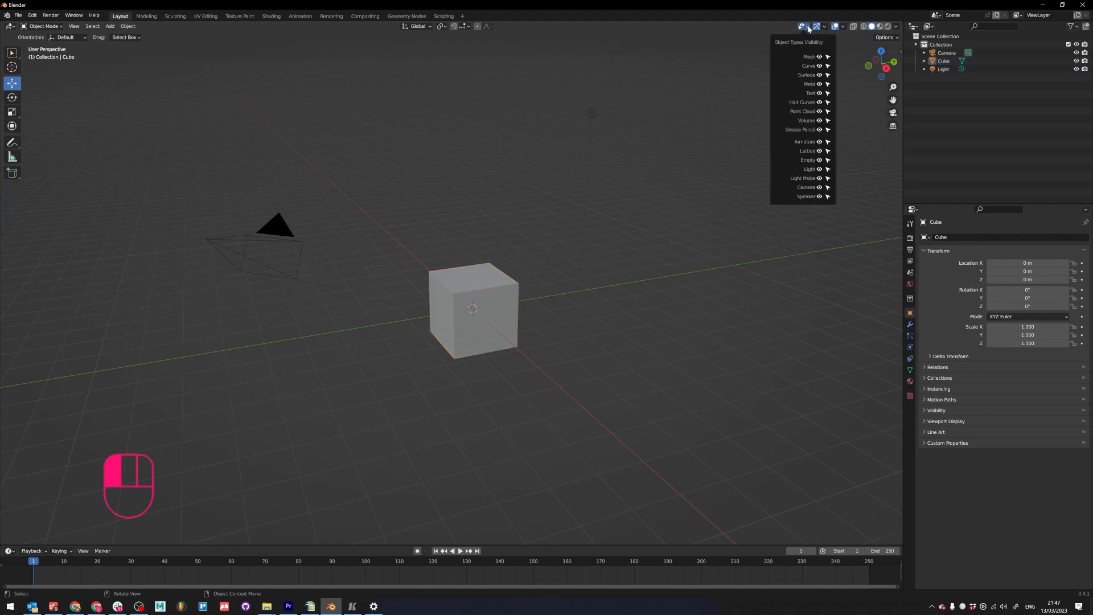
{"action": "left_click", "coordinate": [820, 169]}
{"action": "left_click", "coordinate": [820, 187]}
{"action": "left_click", "coordinate": [819, 187]}
- View the Viewport Gizmos options, switching the camera's Focus Distance gizmo off and on again
{"action": "mouse_move", "coordinate": [826, 29]}
{"action": "left_mouse_down"}
{"action": "mouse_move", "coordinate": [805, 28]}
{"action": "mouse_move", "coordinate": [823, 28]}
{"action": "left_mouse_up"}
{"action": "left_click", "coordinate": [825, 27]}
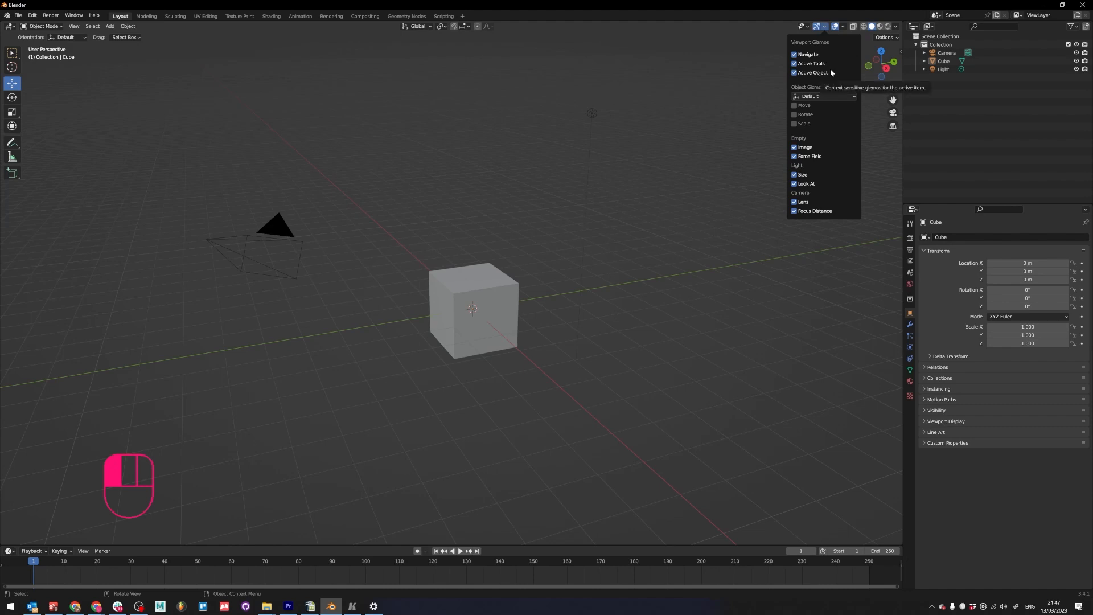
{"action": "left_click", "coordinate": [795, 211]}
{"action": "left_click", "coordinate": [795, 211]}
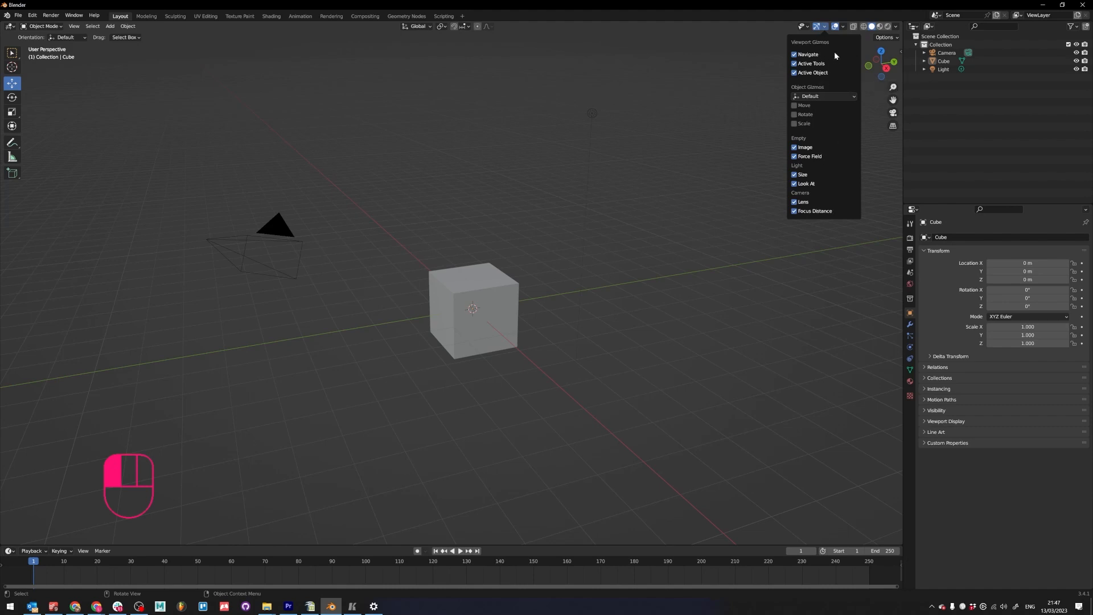
- Box-select the light, the camera, and the light again in the viewport
{"action": "left_click_drag", "start_coordinate": [610, 96], "coordinate": [581, 127]}
{"action": "left_click_drag", "start_coordinate": [354, 114], "coordinate": [251, 256]}
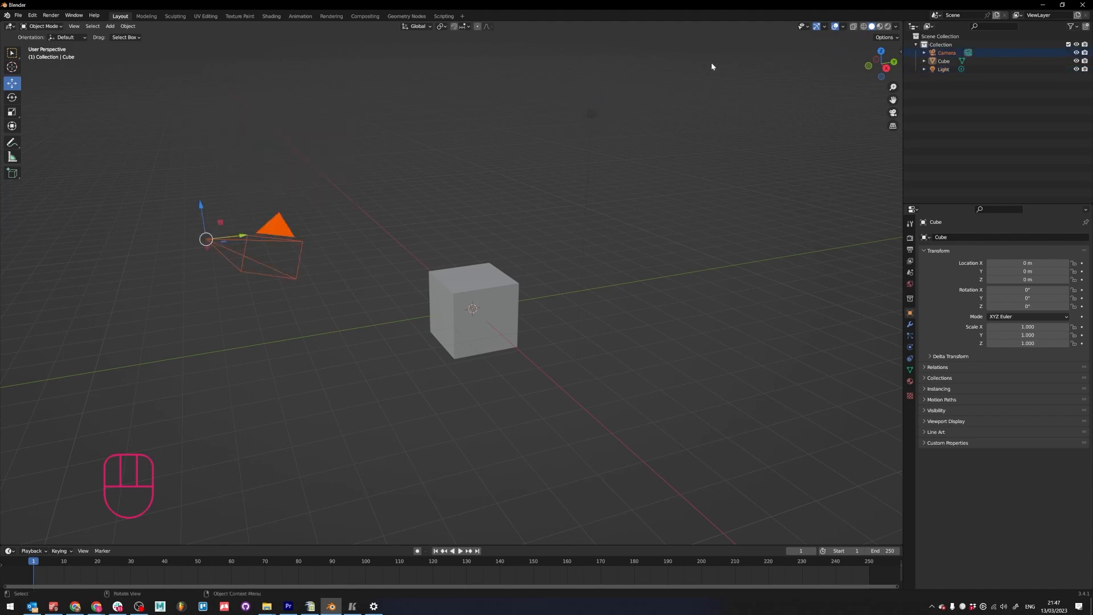
{"action": "mouse_move", "coordinate": [736, 73]}
{"action": "left_mouse_down"}
{"action": "mouse_move", "coordinate": [542, 130]}
{"action": "mouse_move", "coordinate": [561, 118]}
{"action": "left_mouse_up"}
- Compare Wireframe, Solid and Material Preview viewport shading, finishing in Solid
{"action": "left_click", "coordinate": [864, 26]}
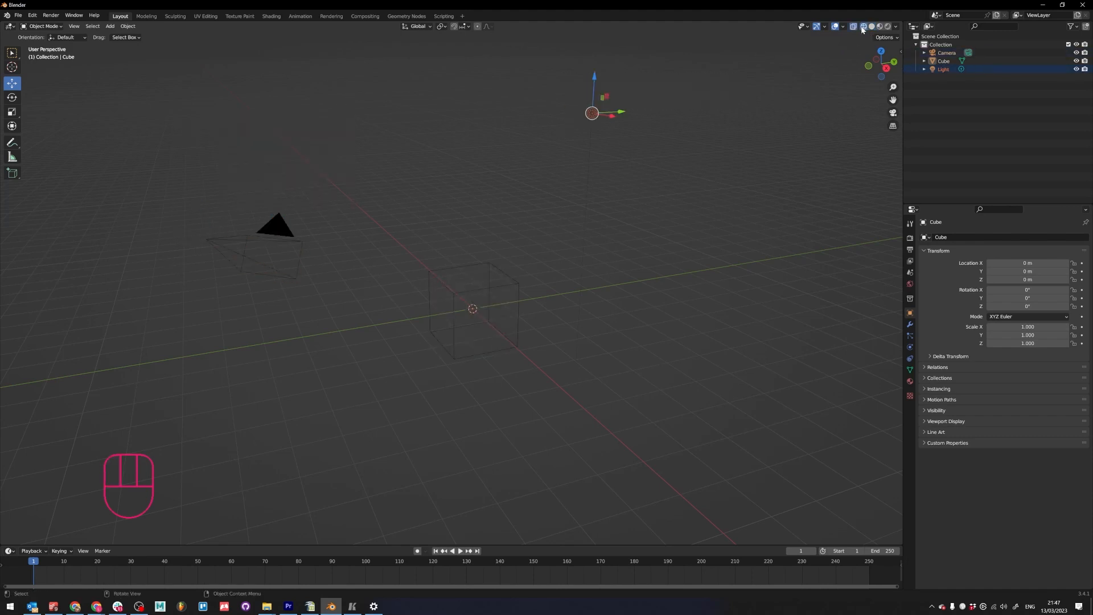
{"action": "left_click", "coordinate": [872, 27]}
{"action": "left_click", "coordinate": [880, 26]}
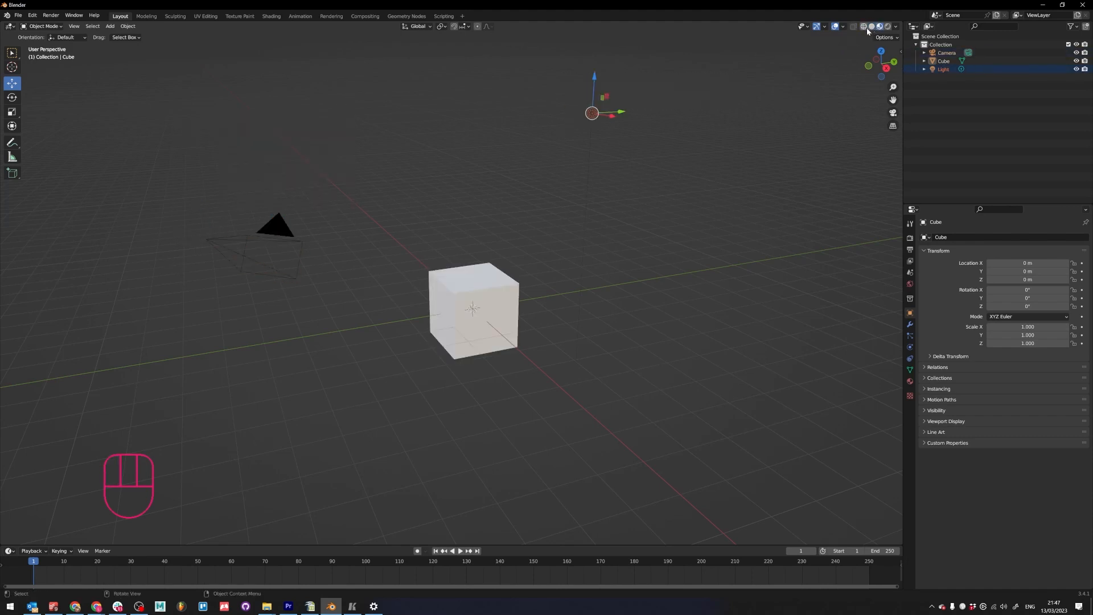
{"action": "left_click", "coordinate": [864, 26]}
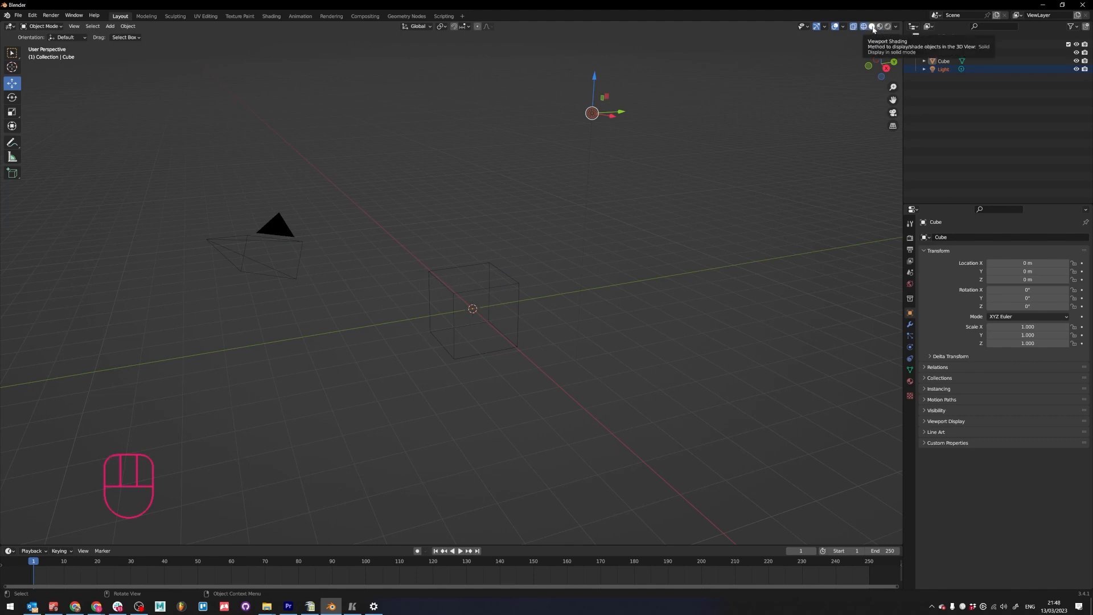
{"action": "left_click", "coordinate": [872, 26]}
- Compare the MatCap, Flat and Studio lighting options for Solid shading, ending on Studio
{"action": "left_click", "coordinate": [896, 26]}
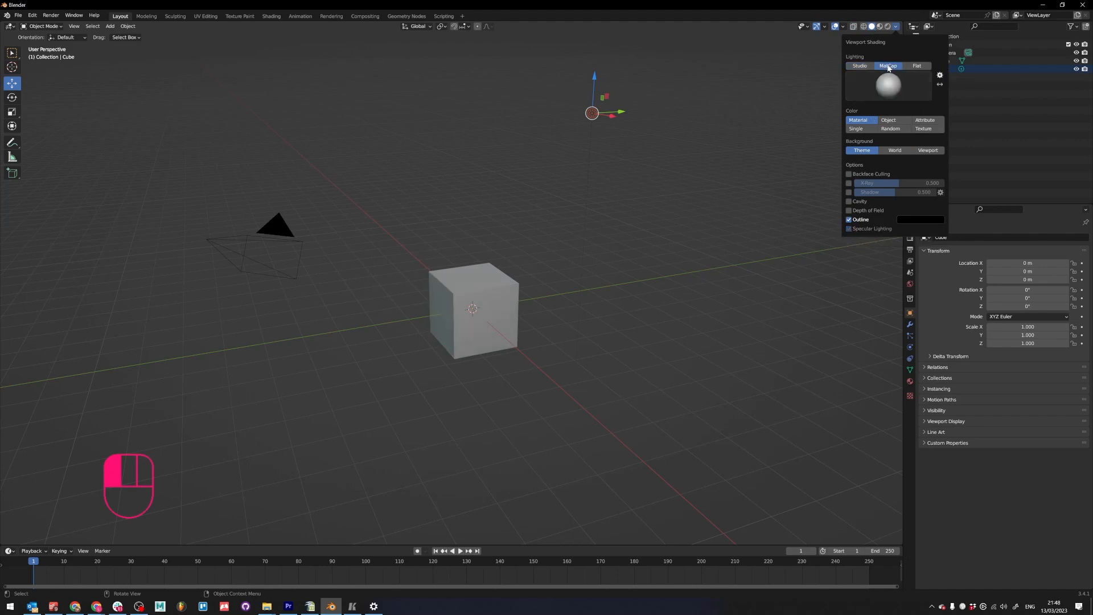
{"action": "left_click", "coordinate": [917, 65]}
{"action": "left_click", "coordinate": [865, 66]}
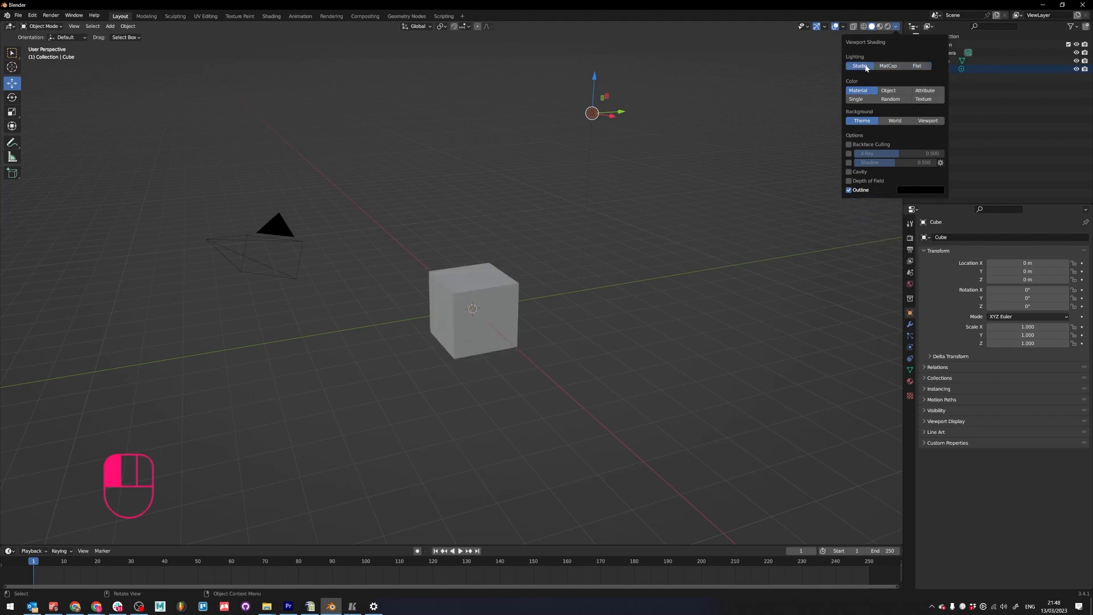
- View the scene in Material Preview and Rendered shading, check the shading options, and return to Solid
{"action": "left_click", "coordinate": [881, 27]}
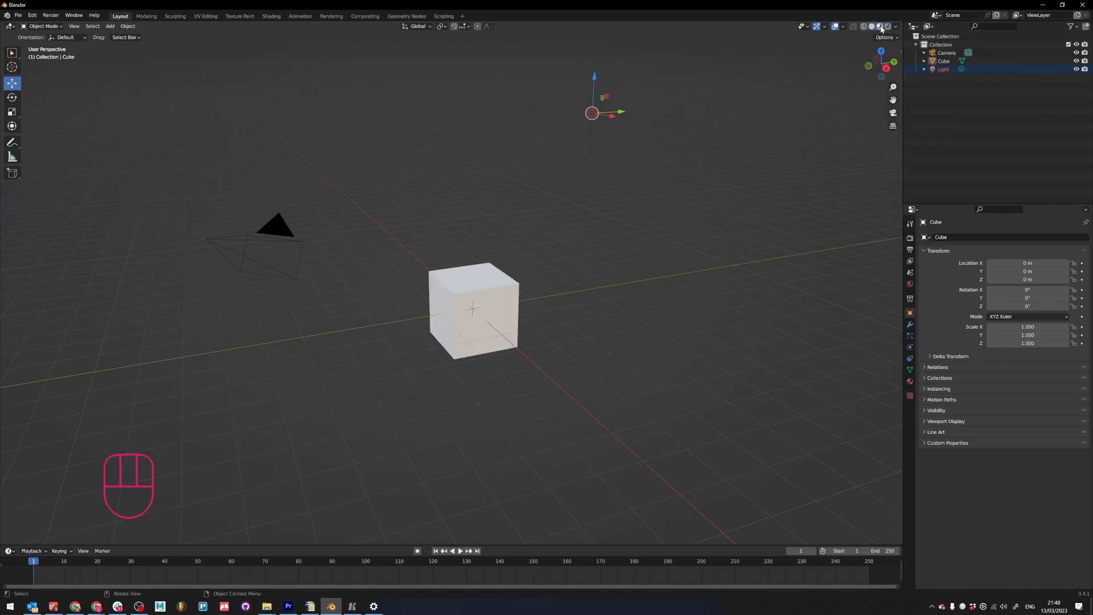
{"action": "left_click", "coordinate": [887, 26]}
{"action": "left_click", "coordinate": [896, 27]}
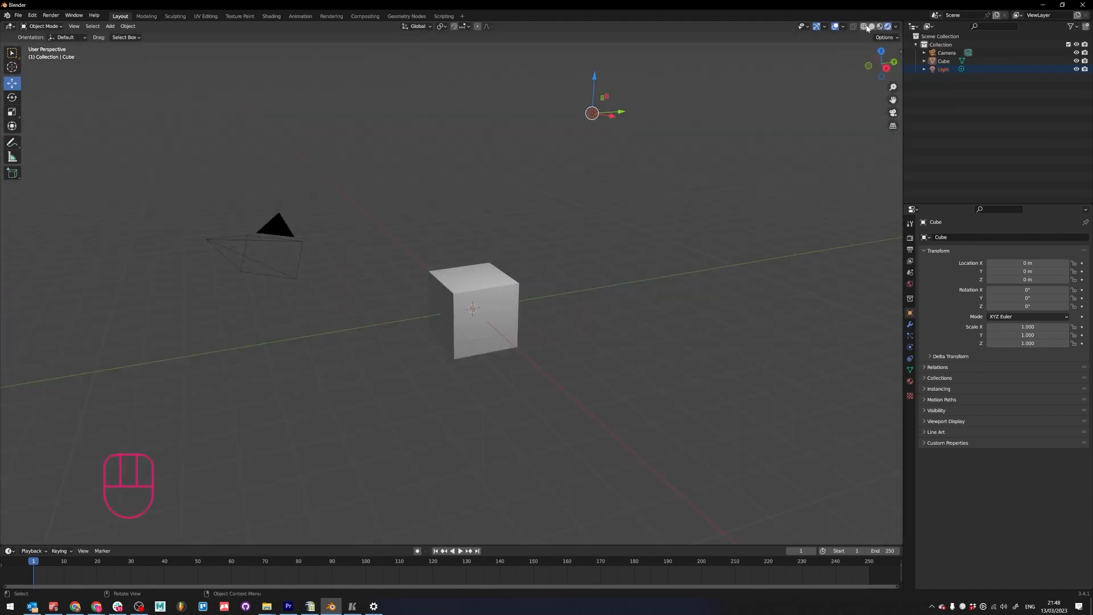
{"action": "left_click", "coordinate": [870, 27]}
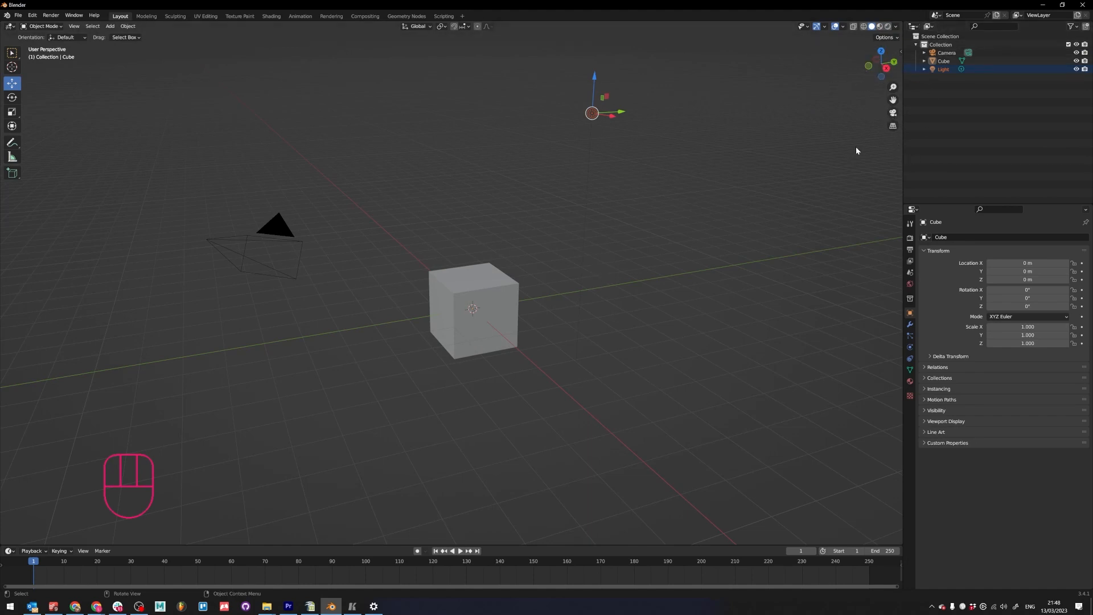
- Show the viewport sidebar, deselect the light, and toggle the sidebar off and on again
{"action": "key", "text": "n"}
{"action": "left_click", "coordinate": [676, 118]}
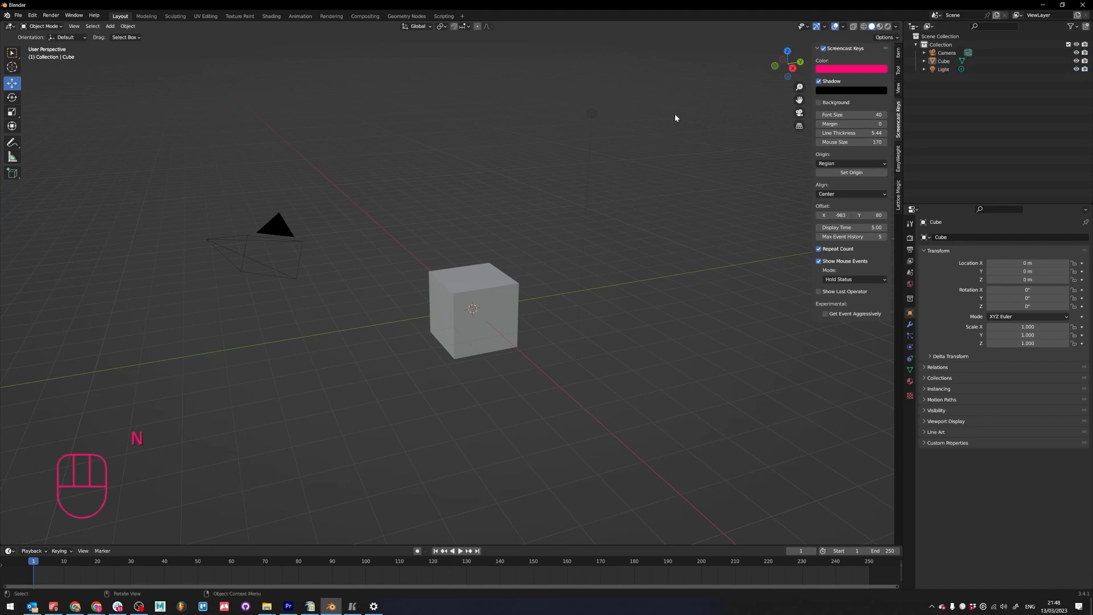
{"action": "key", "text": "n"}
{"action": "key", "text": "n"}
- Look through the sidebar's Item page and the EasyWeight, Lattice Magic and Screencast Keys add-on pages
{"action": "left_click", "coordinate": [900, 53]}
{"action": "left_click", "coordinate": [899, 163]}
{"action": "left_click", "coordinate": [899, 195]}
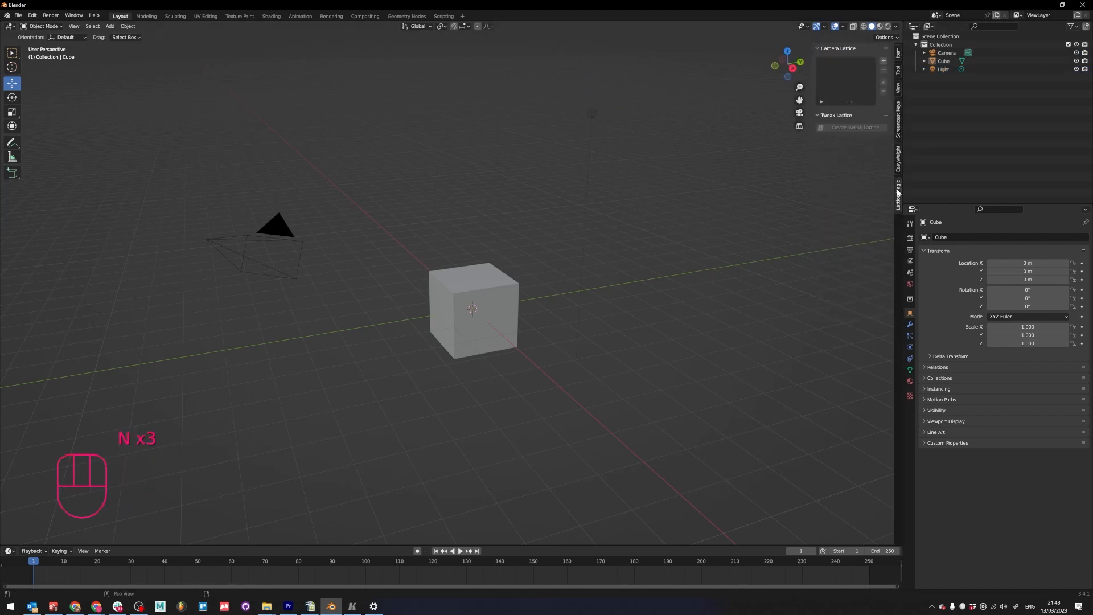
{"action": "left_click", "coordinate": [899, 158]}
{"action": "left_click", "coordinate": [899, 125]}
{"action": "left_click", "coordinate": [900, 159]}
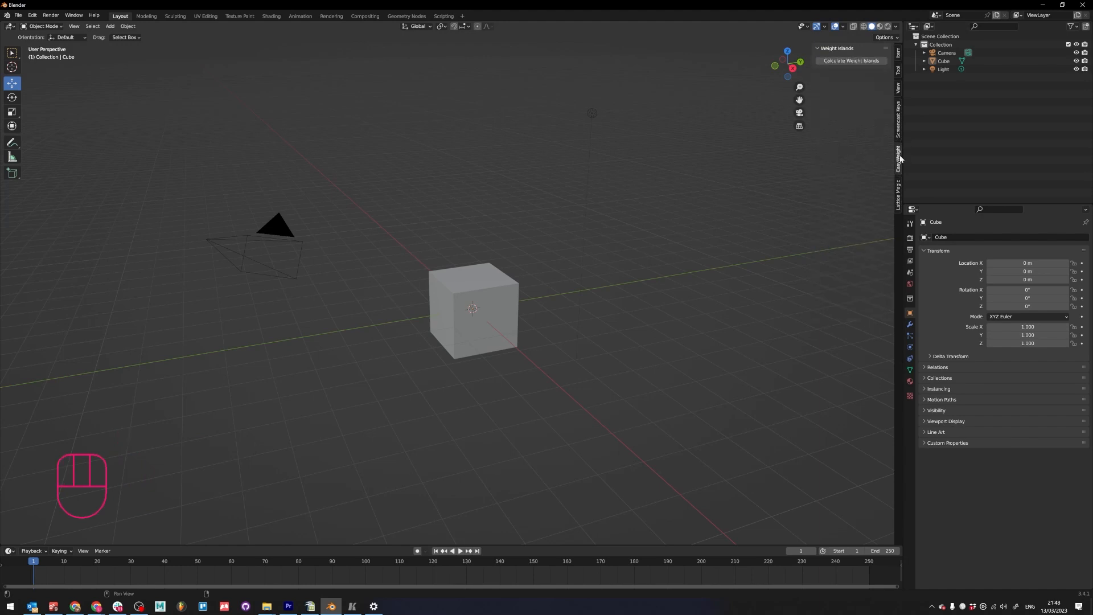
{"action": "left_click", "coordinate": [899, 125]}
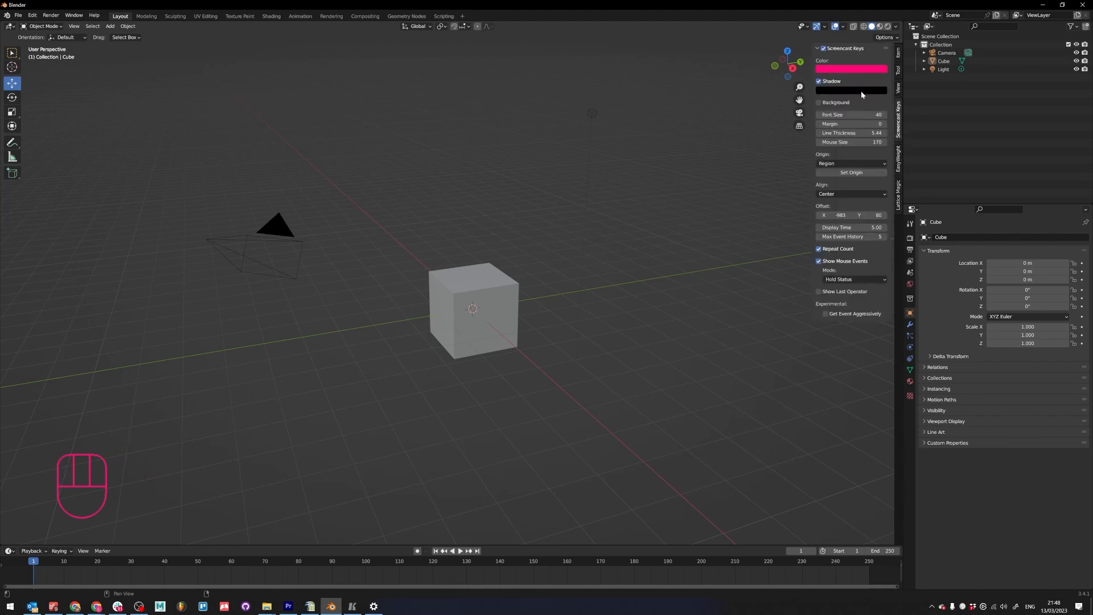
- Toggle the sidebar off and on, view its Tool and View pages, and return to the Item page
{"action": "key", "text": "n"}
{"action": "key", "text": "n"}
{"action": "left_click", "coordinate": [899, 55]}
{"action": "left_click", "coordinate": [898, 70]}
{"action": "left_click", "coordinate": [899, 88]}
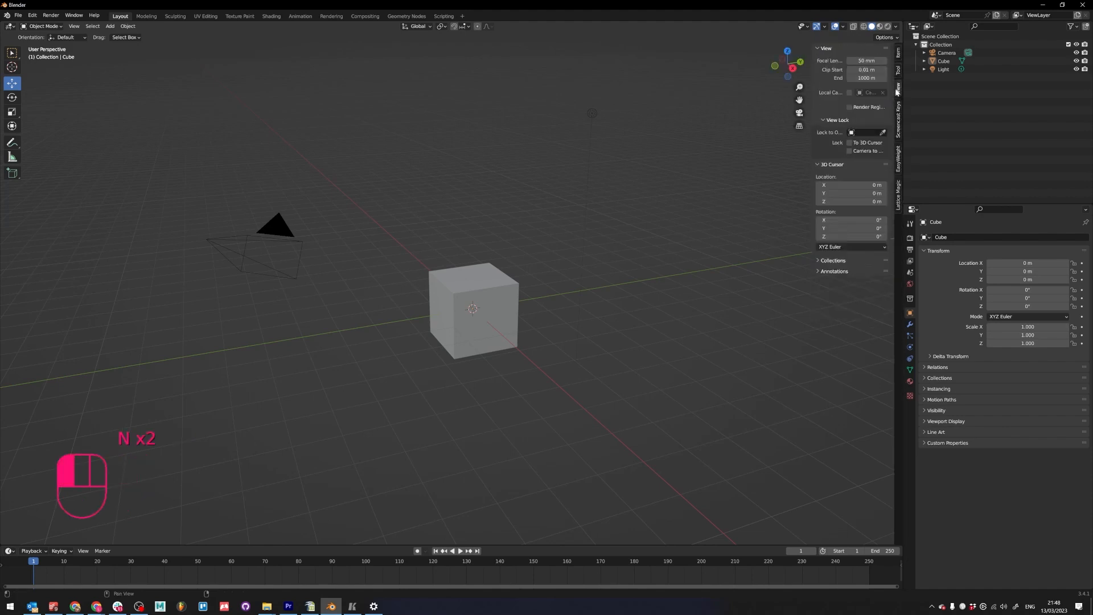
{"action": "left_click", "coordinate": [900, 55]}
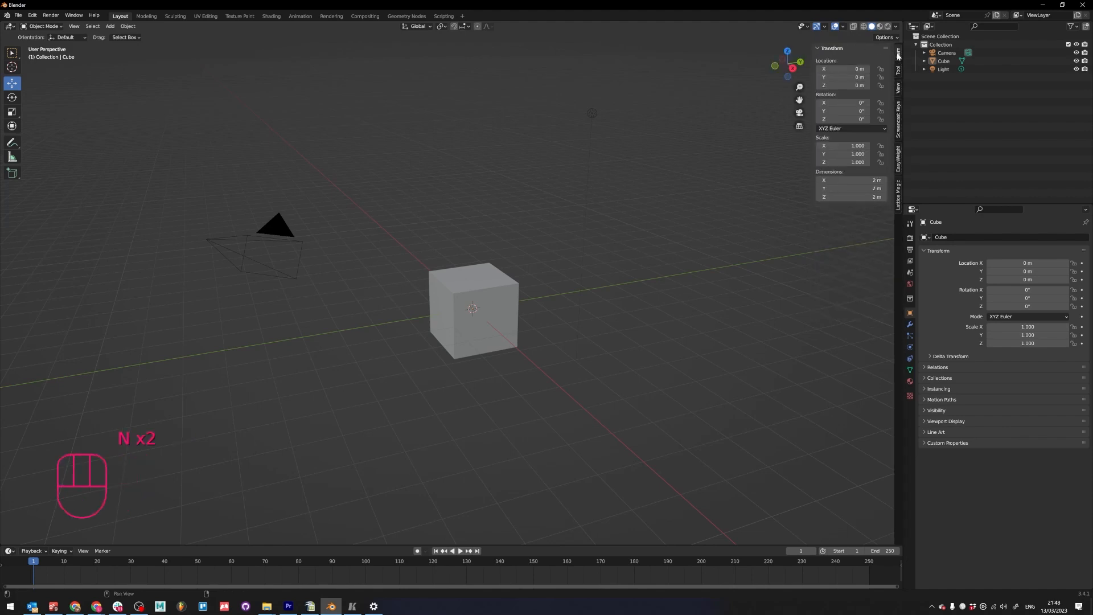
- Select the cube and try changing its transform values in the sidebar, undoing every change
{"action": "left_click", "coordinate": [465, 281]}
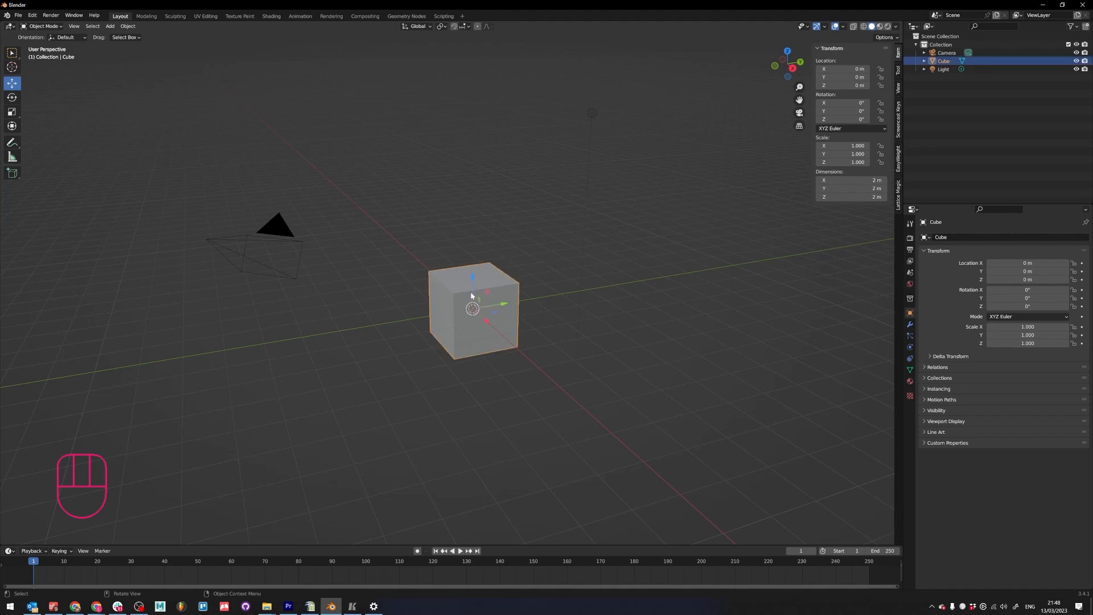
{"action": "left_click_drag", "start_coordinate": [848, 69], "coordinate": [872, 146]}
{"action": "key", "text": "ctrl+z"}
{"action": "key", "text": "ctrl+z"}
{"action": "key", "text": "ctrl+z"}
{"action": "key", "text": "ctrl+z"}
{"action": "key", "text": "ctrl+z"}
{"action": "key", "text": "ctrl+z"}
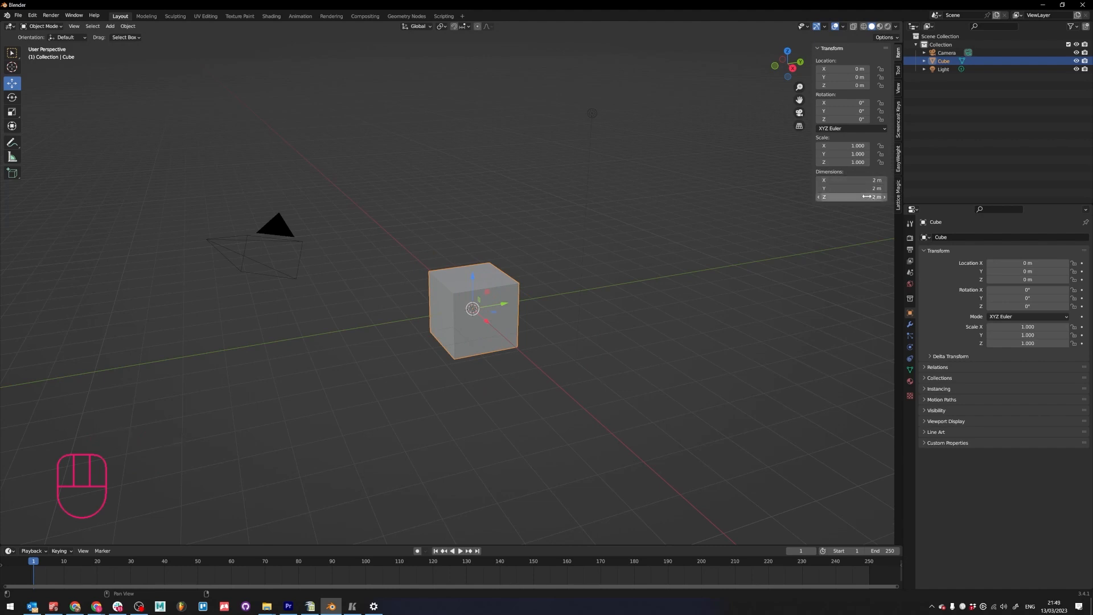
- Try changing the cube's X dimension to 30 m and altering its X scale, undoing each change
{"action": "left_click_drag", "start_coordinate": [857, 180], "coordinate": [877, 182]}
{"action": "key", "text": "ctrl+z"}
{"action": "left_click_drag", "start_coordinate": [852, 180], "coordinate": [932, 169]}
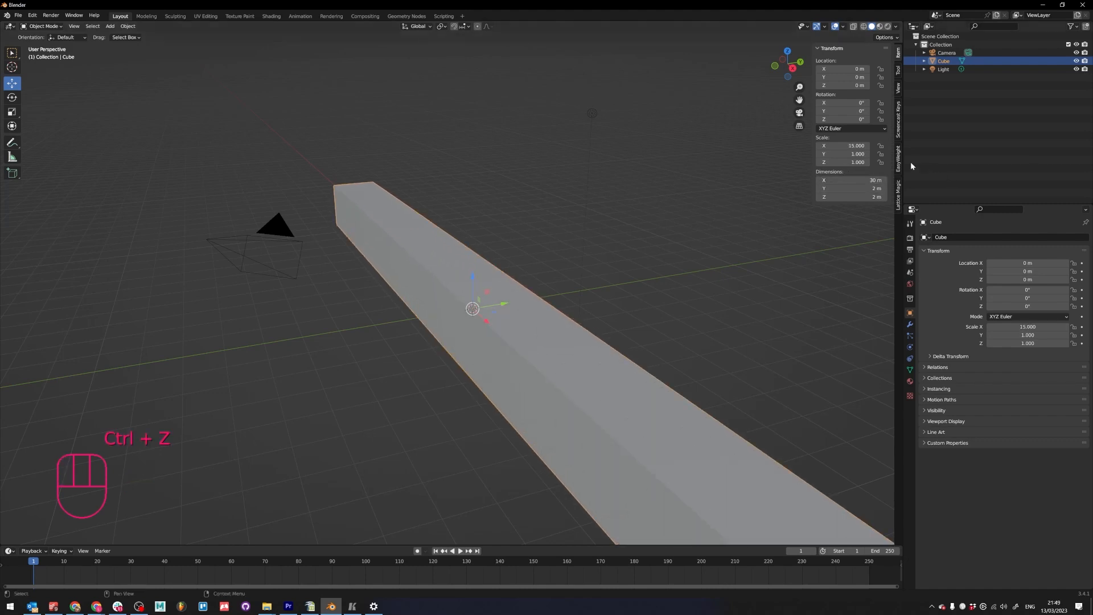
{"action": "key", "text": "ctrl+z"}
{"action": "left_click_drag", "start_coordinate": [851, 146], "coordinate": [911, 146]}
{"action": "key", "text": "ctrl+z"}
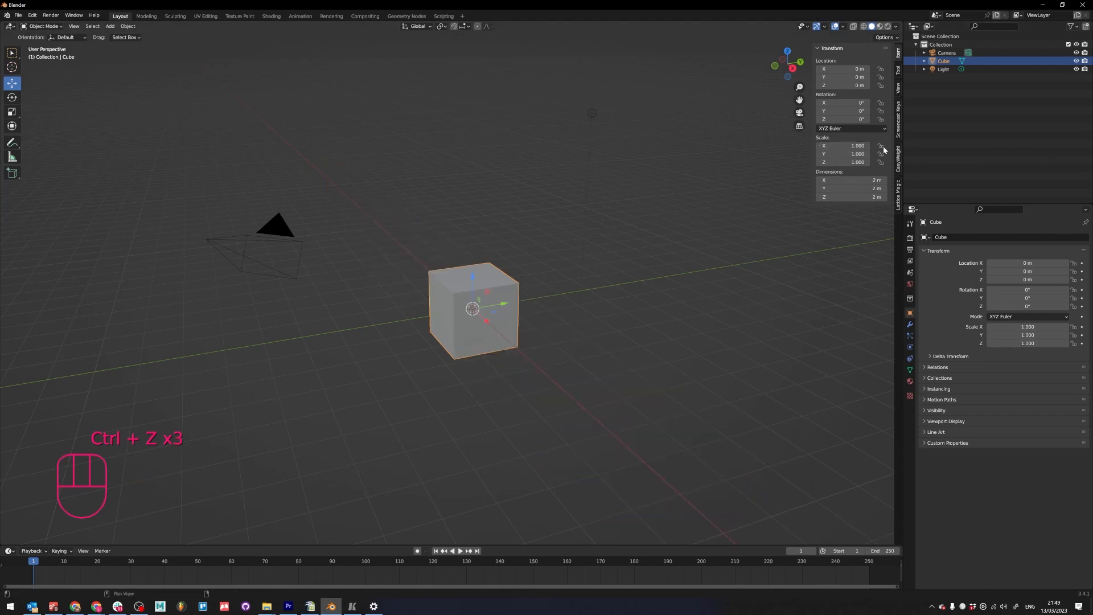
- View the sidebar's Tool settings for different tools, including Rotate, and make Select Box the active tool
{"action": "left_click", "coordinate": [898, 71]}
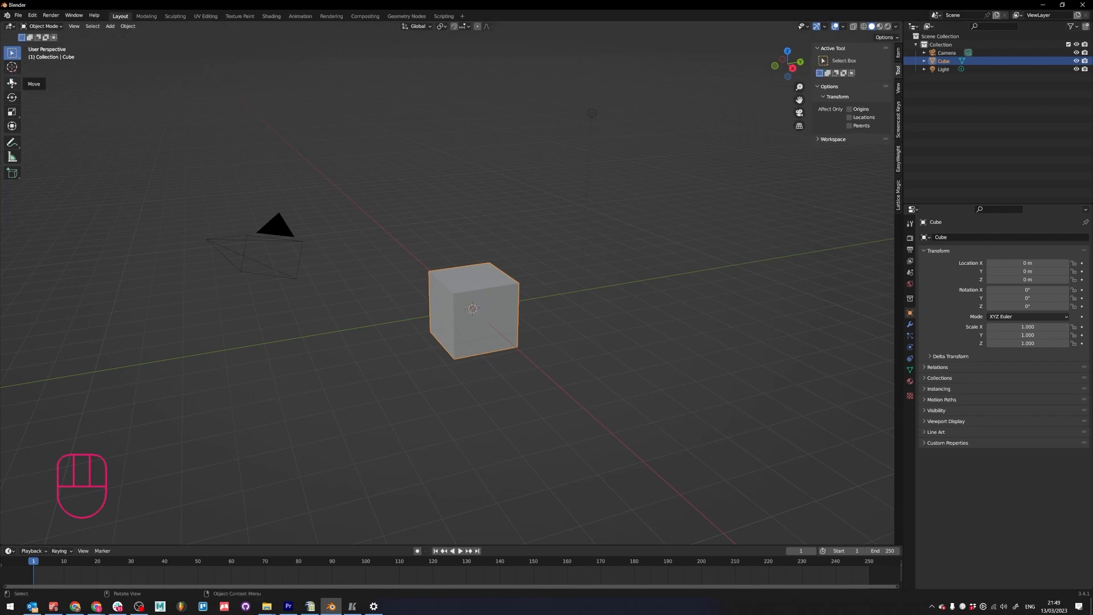
{"action": "left_click", "coordinate": [11, 97]}
{"action": "left_click", "coordinate": [13, 112]}
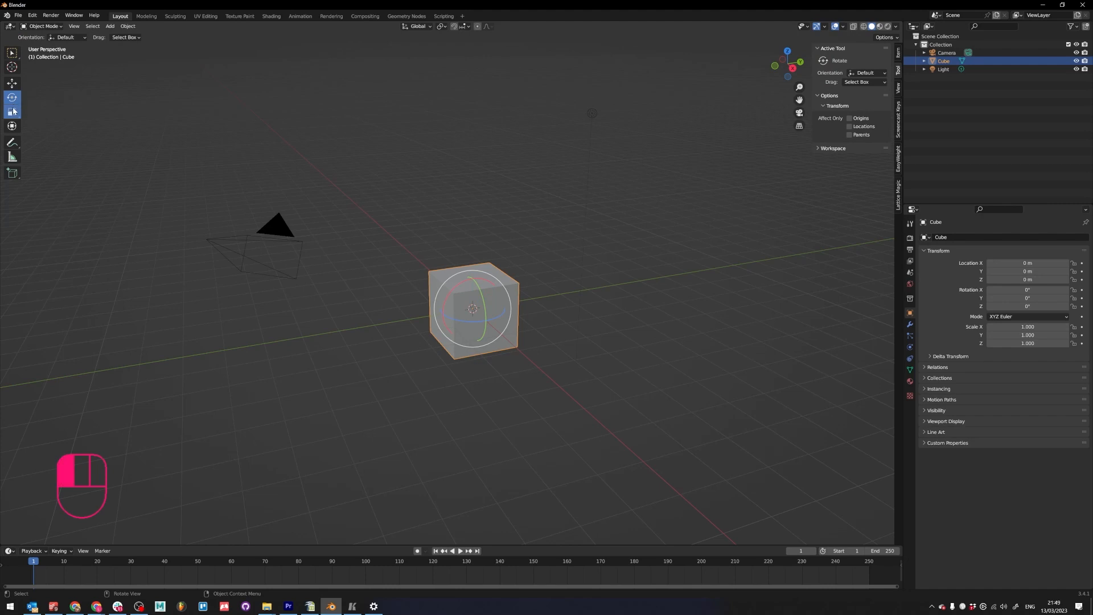
{"action": "left_click", "coordinate": [12, 53]}
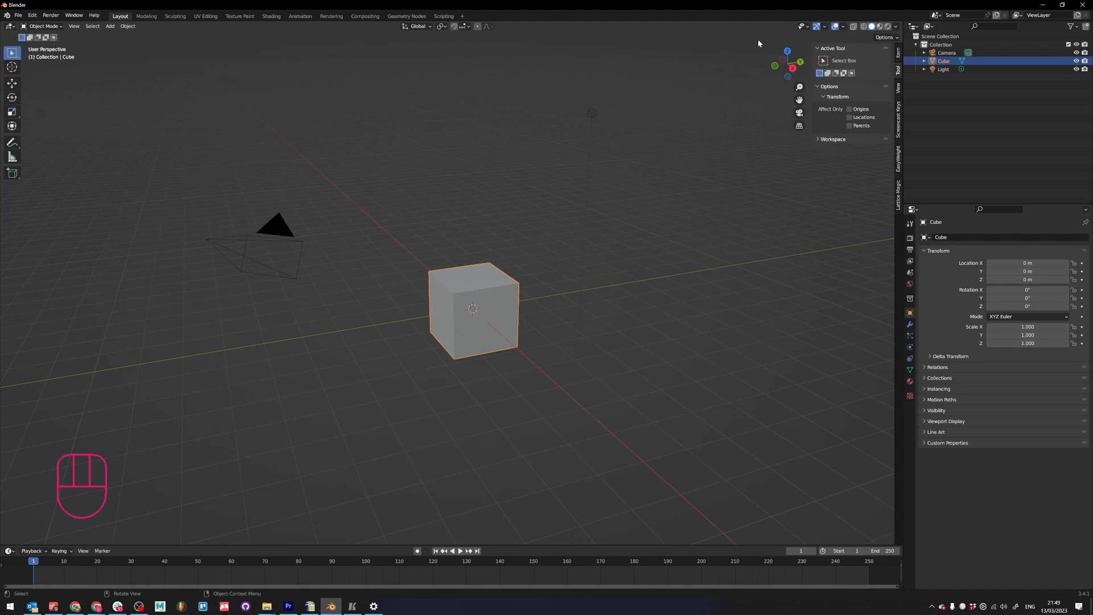
- Try a different focal length in the sidebar's View settings, and set it back to 50 mm
{"action": "left_click", "coordinate": [898, 91]}
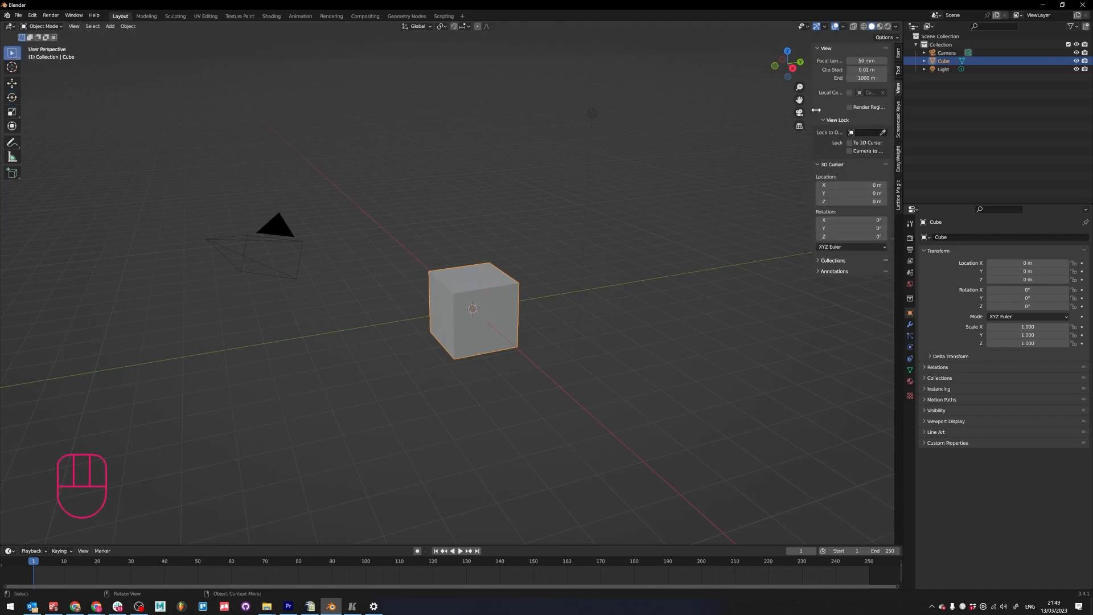
{"action": "left_click_drag", "start_coordinate": [866, 60], "coordinate": [856, 61]}
{"action": "left_click", "coordinate": [860, 60]}
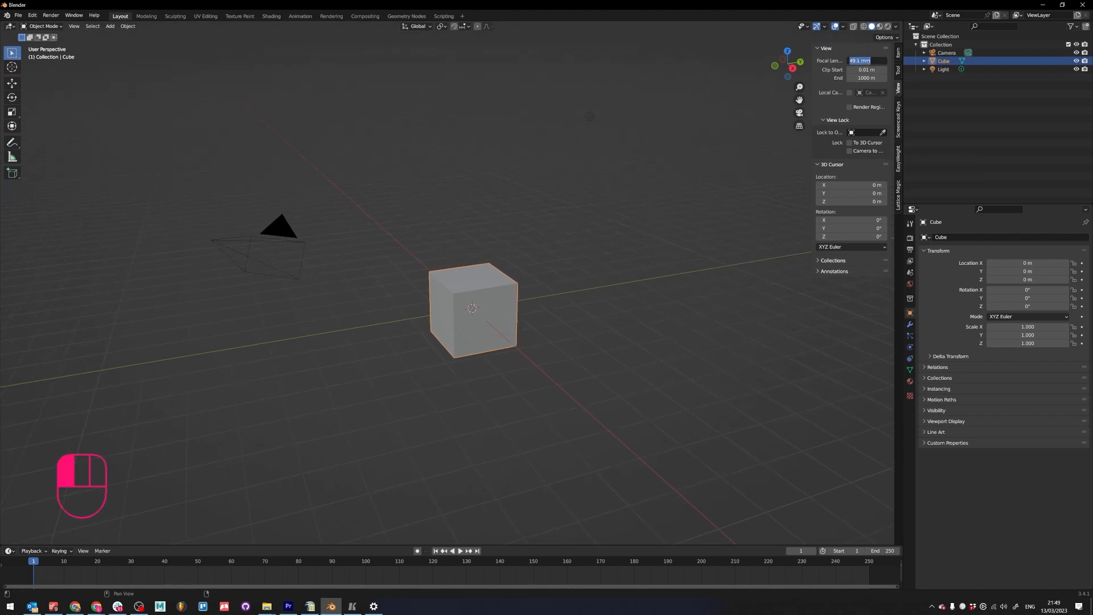
{"action": "type", "text": "50"}
{"action": "key", "text": "Return"}
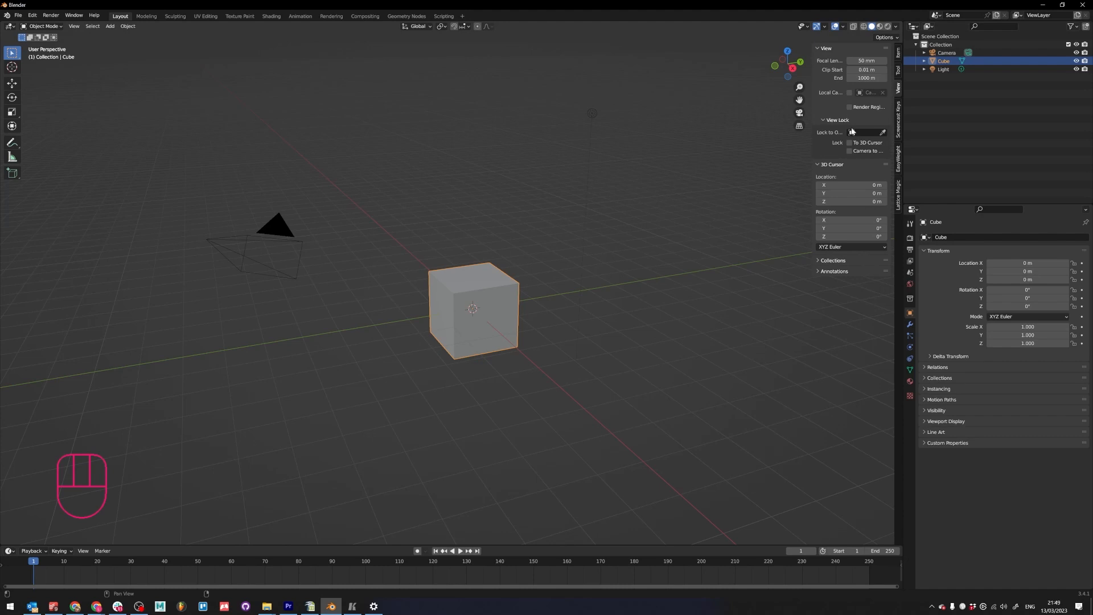
- Deselect the cube and hide the viewport sidebar
{"action": "left_click", "coordinate": [577, 223]}
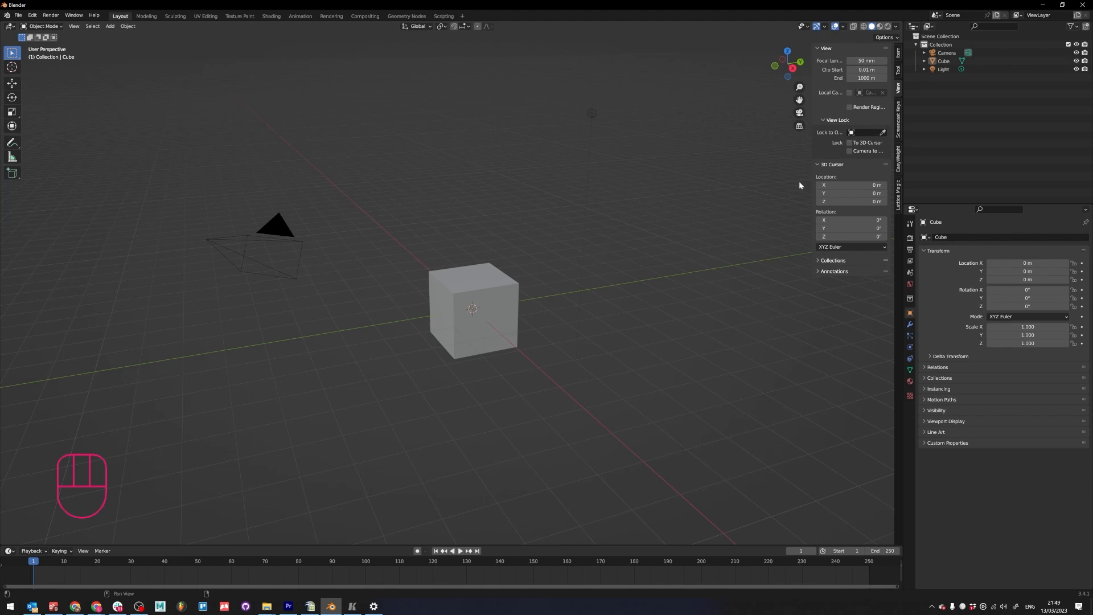
{"action": "key", "text": "n"}
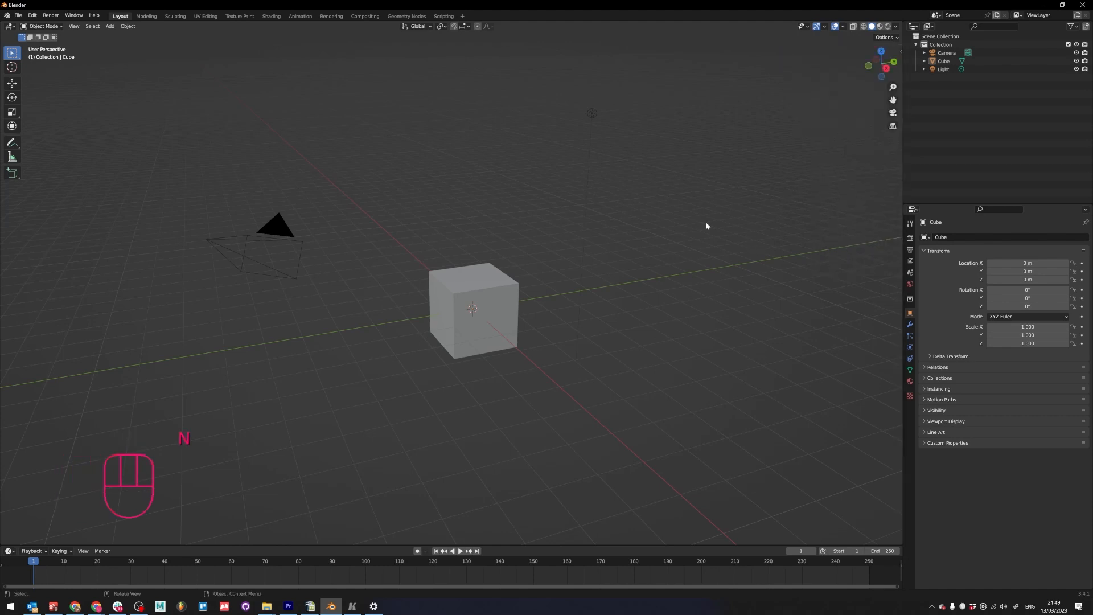
- Switch repeatedly between the user perspective and the camera view, finishing in the user perspective
{"action": "middle_click_drag", "start_coordinate": [706, 225], "coordinate": [561, 248]}
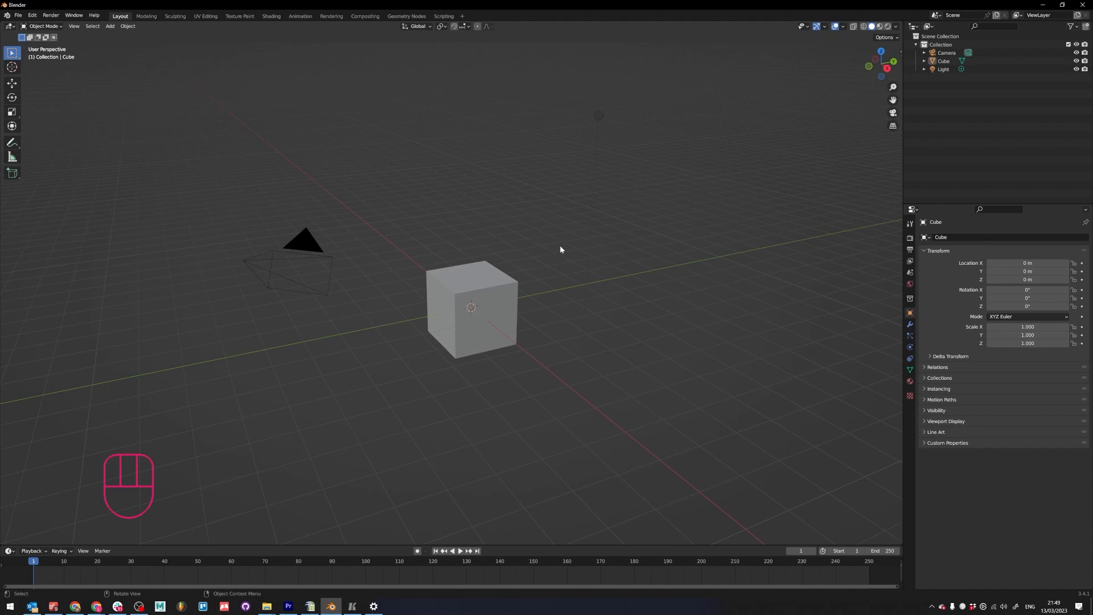
{"action": "key", "text": "KP_0"}
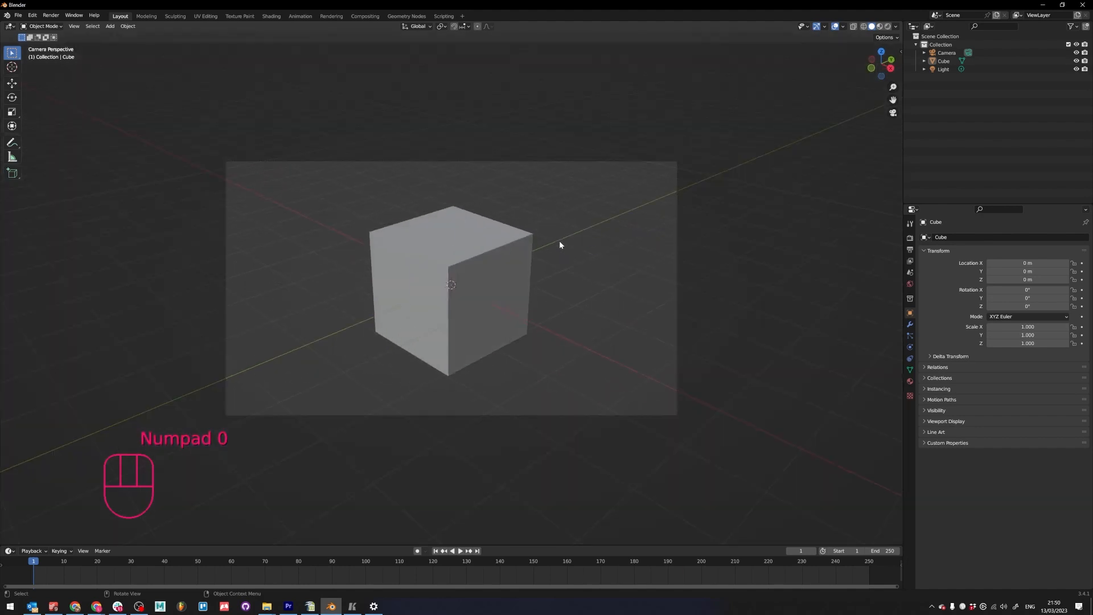
{"action": "key", "text": "KP_0"}
{"action": "key", "text": "KP_0"}
{"action": "key", "text": "KP_0"}
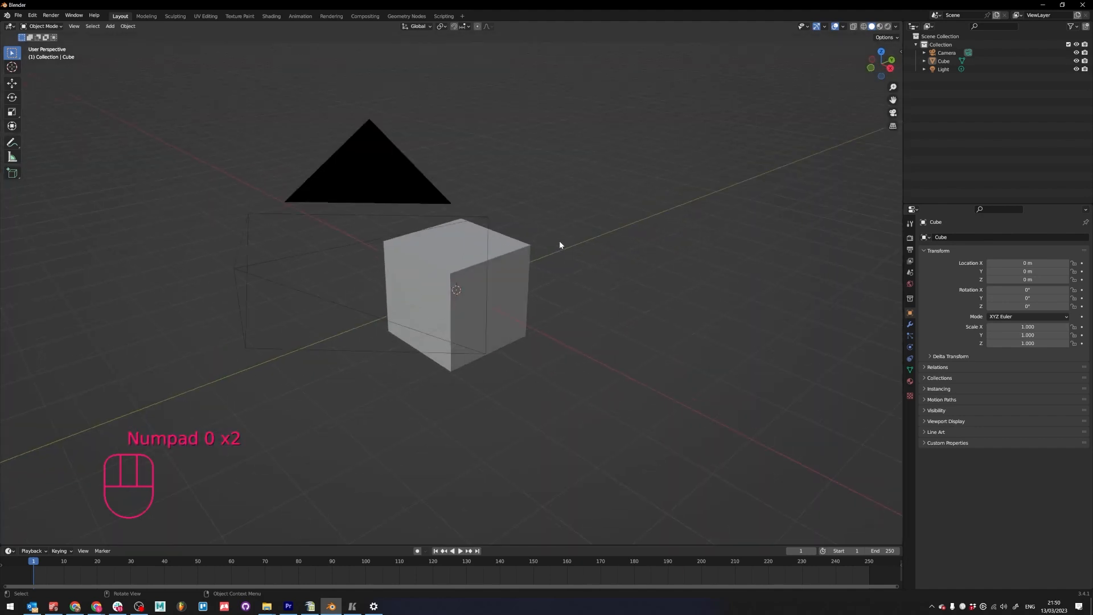
{"action": "key", "text": "KP_0"}
{"action": "key", "text": "KP_0"}
{"action": "key", "text": "KP_0"}
{"action": "key", "text": "KP_0"}
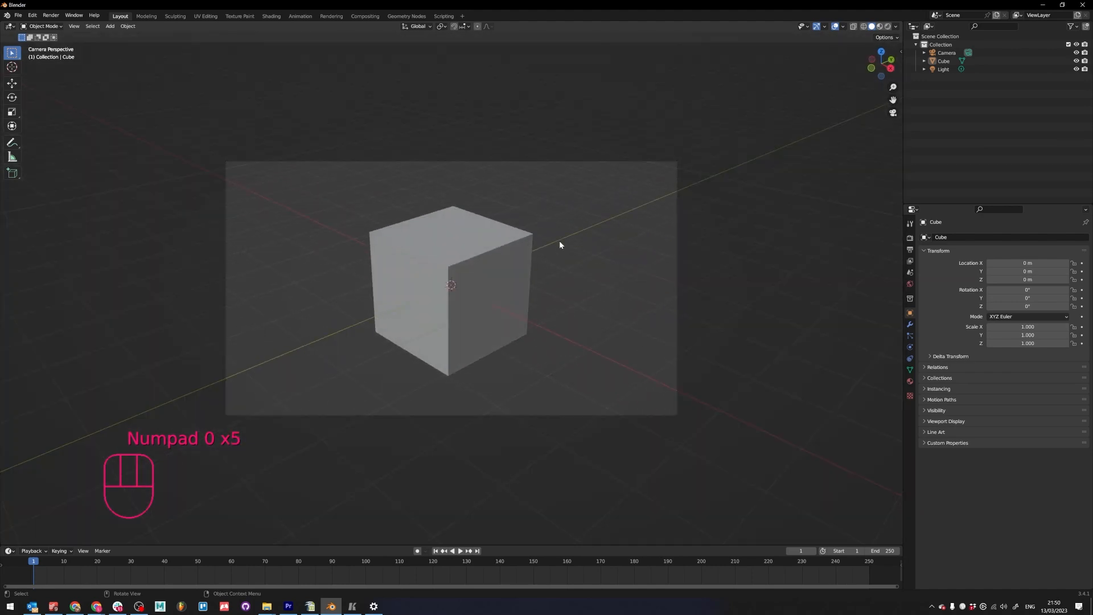
{"action": "key", "text": "KP_0"}
- Select the camera object, look through the camera and return to the user perspective, and deselect the camera
{"action": "middle_click_drag", "start_coordinate": [531, 288], "coordinate": [523, 261]}
{"action": "scroll", "coordinate": [399, 253], "scroll_direction": "down", "scroll_amount": 5}
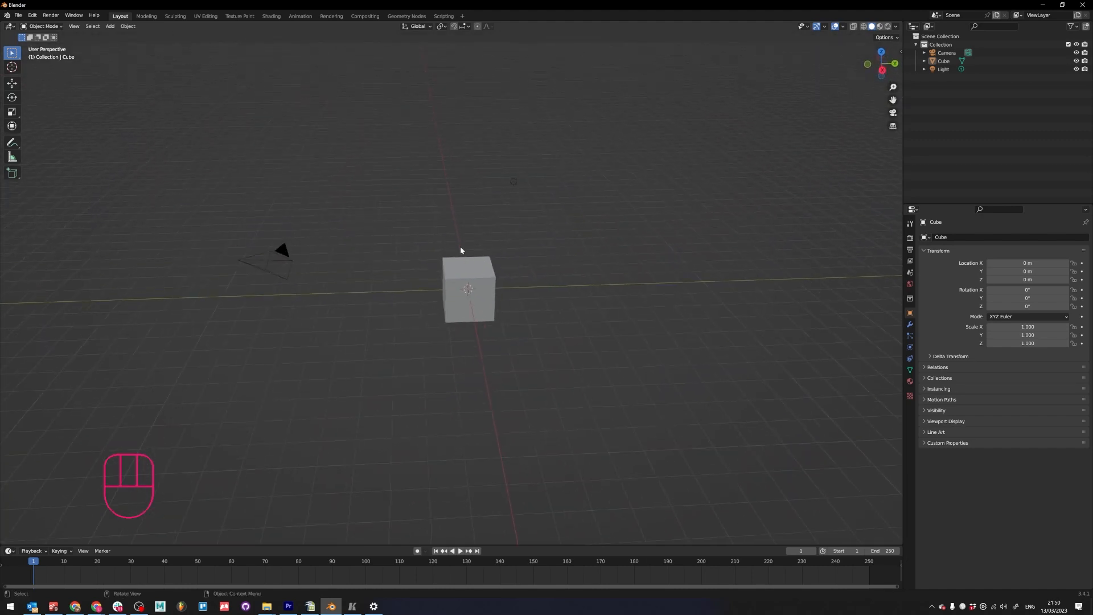
{"action": "left_click", "coordinate": [316, 263]}
{"action": "key", "text": "KP_0"}
{"action": "key", "text": "KP_0"}
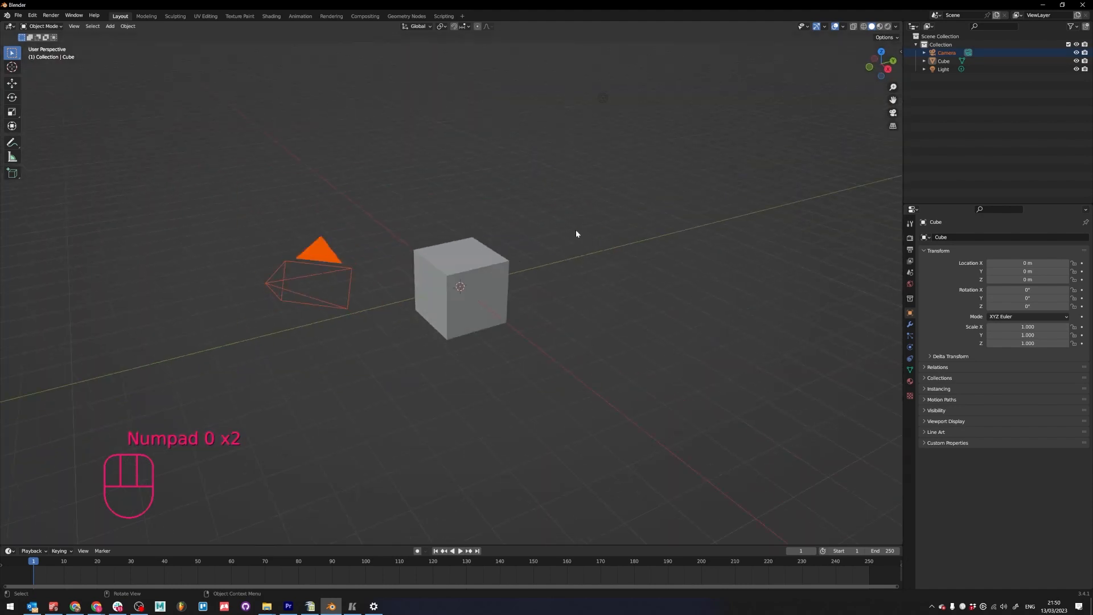
{"action": "middle_click_drag", "start_coordinate": [555, 253], "coordinate": [488, 283]}
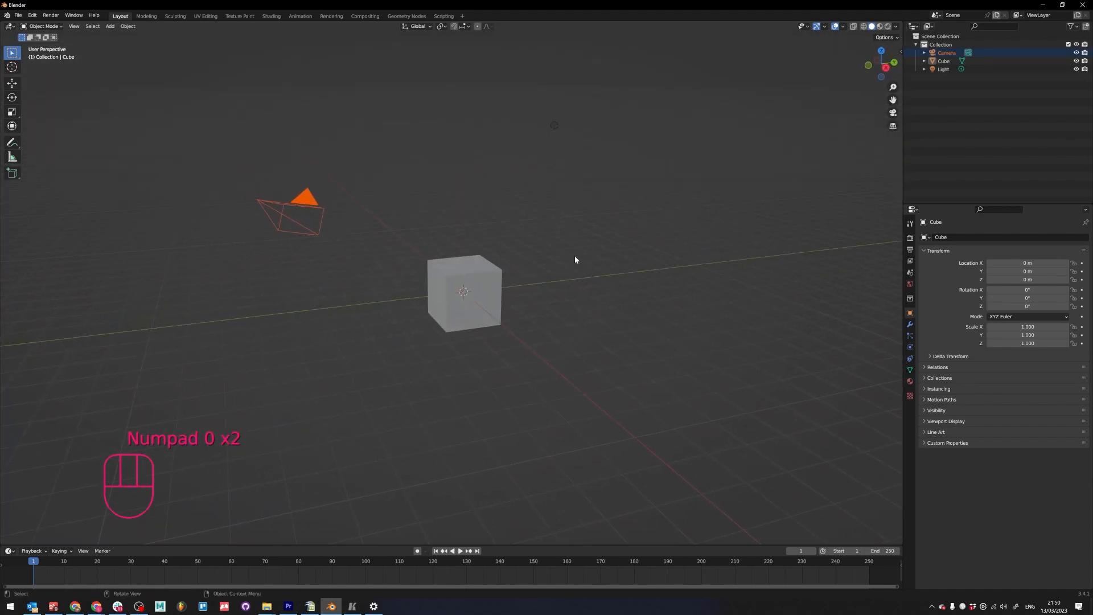
{"action": "left_click", "coordinate": [563, 267]}
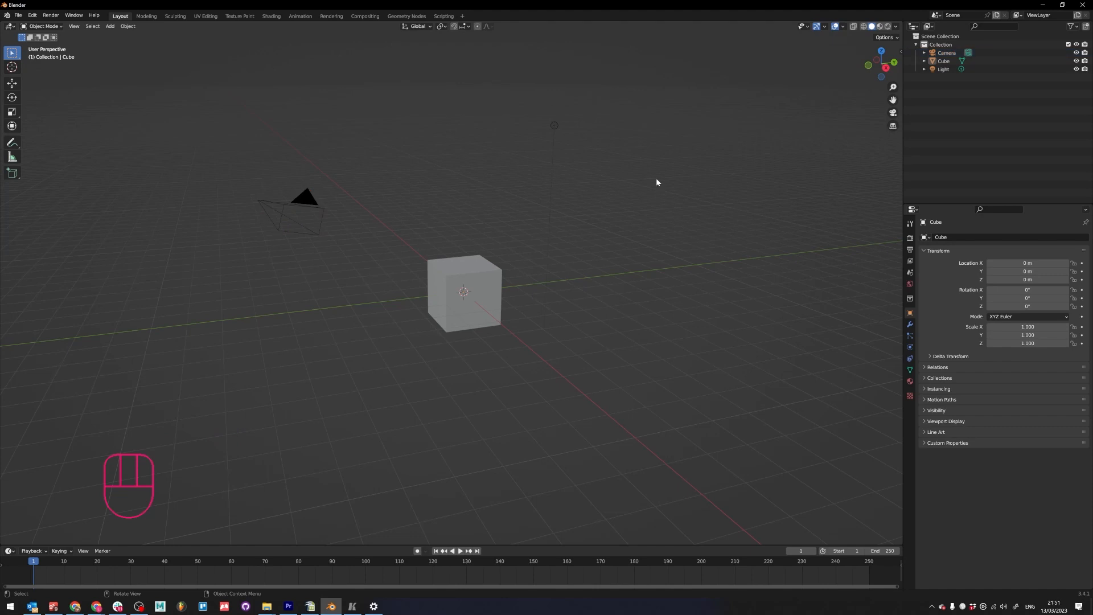
- Try box-selecting all the entries in the outliner, select the Scene Collection on its own, and clear the selection
{"action": "left_click_drag", "start_coordinate": [1044, 147], "coordinate": [939, 43]}
{"action": "left_click", "coordinate": [954, 144]}
{"action": "left_click_drag", "start_coordinate": [969, 91], "coordinate": [934, 36]}
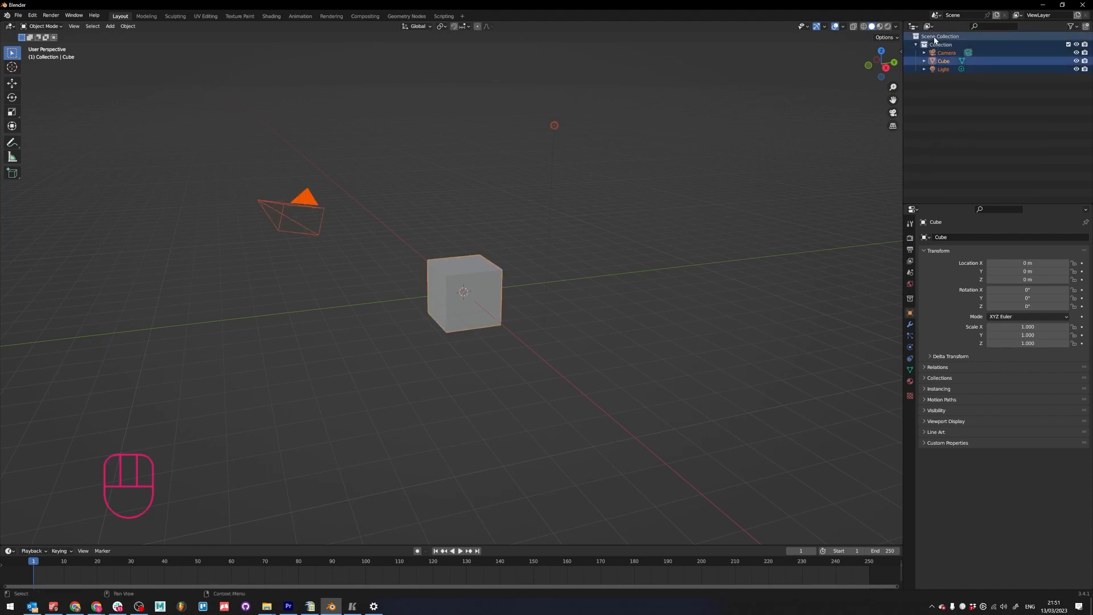
{"action": "left_click", "coordinate": [981, 119]}
{"action": "left_click", "coordinate": [940, 36]}
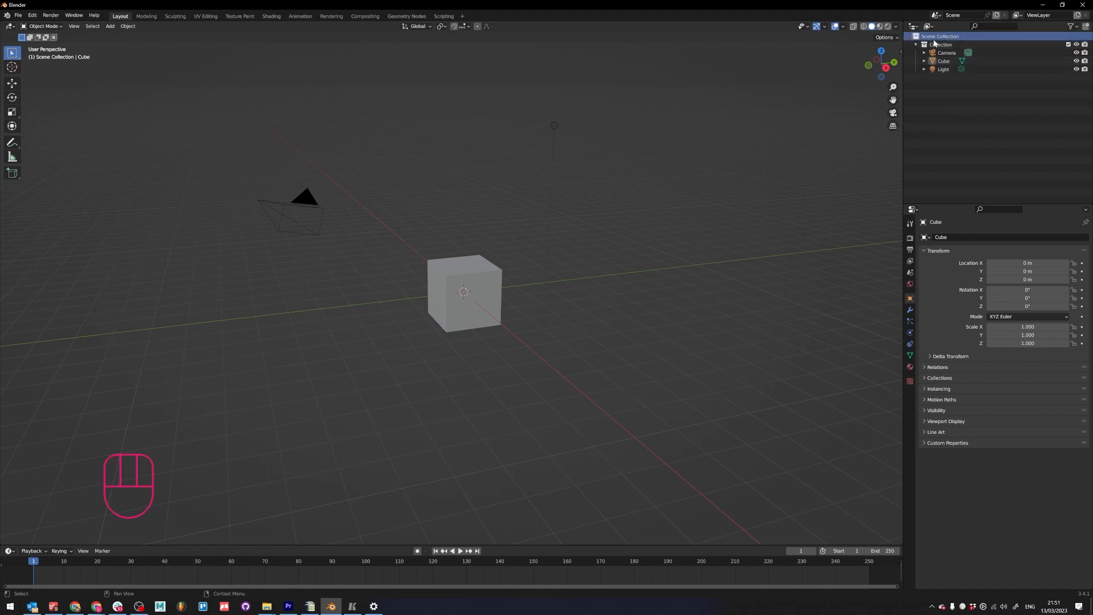
{"action": "left_click_drag", "start_coordinate": [986, 117], "coordinate": [935, 39]}
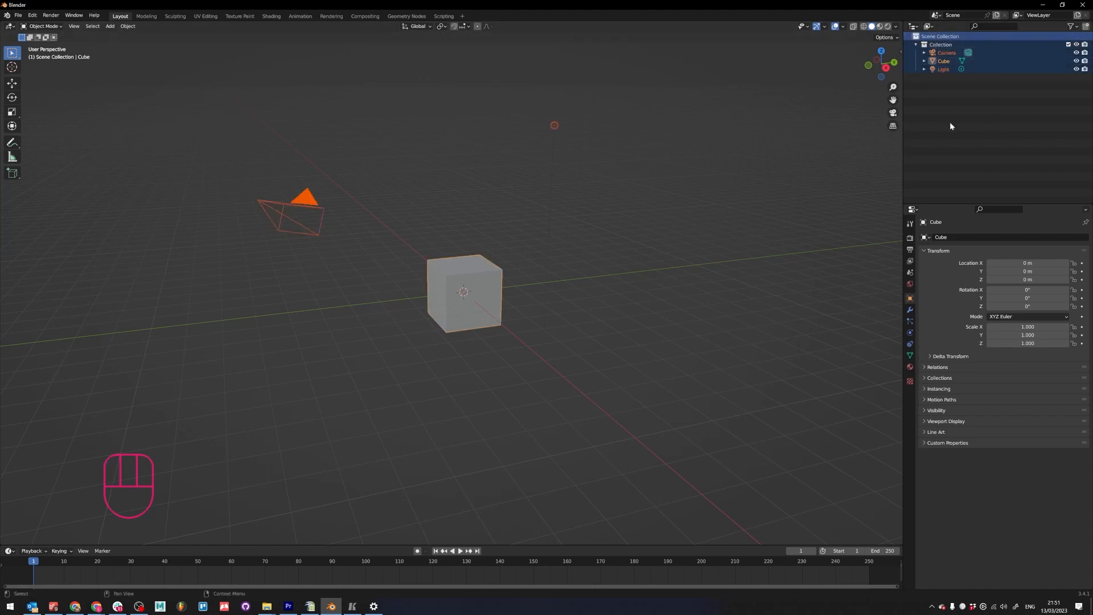
{"action": "left_click", "coordinate": [949, 122]}
- Select the camera, cube and light one by one in the outliner, collapse and re-expand the Collection, and clear the selection
{"action": "left_click", "coordinate": [943, 52]}
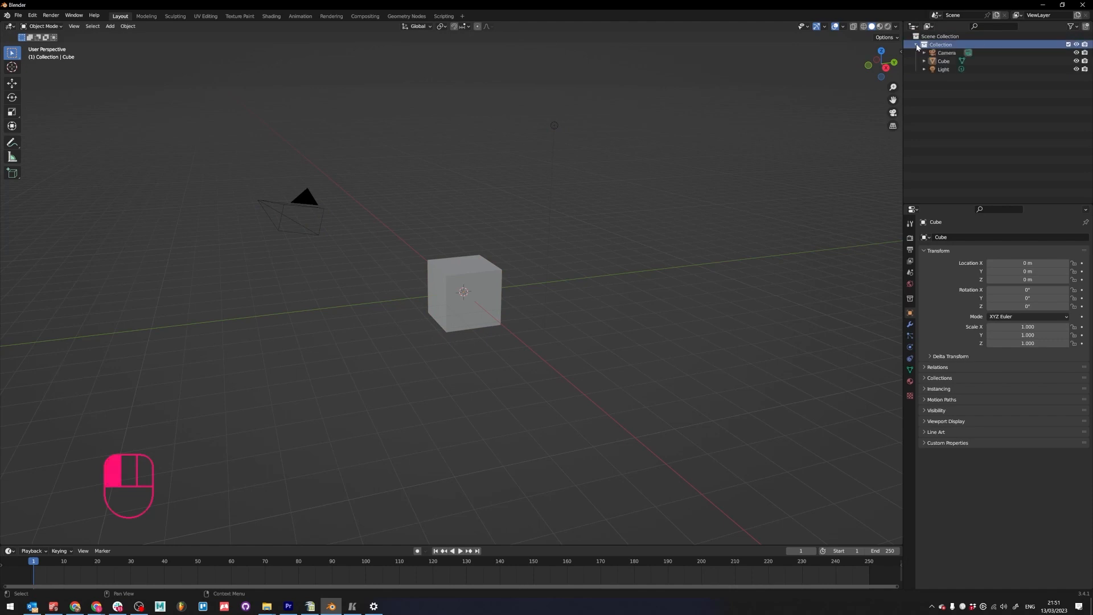
{"action": "left_click", "coordinate": [942, 62]}
{"action": "left_click", "coordinate": [943, 70]}
{"action": "left_click", "coordinate": [940, 53]}
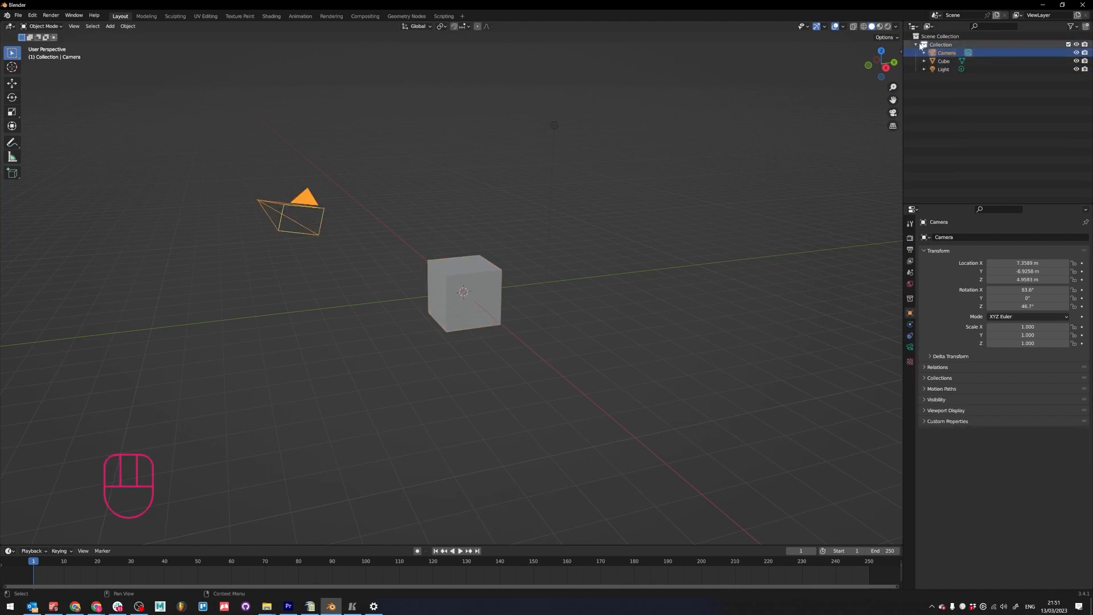
{"action": "left_click", "coordinate": [916, 44]}
{"action": "left_click", "coordinate": [938, 44]}
{"action": "left_click", "coordinate": [917, 44]}
{"action": "left_click", "coordinate": [943, 69]}
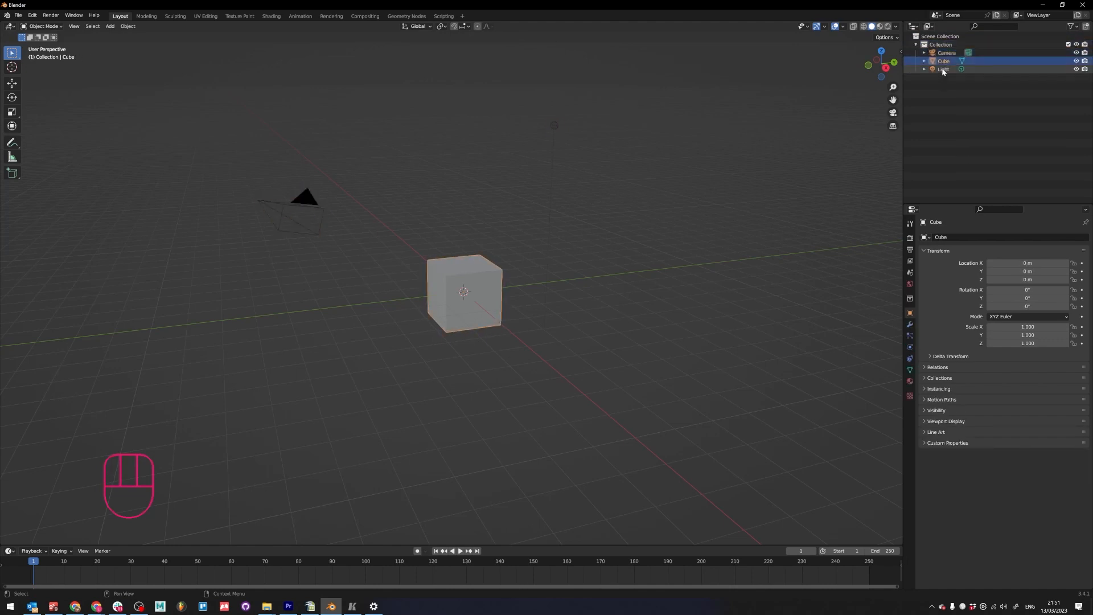
{"action": "left_click", "coordinate": [946, 53]}
{"action": "left_click", "coordinate": [946, 61]}
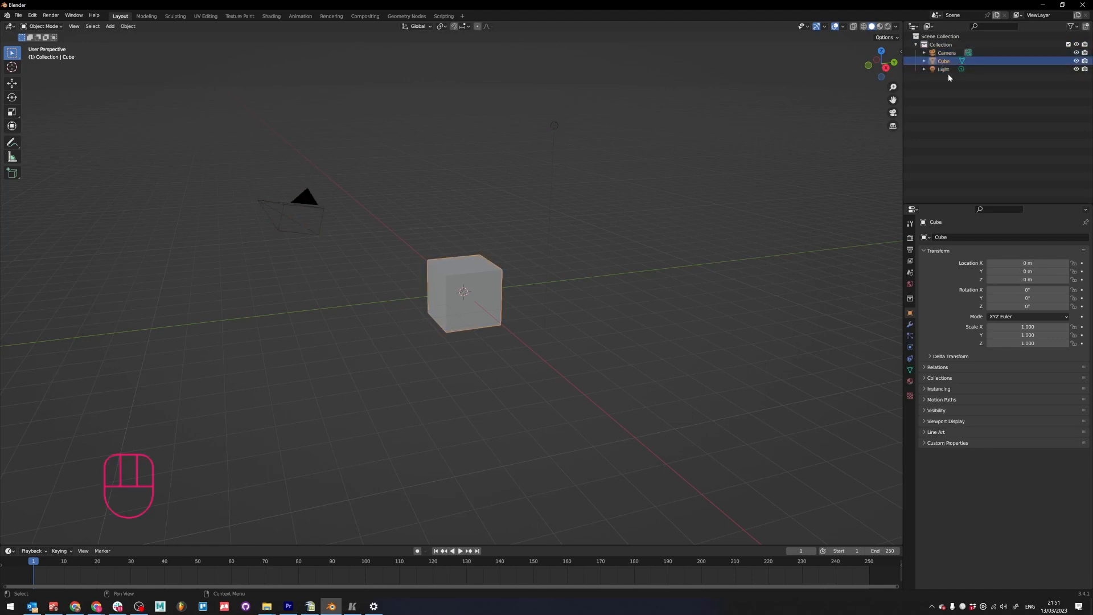
{"action": "left_click", "coordinate": [1000, 83]}
- Duplicate the cube 16 times in succession, scattering the copies around the original in the viewport
{"action": "left_click", "coordinate": [489, 283]}
{"action": "key", "text": "shift+d"}
{"action": "left_click", "coordinate": [595, 195]}
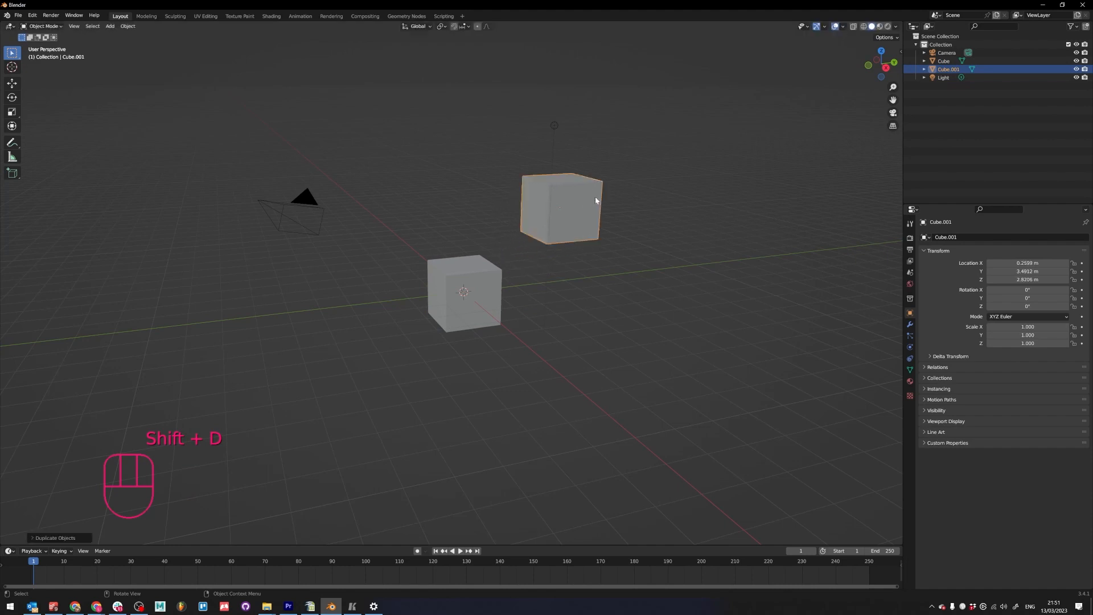
{"action": "key", "text": "shift+d"}
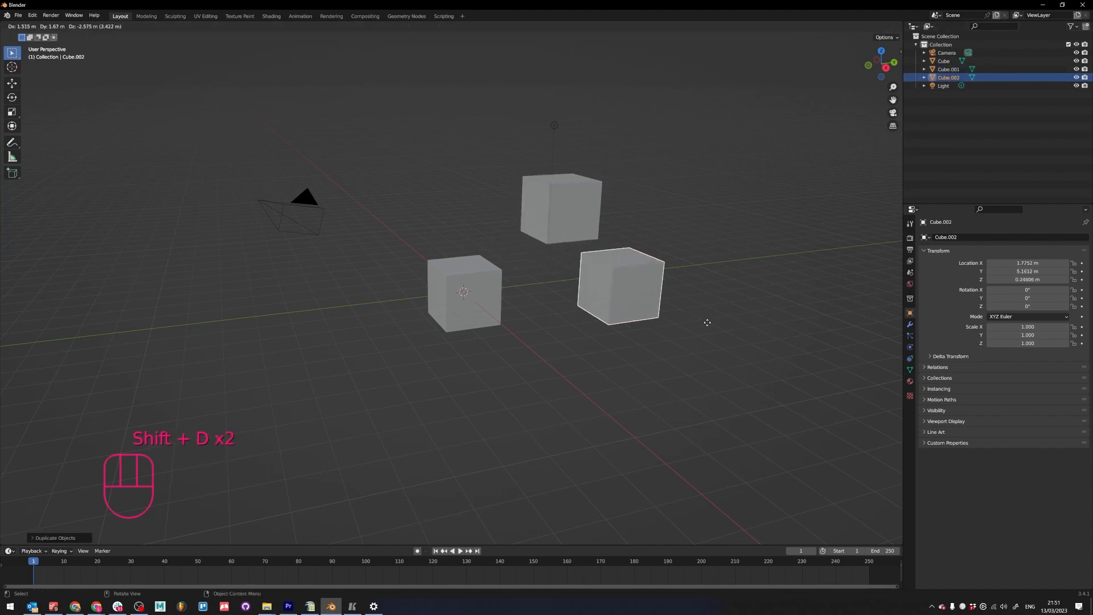
{"action": "left_click", "coordinate": [706, 319]}
{"action": "key", "text": "shift+d"}
{"action": "left_click", "coordinate": [606, 439]}
{"action": "key", "text": "shift+d"}
{"action": "left_click", "coordinate": [398, 373]}
{"action": "key", "text": "shift+d"}
{"action": "left_click", "coordinate": [493, 211]}
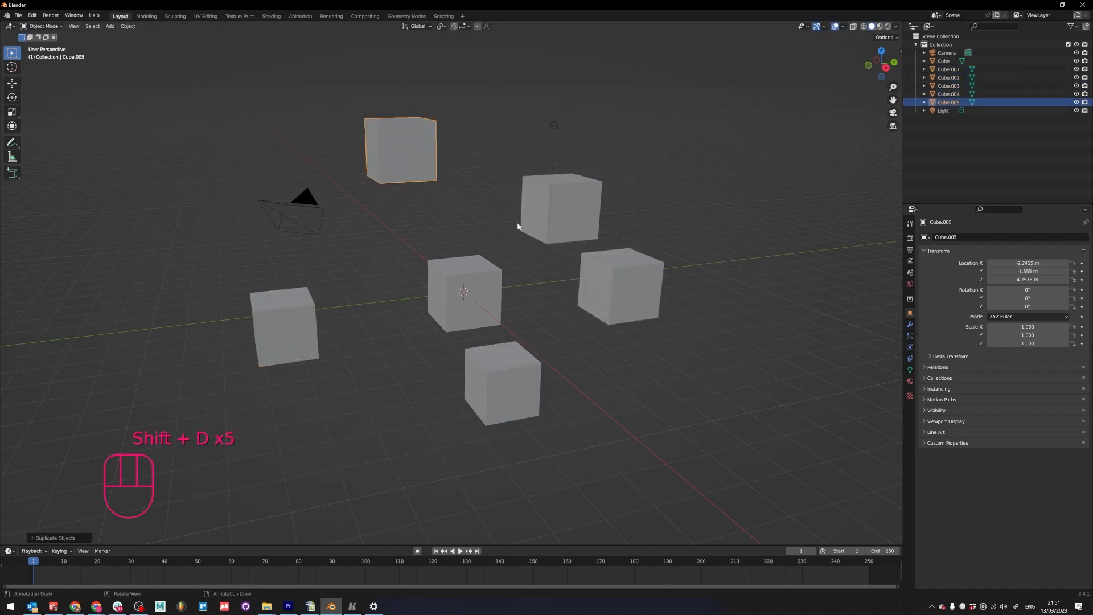
{"action": "key", "text": "shift+d"}
{"action": "left_click", "coordinate": [692, 168]}
{"action": "key", "text": "shift+d"}
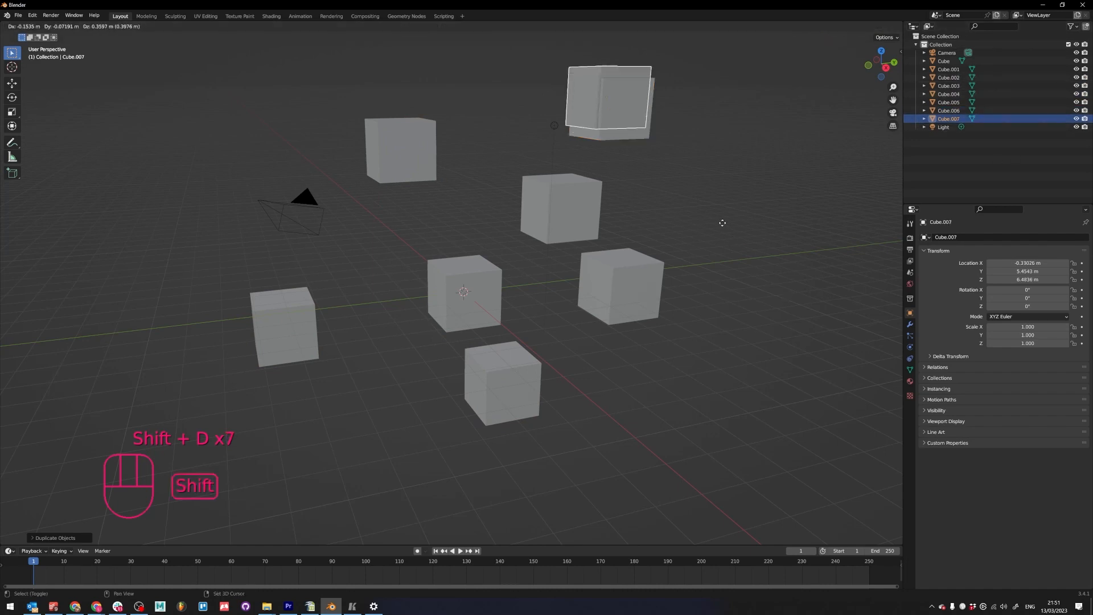
{"action": "left_click", "coordinate": [789, 324]}
{"action": "key", "text": "shift+d"}
{"action": "left_click", "coordinate": [761, 525]}
{"action": "key", "text": "shift+d"}
{"action": "left_click", "coordinate": [550, 509]}
{"action": "key", "text": "shift+d"}
{"action": "left_click", "coordinate": [509, 361]}
{"action": "left_click", "coordinate": [343, 320]}
{"action": "key", "text": "shift+d"}
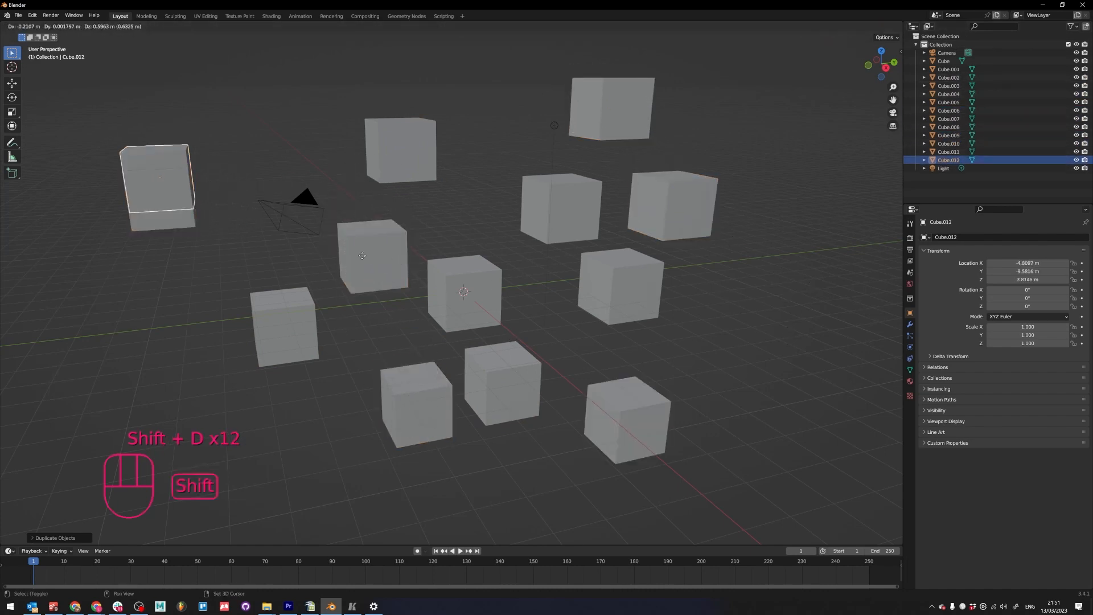
{"action": "left_click", "coordinate": [353, 389]}
{"action": "key", "text": "shift+d"}
{"action": "left_click", "coordinate": [485, 194]}
{"action": "key", "text": "shift+d"}
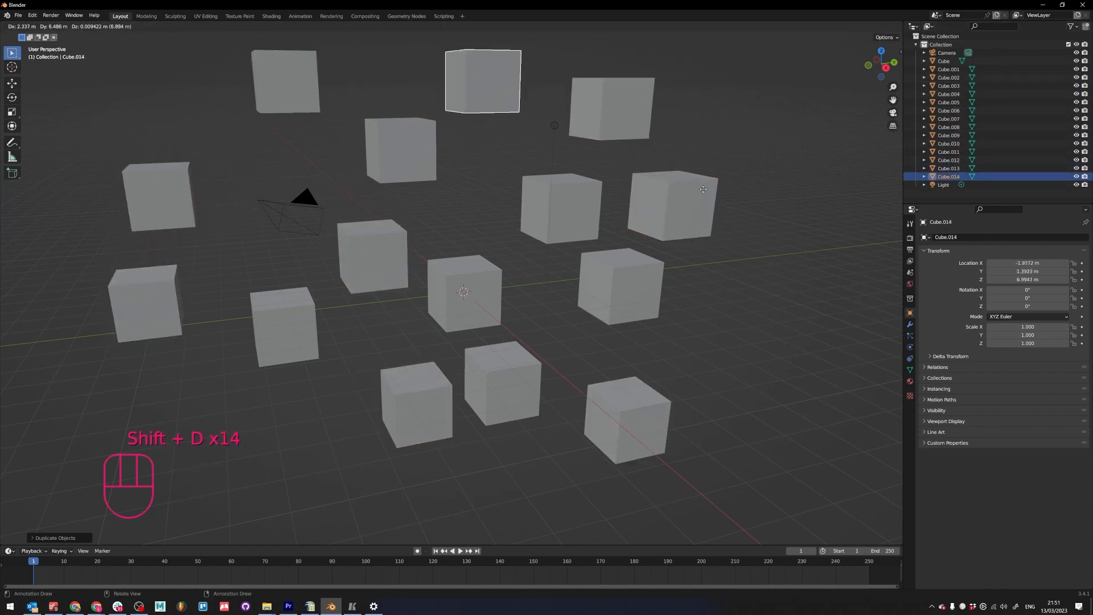
{"action": "left_click", "coordinate": [712, 192]}
{"action": "key", "text": "shift+d"}
{"action": "left_click", "coordinate": [667, 273]}
{"action": "key", "text": "shift+d"}
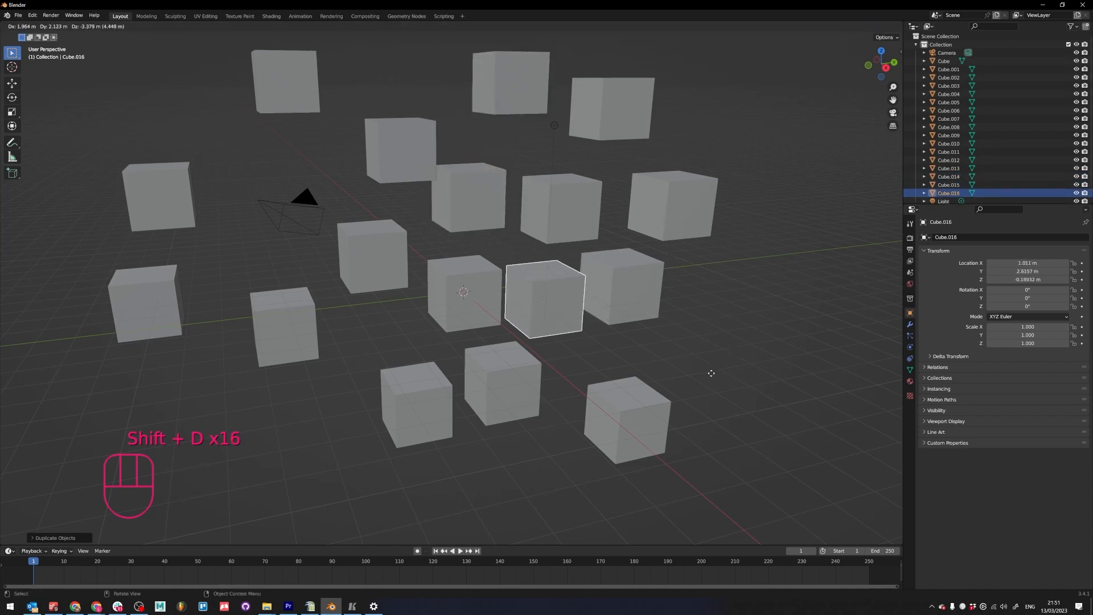
{"action": "left_click", "coordinate": [732, 377]}
- Select the range from Cube.016 to Cube.001 in the outliner and delete all those copies
{"action": "left_click", "coordinate": [955, 71], "text": "shift"}
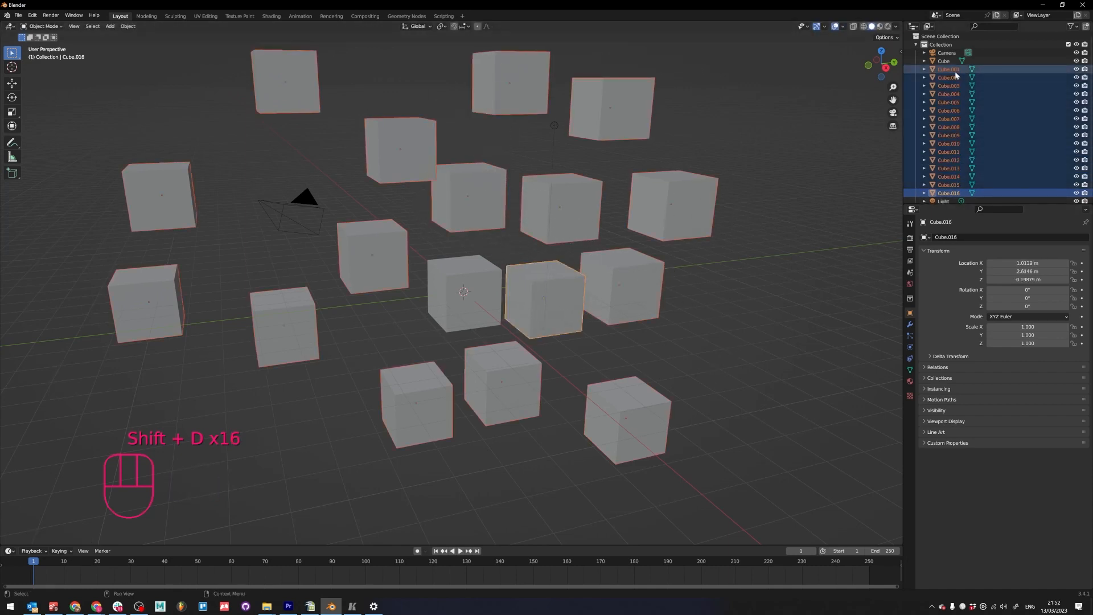
{"action": "key", "text": "Delete"}
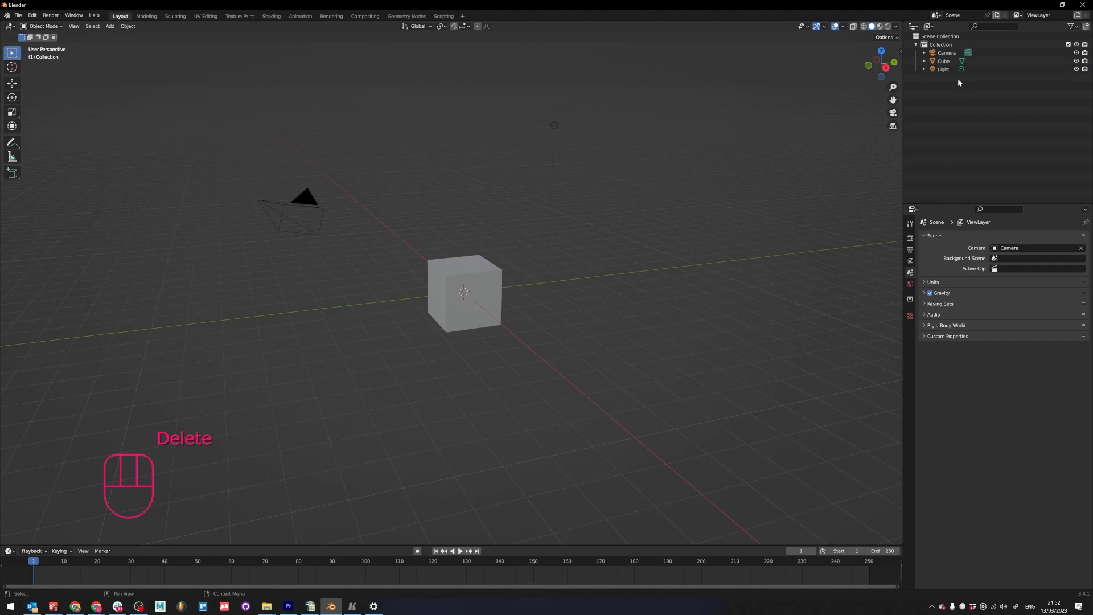
- Box-select the scene objects in the outliner, select the cube, camera and light individually, and clear the selection
{"action": "left_click", "coordinate": [958, 70]}
{"action": "left_click_drag", "start_coordinate": [960, 128], "coordinate": [947, 51]}
{"action": "left_click", "coordinate": [954, 116]}
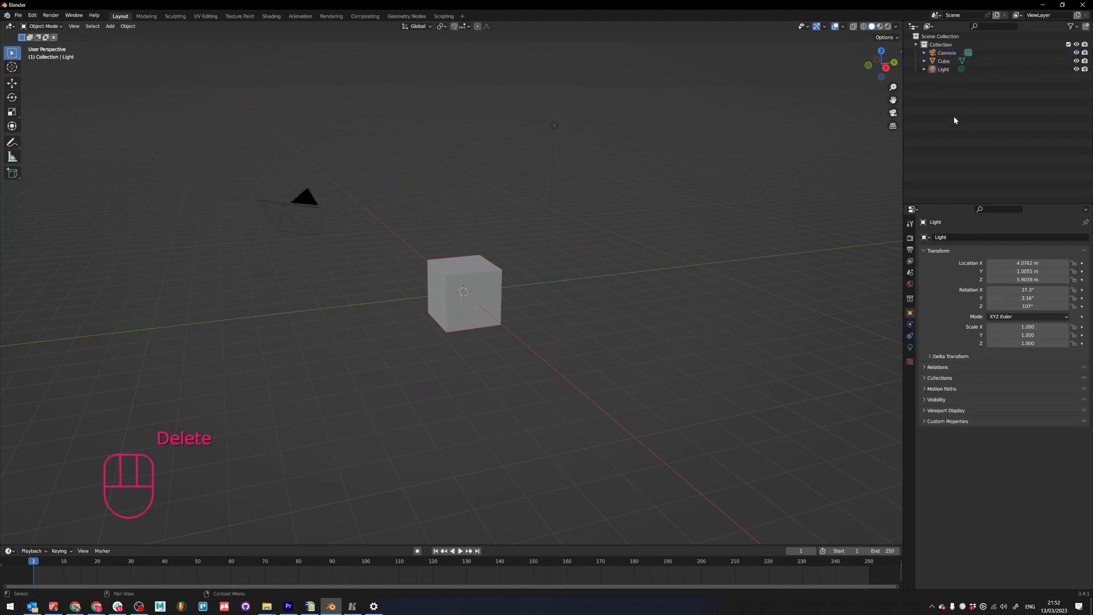
{"action": "left_click", "coordinate": [940, 60]}
{"action": "left_click", "coordinate": [944, 77]}
{"action": "left_click", "coordinate": [942, 53]}
{"action": "left_click", "coordinate": [941, 68]}
{"action": "left_click", "coordinate": [962, 152]}
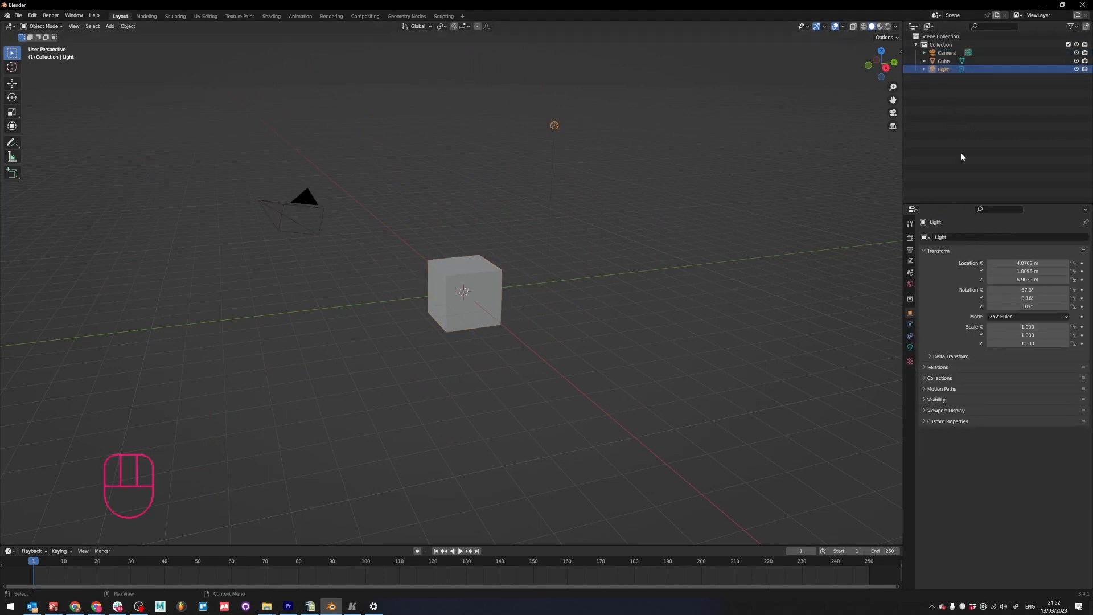
- Try extending an outliner selection from the camera down to the light as a range, and clear the selection
{"action": "left_click", "coordinate": [949, 61]}
{"action": "left_click", "coordinate": [945, 52]}
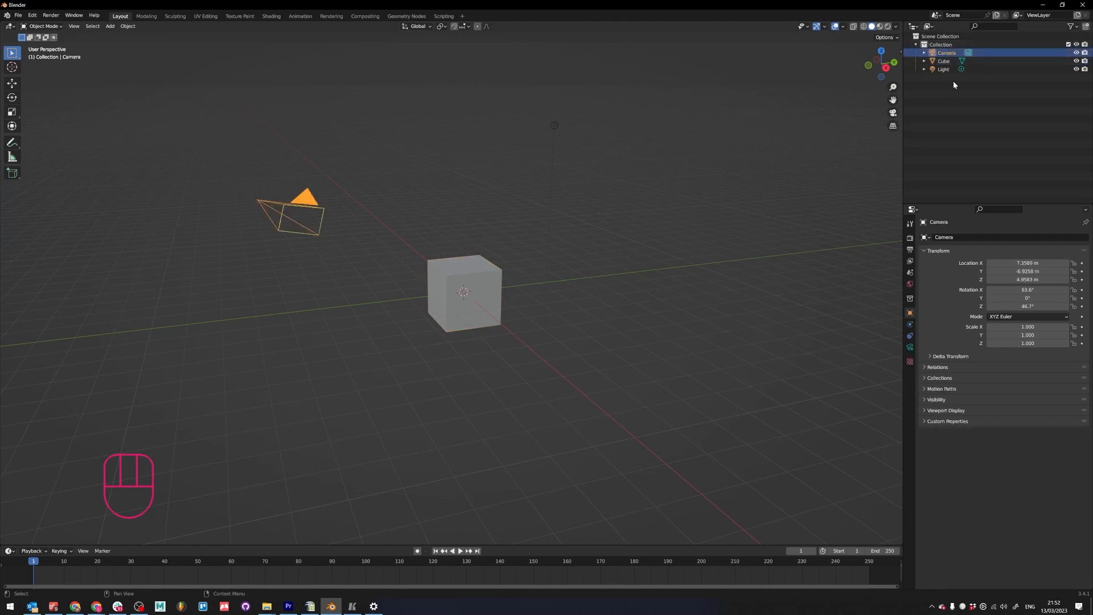
{"action": "left_click", "coordinate": [948, 70], "text": "shift"}
{"action": "left_click", "coordinate": [997, 127]}
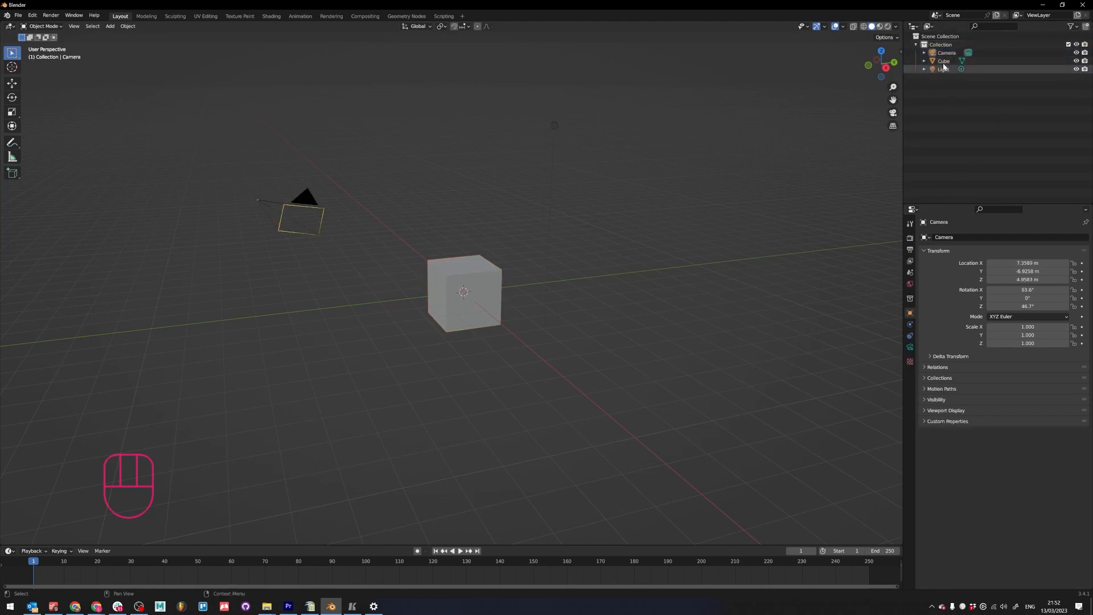
{"action": "left_click", "coordinate": [942, 70], "text": "shift"}
{"action": "left_click", "coordinate": [997, 116]}
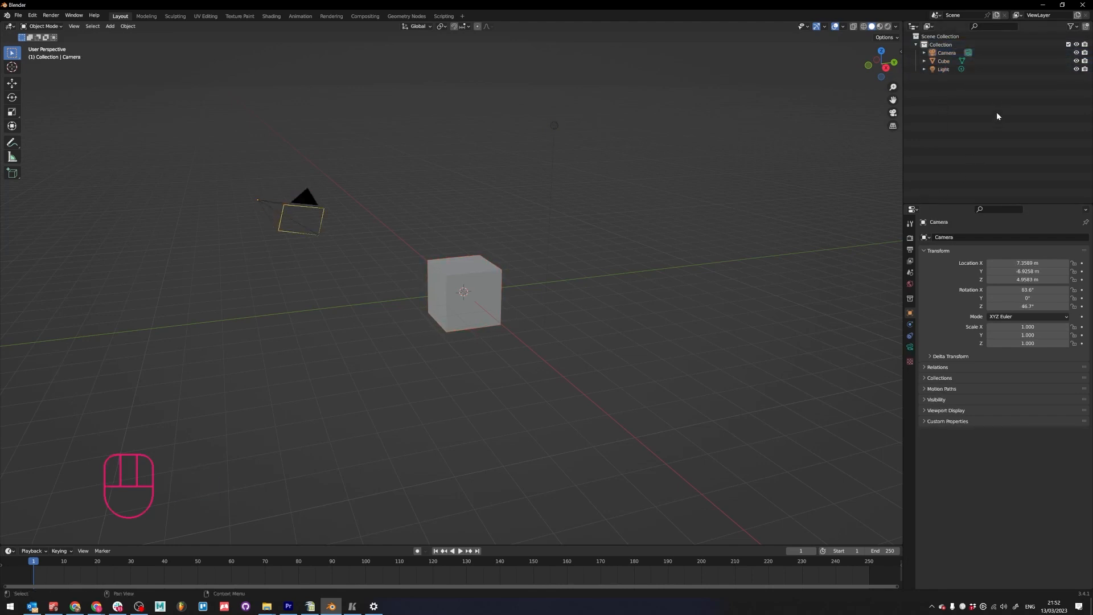
- Hide and show the Collection, the camera and the cube in turn, and open the Object Types Visibility options
{"action": "left_click", "coordinate": [1077, 45]}
{"action": "left_click", "coordinate": [1077, 45]}
{"action": "left_click", "coordinate": [1077, 53]}
{"action": "left_click", "coordinate": [1077, 53]}
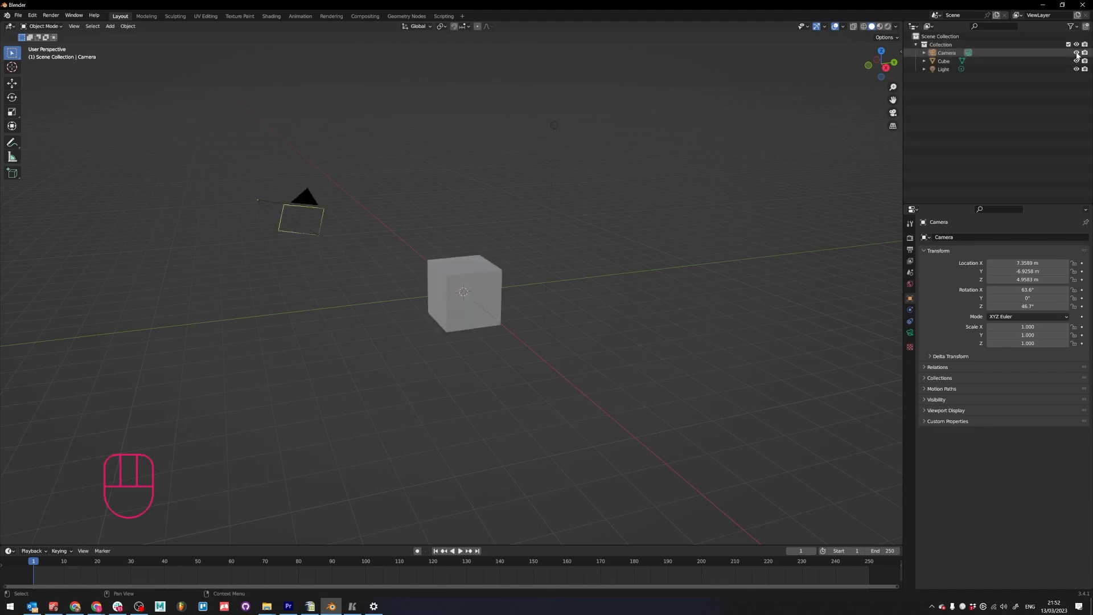
{"action": "left_click", "coordinate": [1077, 61]}
{"action": "left_click", "coordinate": [1077, 61]}
{"action": "left_click", "coordinate": [805, 26]}
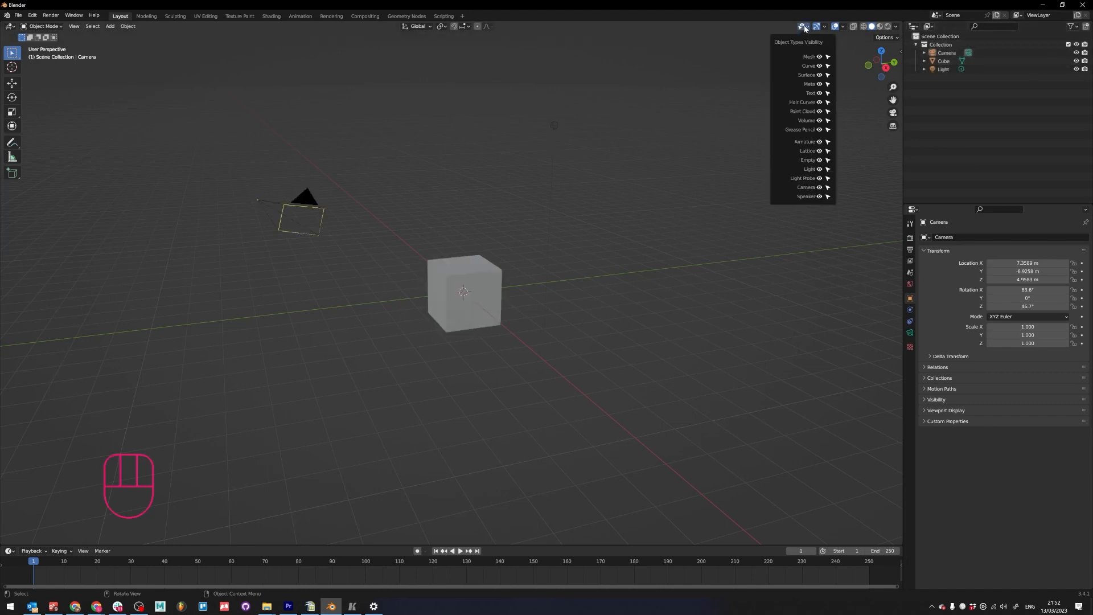
- Duplicate the cube six times, placing the copies at separate spots around the original
{"action": "left_click", "coordinate": [449, 297]}
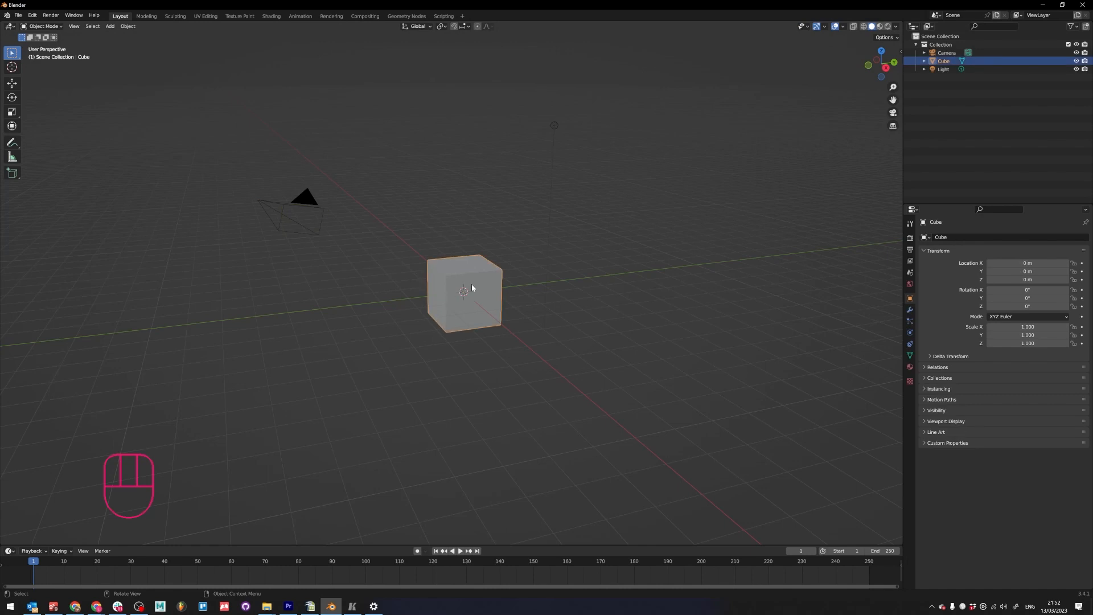
{"action": "key", "text": "shift+d"}
{"action": "left_click", "coordinate": [671, 283]}
{"action": "key", "text": "shift+d"}
{"action": "left_click", "coordinate": [587, 434]}
{"action": "key", "text": "shift+d"}
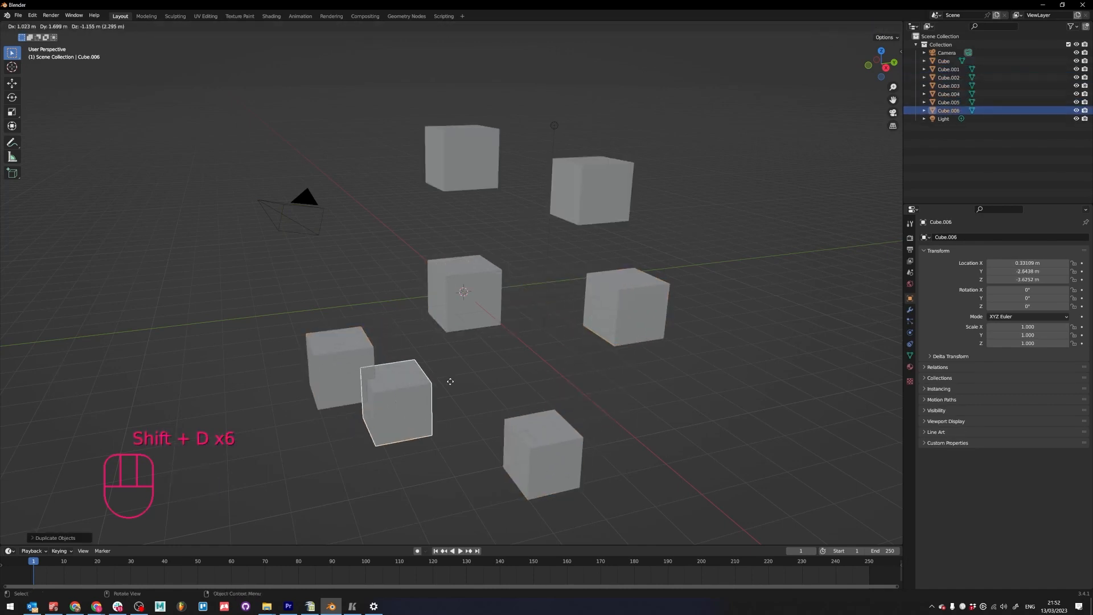
{"action": "left_click", "coordinate": [485, 392]}
- Hide all mesh objects through the object types visibility options and show them again
{"action": "left_click", "coordinate": [803, 26]}
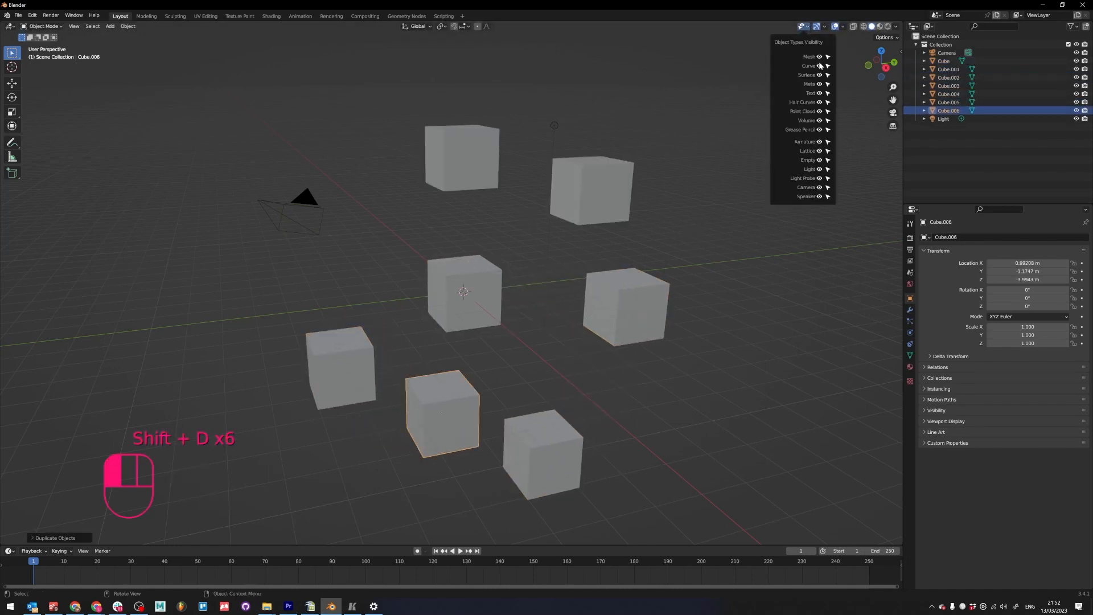
{"action": "left_click", "coordinate": [820, 57]}
{"action": "left_click", "coordinate": [820, 57]}
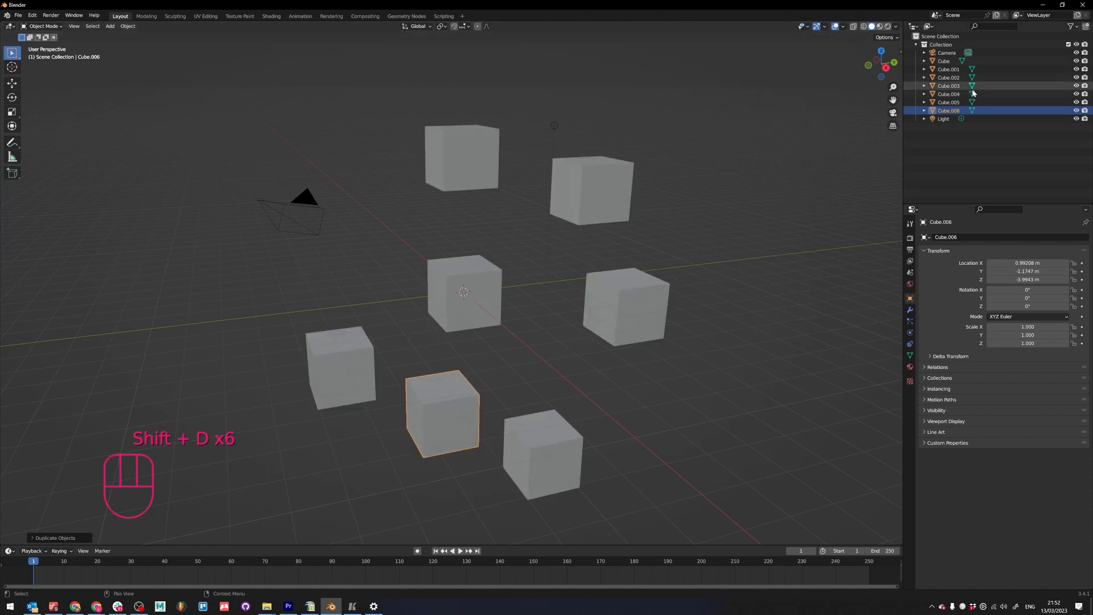
- Hide the original Cube and show it again, leaving the copy Cube.001 selected
{"action": "left_click", "coordinate": [952, 62]}
{"action": "key", "text": "h"}
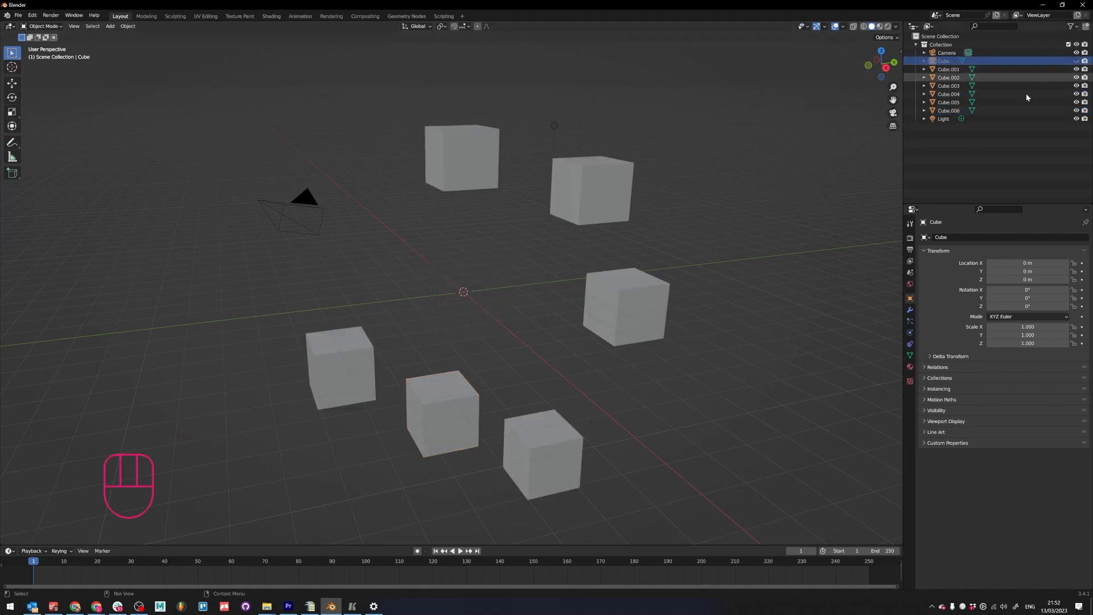
{"action": "left_click", "coordinate": [656, 325]}
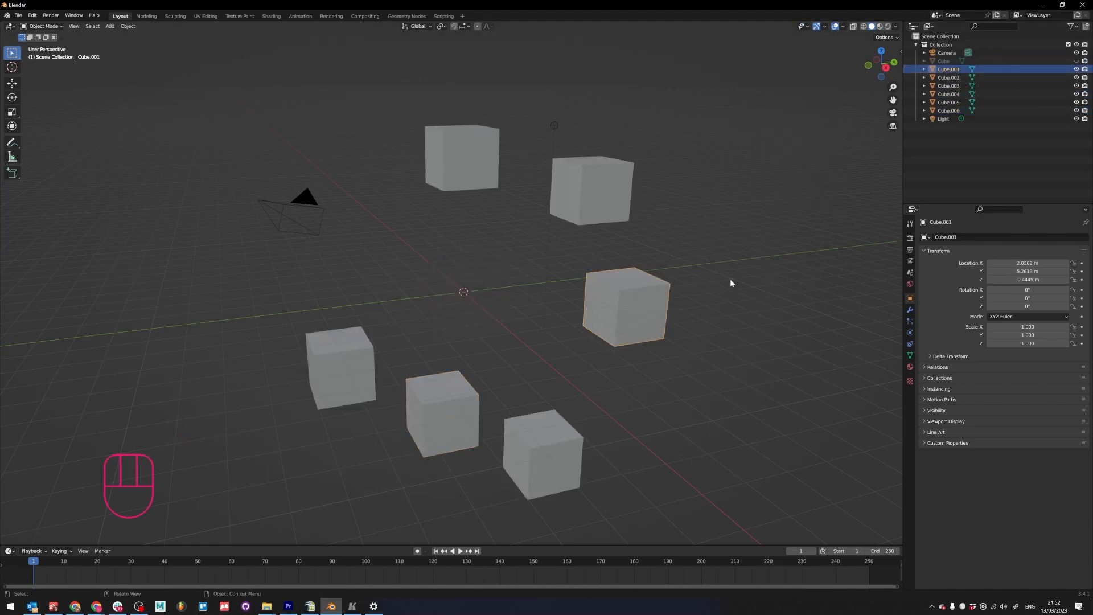
{"action": "left_click", "coordinate": [1077, 61]}
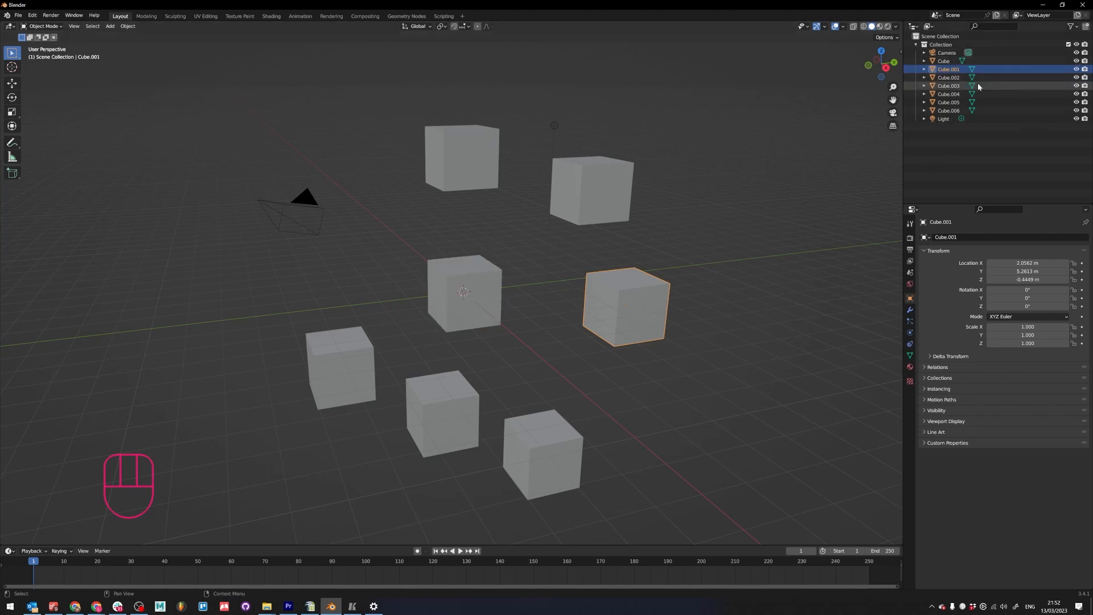
- Extend the selection through Cube.006 and delete all six duplicate cubes, keeping the original
{"action": "left_click", "coordinate": [957, 111], "text": "shift"}
{"action": "key", "text": "Delete"}
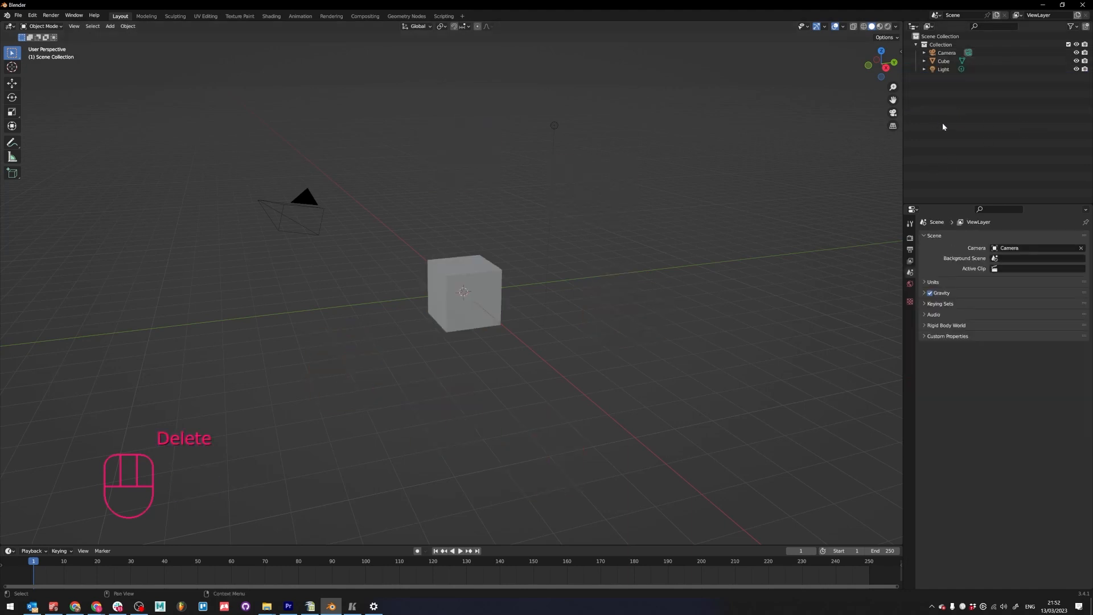
{"action": "left_click_drag", "start_coordinate": [999, 146], "coordinate": [918, 27]}
{"action": "left_click", "coordinate": [974, 135]}
- Look through the Tool, Render, Output, View Layer, Scene, World and Texture properties, returning to the Render properties
{"action": "left_click", "coordinate": [910, 223]}
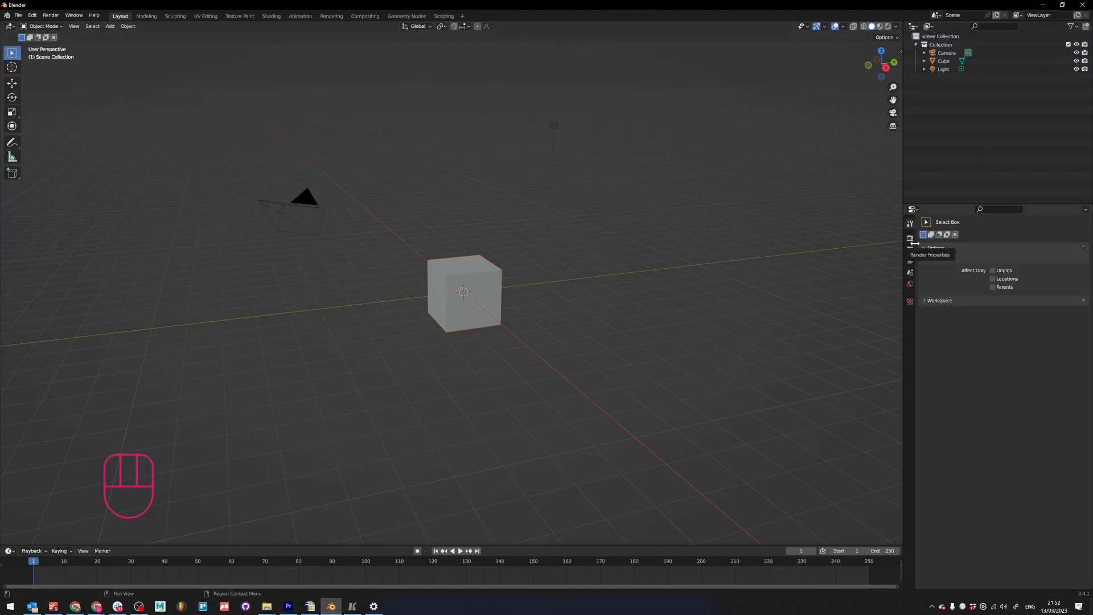
{"action": "left_click", "coordinate": [910, 239]}
{"action": "left_click", "coordinate": [909, 227]}
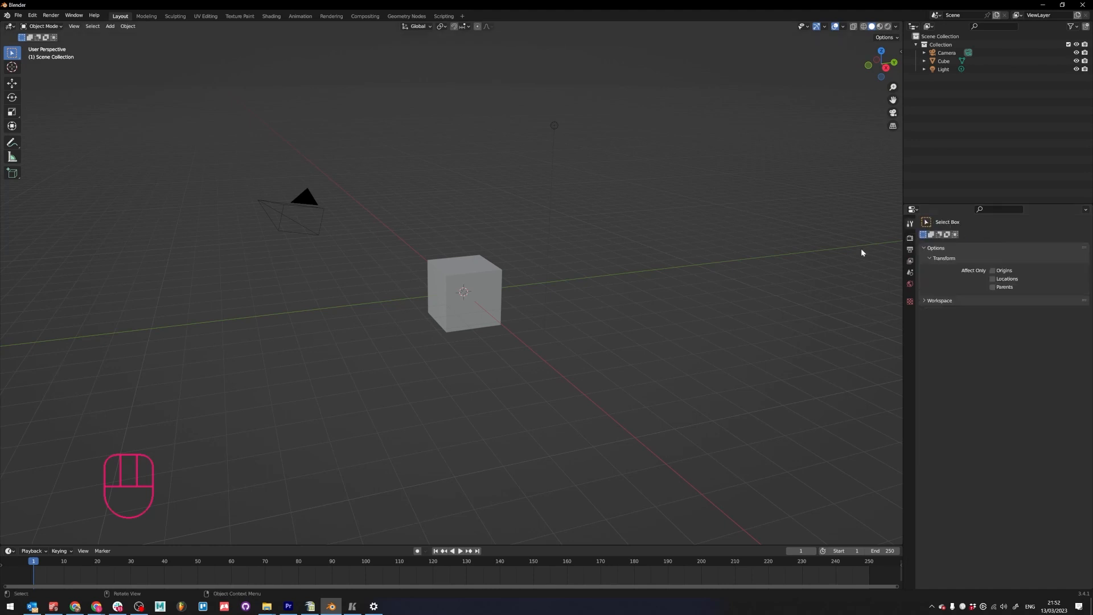
{"action": "left_click", "coordinate": [910, 249]}
{"action": "left_click", "coordinate": [910, 261]}
{"action": "left_click", "coordinate": [910, 272]}
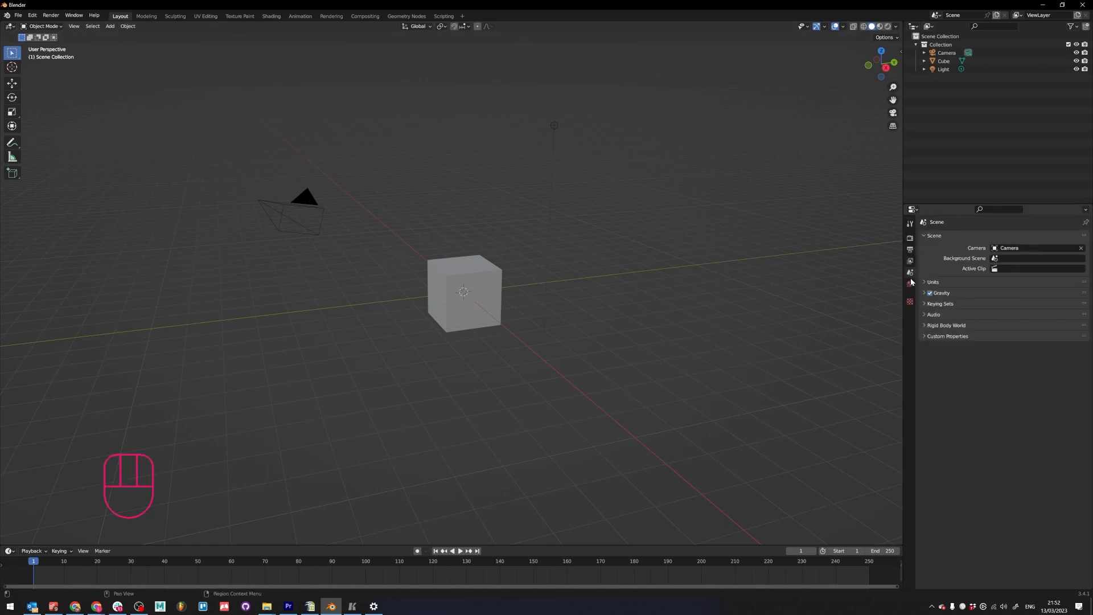
{"action": "left_click", "coordinate": [910, 284]}
{"action": "left_click", "coordinate": [909, 301]}
{"action": "left_click", "coordinate": [910, 261]}
{"action": "left_click", "coordinate": [910, 238]}
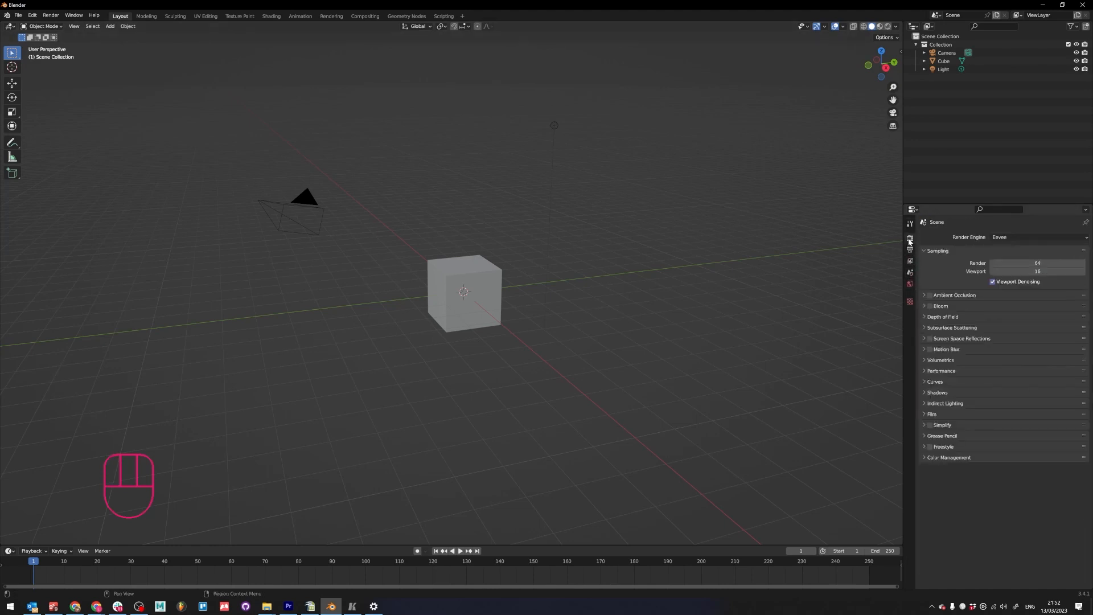
{"action": "left_click", "coordinate": [908, 228]}
{"action": "left_click", "coordinate": [910, 238]}
- Set the render engine to Cycles and its device to GPU Compute
{"action": "left_click", "coordinate": [1015, 238]}
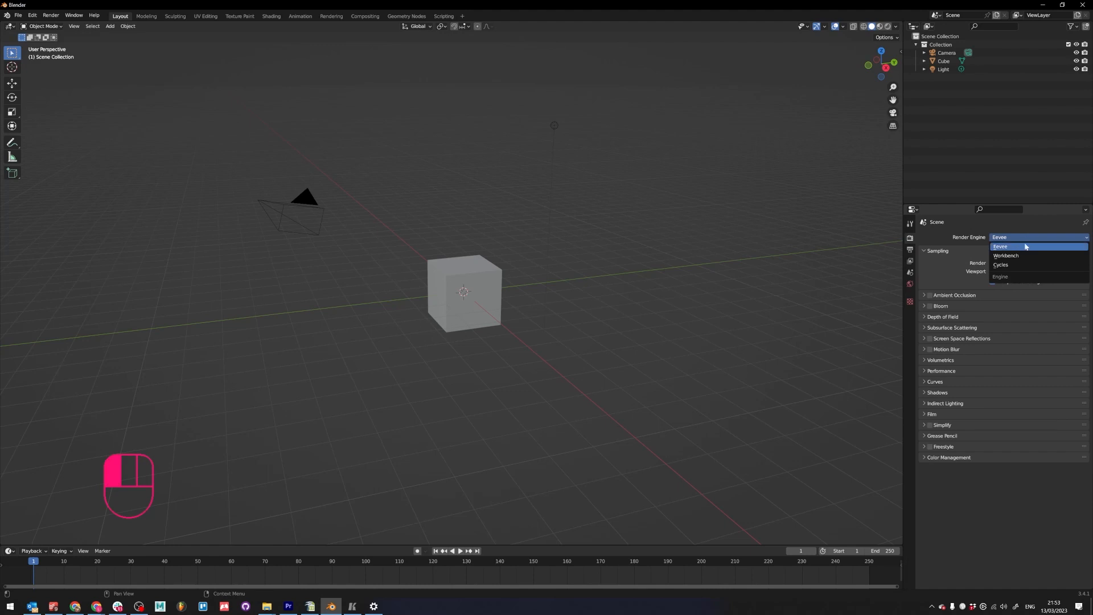
{"action": "left_click", "coordinate": [996, 266]}
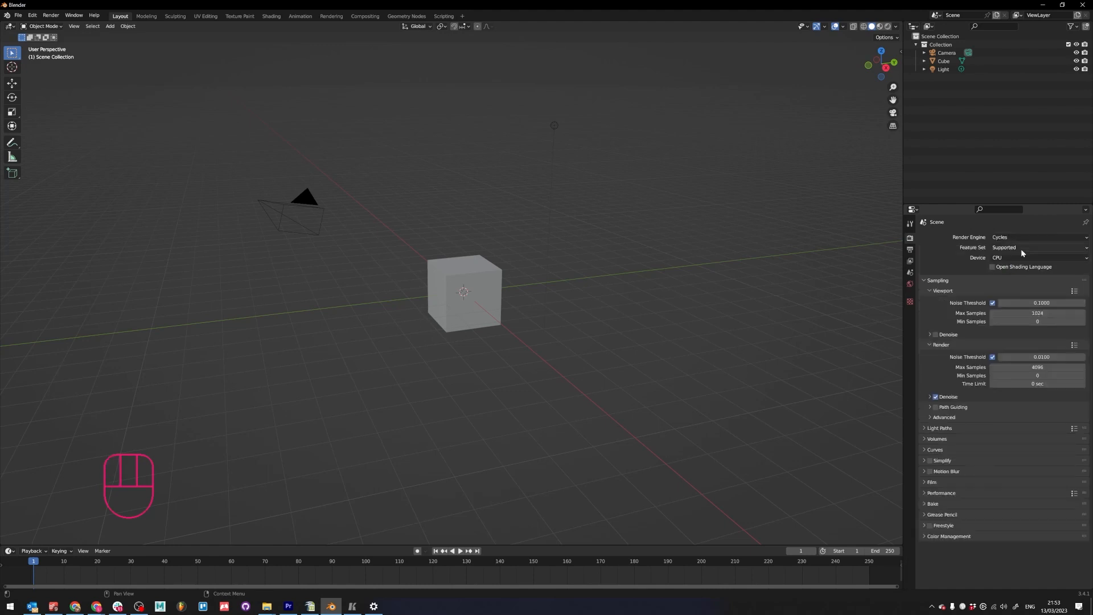
{"action": "left_click", "coordinate": [1014, 258]}
{"action": "left_click", "coordinate": [1009, 276]}
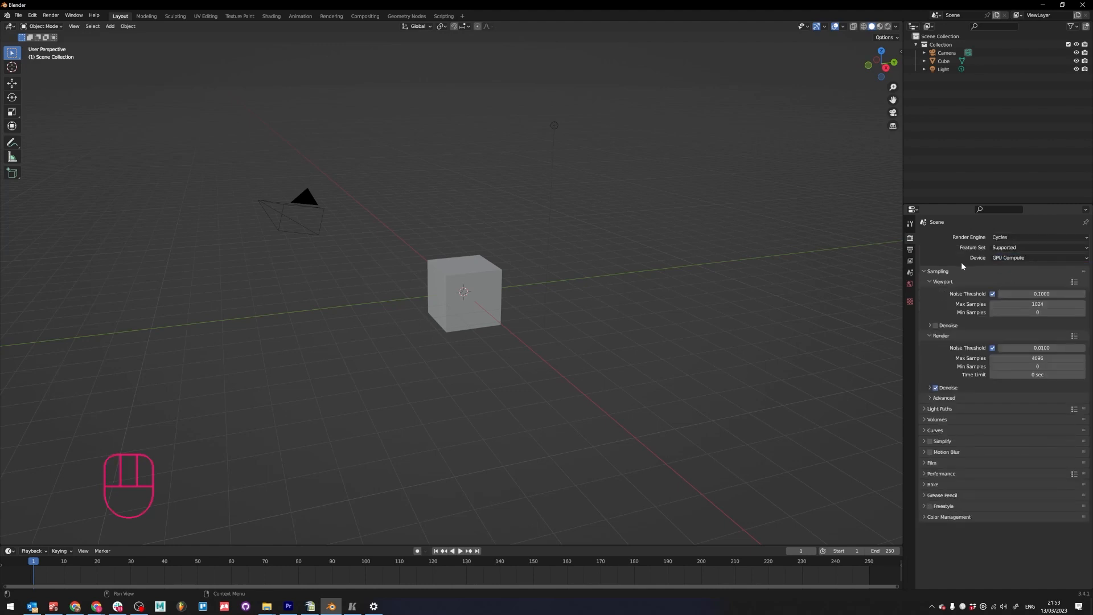
- Switch the viewport to Rendered shading for a closer view of the cube
{"action": "key", "text": "z"}
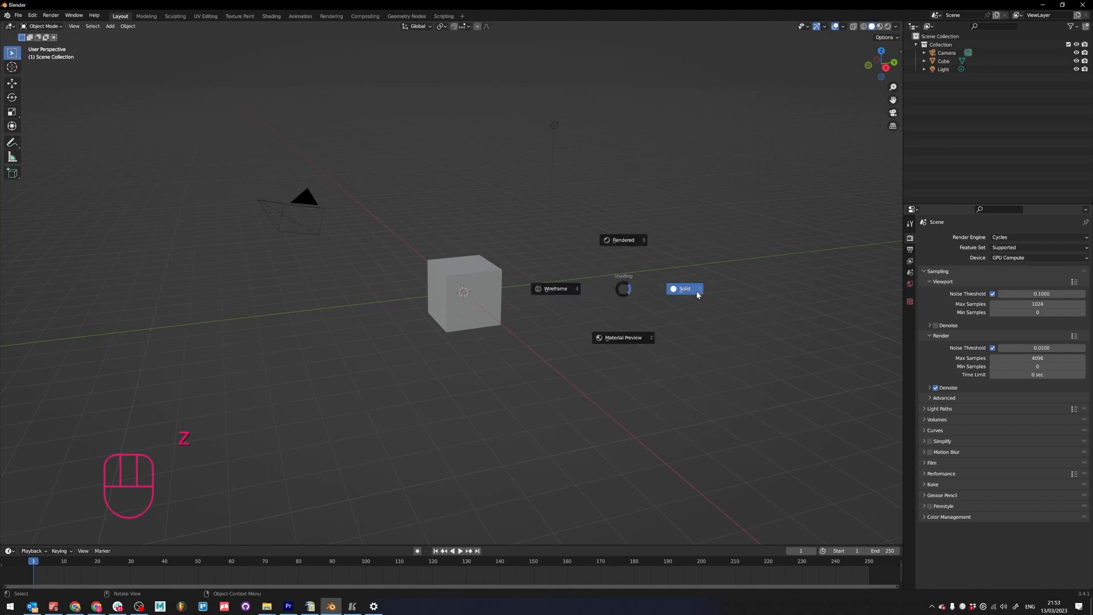
{"action": "left_click", "coordinate": [624, 242]}
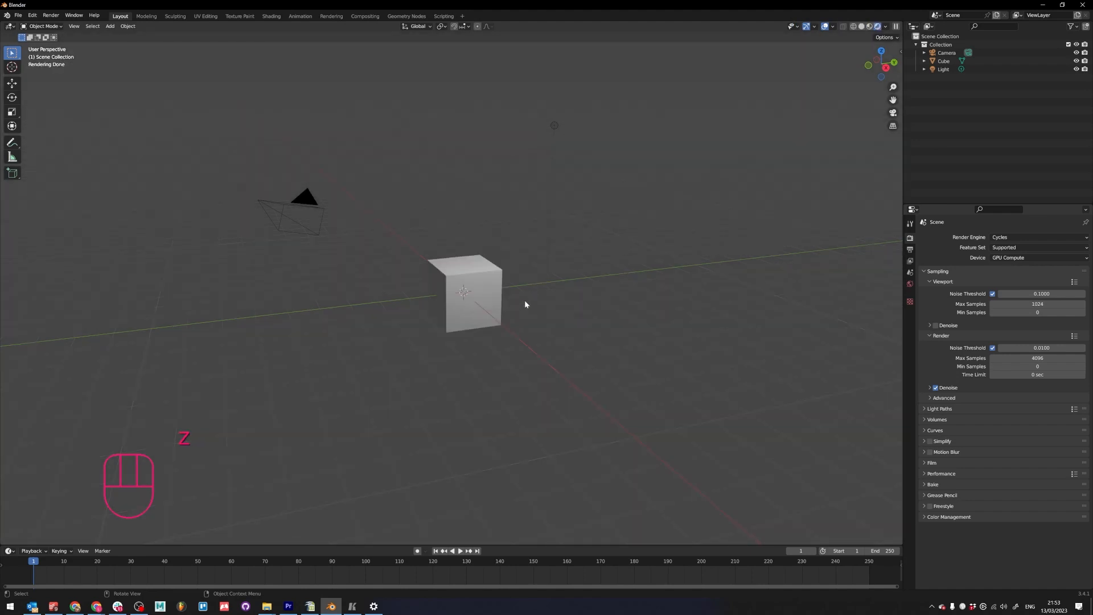
{"action": "scroll", "coordinate": [525, 300], "scroll_direction": "up", "scroll_amount": 3}
- Compare the rendered cube in Eevee and Cycles by switching the render engine back and forth, ending on Eevee
{"action": "left_click_drag", "start_coordinate": [1014, 234], "coordinate": [1013, 247]}
{"action": "left_click", "coordinate": [1018, 237]}
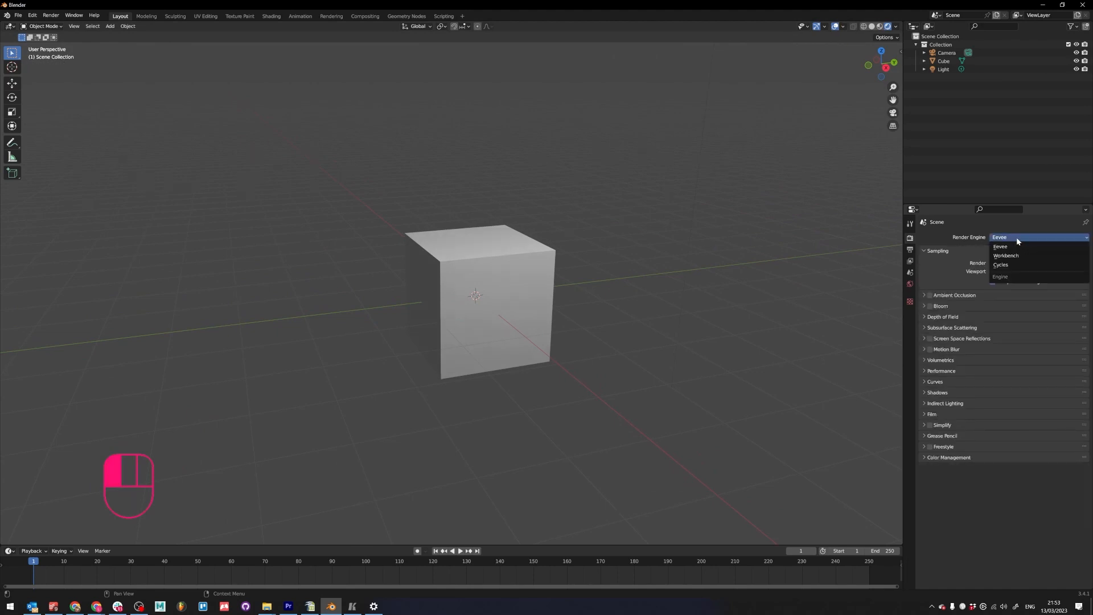
{"action": "left_click", "coordinate": [995, 260]}
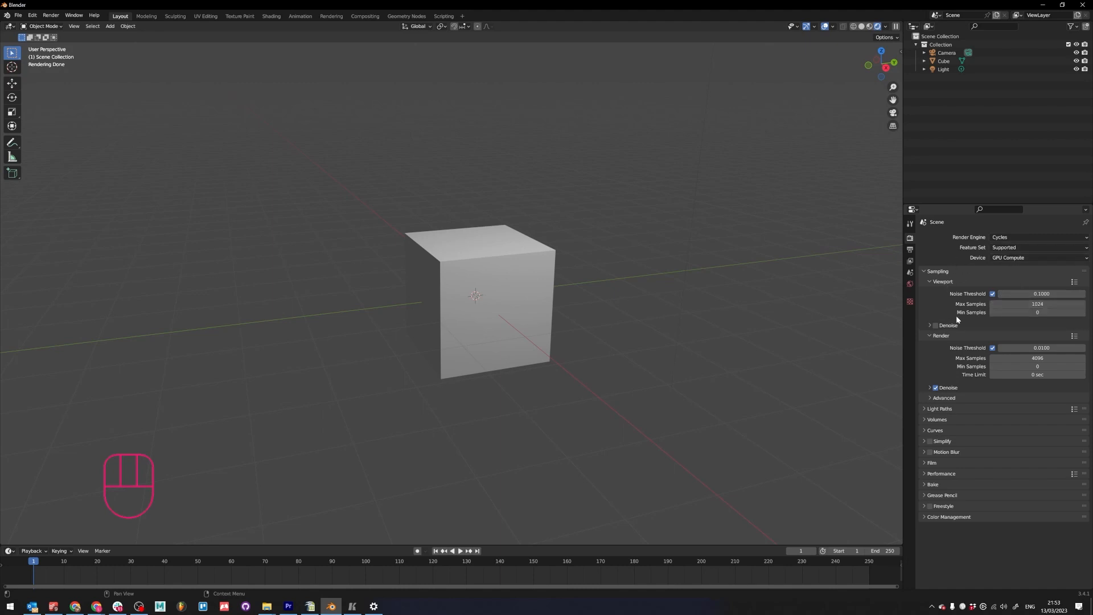
{"action": "left_click", "coordinate": [1054, 238]}
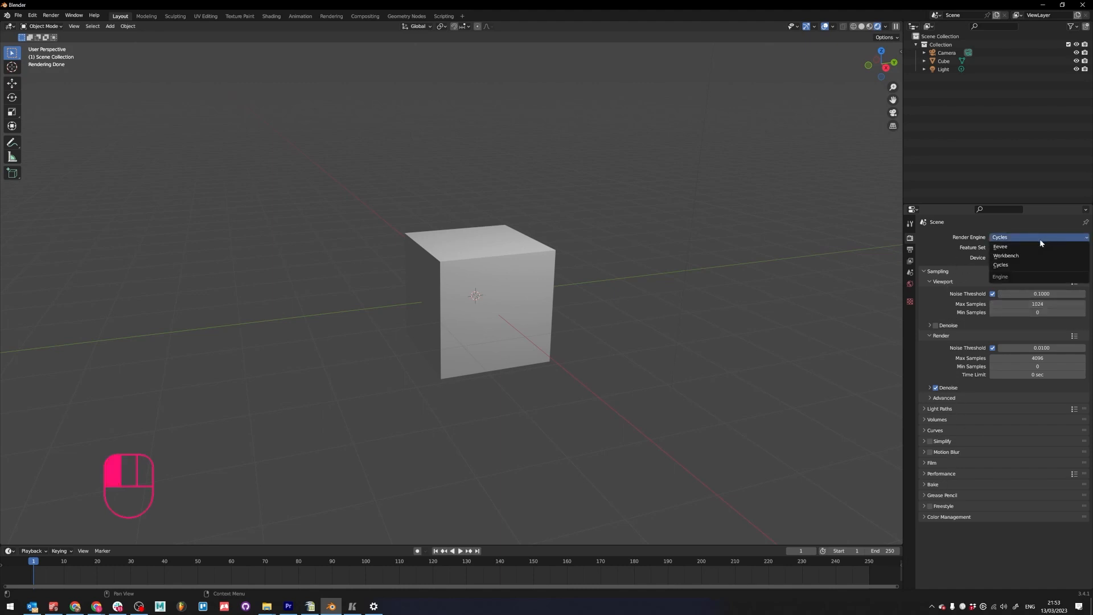
{"action": "left_click", "coordinate": [998, 247]}
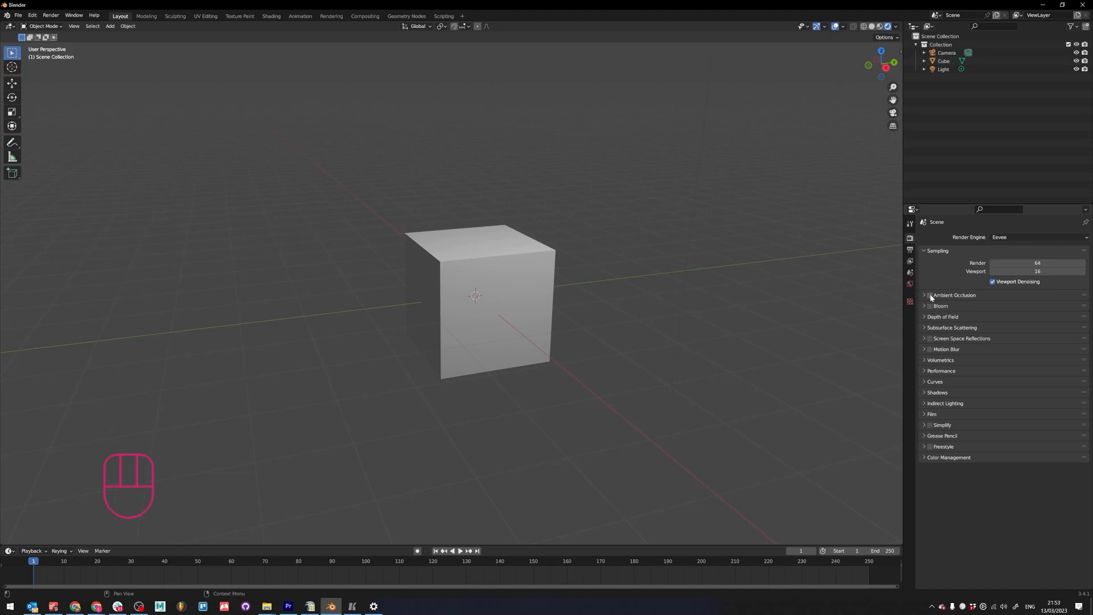
- Expand Eevee's Bloom settings, toggle the effect on and off, and set the render engine back to Cycles
{"action": "left_click", "coordinate": [930, 295]}
{"action": "left_click", "coordinate": [1032, 239]}
{"action": "left_click", "coordinate": [936, 306]}
{"action": "left_click", "coordinate": [931, 306]}
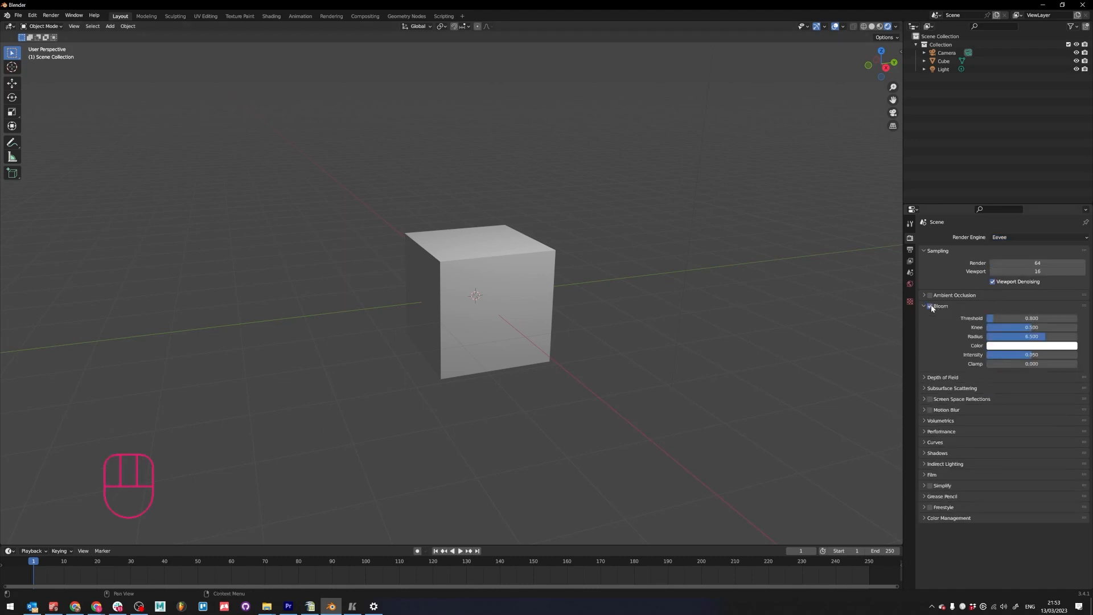
{"action": "left_click", "coordinate": [931, 306]}
{"action": "left_click", "coordinate": [930, 307]}
{"action": "left_click", "coordinate": [930, 306]}
{"action": "left_click", "coordinate": [937, 307]}
{"action": "left_click", "coordinate": [1018, 239]}
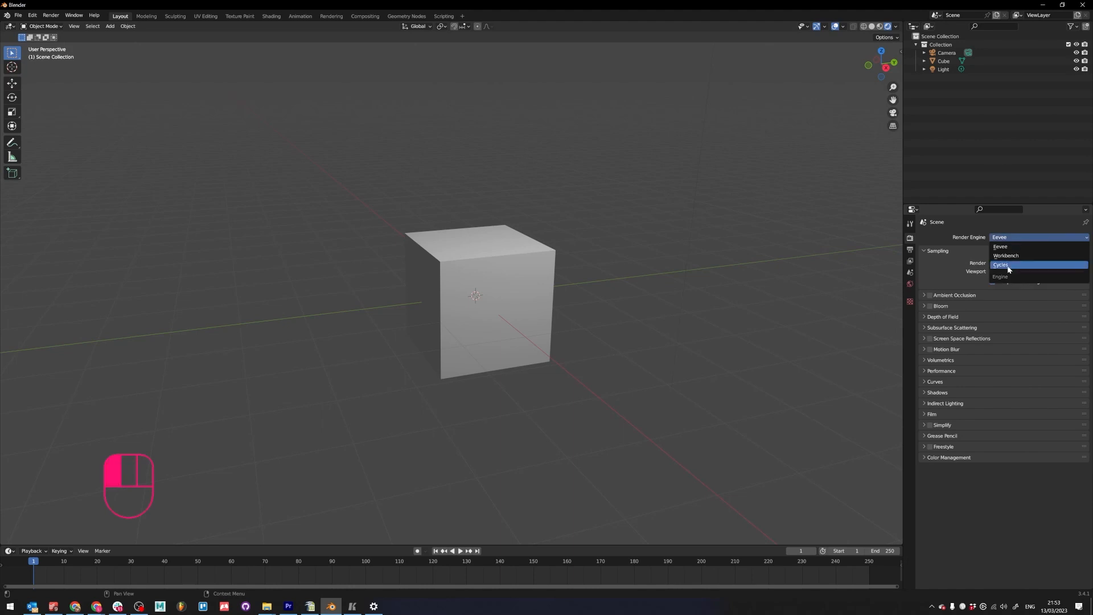
{"action": "left_click", "coordinate": [1009, 265]}
- Examine the output format settings, including the Frame Rate options and the Resolution X value, without changing them
{"action": "left_click", "coordinate": [910, 249]}
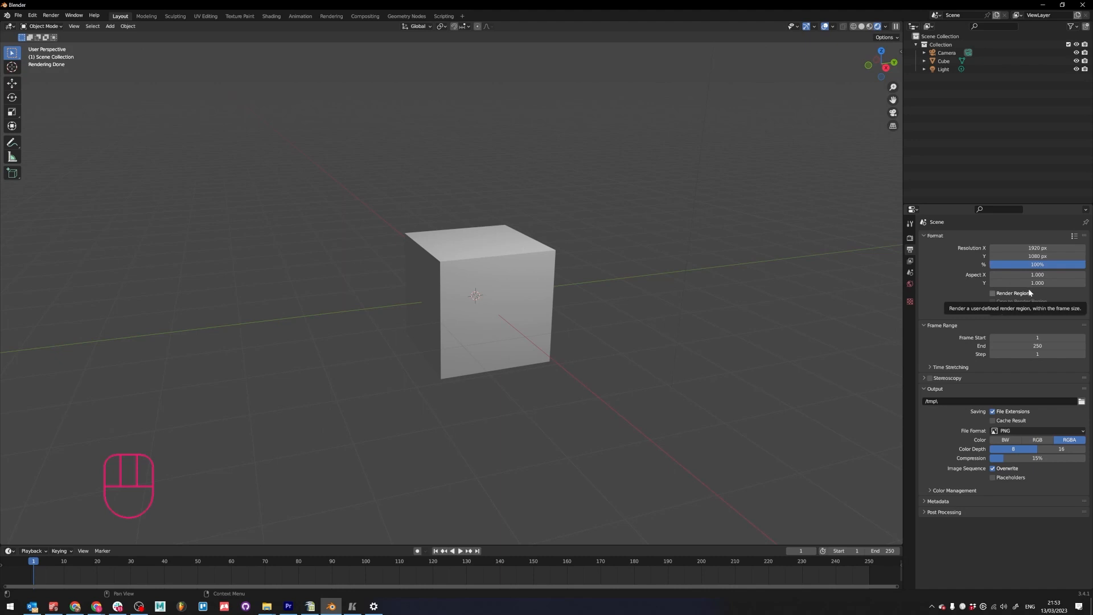
{"action": "left_click", "coordinate": [1036, 311]}
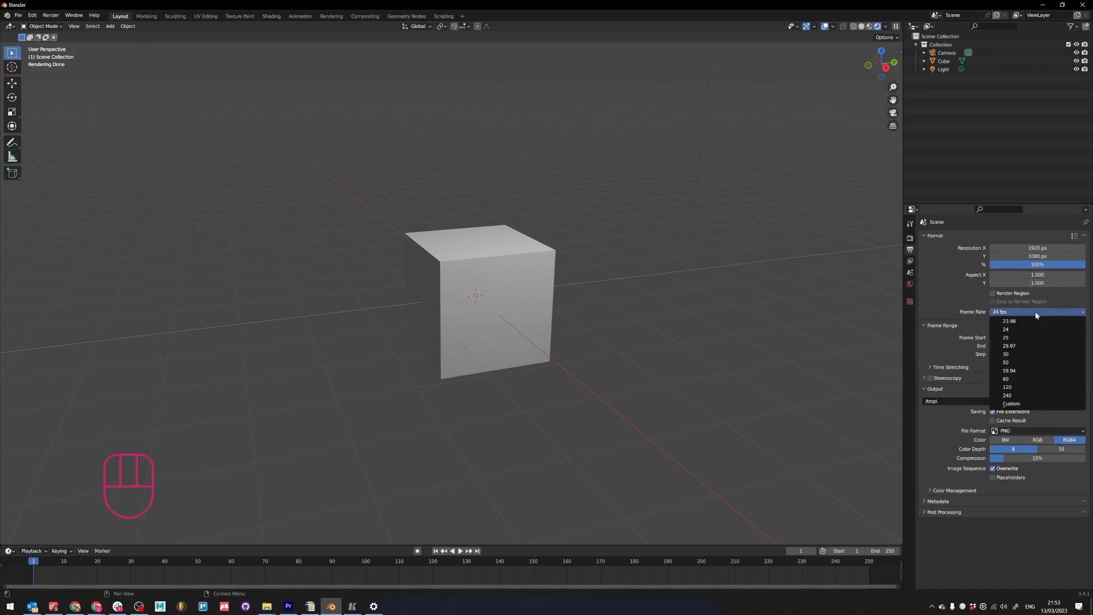
{"action": "left_click", "coordinate": [1035, 311]}
{"action": "left_click", "coordinate": [1047, 248]}
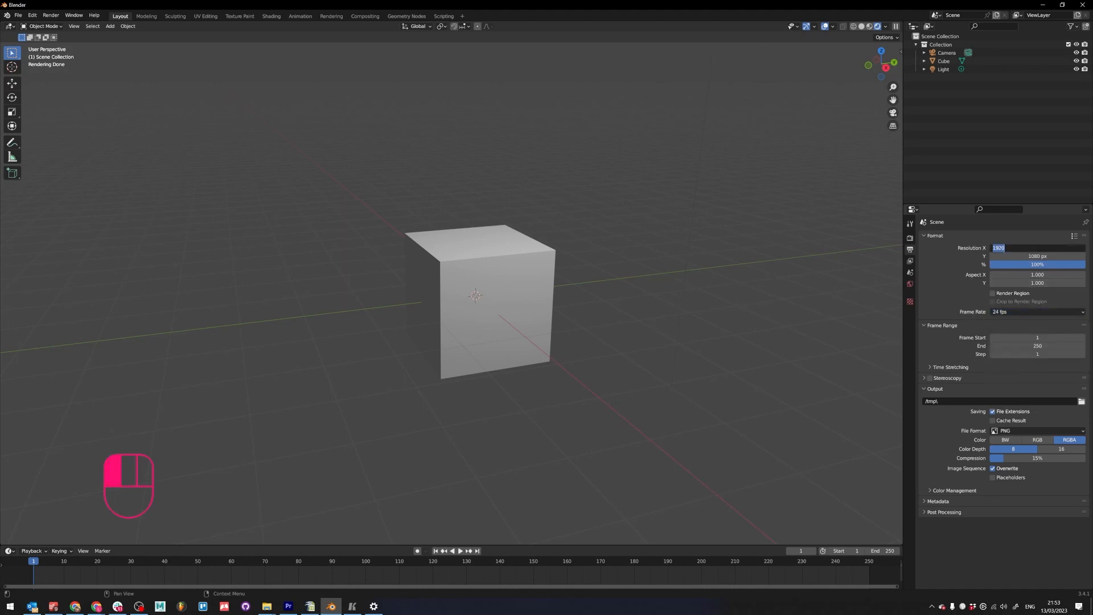
{"action": "left_click", "coordinate": [991, 275]}
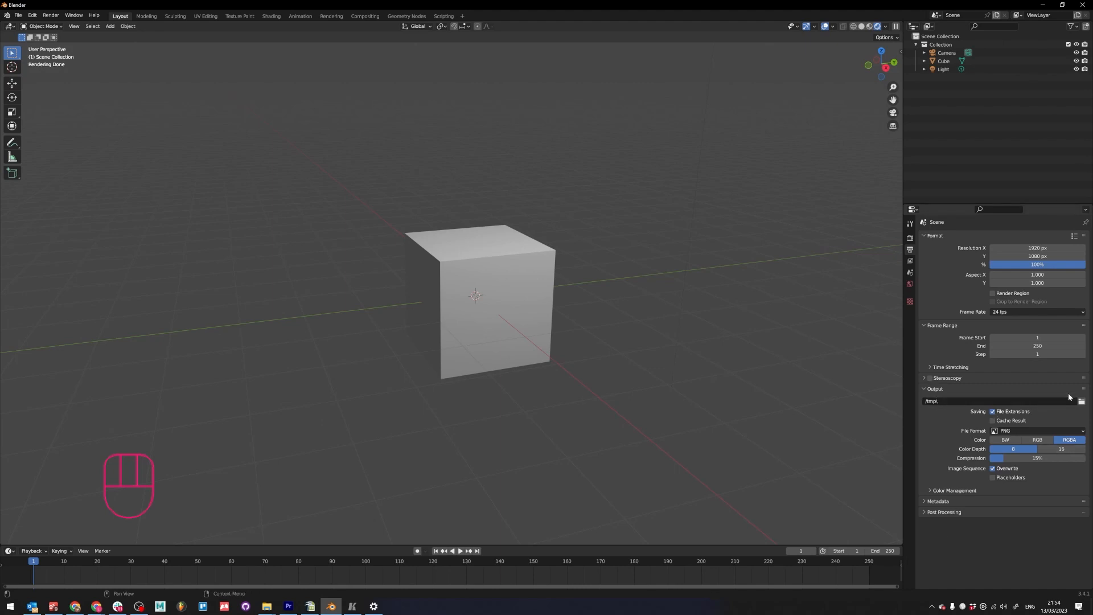
- Open and cancel the output folder browser, and view the available output file formats
{"action": "left_click", "coordinate": [1081, 402]}
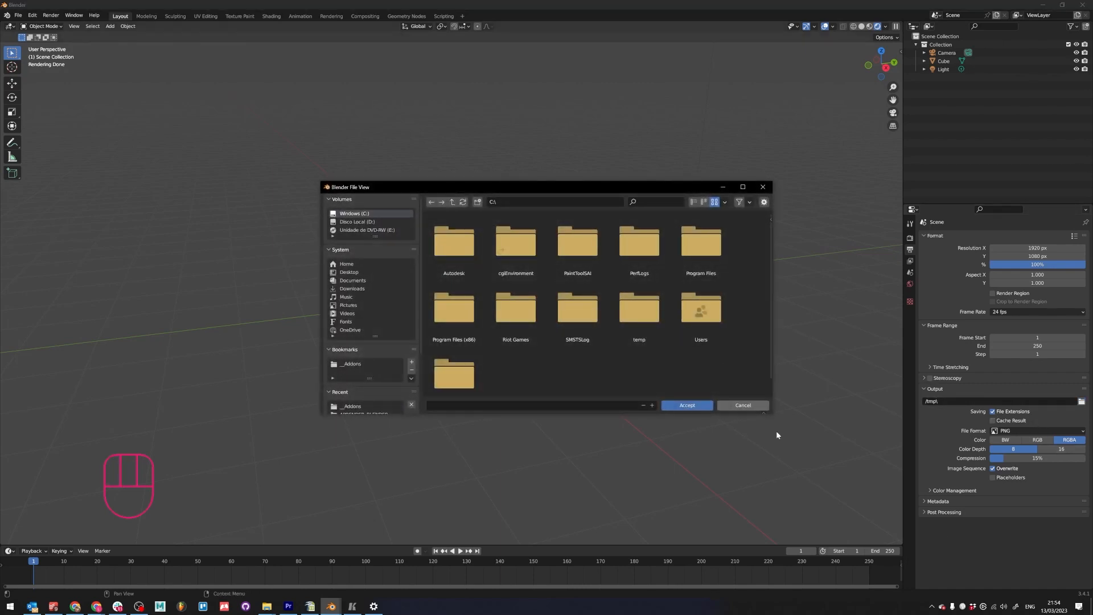
{"action": "left_click", "coordinate": [743, 405]}
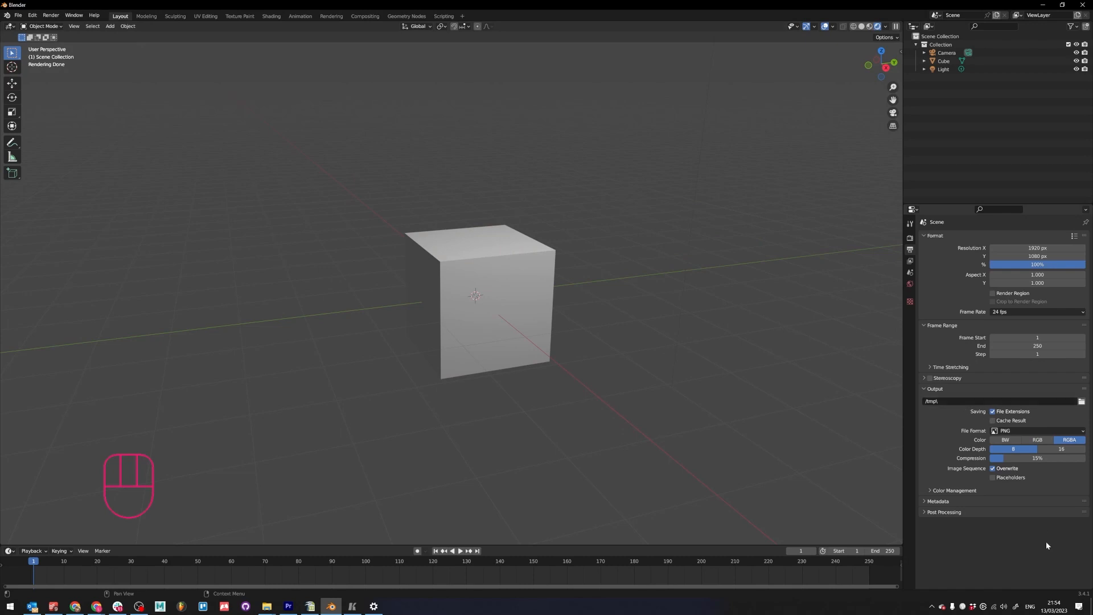
{"action": "left_click", "coordinate": [1002, 432]}
{"action": "left_click", "coordinate": [1013, 430]}
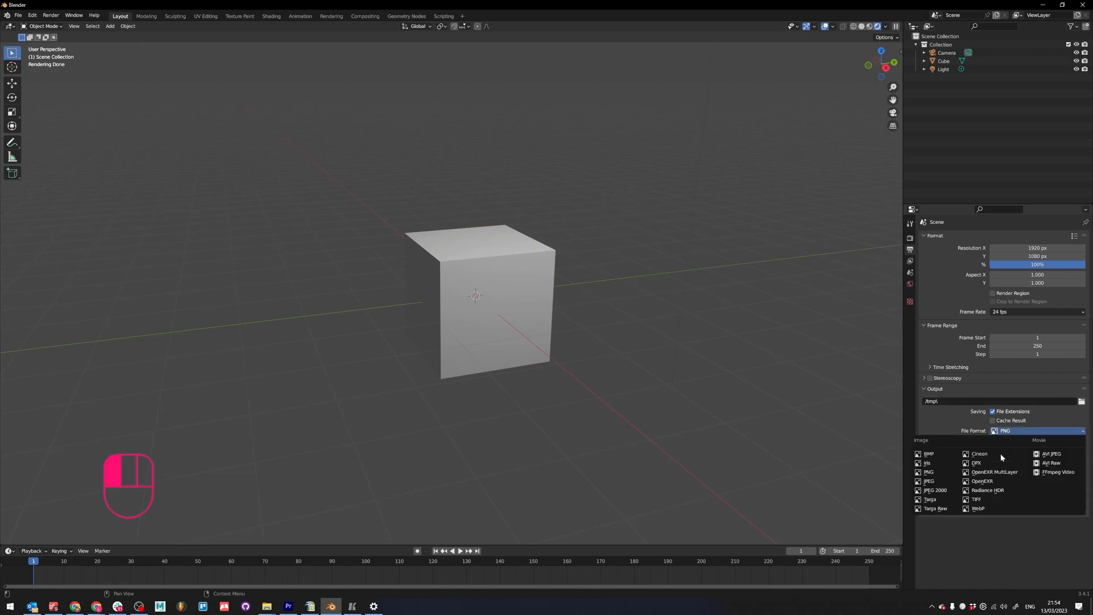
- Review the View Layer render passes and the Scene's Units and Gravity settings
{"action": "left_click", "coordinate": [910, 261]}
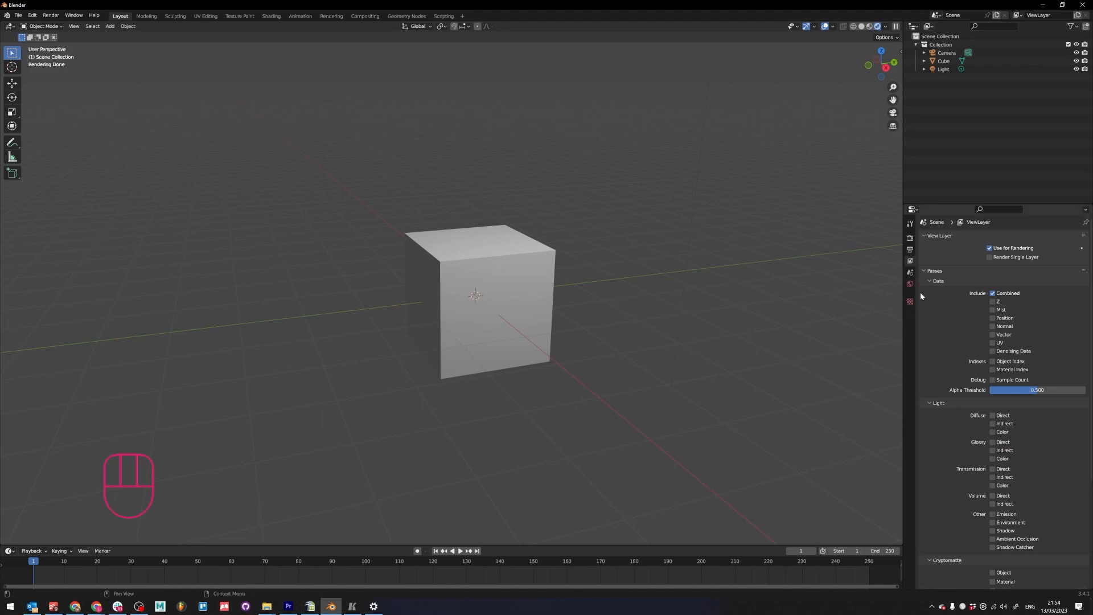
{"action": "scroll", "coordinate": [924, 274], "scroll_direction": "down", "scroll_amount": 5}
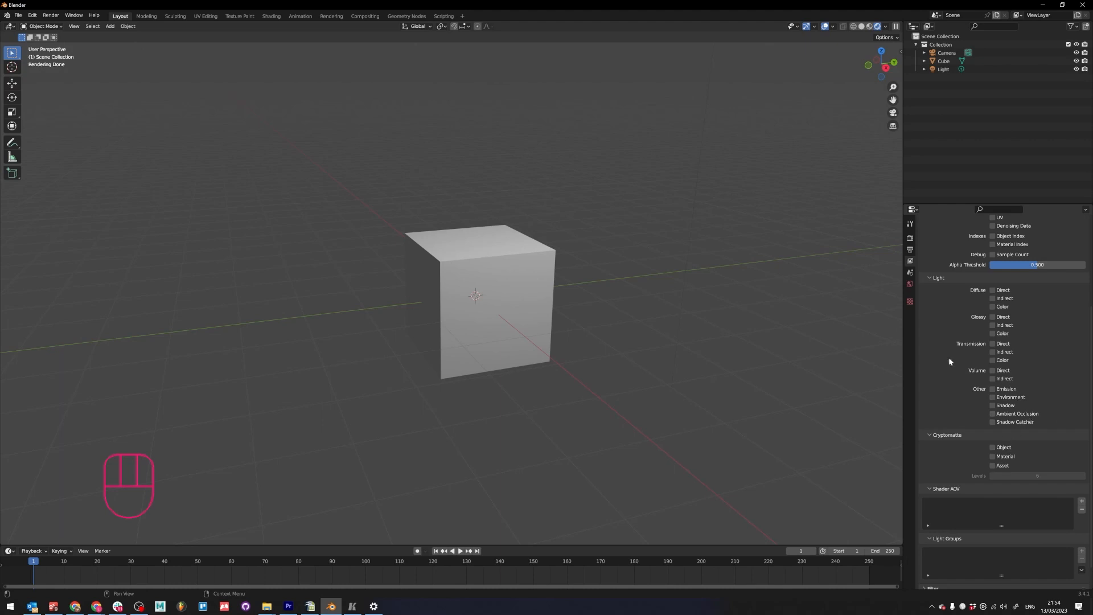
{"action": "left_click", "coordinate": [910, 272]}
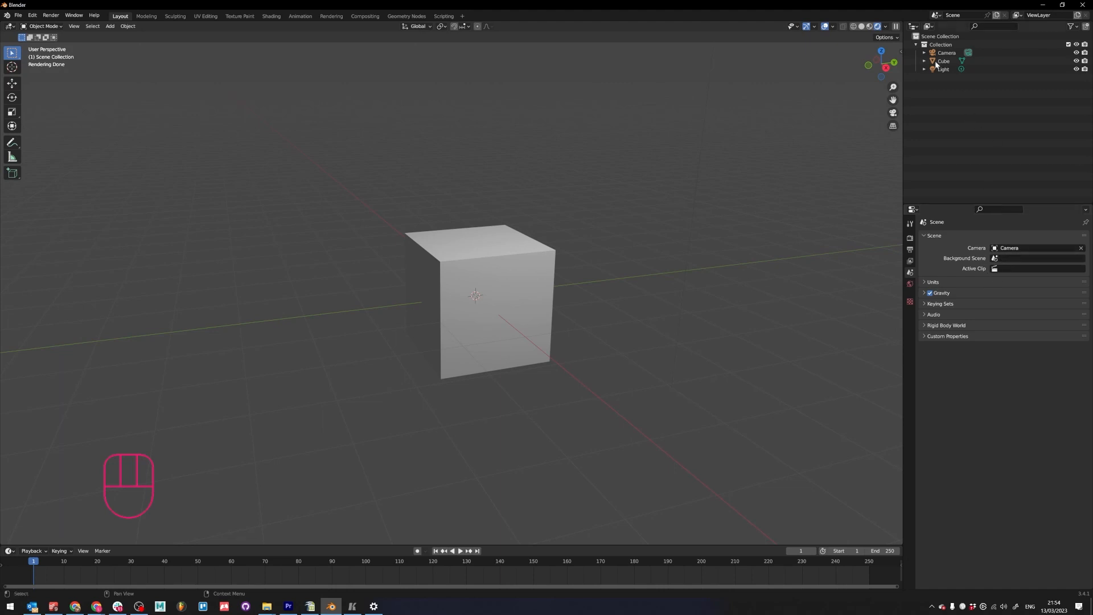
{"action": "left_click", "coordinate": [923, 292]}
{"action": "left_click", "coordinate": [934, 282]}
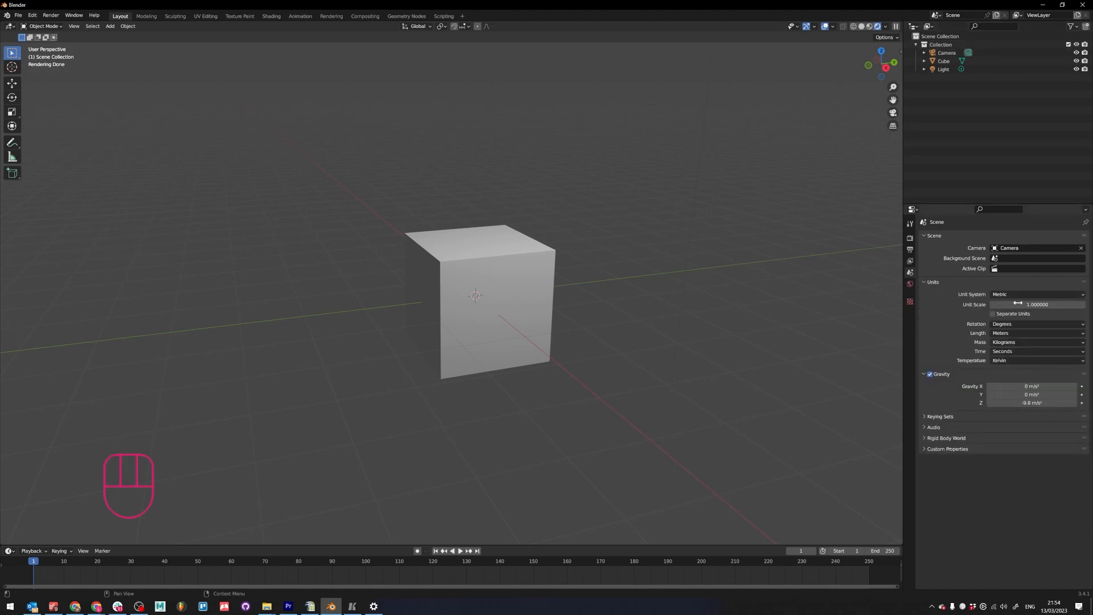
{"action": "left_click", "coordinate": [925, 283]}
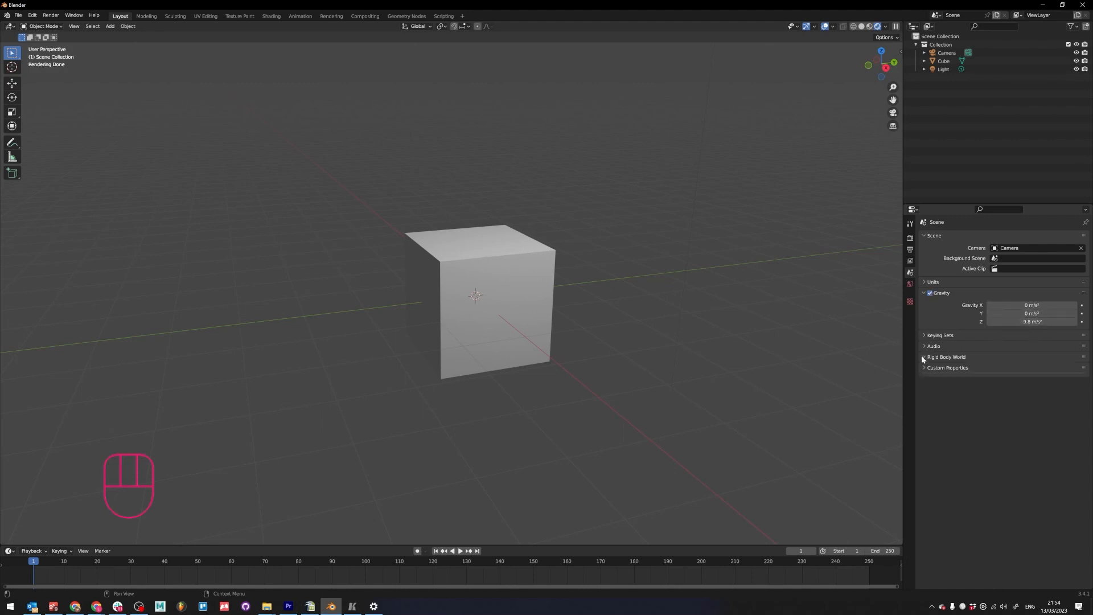
{"action": "left_click", "coordinate": [925, 293]}
- Examine the World background color picker, cancel any color change, and open the Texture properties
{"action": "left_click", "coordinate": [912, 285]}
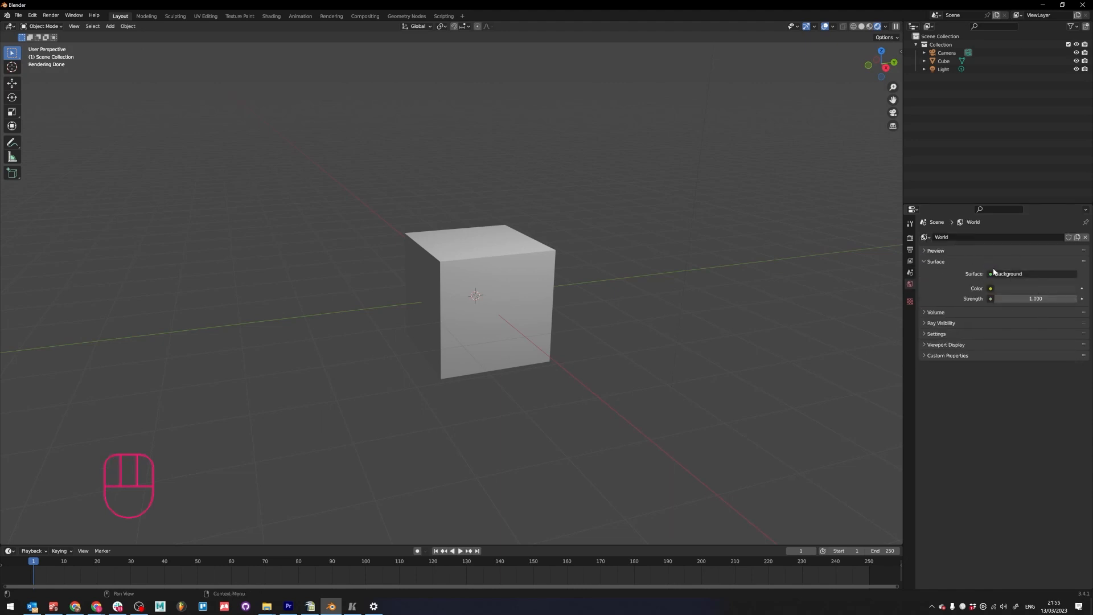
{"action": "left_click", "coordinate": [1003, 290]}
{"action": "left_click", "coordinate": [1026, 286]}
{"action": "left_click_drag", "start_coordinate": [1023, 186], "coordinate": [1011, 189]}
{"action": "key", "text": "Escape"}
{"action": "left_click", "coordinate": [989, 289]}
{"action": "left_click", "coordinate": [910, 301]}
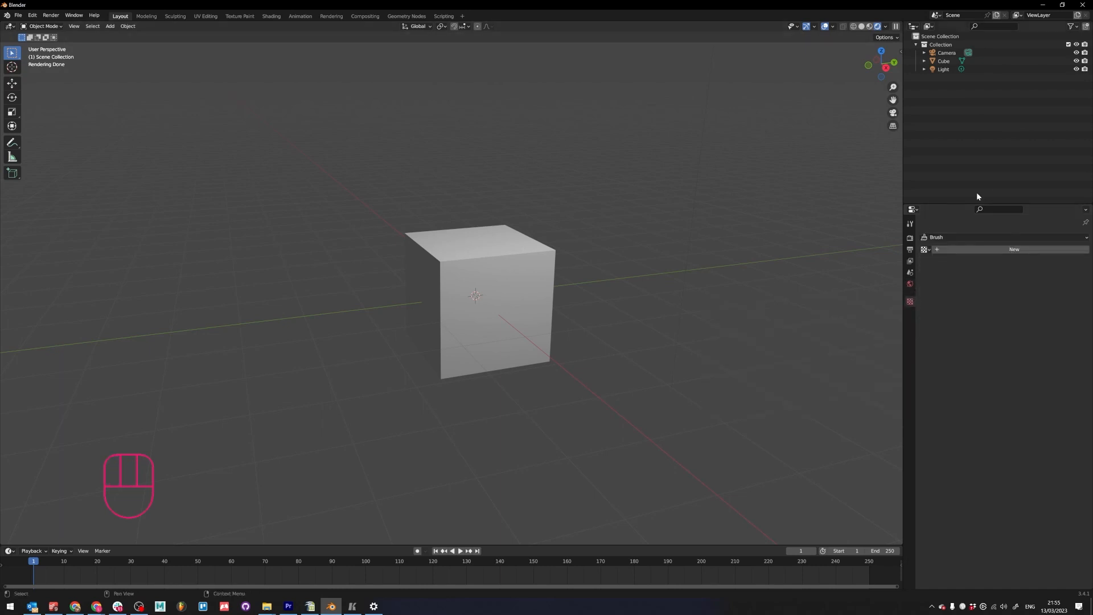
- Select the cube, return the viewport to Solid shading, and clear the selection
{"action": "left_click", "coordinate": [521, 323]}
{"action": "key", "text": "z"}
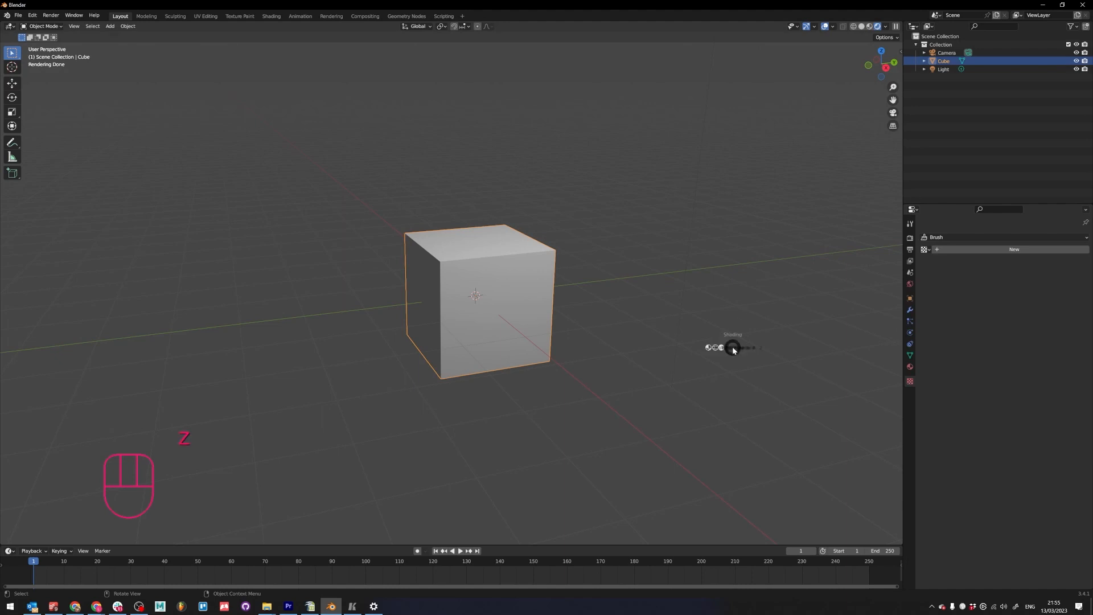
{"action": "left_click", "coordinate": [817, 350]}
{"action": "scroll", "coordinate": [574, 321], "scroll_direction": "down", "scroll_amount": 4}
{"action": "left_click_drag", "start_coordinate": [402, 205], "coordinate": [323, 273]}
{"action": "key", "text": "ctrl+i"}
{"action": "left_click", "coordinate": [463, 208]}
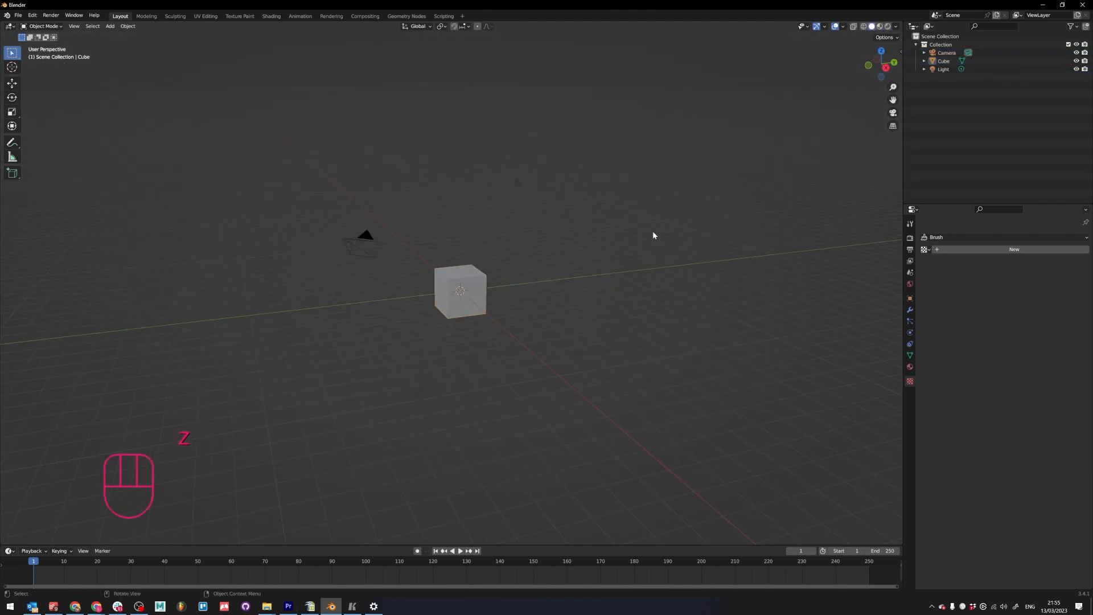
- Select the cube and look through its Object, Modifier and Particle properties
{"action": "left_click", "coordinate": [449, 278]}
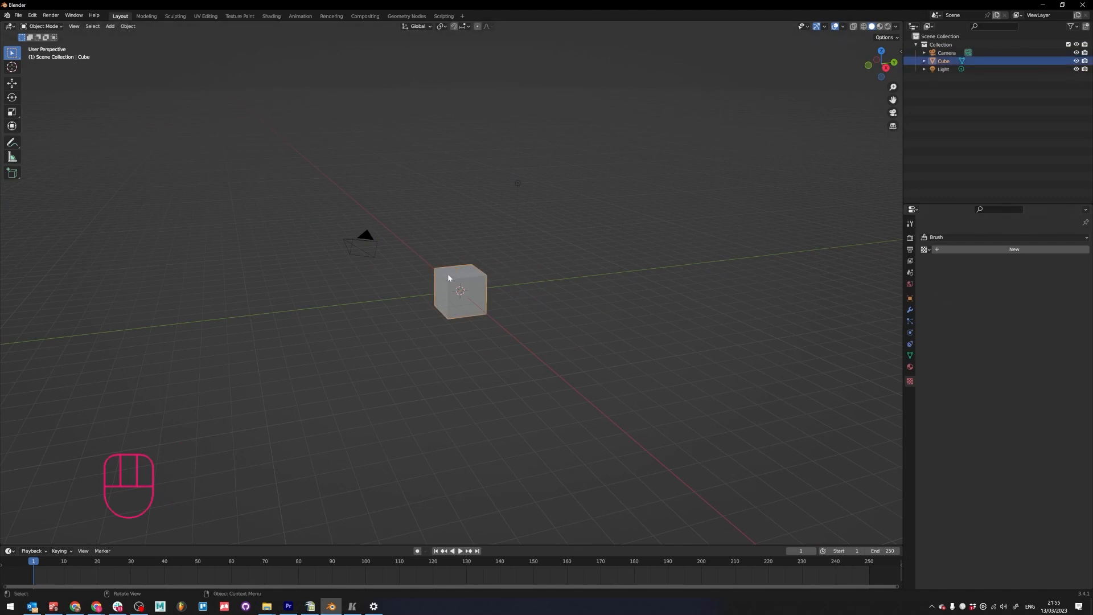
{"action": "left_click", "coordinate": [879, 312]}
{"action": "left_click", "coordinate": [468, 270]}
{"action": "left_click", "coordinate": [910, 299]}
{"action": "left_click", "coordinate": [910, 310]}
{"action": "left_click", "coordinate": [910, 321]}
{"action": "left_click", "coordinate": [910, 300]}
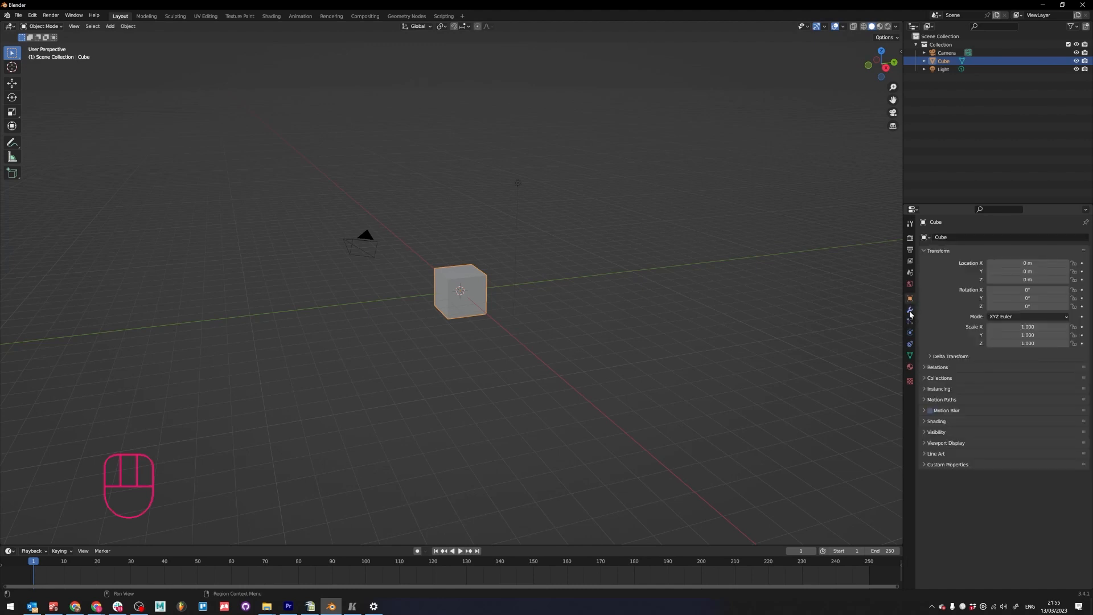
- Open the cube's Modifier properties and examine the list of available modifiers without adding any
{"action": "left_click", "coordinate": [910, 311]}
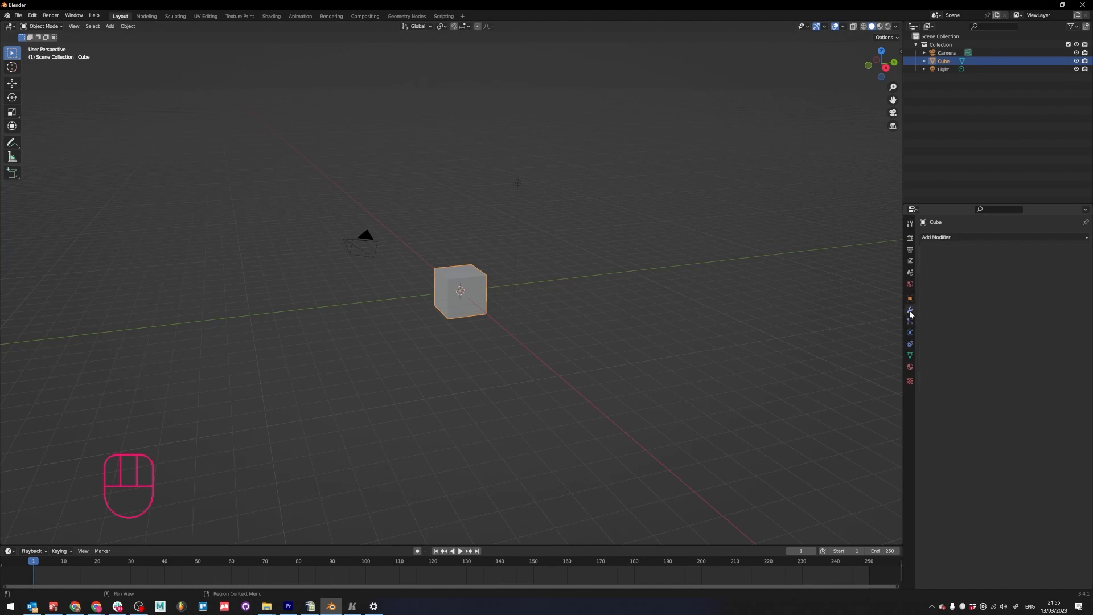
{"action": "left_click", "coordinate": [950, 238]}
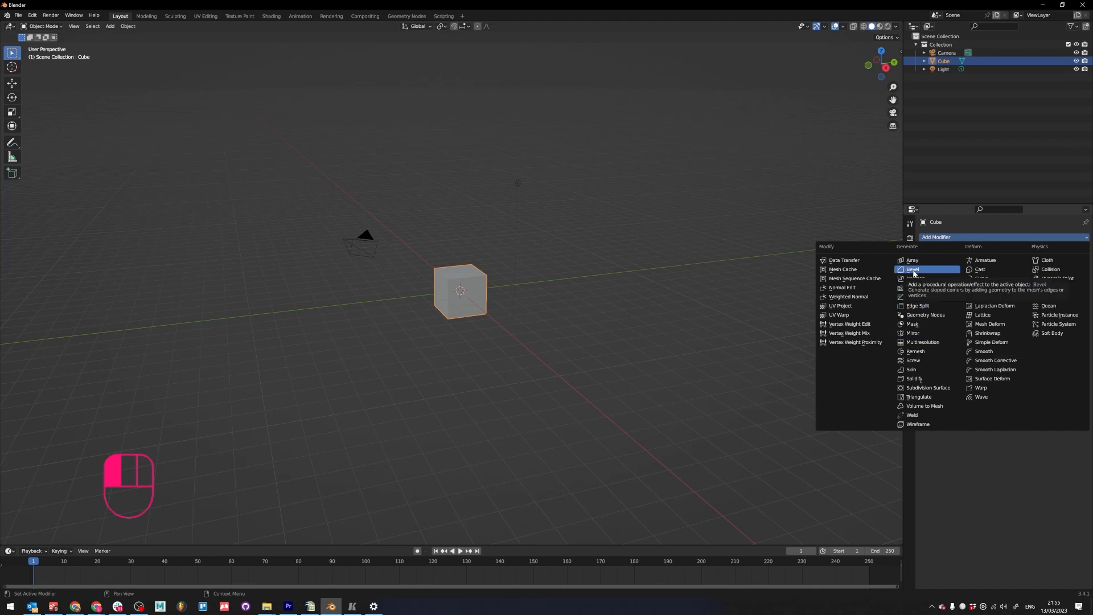
{"action": "left_click_drag", "start_coordinate": [914, 276], "coordinate": [1019, 476]}
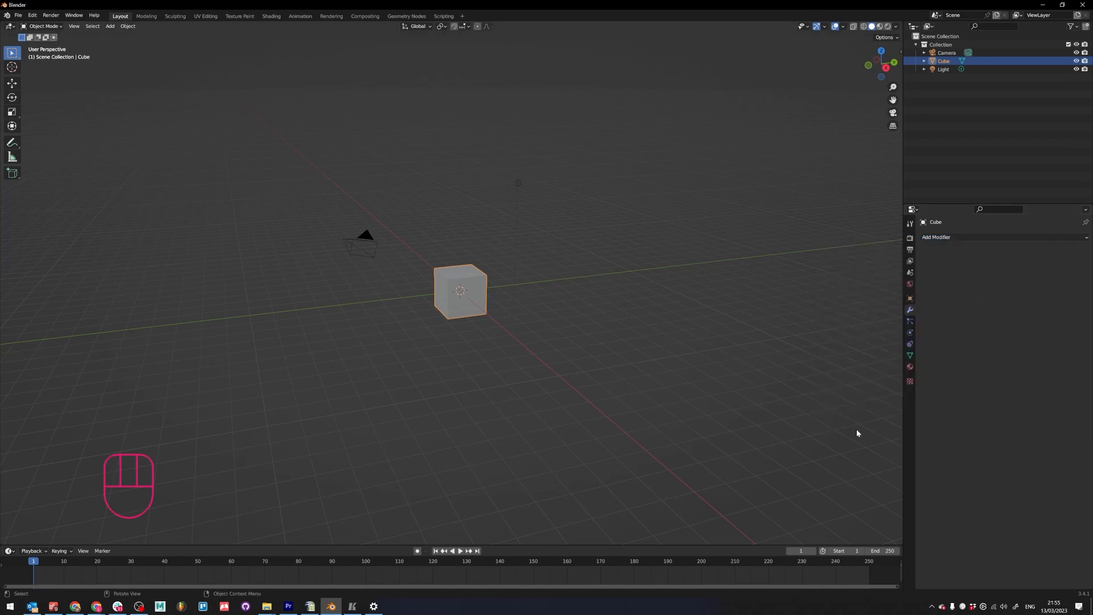
{"action": "left_click_drag", "start_coordinate": [968, 234], "coordinate": [1011, 319]}
{"action": "left_click", "coordinate": [979, 238]}
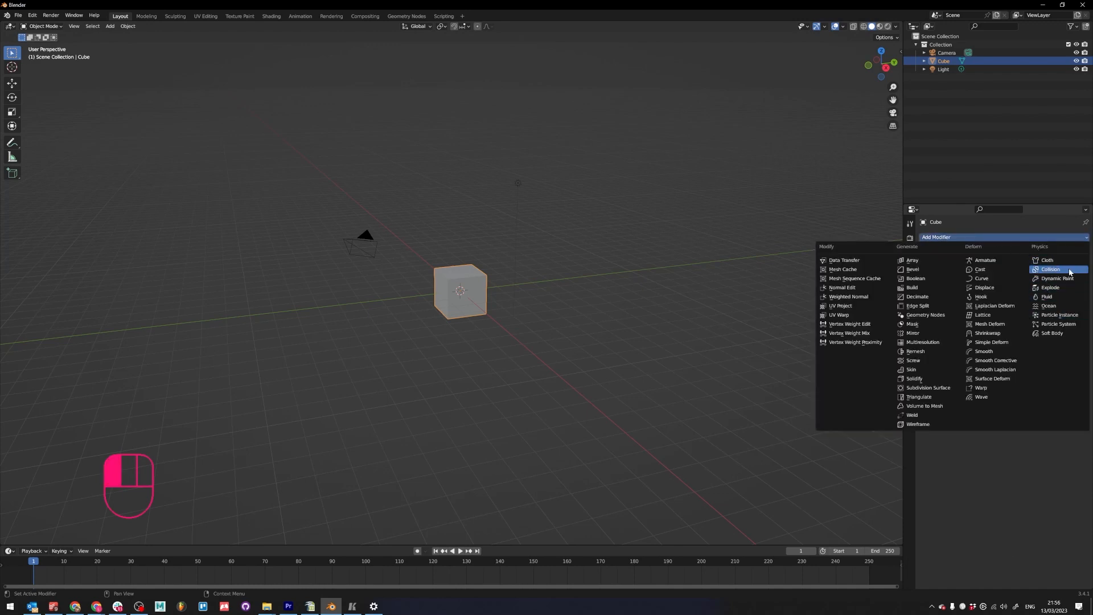
- Review the cube's Particle, Physics, Object Constraint and Object Data properties, including the list of available constraints
{"action": "left_click", "coordinate": [910, 322]}
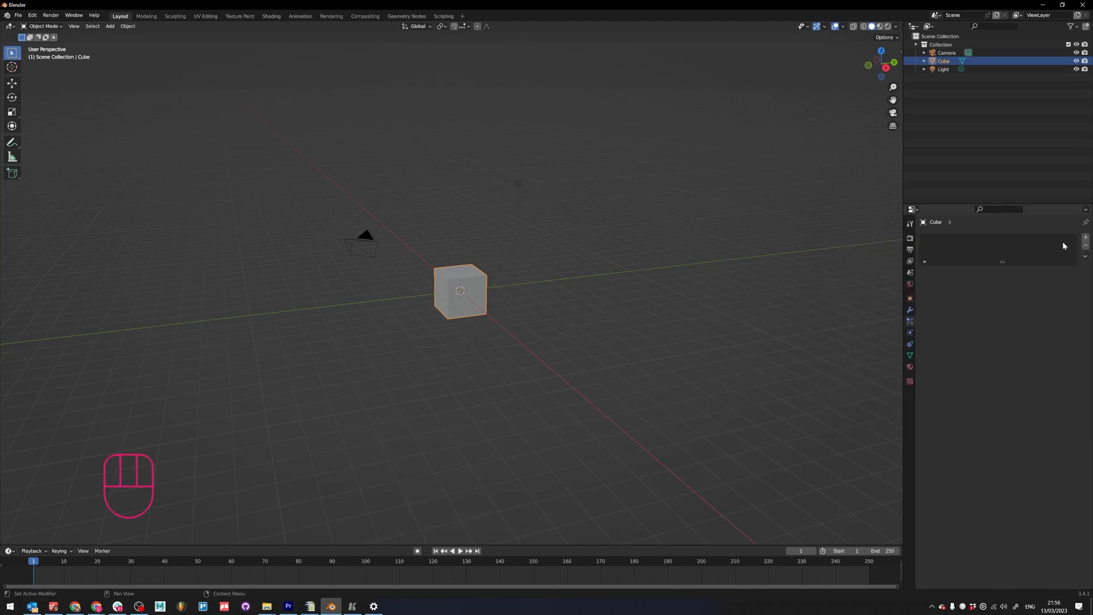
{"action": "left_click", "coordinate": [911, 333]}
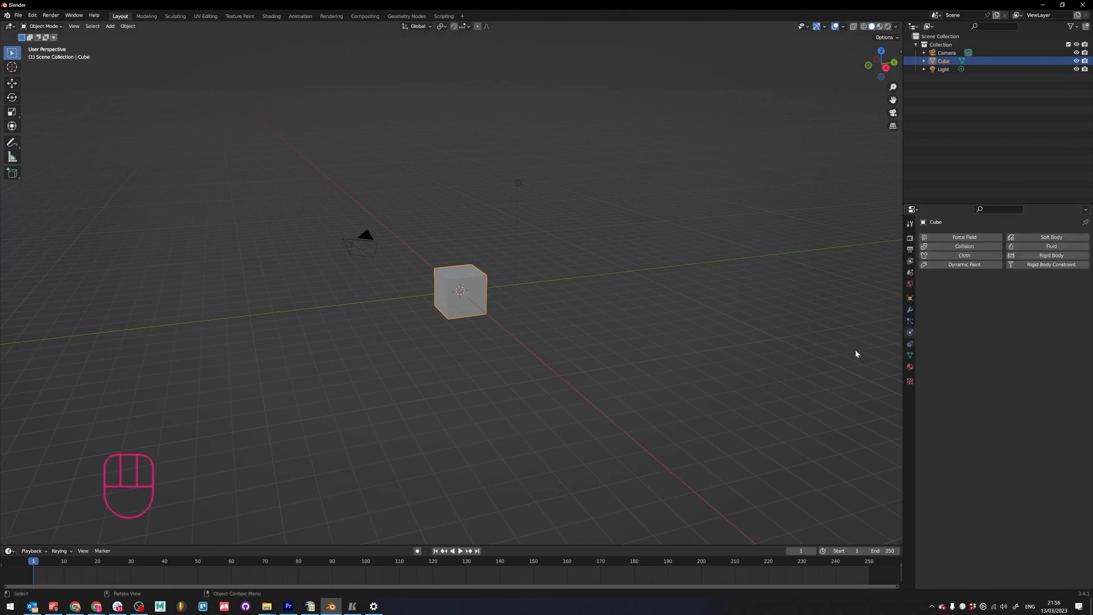
{"action": "left_click", "coordinate": [910, 345]}
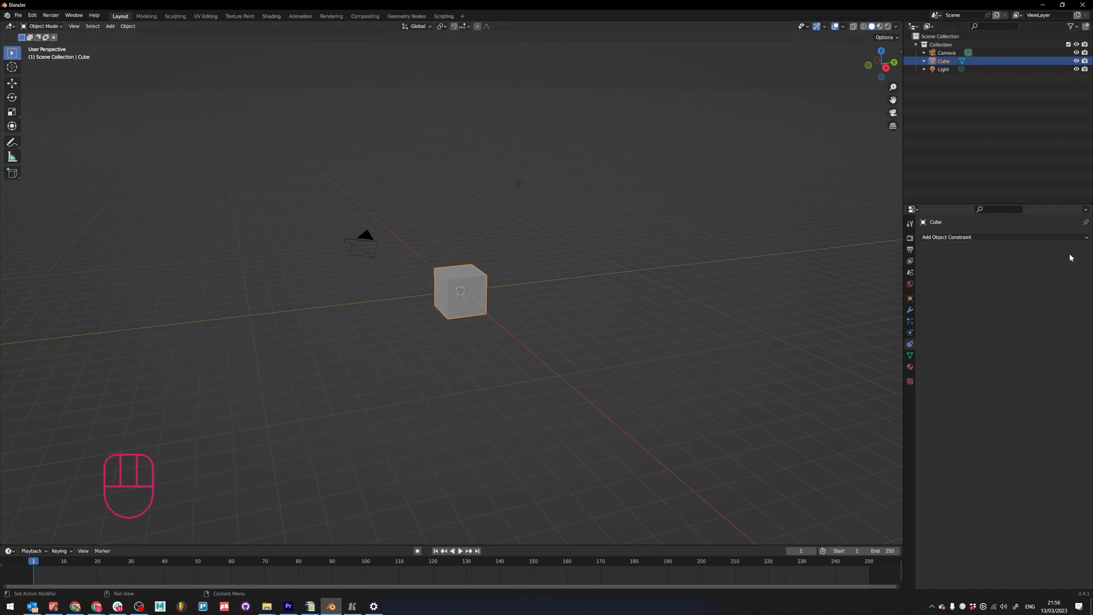
{"action": "left_click", "coordinate": [1031, 237]}
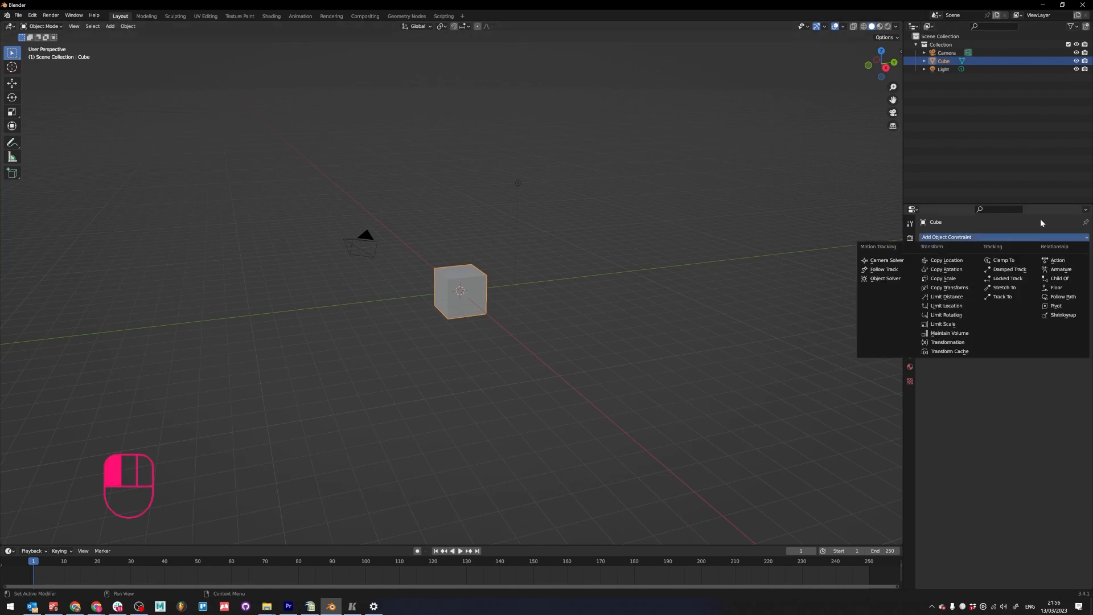
{"action": "left_click", "coordinate": [1039, 218]}
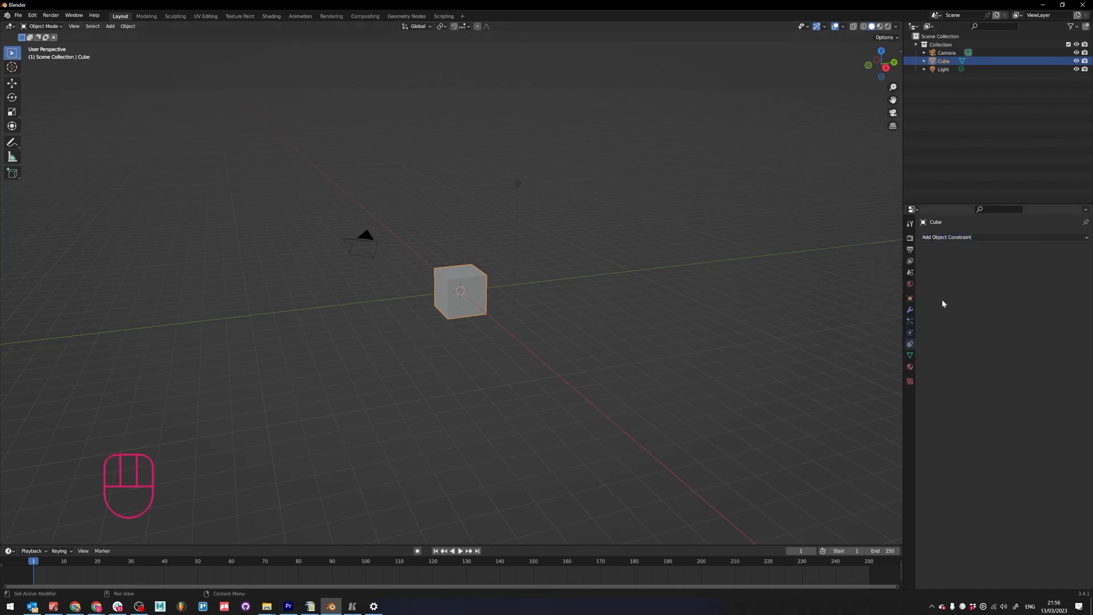
{"action": "left_click", "coordinate": [910, 355]}
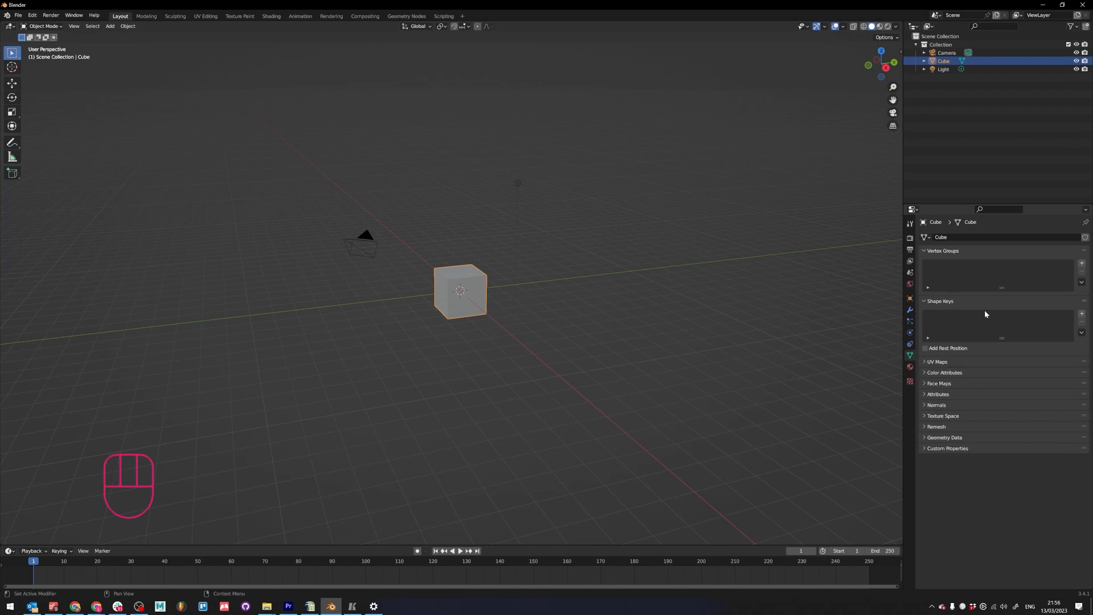
- Set the Base Color of the cube's material to cyan and display the viewport in Material Preview shading
{"action": "left_click", "coordinate": [911, 368]}
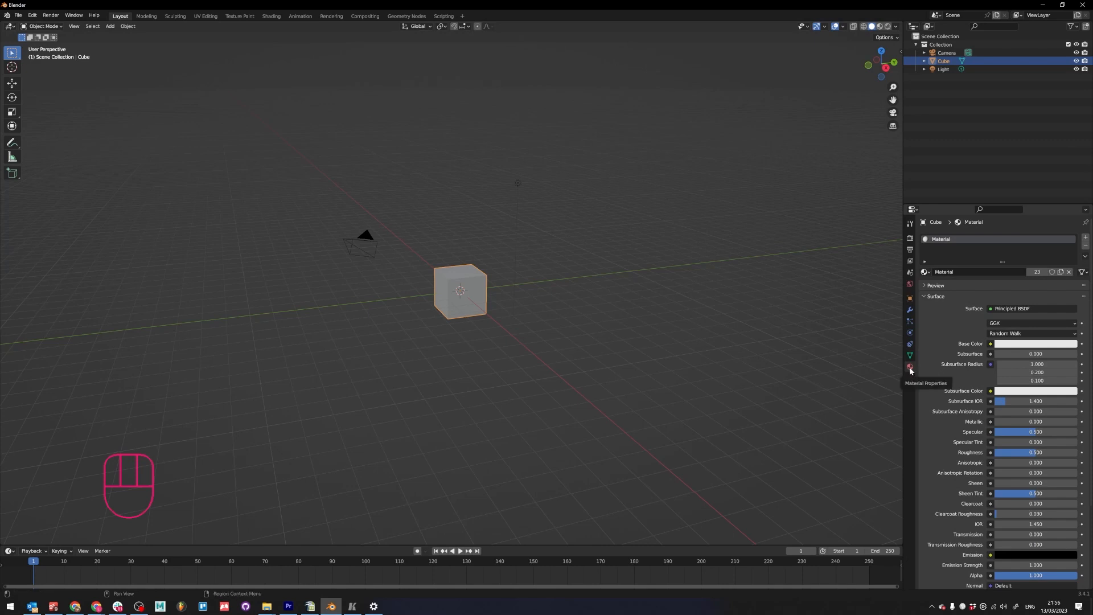
{"action": "left_click", "coordinate": [1067, 343]}
{"action": "left_click_drag", "start_coordinate": [1029, 231], "coordinate": [1036, 238]}
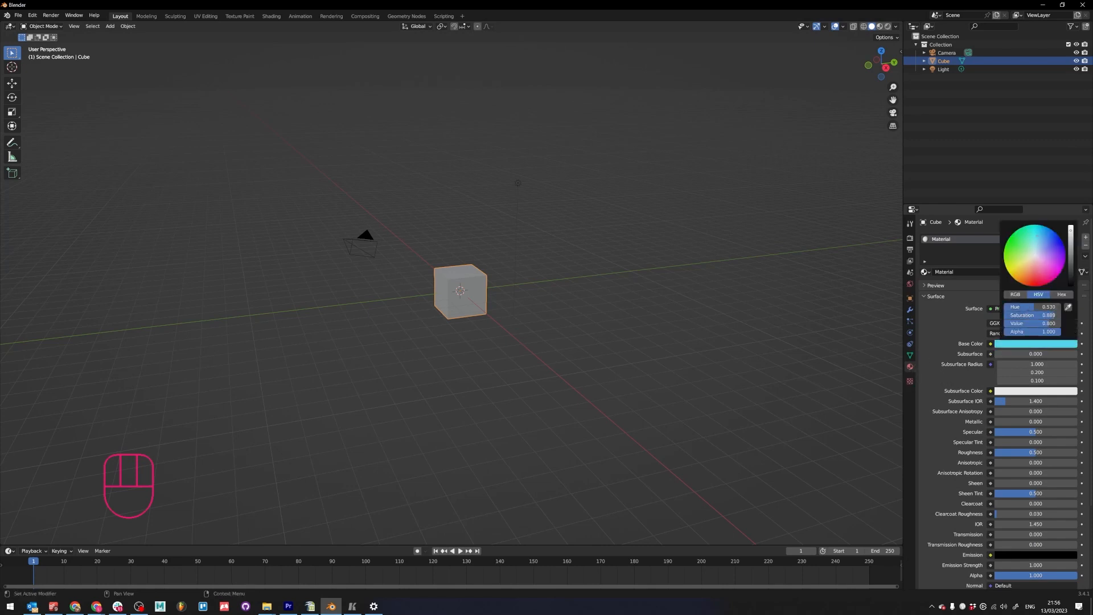
{"action": "left_click", "coordinate": [1061, 343]}
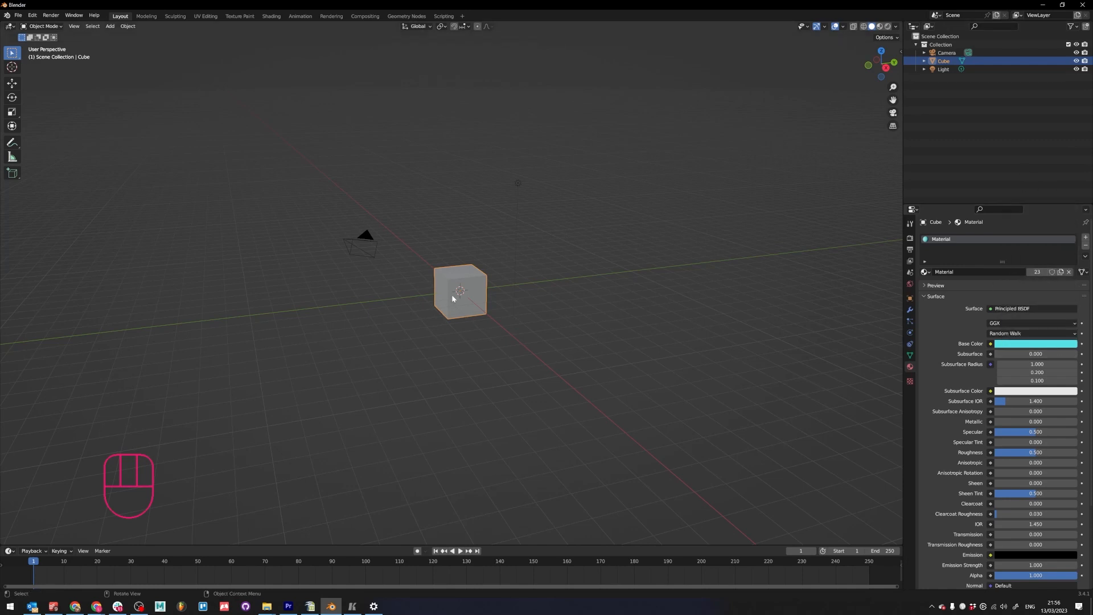
{"action": "key", "text": "z"}
{"action": "scroll", "coordinate": [445, 350], "scroll_direction": "up", "scroll_amount": 3}
- Change the material's Base Color to light purple and reset the color to its default
{"action": "left_click", "coordinate": [1016, 344]}
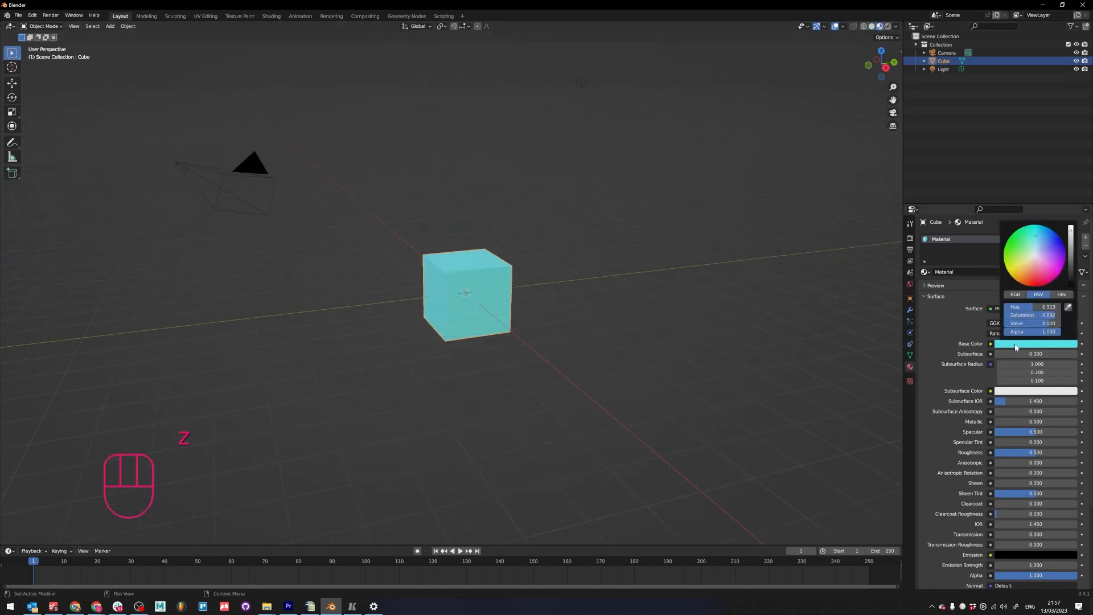
{"action": "left_click_drag", "start_coordinate": [1036, 236], "coordinate": [1071, 225]}
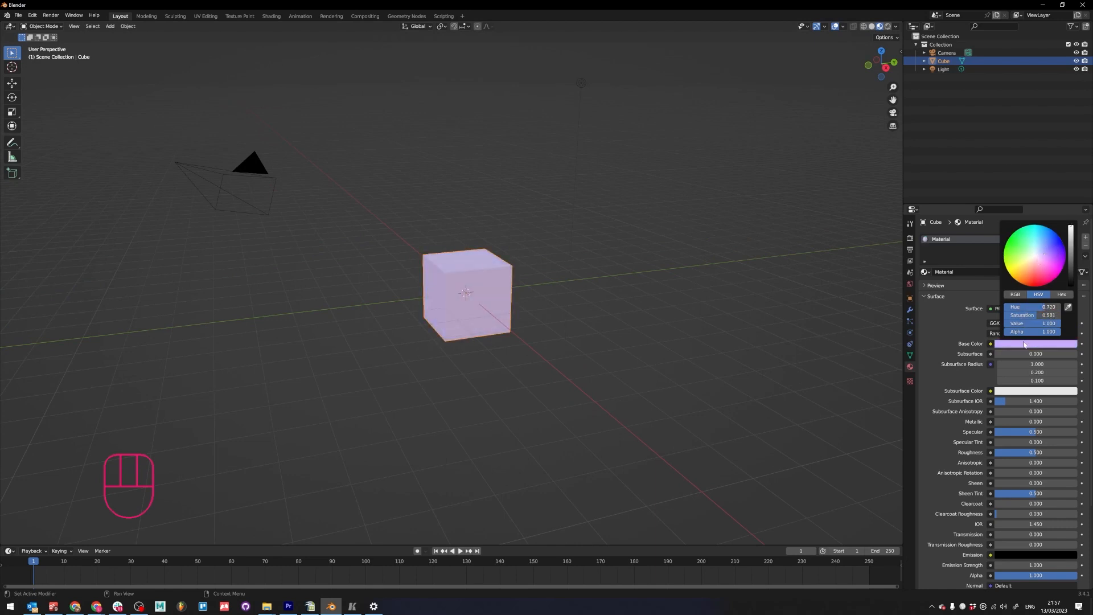
{"action": "key", "text": "BackSpace"}
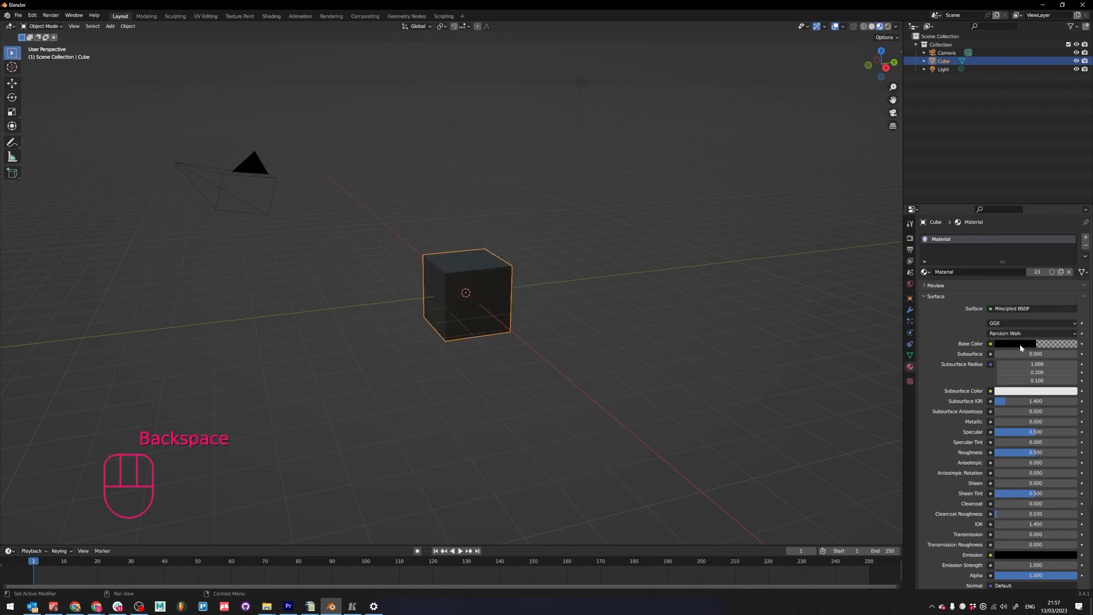
- Set the material's Base Color to white and return the viewport to Solid shading
{"action": "left_click", "coordinate": [1020, 348]}
{"action": "left_click_drag", "start_coordinate": [1070, 264], "coordinate": [1070, 224]}
{"action": "left_click", "coordinate": [1026, 345]}
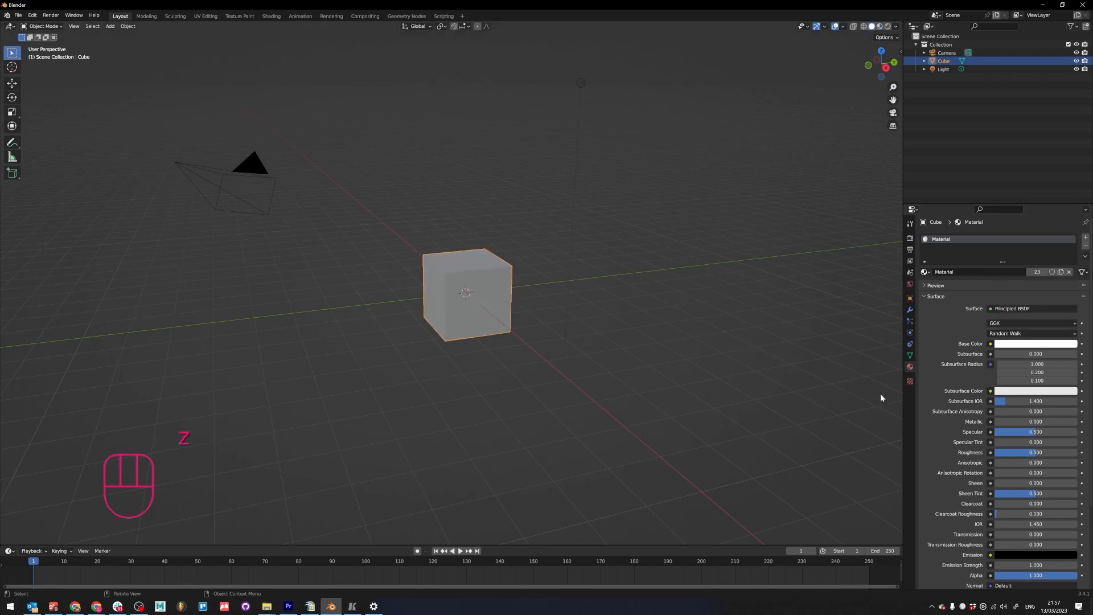
- Enlarge the timeline area and scrub the playhead to frame 18
{"action": "left_click_drag", "start_coordinate": [659, 545], "coordinate": [188, 428]}
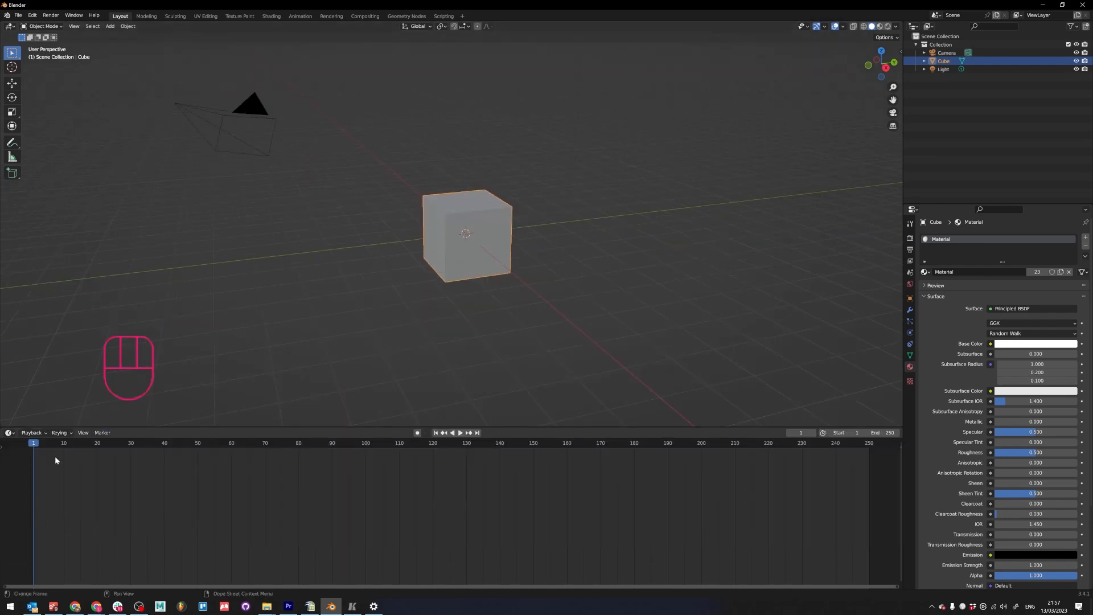
{"action": "left_click_drag", "start_coordinate": [55, 460], "coordinate": [22, 526]}
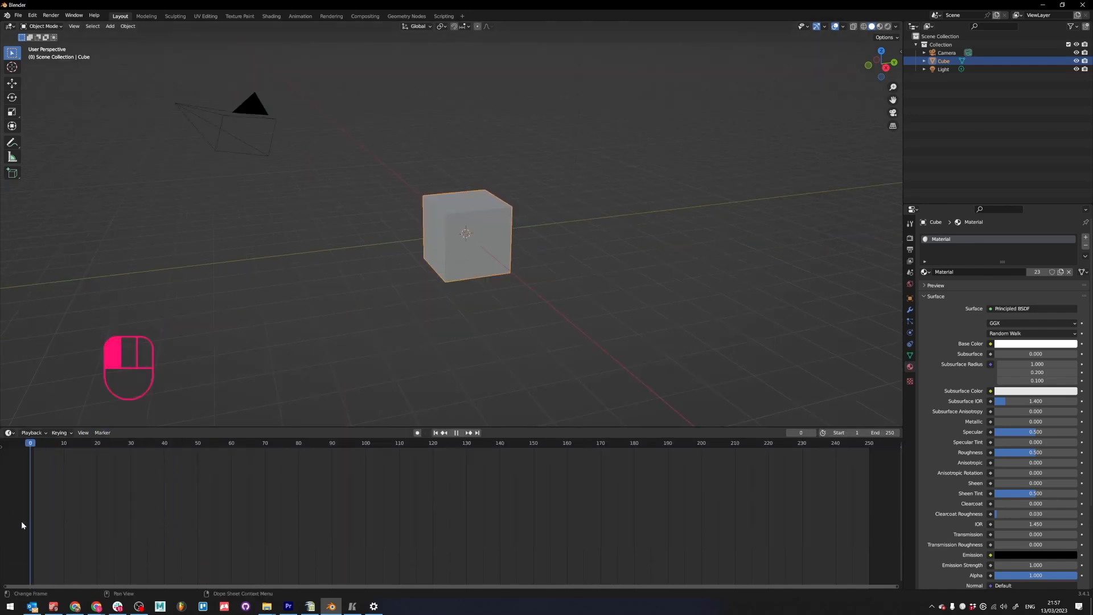
{"action": "mouse_move", "coordinate": [94, 446]}
{"action": "left_mouse_down"}
{"action": "mouse_move", "coordinate": [541, 455]}
{"action": "mouse_move", "coordinate": [91, 453]}
{"action": "left_mouse_up"}
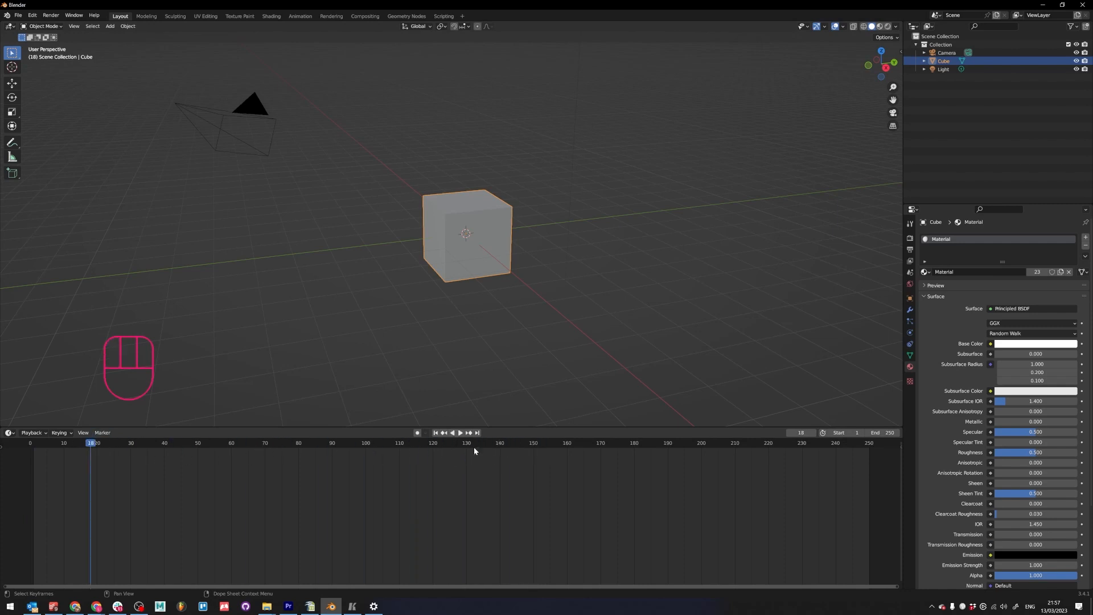
- Play and stop the animation, try the jump to the end frame, and scrub the playhead to frame 0
{"action": "left_click", "coordinate": [460, 433]}
{"action": "left_click", "coordinate": [461, 433]}
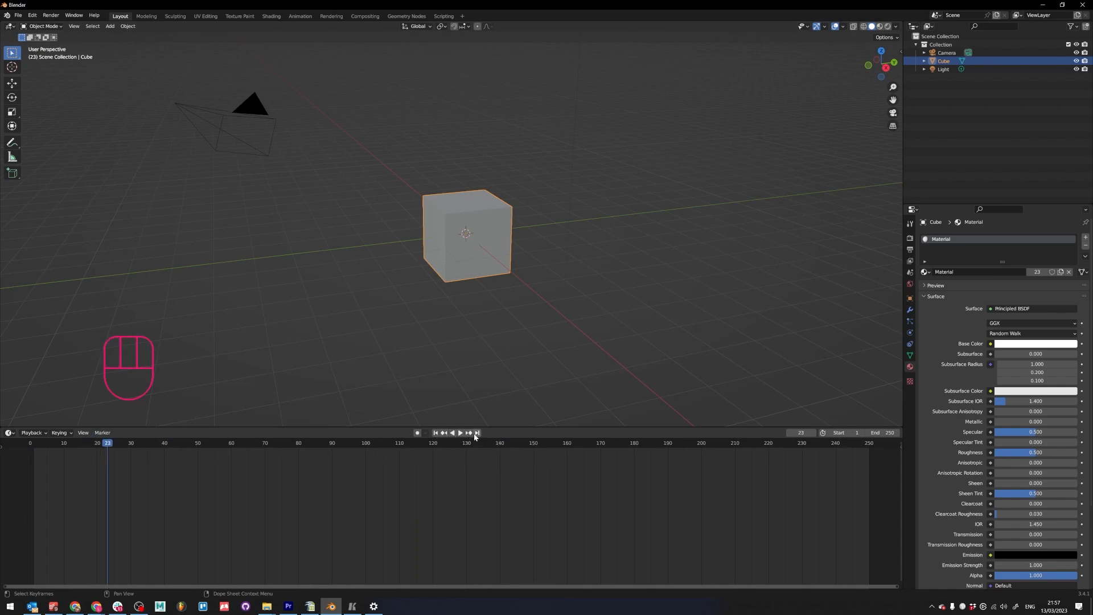
{"action": "left_click", "coordinate": [477, 433]}
{"action": "left_click_drag", "start_coordinate": [473, 444], "coordinate": [329, 445]}
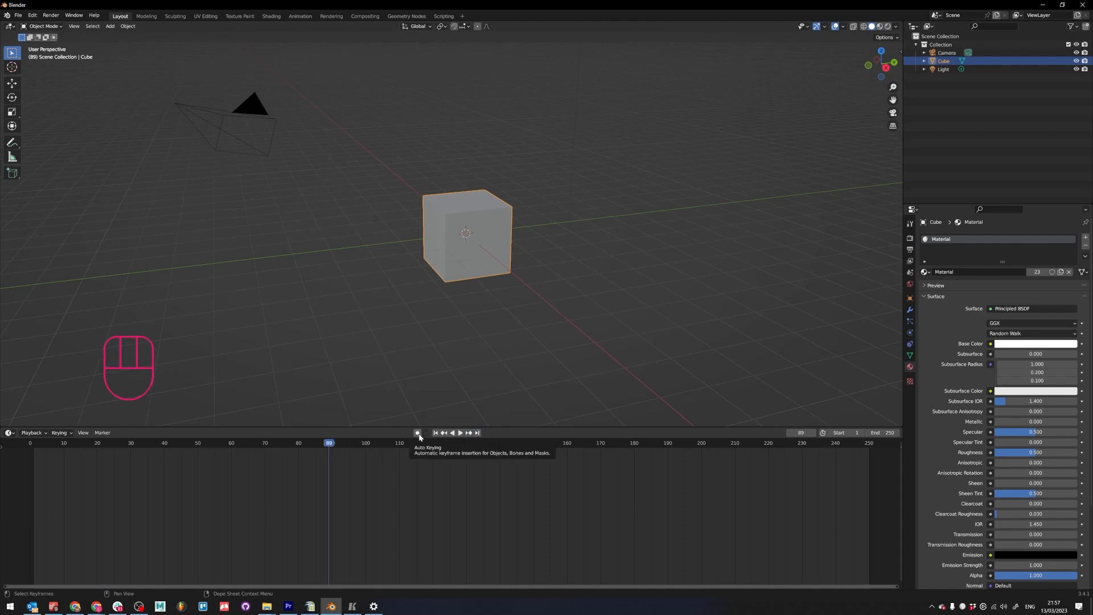
{"action": "left_click_drag", "start_coordinate": [414, 443], "coordinate": [854, 479]}
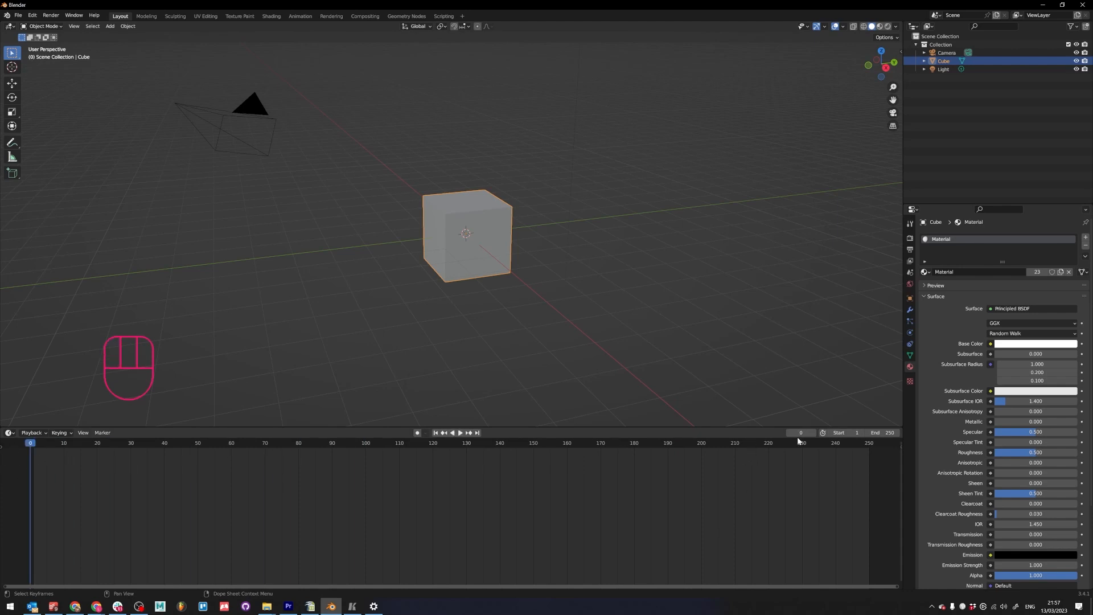
- Try changing the timeline's End frame and undo it, and reduce the height of the timeline area
{"action": "left_click_drag", "start_coordinate": [886, 433], "coordinate": [837, 433]}
{"action": "key", "text": "ctrl+z"}
{"action": "left_click_drag", "start_coordinate": [171, 428], "coordinate": [788, 505]}
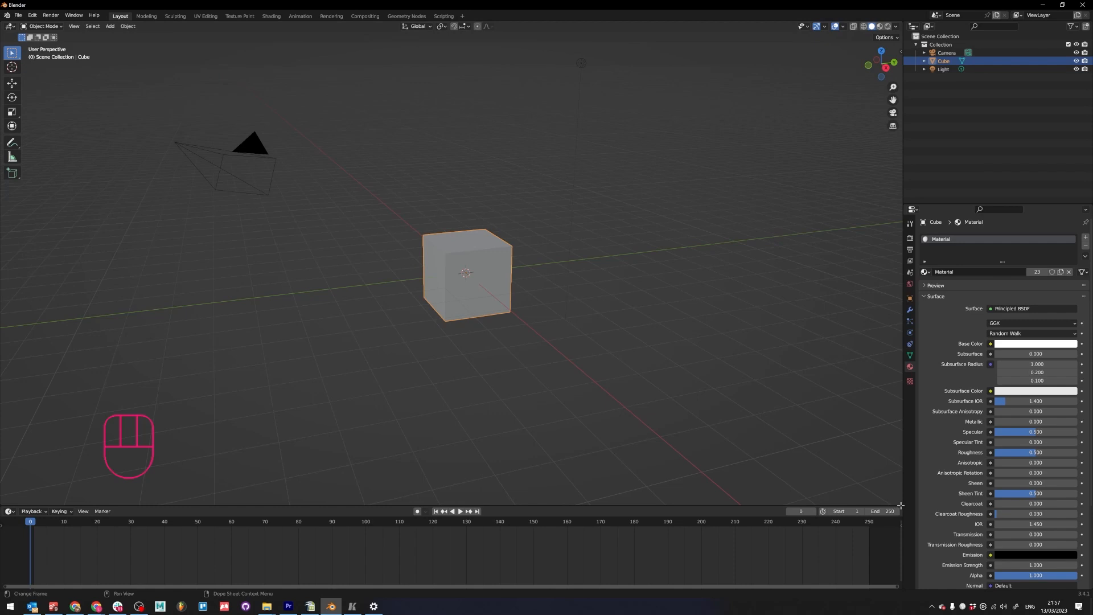
- Split the 3D viewport vertically into two areas near its middle
{"action": "mouse_move", "coordinate": [901, 506]}
{"action": "left_mouse_down"}
{"action": "mouse_move", "coordinate": [889, 496]}
{"action": "mouse_move", "coordinate": [900, 511]}
{"action": "left_mouse_up"}
{"action": "right_click", "coordinate": [900, 512]}
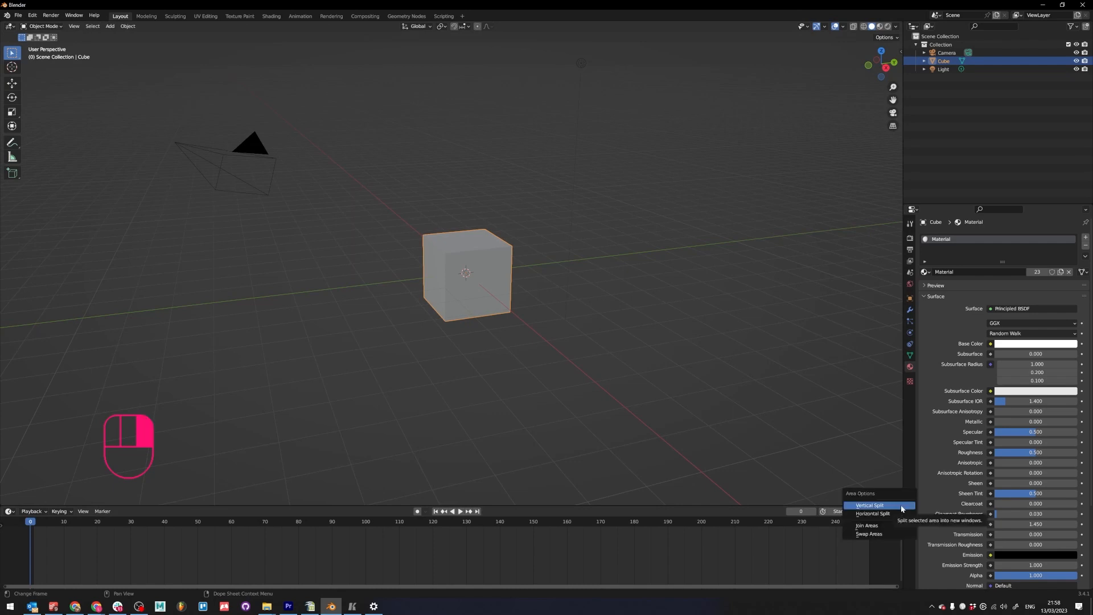
{"action": "left_click", "coordinate": [888, 506]}
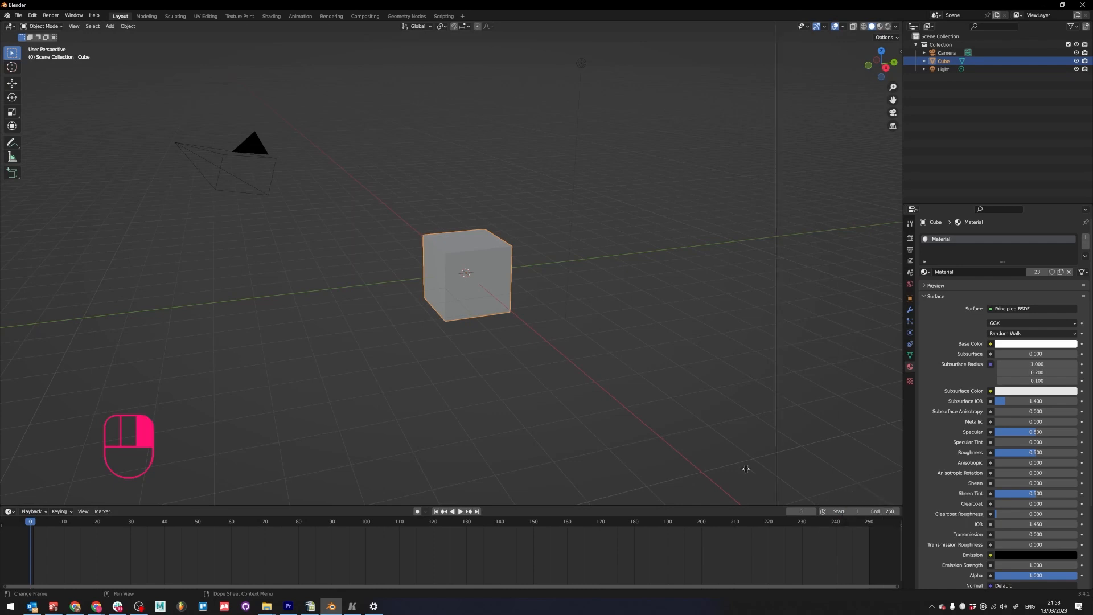
{"action": "left_click", "coordinate": [441, 334]}
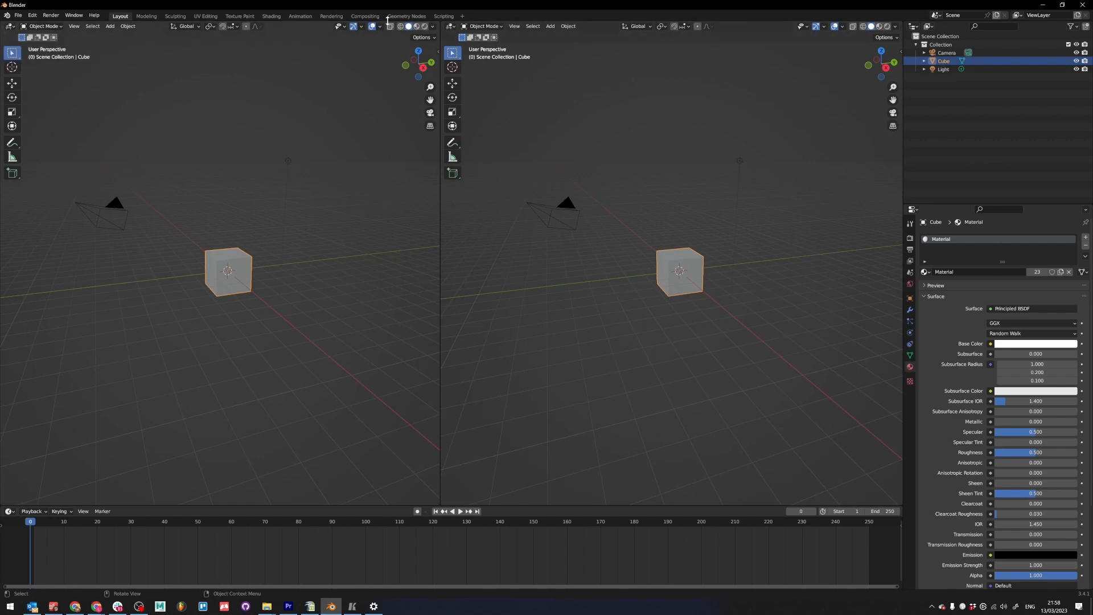
- View the available editor types and switch the first of the two viewports to the Shader Editor
{"action": "left_click", "coordinate": [914, 26]}
{"action": "left_click", "coordinate": [451, 27]}
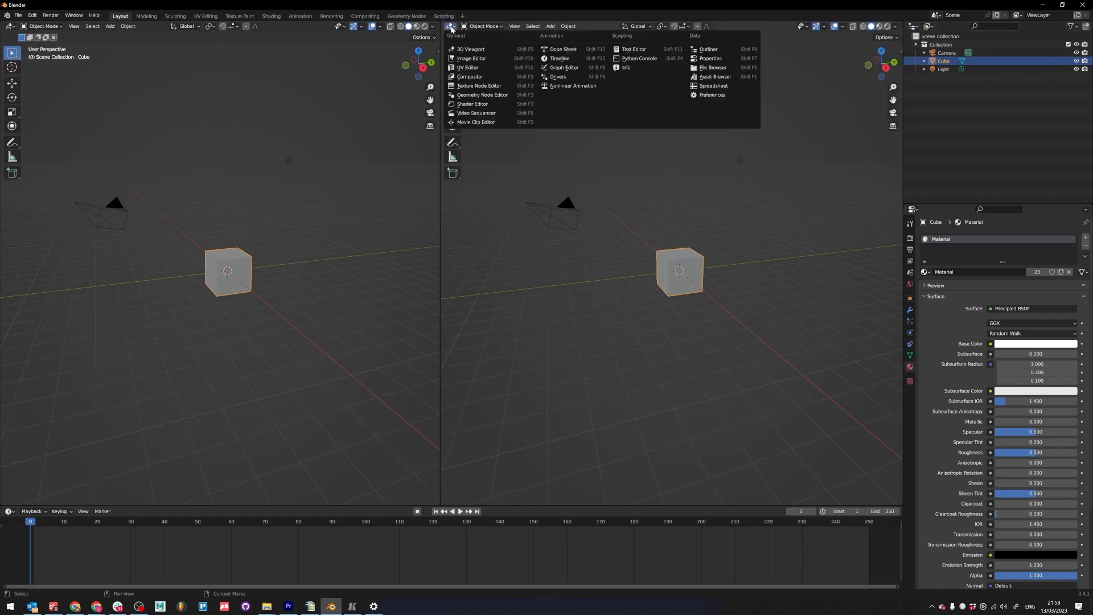
{"action": "left_click", "coordinate": [10, 26]}
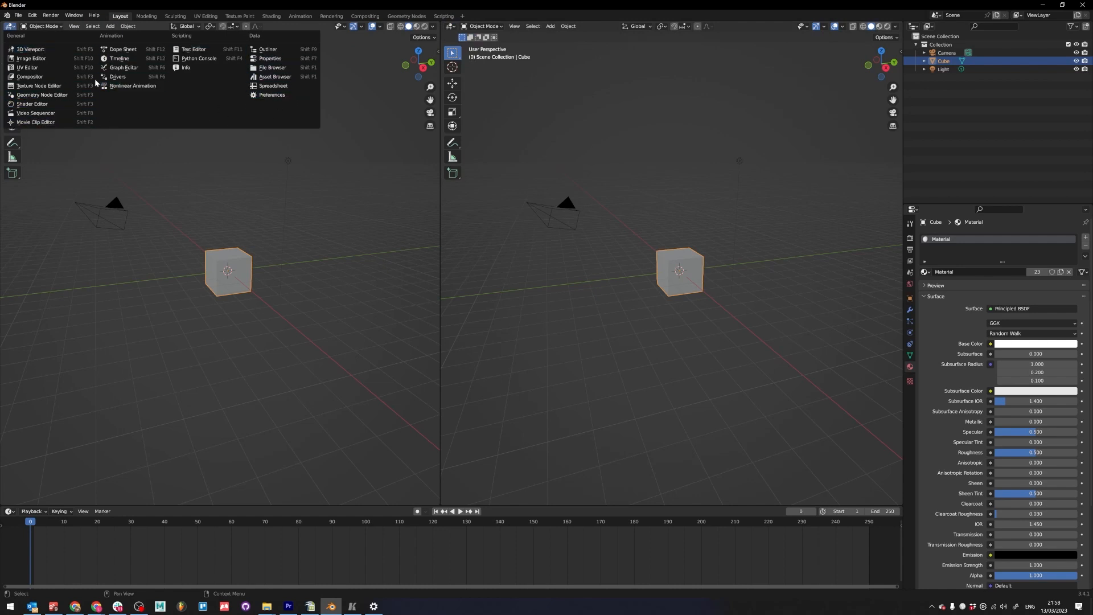
{"action": "left_click", "coordinate": [36, 104]}
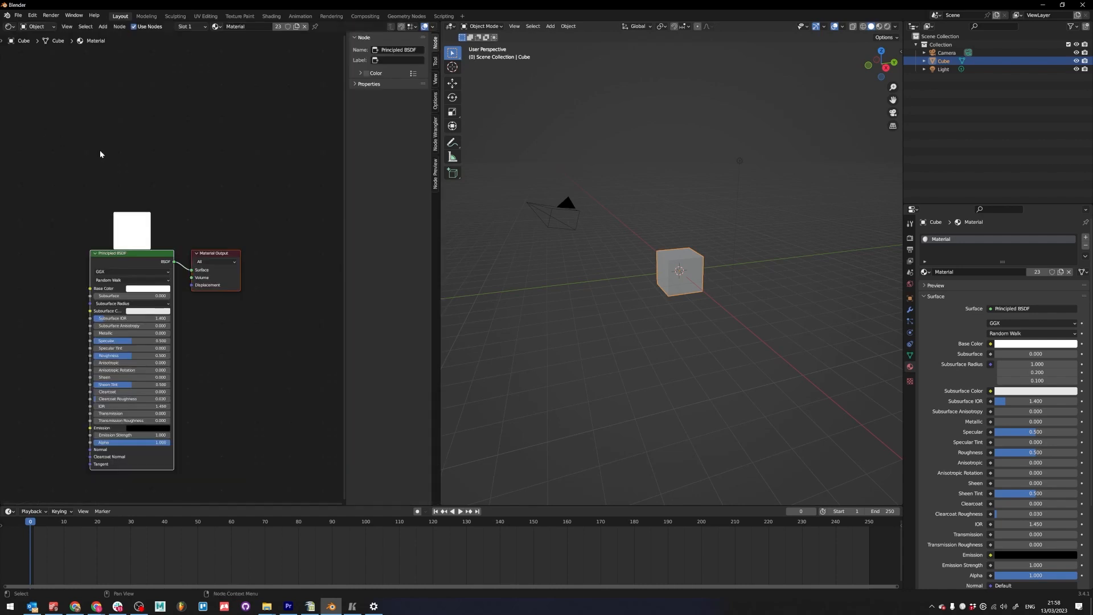
- Change the Shader Editor area to the Graph Editor and from there to the Outliner
{"action": "left_click", "coordinate": [9, 27]}
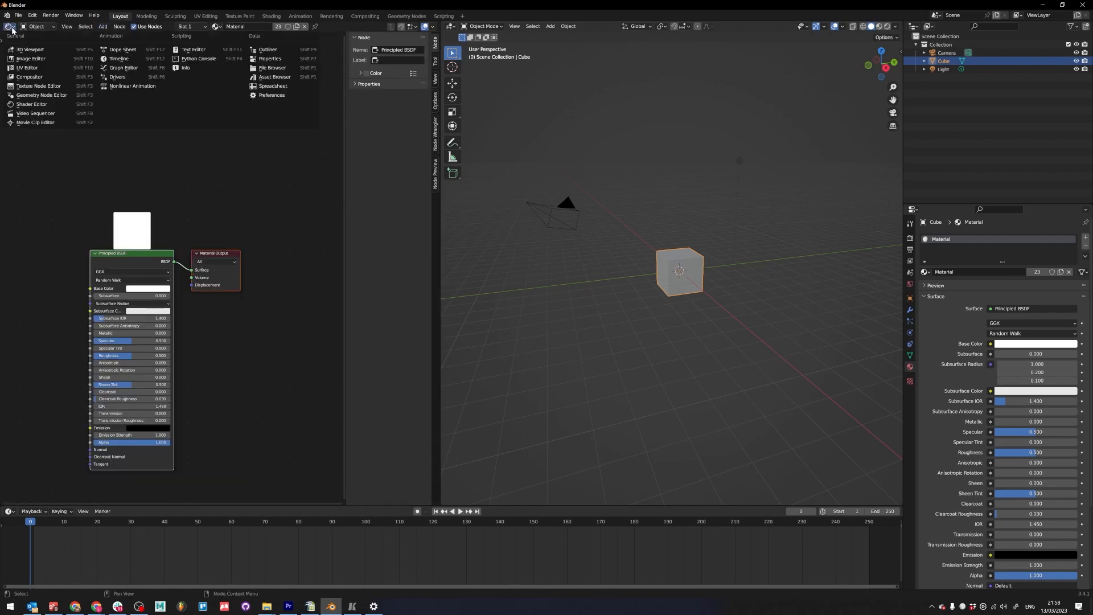
{"action": "left_click", "coordinate": [123, 66]}
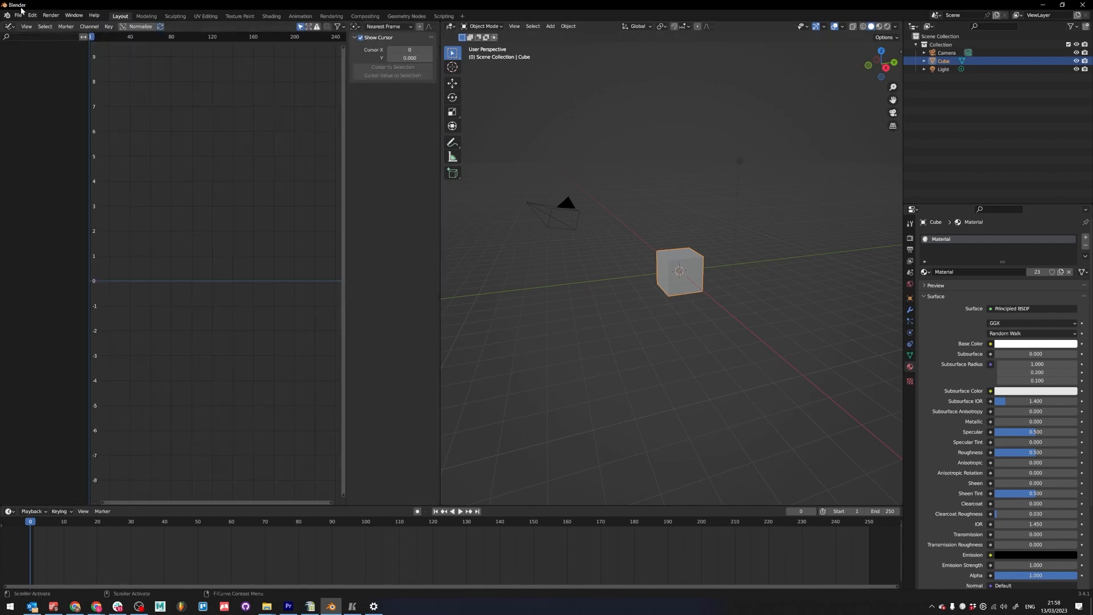
{"action": "left_click", "coordinate": [9, 26]}
{"action": "left_click", "coordinate": [15, 29]}
{"action": "left_click", "coordinate": [270, 41]}
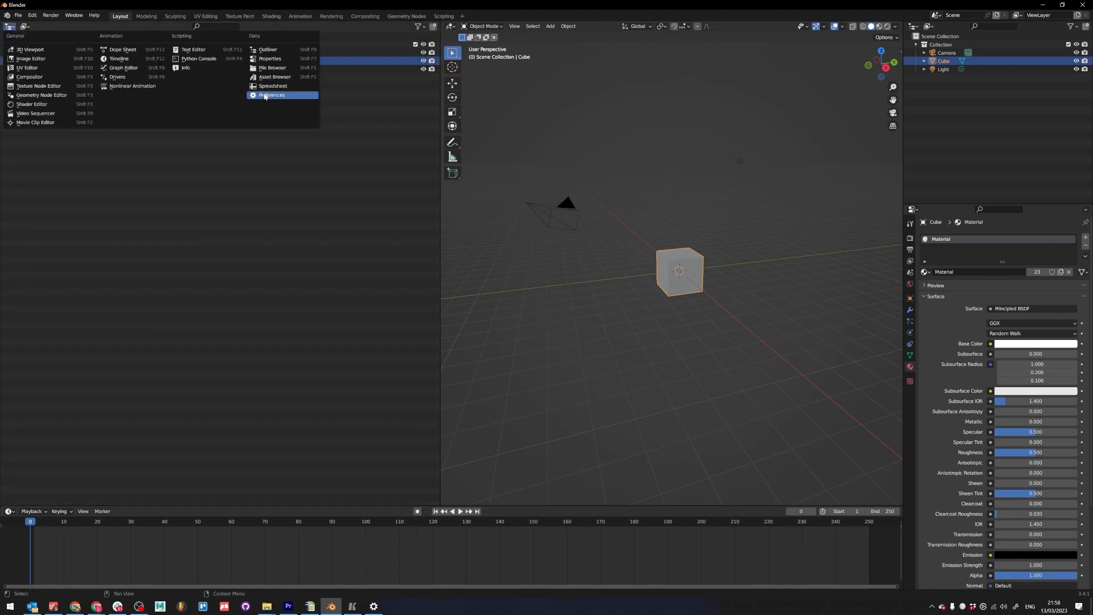
- Switch the Outliner area beside the 3D viewport to the File Browser and from there to the Image Editor
{"action": "left_click", "coordinate": [272, 69]}
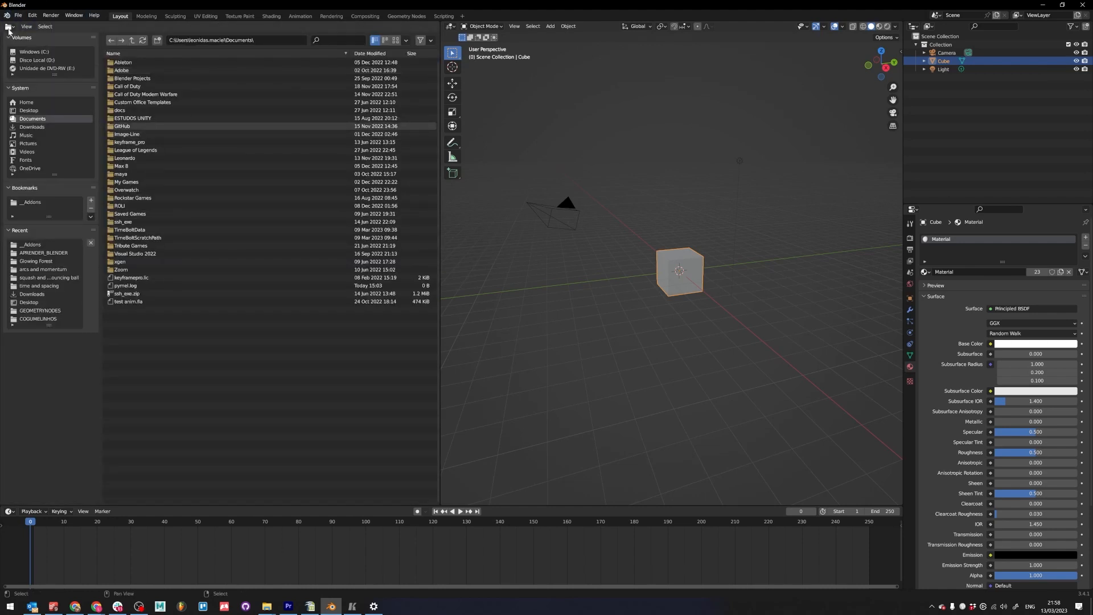
{"action": "left_click", "coordinate": [9, 27]}
{"action": "left_click", "coordinate": [62, 59]}
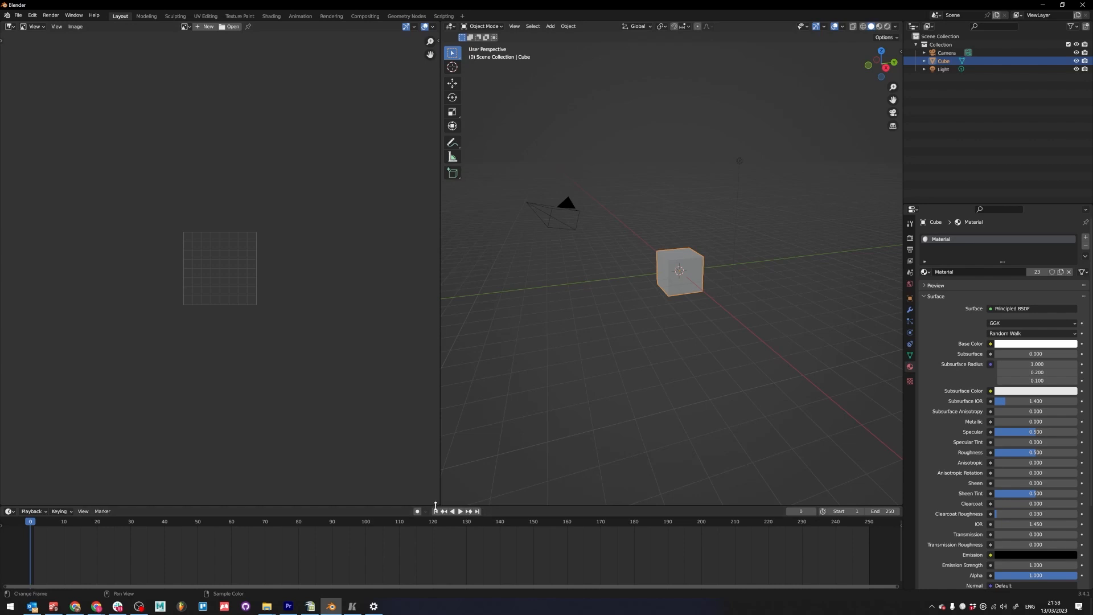
- Split the Image Editor vertically into two areas near its middle
{"action": "left_click_drag", "start_coordinate": [440, 504], "coordinate": [234, 432]}
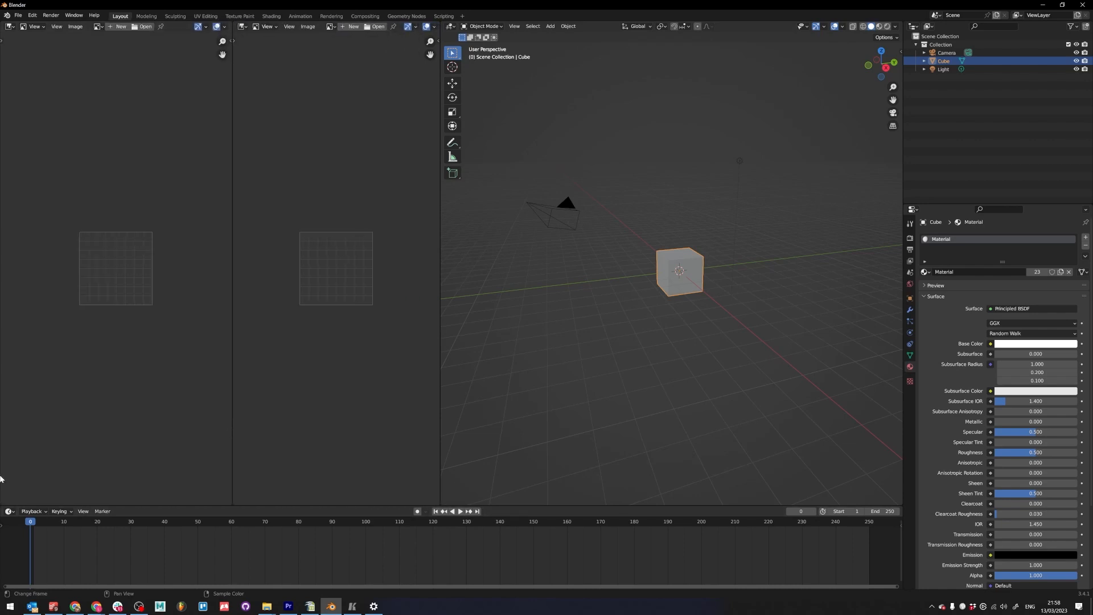
{"action": "left_click_drag", "start_coordinate": [900, 507], "coordinate": [894, 456]}
{"action": "key", "text": "Escape"}
{"action": "left_click_drag", "start_coordinate": [881, 501], "coordinate": [774, 465]}
{"action": "key", "text": "Escape"}
- Join both Image Editor areas into the 3D viewport so that it fills the space above the timeline
{"action": "right_click", "coordinate": [438, 506]}
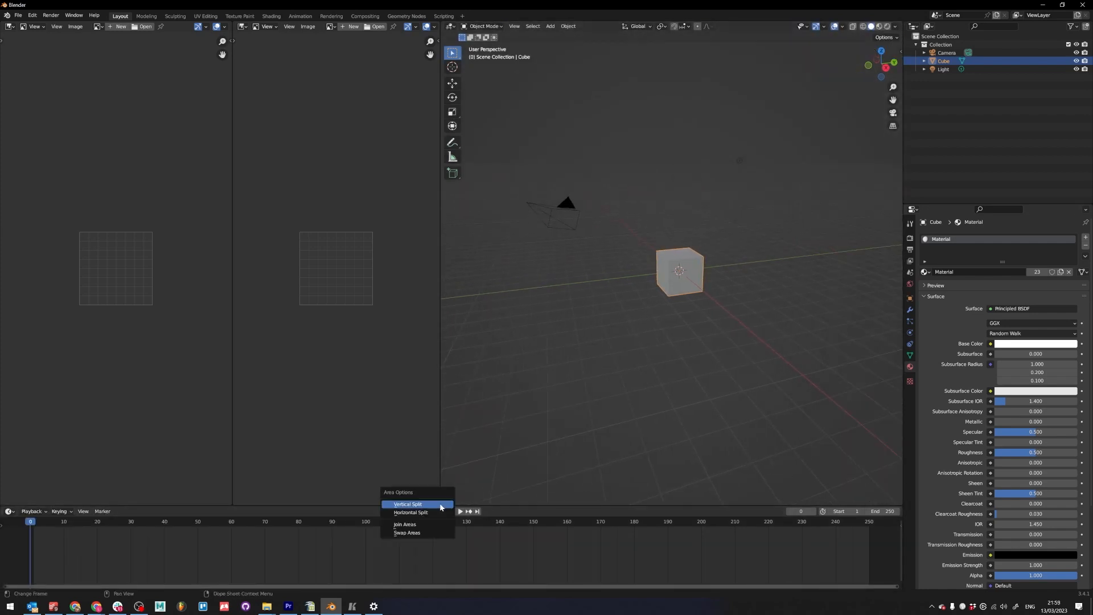
{"action": "left_click", "coordinate": [411, 519]}
{"action": "left_click", "coordinate": [334, 472]}
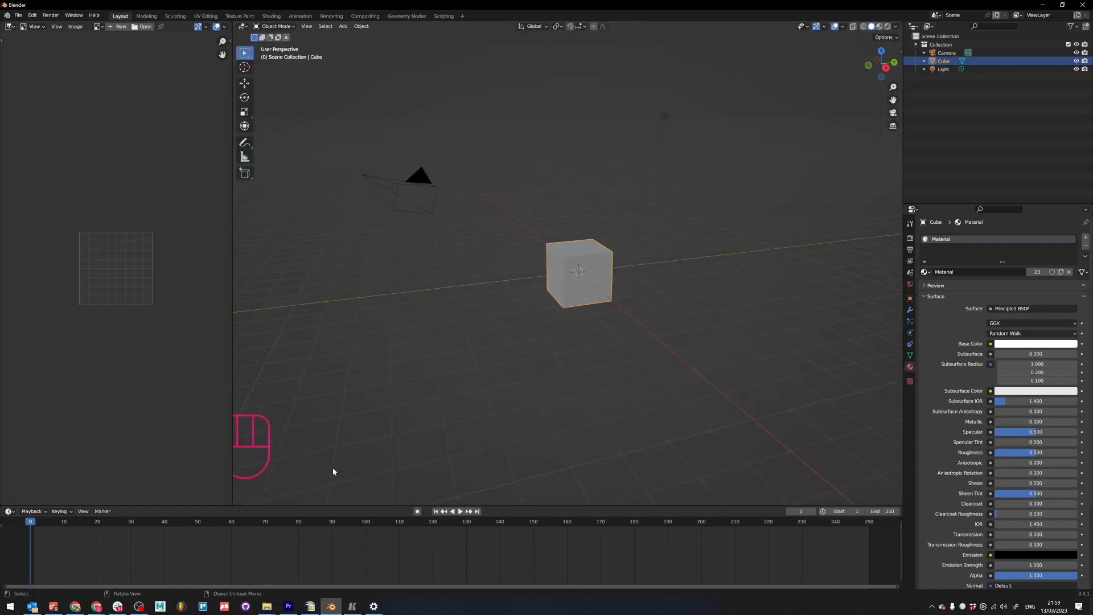
{"action": "right_click", "coordinate": [237, 504]}
{"action": "left_click", "coordinate": [234, 505]}
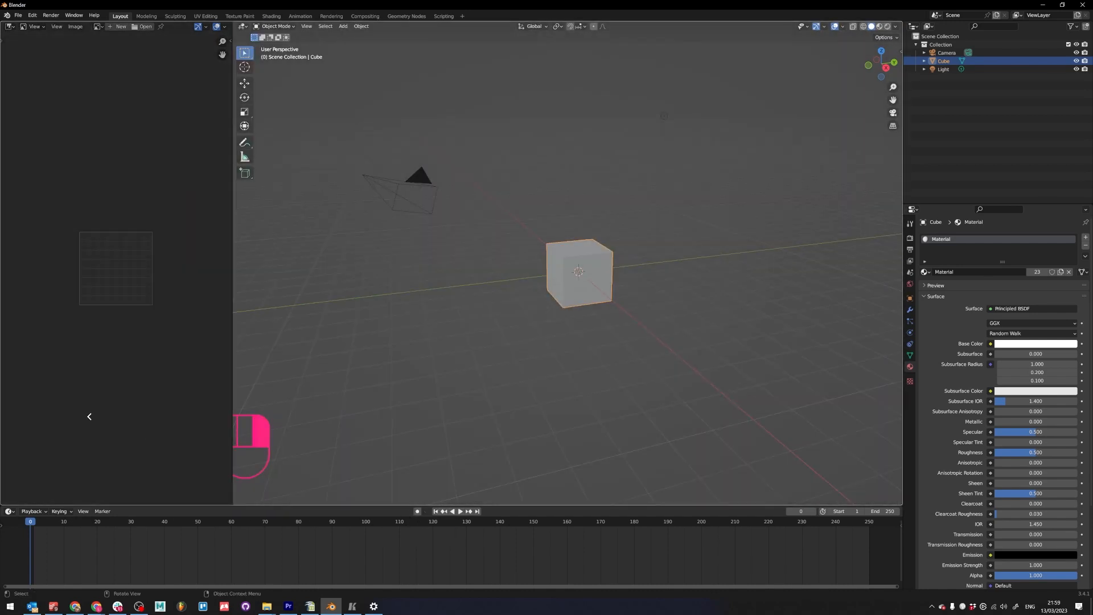
{"action": "left_click", "coordinate": [90, 415]}
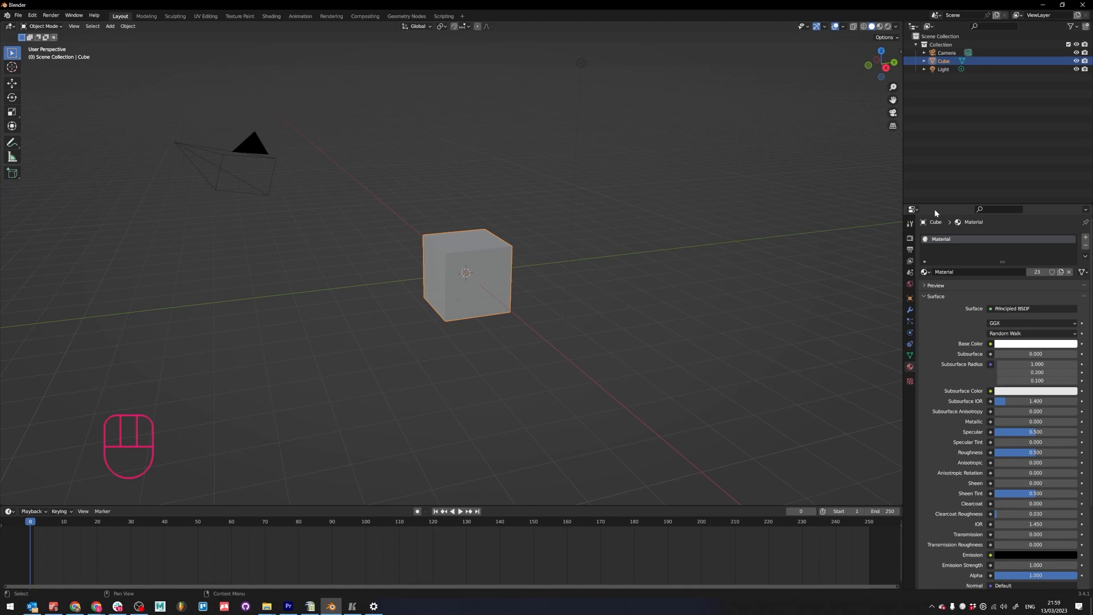
- Play the timeline animation briefly, stop it and deselect the cube
{"action": "key", "text": "space"}
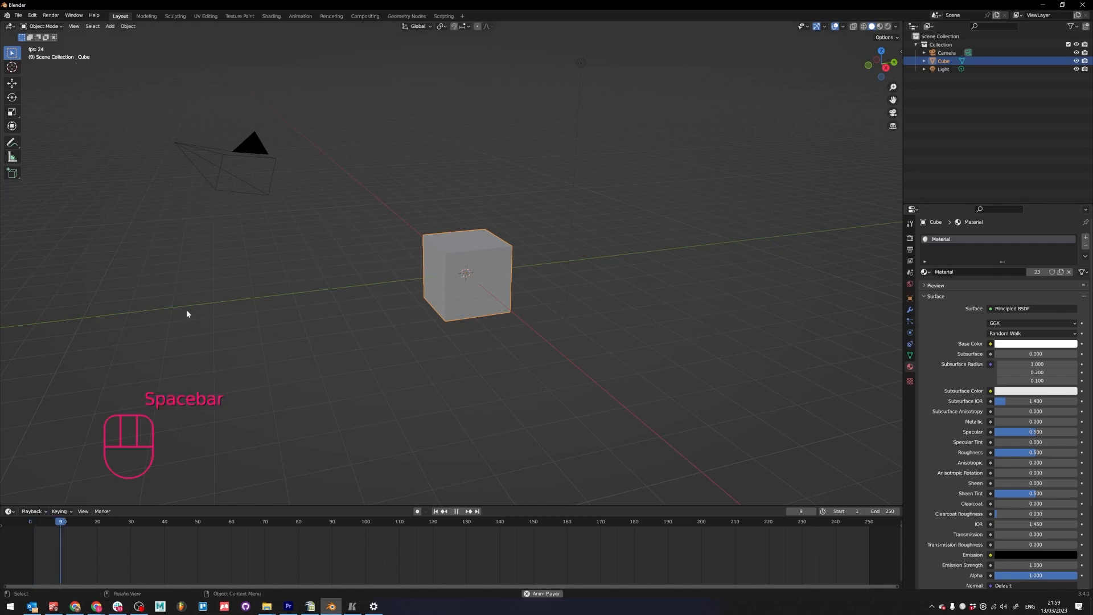
{"action": "left_click", "coordinate": [159, 102]}
{"action": "key", "text": "space"}
- Look through the workspaces one after another, from Modeling to Scripting
{"action": "left_click", "coordinate": [145, 16]}
{"action": "left_click", "coordinate": [120, 16]}
{"action": "left_click", "coordinate": [146, 16]}
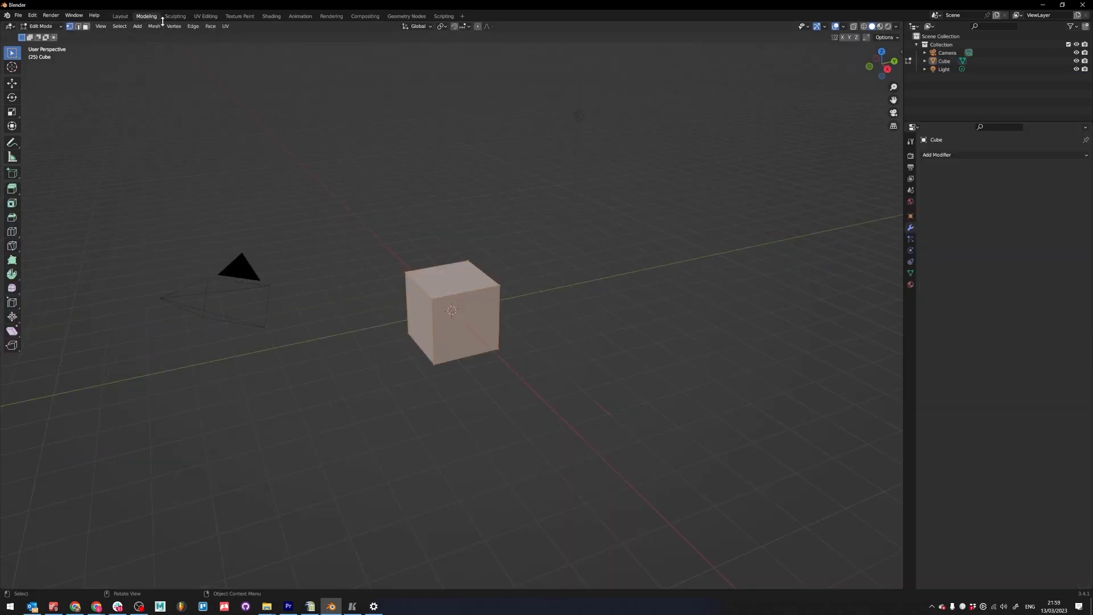
{"action": "left_click", "coordinate": [180, 17]}
{"action": "left_click", "coordinate": [205, 16]}
{"action": "left_click", "coordinate": [240, 16]}
{"action": "left_click", "coordinate": [272, 16]}
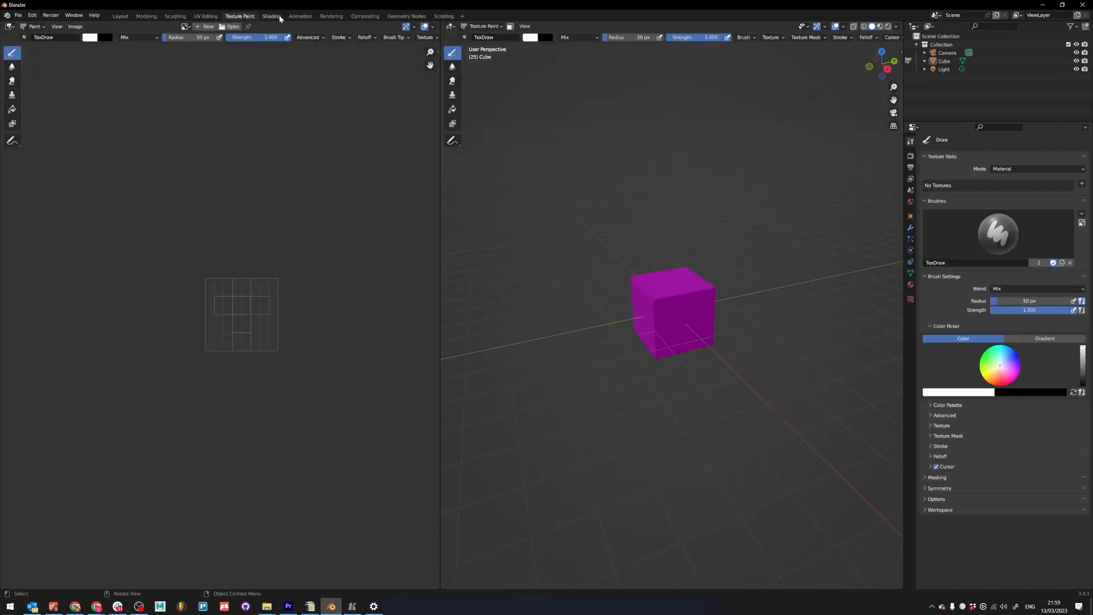
{"action": "left_click", "coordinate": [300, 16]}
{"action": "left_click", "coordinate": [331, 16]}
{"action": "left_click", "coordinate": [365, 16]}
{"action": "left_click", "coordinate": [406, 16]}
{"action": "left_click", "coordinate": [444, 16]}
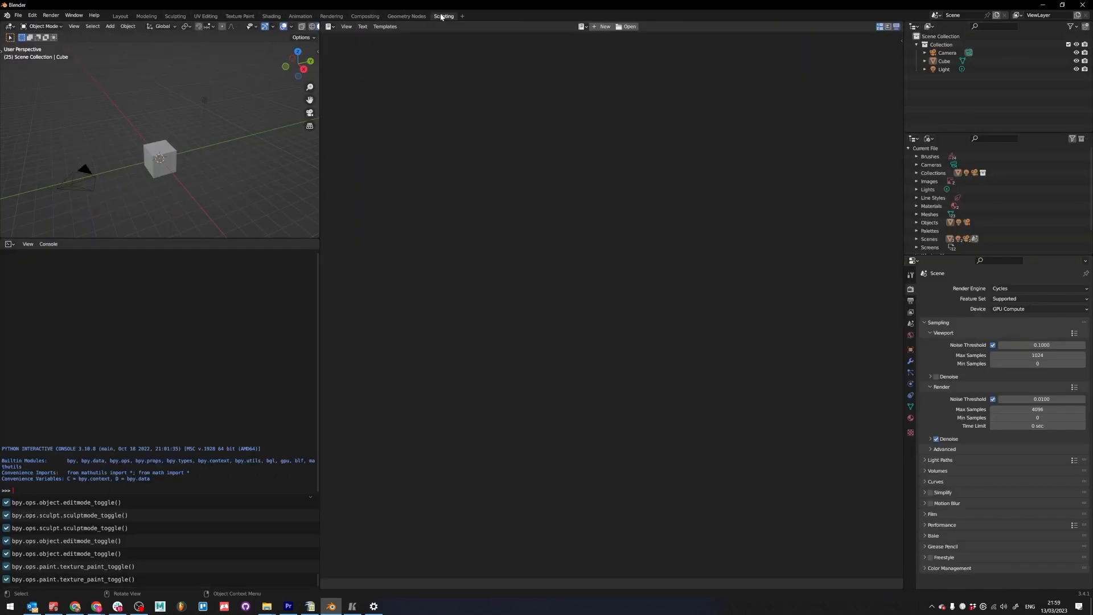
- Review the workspaces from Layout through Rendering once more and return to Layout
{"action": "left_click", "coordinate": [121, 16]}
{"action": "left_click", "coordinate": [146, 16]}
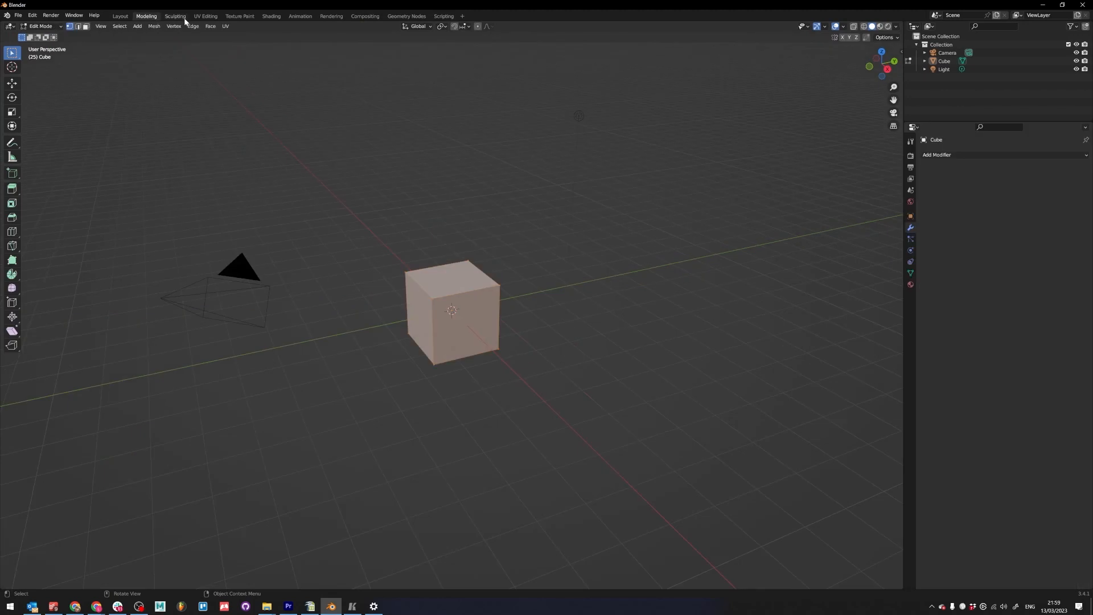
{"action": "left_click", "coordinate": [176, 16]}
{"action": "left_click", "coordinate": [205, 16]}
{"action": "left_click", "coordinate": [240, 16]}
{"action": "left_click", "coordinate": [272, 16]}
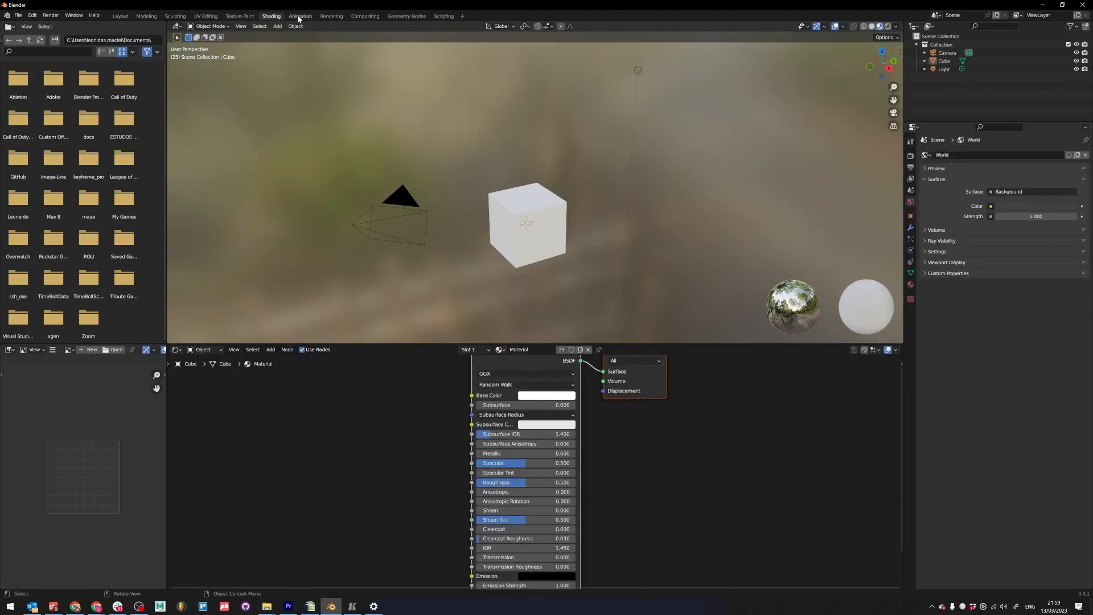
{"action": "left_click", "coordinate": [300, 16]}
{"action": "left_click", "coordinate": [332, 16]}
{"action": "left_click", "coordinate": [120, 16]}
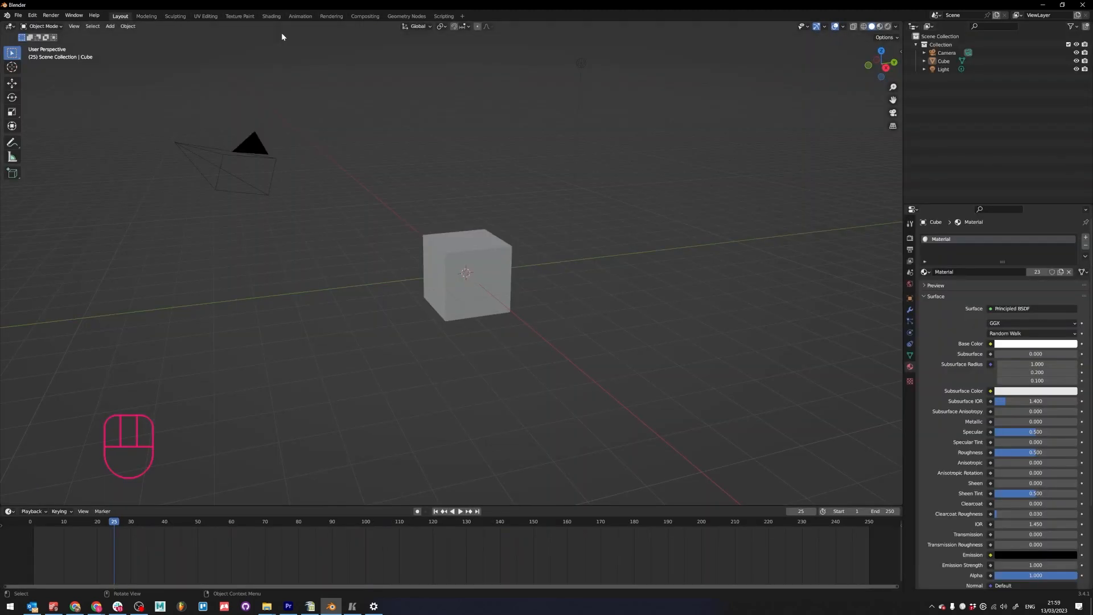
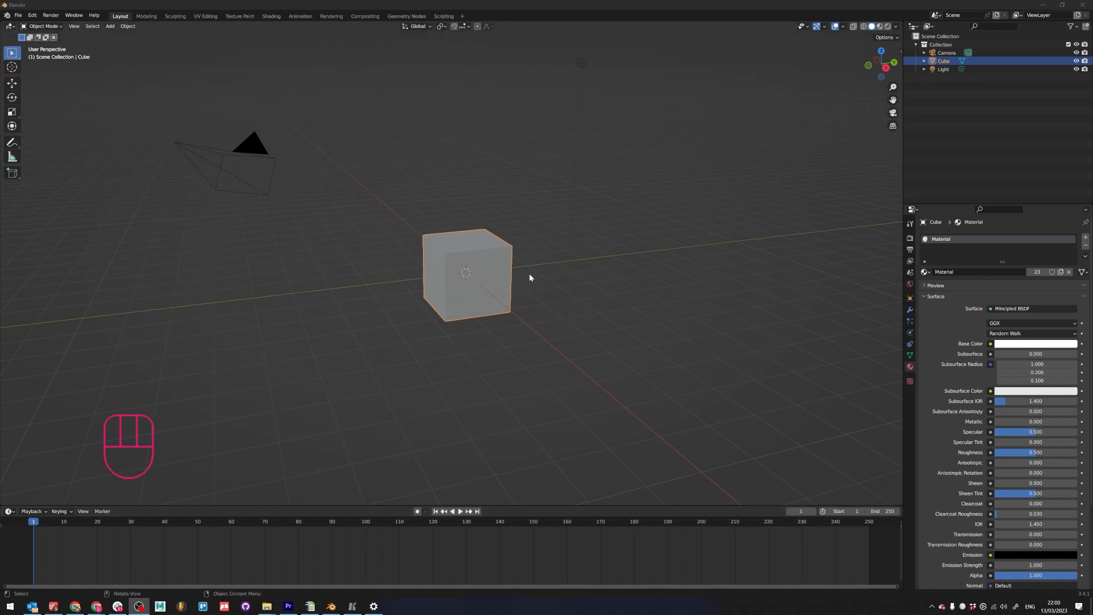
- Try out the transform tools on the cube, move it with the Move tool, undo that move and return to Select Box
{"action": "key", "text": "g"}
{"action": "key", "text": "Escape"}
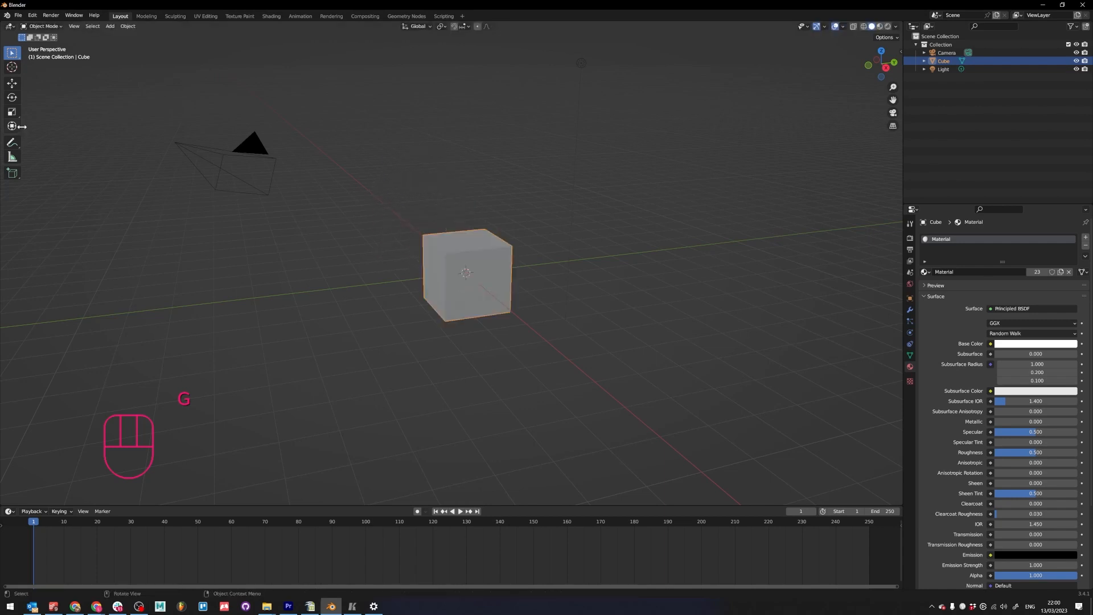
{"action": "left_click", "coordinate": [11, 83]}
{"action": "left_click", "coordinate": [11, 98]}
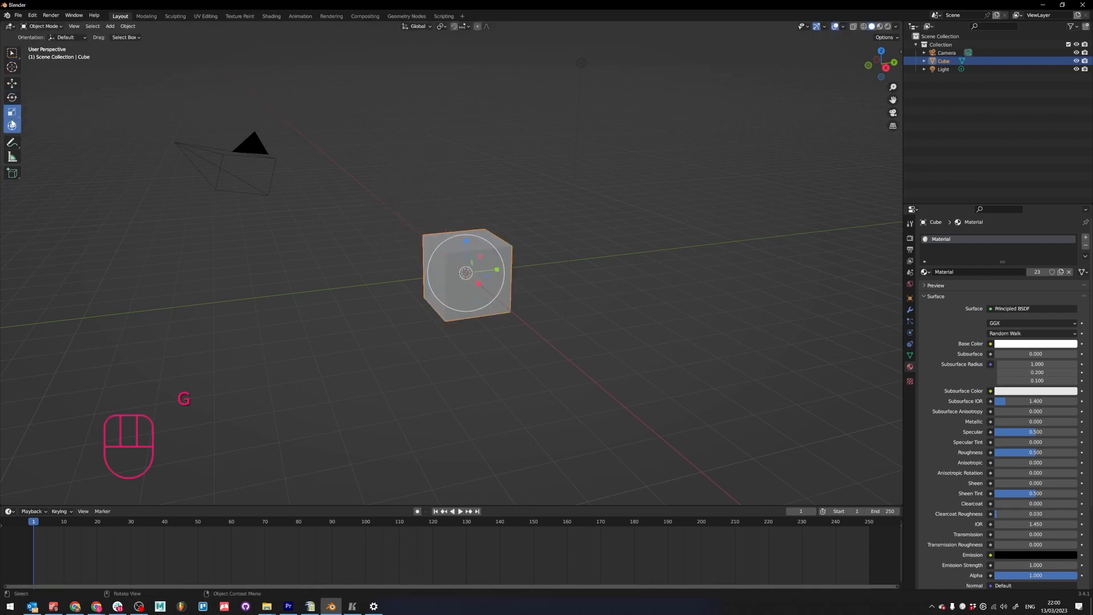
{"action": "left_click", "coordinate": [12, 85]}
{"action": "left_click_drag", "start_coordinate": [467, 276], "coordinate": [484, 225]}
{"action": "key", "text": "ctrl+z"}
{"action": "left_click", "coordinate": [12, 53]}
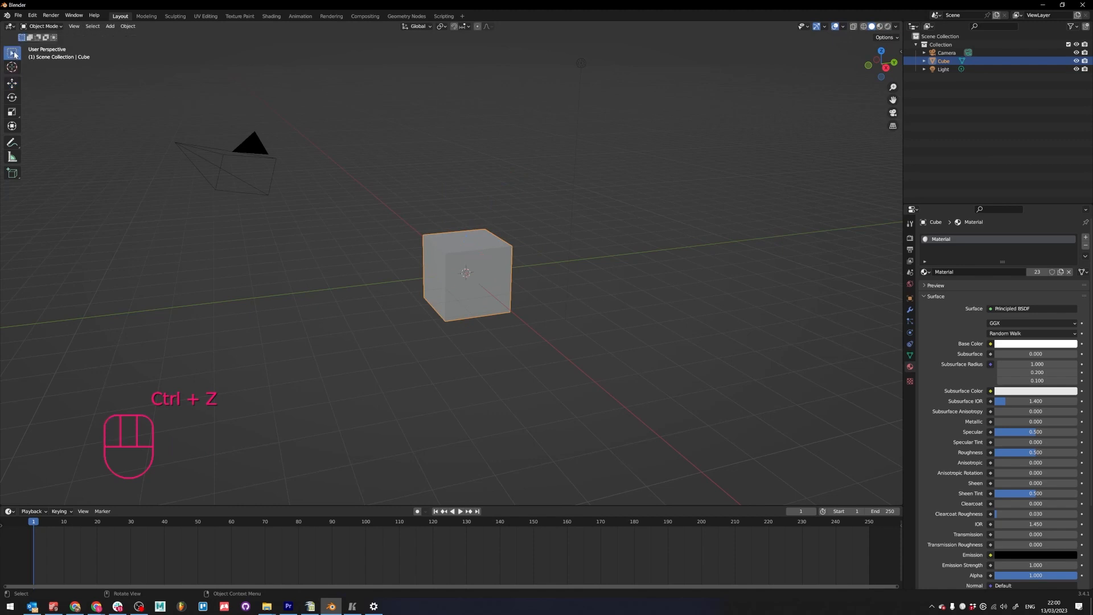
- Try the Grab, Rotate and Scale commands on the cube without a constraint and cancel them
{"action": "key", "text": "g"}
{"action": "right_click", "coordinate": [584, 300]}
{"action": "key", "text": "r"}
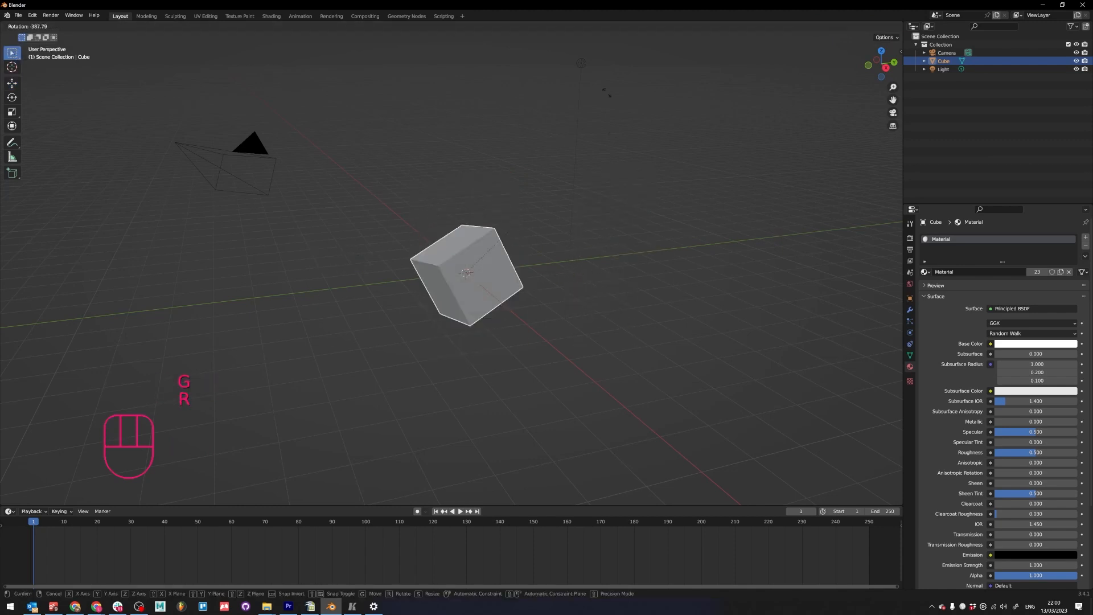
{"action": "key", "text": "s"}
{"action": "right_click", "coordinate": [581, 312]}
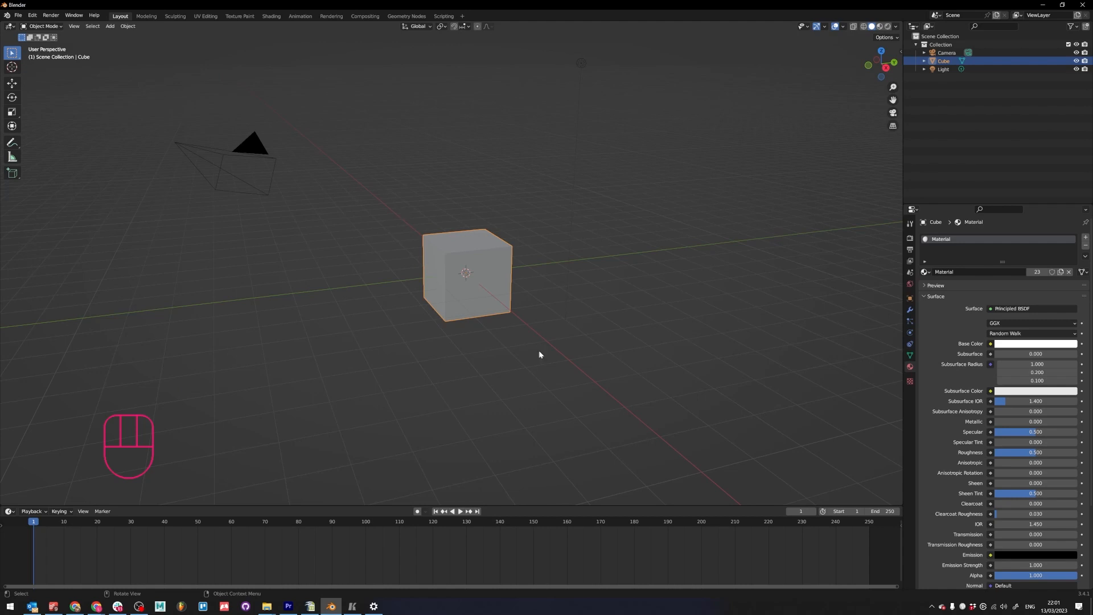
- Try moving the cube along the global Z and Y axes, and place it behind the origin along X
{"action": "middle_click_drag", "start_coordinate": [488, 324], "coordinate": [531, 276]}
{"action": "middle_click_drag", "start_coordinate": [552, 258], "coordinate": [579, 332], "text": "shift"}
{"action": "key", "text": "g"}
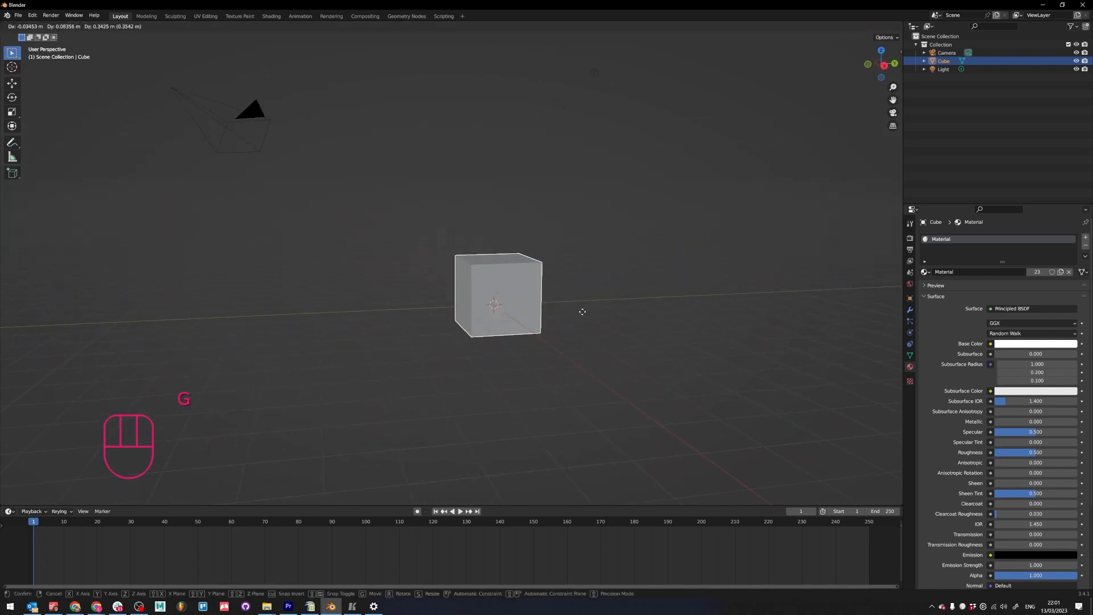
{"action": "key", "text": "z"}
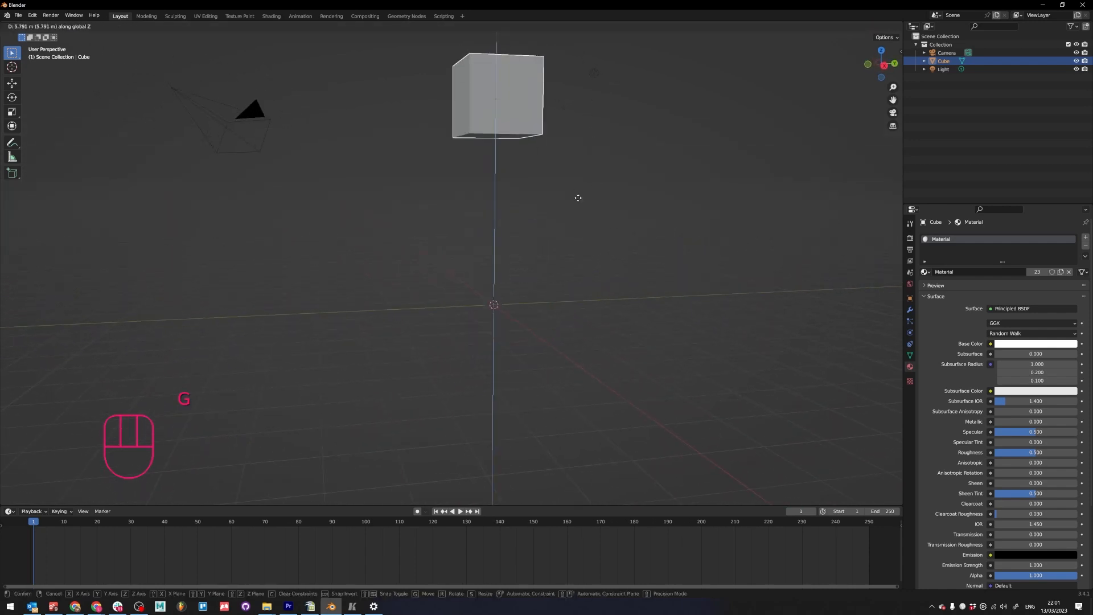
{"action": "key", "text": "y"}
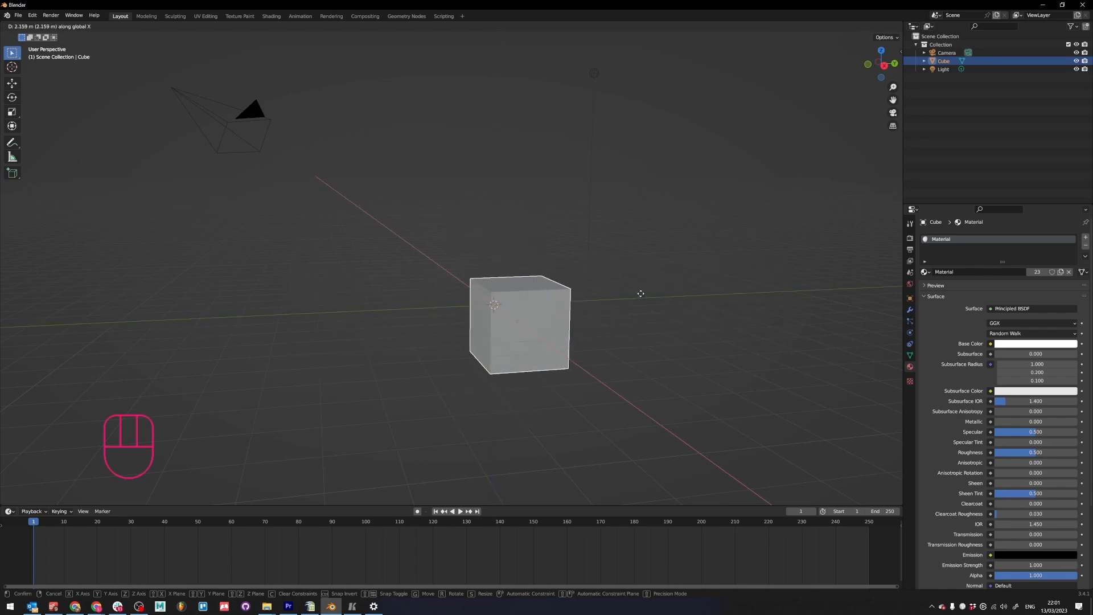
{"action": "key", "text": "x"}
{"action": "left_click", "coordinate": [560, 279]}
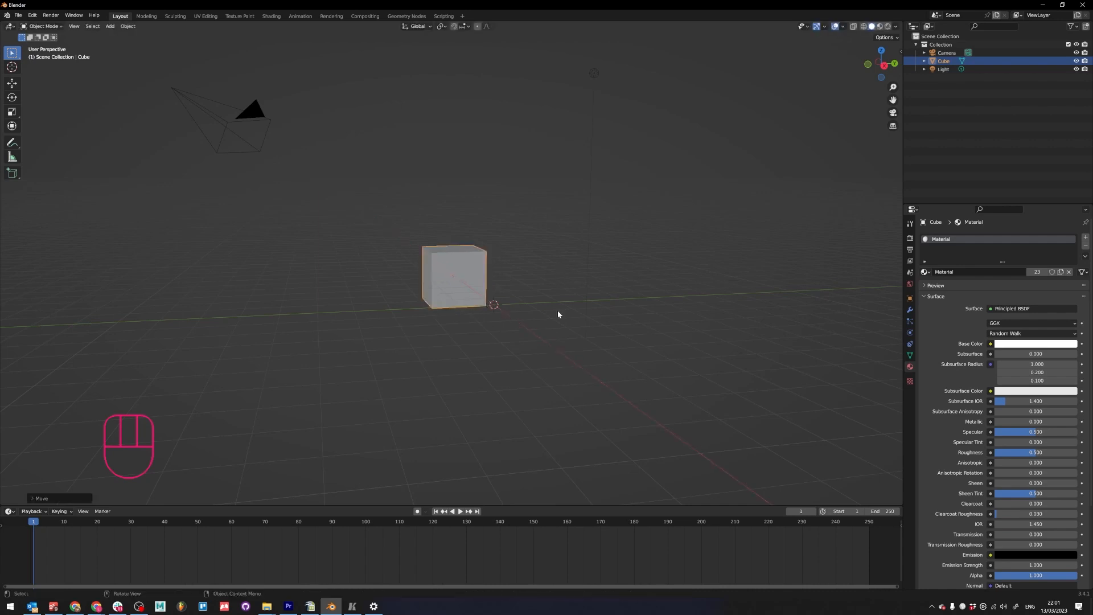
- Try rotating the cube about the global X, Y and Z axes in turn and cancel the rotation
{"action": "key", "text": "r"}
{"action": "key", "text": "x"}
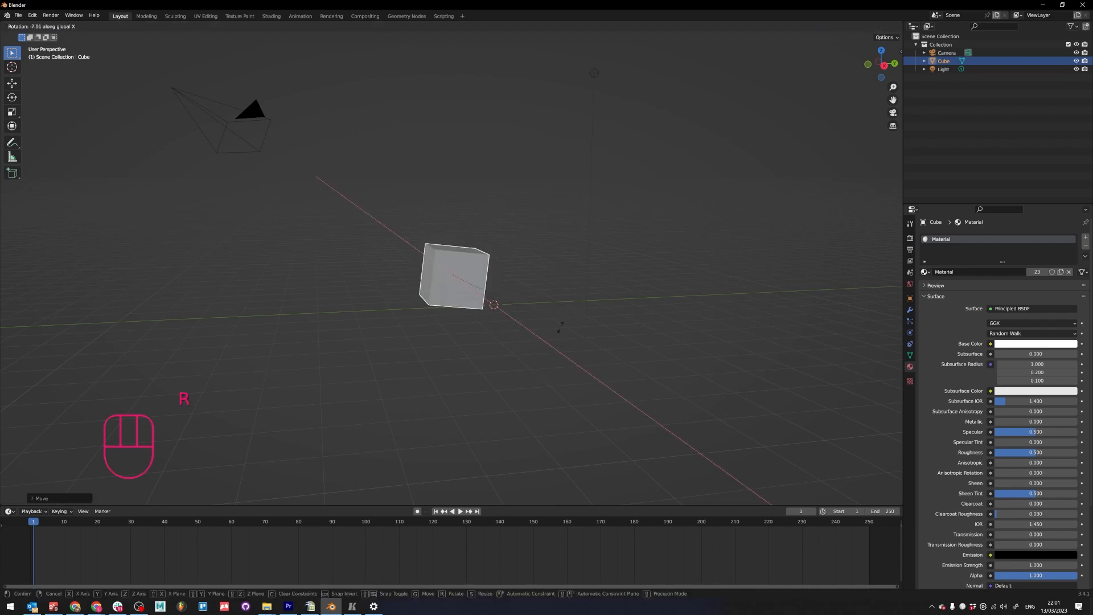
{"action": "key", "text": "y"}
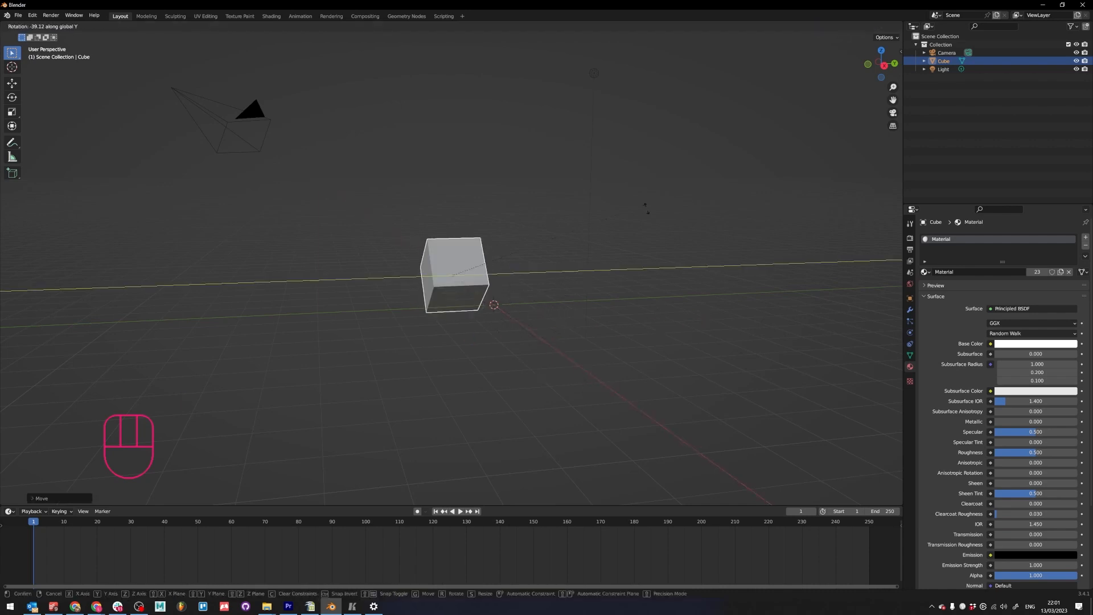
{"action": "key", "text": "z"}
{"action": "right_click", "coordinate": [590, 360]}
- Try scaling the cube uniformly and along Z only, and cancel the scaling
{"action": "key", "text": "s"}
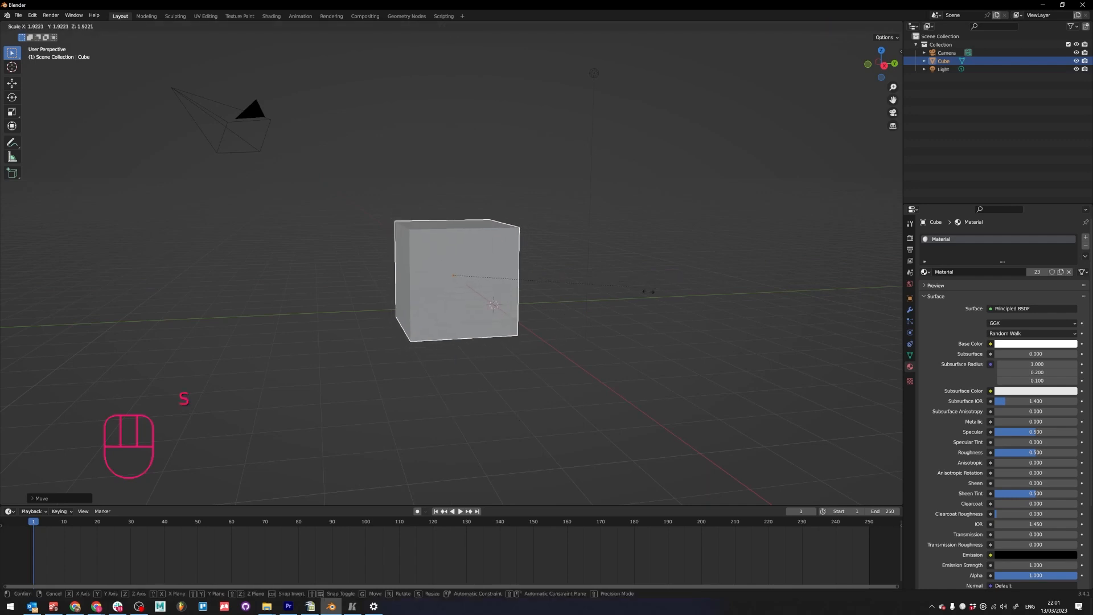
{"action": "key", "text": "z"}
{"action": "right_click", "coordinate": [438, 290]}
- Move the cube freely without an axis constraint three times, each from a different viewing angle
{"action": "middle_click_drag", "start_coordinate": [428, 290], "coordinate": [516, 290]}
{"action": "key", "text": "g"}
{"action": "left_click", "coordinate": [669, 311]}
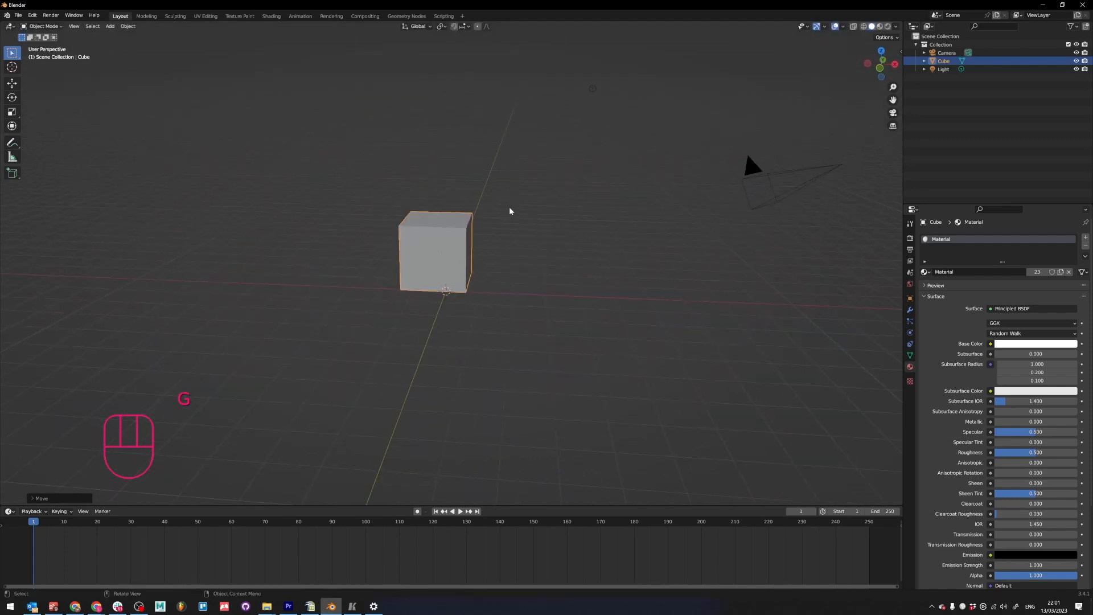
{"action": "middle_click_drag", "start_coordinate": [510, 212], "coordinate": [626, 324]}
{"action": "key", "text": "g"}
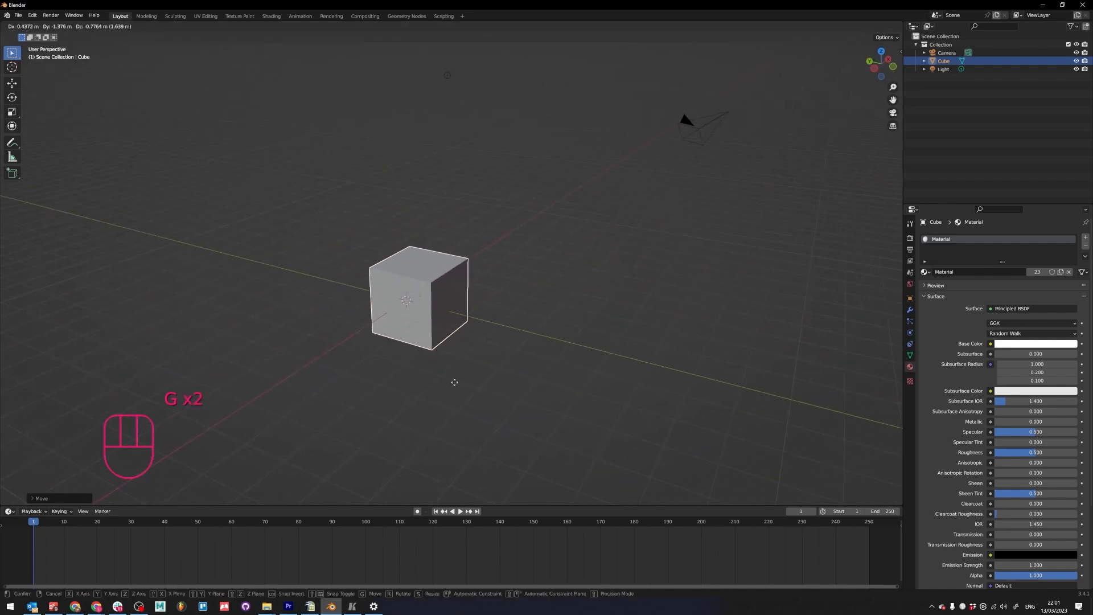
{"action": "left_click", "coordinate": [458, 378]}
{"action": "middle_click_drag", "start_coordinate": [465, 373], "coordinate": [556, 363]}
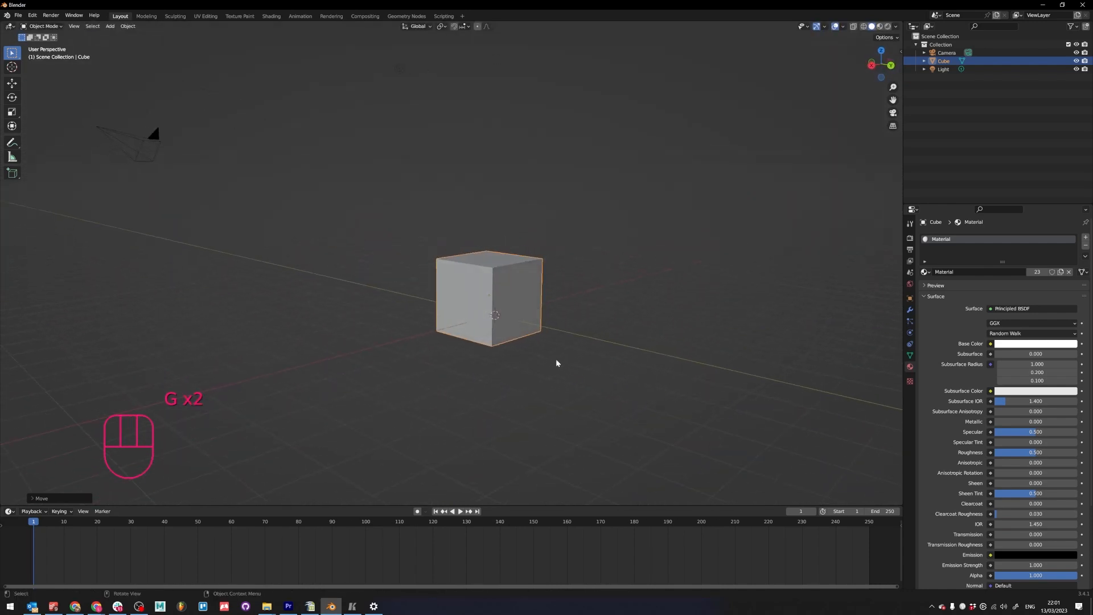
{"action": "middle_click_drag", "start_coordinate": [493, 349], "coordinate": [549, 344]}
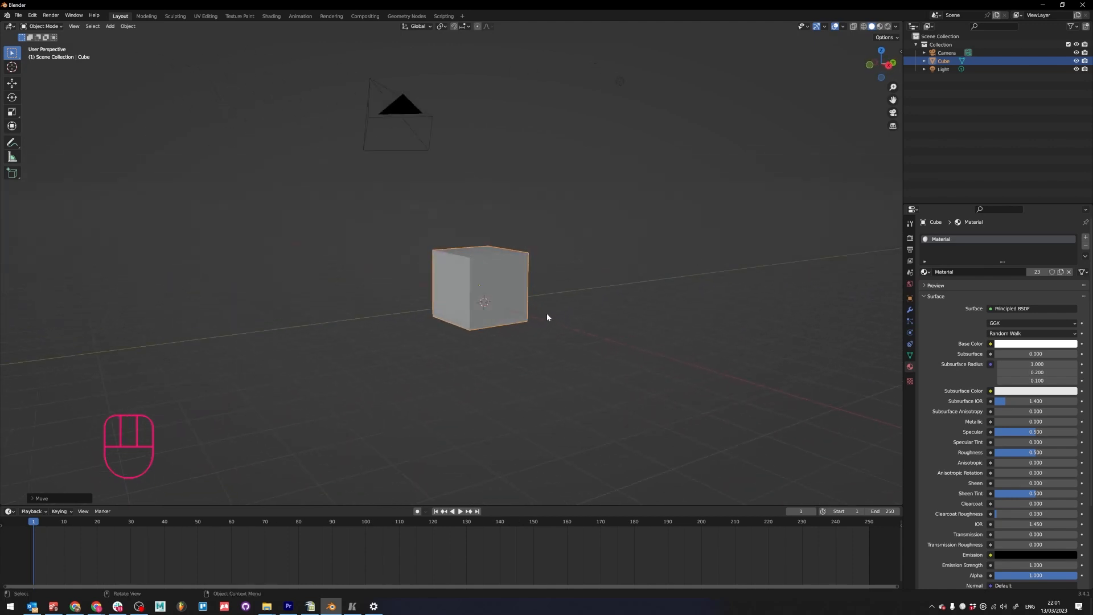
{"action": "key", "text": "g"}
{"action": "left_click", "coordinate": [566, 342]}
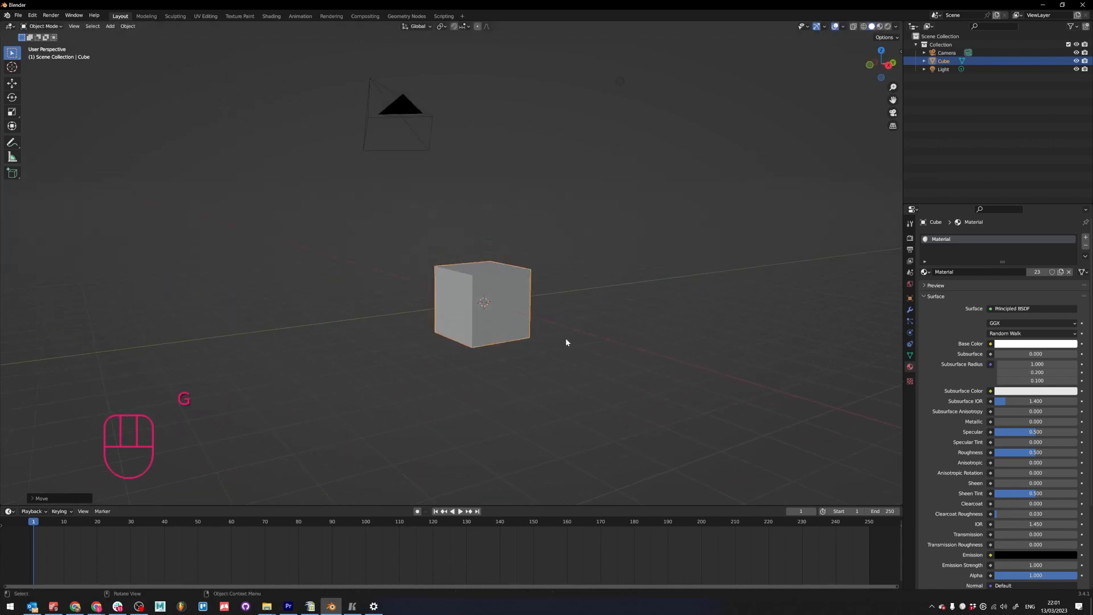
- Try another free move of the cube and cancel it, and switch to the Move tool and back to Select Box
{"action": "middle_click_drag", "start_coordinate": [566, 342], "coordinate": [489, 337]}
{"action": "key", "text": "g"}
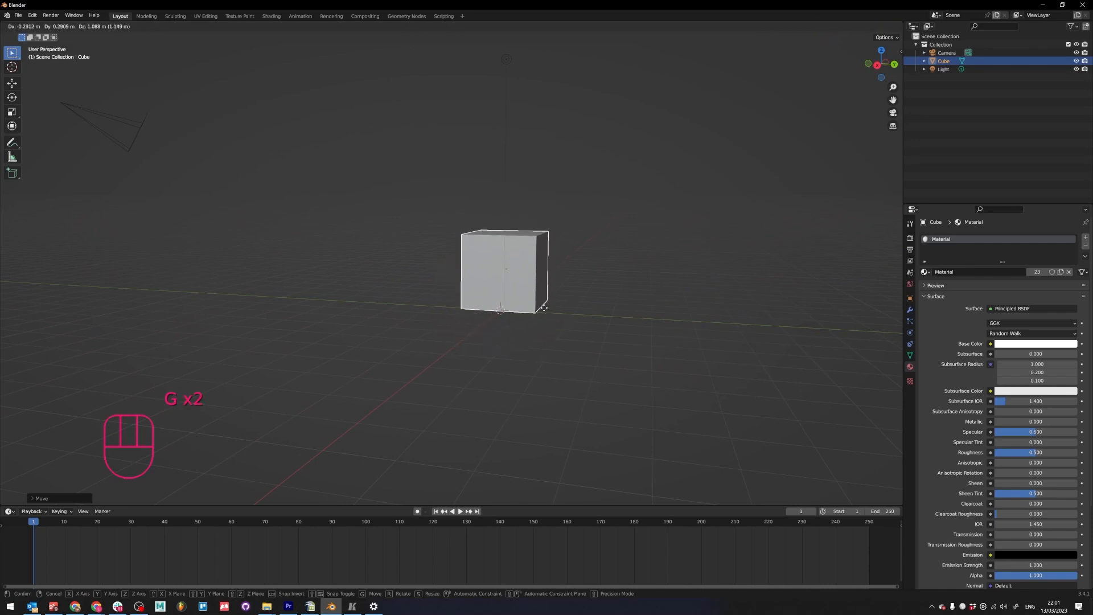
{"action": "right_click", "coordinate": [544, 307]}
{"action": "left_click", "coordinate": [12, 83]}
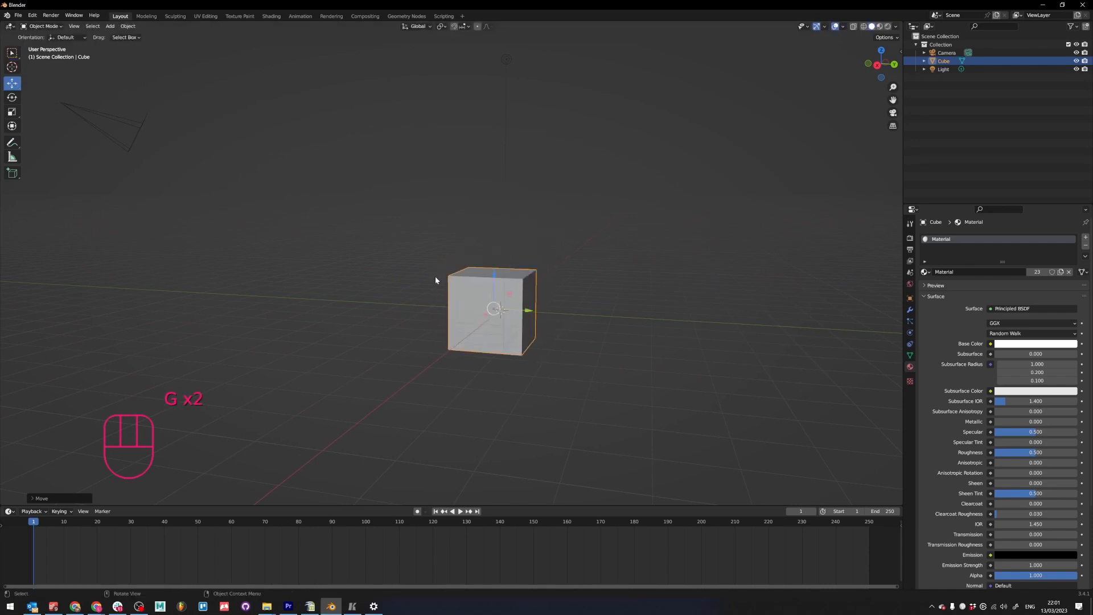
{"action": "left_click", "coordinate": [12, 52]}
{"action": "middle_click_drag", "start_coordinate": [396, 268], "coordinate": [479, 272]}
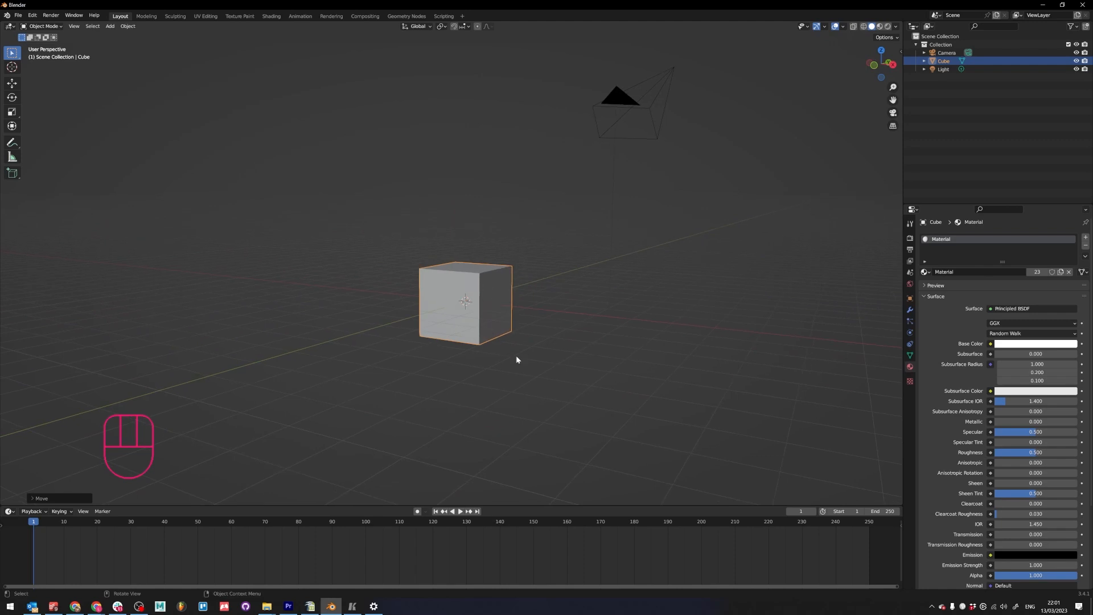
- Try moving the cube freely from two viewing angles, then rotating it about Z, and cancel each transform
{"action": "key", "text": "g"}
{"action": "right_click", "coordinate": [538, 323]}
{"action": "middle_click_drag", "start_coordinate": [451, 464], "coordinate": [502, 433]}
{"action": "key", "text": "g"}
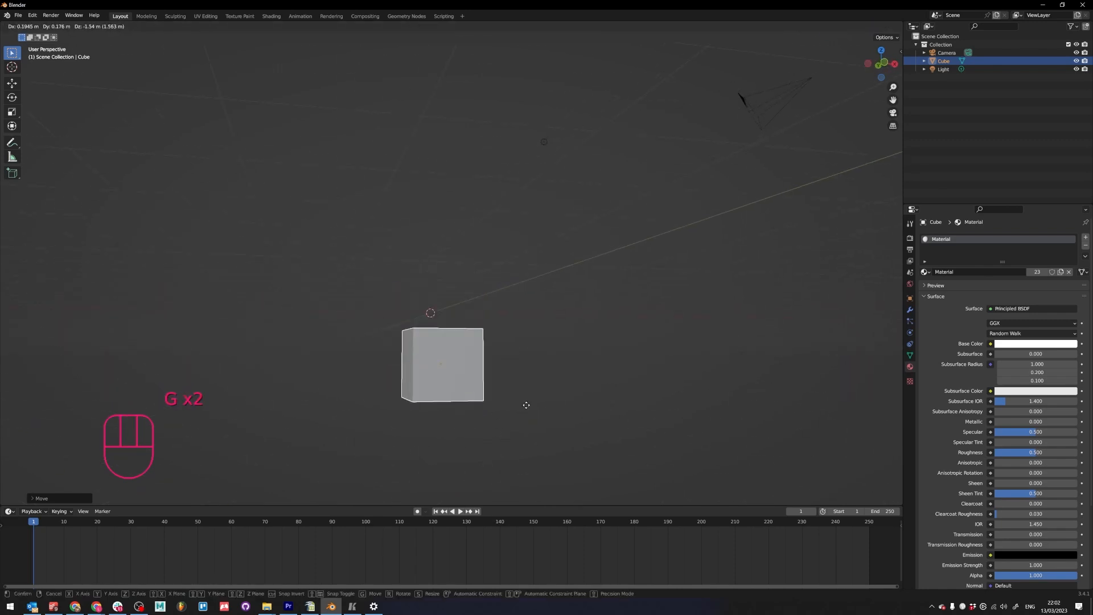
{"action": "key", "text": "r"}
{"action": "key", "text": "z"}
{"action": "right_click", "coordinate": [552, 246]}
{"action": "middle_click_drag", "start_coordinate": [488, 295], "coordinate": [533, 330]}
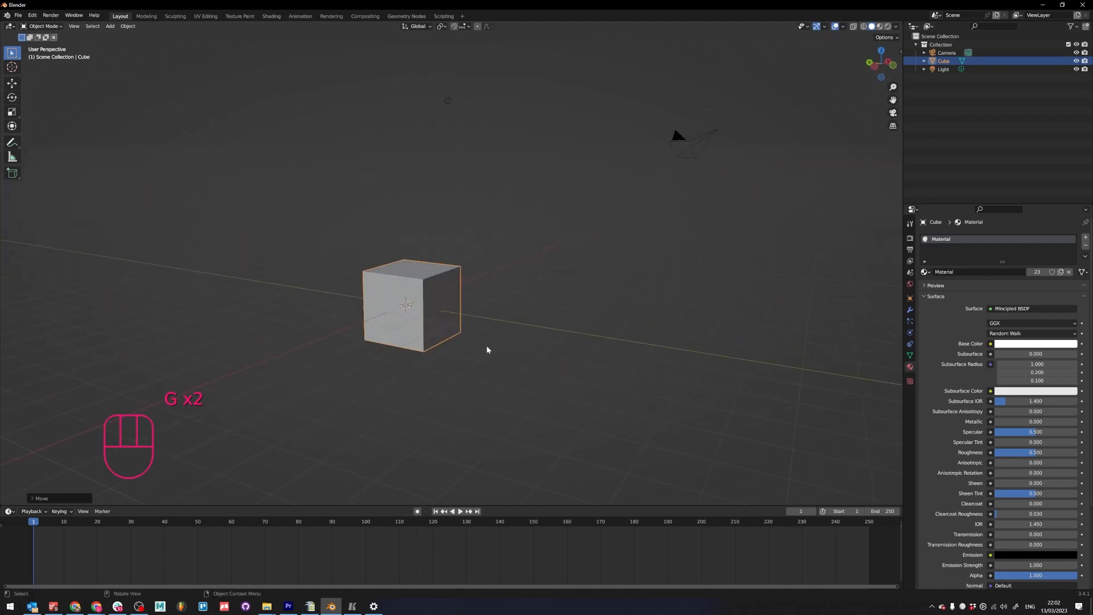
- Try moving the cube along the global X, Y and Z axes by switching the constraint mid-move, and cancel the move
{"action": "key", "text": "g"}
{"action": "key", "text": "x"}
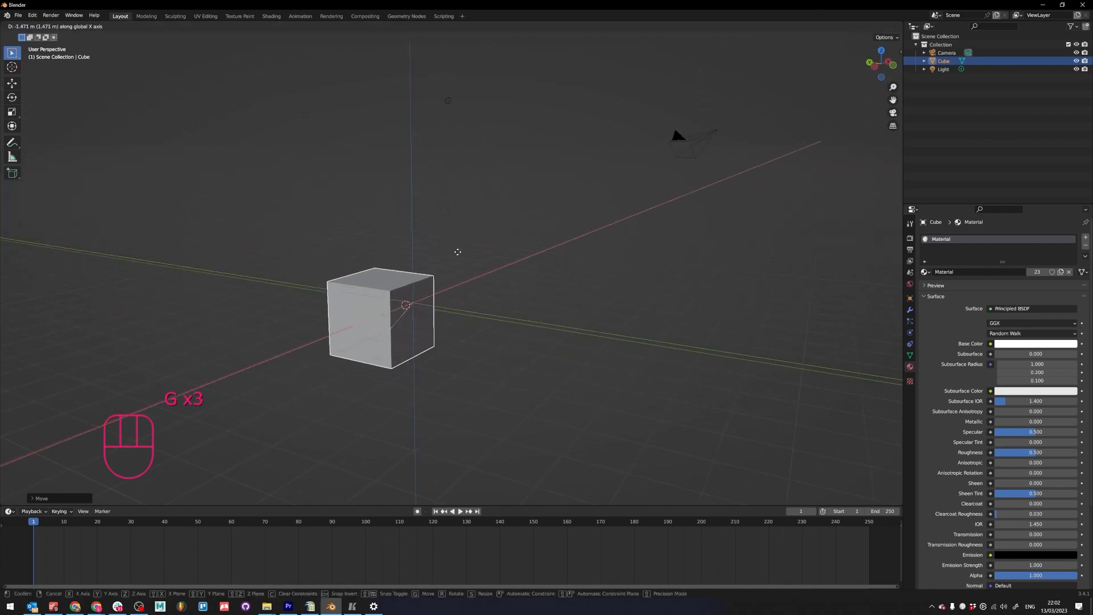
{"action": "key", "text": "y"}
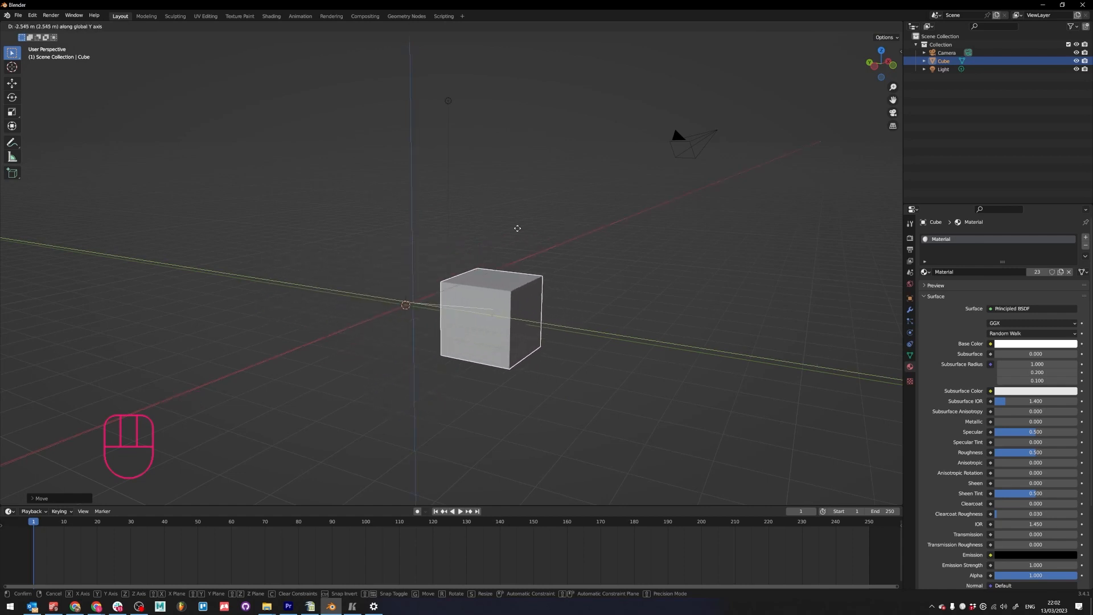
{"action": "key", "text": "x"}
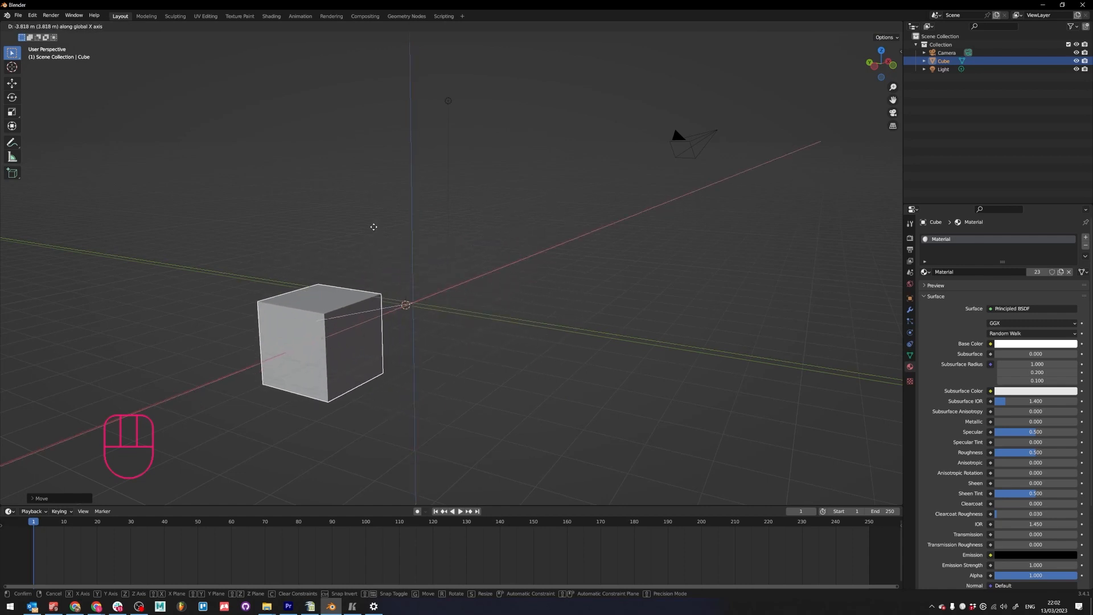
{"action": "key", "text": "y"}
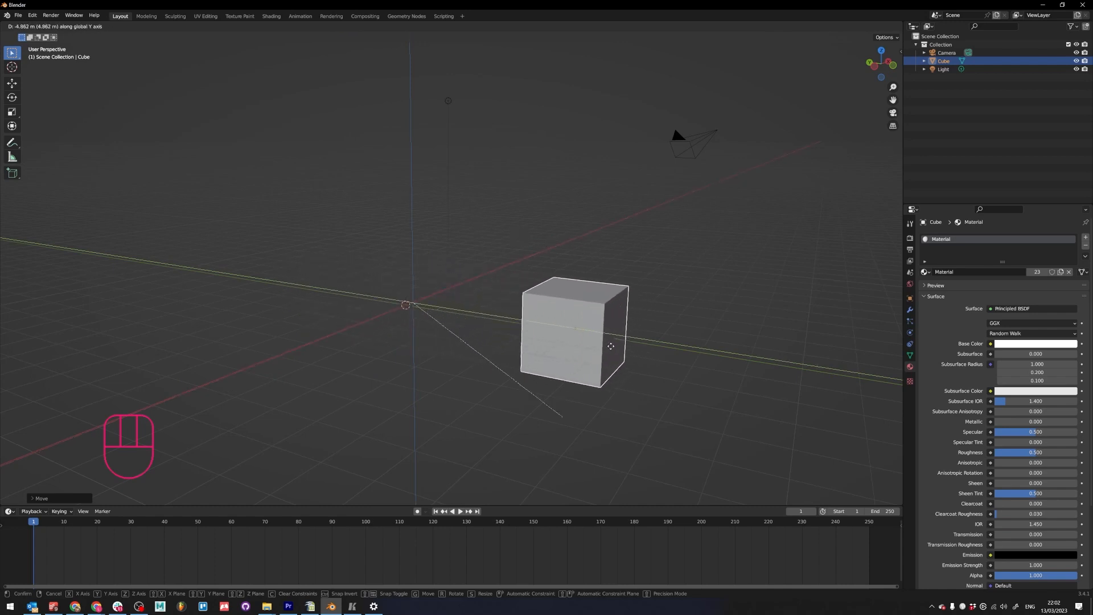
{"action": "key", "text": "x"}
{"action": "key", "text": "y"}
{"action": "key", "text": "z"}
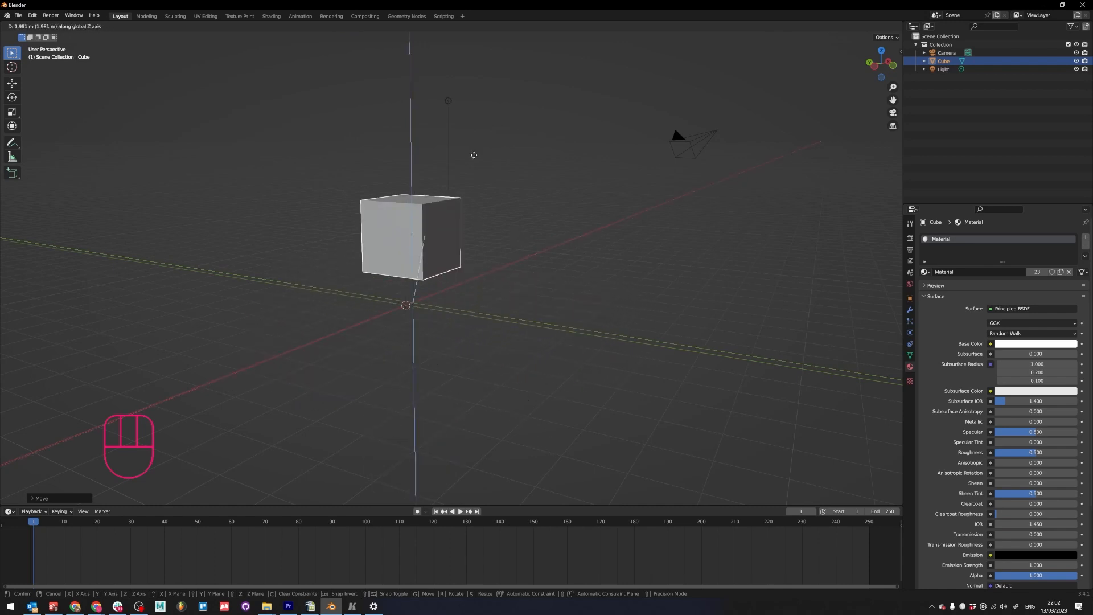
{"action": "key", "text": "x"}
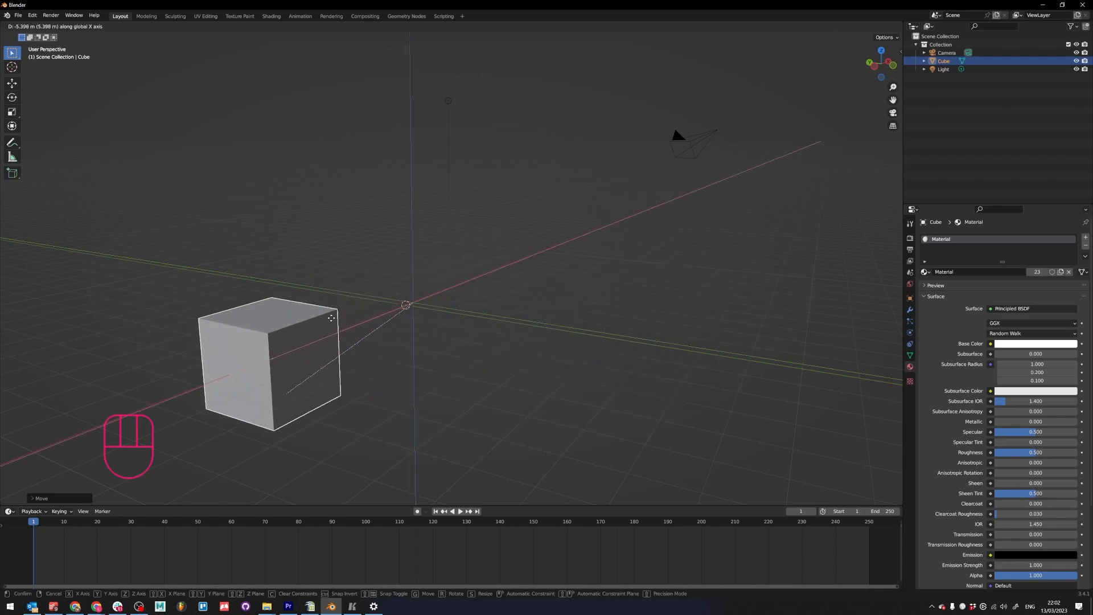
{"action": "key", "text": "z"}
{"action": "key", "text": "y"}
{"action": "key", "text": "Escape"}
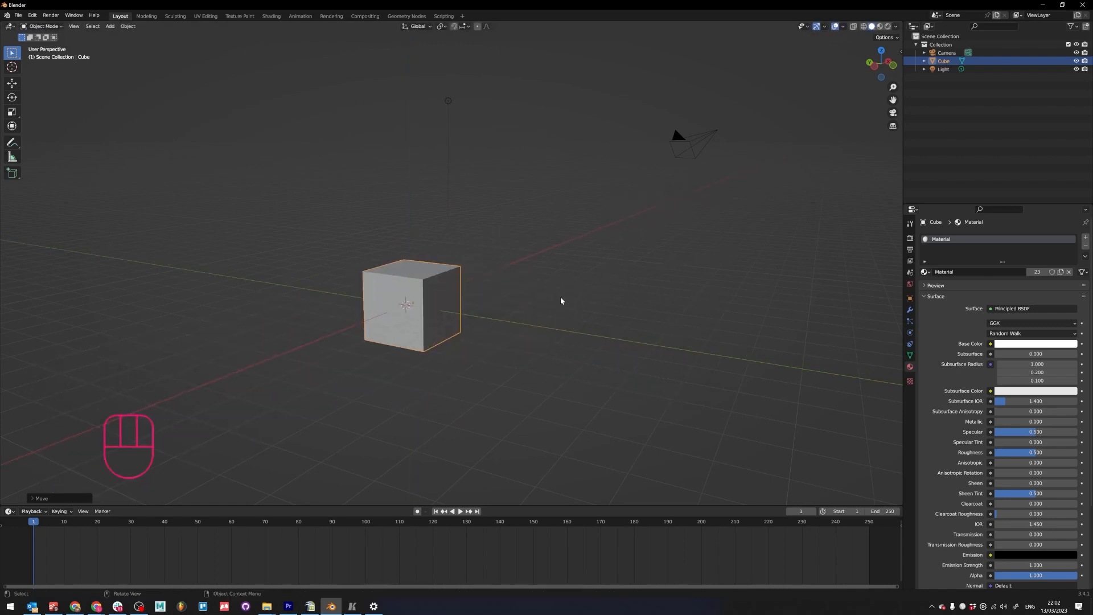
- Clear the cube's location, rotation and scale
{"action": "key", "text": "alt+g"}
{"action": "key", "text": "alt+r"}
{"action": "key", "text": "alt+s"}
- Move the cube freely away from the world origin twice and clear its location
{"action": "key", "text": "g"}
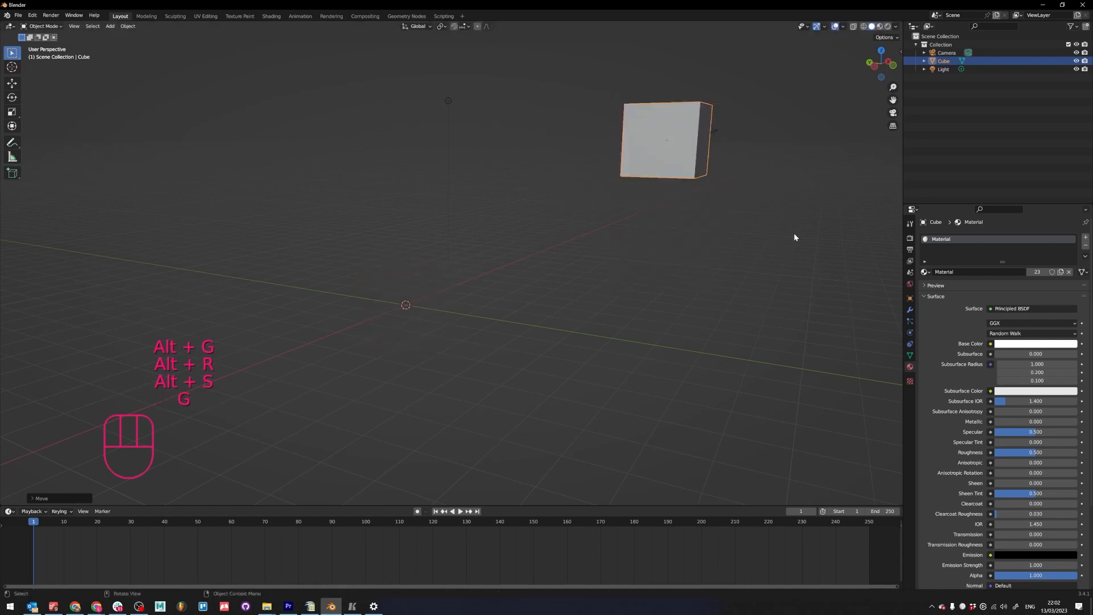
{"action": "key", "text": "g"}
{"action": "left_click", "coordinate": [370, 257]}
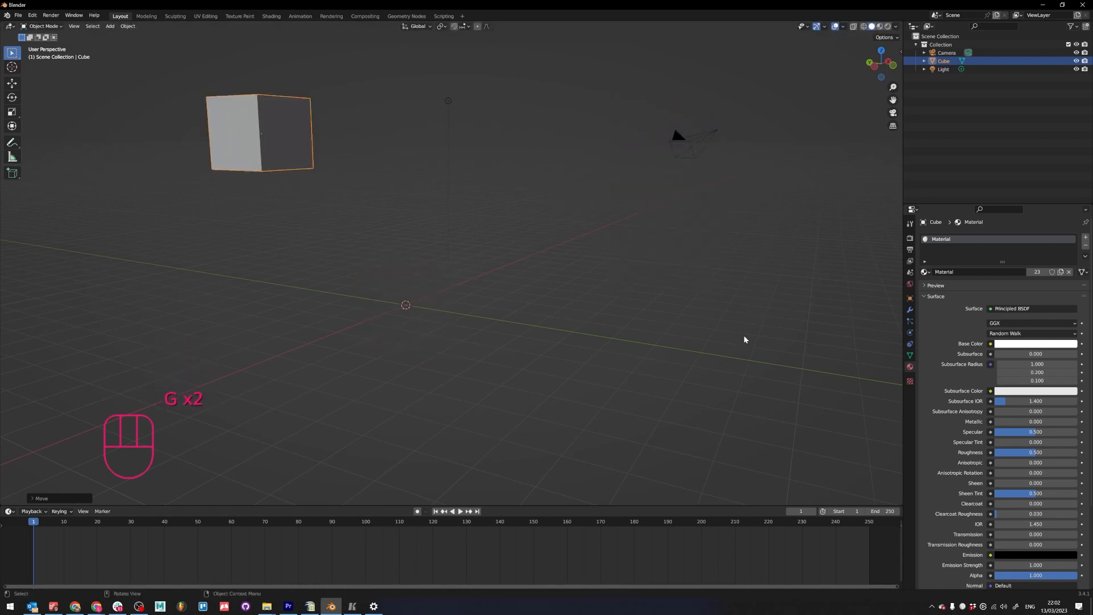
{"action": "key", "text": "alt"}
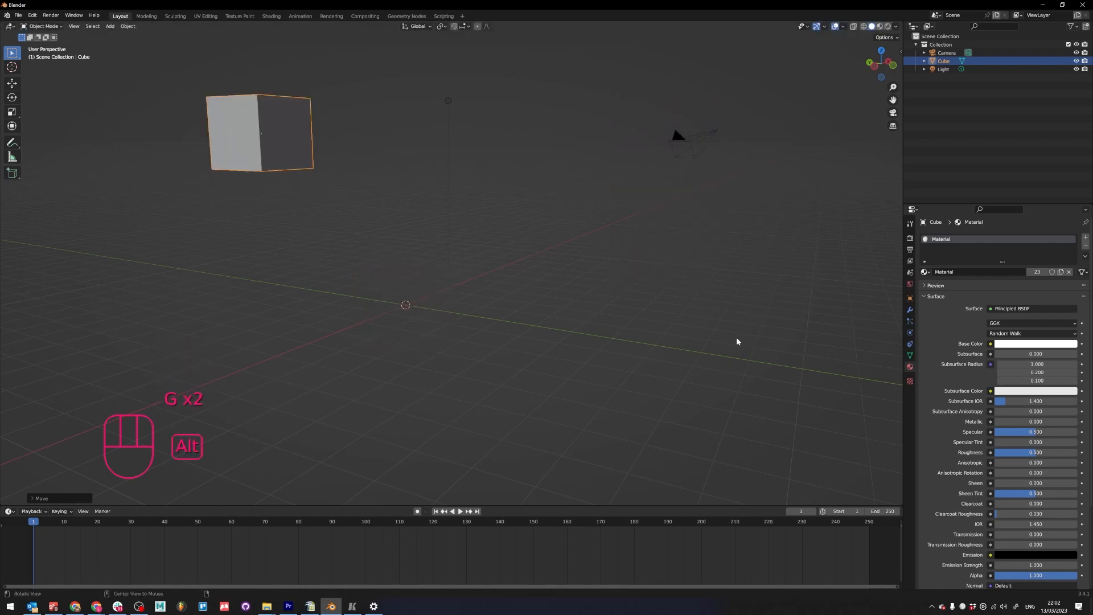
{"action": "key", "text": "alt+g"}
- Rotate the cube freely, and clear its rotation and scale
{"action": "key", "text": "r"}
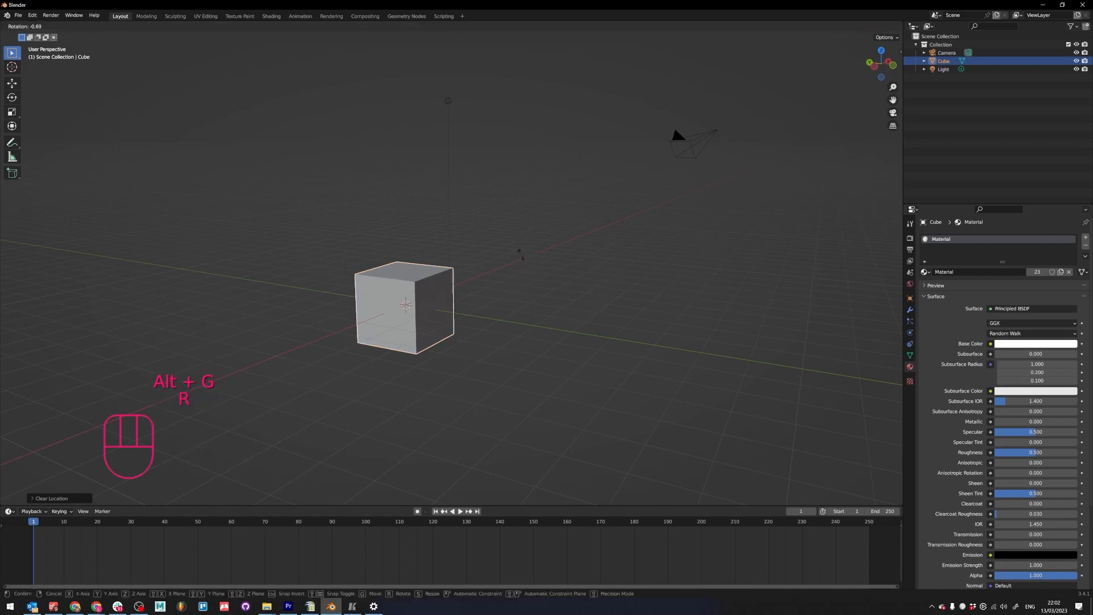
{"action": "left_click", "coordinate": [474, 310]}
{"action": "key", "text": "alt+r"}
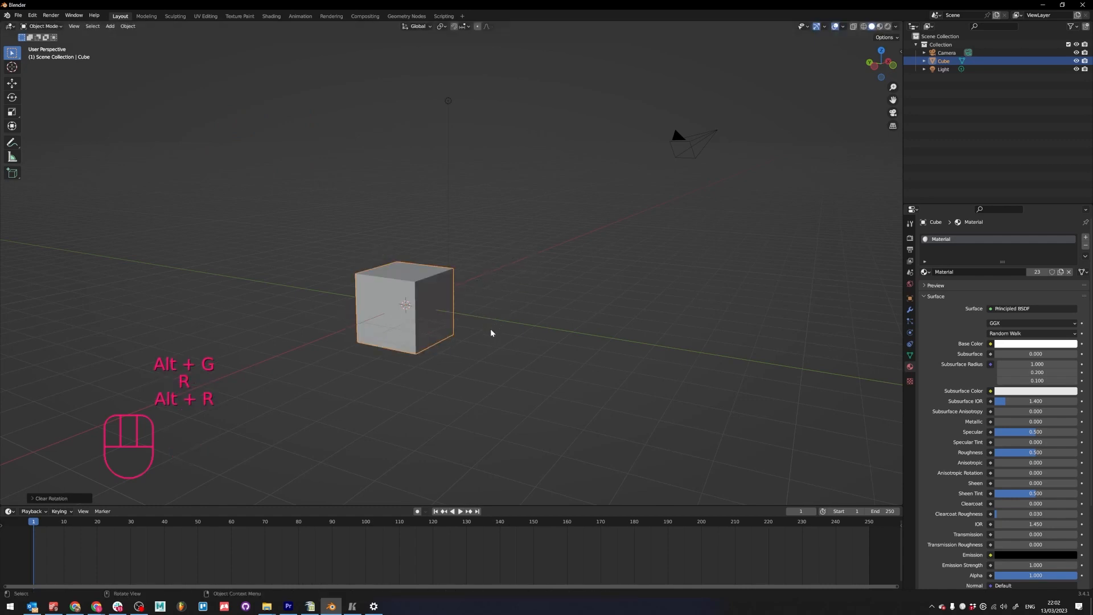
{"action": "key", "text": "alt+s"}
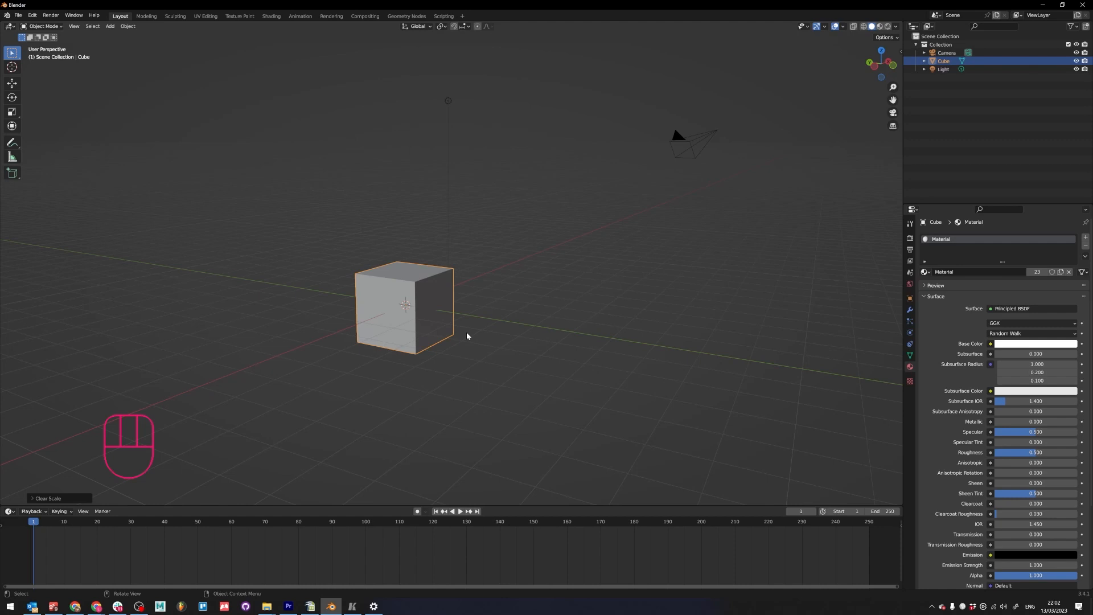
- Switch the viewport between the Front and Right orthographic views, orbiting back to a perspective view of the cube
{"action": "middle_click_drag", "start_coordinate": [445, 241], "coordinate": [491, 278], "text": "alt"}
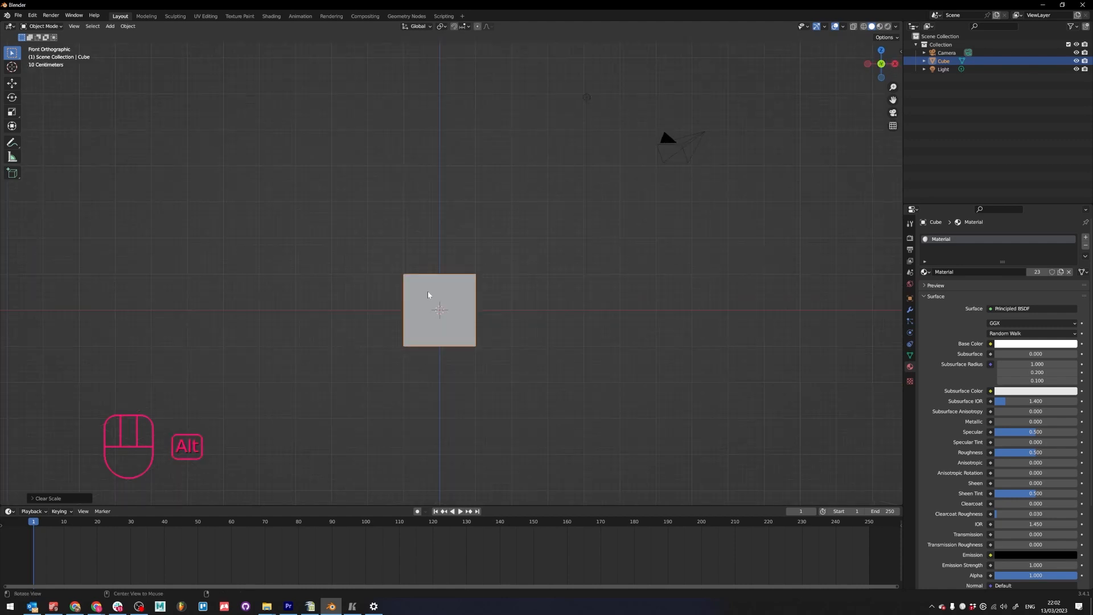
{"action": "middle_click_drag", "start_coordinate": [512, 313], "coordinate": [460, 318]}
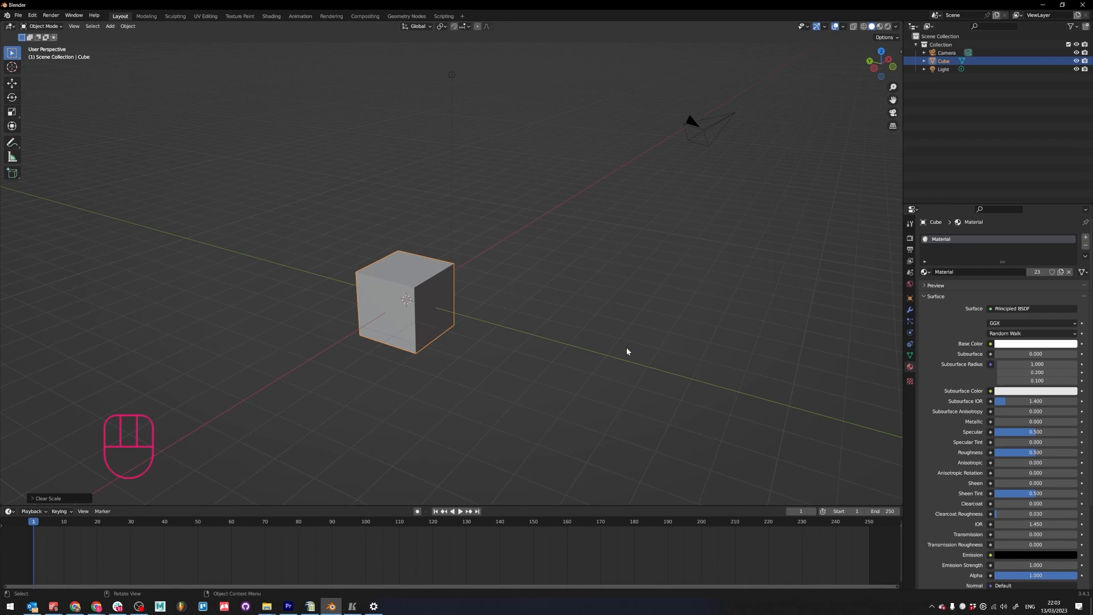
{"action": "key", "text": "KP_1"}
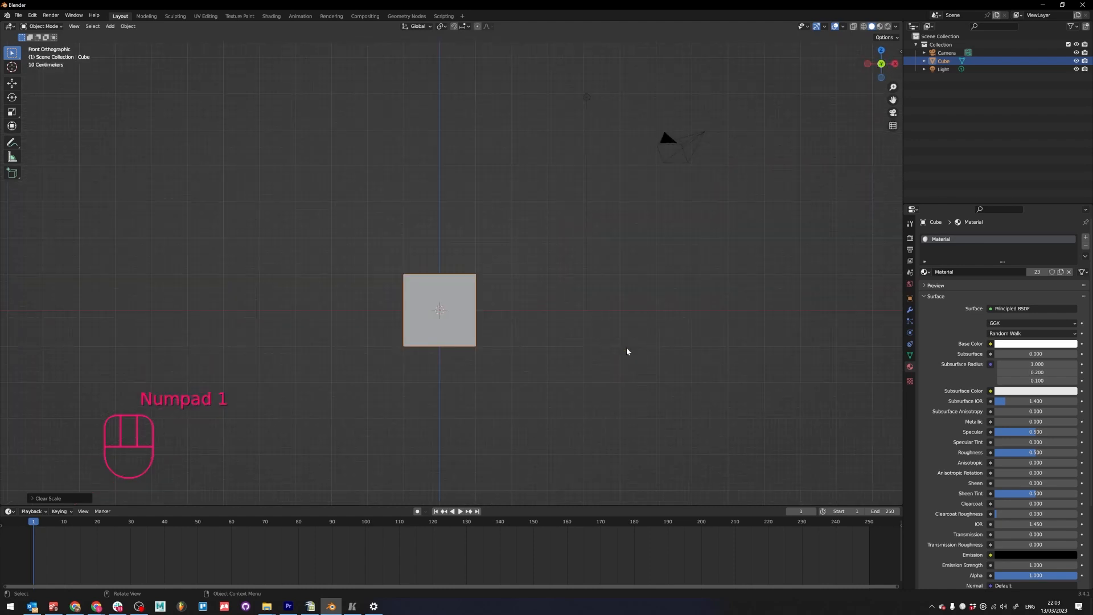
{"action": "key", "text": "KP_3"}
{"action": "key", "text": "KP_1"}
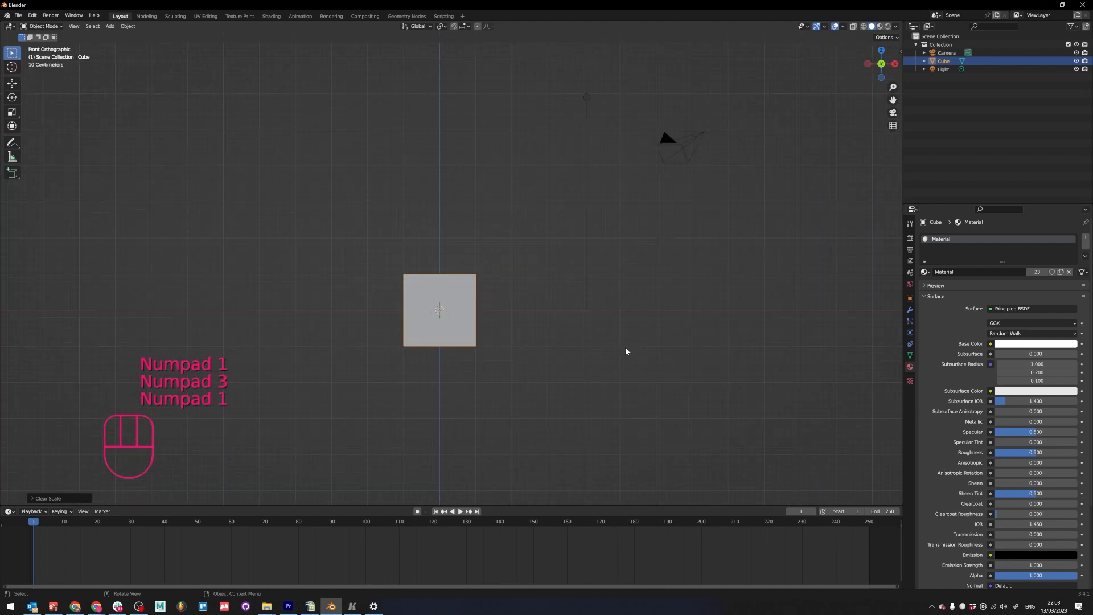
{"action": "middle_click_drag", "start_coordinate": [590, 385], "coordinate": [435, 348], "text": "alt"}
{"action": "key", "text": "KP_1"}
{"action": "middle_click_drag", "start_coordinate": [566, 424], "coordinate": [541, 435]}
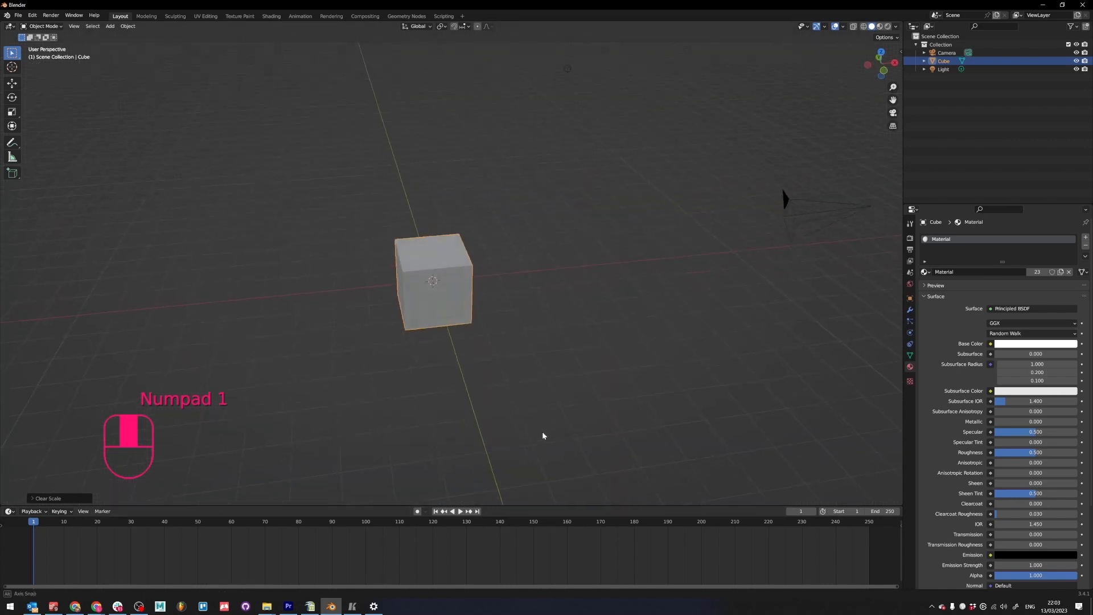
- Snap the viewport to the nearest Front and Right orthographic views by axis snapping, and return to the Front view
{"action": "middle_click_drag", "start_coordinate": [514, 296], "coordinate": [511, 236], "text": "alt"}
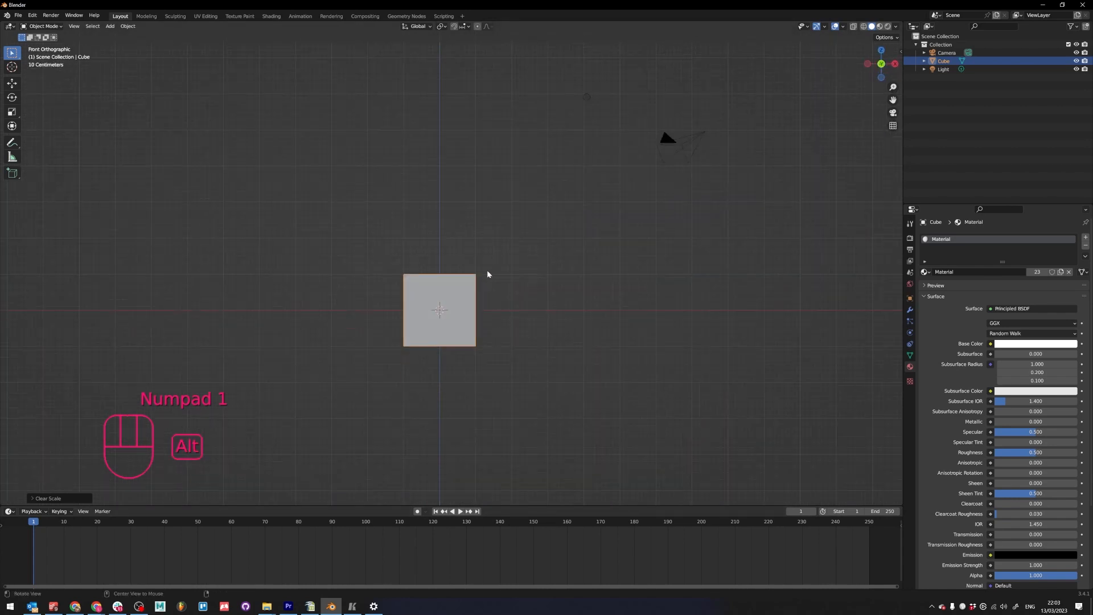
{"action": "middle_click_drag", "start_coordinate": [637, 304], "coordinate": [442, 288], "text": "alt"}
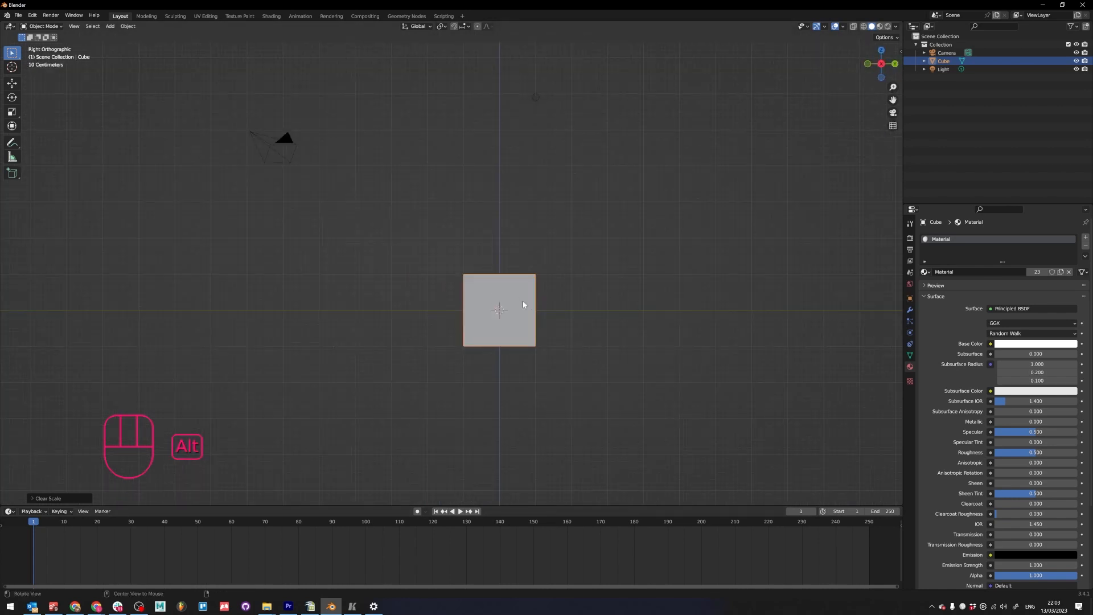
{"action": "middle_click_drag", "start_coordinate": [551, 279], "coordinate": [633, 322], "text": "alt"}
{"action": "middle_click_drag", "start_coordinate": [515, 325], "coordinate": [574, 341], "text": "alt"}
{"action": "key", "text": "KP_1"}
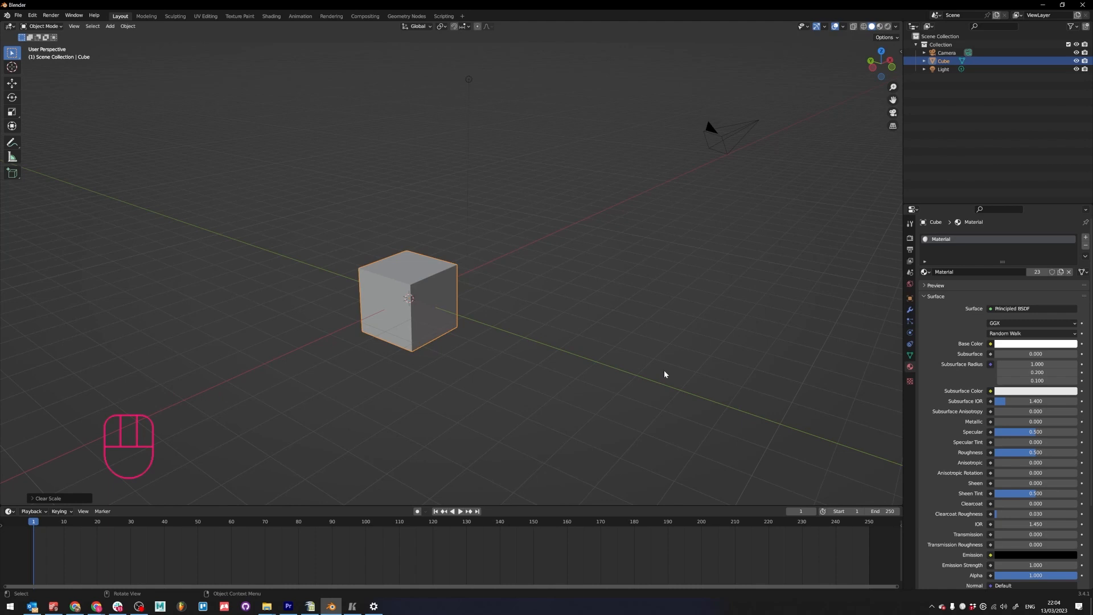
- Switch the viewport from perspective through the Front, Bottom and Right orthographic views in turn, and back to Front
{"action": "key", "text": "grave"}
{"action": "left_click", "coordinate": [620, 335]}
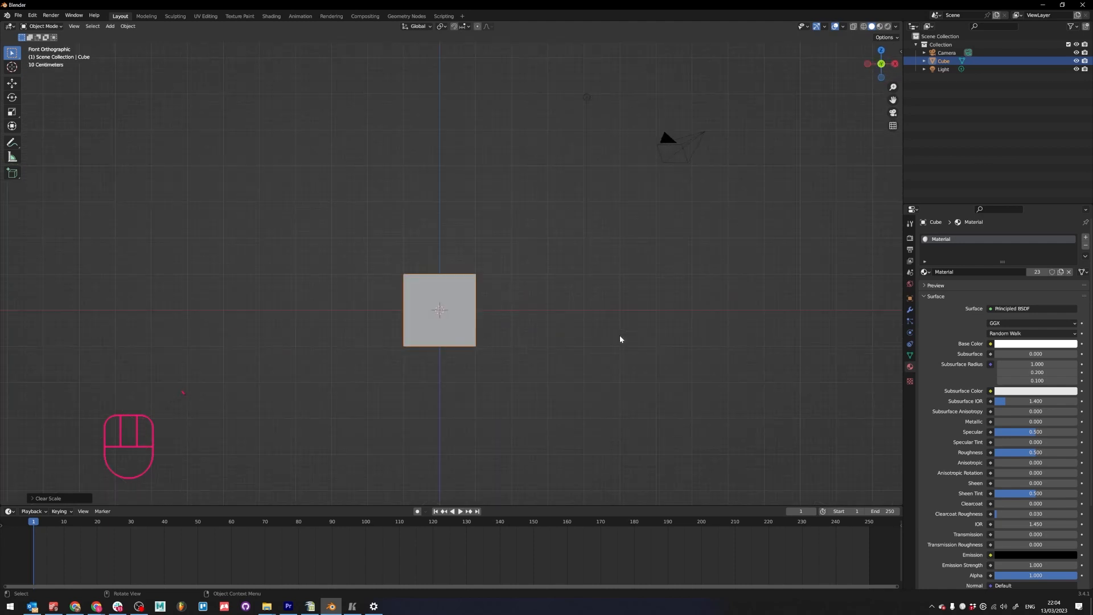
{"action": "key", "text": "grave"}
{"action": "left_click", "coordinate": [623, 279]}
{"action": "key", "text": "grave"}
{"action": "left_click", "coordinate": [598, 269]}
{"action": "key", "text": "grave"}
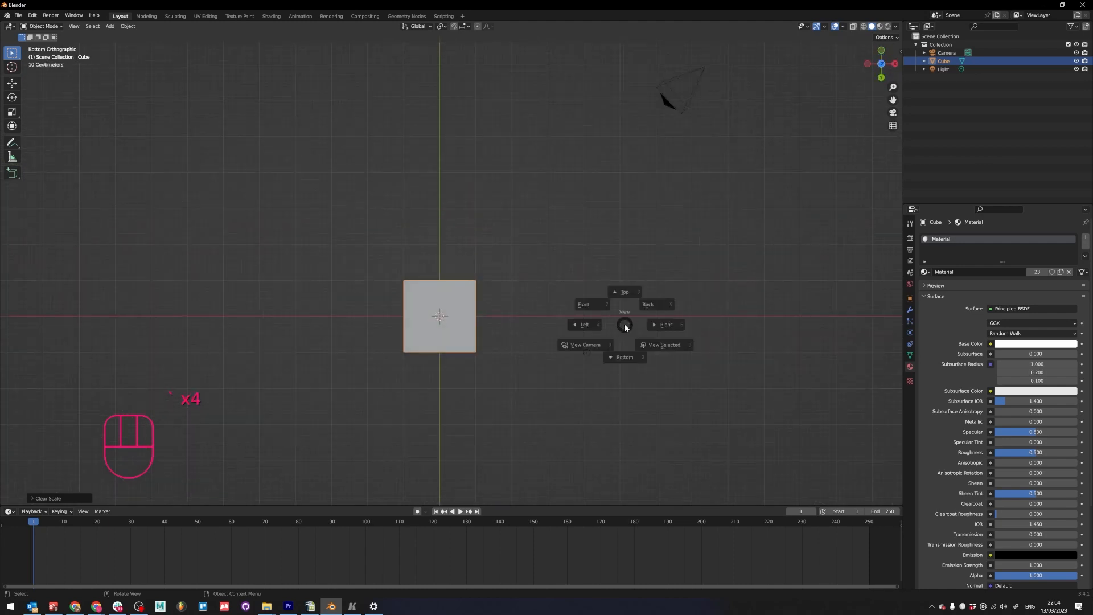
{"action": "left_click", "coordinate": [693, 333]}
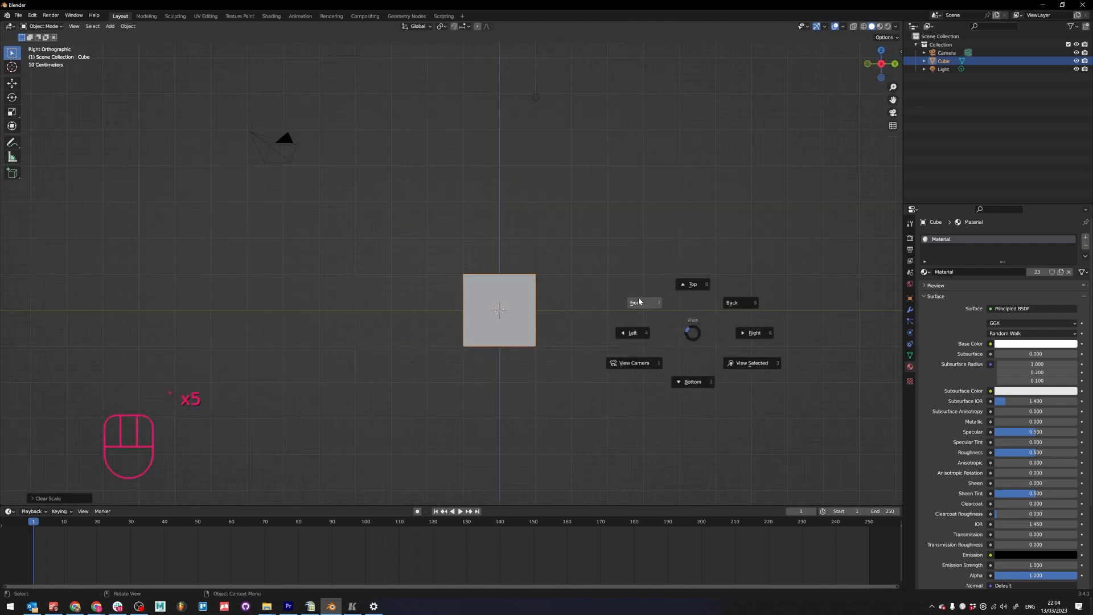
{"action": "left_click", "coordinate": [639, 301]}
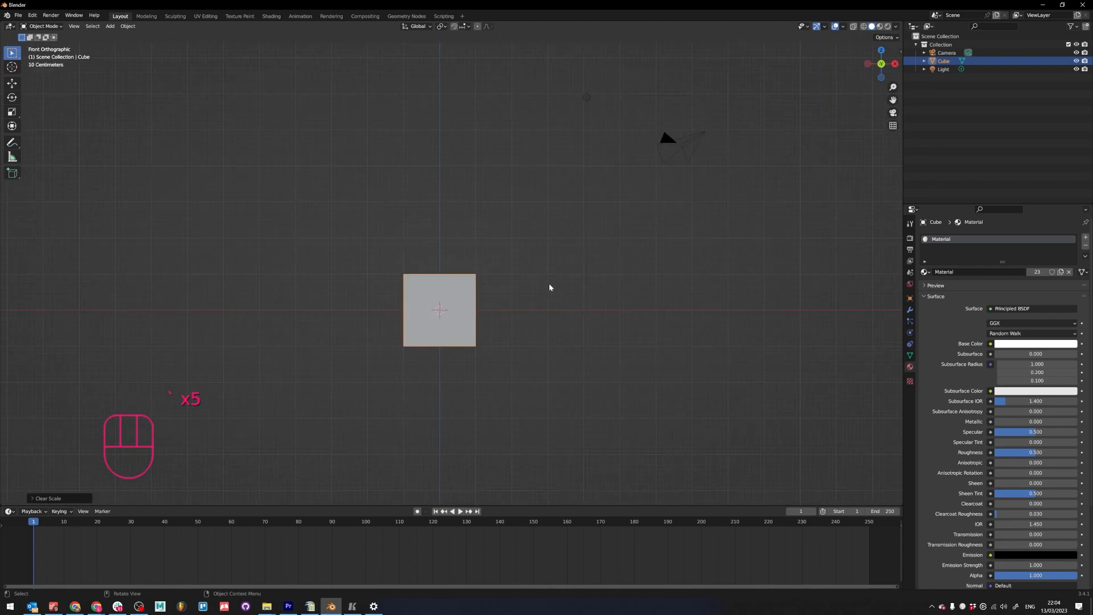
- View the cube through the camera, orbit out of that view, and return to the Front orthographic view
{"action": "key", "text": "grave"}
{"action": "left_click", "coordinate": [506, 332]}
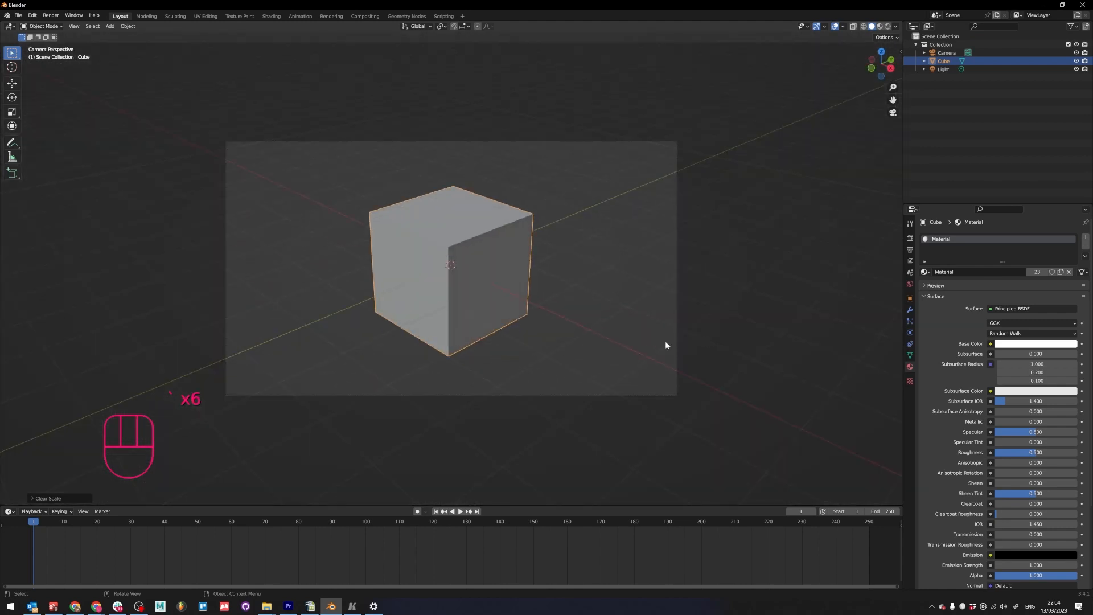
{"action": "key", "text": "grave"}
{"action": "left_click", "coordinate": [548, 274]}
{"action": "middle_click_drag", "start_coordinate": [540, 306], "coordinate": [546, 336]}
{"action": "key", "text": "grave"}
{"action": "left_click", "coordinate": [497, 312]}
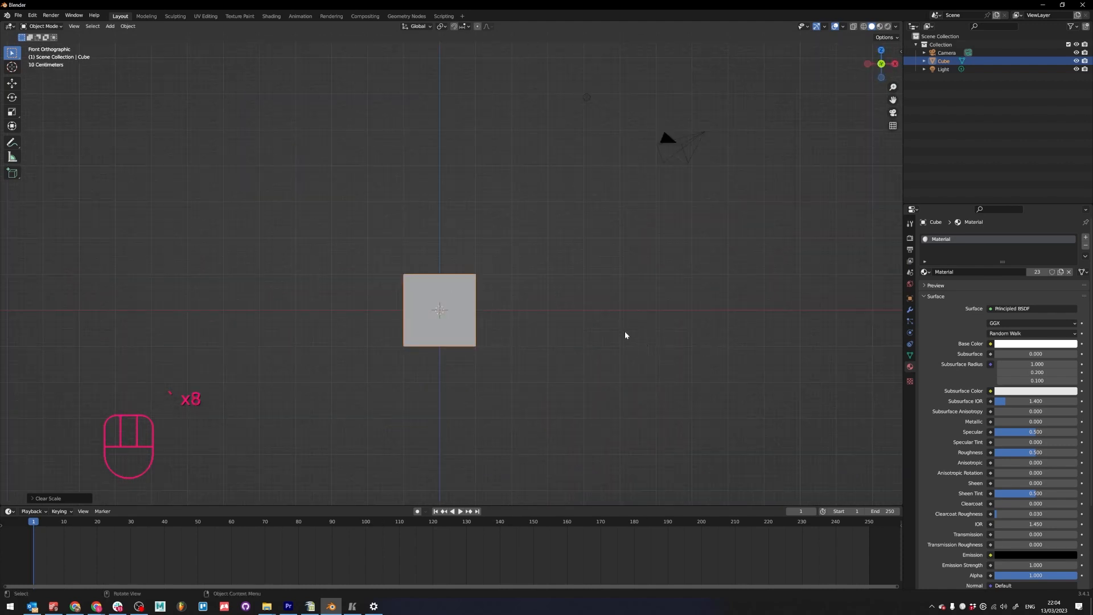
- Try to move the cube upward along the global Z axis
{"action": "key", "text": "g"}
{"action": "key", "text": "z"}
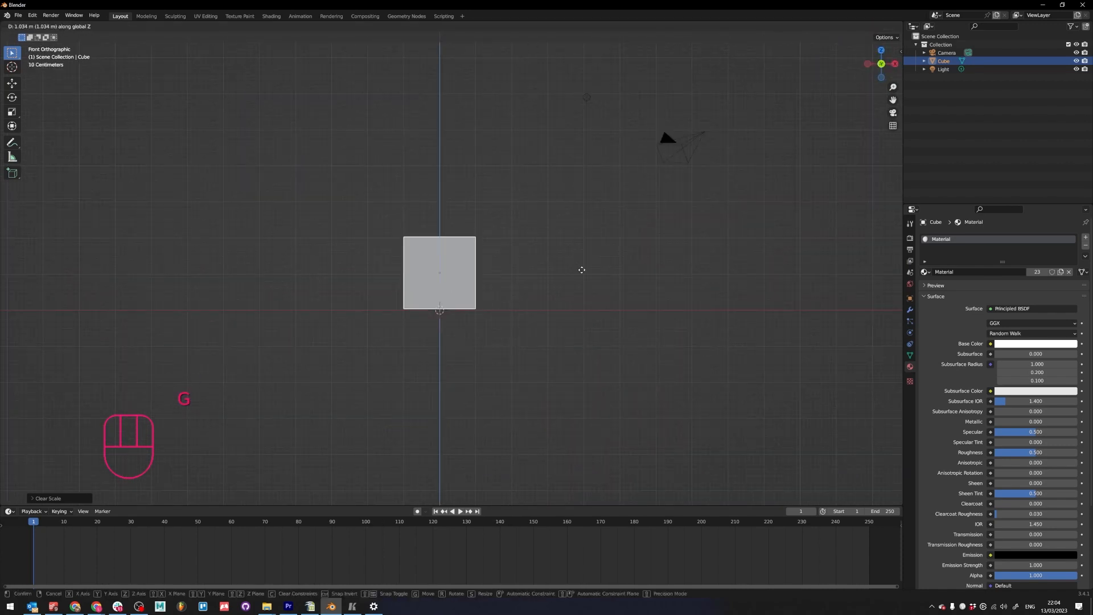
{"action": "right_click", "coordinate": [586, 272]}
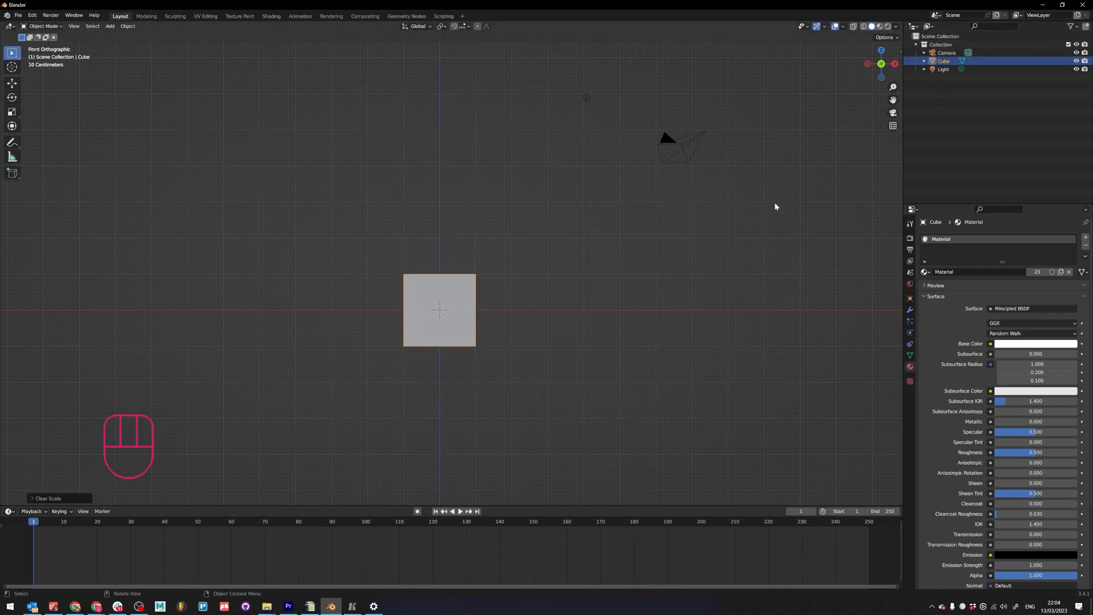
{"action": "key", "text": "z"}
{"action": "key", "text": "Escape"}
{"action": "scroll", "coordinate": [405, 337], "scroll_direction": "up", "scroll_amount": 1}
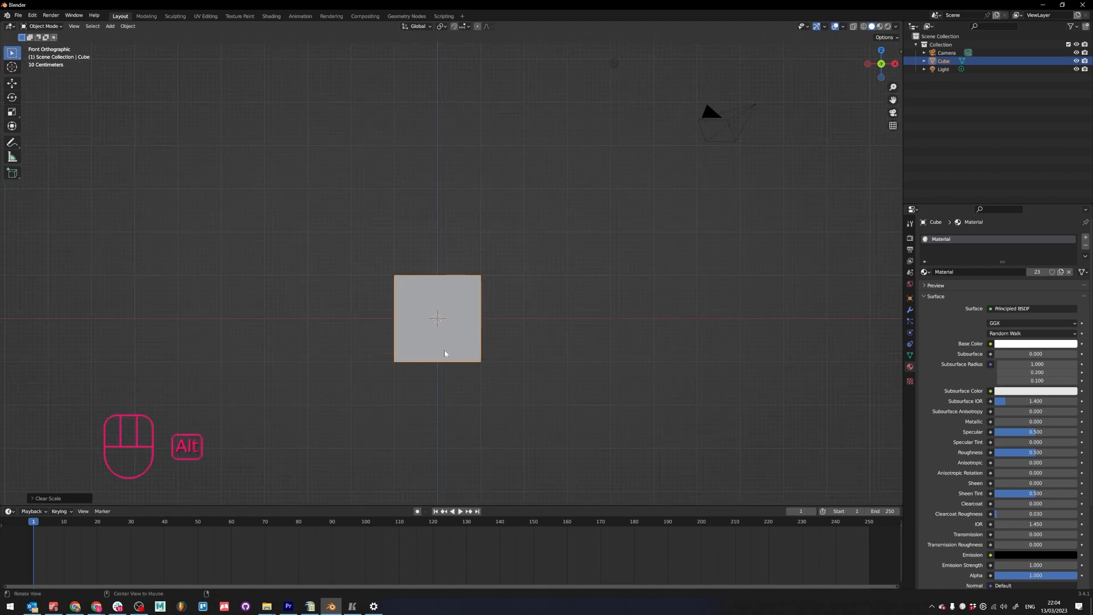
{"action": "middle_click_drag", "start_coordinate": [430, 336], "coordinate": [482, 370], "text": "shift"}
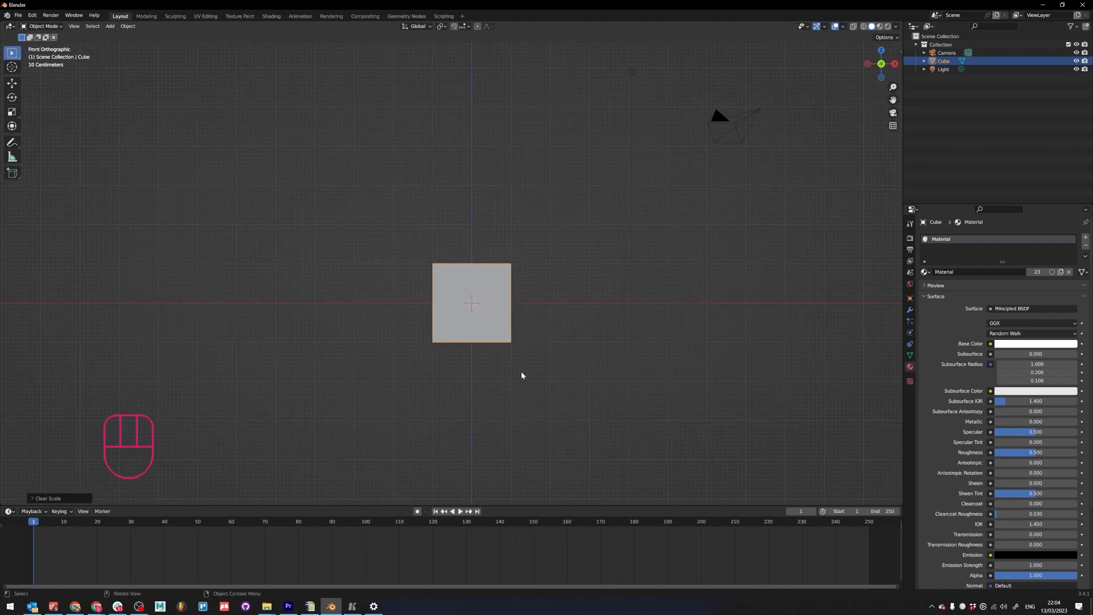
{"action": "left_click", "coordinate": [43, 26]}
{"action": "middle_click_drag", "start_coordinate": [646, 347], "coordinate": [613, 360]}
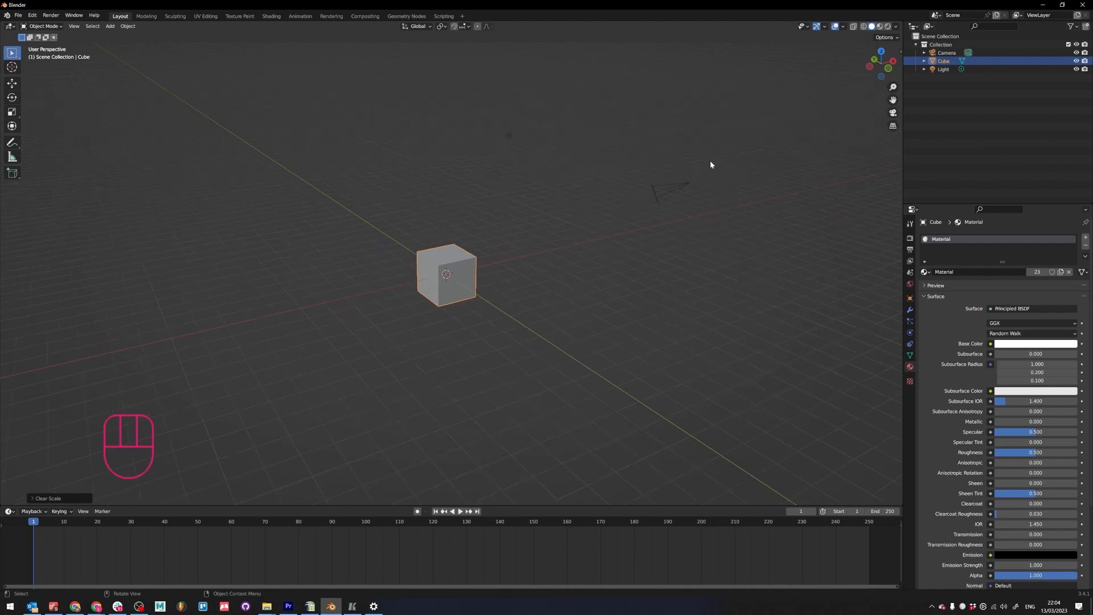
- Reselect the cube in Object Mode and try to move it freely
{"action": "left_click", "coordinate": [675, 189]}
{"action": "left_click_drag", "start_coordinate": [564, 121], "coordinate": [504, 141]}
{"action": "left_click", "coordinate": [476, 255]}
{"action": "scroll", "coordinate": [456, 296], "scroll_direction": "up", "scroll_amount": 3}
{"action": "scroll", "coordinate": [473, 311], "scroll_direction": "down", "scroll_amount": 2}
{"action": "scroll", "coordinate": [478, 321], "scroll_direction": "up", "scroll_amount": 2}
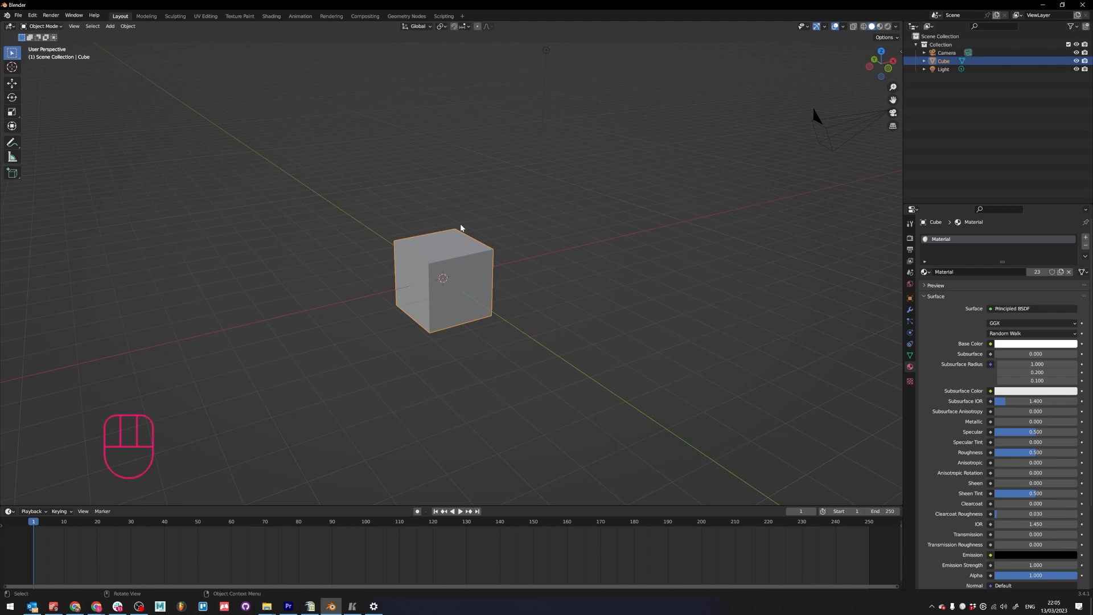
{"action": "key", "text": "g"}
{"action": "right_click", "coordinate": [433, 248]}
- Switch the cube from Object Mode to Edit Mode
{"action": "left_click", "coordinate": [46, 27]}
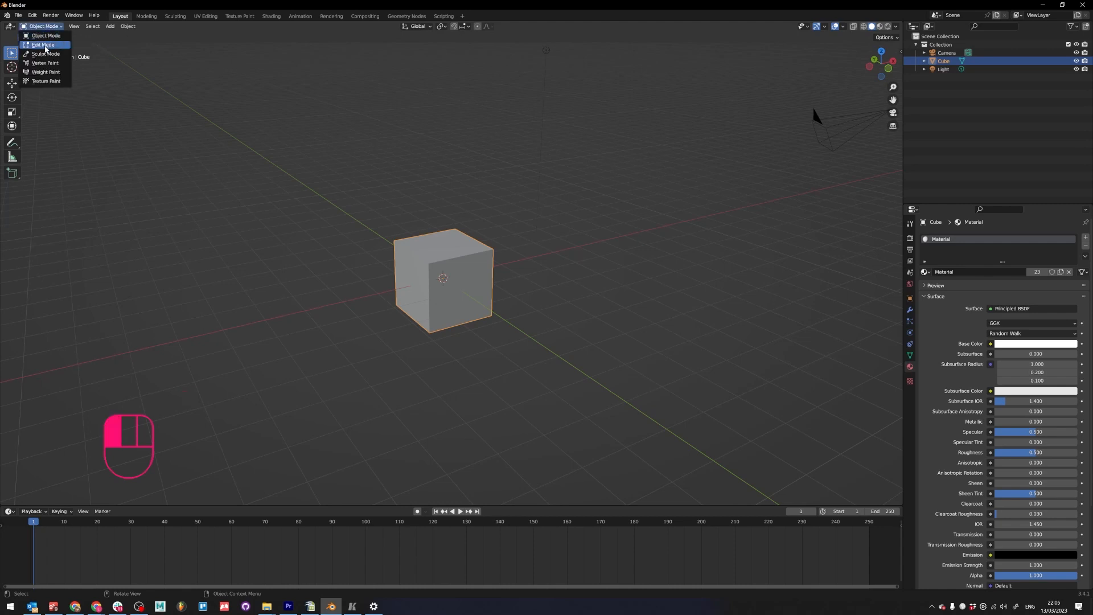
{"action": "left_click", "coordinate": [44, 46]}
{"action": "key", "text": "Tab"}
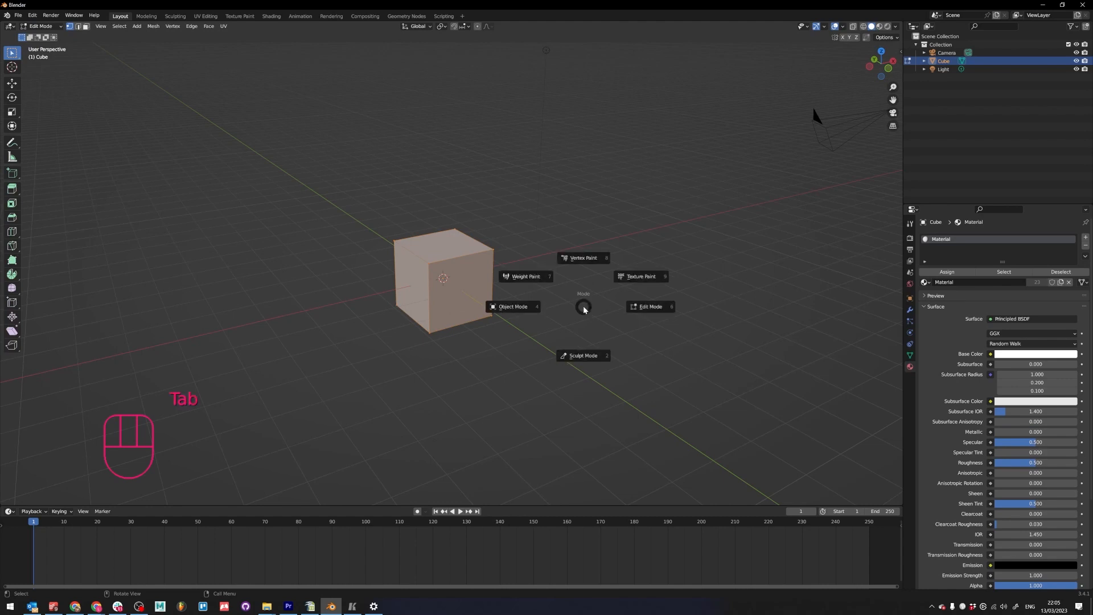
{"action": "left_click", "coordinate": [506, 310]}
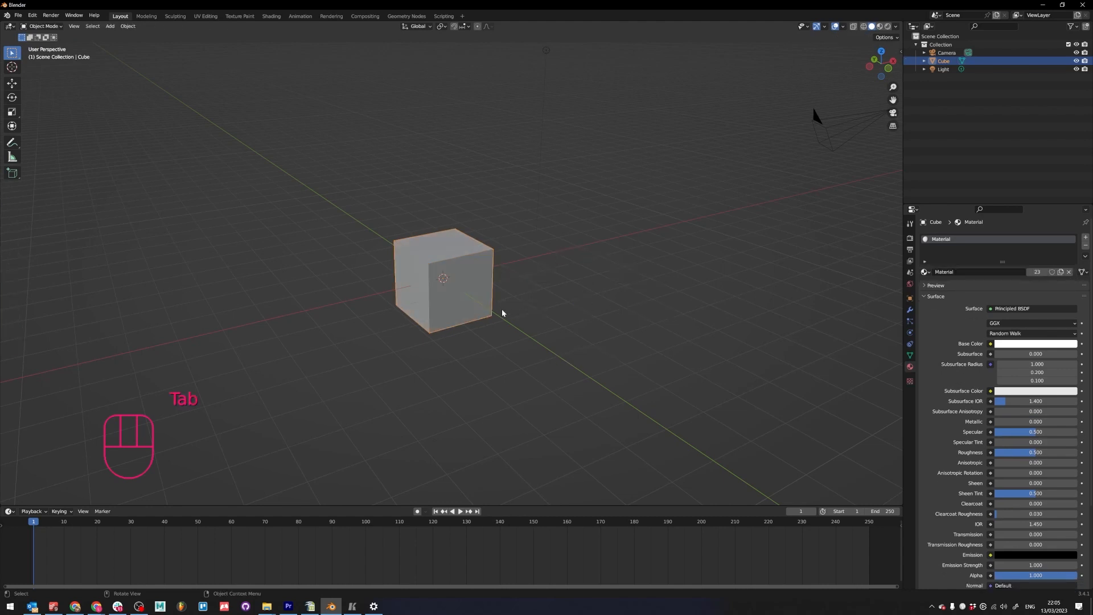
{"action": "key", "text": "Tab"}
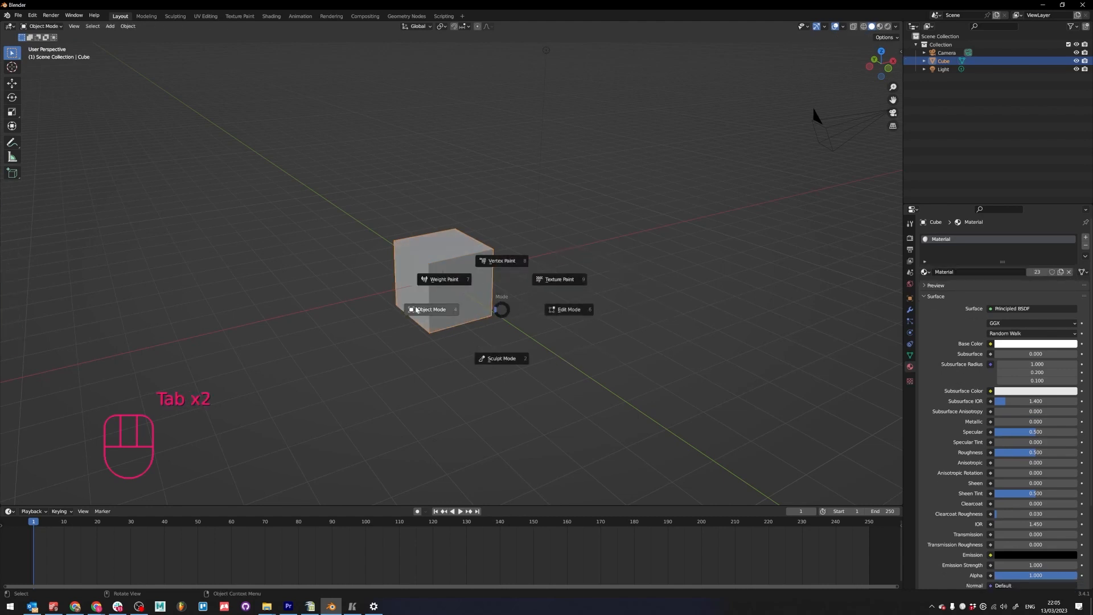
{"action": "left_click", "coordinate": [601, 311]}
- Try to move the cube's top corner vertices freely
{"action": "middle_click_drag", "start_coordinate": [629, 339], "coordinate": [117, 99]}
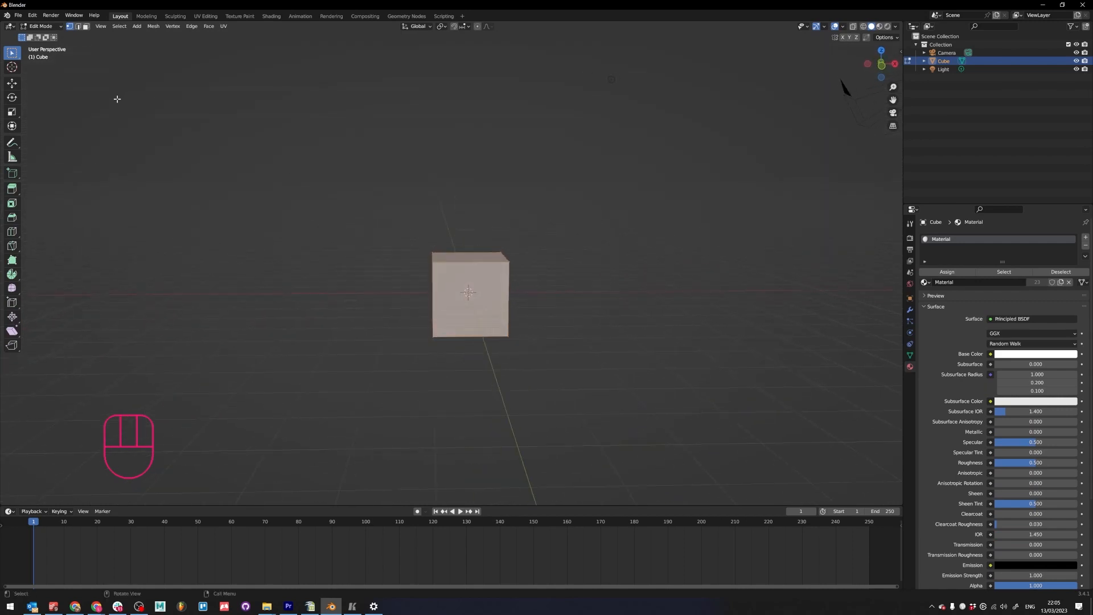
{"action": "middle_click_drag", "start_coordinate": [310, 440], "coordinate": [455, 280]}
{"action": "scroll", "coordinate": [455, 280], "scroll_direction": "up", "scroll_amount": 8}
{"action": "left_click_drag", "start_coordinate": [654, 192], "coordinate": [603, 227]}
{"action": "scroll", "coordinate": [603, 241], "scroll_direction": "down", "scroll_amount": 5}
{"action": "key", "text": "g"}
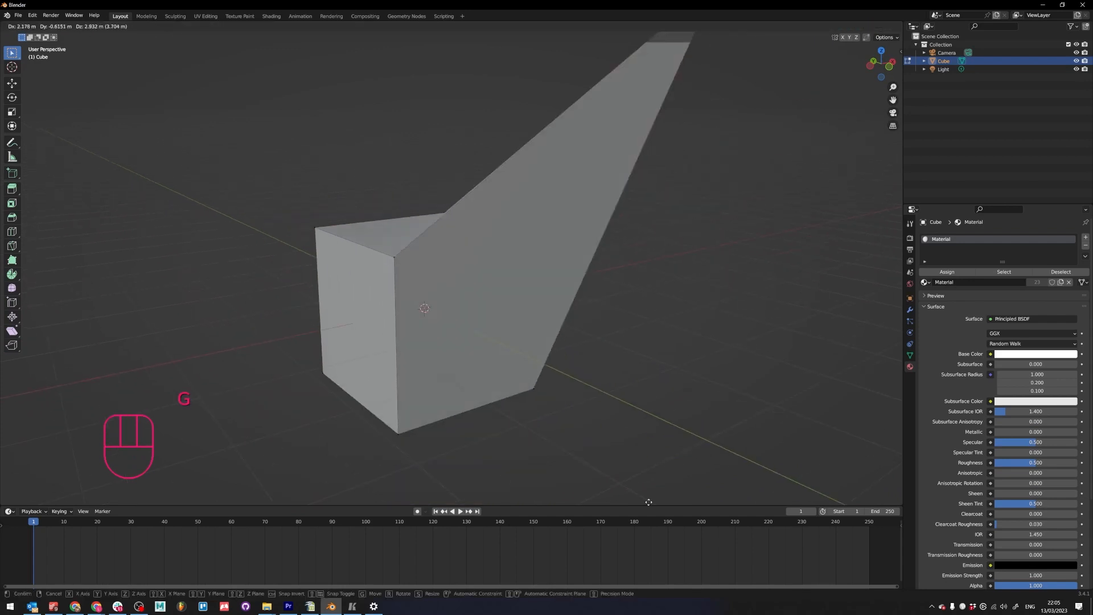
{"action": "right_click", "coordinate": [622, 229]}
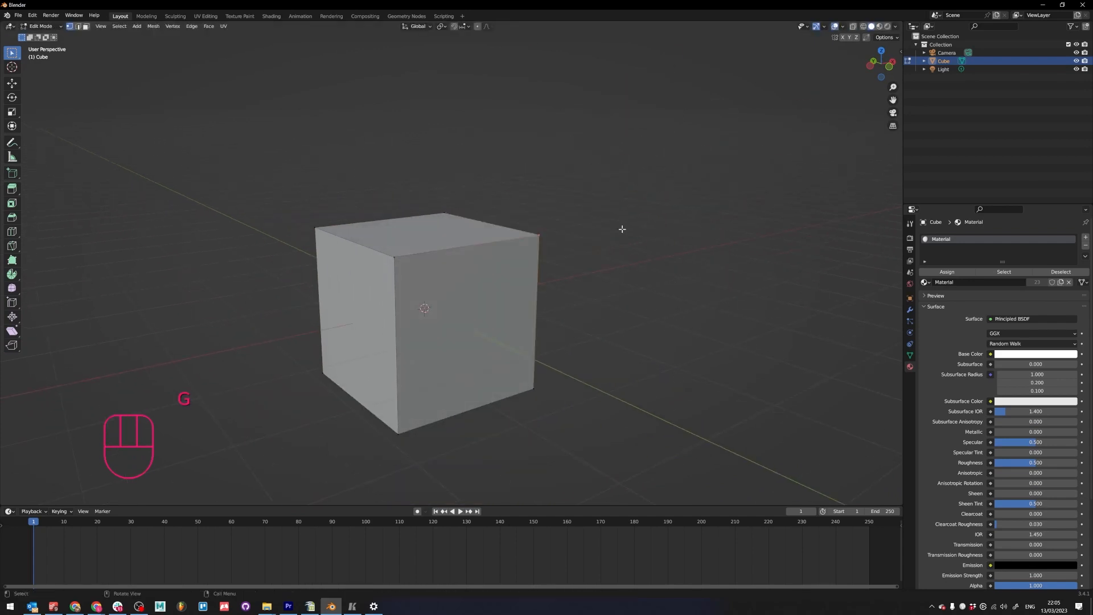
{"action": "key", "text": "g"}
{"action": "right_click", "coordinate": [439, 273]}
- Activate the Move tool for the front top corner vertex and return to the selection tool
{"action": "left_click", "coordinate": [12, 84]}
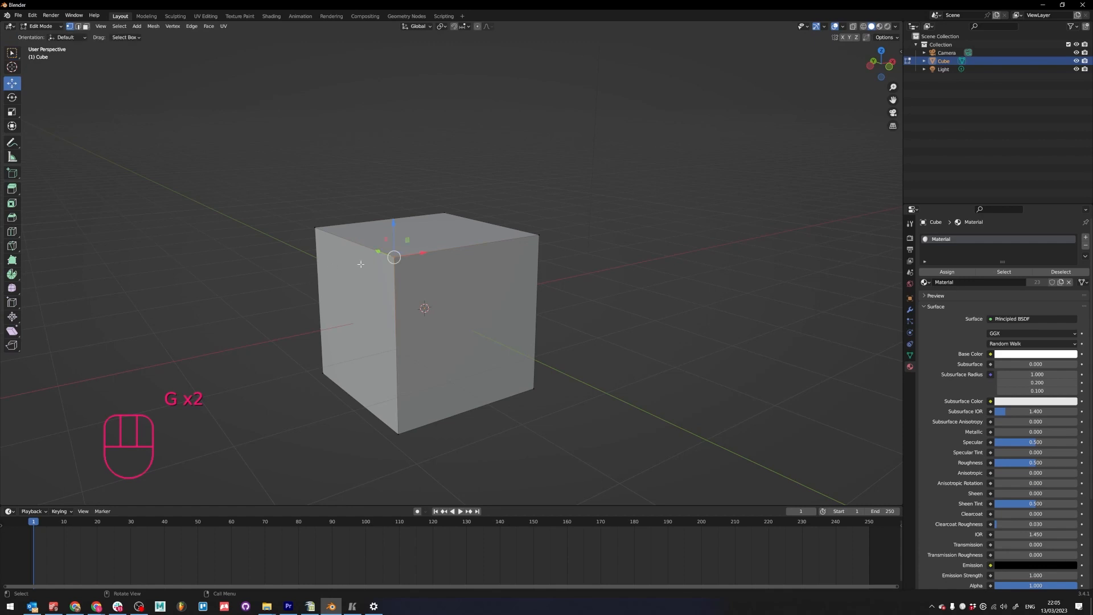
{"action": "key", "text": "ctrl+z"}
{"action": "left_click", "coordinate": [9, 57]}
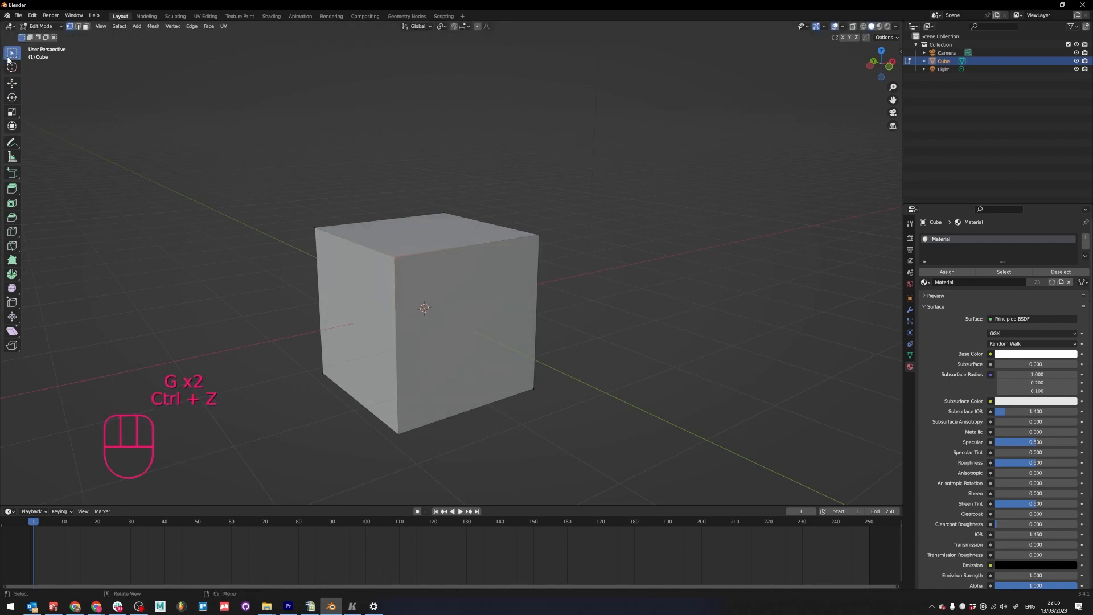
- Try to move, rotate and scale the cube's top right corner vertex, undoing the vertex move
{"action": "left_click", "coordinate": [547, 229]}
{"action": "key", "text": "g"}
{"action": "right_click", "coordinate": [648, 364]}
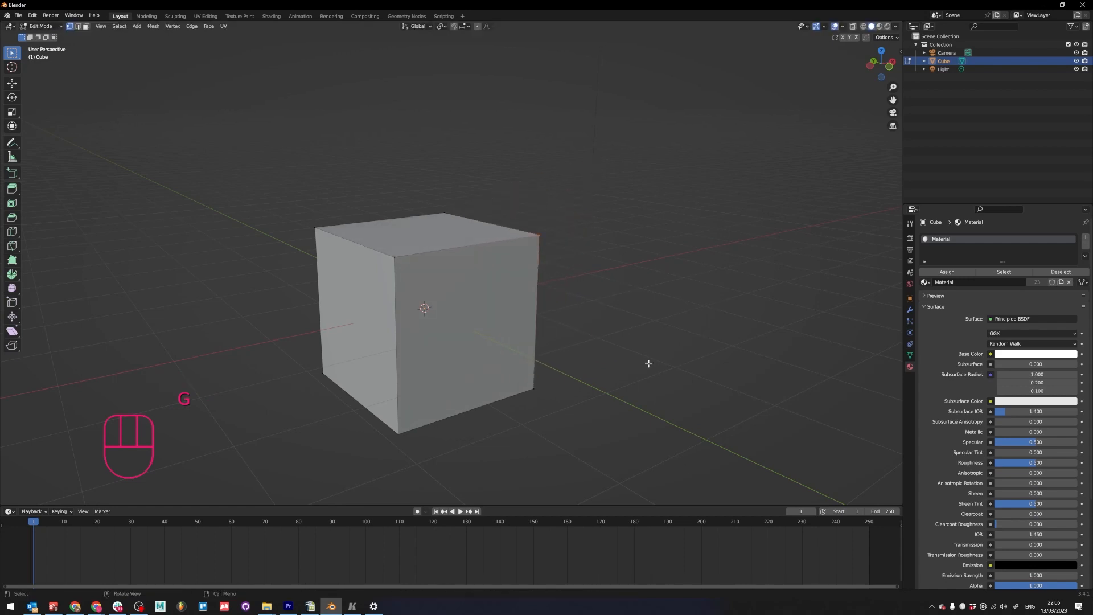
{"action": "key", "text": "g"}
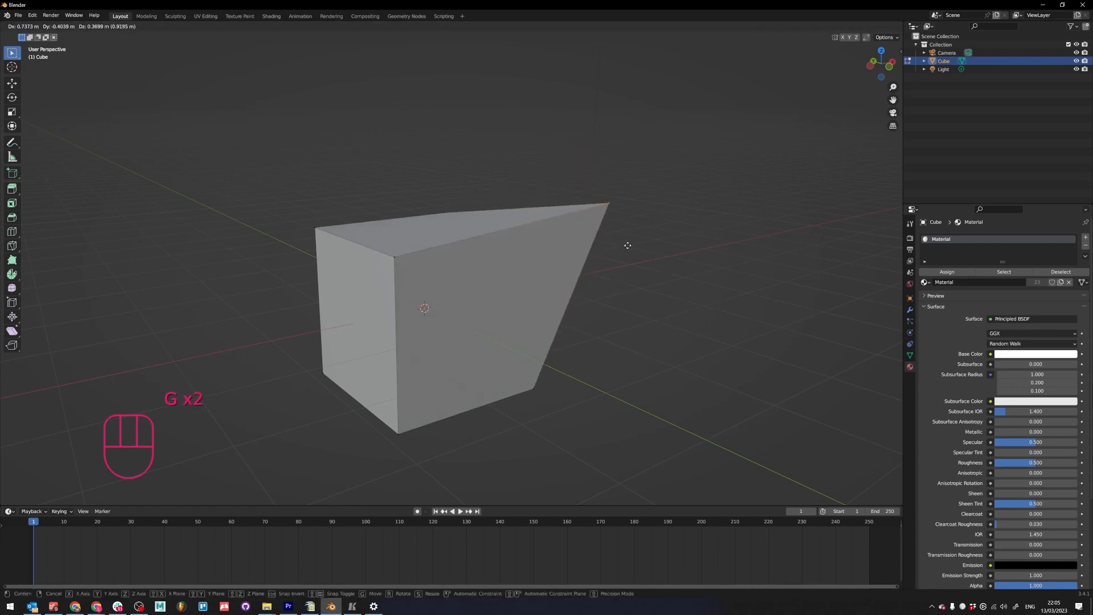
{"action": "left_click", "coordinate": [652, 267]}
{"action": "key", "text": "t"}
{"action": "key", "text": "r"}
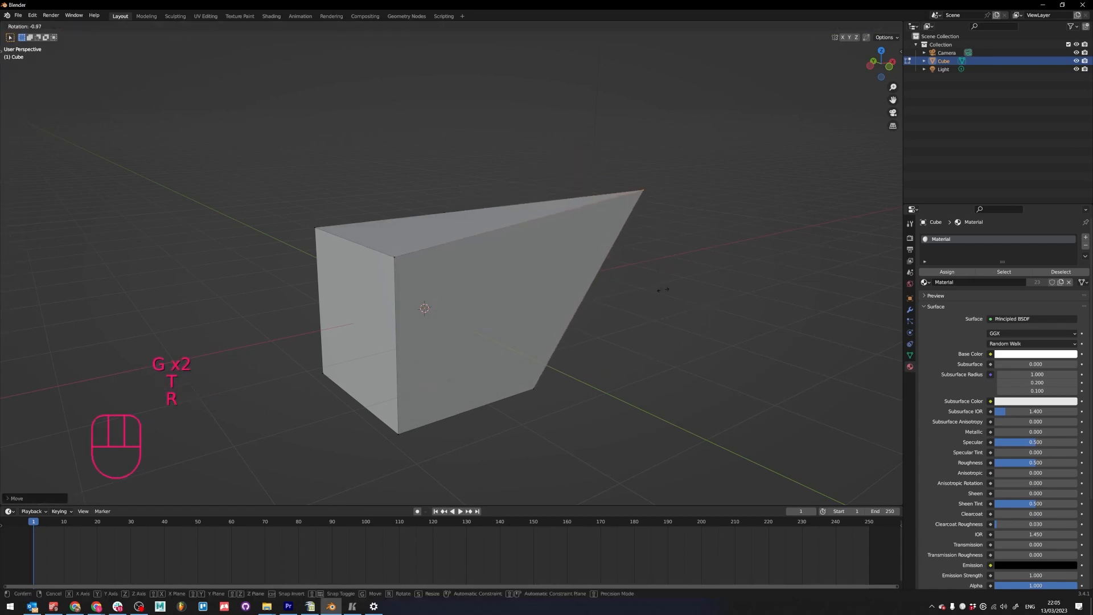
{"action": "right_click", "coordinate": [691, 238]}
{"action": "key", "text": "ctrl+z"}
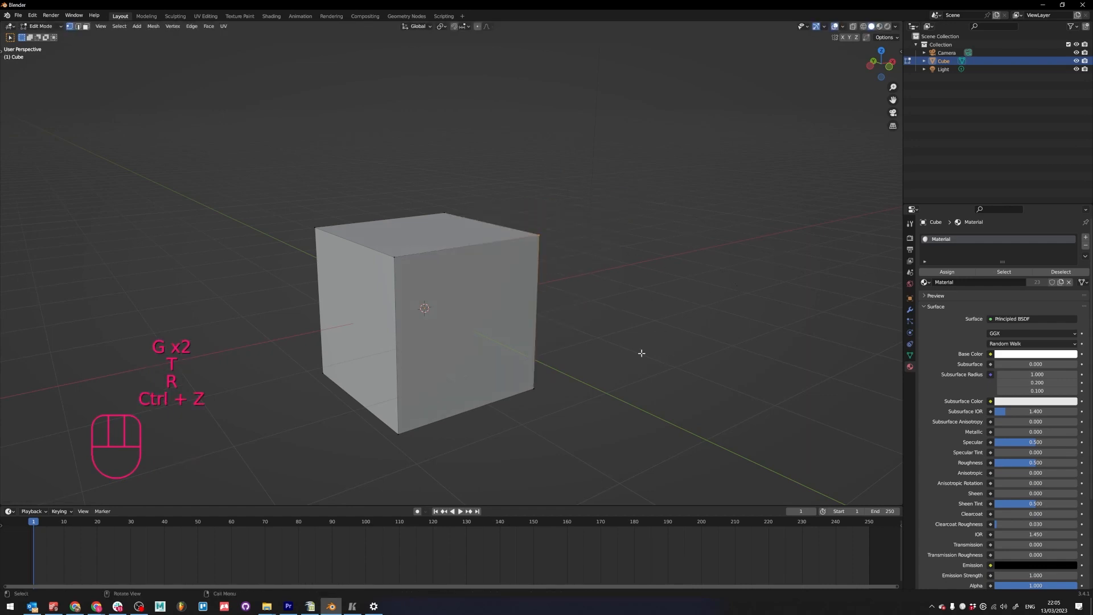
{"action": "middle_click_drag", "start_coordinate": [639, 354], "coordinate": [593, 338]}
{"action": "key", "text": "s"}
{"action": "right_click", "coordinate": [524, 351]}
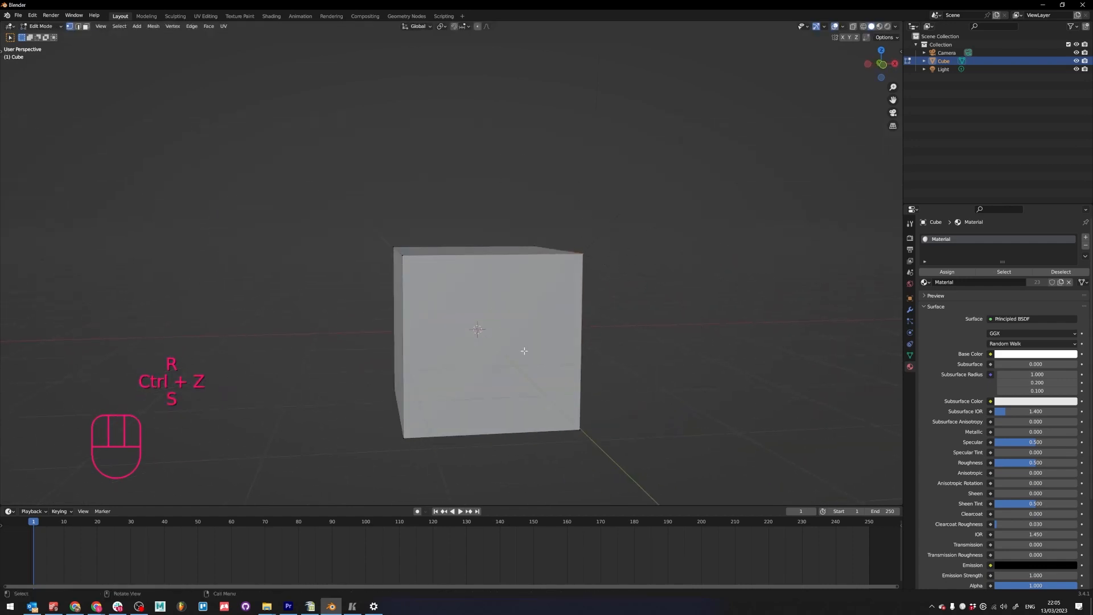
- Switch to edge selection and try to rotate the cube's top front edge
{"action": "left_click", "coordinate": [78, 27]}
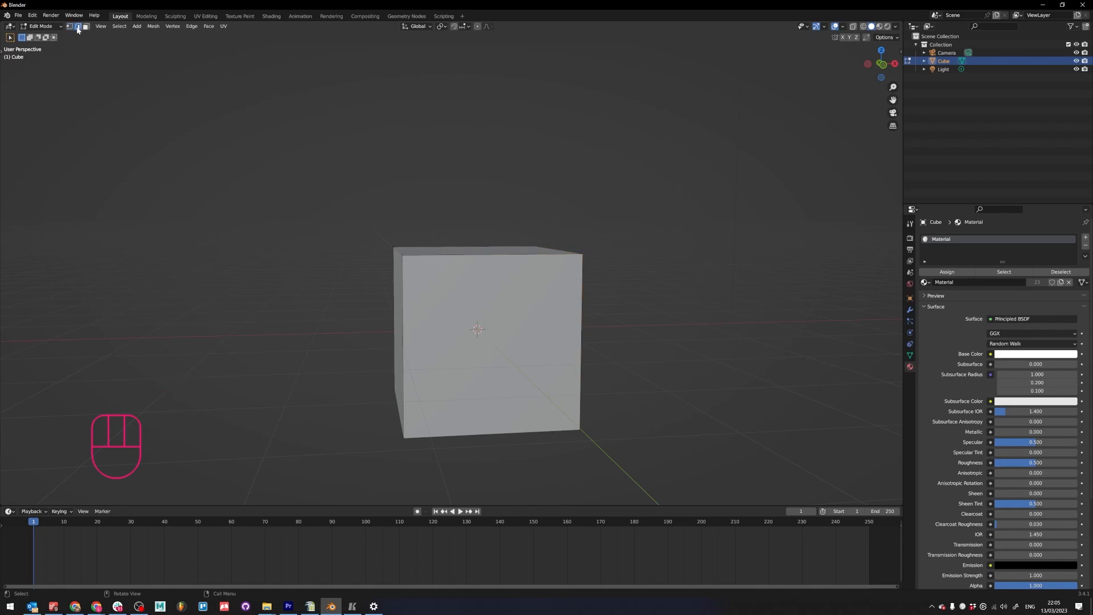
{"action": "left_click", "coordinate": [465, 255]}
{"action": "left_click", "coordinate": [501, 257]}
{"action": "key", "text": "r"}
{"action": "right_click", "coordinate": [634, 146]}
- Switch to face selection and try to scale the cube's front face
{"action": "left_click", "coordinate": [87, 26]}
{"action": "left_click", "coordinate": [533, 304]}
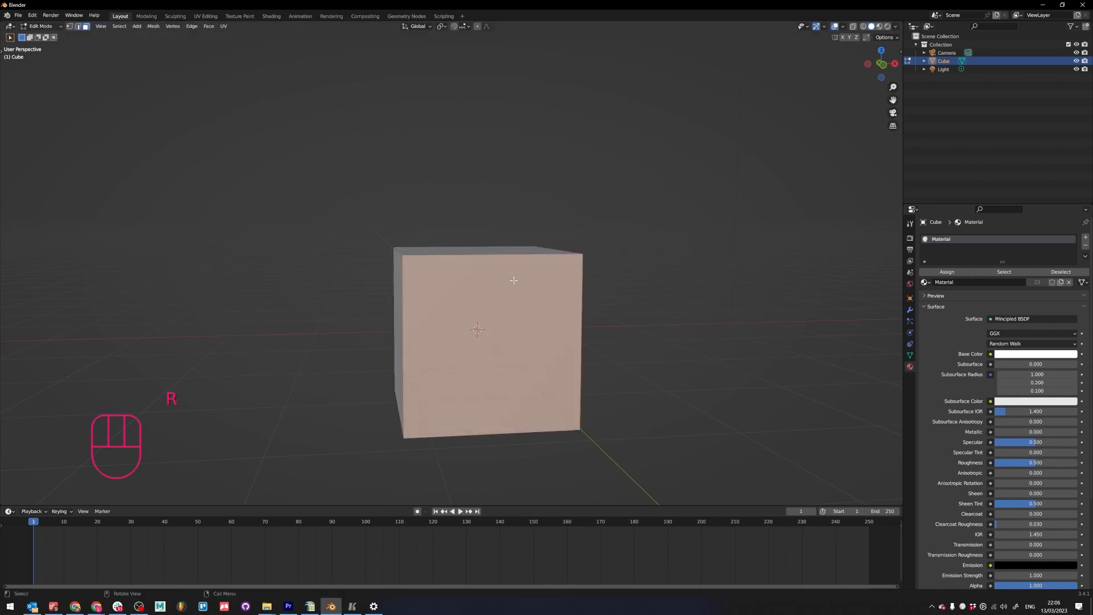
{"action": "middle_click_drag", "start_coordinate": [513, 281], "coordinate": [586, 330]}
{"action": "key", "text": "s"}
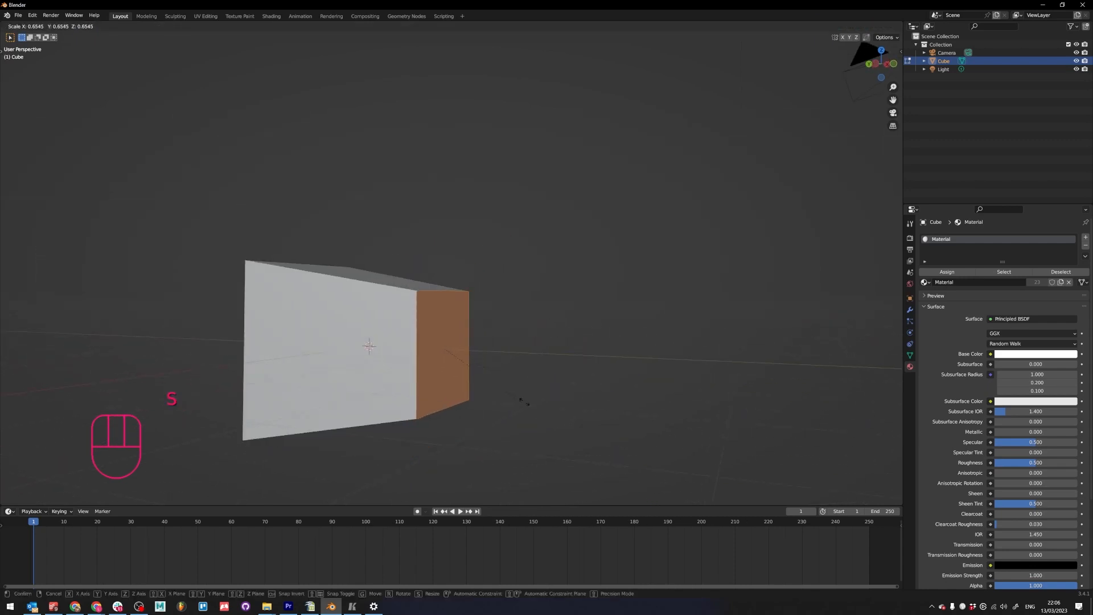
{"action": "left_click", "coordinate": [586, 398]}
- Try to rotate and move the front face, and undo the face transforms
{"action": "key", "text": "r"}
{"action": "right_click", "coordinate": [593, 362]}
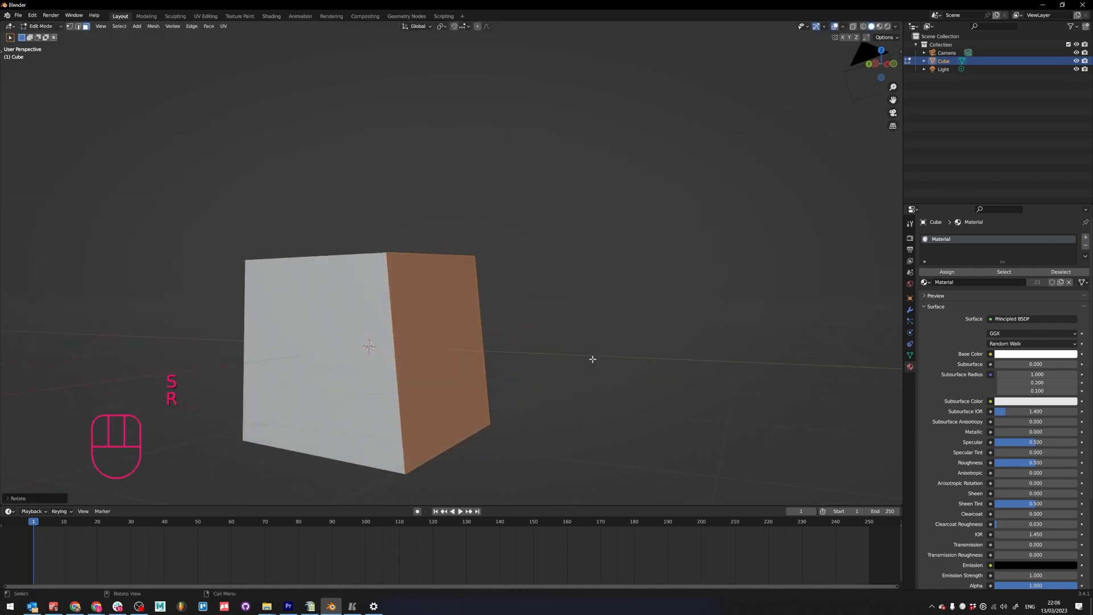
{"action": "key", "text": "g"}
{"action": "right_click", "coordinate": [679, 273]}
{"action": "key", "text": "ctrl+z"}
{"action": "key", "text": "ctrl+z"}
{"action": "key", "text": "ctrl+z"}
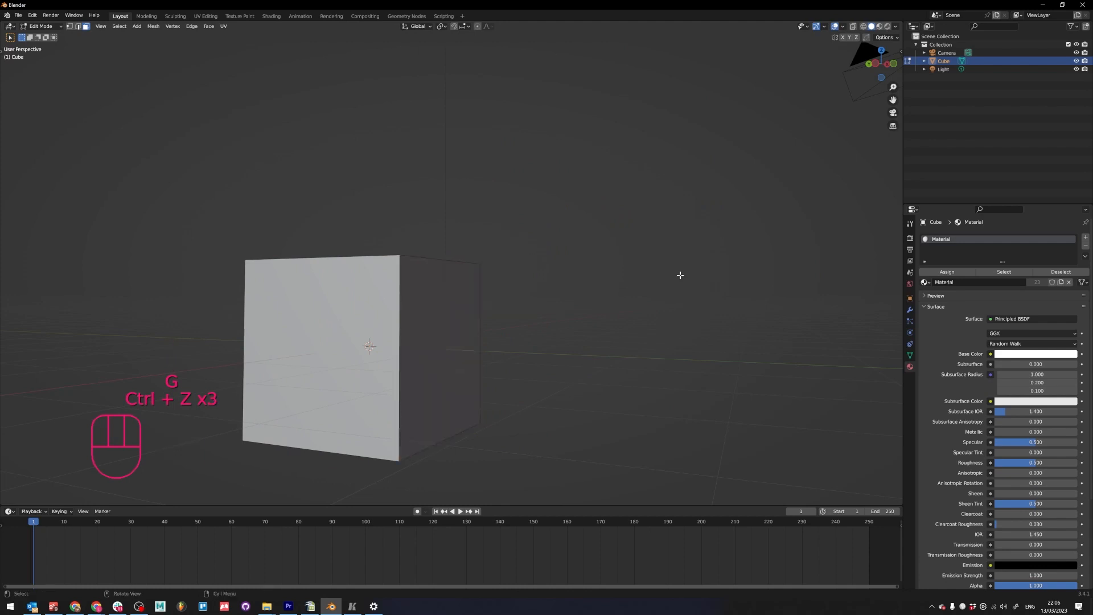
- Cycle the mesh selection through vertex, edge and face modes, ending in face mode
{"action": "middle_click_drag", "start_coordinate": [620, 345], "coordinate": [243, 201]}
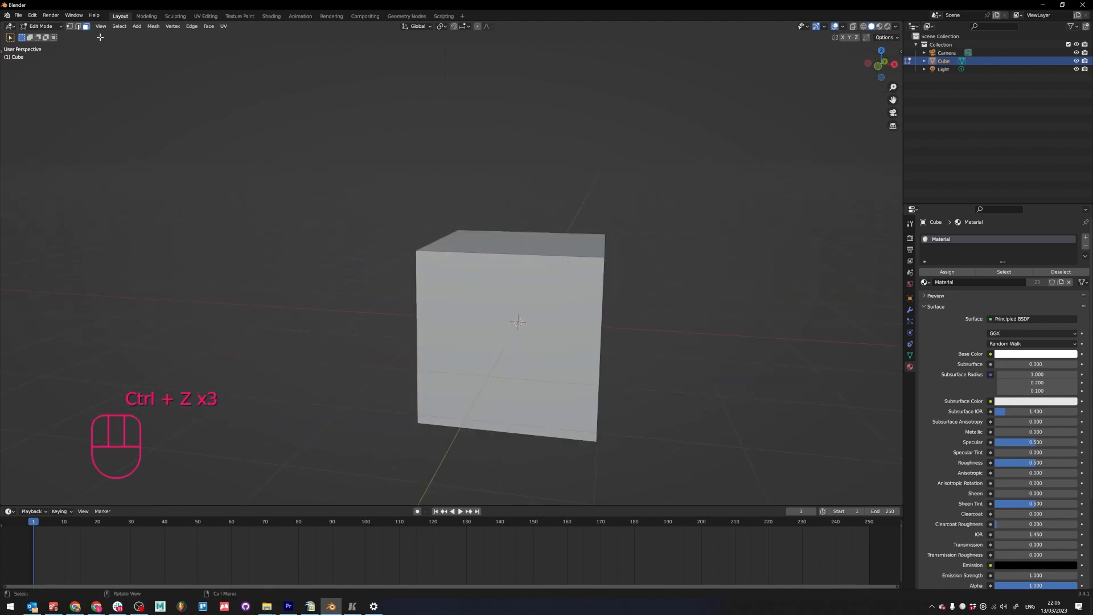
{"action": "key", "text": "1"}
{"action": "key", "text": "2"}
{"action": "key", "text": "1"}
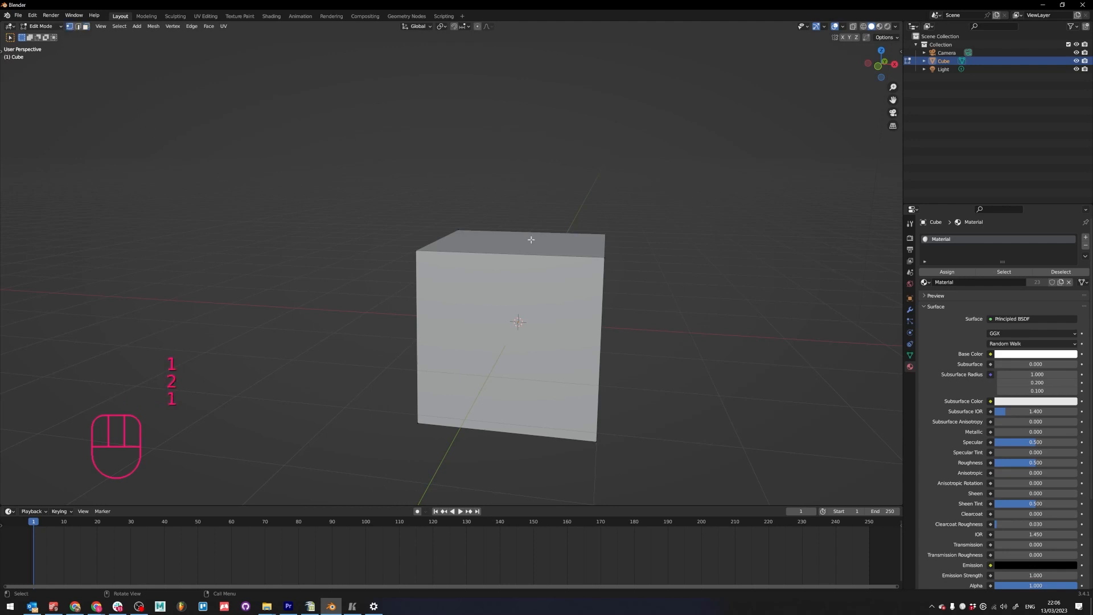
{"action": "key", "text": "1"}
{"action": "key", "text": "2"}
{"action": "key", "text": "3"}
{"action": "key", "text": "1"}
{"action": "key", "text": "2"}
{"action": "key", "text": "3"}
{"action": "key", "text": "ctrl+Tab"}
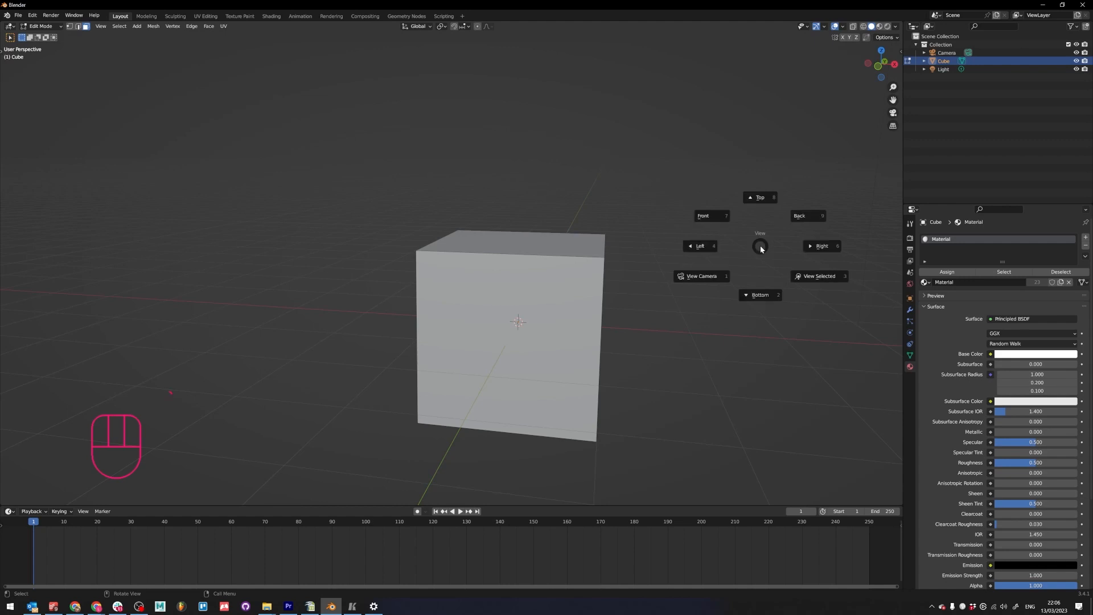
{"action": "key", "text": "grave"}
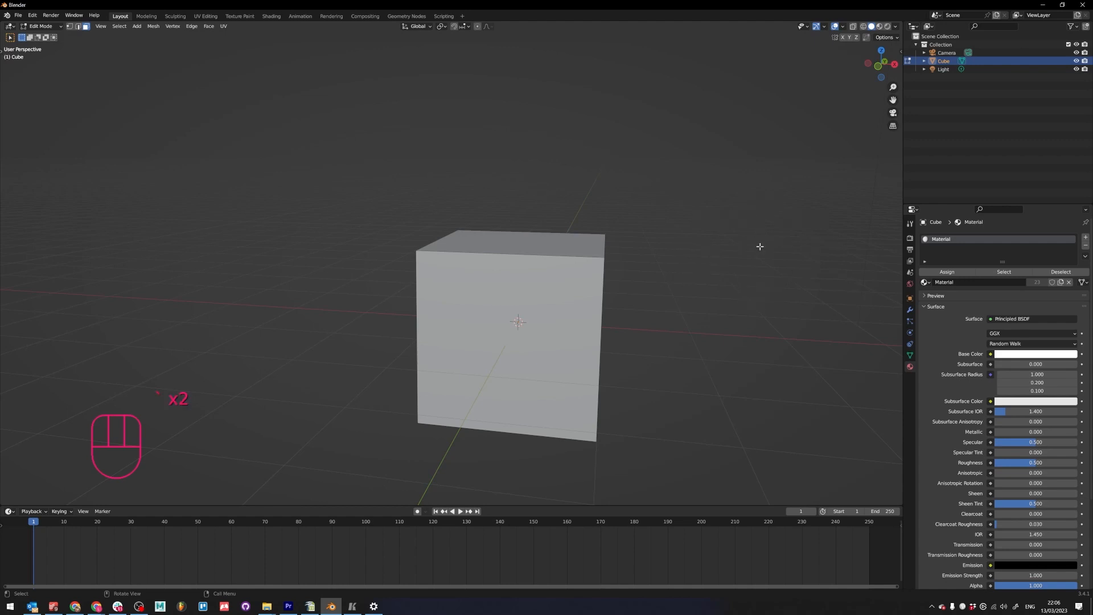
- Box-select the cube's top left corner in vertex mode, and select the front face in face mode
{"action": "key", "text": "1"}
{"action": "key", "text": "2"}
{"action": "key", "text": "3"}
{"action": "key", "text": "1"}
{"action": "key", "text": "1"}
{"action": "key", "text": "b"}
{"action": "key", "text": "2"}
{"action": "key", "text": "1"}
{"action": "left_click_drag", "start_coordinate": [439, 230], "coordinate": [391, 284]}
{"action": "key", "text": "2"}
{"action": "key", "text": "3"}
{"action": "left_click", "coordinate": [420, 398]}
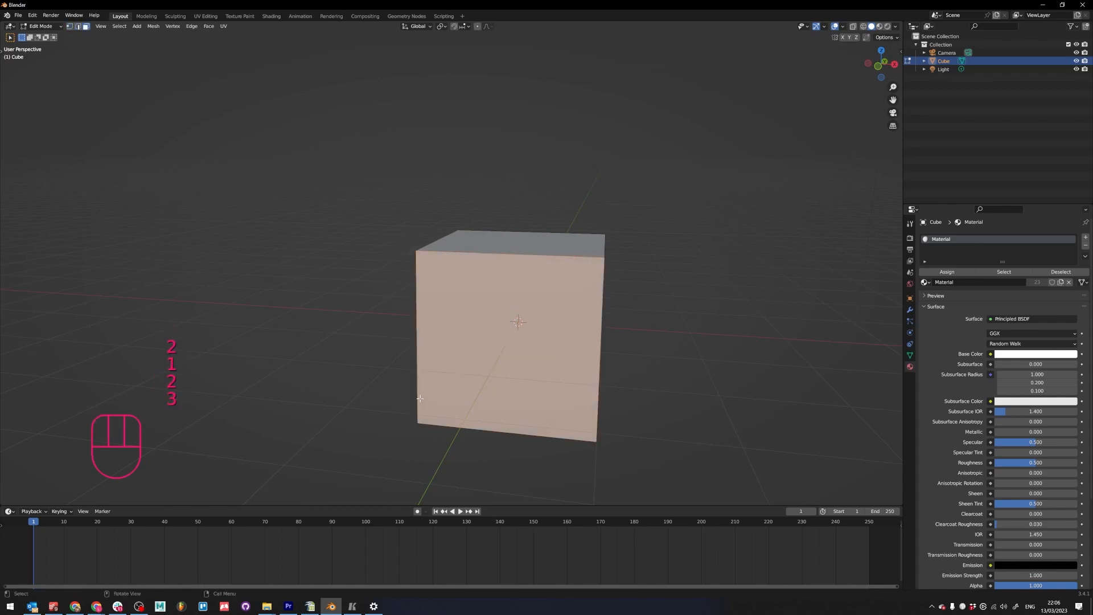
- Switch to the front orthographic view and select all of the cube's faces
{"action": "middle_click_drag", "start_coordinate": [528, 229], "coordinate": [576, 217]}
{"action": "scroll", "coordinate": [570, 220], "scroll_direction": "down", "scroll_amount": 2}
{"action": "scroll", "coordinate": [464, 258], "scroll_direction": "up", "scroll_amount": 3}
{"action": "scroll", "coordinate": [461, 268], "scroll_direction": "down", "scroll_amount": 7}
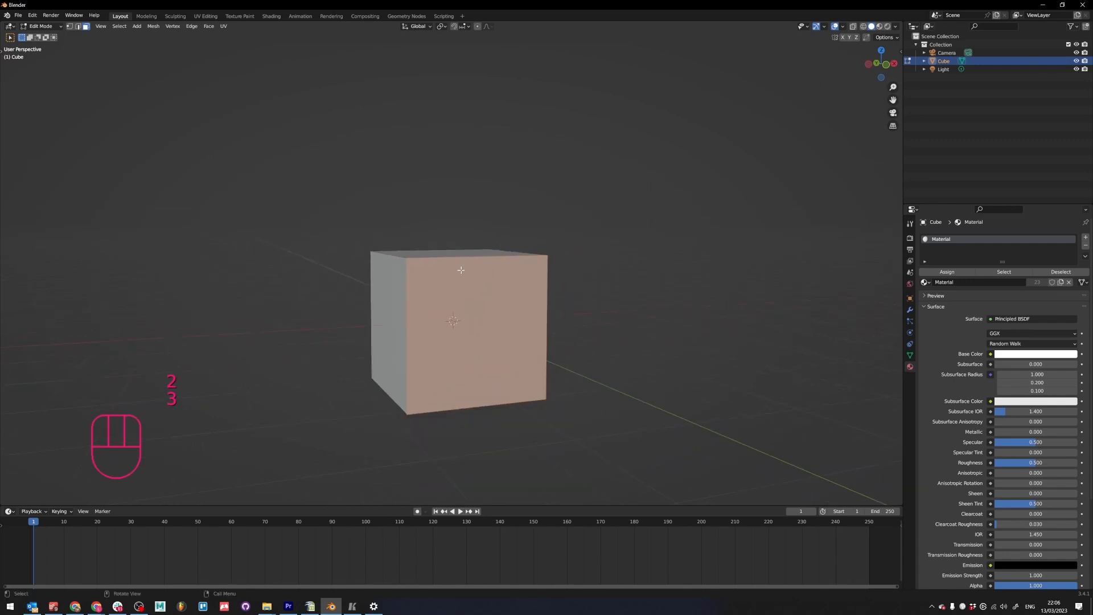
{"action": "key", "text": "grave"}
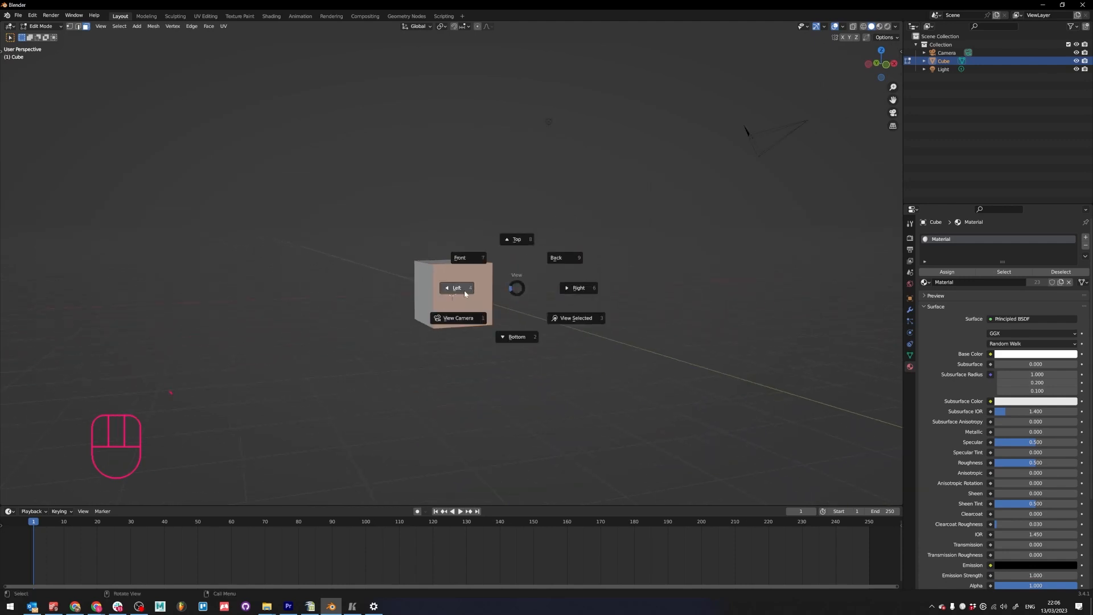
{"action": "left_click", "coordinate": [480, 262]}
{"action": "scroll", "coordinate": [470, 303], "scroll_direction": "up", "scroll_amount": 2}
{"action": "key", "text": "a"}
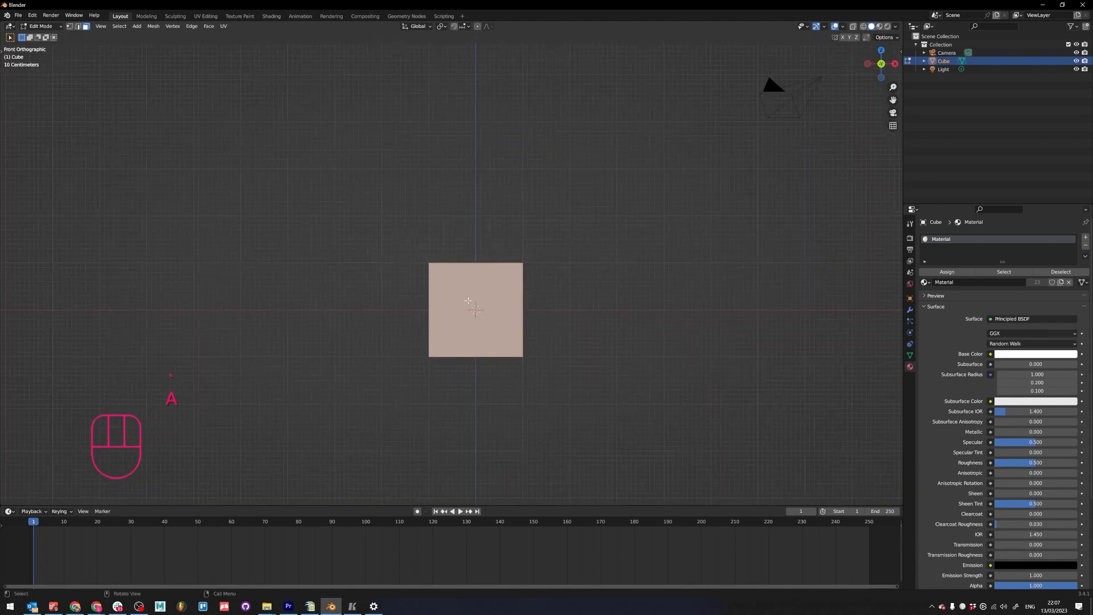
- Change the viewport shading to Wireframe and select the cube's right side face
{"action": "key", "text": "z"}
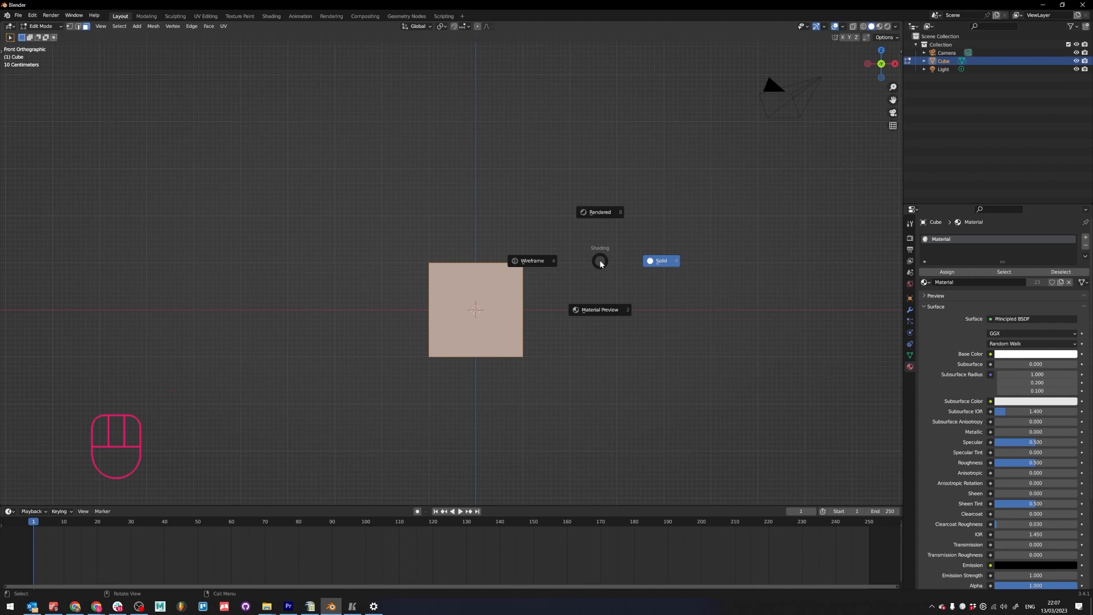
{"action": "left_click", "coordinate": [541, 260]}
{"action": "left_click", "coordinate": [564, 257]}
{"action": "left_click", "coordinate": [556, 276]}
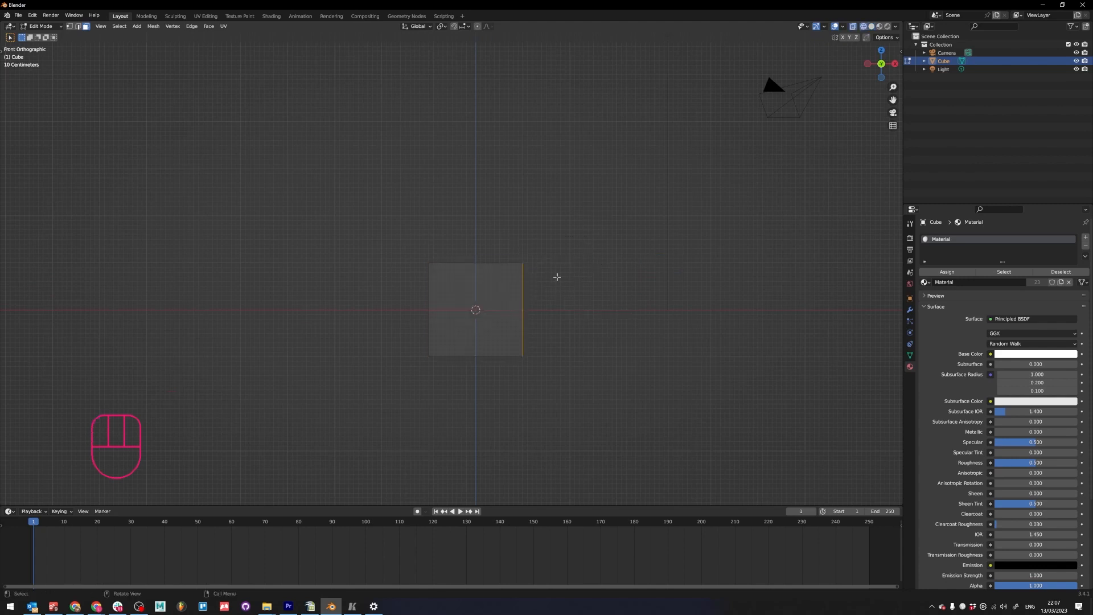
- Clear the cube's side face selection and inspect the wireframe cube in perspective
{"action": "middle_click_drag", "start_coordinate": [557, 276], "coordinate": [588, 288]}
{"action": "left_click", "coordinate": [518, 247]}
{"action": "middle_click_drag", "start_coordinate": [518, 246], "coordinate": [560, 268]}
{"action": "left_click_drag", "start_coordinate": [510, 234], "coordinate": [448, 244]}
{"action": "middle_click_drag", "start_coordinate": [448, 244], "coordinate": [477, 264]}
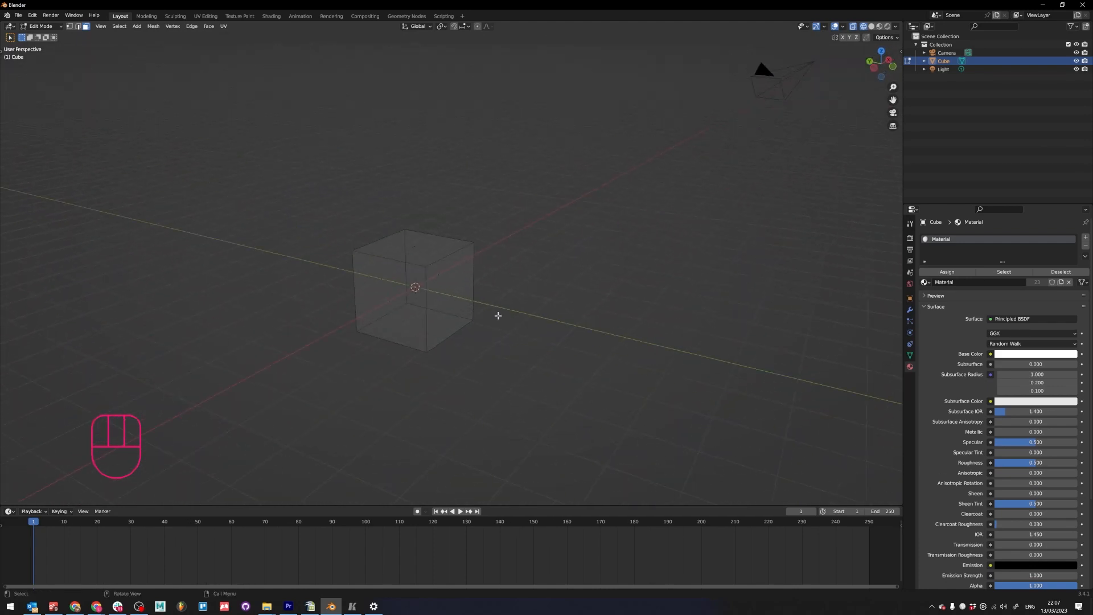
- Change the viewport shading to Material Preview and then to Solid, viewing the cube in each
{"action": "mouse_move", "coordinate": [493, 327]}
{"action": "middle_mouse_down"}
{"action": "mouse_move", "coordinate": [407, 312]}
{"action": "mouse_move", "coordinate": [447, 318]}
{"action": "mouse_move", "coordinate": [498, 284]}
{"action": "mouse_move", "coordinate": [583, 284]}
{"action": "middle_mouse_up"}
{"action": "key", "text": "z"}
{"action": "left_click", "coordinate": [581, 352]}
{"action": "middle_click_drag", "start_coordinate": [582, 352], "coordinate": [539, 324]}
{"action": "key", "text": "z"}
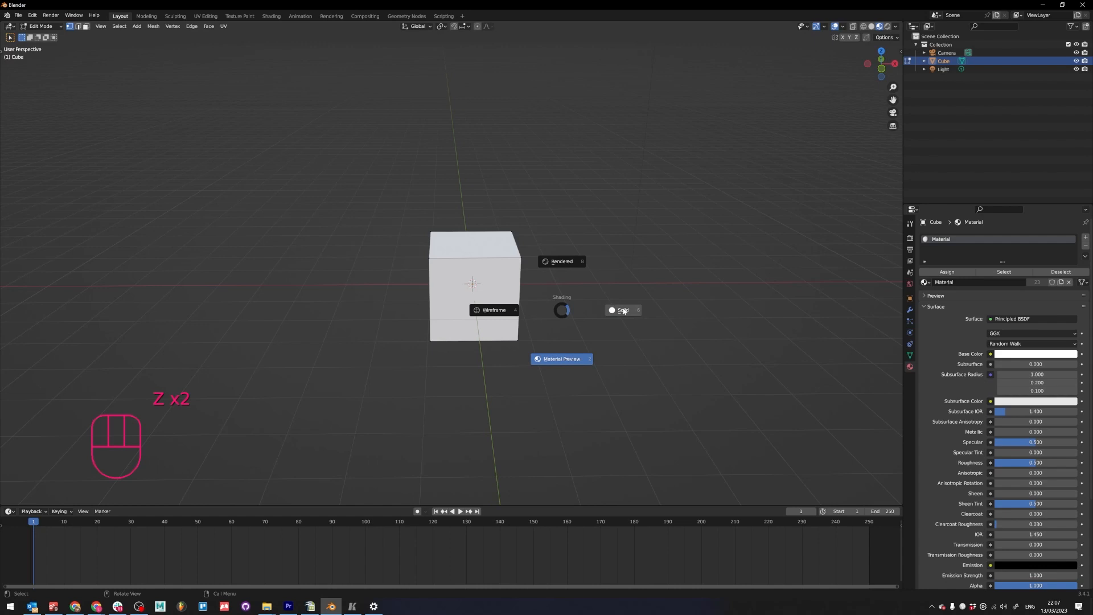
{"action": "left_click", "coordinate": [624, 310]}
{"action": "mouse_move", "coordinate": [623, 311]}
{"action": "middle_mouse_down"}
{"action": "mouse_move", "coordinate": [664, 292]}
{"action": "mouse_move", "coordinate": [534, 300]}
{"action": "mouse_move", "coordinate": [606, 288]}
{"action": "middle_mouse_up"}
- Preview the cube with Rendered viewport shading and return the shading to Wireframe
{"action": "key", "text": "z"}
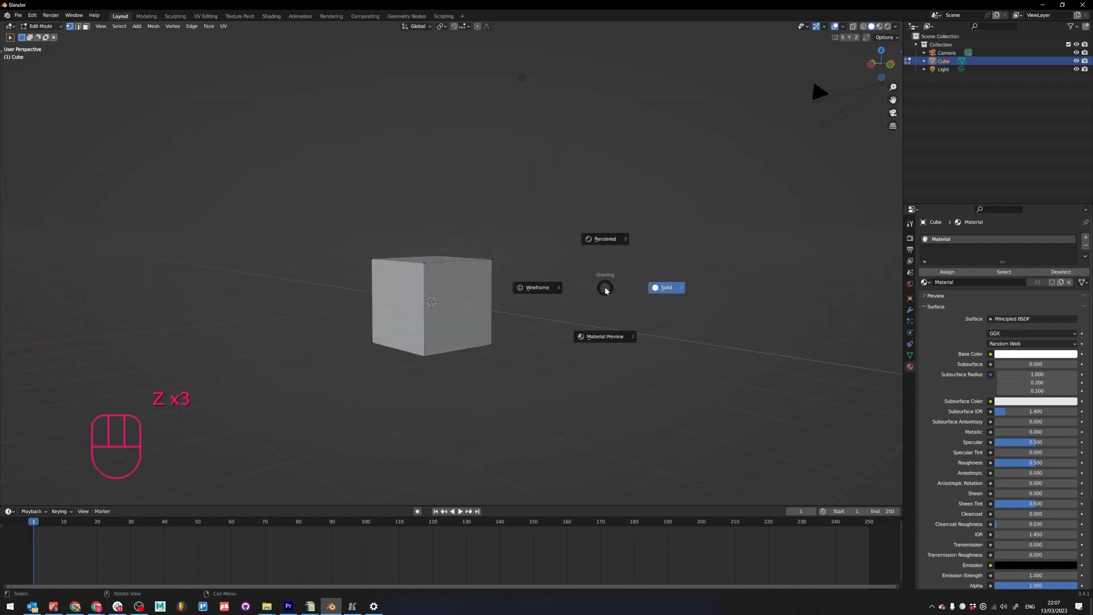
{"action": "left_click", "coordinate": [605, 238]}
{"action": "mouse_move", "coordinate": [593, 243]}
{"action": "middle_mouse_down"}
{"action": "mouse_move", "coordinate": [717, 283]}
{"action": "mouse_move", "coordinate": [840, 255]}
{"action": "mouse_move", "coordinate": [32, 259]}
{"action": "middle_mouse_up"}
{"action": "scroll", "coordinate": [496, 295], "scroll_direction": "up", "scroll_amount": 3}
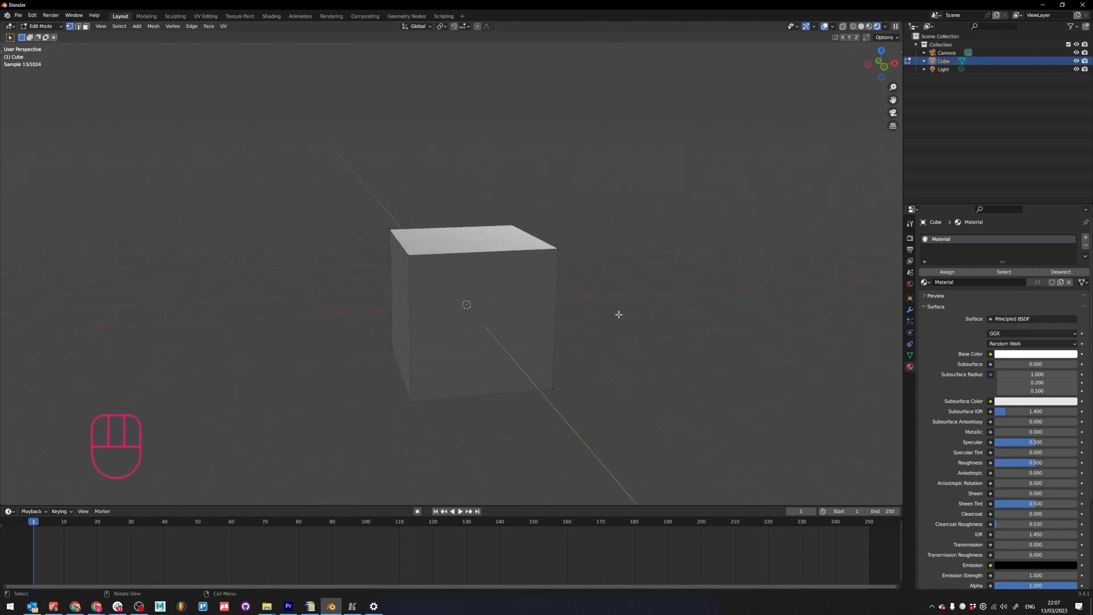
{"action": "scroll", "coordinate": [619, 314], "scroll_direction": "down", "scroll_amount": 1}
{"action": "key", "text": "z"}
{"action": "left_click", "coordinate": [576, 314]}
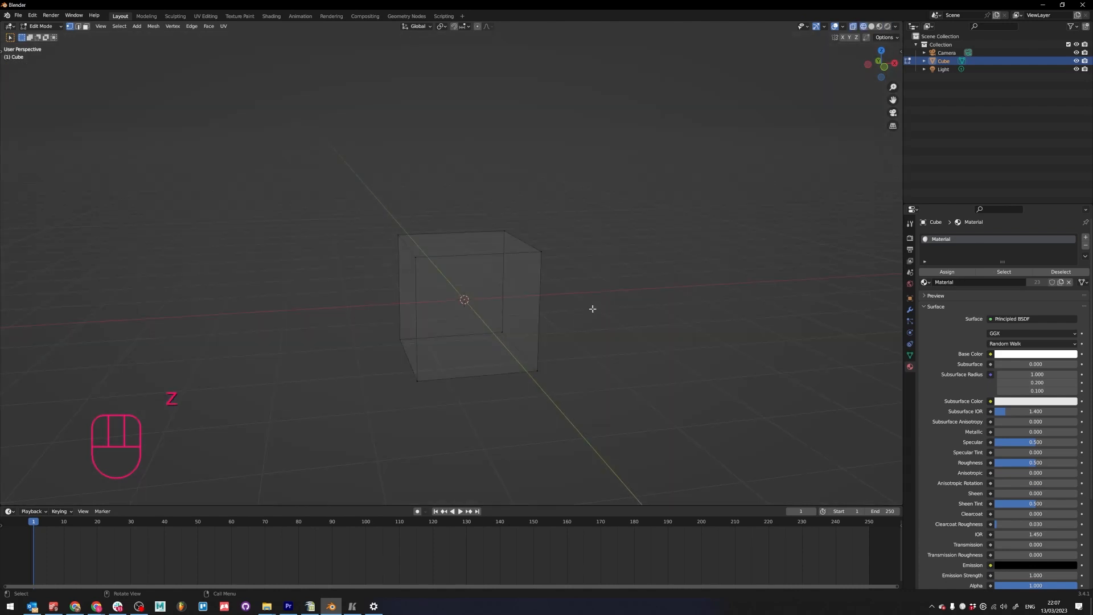
- From the front orthographic view, select all of the cube's vertices and move them up about 1.01 m along Z
{"action": "key", "text": "grave"}
{"action": "left_click", "coordinate": [565, 268]}
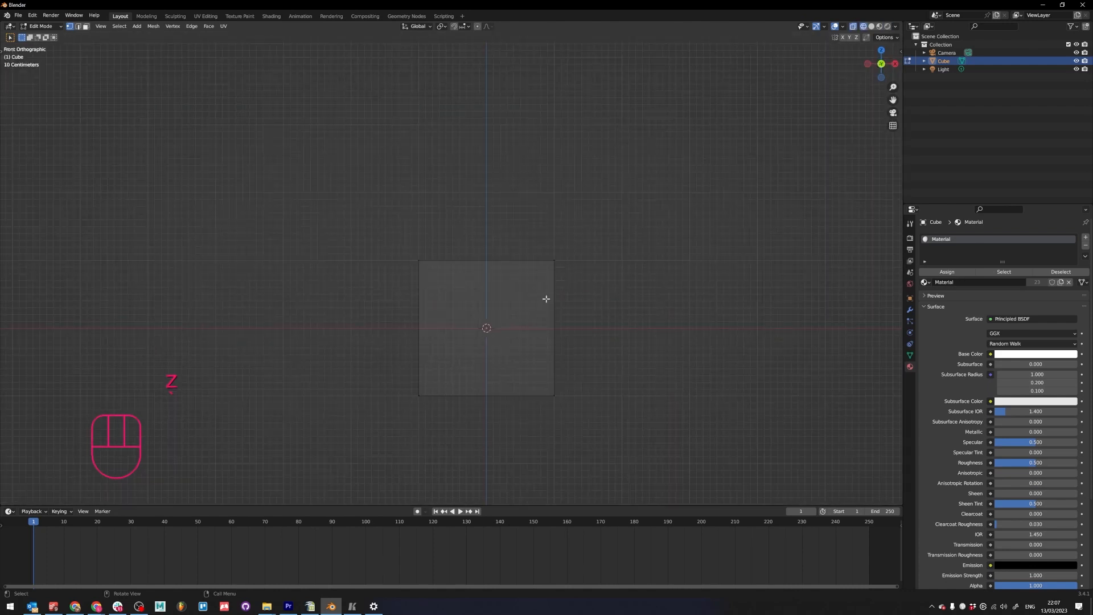
{"action": "left_click_drag", "start_coordinate": [380, 233], "coordinate": [641, 438]}
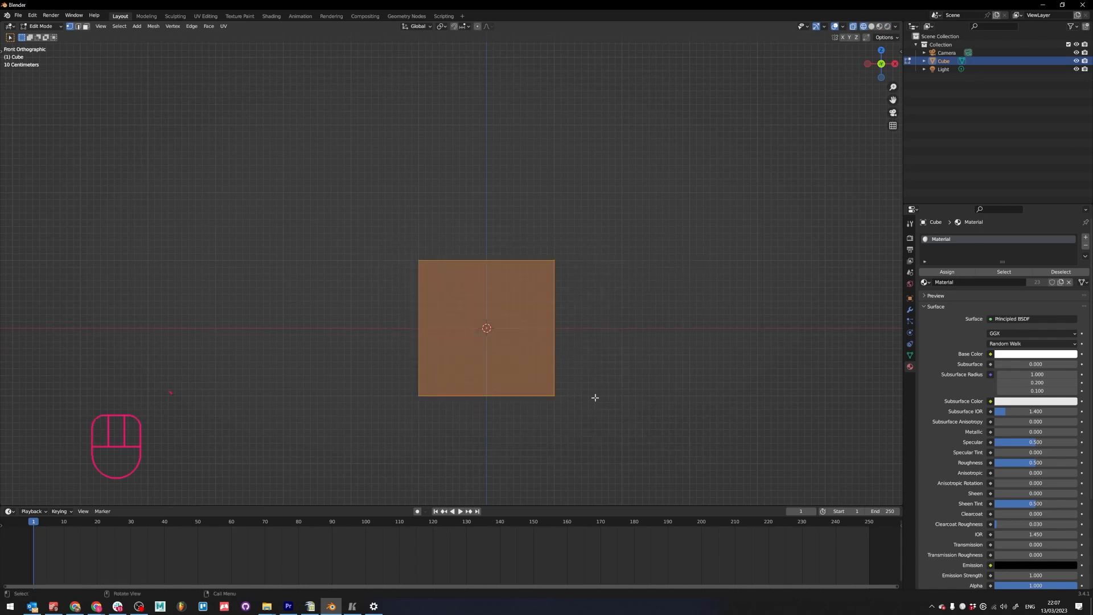
{"action": "key", "text": "g"}
{"action": "key", "text": "z"}
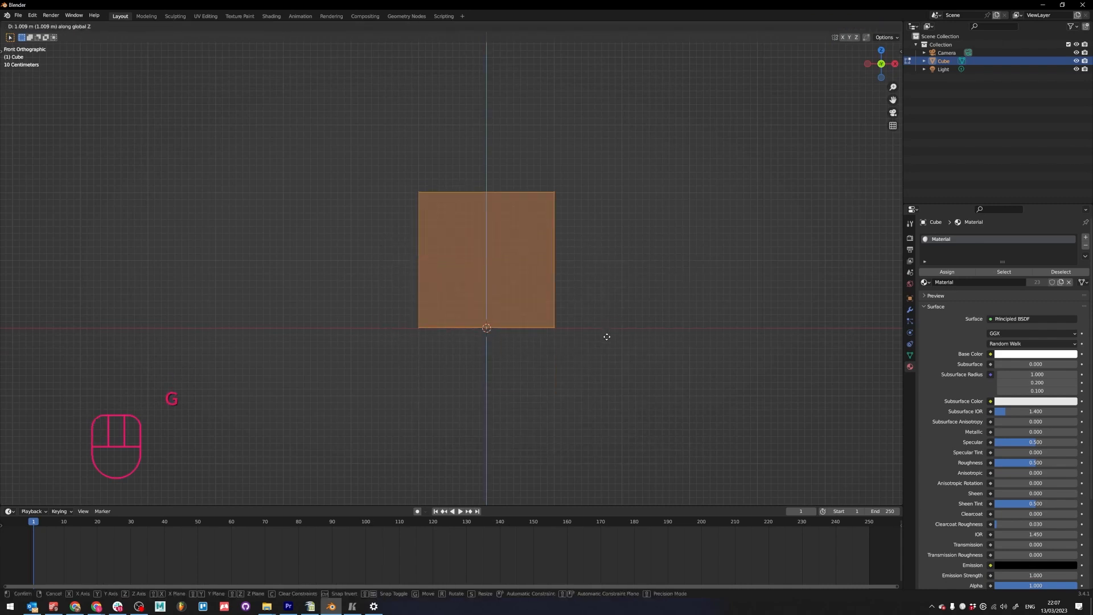
{"action": "left_click", "coordinate": [608, 336]}
{"action": "scroll", "coordinate": [593, 354], "scroll_direction": "down", "scroll_amount": 3}
{"action": "scroll", "coordinate": [576, 295], "scroll_direction": "up", "scroll_amount": 1}
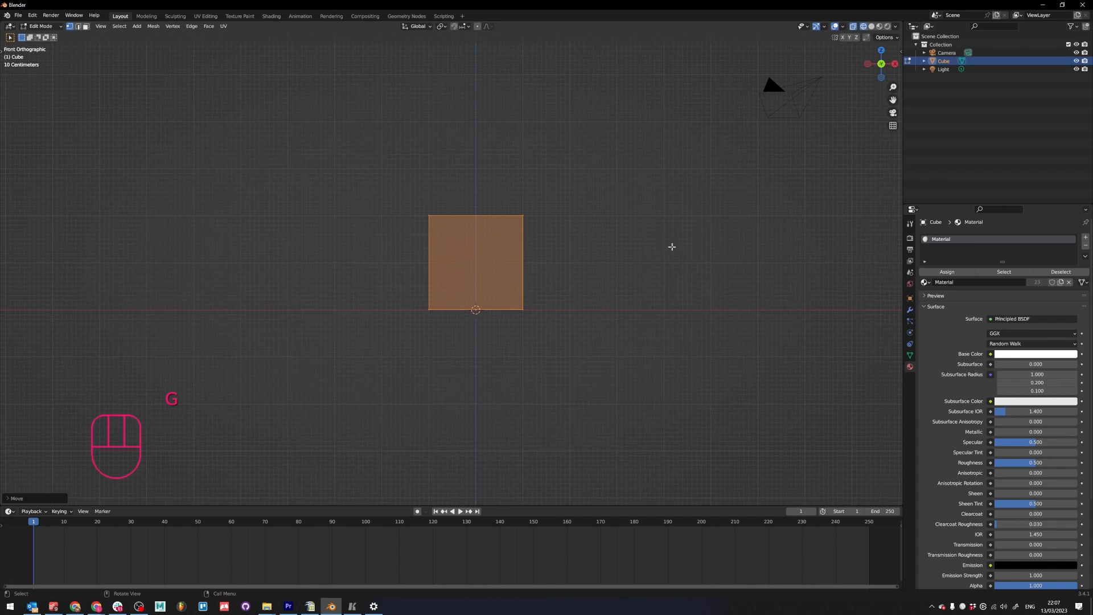
- Box-select the cube's top vertices and move them up along Z to stretch the cube into a tall column
{"action": "left_click_drag", "start_coordinate": [405, 180], "coordinate": [660, 231]}
{"action": "middle_click_drag", "start_coordinate": [512, 263], "coordinate": [544, 288]}
{"action": "key", "text": "g"}
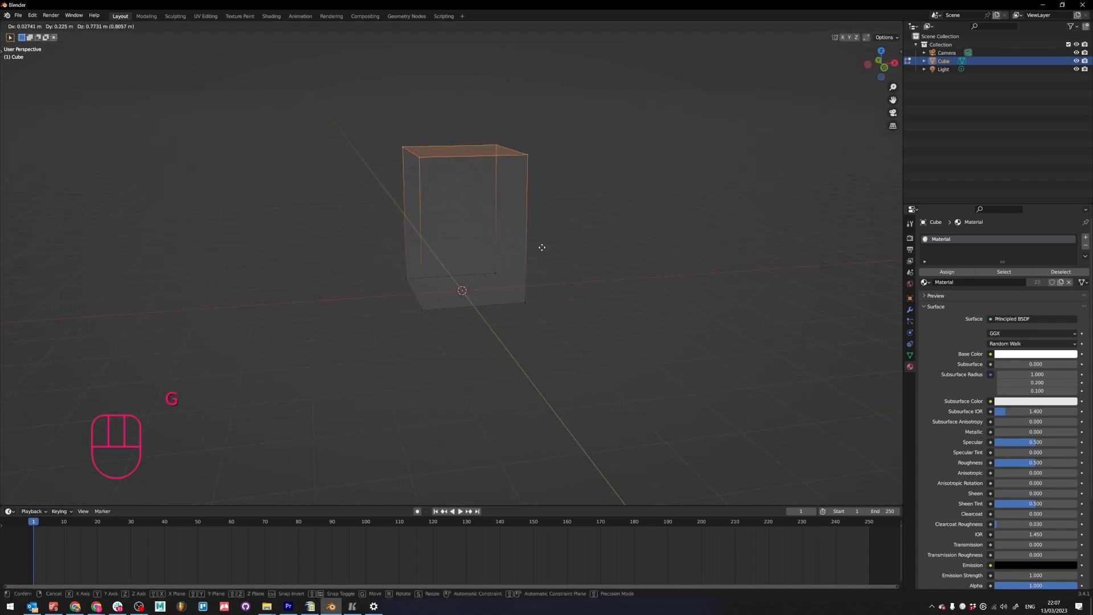
{"action": "key", "text": "z"}
{"action": "left_click", "coordinate": [488, 243]}
{"action": "key", "text": "alt+shift"}
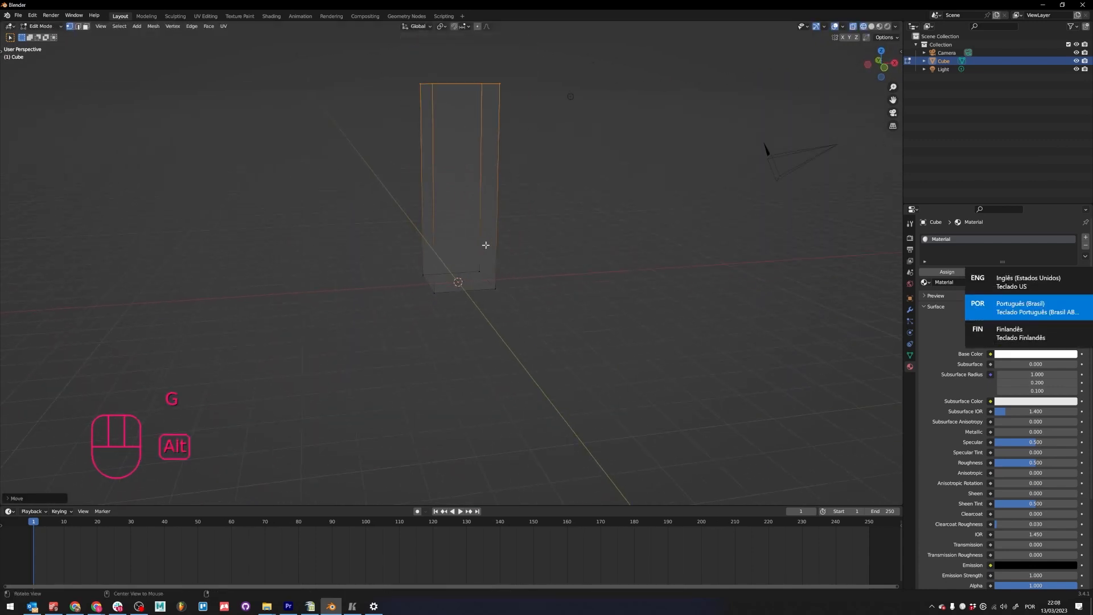
{"action": "middle_click_drag", "start_coordinate": [483, 244], "coordinate": [554, 316]}
{"action": "scroll", "coordinate": [439, 312], "scroll_direction": "up", "scroll_amount": 1}
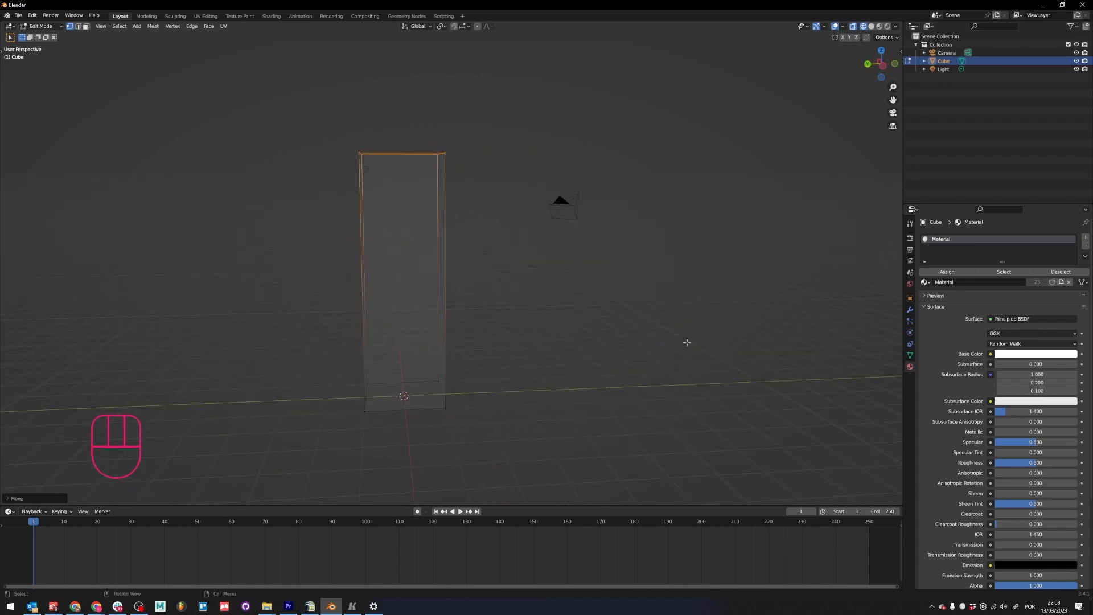
- Return to Object Mode and change the viewport shading to Solid
{"action": "key", "text": "Tab"}
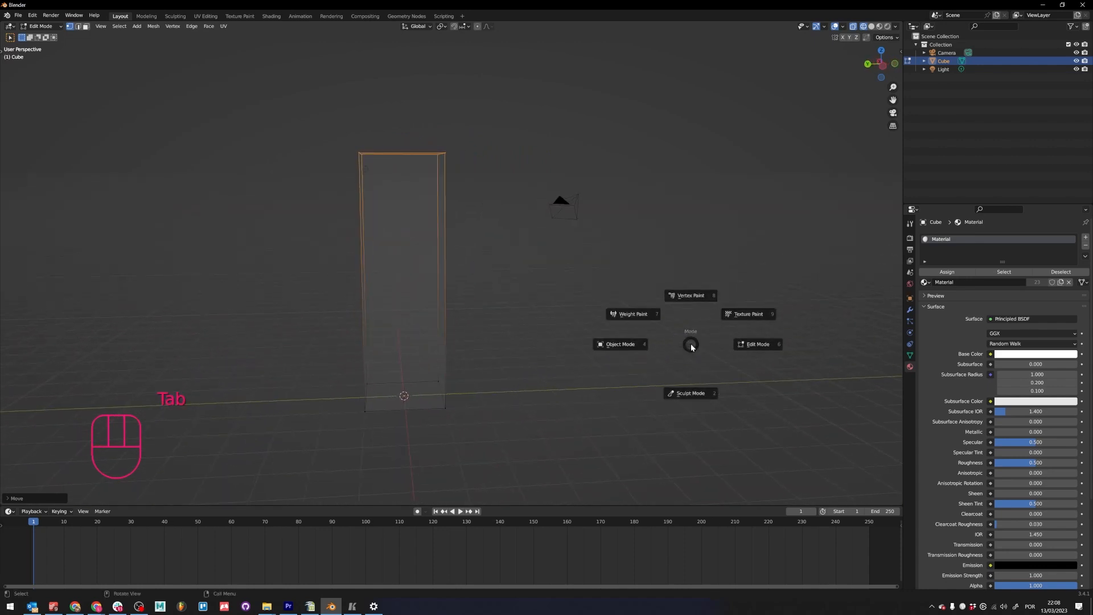
{"action": "left_click", "coordinate": [620, 344]}
{"action": "middle_click_drag", "start_coordinate": [621, 343], "coordinate": [577, 327]}
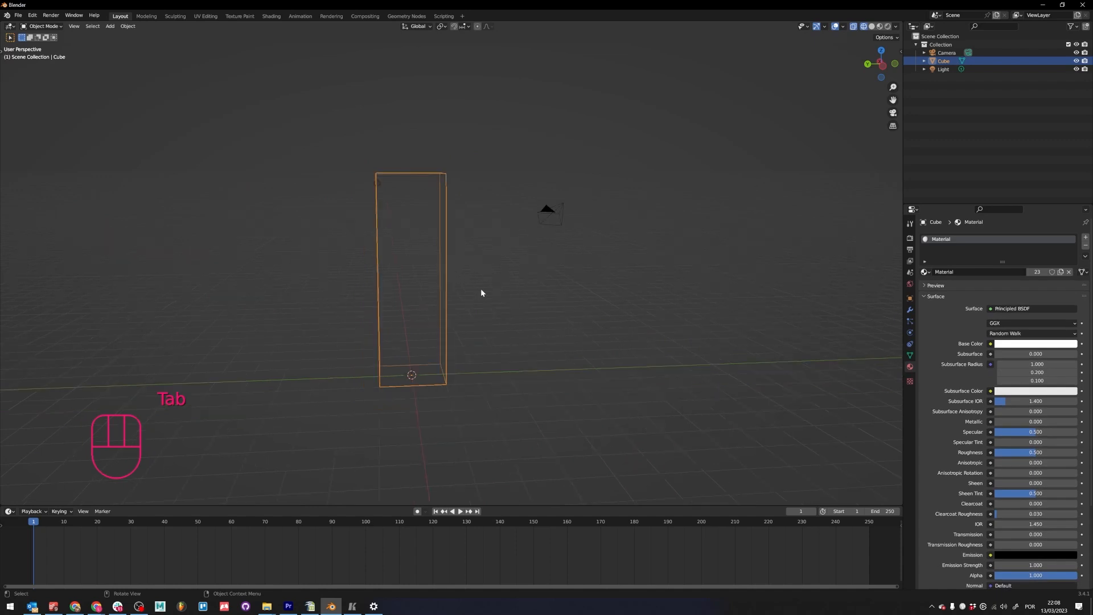
{"action": "key", "text": "z"}
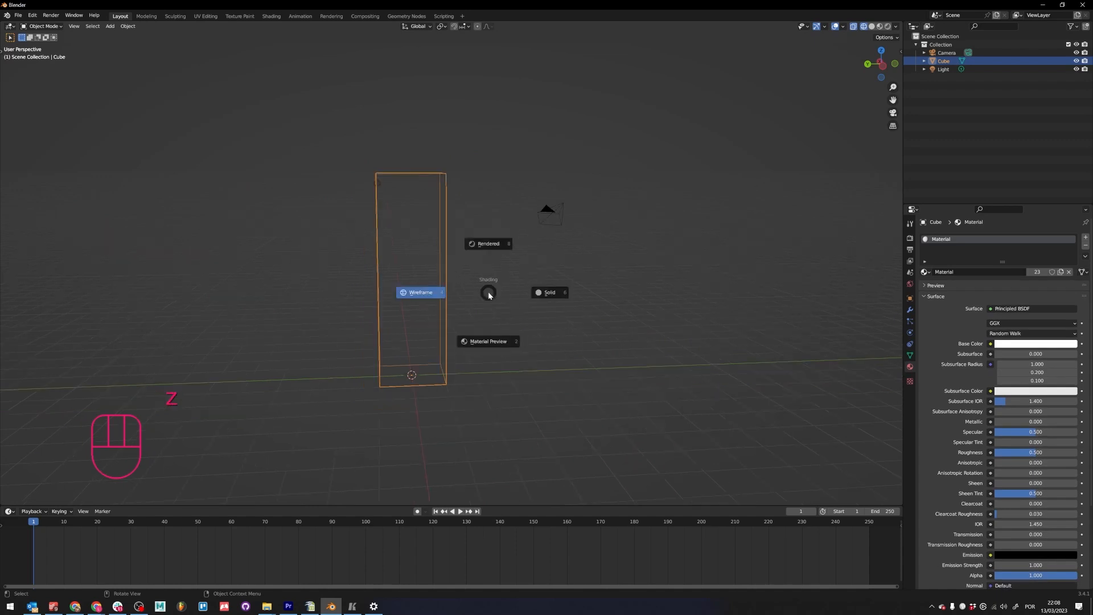
{"action": "left_click", "coordinate": [617, 300]}
{"action": "middle_click_drag", "start_coordinate": [617, 299], "coordinate": [575, 345]}
{"action": "middle_click_drag", "start_coordinate": [447, 265], "coordinate": [469, 264]}
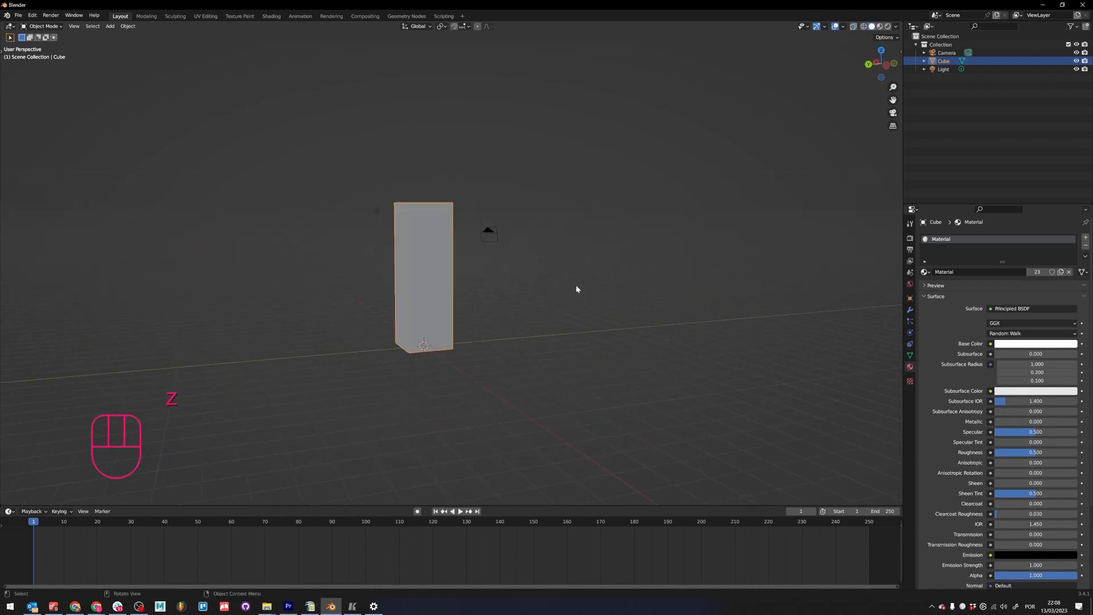
- Add a new cube mesh to the scene
{"action": "key", "text": "shift+a"}
{"action": "mouse_move", "coordinate": [608, 287]}
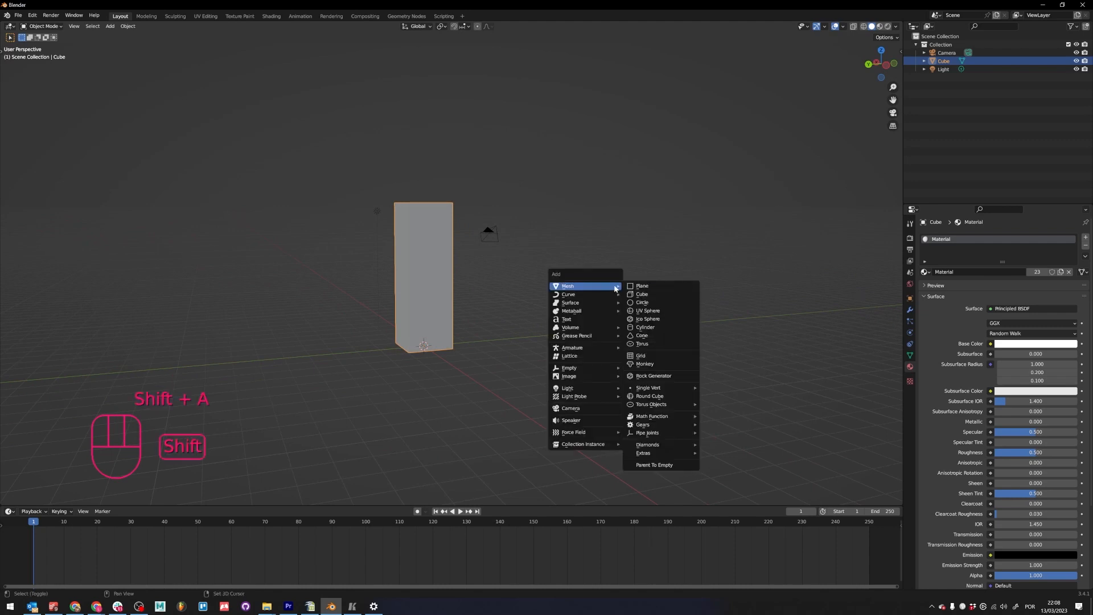
{"action": "left_click", "coordinate": [645, 297]}
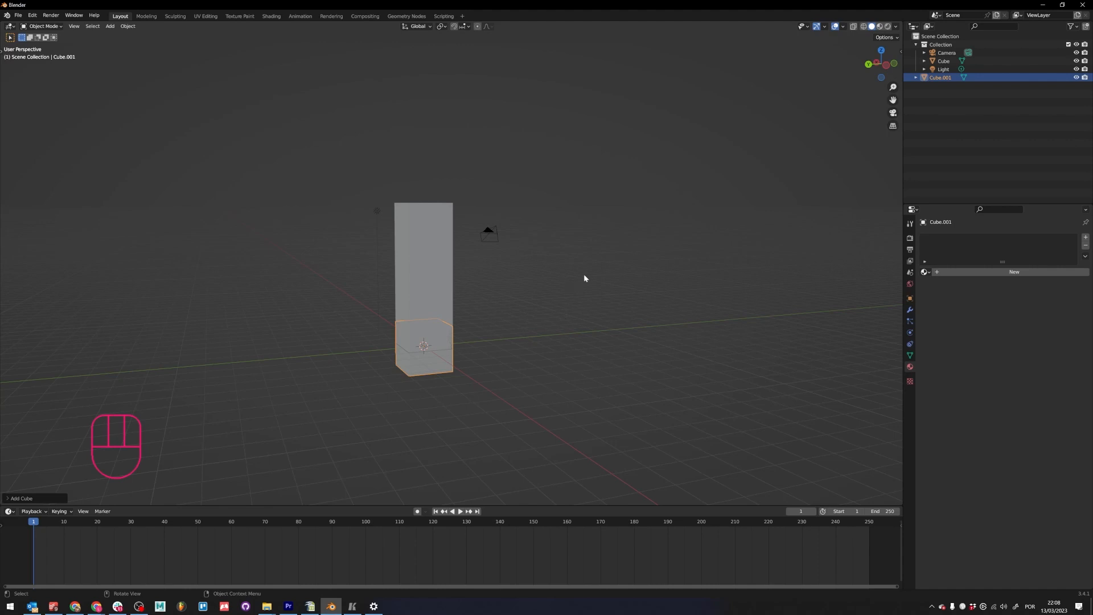
{"action": "key", "text": "shift+a"}
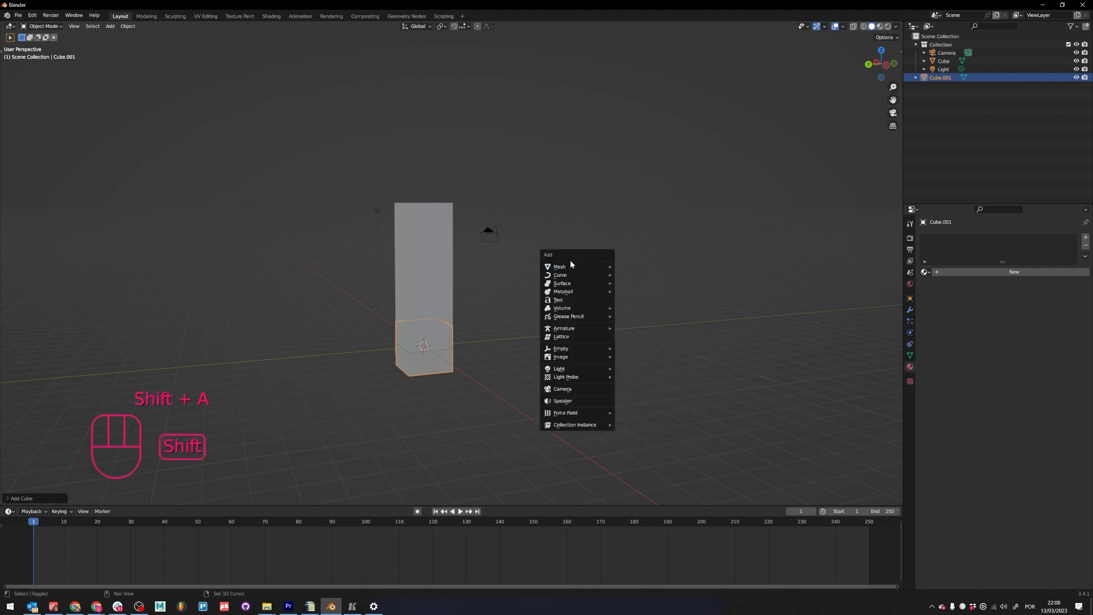
{"action": "key", "text": "Escape"}
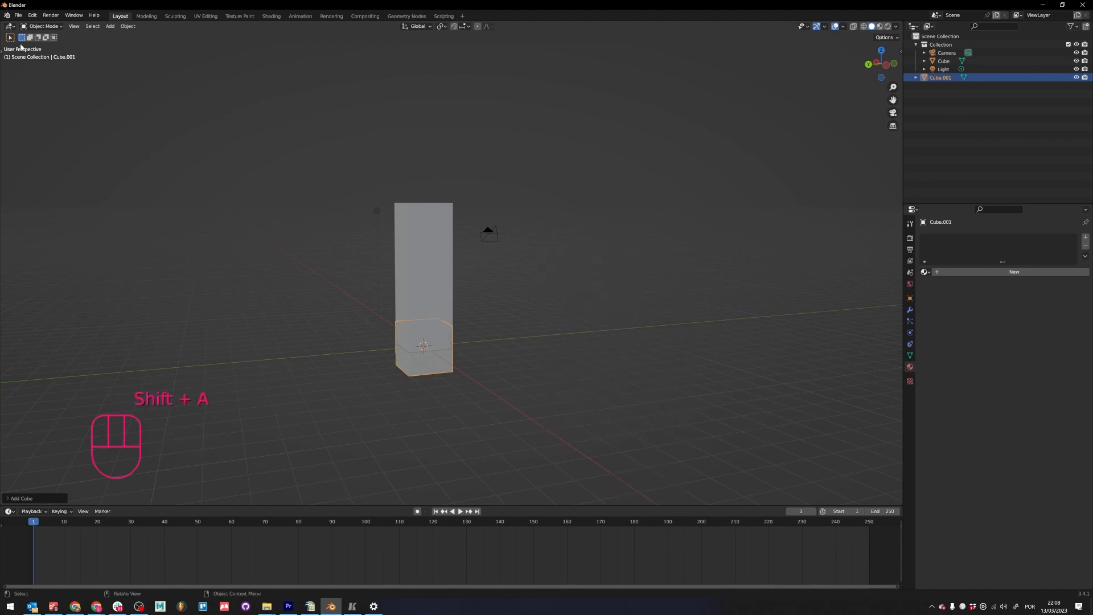
{"action": "left_click", "coordinate": [109, 27]}
{"action": "mouse_move", "coordinate": [114, 34]}
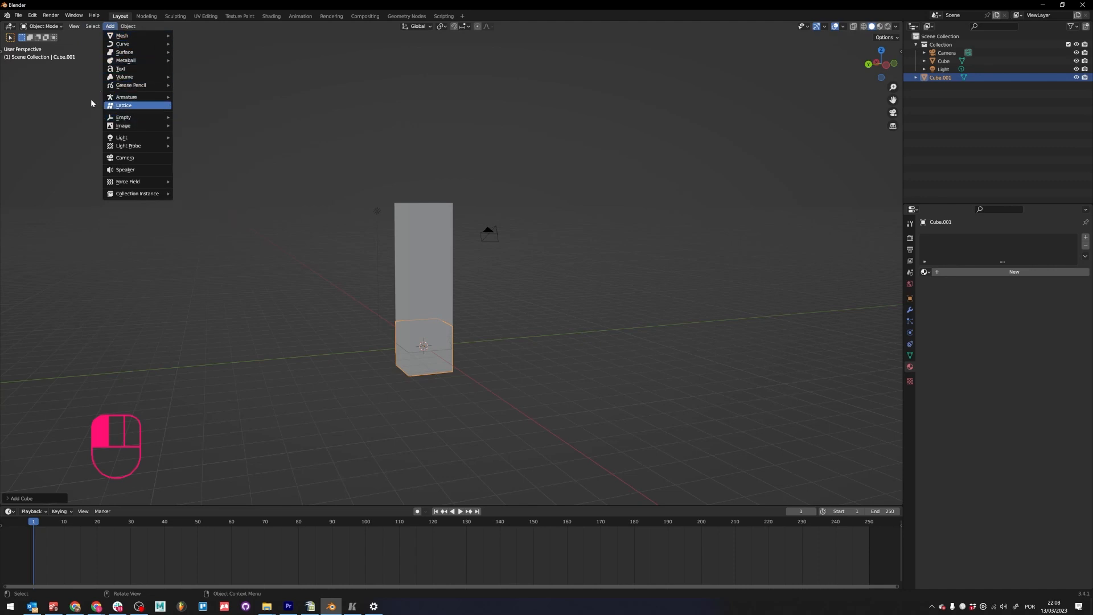
{"action": "mouse_move", "coordinate": [153, 118]}
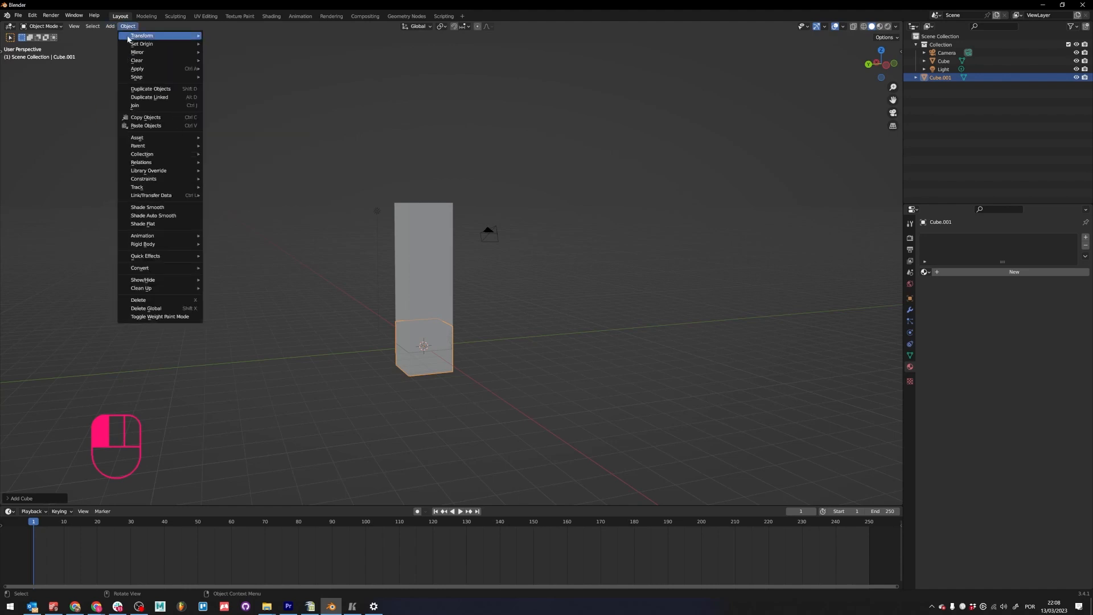
{"action": "left_click", "coordinate": [3, 44]}
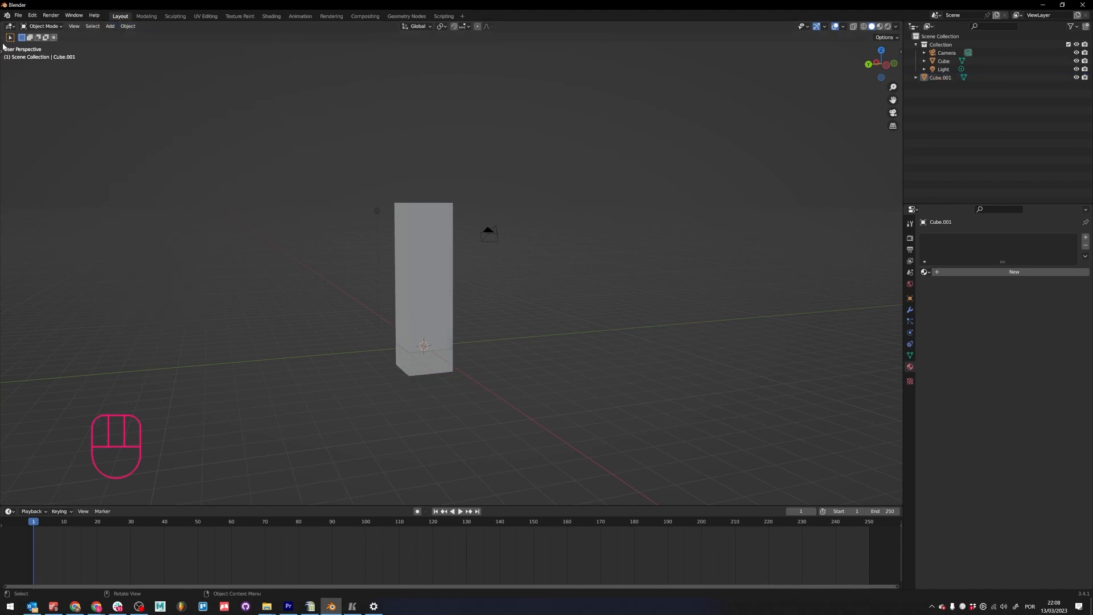
- Search the add-ons in the Preferences for "extra" and look at the options for adding objects
{"action": "left_click_drag", "start_coordinate": [31, 16], "coordinate": [67, 135]}
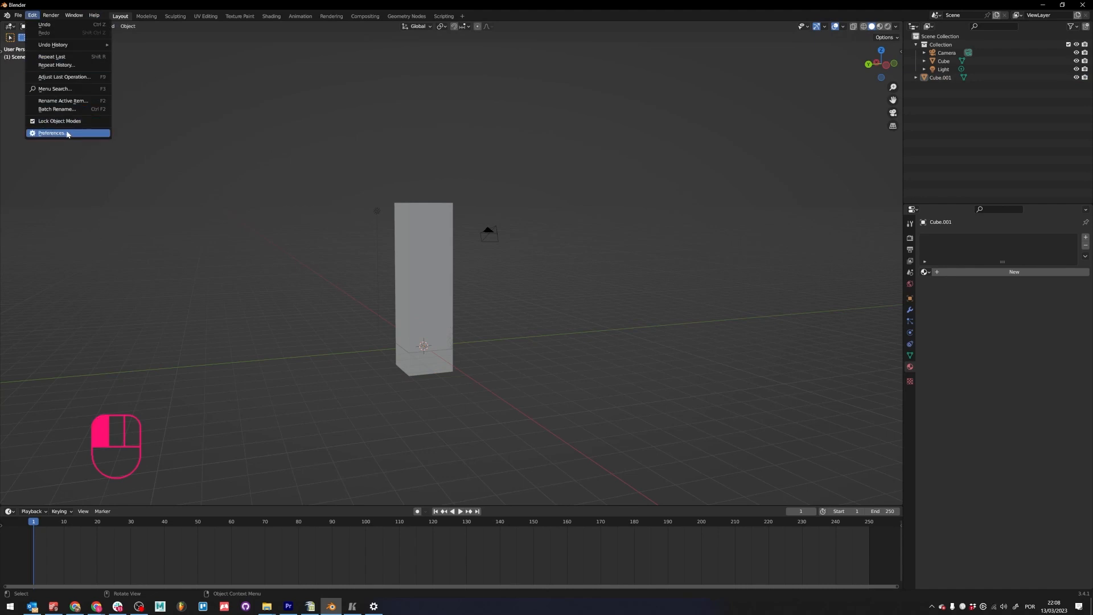
{"action": "left_click", "coordinate": [67, 134]}
{"action": "left_click_drag", "start_coordinate": [128, 14], "coordinate": [395, 135]}
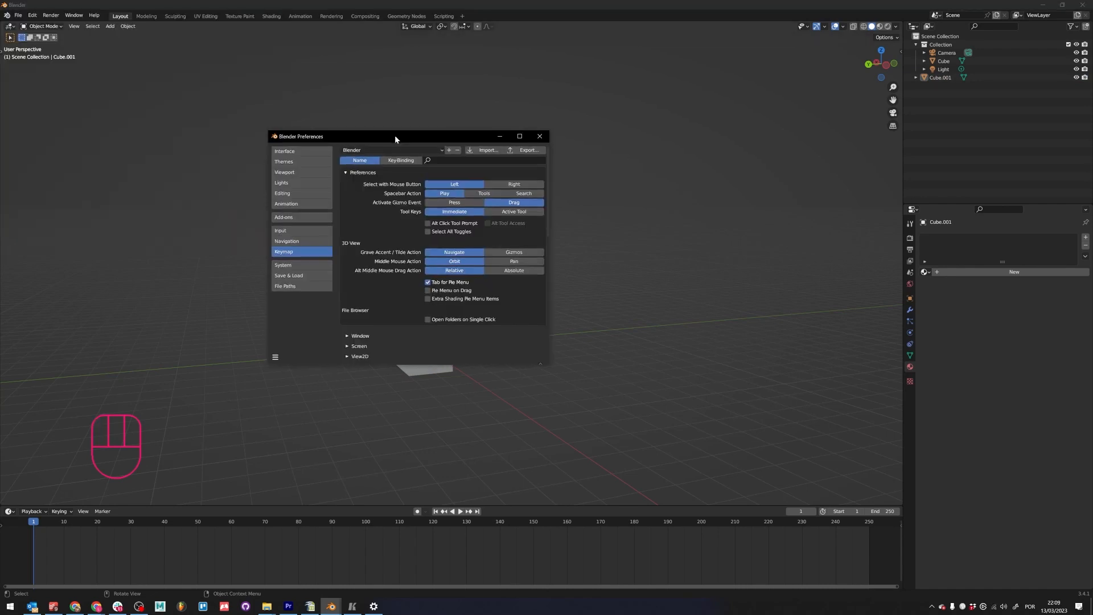
{"action": "left_click", "coordinate": [284, 216]}
{"action": "type", "text": "extra"}
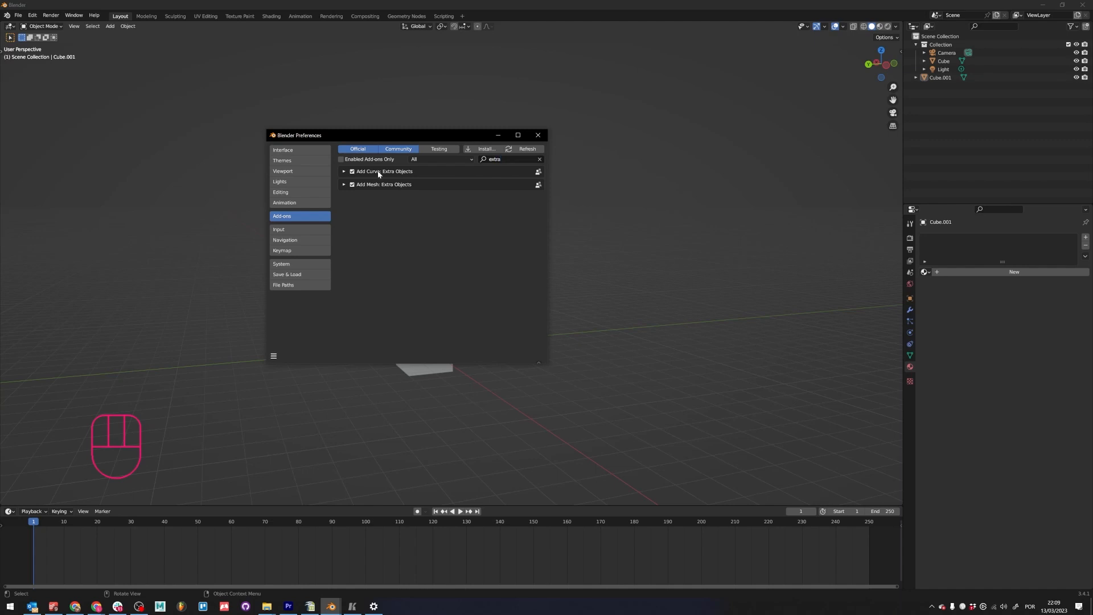
{"action": "left_click", "coordinate": [544, 135]}
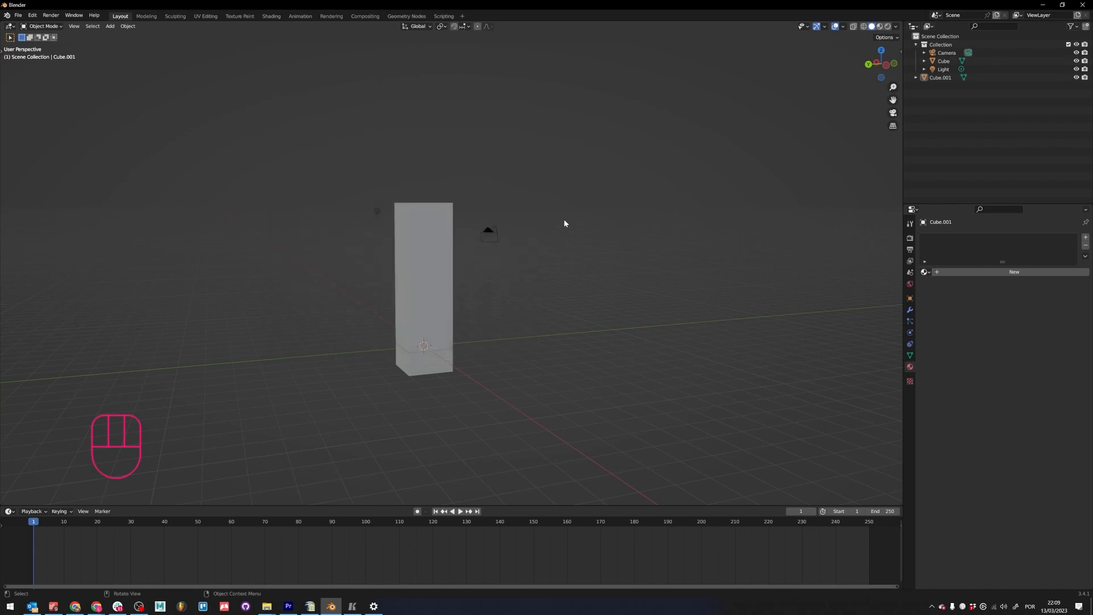
{"action": "key", "text": "shift+a"}
{"action": "mouse_move", "coordinate": [564, 220]}
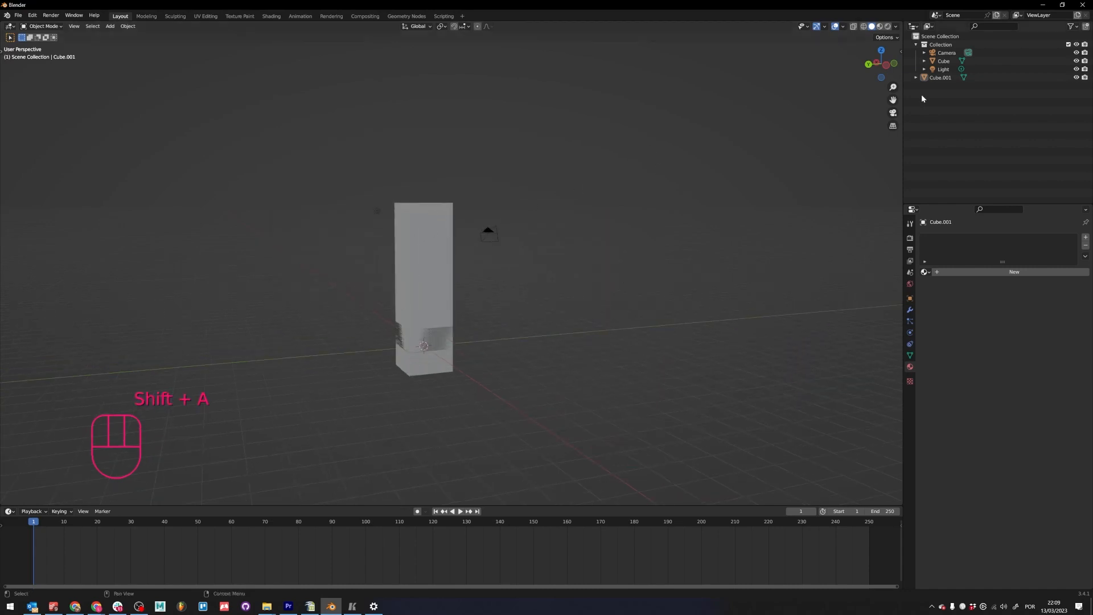
- Select the second cube, move it up along Z above the column and scale it up into a block wider than the column
{"action": "left_click", "coordinate": [940, 78]}
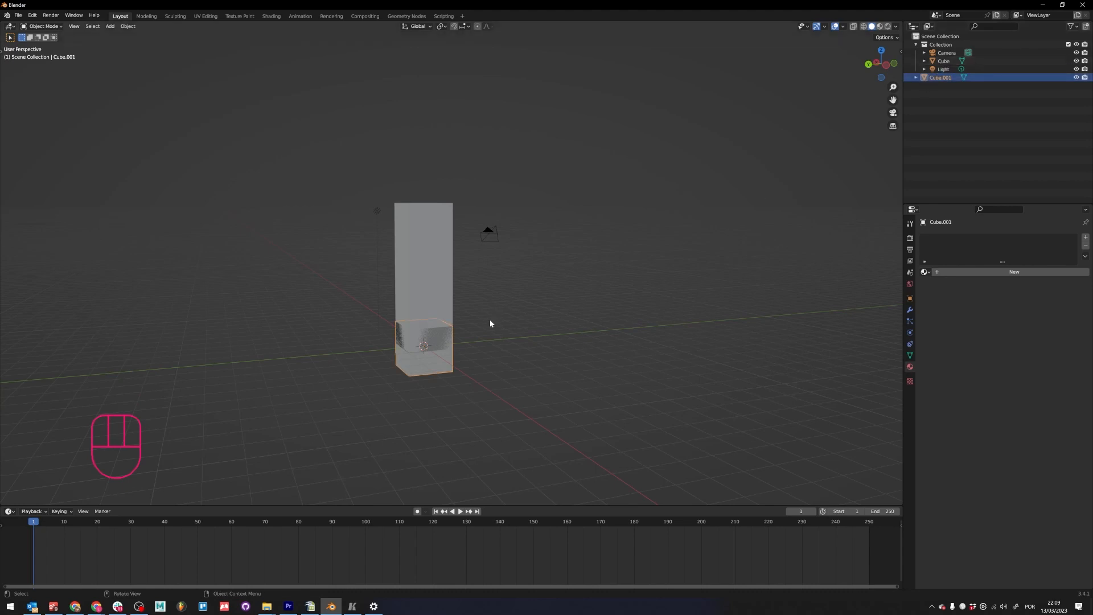
{"action": "key", "text": "s"}
{"action": "right_click", "coordinate": [574, 352]}
{"action": "key", "text": "g"}
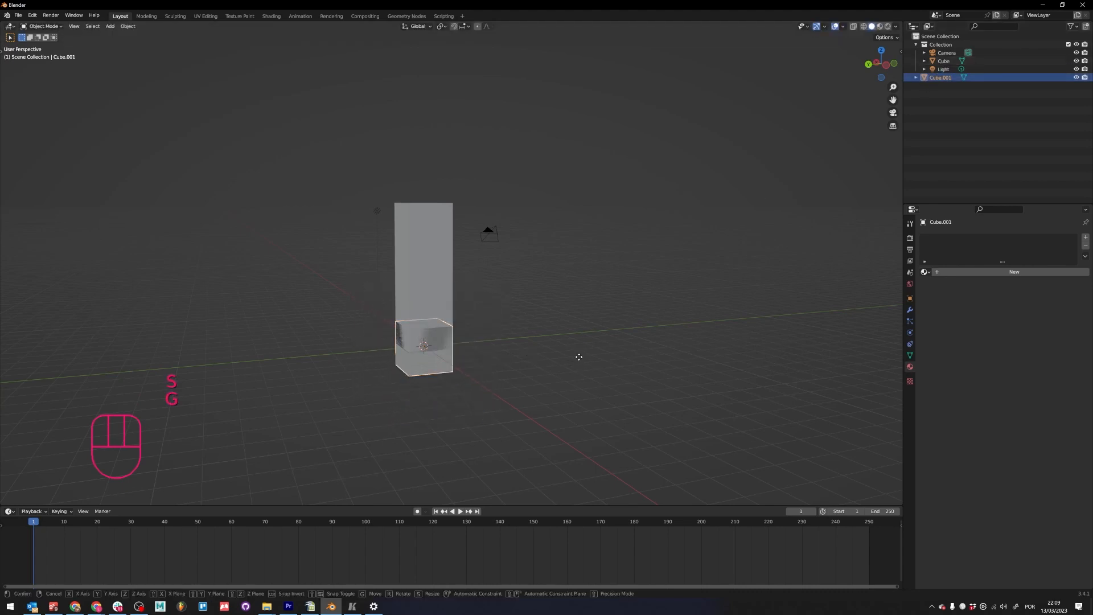
{"action": "key", "text": "z"}
{"action": "left_click", "coordinate": [581, 178]}
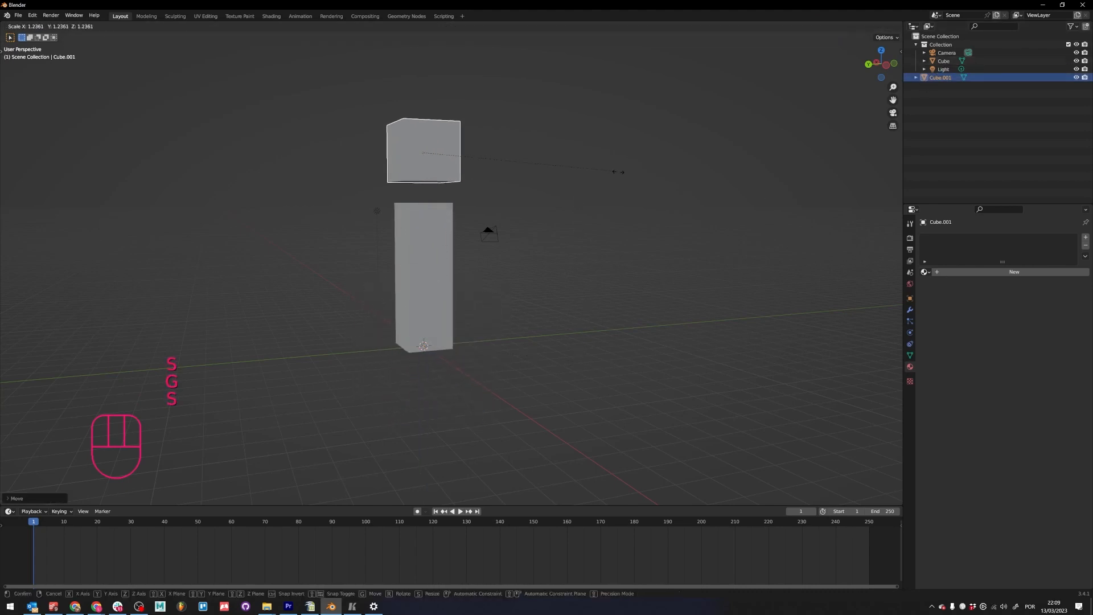
{"action": "key", "text": "s"}
{"action": "left_click", "coordinate": [7, 227]}
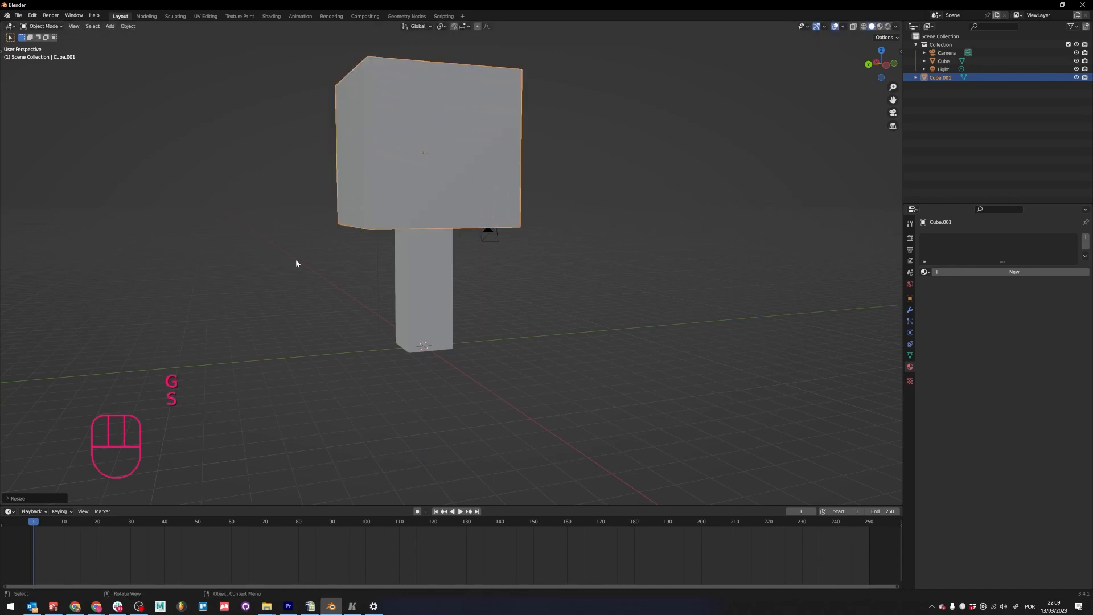
- Switch to the front view, enter Edit Mode on the upper block and box-select its vertices
{"action": "mouse_move", "coordinate": [530, 325]}
{"action": "middle_mouse_down"}
{"action": "mouse_move", "coordinate": [432, 302]}
{"action": "mouse_move", "coordinate": [632, 302]}
{"action": "mouse_move", "coordinate": [424, 317]}
{"action": "mouse_move", "coordinate": [513, 328]}
{"action": "middle_mouse_up"}
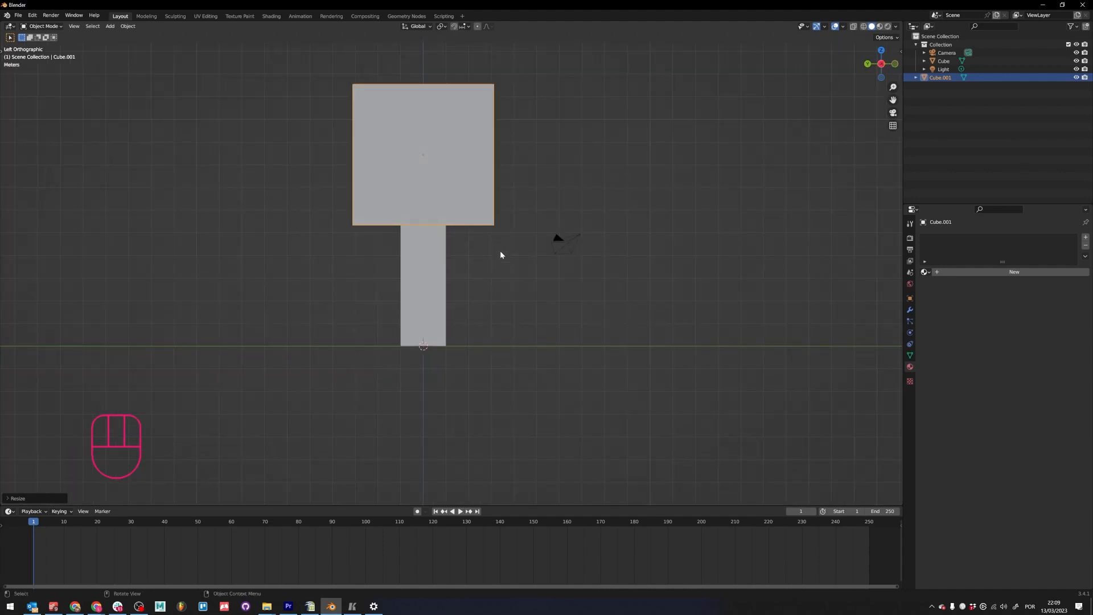
{"action": "key", "text": "KP_1"}
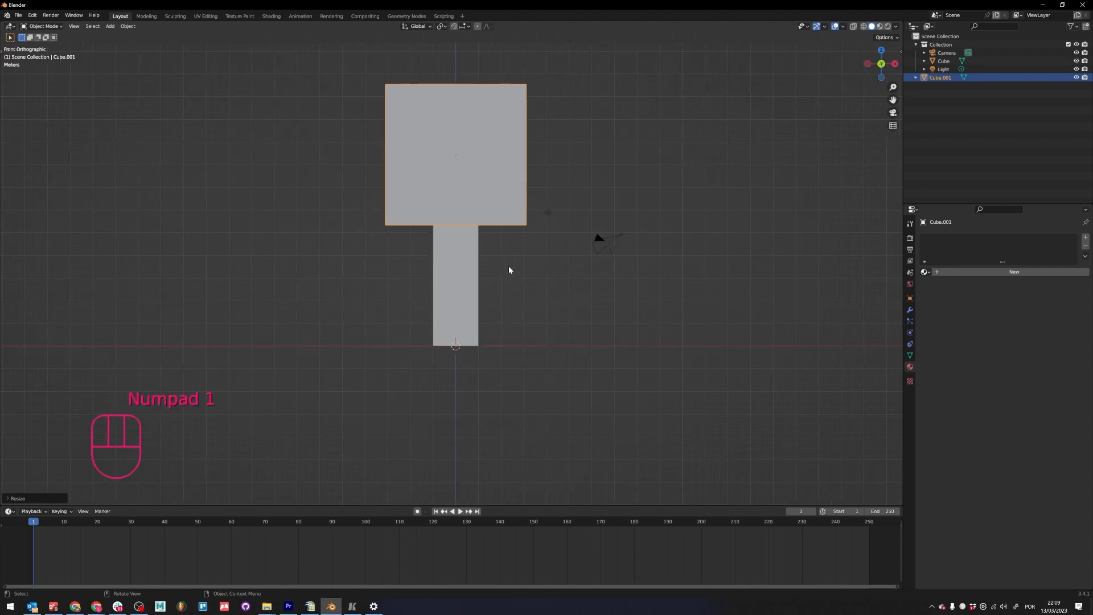
{"action": "middle_click_drag", "start_coordinate": [534, 207], "coordinate": [545, 257], "text": "shift"}
{"action": "key", "text": "Tab"}
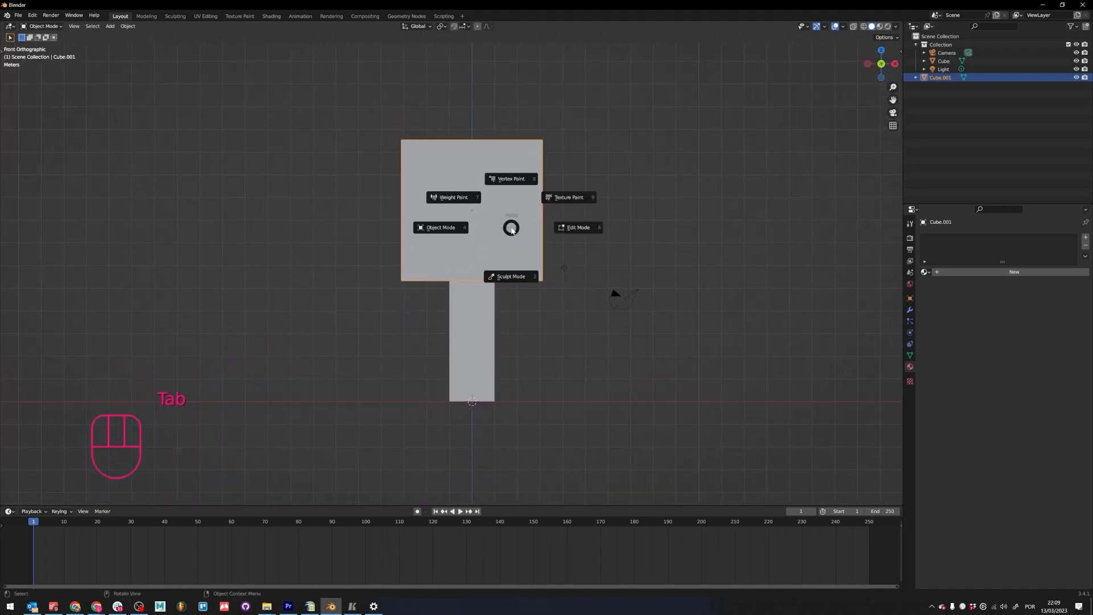
{"action": "left_click", "coordinate": [593, 225]}
{"action": "left_click_drag", "start_coordinate": [643, 122], "coordinate": [270, 312]}
{"action": "left_click_drag", "start_coordinate": [642, 104], "coordinate": [241, 338]}
{"action": "left_click_drag", "start_coordinate": [627, 133], "coordinate": [305, 298]}
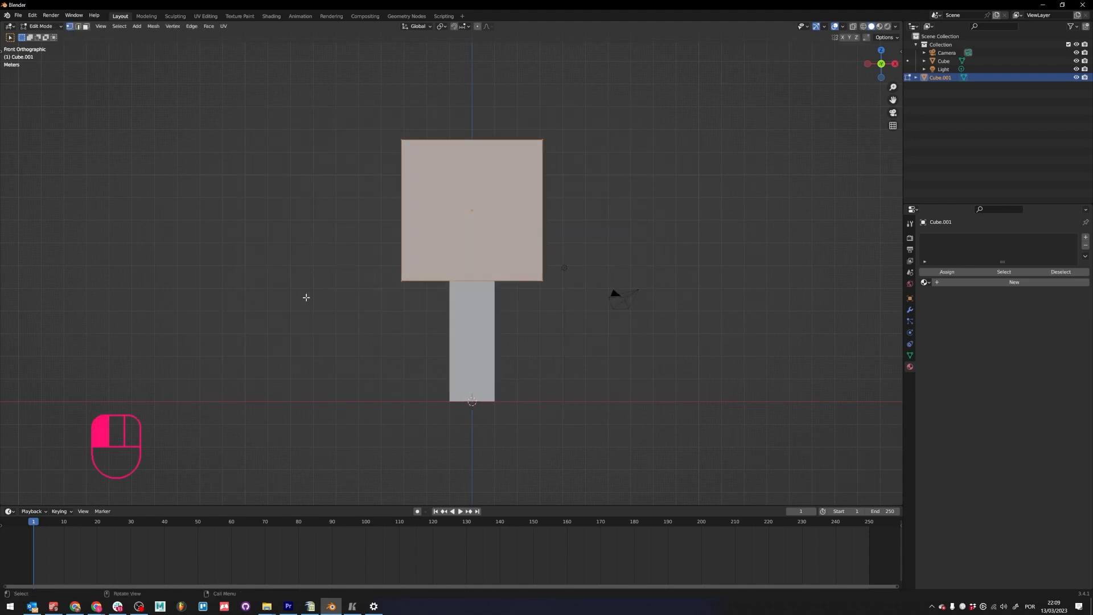
{"action": "left_click_drag", "start_coordinate": [585, 156], "coordinate": [366, 311]}
{"action": "left_click_drag", "start_coordinate": [598, 102], "coordinate": [123, 335]}
- Return the upper block to Object Mode
{"action": "middle_click_drag", "start_coordinate": [598, 290], "coordinate": [512, 362]}
{"action": "key", "text": "Tab"}
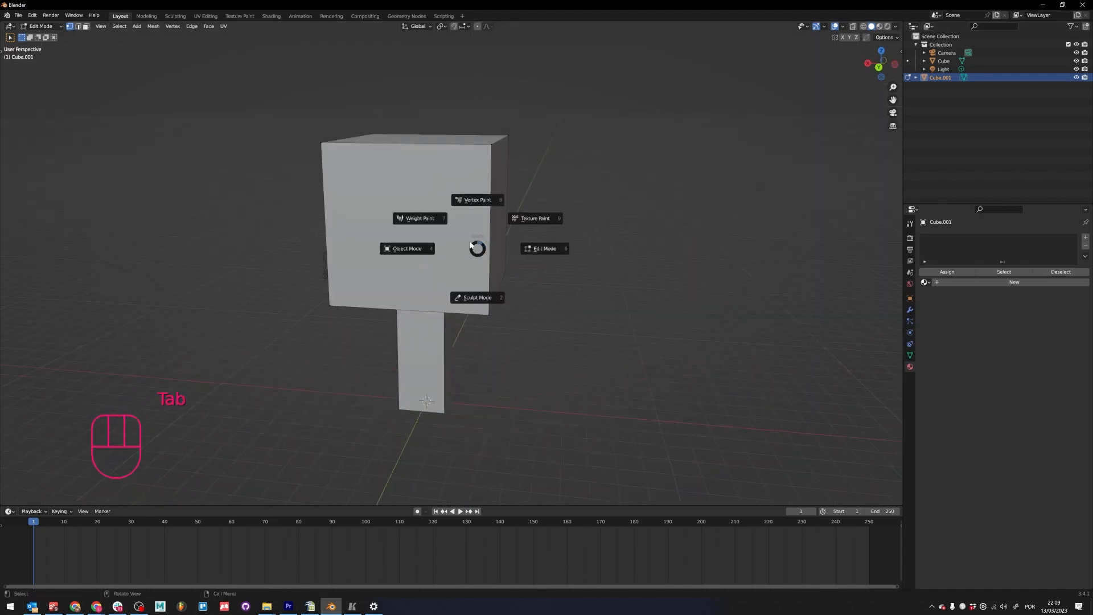
{"action": "key", "text": "Tab"}
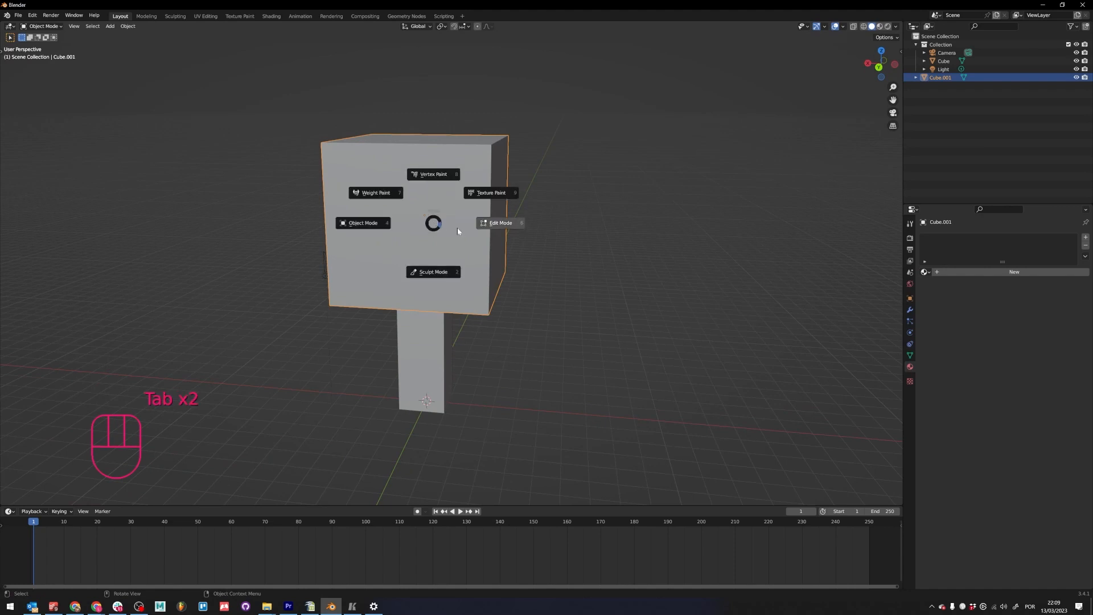
{"action": "key", "text": "Tab"}
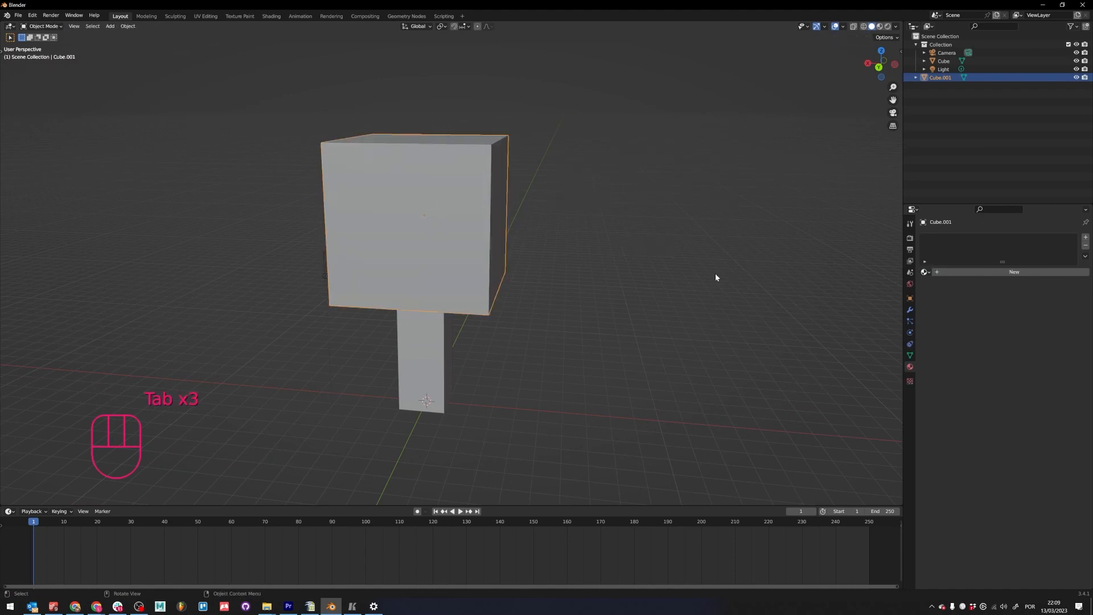
- Rename the upper block object to "copa"
{"action": "middle_click_drag", "start_coordinate": [526, 379], "coordinate": [545, 231]}
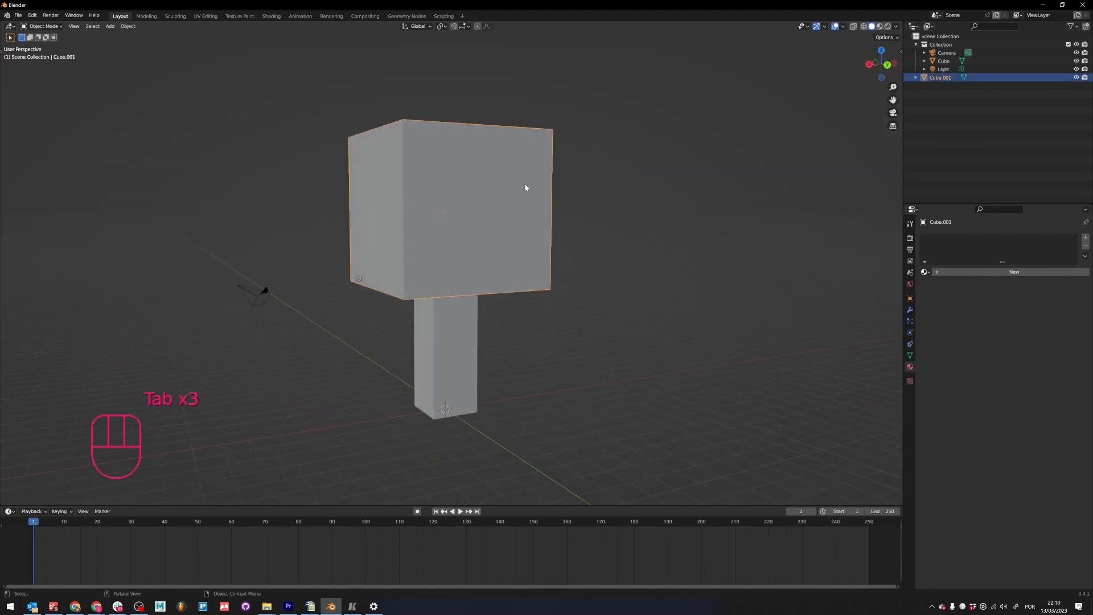
{"action": "key", "text": "F2"}
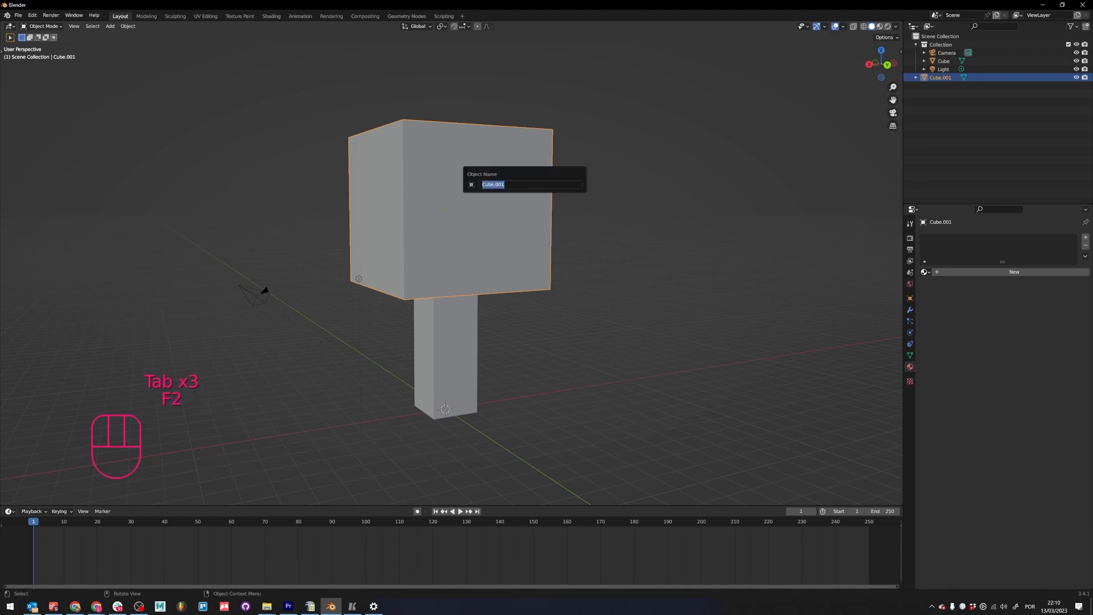
{"action": "type", "text": "copa"}
{"action": "key", "text": "Return"}
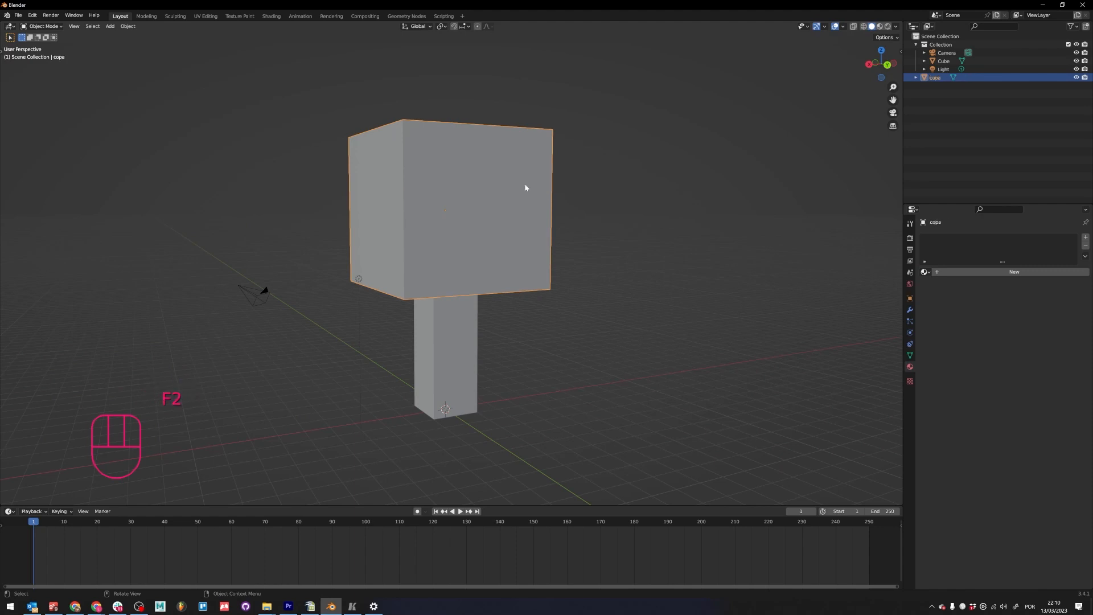
- Select the column and rename the object to "tronco"
{"action": "left_click", "coordinate": [444, 338]}
{"action": "key", "text": "F2"}
{"action": "type", "text": "tronco"}
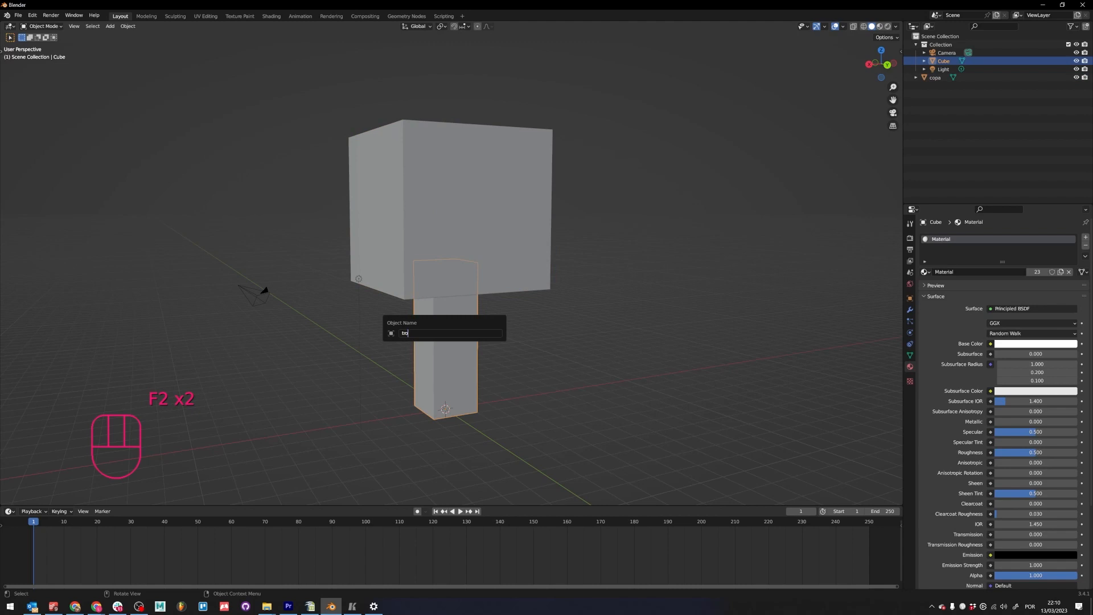
{"action": "key", "text": "Return"}
- Remove the column's existing material and assign a new one named "tronco"
{"action": "middle_click_drag", "start_coordinate": [445, 332], "coordinate": [564, 322]}
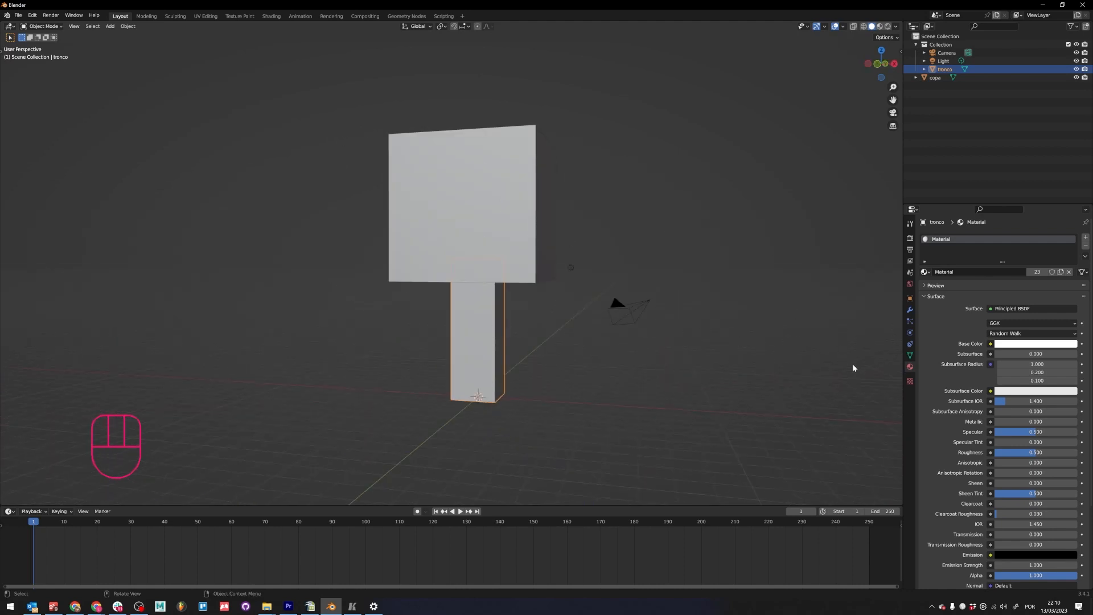
{"action": "left_click", "coordinate": [1086, 246]}
{"action": "left_click", "coordinate": [981, 273]}
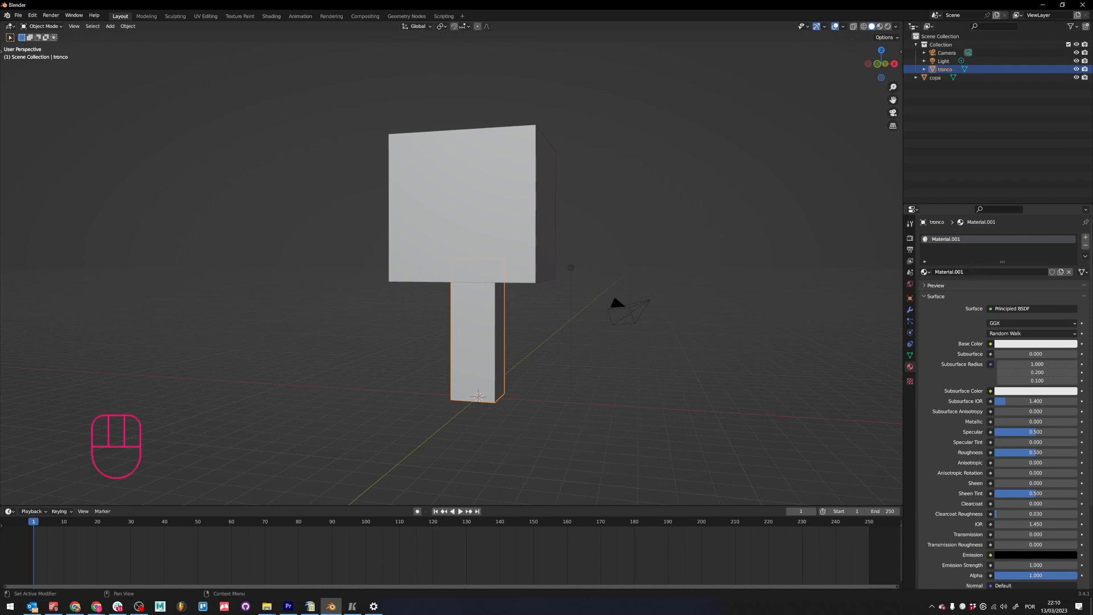
{"action": "double_click", "coordinate": [974, 272]}
{"action": "type", "text": "tronco"}
{"action": "key", "text": "Return"}
- Set the Base Color of the tronco material to a dark brown
{"action": "left_click", "coordinate": [1020, 343]}
{"action": "left_click_drag", "start_coordinate": [1031, 271], "coordinate": [1022, 272]}
{"action": "left_click_drag", "start_coordinate": [1072, 243], "coordinate": [1071, 265]}
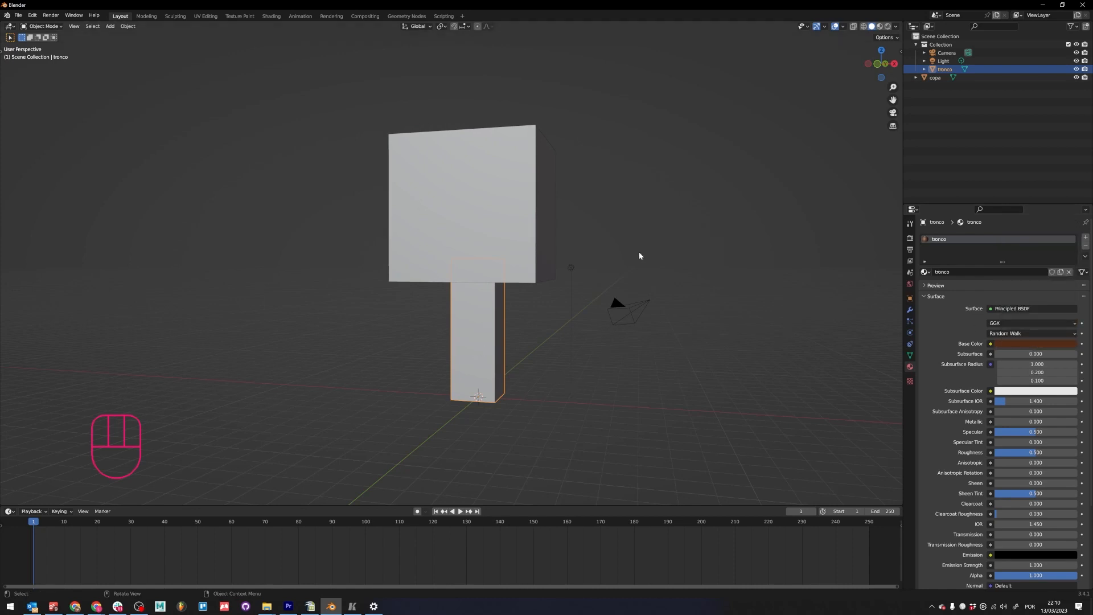
- Change the viewport shading to Material Preview
{"action": "key", "text": "z"}
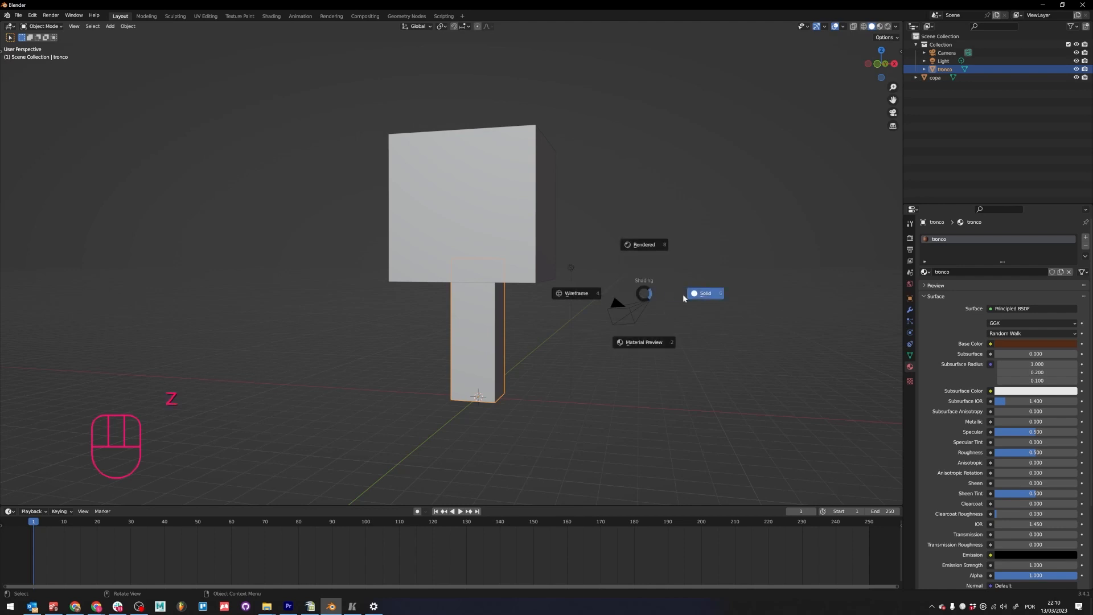
{"action": "left_click", "coordinate": [638, 343]}
{"action": "middle_click_drag", "start_coordinate": [534, 398], "coordinate": [416, 381]}
- Select the copa block and give it a new material named "Folhas"
{"action": "left_click", "coordinate": [487, 206]}
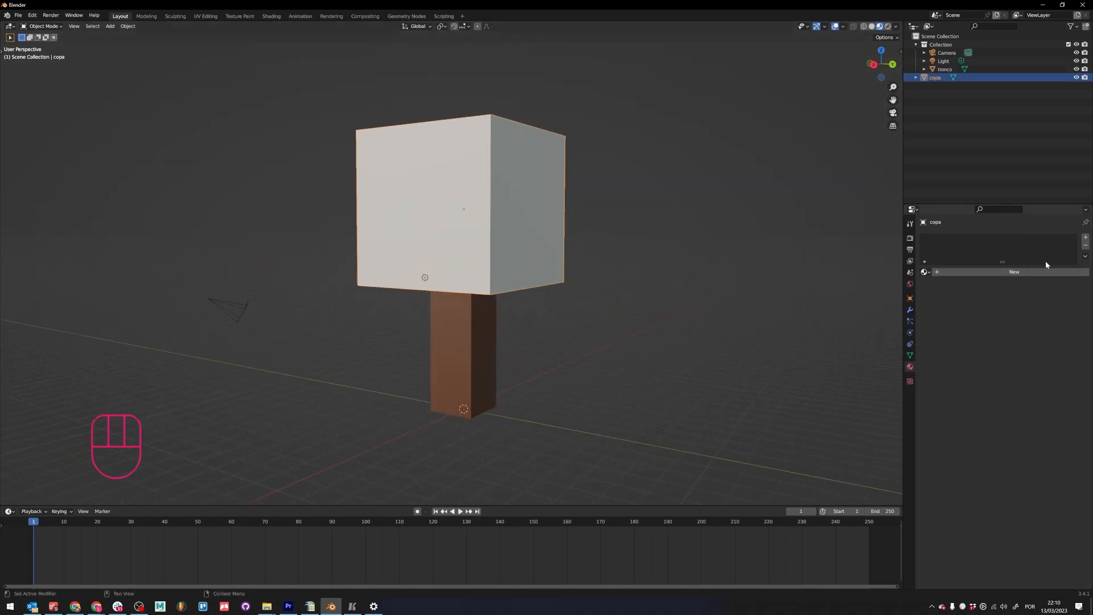
{"action": "left_click", "coordinate": [959, 271]}
{"action": "left_click", "coordinate": [949, 272]}
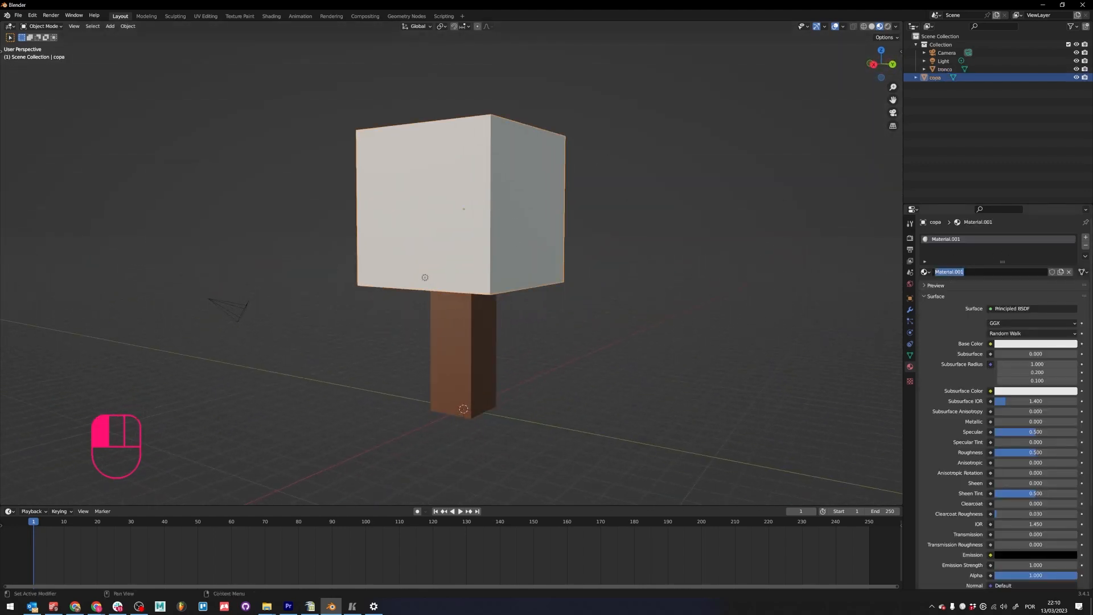
{"action": "type", "text": "folha"}
{"action": "key", "text": "ctrl+a"}
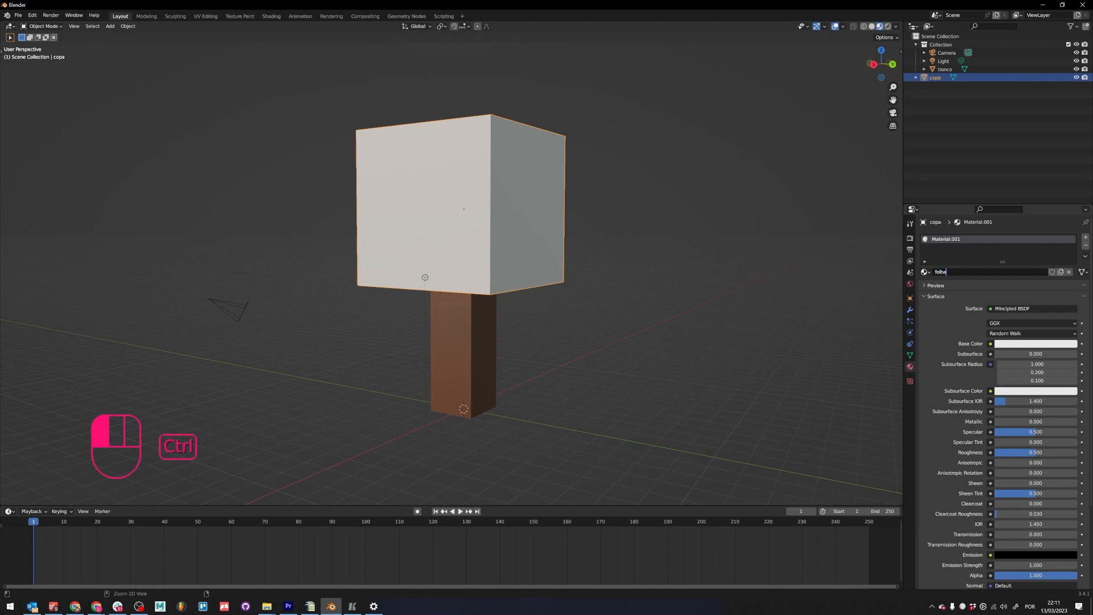
{"action": "type", "text": "Folhas"}
{"action": "key", "text": "Return"}
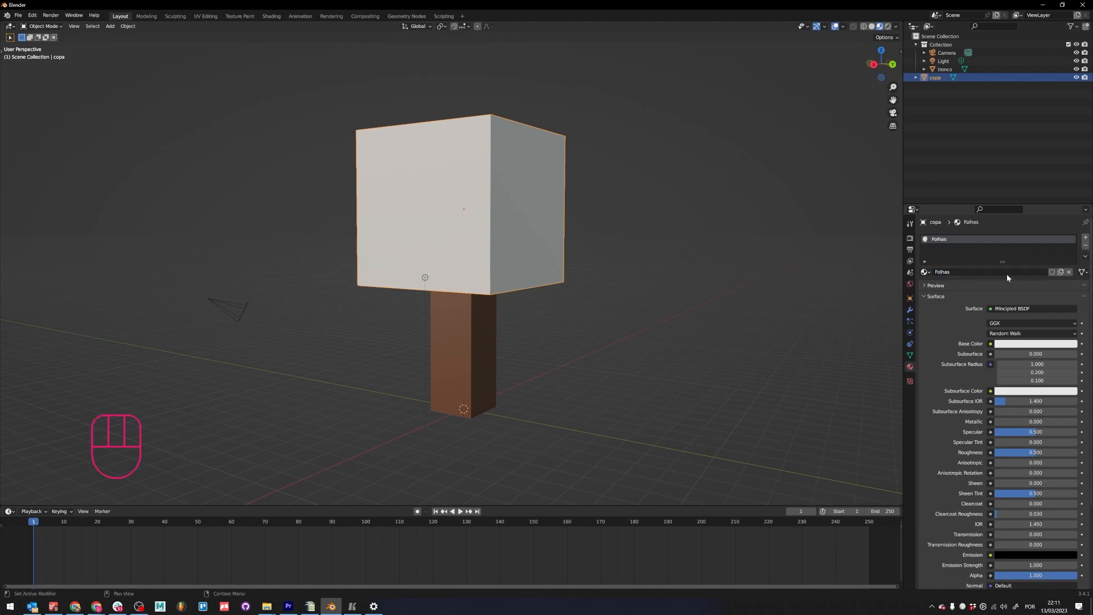
- Add a second material slot with a new material to the copa block and remove that slot again
{"action": "left_click", "coordinate": [1085, 237]}
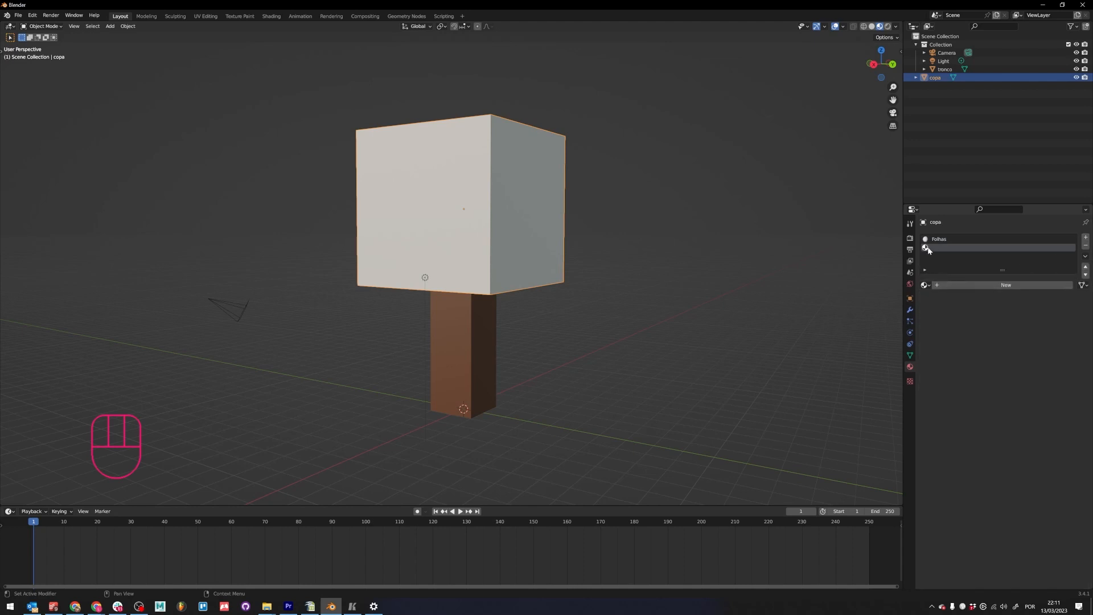
{"action": "left_click", "coordinate": [1001, 288]}
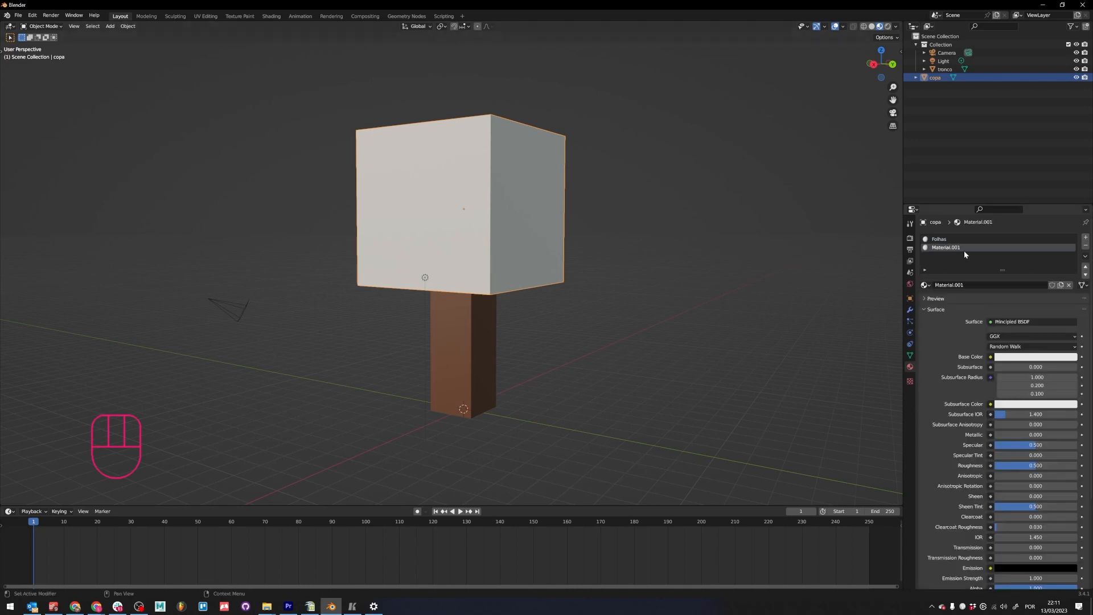
{"action": "left_click", "coordinate": [1085, 246]}
- Set the Base Color of the Folhas material to green and deselect the copa block
{"action": "left_click", "coordinate": [1036, 344]}
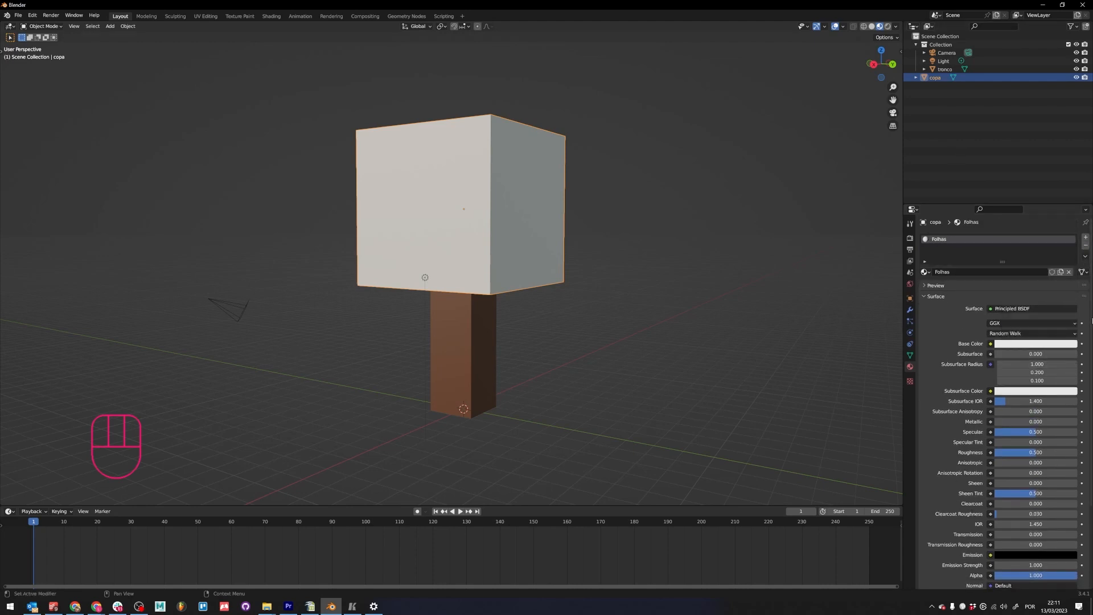
{"action": "left_click", "coordinate": [1037, 345]}
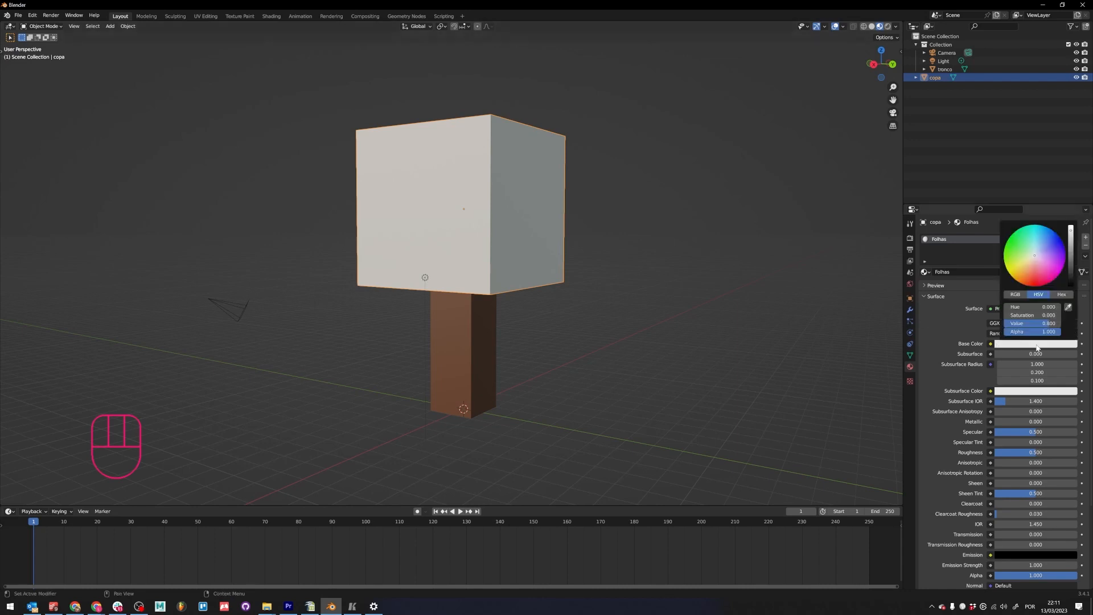
{"action": "left_click_drag", "start_coordinate": [1032, 257], "coordinate": [1071, 251]}
{"action": "left_click", "coordinate": [646, 322]}
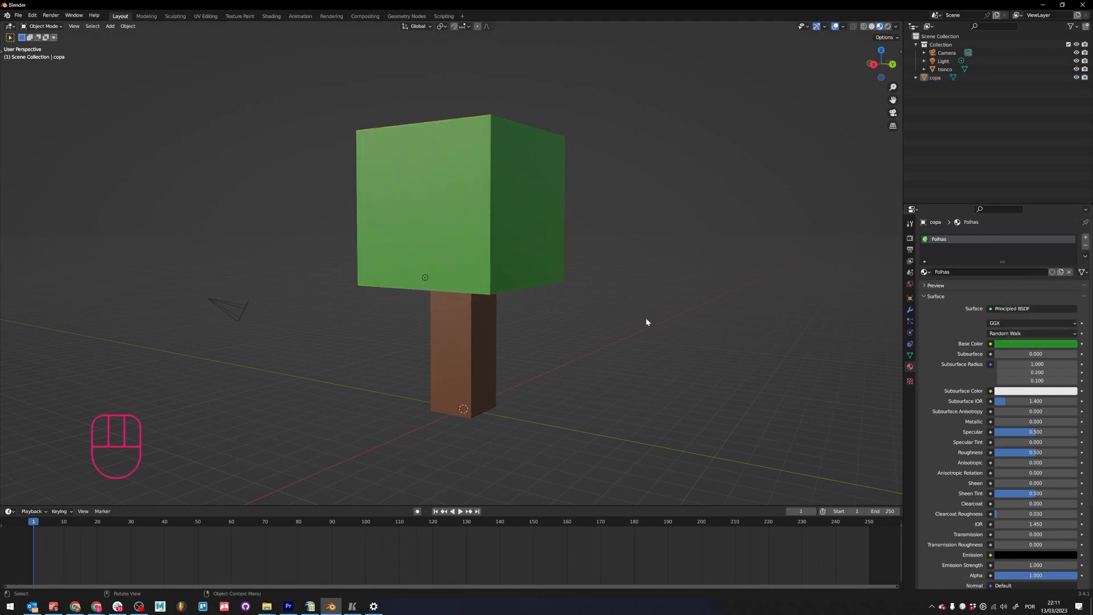
{"action": "scroll", "coordinate": [936, 357], "scroll_direction": "down", "scroll_amount": 5}
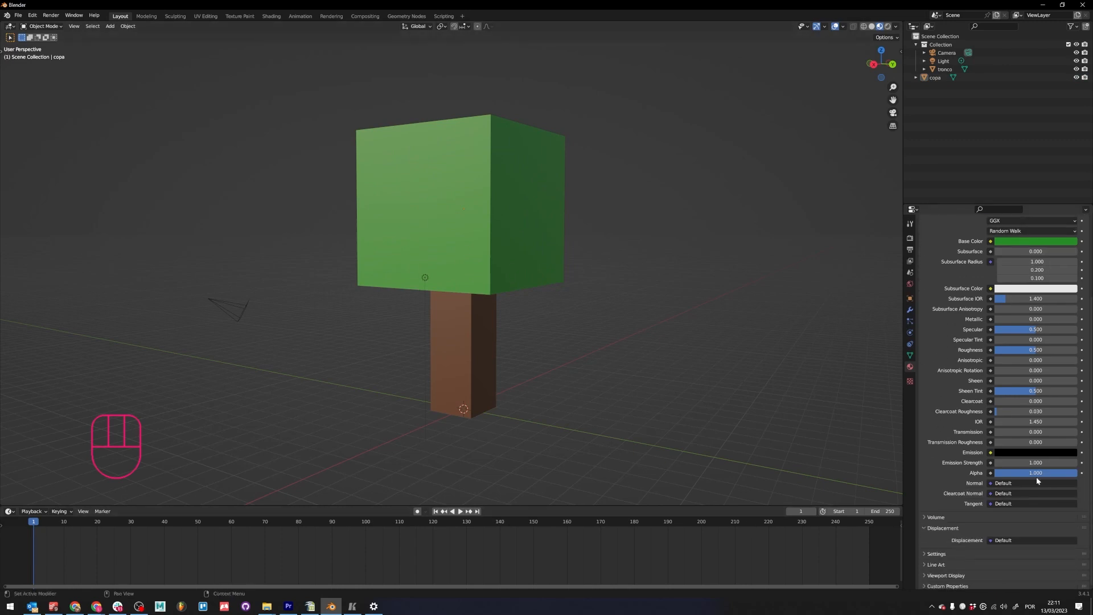
{"action": "scroll", "coordinate": [1016, 365], "scroll_direction": "up", "scroll_amount": 5}
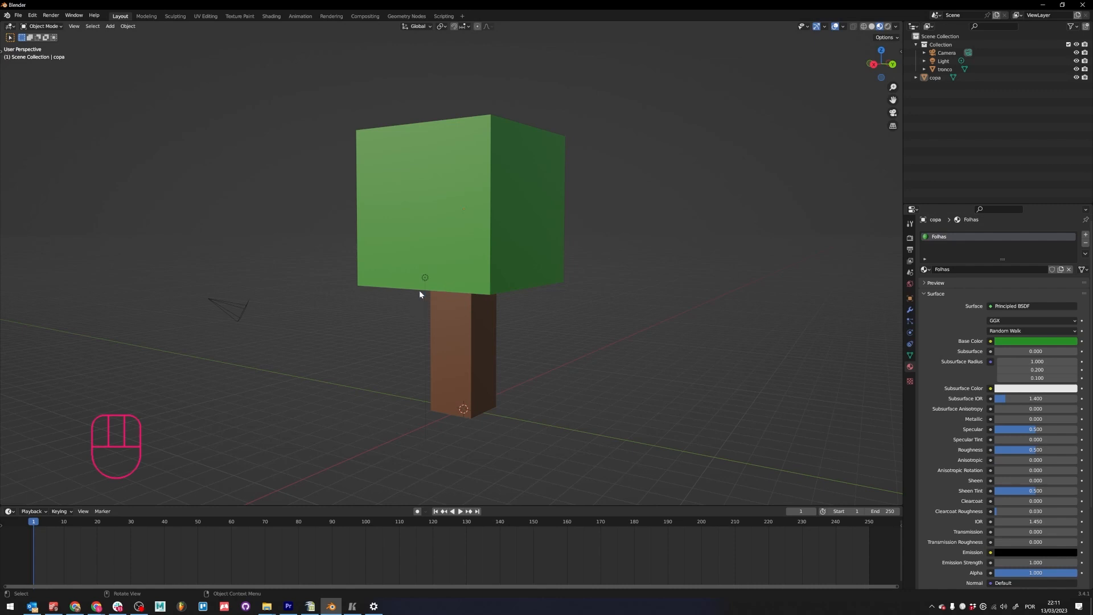
{"action": "scroll", "coordinate": [393, 287], "scroll_direction": "up", "scroll_amount": 3}
{"action": "scroll", "coordinate": [370, 285], "scroll_direction": "down", "scroll_amount": 4}
{"action": "middle_click_drag", "start_coordinate": [376, 288], "coordinate": [342, 217]}
- Examine the tree in Object Mode in the Modeling workspace and return to the Layout workspace
{"action": "left_click", "coordinate": [118, 19]}
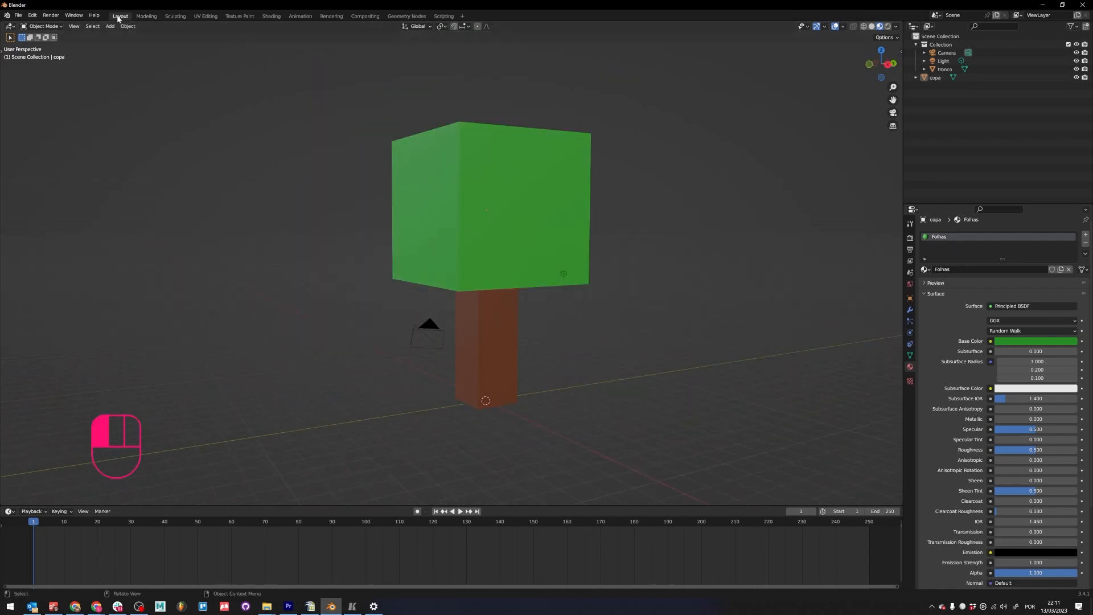
{"action": "left_click", "coordinate": [146, 18]}
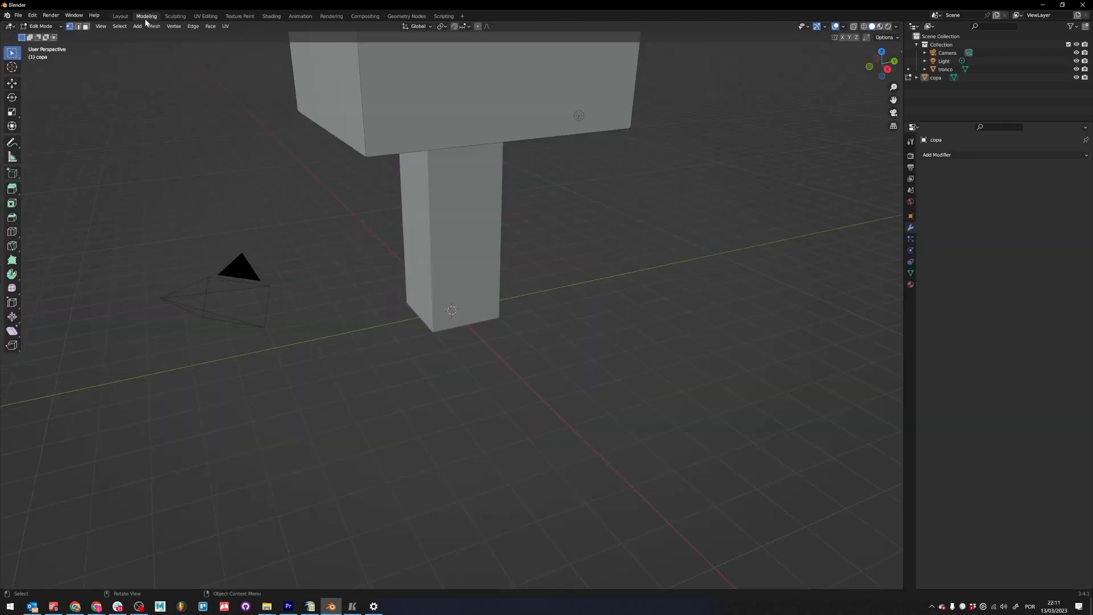
{"action": "middle_click_drag", "start_coordinate": [339, 349], "coordinate": [332, 253]}
{"action": "key", "text": "Tab"}
{"action": "middle_click_drag", "start_coordinate": [512, 202], "coordinate": [463, 612]}
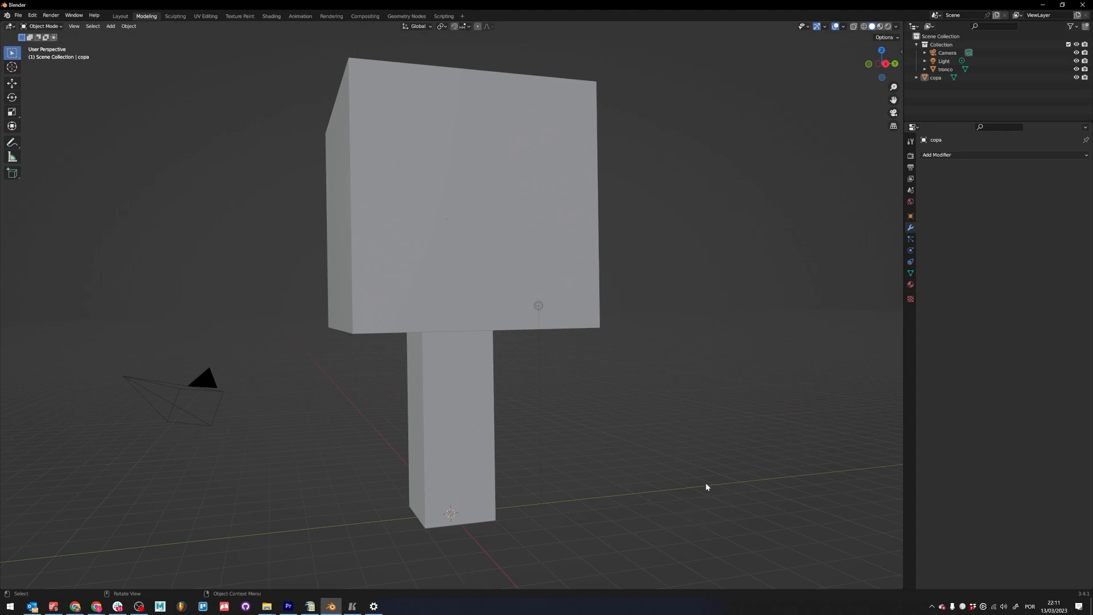
{"action": "scroll", "coordinate": [507, 350], "scroll_direction": "down", "scroll_amount": 2}
{"action": "middle_click_drag", "start_coordinate": [508, 350], "coordinate": [501, 353]}
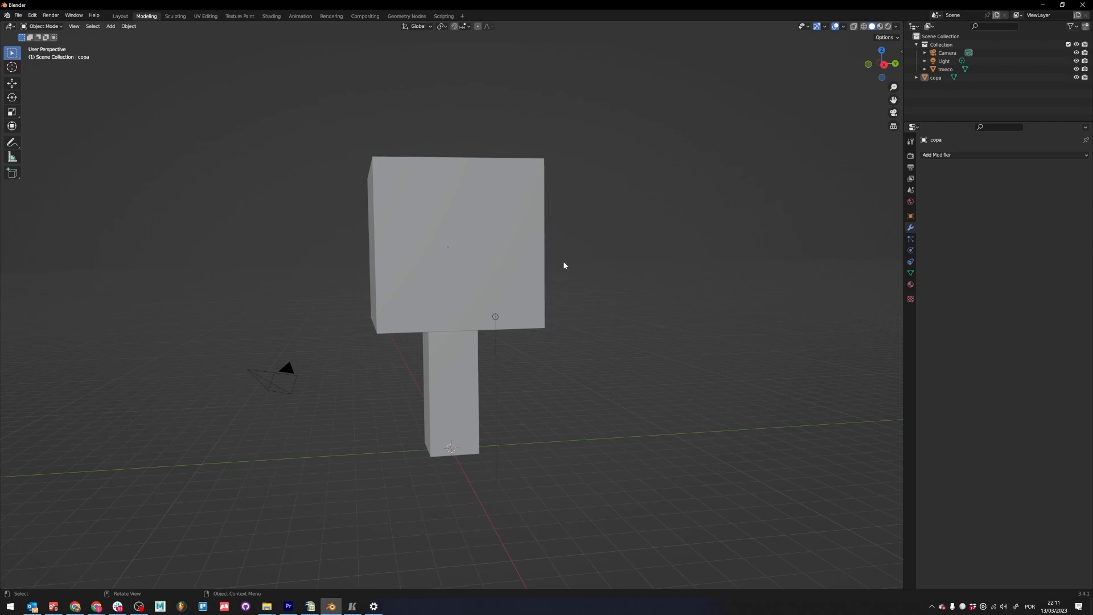
{"action": "left_click_drag", "start_coordinate": [472, 283], "coordinate": [495, 330], "text": "alt"}
{"action": "left_click", "coordinate": [120, 16]}
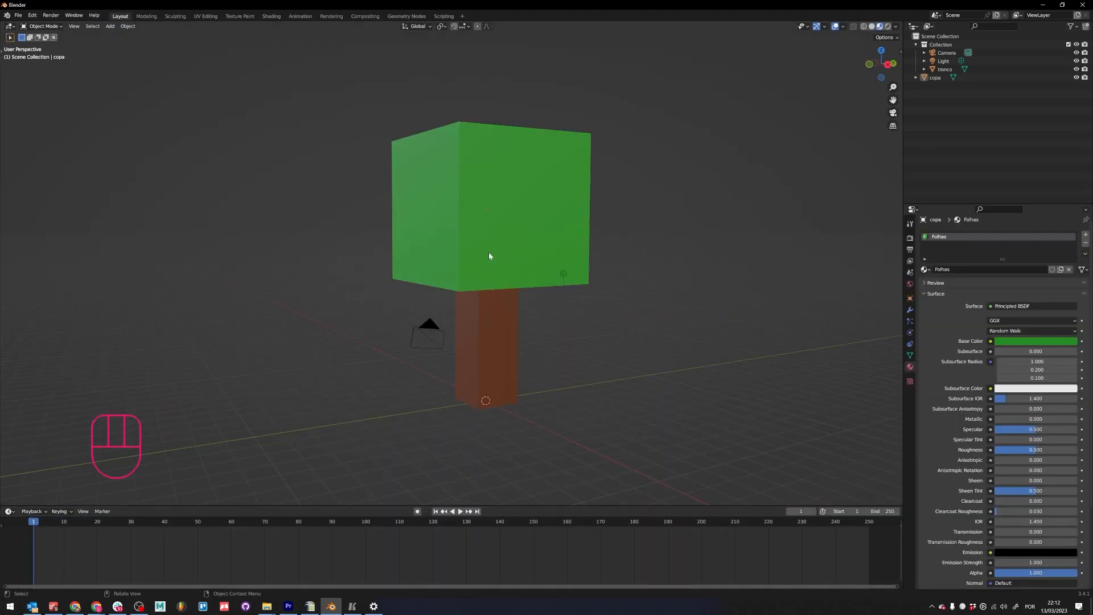
- Set the render output resolution to 2000 px in X and 2000 px in Y
{"action": "mouse_move", "coordinate": [538, 327]}
{"action": "left_mouse_down", "text": "alt"}
{"action": "mouse_move", "coordinate": [498, 325]}
{"action": "mouse_move", "coordinate": [540, 323]}
{"action": "mouse_move", "coordinate": [533, 333]}
{"action": "left_mouse_up", "text": "alt"}
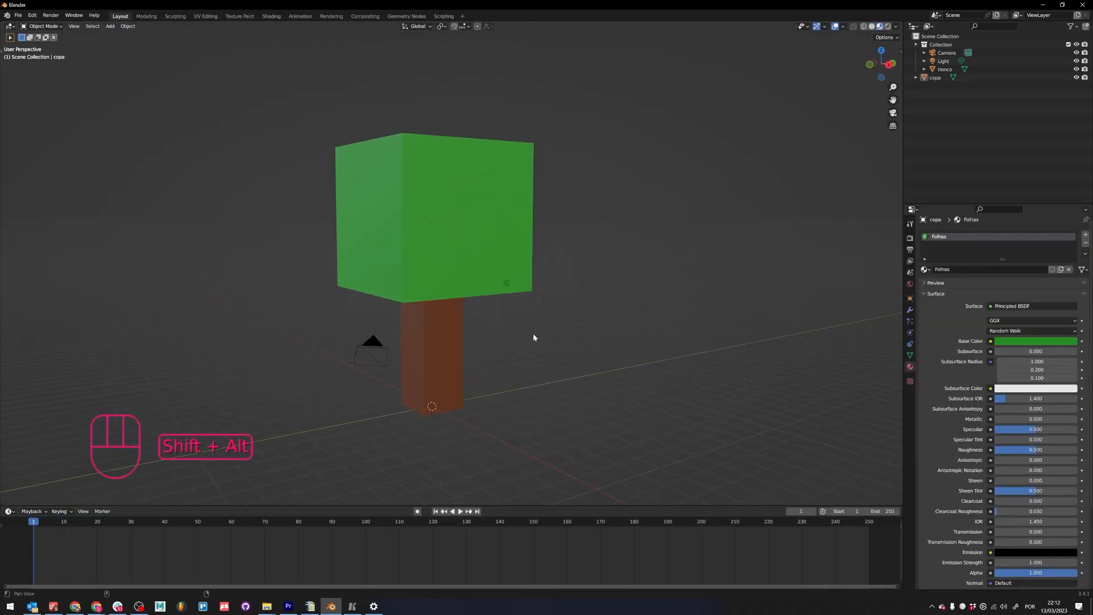
{"action": "left_click", "coordinate": [910, 225]}
{"action": "left_click", "coordinate": [910, 238]}
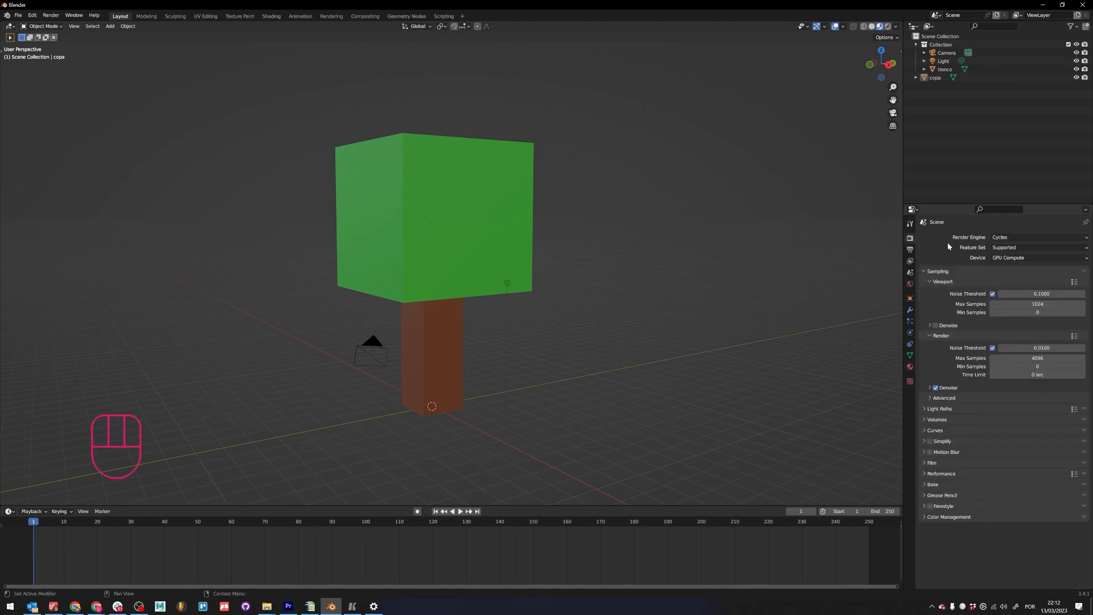
{"action": "left_click", "coordinate": [910, 250]}
{"action": "left_click", "coordinate": [1038, 248]}
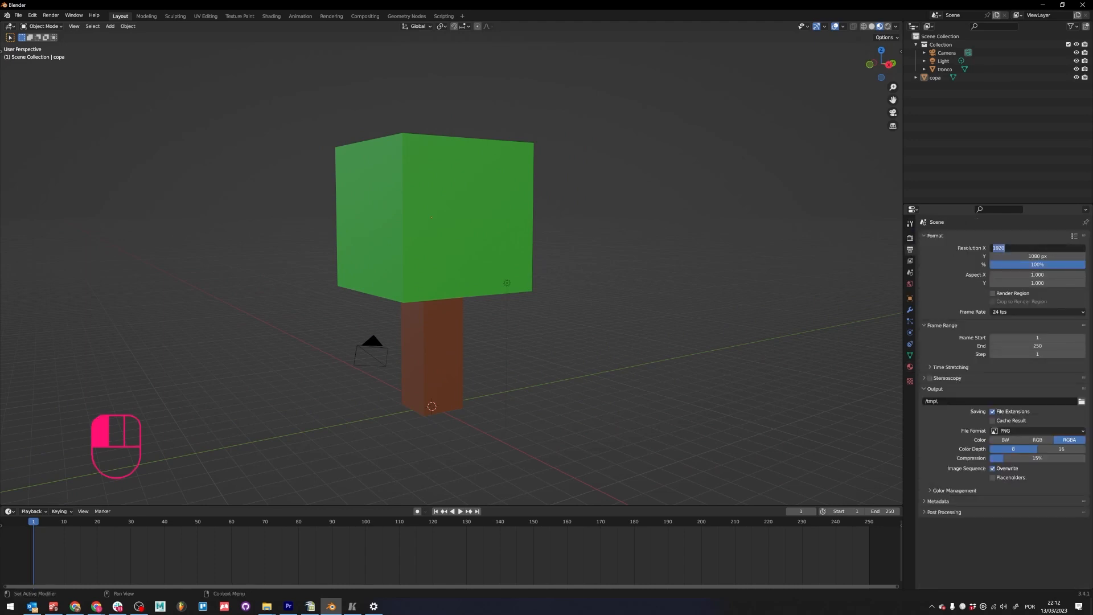
{"action": "type", "text": "2000"}
{"action": "left_click", "coordinate": [1038, 257]}
{"action": "type", "text": "200"}
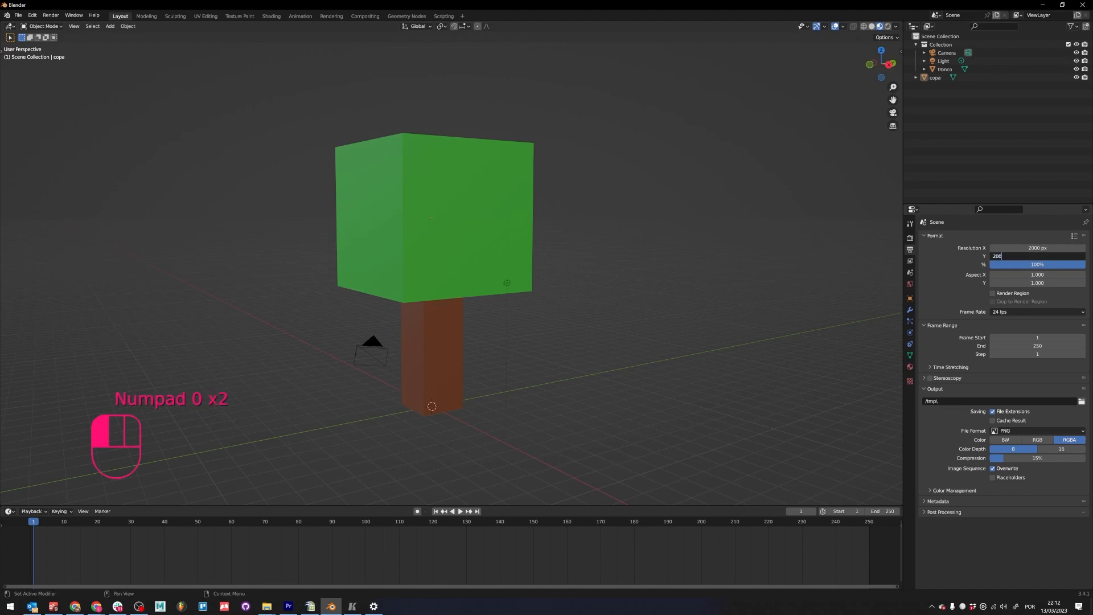
{"action": "left_click", "coordinate": [957, 261]}
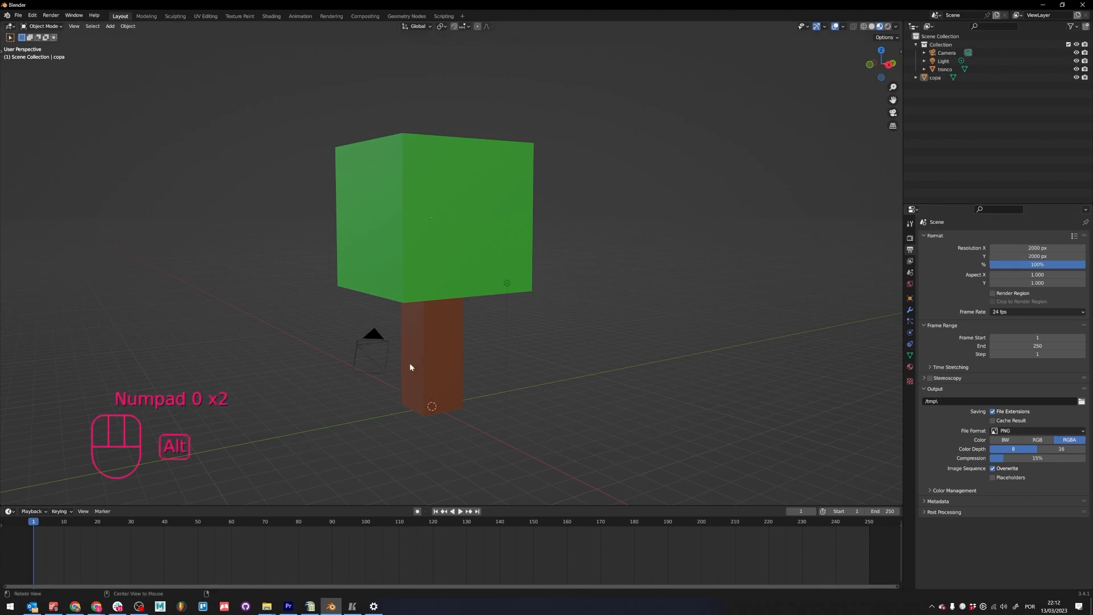
- Check the tree through the camera and move the camera farther away from the tree freehand
{"action": "middle_click_drag", "start_coordinate": [329, 359], "coordinate": [480, 342], "text": "alt"}
{"action": "key", "text": "KP_0"}
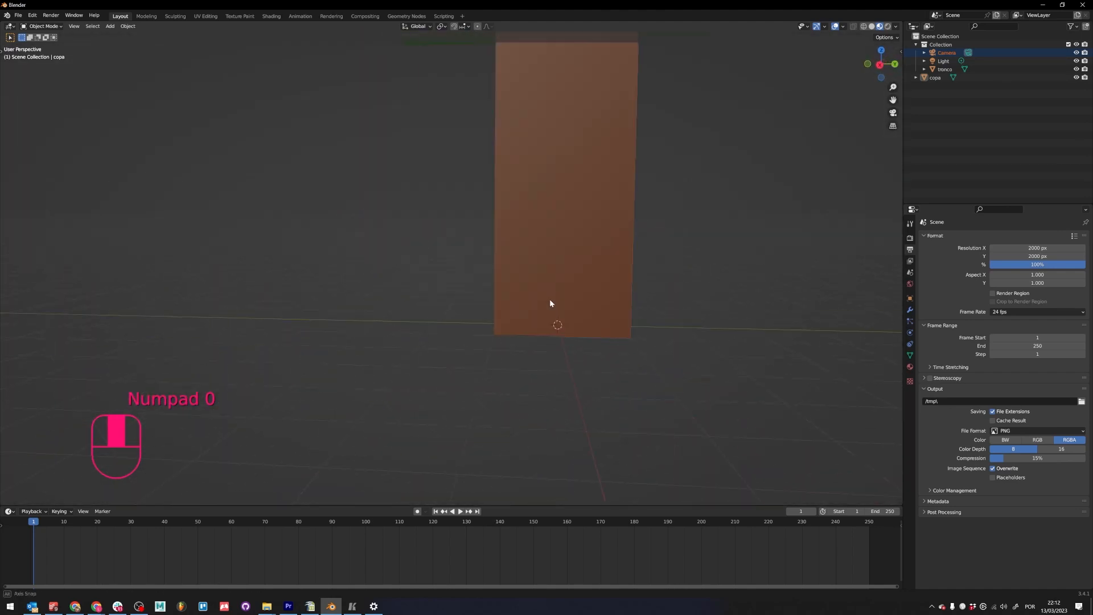
{"action": "middle_click_drag", "start_coordinate": [549, 299], "coordinate": [556, 329]}
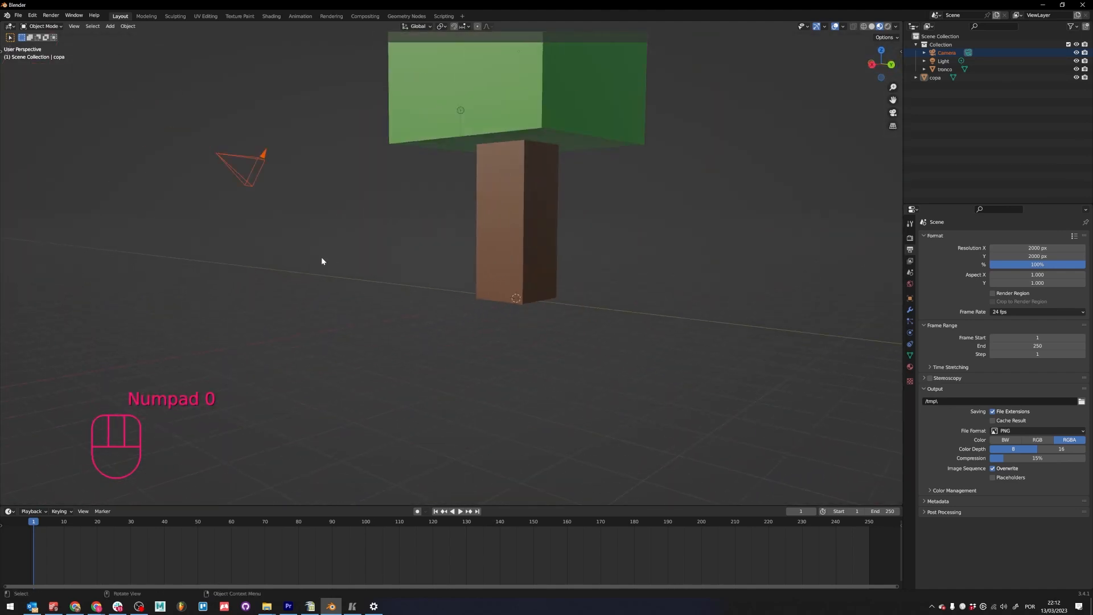
{"action": "left_click", "coordinate": [227, 145]}
{"action": "key", "text": "g"}
{"action": "left_click", "coordinate": [402, 322]}
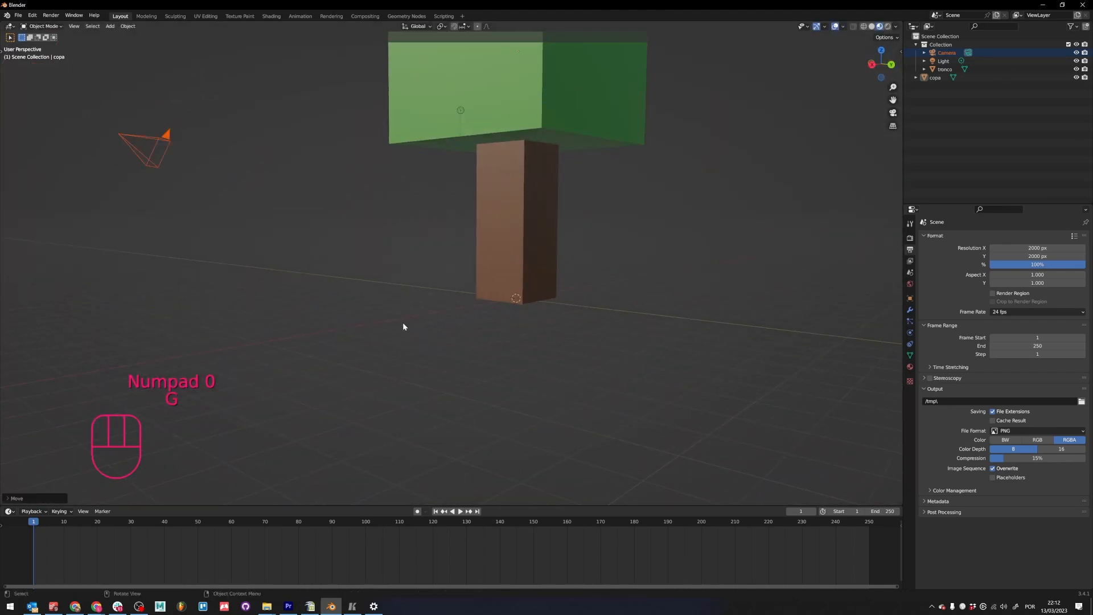
{"action": "key", "text": "r"}
{"action": "middle_click_drag", "start_coordinate": [459, 226], "coordinate": [490, 300], "text": "alt"}
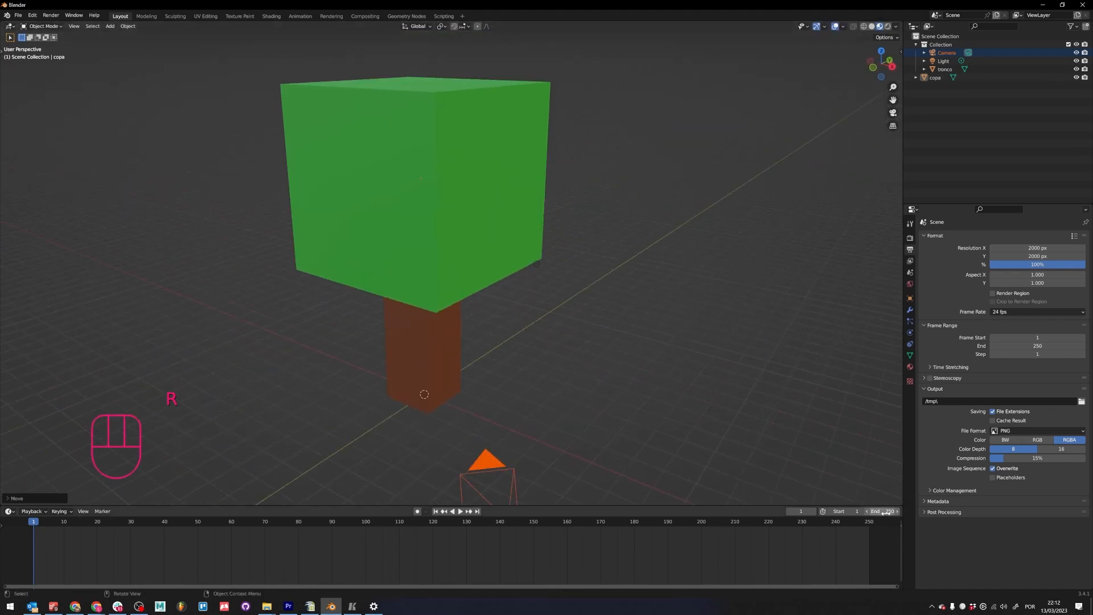
- Split the 3D viewport into two side-by-side views and show the camera view in one of them
{"action": "left_click_drag", "start_coordinate": [900, 502], "coordinate": [577, 285]}
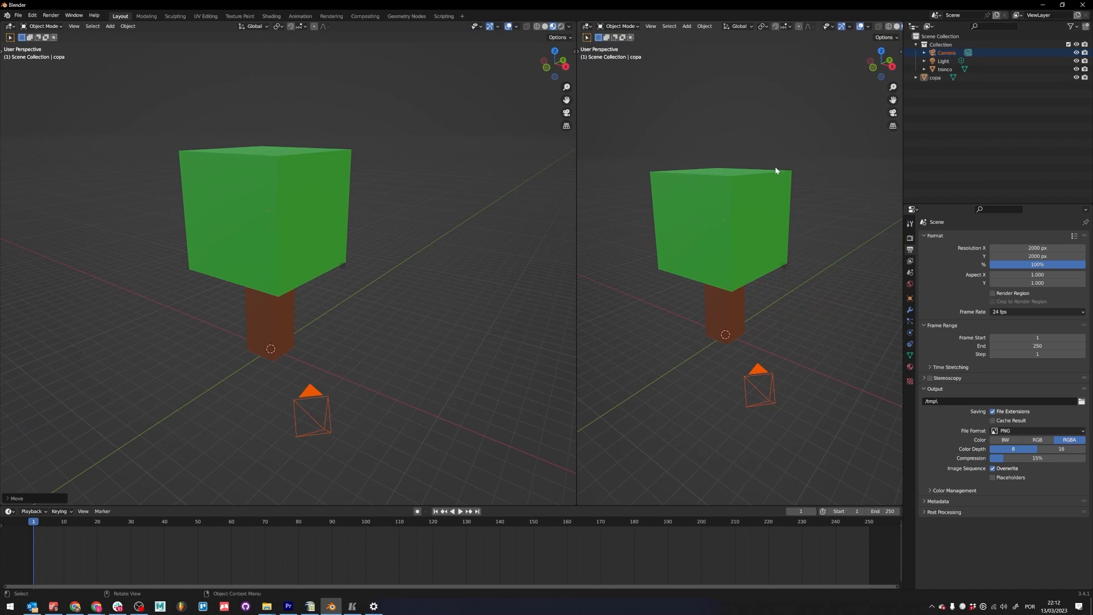
{"action": "key", "text": "KP_0"}
{"action": "scroll", "coordinate": [330, 341], "scroll_direction": "down", "scroll_amount": 2}
{"action": "left_click_drag", "start_coordinate": [344, 320], "coordinate": [293, 361]}
{"action": "middle_click_drag", "start_coordinate": [291, 387], "coordinate": [375, 364]}
- Move the camera farther from the tree and rotate it freehand, including a trackball rotation, to frame the tree
{"action": "key", "text": "g"}
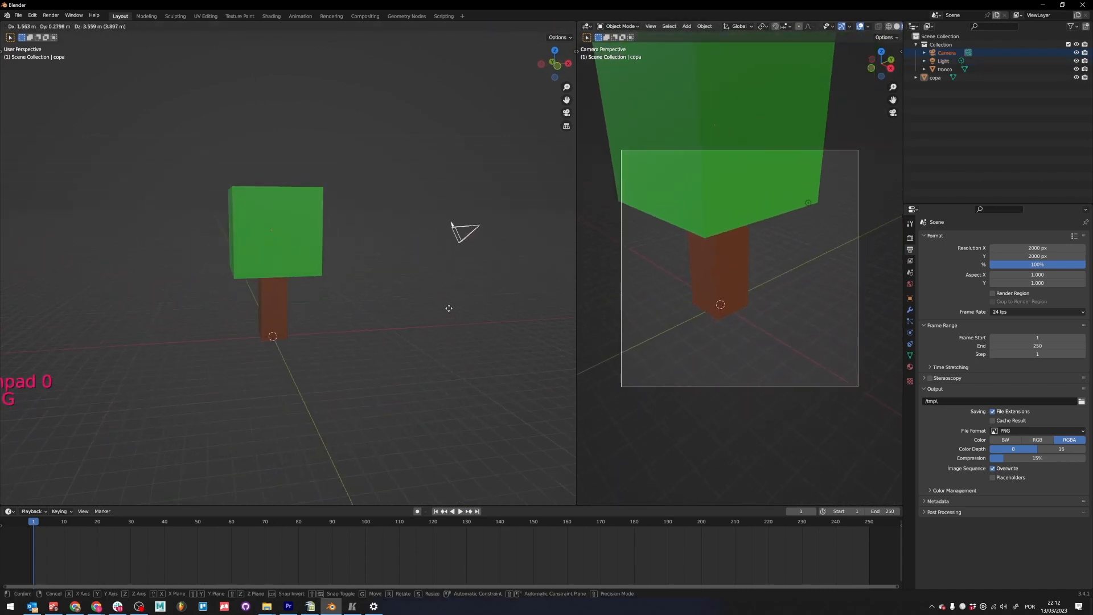
{"action": "left_click", "coordinate": [474, 299]}
{"action": "key", "text": "r"}
{"action": "left_click", "coordinate": [535, 135]}
{"action": "key", "text": "r"}
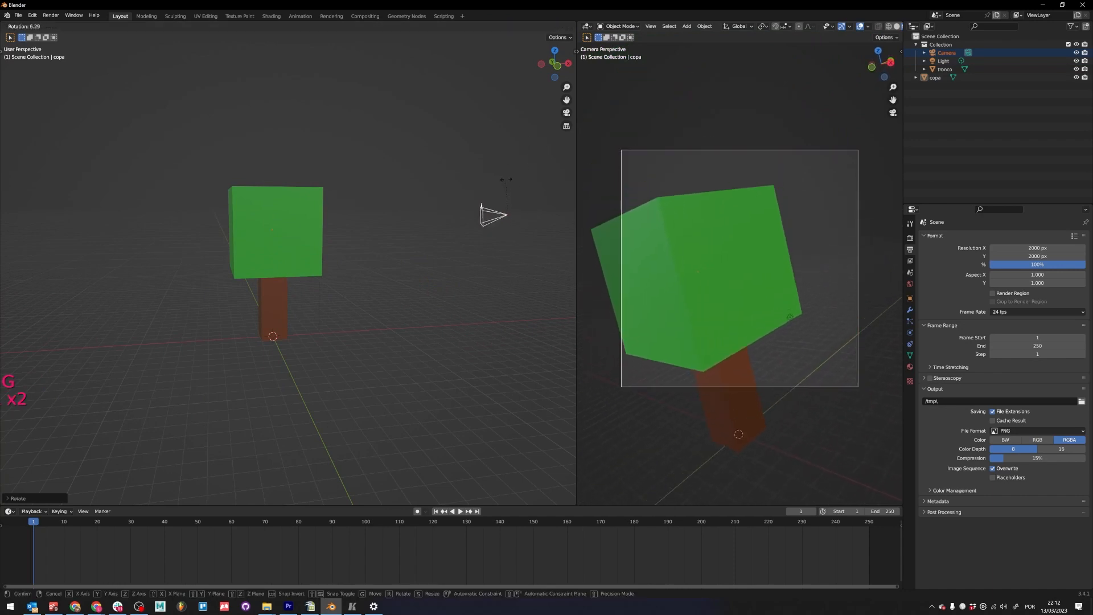
{"action": "key", "text": "r"}
{"action": "left_click", "coordinate": [501, 177]}
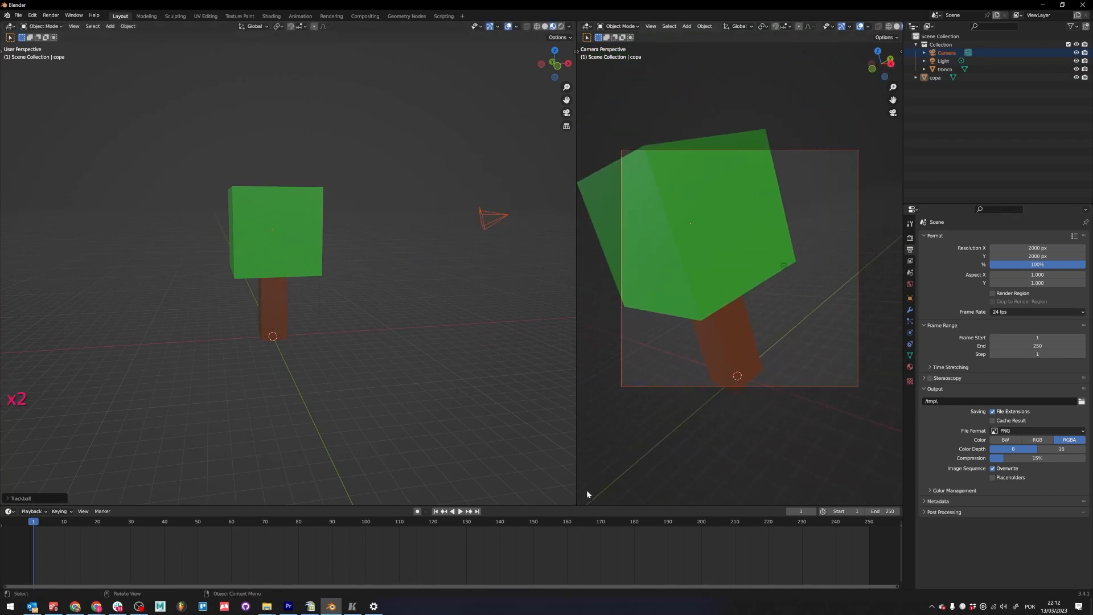
- Join the two side-by-side 3D viewports back into one, keeping the perspective view
{"action": "right_click", "coordinate": [575, 506]}
{"action": "left_click", "coordinate": [575, 510]}
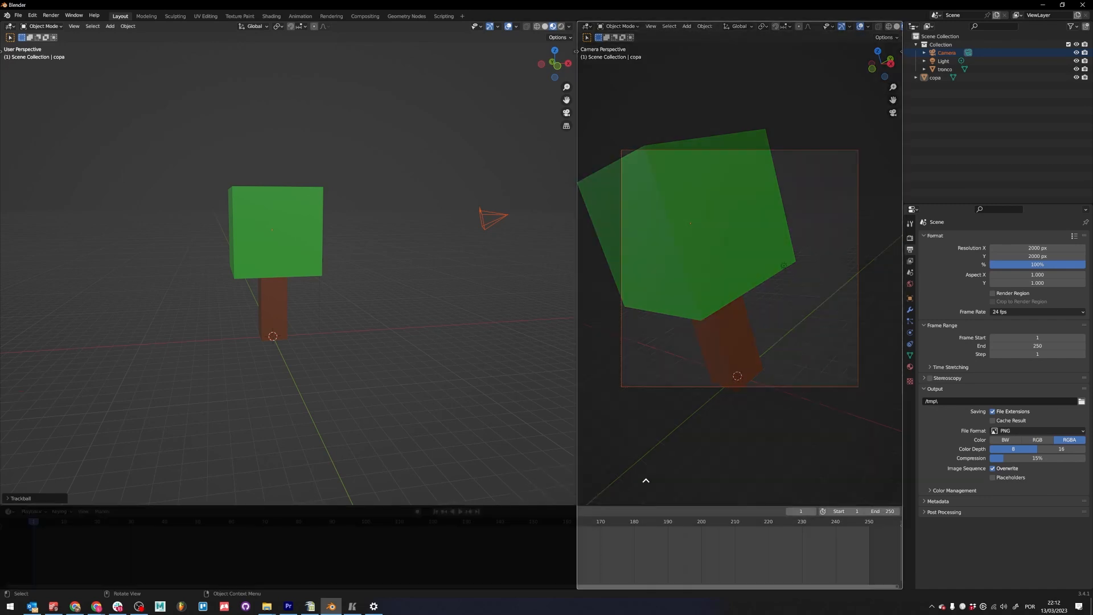
{"action": "key", "text": "Escape"}
{"action": "right_click", "coordinate": [577, 505]}
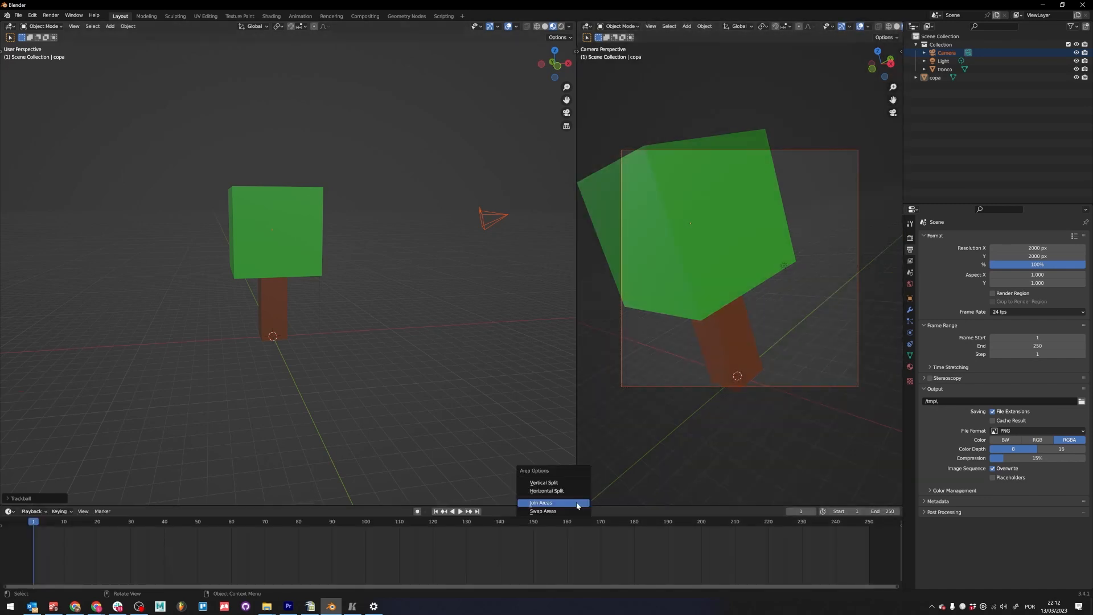
{"action": "left_click", "coordinate": [574, 504]}
{"action": "left_click", "coordinate": [649, 481]}
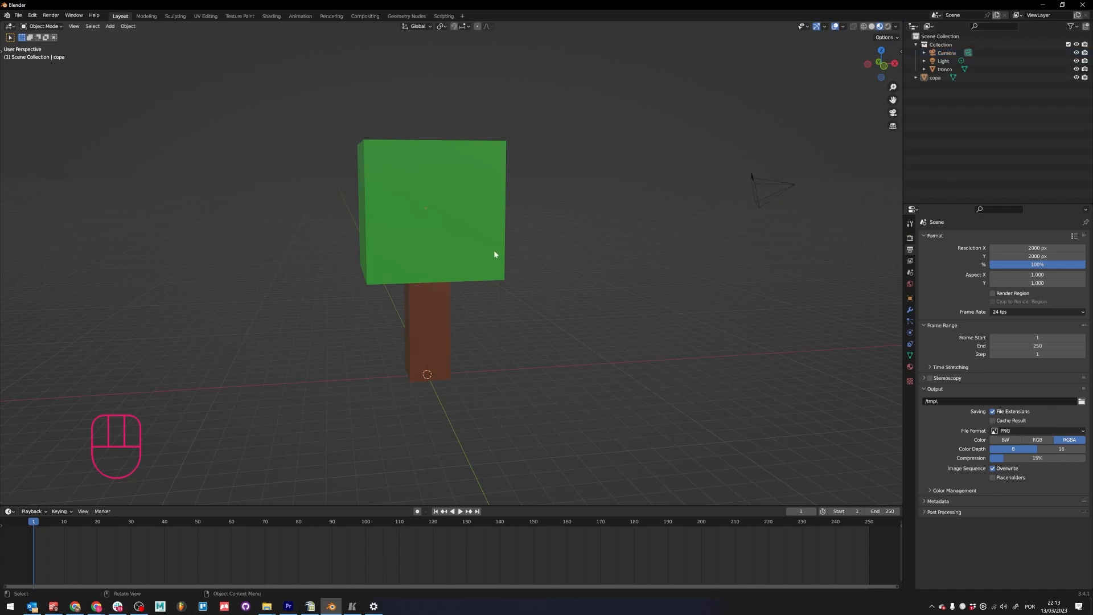
- Orbit to a view showing the whole tree from one corner, align the camera to it and check the camera view
{"action": "middle_click_drag", "start_coordinate": [549, 288], "coordinate": [520, 274]}
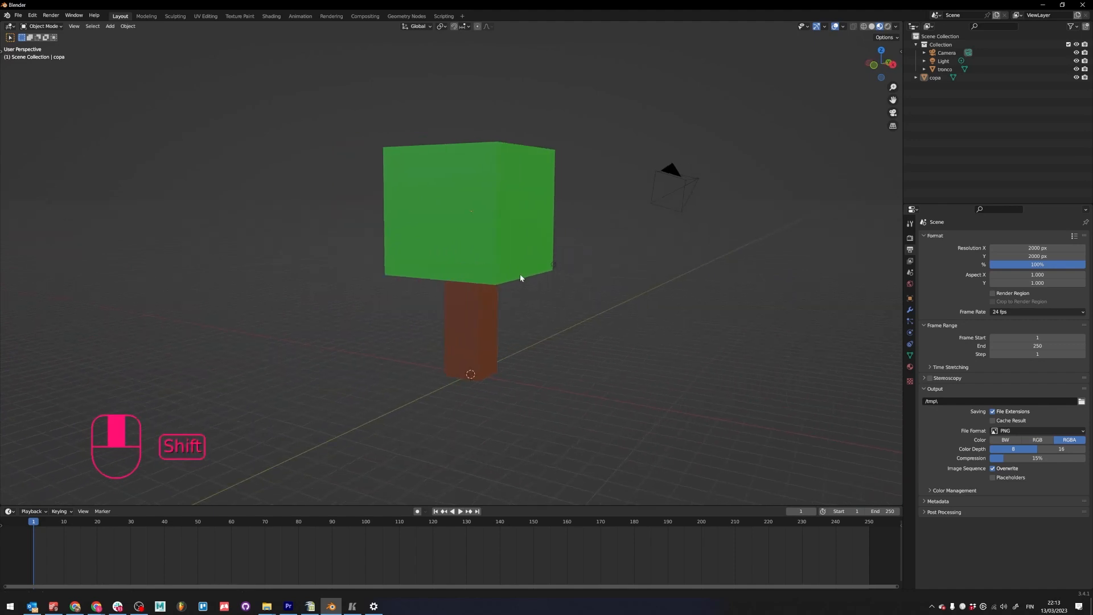
{"action": "key", "text": "ctrl+alt+KP_0"}
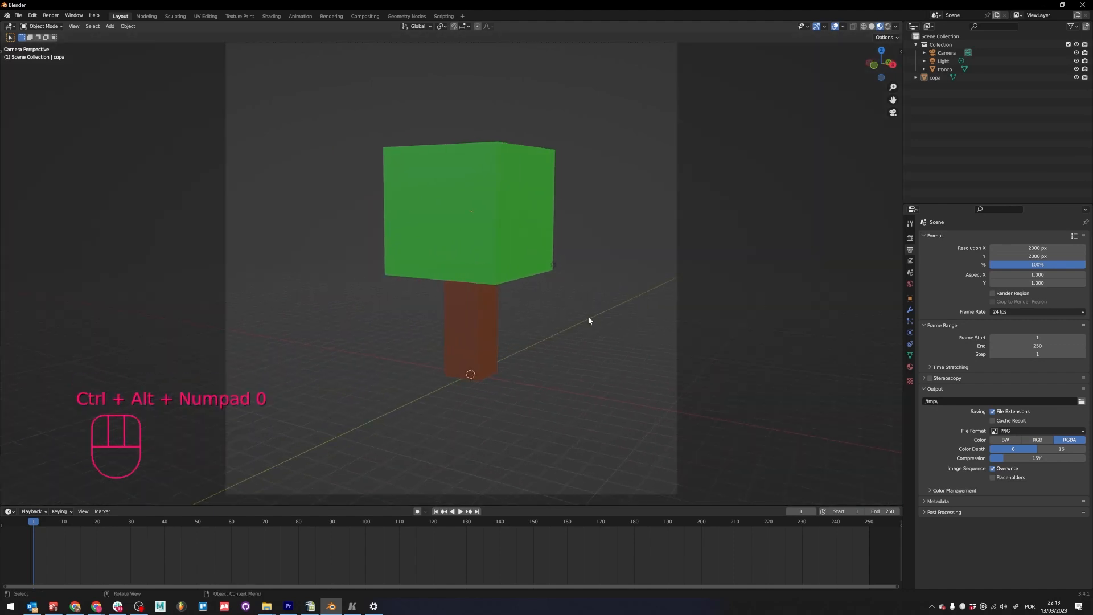
{"action": "middle_click_drag", "start_coordinate": [590, 302], "coordinate": [507, 302]}
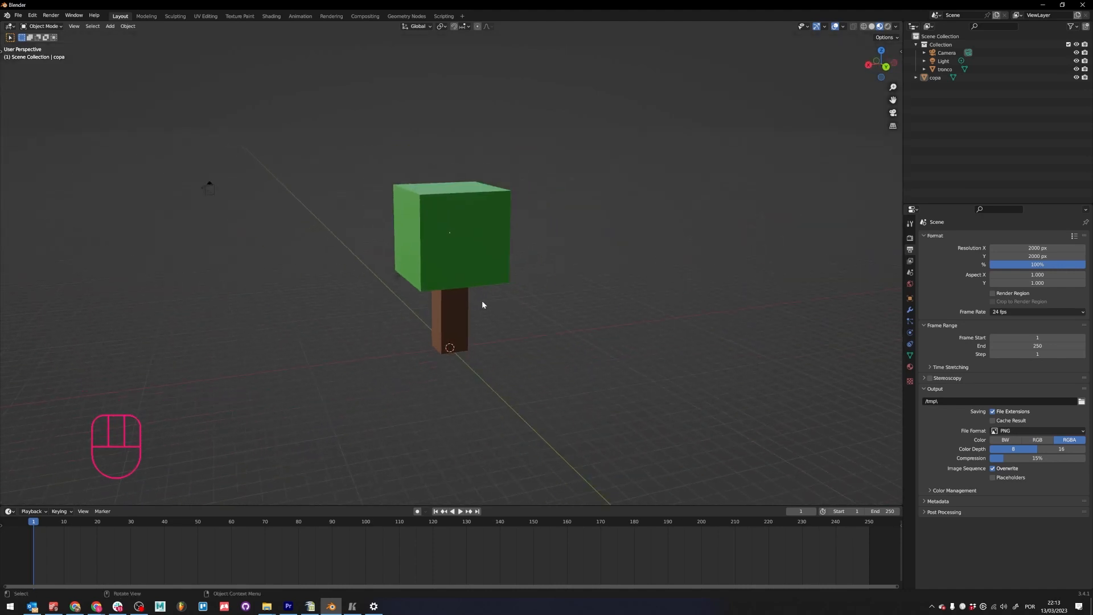
{"action": "key", "text": "KP_0"}
{"action": "scroll", "coordinate": [496, 296], "scroll_direction": "down", "scroll_amount": 1}
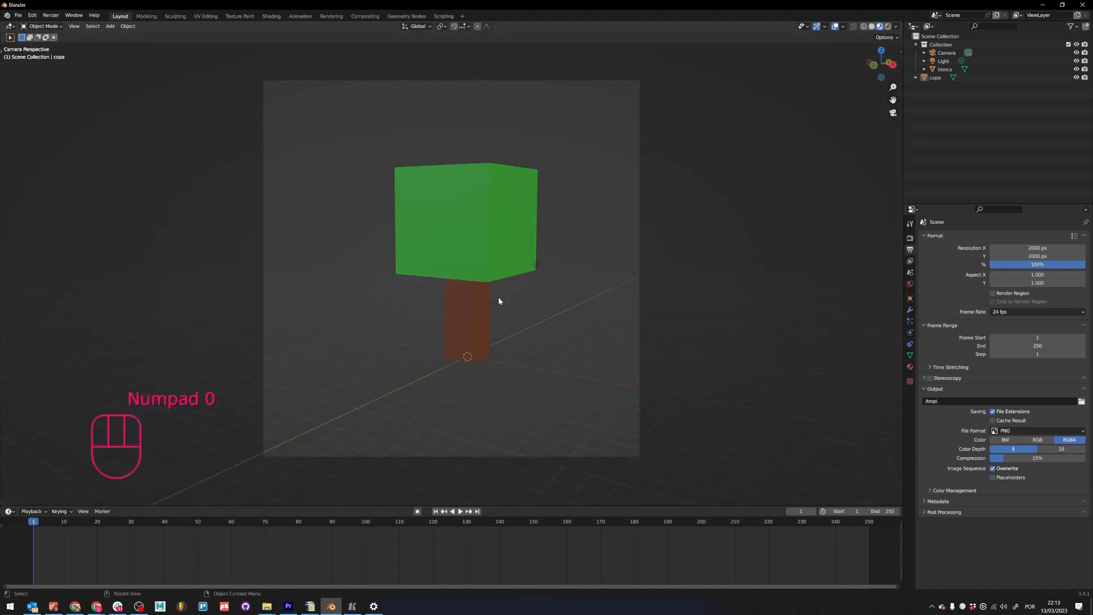
{"action": "scroll", "coordinate": [505, 291], "scroll_direction": "up", "scroll_amount": 1}
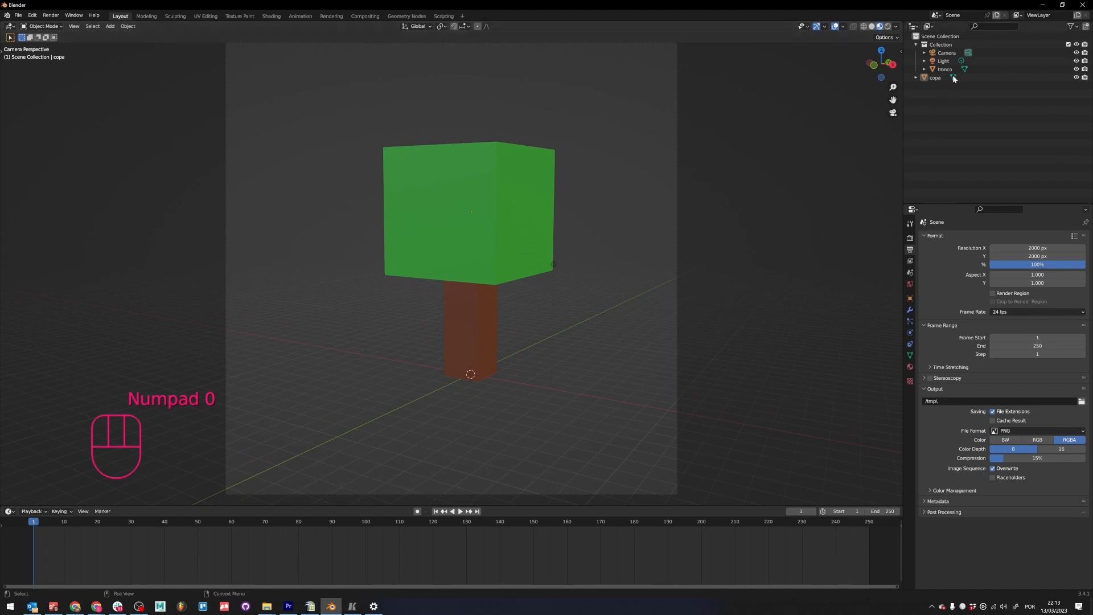
- Select the Camera object and move it about 1.1 m sideways to centre the tree in the camera frame
{"action": "left_click", "coordinate": [944, 53]}
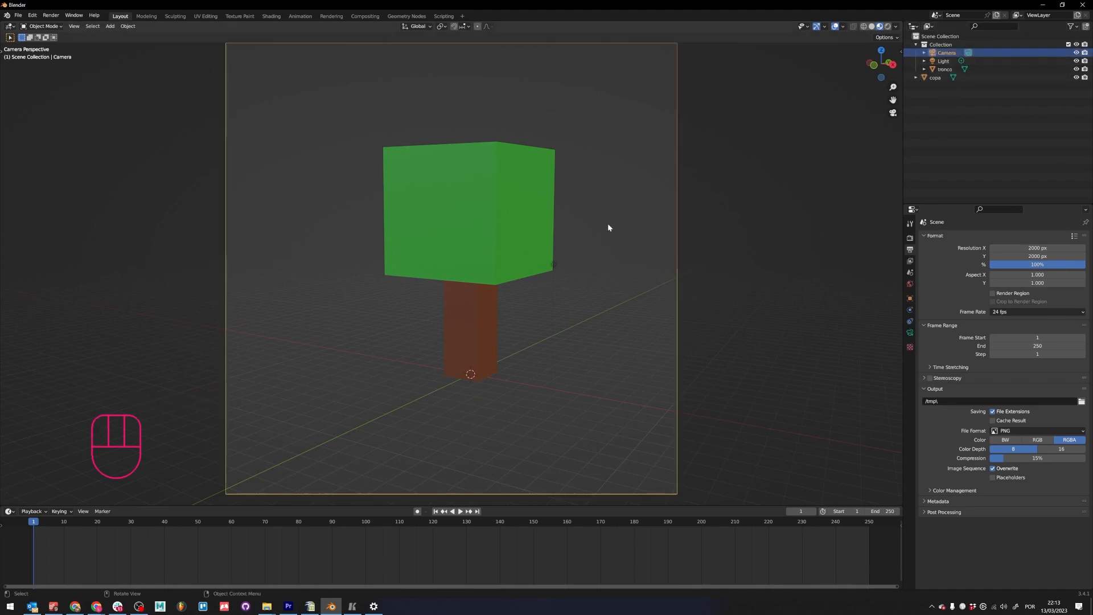
{"action": "key", "text": "g"}
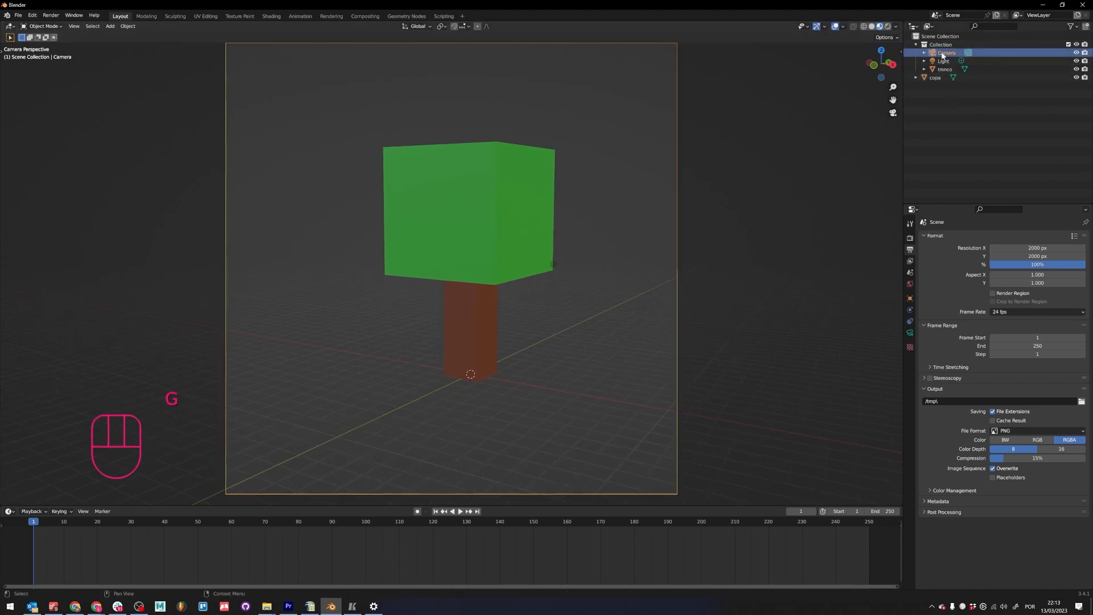
{"action": "key", "text": "g"}
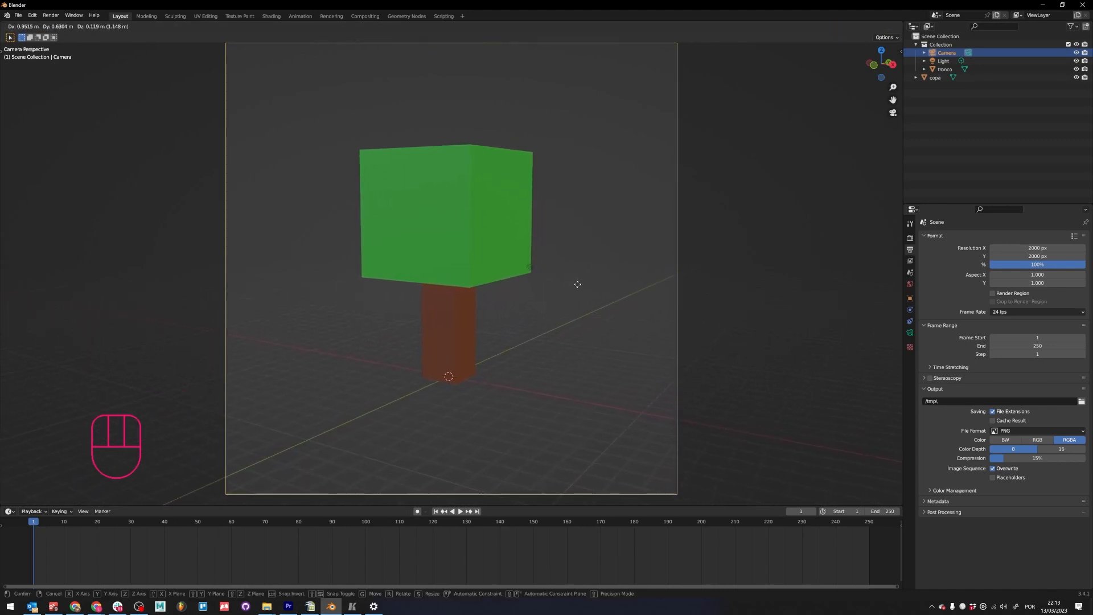
{"action": "left_click", "coordinate": [581, 288]}
{"action": "key", "text": "g"}
{"action": "left_click", "coordinate": [524, 321]}
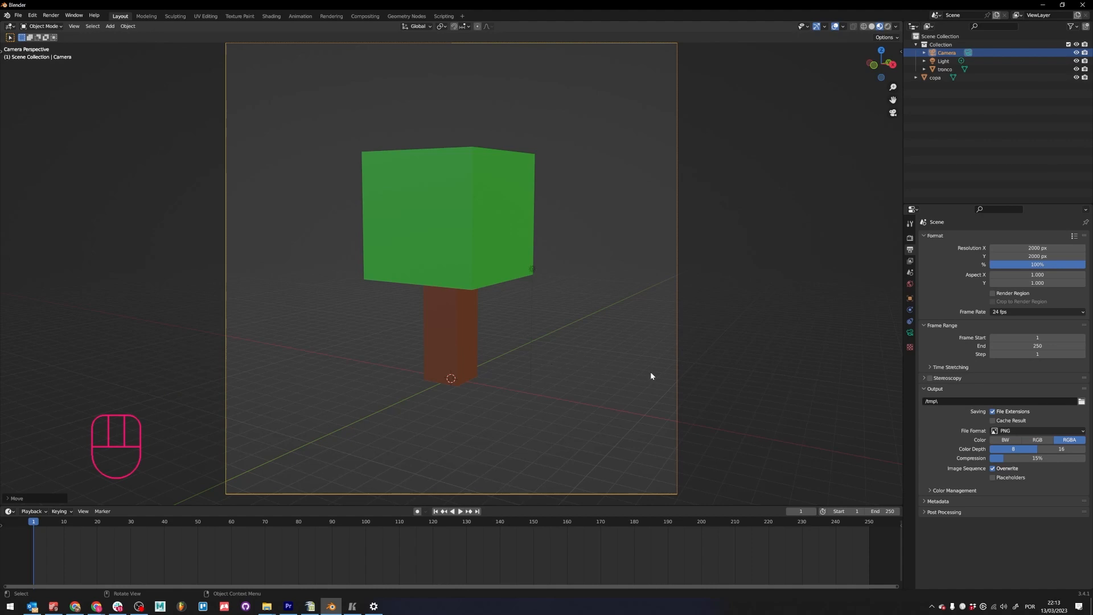
- Compare the camera view with the free perspective view of the tree and deselect the camera
{"action": "middle_click_drag", "start_coordinate": [650, 373], "coordinate": [555, 361]}
{"action": "key", "text": "KP_0"}
{"action": "key", "text": "KP_0"}
{"action": "scroll", "coordinate": [591, 301], "scroll_direction": "down", "scroll_amount": 3}
{"action": "scroll", "coordinate": [581, 298], "scroll_direction": "up", "scroll_amount": 2}
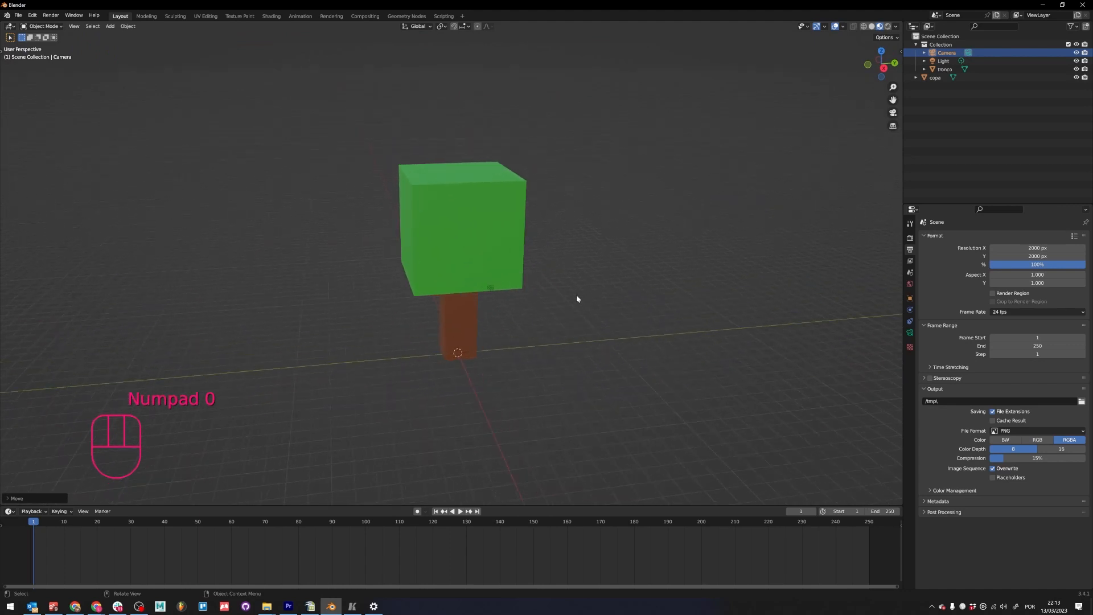
{"action": "key", "text": "shift+w"}
{"action": "right_click", "coordinate": [596, 304]}
{"action": "left_click", "coordinate": [596, 302]}
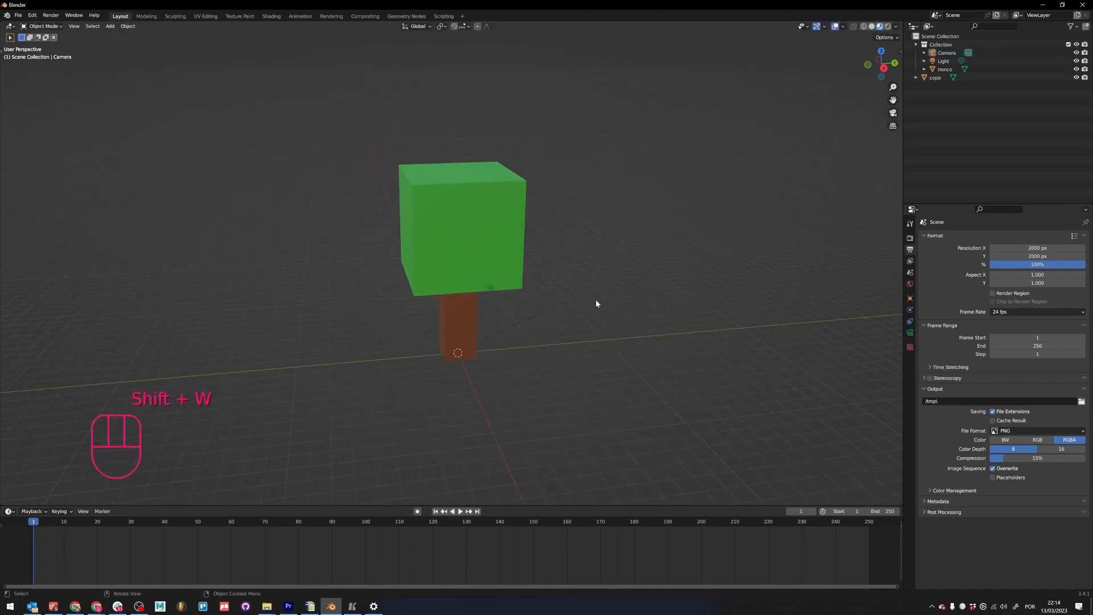
- Save the project to the Desktop as "tutorial introducao ao blender"
{"action": "key", "text": "ctrl+s"}
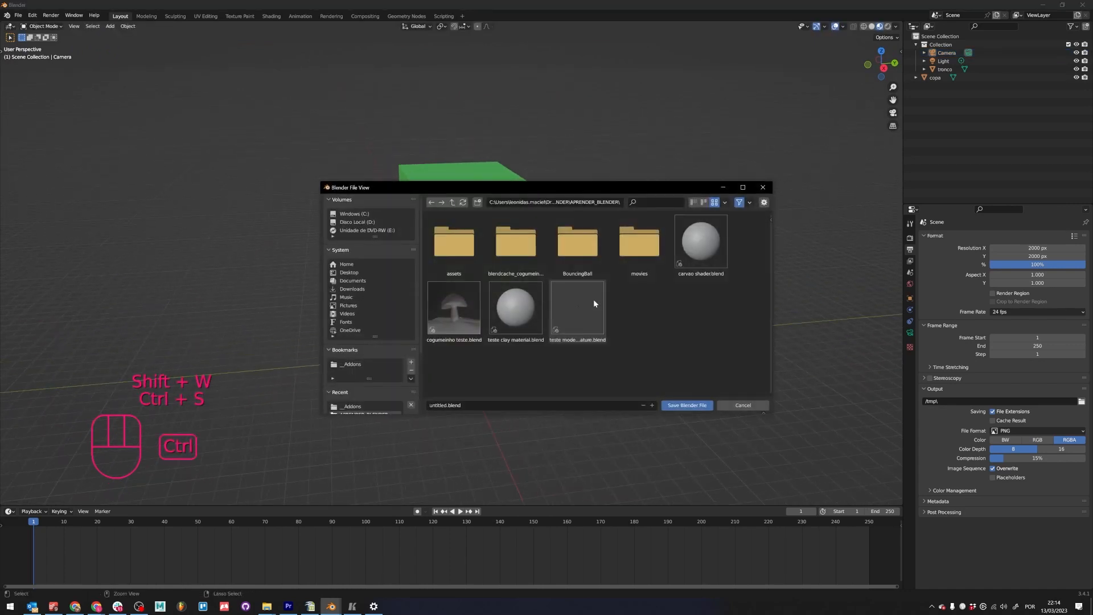
{"action": "left_click", "coordinate": [349, 272]}
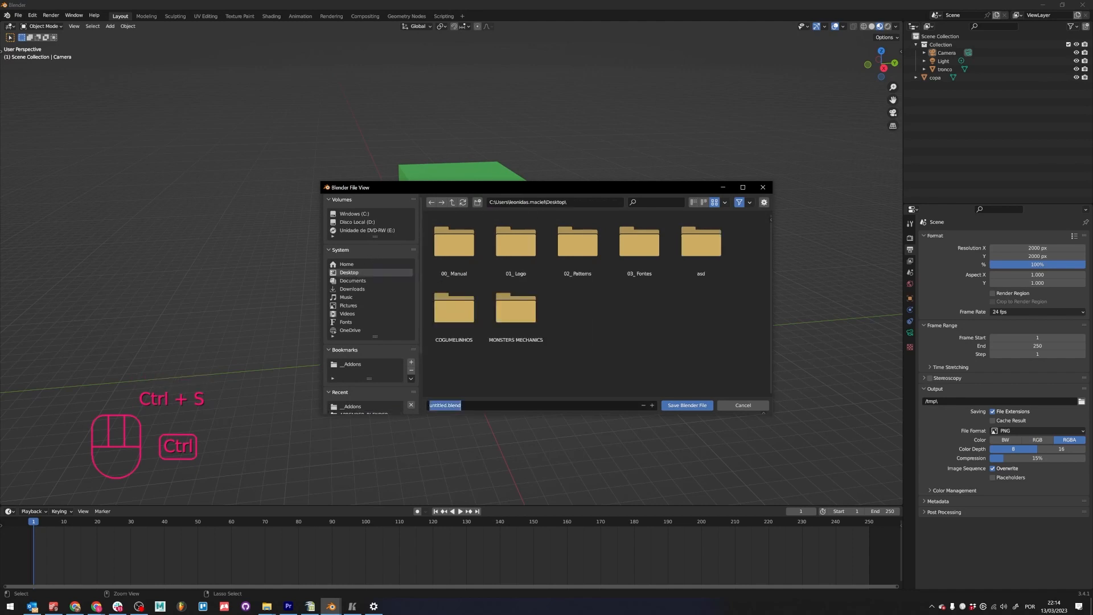
{"action": "type", "text": "tutorial introducao ao blender"}
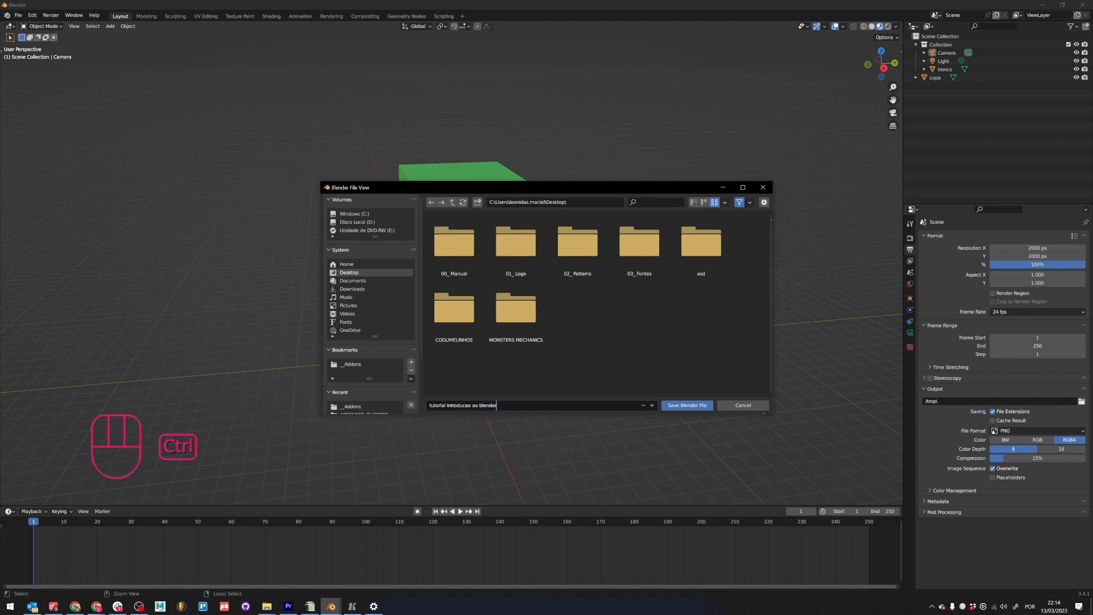
{"action": "left_click", "coordinate": [664, 404]}
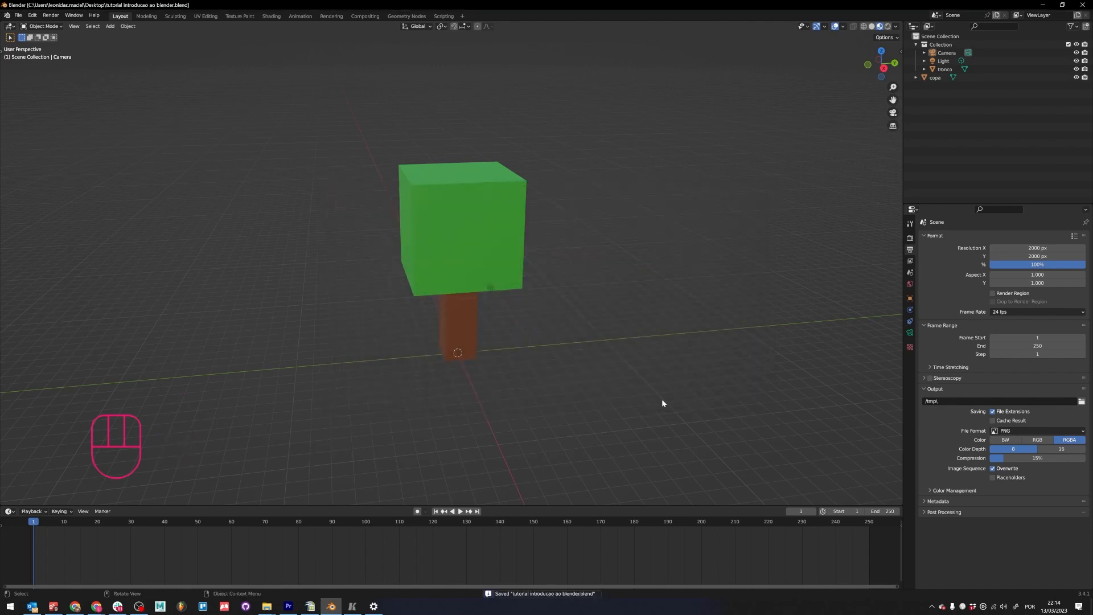
- Switch to the Modeling workspace, select the tronco block and enter Edit Mode on it
{"action": "left_click", "coordinate": [146, 16]}
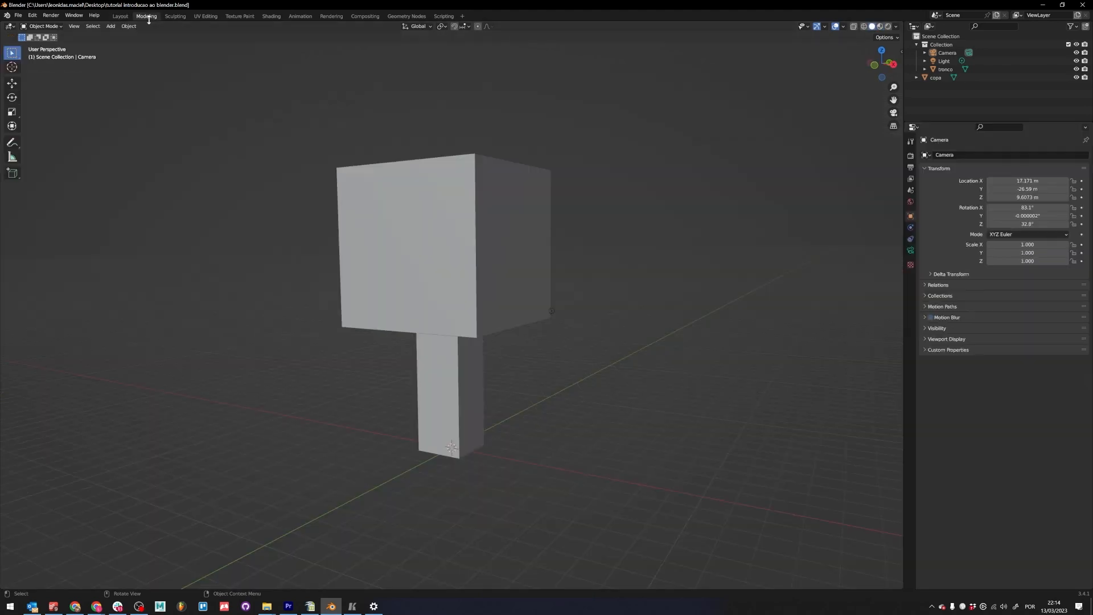
{"action": "left_click", "coordinate": [449, 380]}
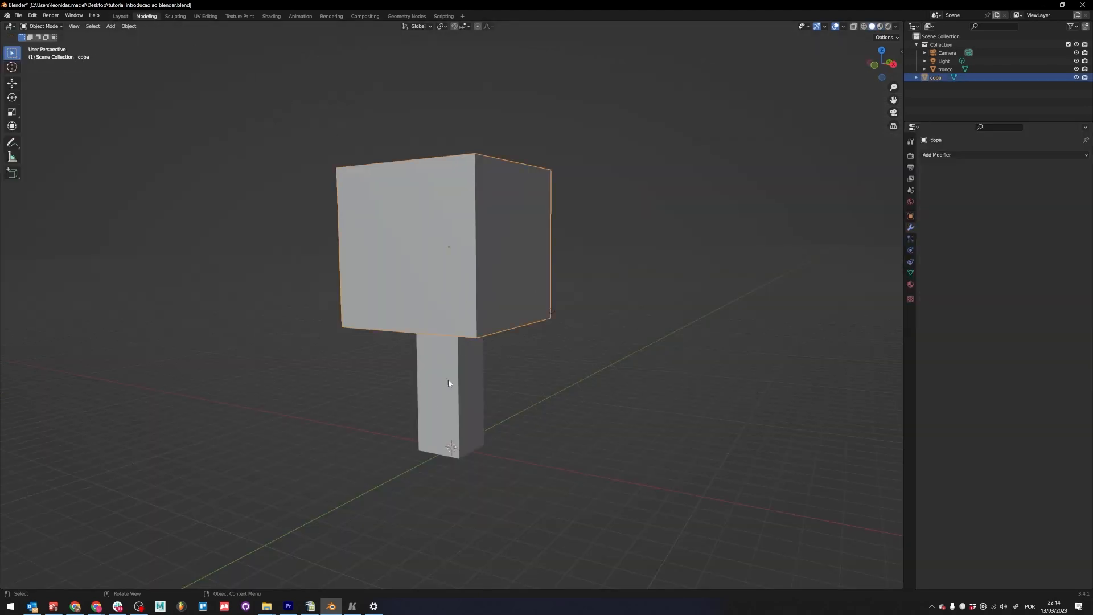
{"action": "key", "text": "ctrl+Tab"}
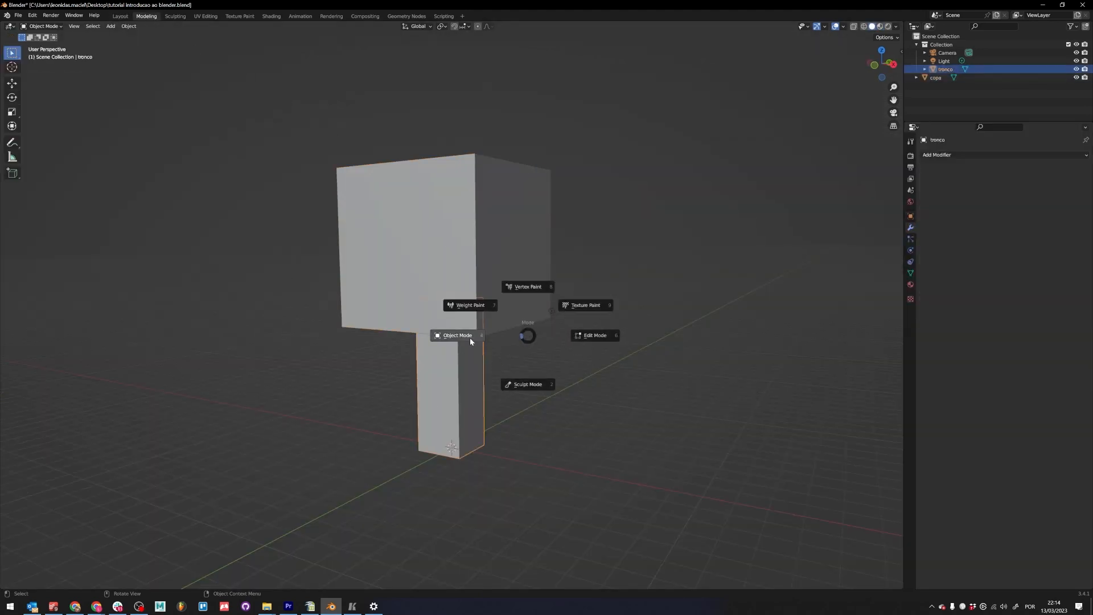
{"action": "key", "text": "ctrl+Tab"}
{"action": "left_click", "coordinate": [509, 423]}
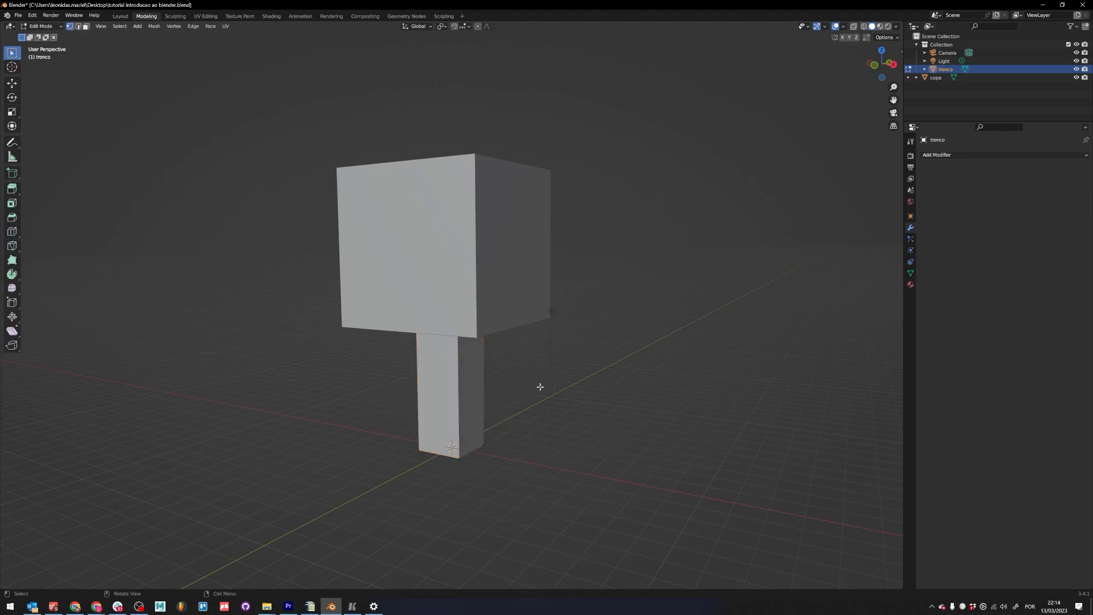
- View the tree from the front in Object Mode, preview it as wireframe, and return to solid shading with X-ray turned on
{"action": "key", "text": "grave"}
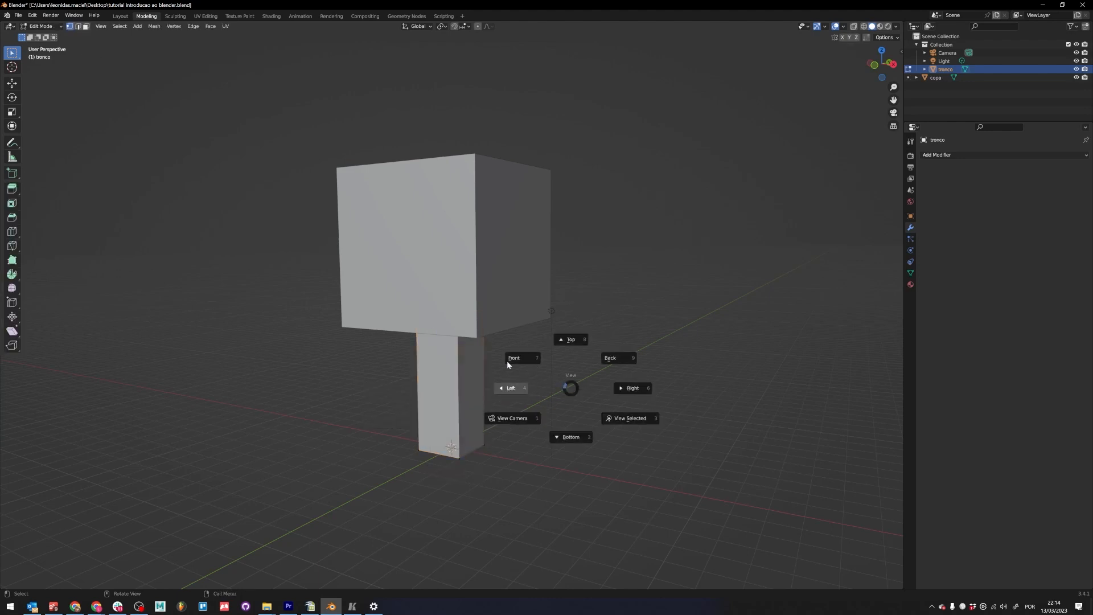
{"action": "left_click", "coordinate": [507, 362]}
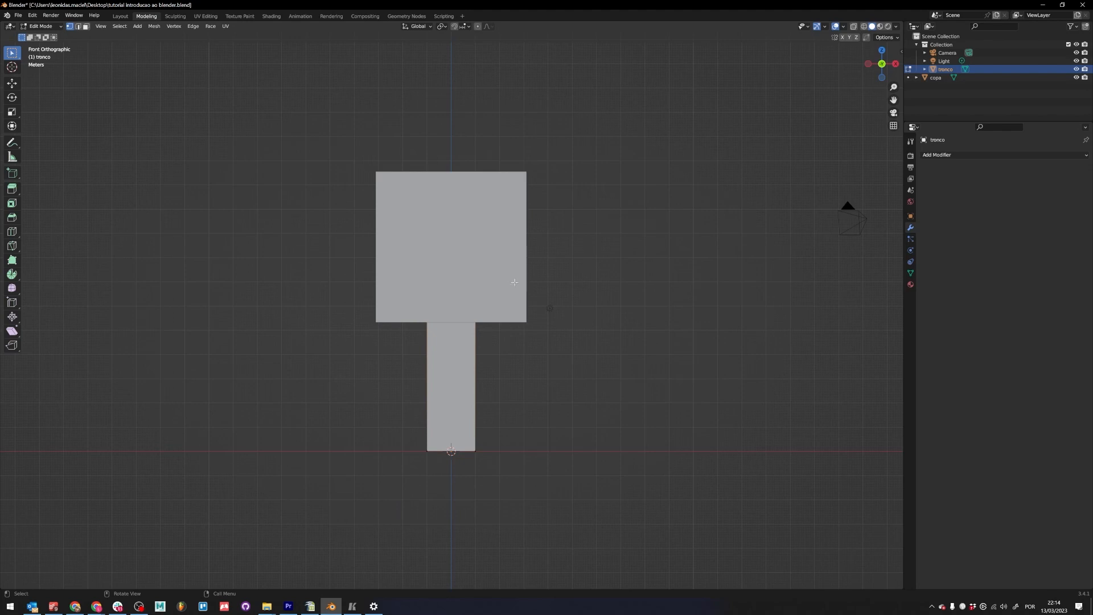
{"action": "key", "text": "ctrl+Tab"}
{"action": "left_click", "coordinate": [504, 313]}
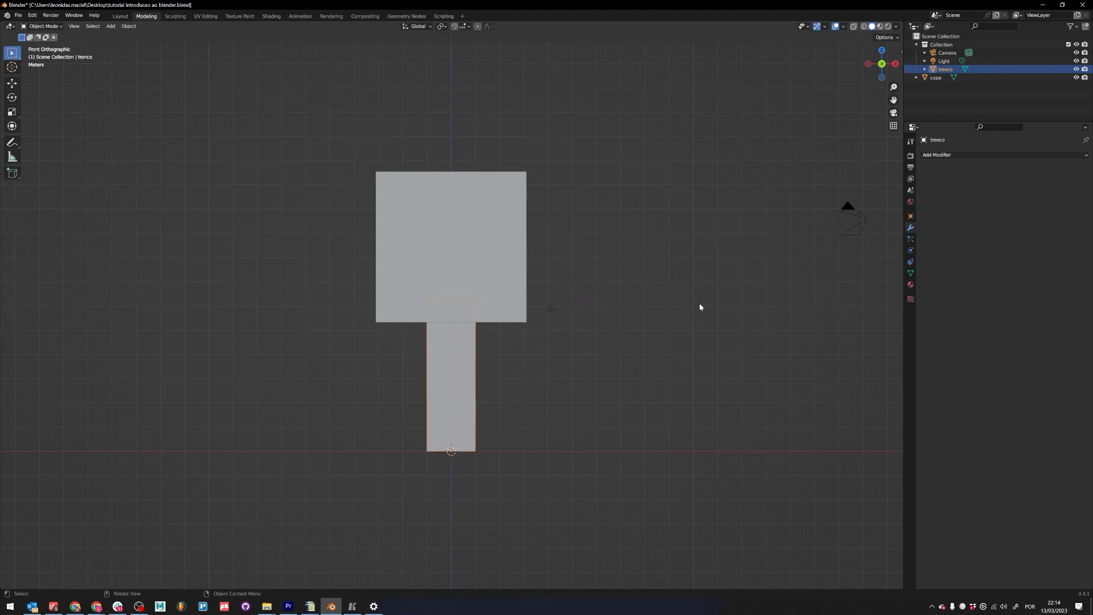
{"action": "key", "text": "z"}
{"action": "left_click", "coordinate": [669, 342]}
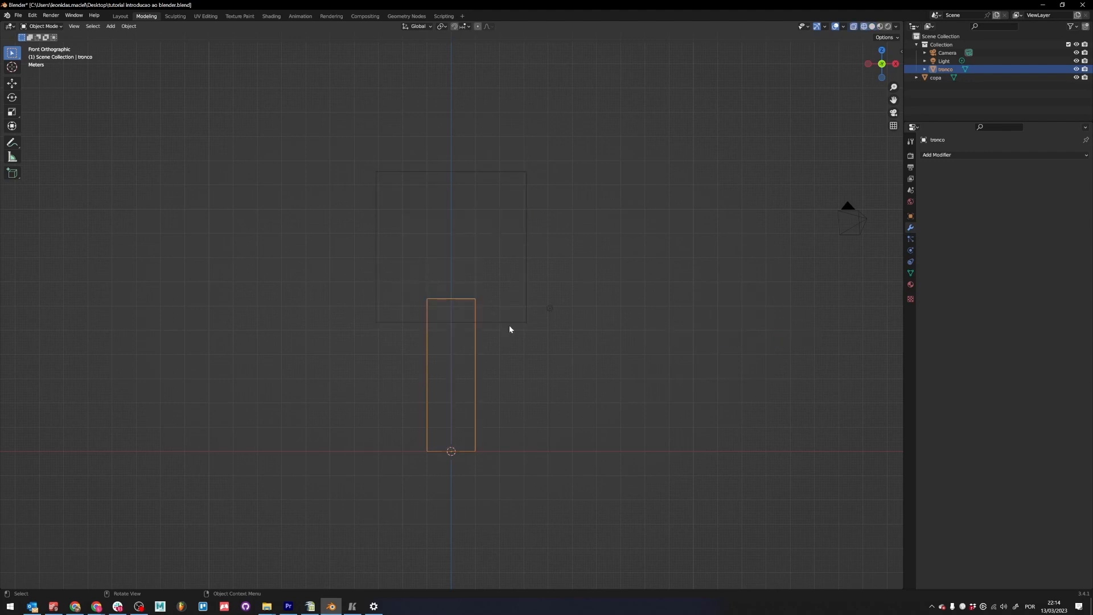
{"action": "key", "text": "z"}
{"action": "left_click", "coordinate": [655, 338]}
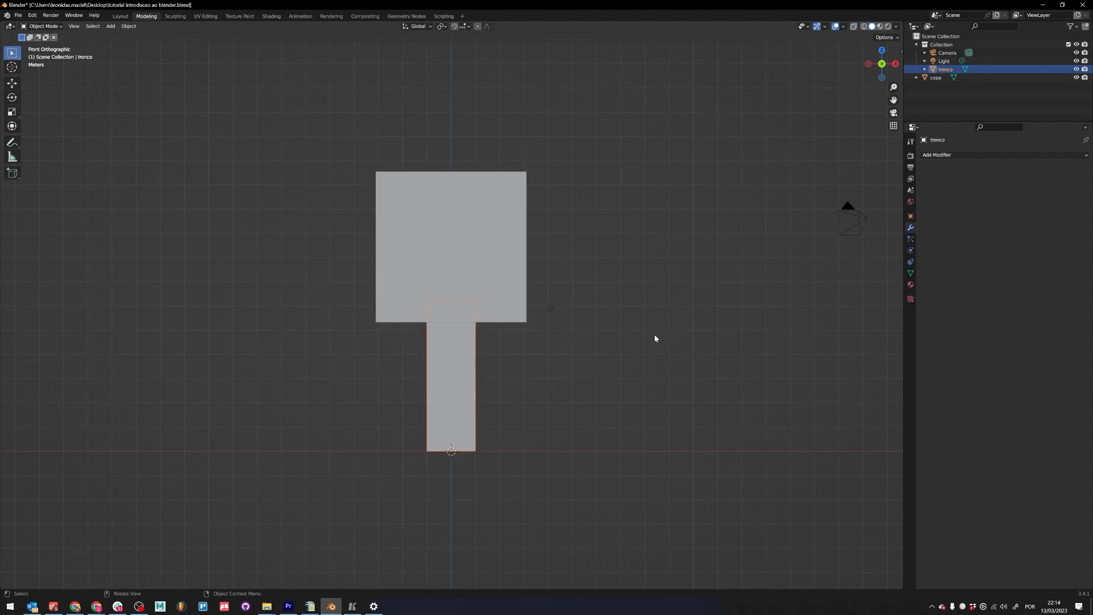
{"action": "key", "text": "alt+z"}
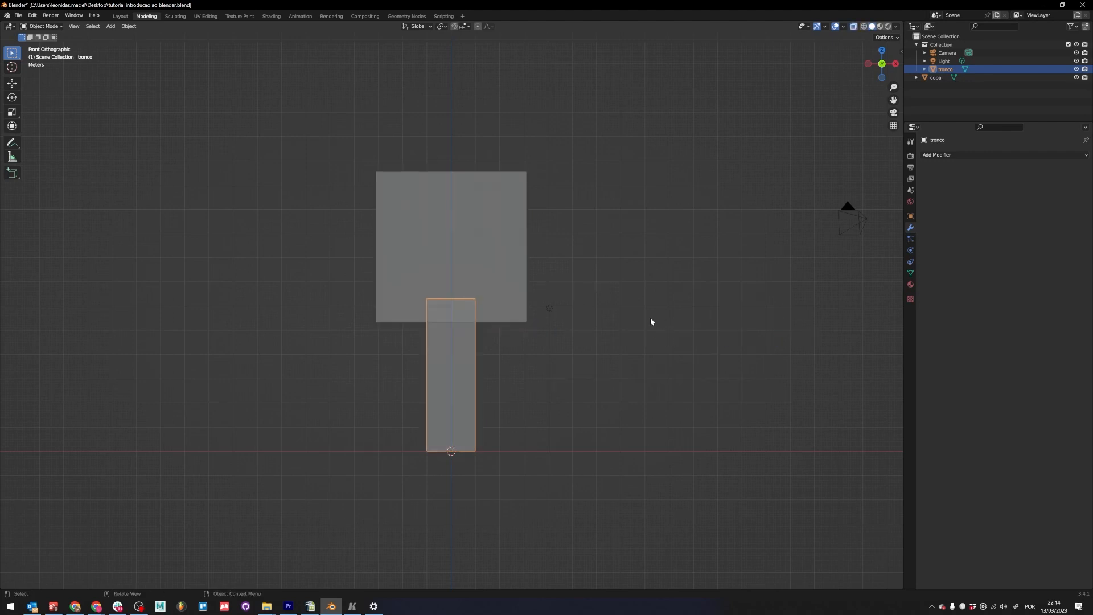
- Select the tronco block seen through the X-ray view and enter Edit Mode on it
{"action": "left_click", "coordinate": [445, 307]}
{"action": "scroll", "coordinate": [385, 348], "scroll_direction": "down", "scroll_amount": 1}
{"action": "scroll", "coordinate": [385, 347], "scroll_direction": "up", "scroll_amount": 2}
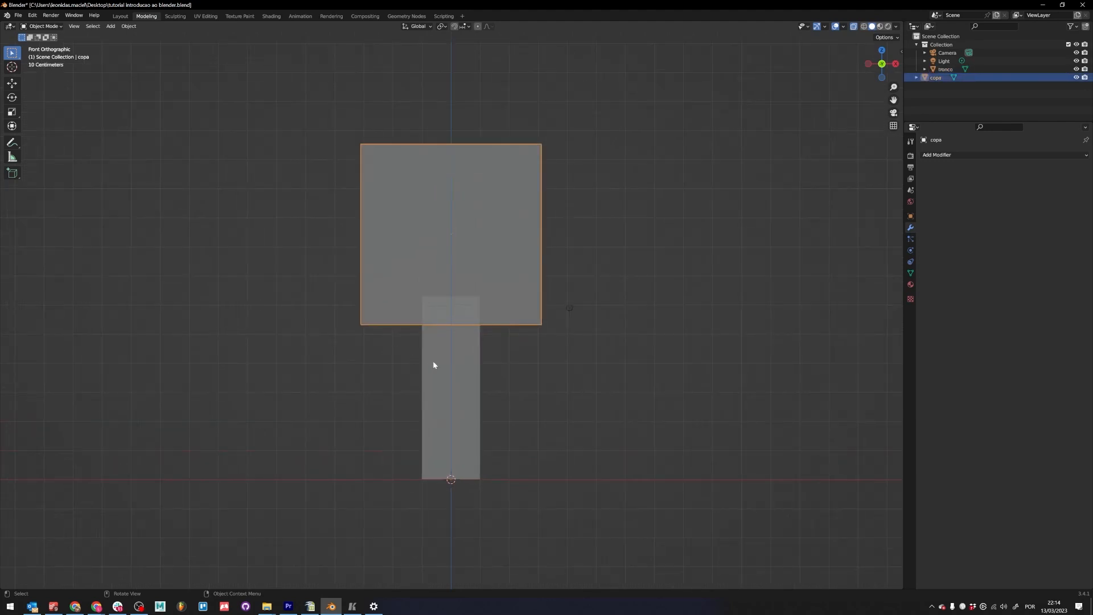
{"action": "left_click", "coordinate": [434, 365]}
{"action": "key", "text": "ctrl+Tab"}
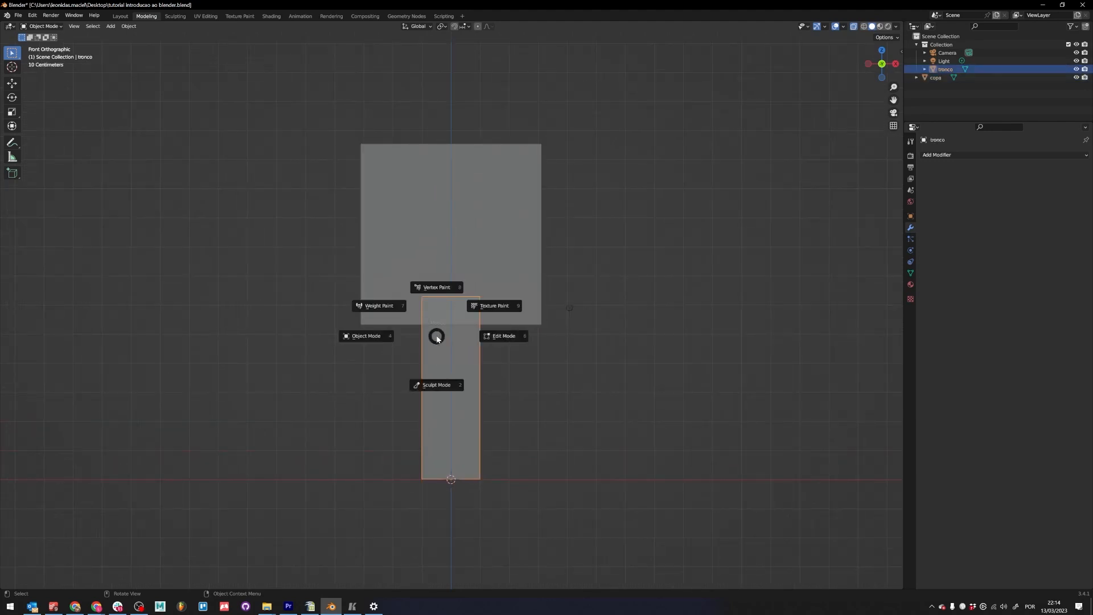
{"action": "left_click", "coordinate": [471, 364]}
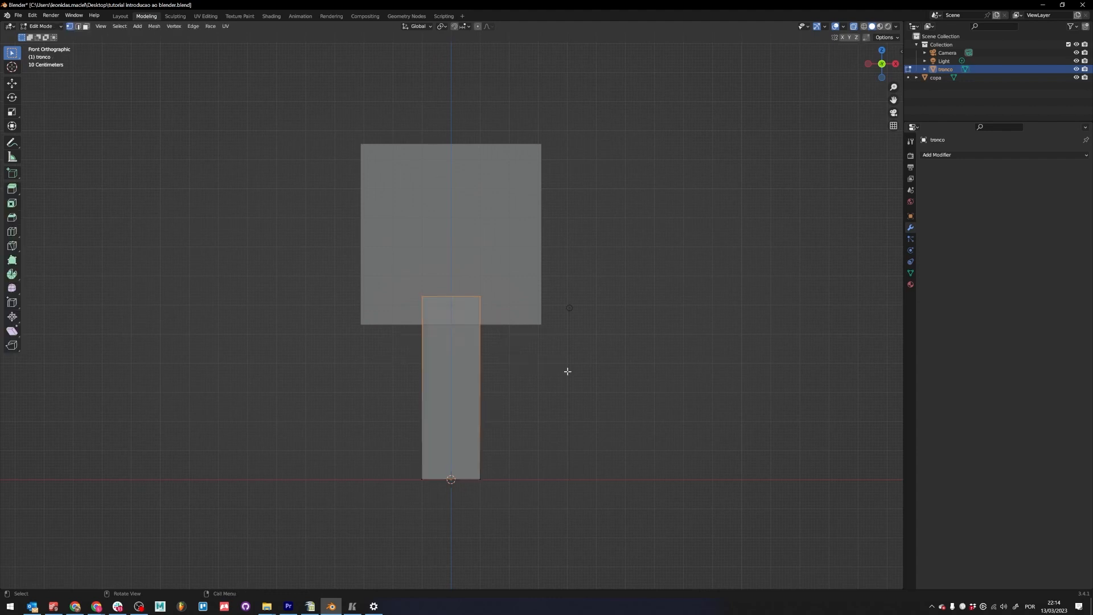
- Select the trunk's top vertices and lower them about 0.8 m along Z so they barely overlap the copa
{"action": "scroll", "coordinate": [500, 368], "scroll_direction": "down", "scroll_amount": 1}
{"action": "scroll", "coordinate": [499, 368], "scroll_direction": "up", "scroll_amount": 1}
{"action": "left_click_drag", "start_coordinate": [400, 276], "coordinate": [516, 308]}
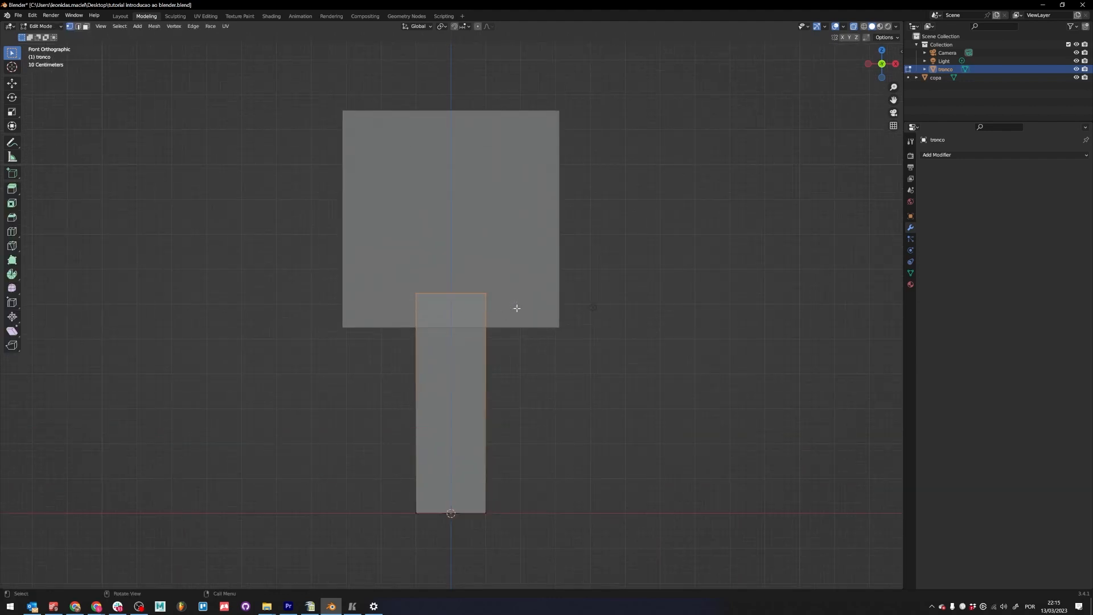
{"action": "key", "text": "g"}
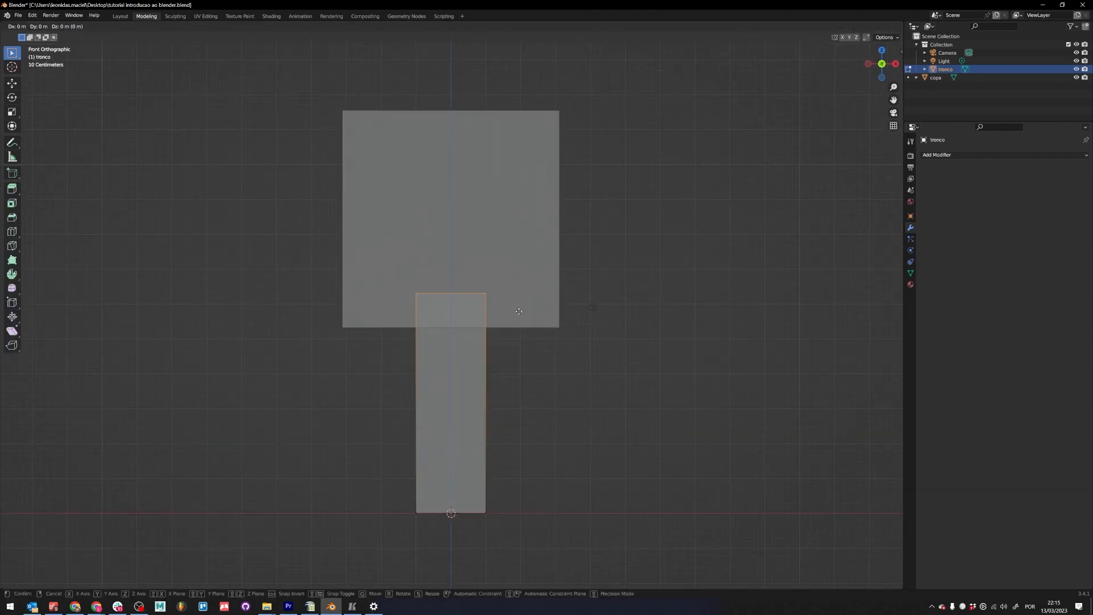
{"action": "key", "text": "z"}
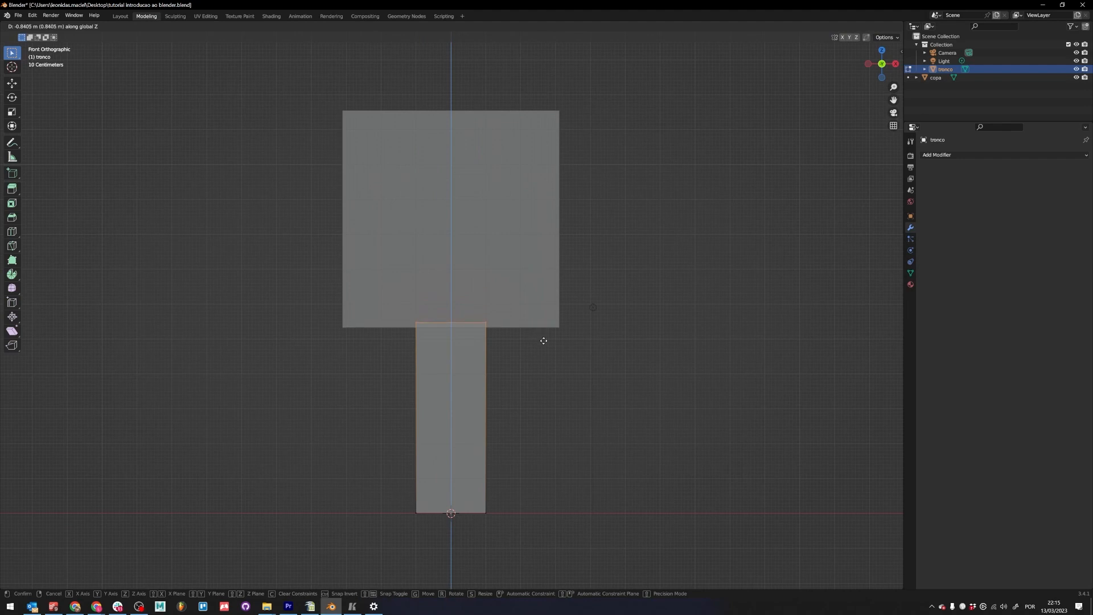
{"action": "left_click", "coordinate": [546, 339]}
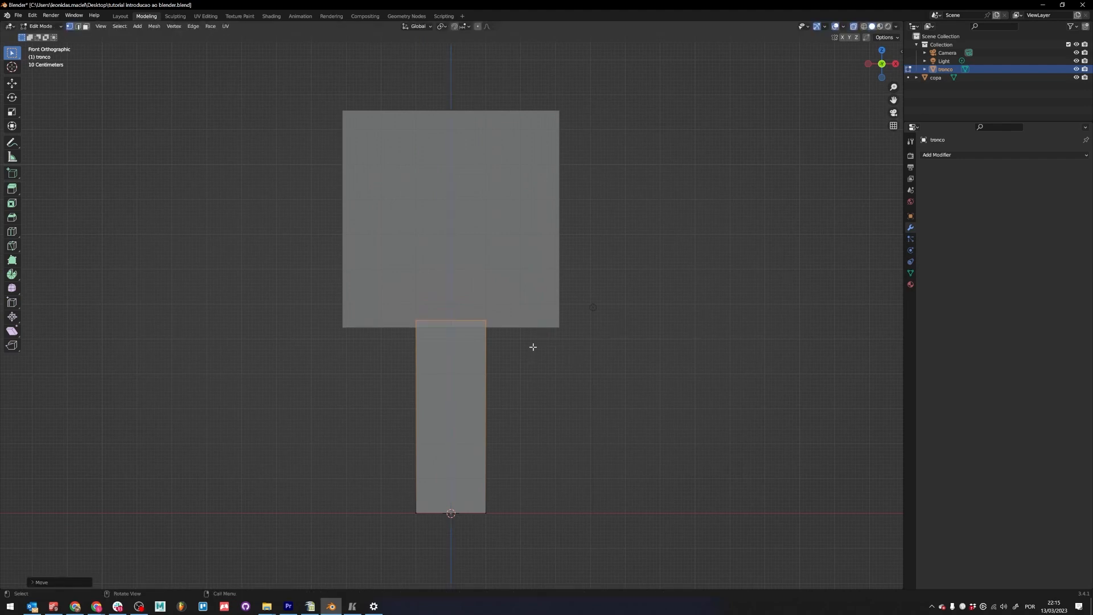
- Add one horizontal loop cut around the trunk and slide it close to the base, to a factor of about 0.78
{"action": "key", "text": "ctrl+s"}
{"action": "key", "text": "a"}
{"action": "key", "text": "alt+a"}
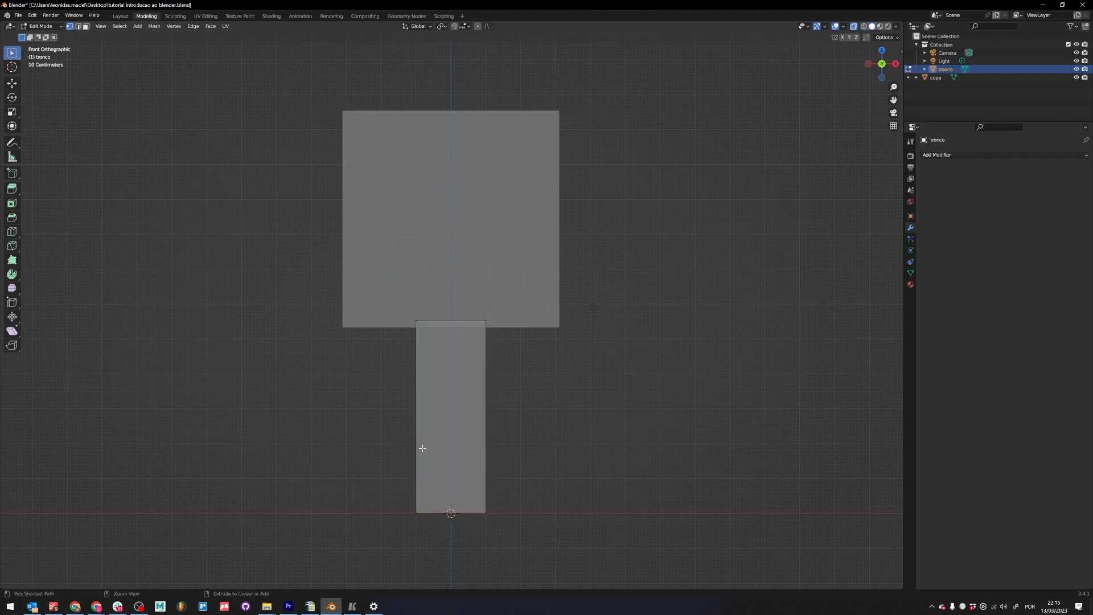
{"action": "key", "text": "ctrl+r"}
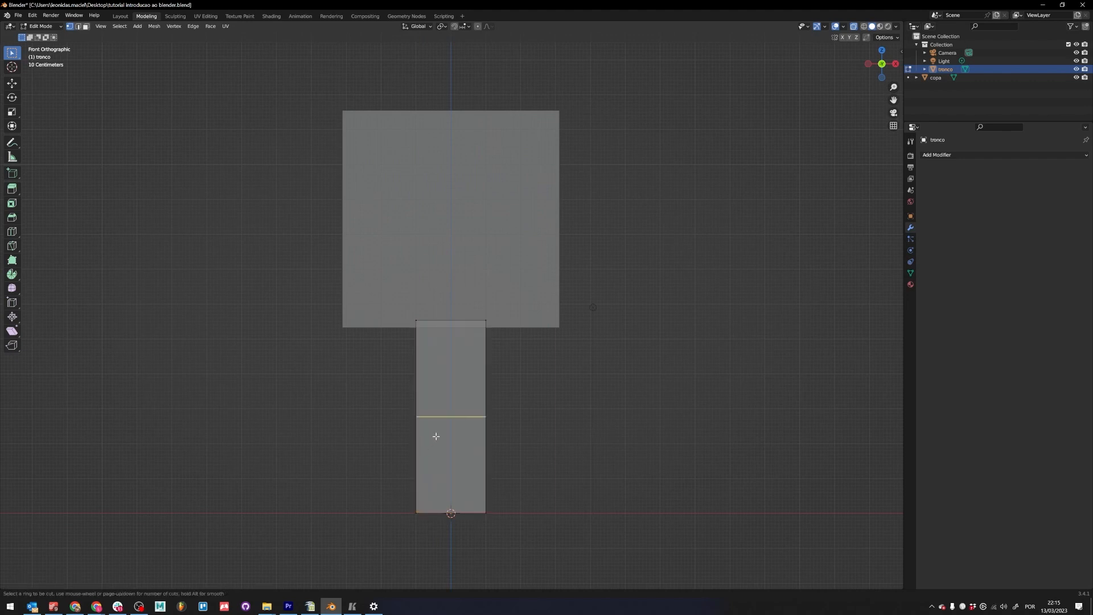
{"action": "left_click", "coordinate": [489, 419]}
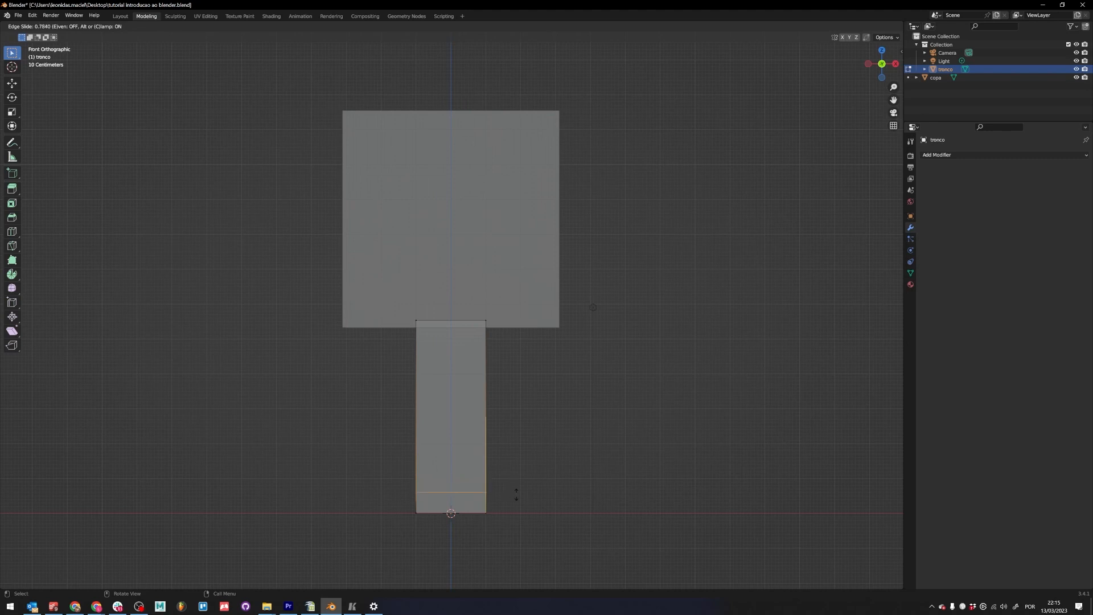
{"action": "left_click", "coordinate": [519, 494]}
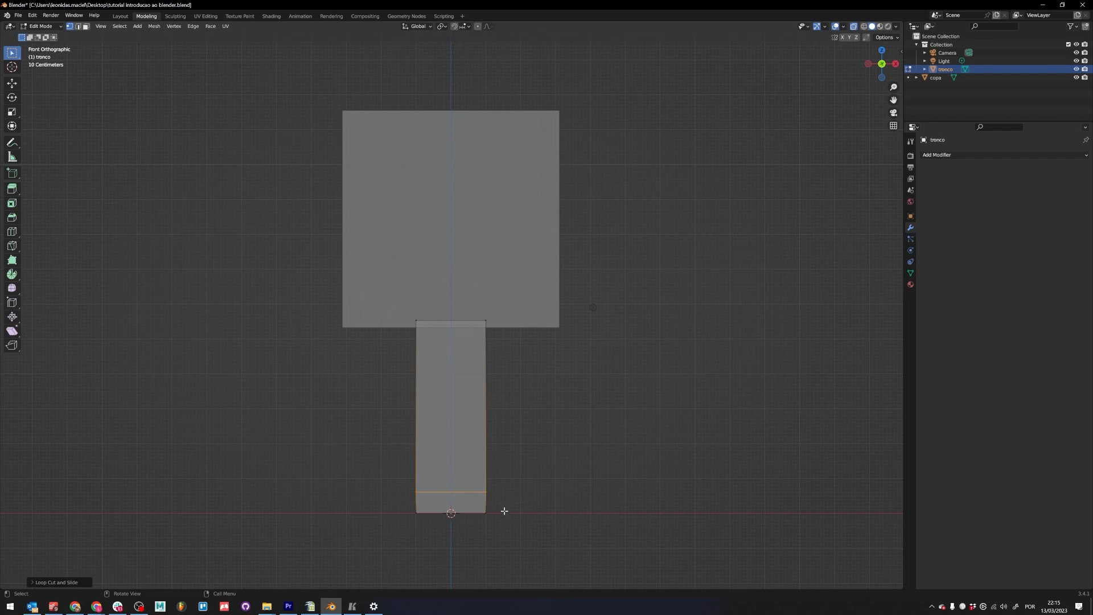
- Box-select the trunk's bottom vertices, try the same selection with X-ray turned off, and check it from several angles
{"action": "left_click_drag", "start_coordinate": [503, 508], "coordinate": [393, 527]}
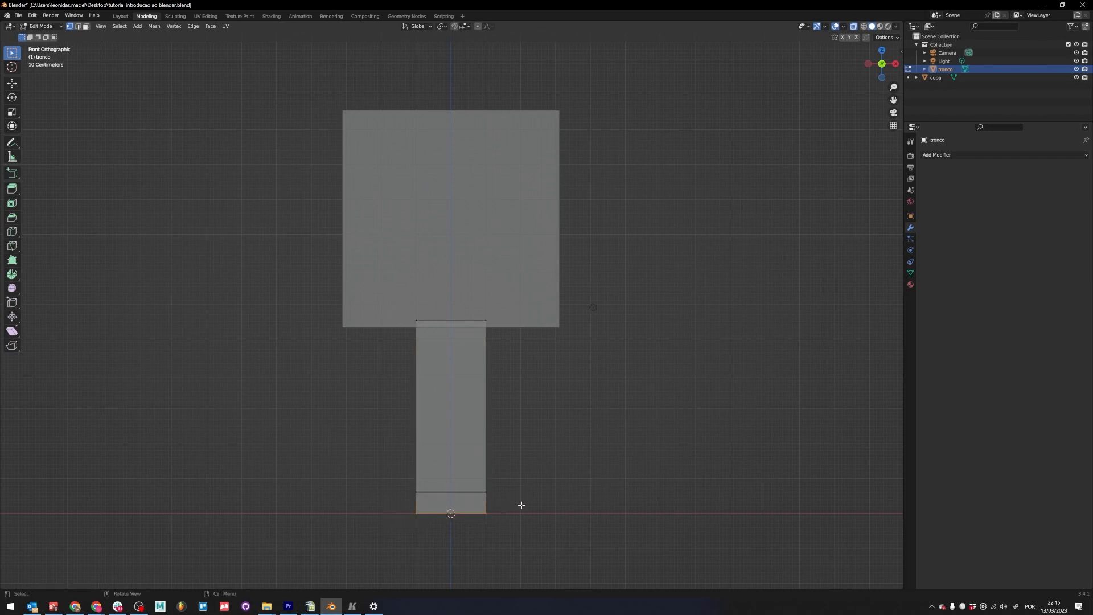
{"action": "left_click_drag", "start_coordinate": [522, 505], "coordinate": [387, 527]}
{"action": "middle_click_drag", "start_coordinate": [478, 442], "coordinate": [556, 513]}
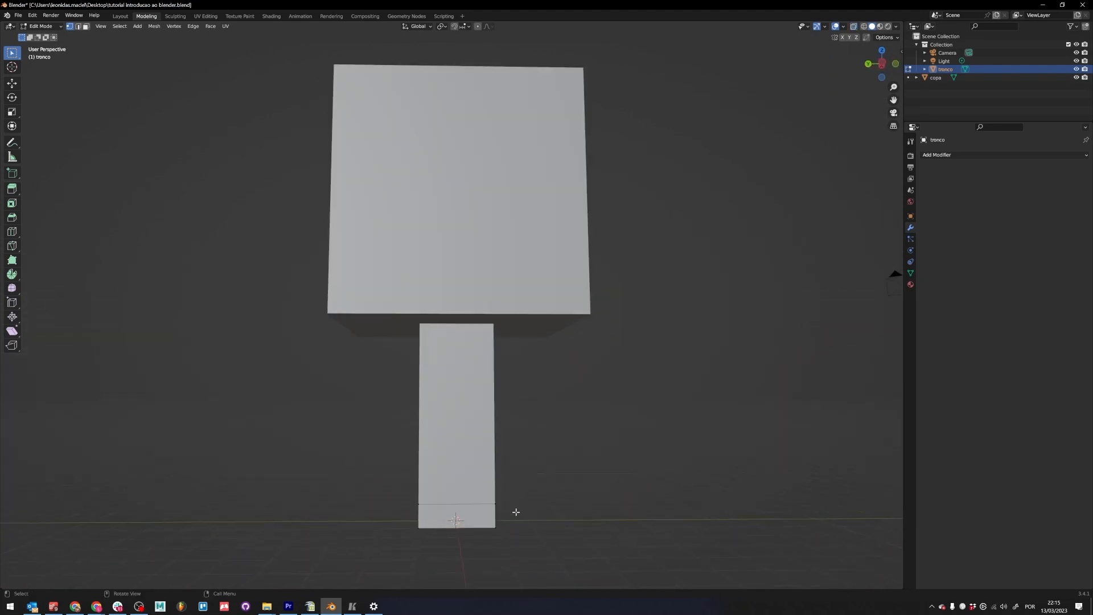
{"action": "left_click_drag", "start_coordinate": [516, 512], "coordinate": [382, 533]}
{"action": "middle_click_drag", "start_coordinate": [382, 532], "coordinate": [597, 507]}
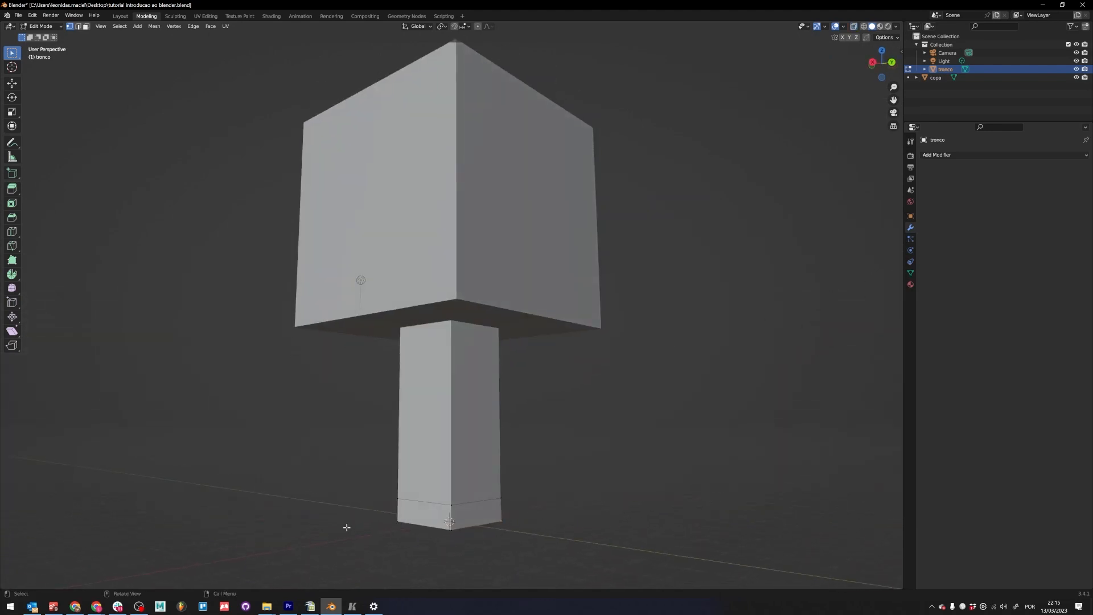
{"action": "middle_click_drag", "start_coordinate": [347, 528], "coordinate": [447, 516]}
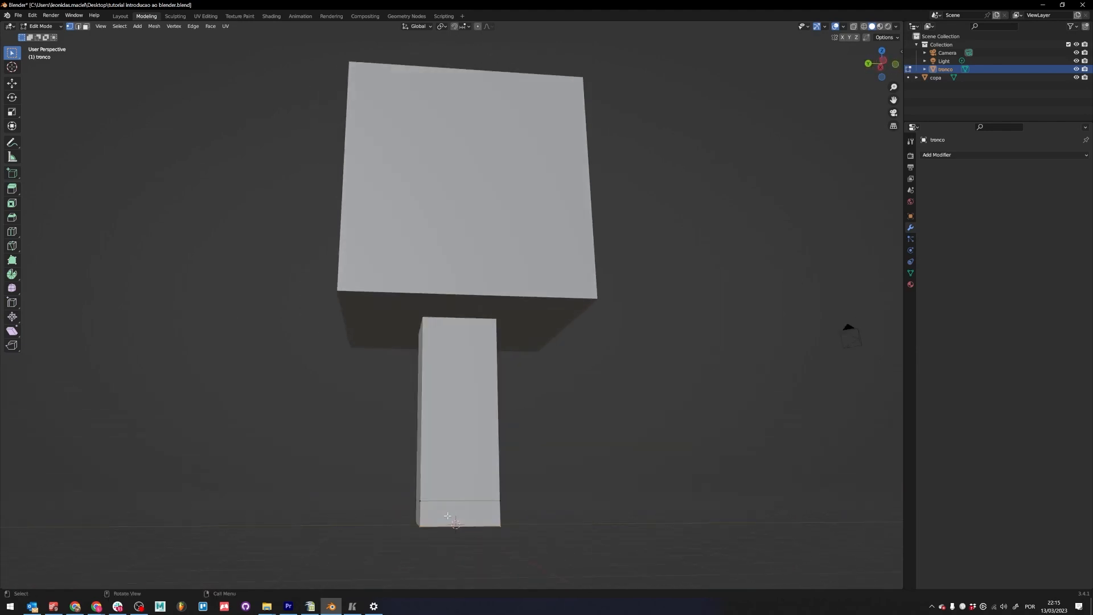
- Turn X-ray back on and box-select all four bottom vertices of the trunk
{"action": "key", "text": "alt+z"}
{"action": "middle_click_drag", "start_coordinate": [564, 512], "coordinate": [383, 542]}
{"action": "left_click_drag", "start_coordinate": [379, 546], "coordinate": [526, 519]}
{"action": "middle_click_drag", "start_coordinate": [526, 519], "coordinate": [643, 511]}
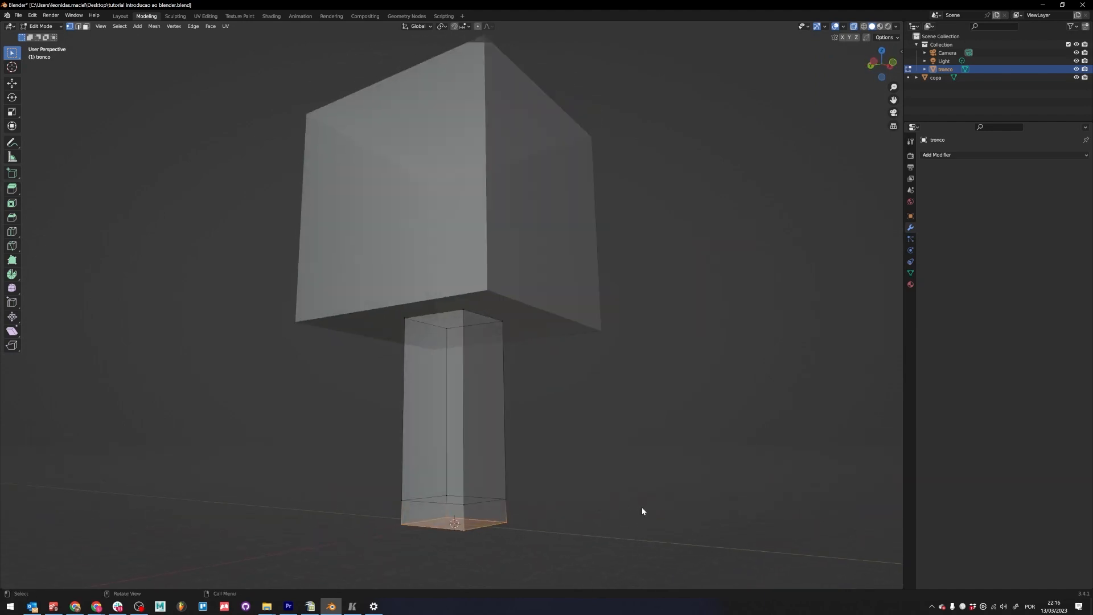
{"action": "key", "text": "ctrl+Tab"}
{"action": "left_click", "coordinate": [586, 481]}
{"action": "key", "text": "ctrl+Tab"}
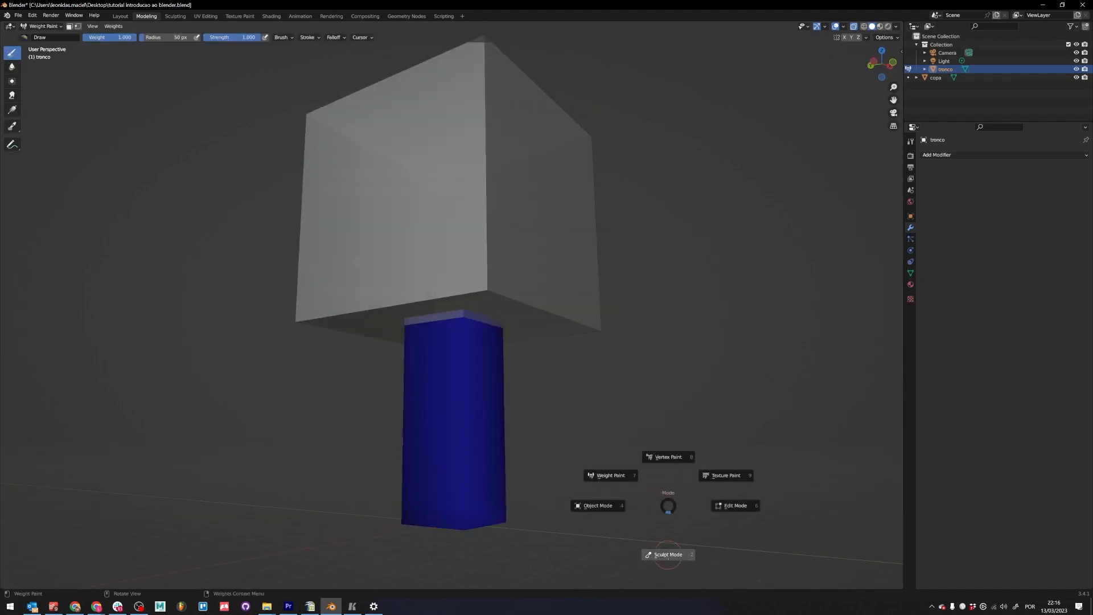
{"action": "left_click", "coordinate": [737, 508]}
- In front view, scale up the trunk's bottom face, and enlarge the edge loop just above it by about 1.35
{"action": "key", "text": "KP_1"}
{"action": "key", "text": "s"}
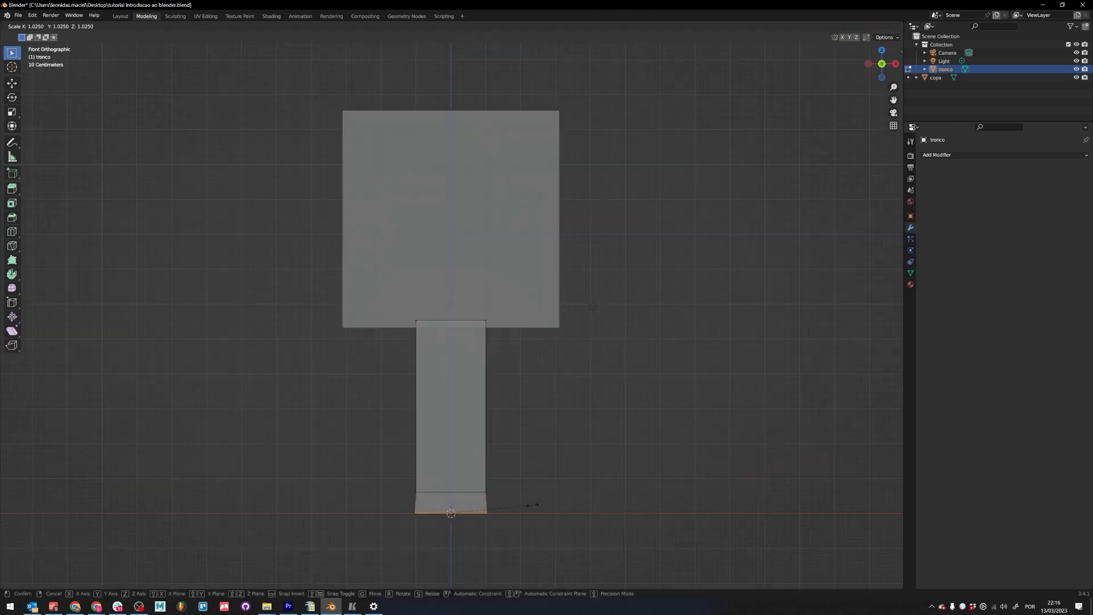
{"action": "left_click", "coordinate": [552, 504]}
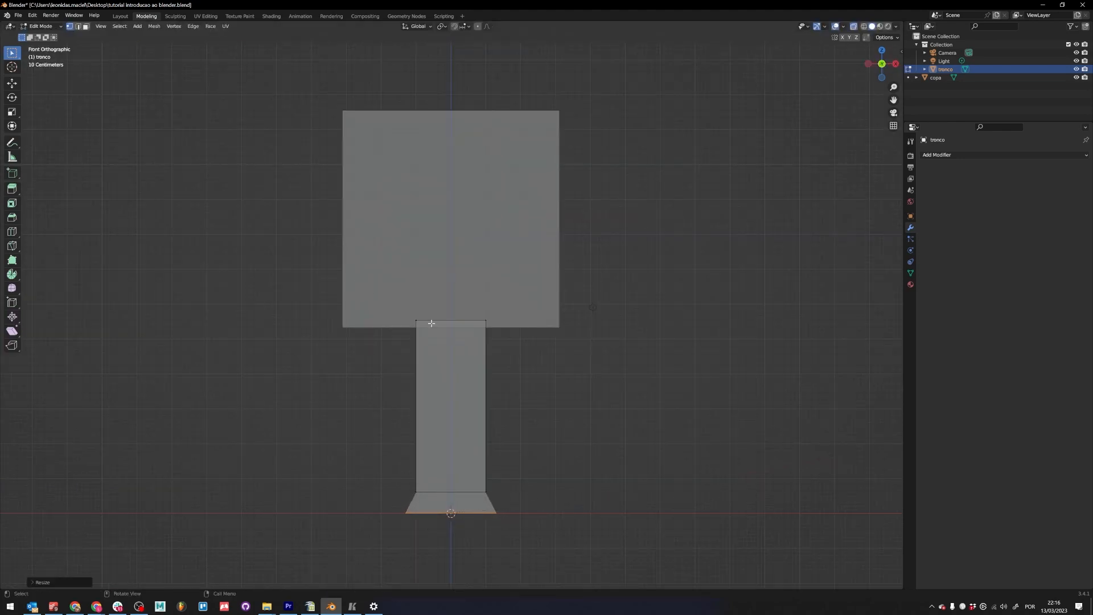
{"action": "left_click_drag", "start_coordinate": [400, 408], "coordinate": [508, 502]}
{"action": "key", "text": "s"}
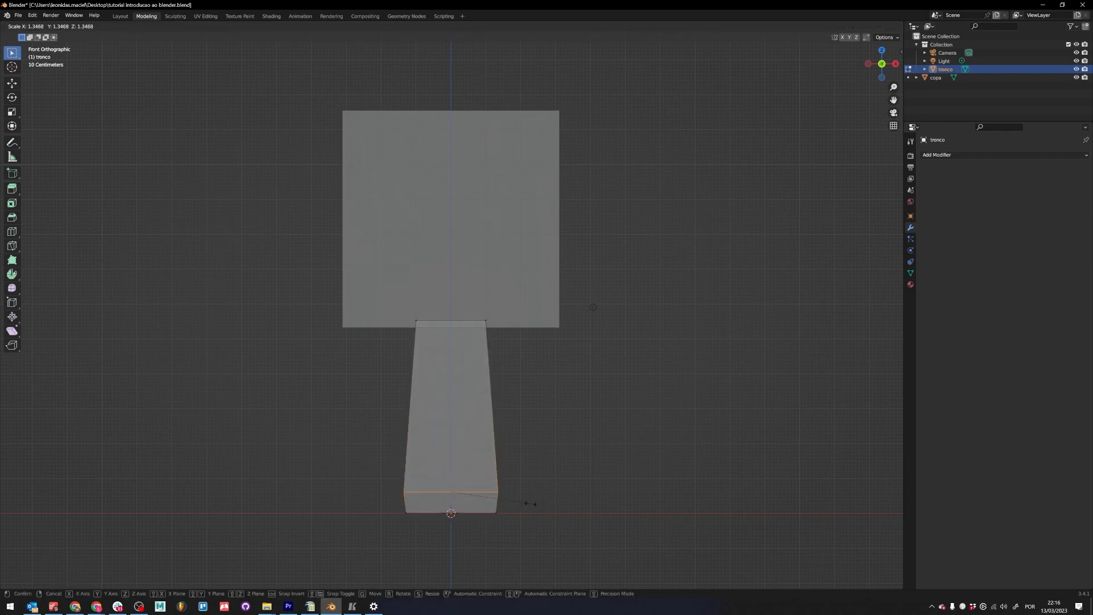
{"action": "left_click", "coordinate": [531, 504]}
- Scale up the trunk's bottom vertices again to flare the base and return to Object Mode
{"action": "left_click_drag", "start_coordinate": [390, 497], "coordinate": [518, 521]}
{"action": "key", "text": "s"}
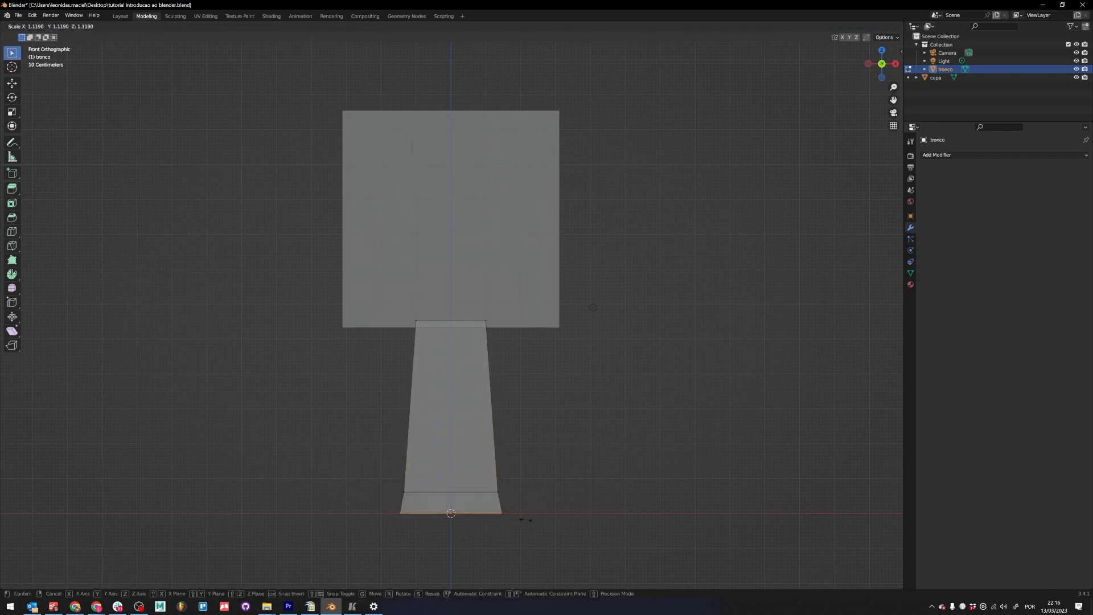
{"action": "left_click", "coordinate": [532, 518]}
{"action": "left_click", "coordinate": [530, 505]}
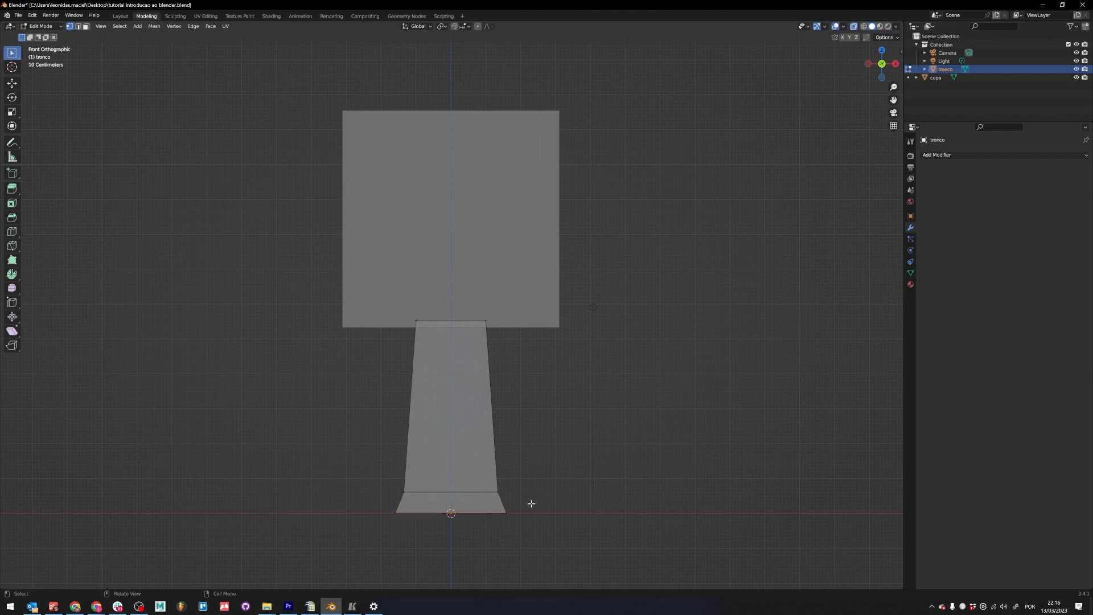
{"action": "key", "text": "Tab"}
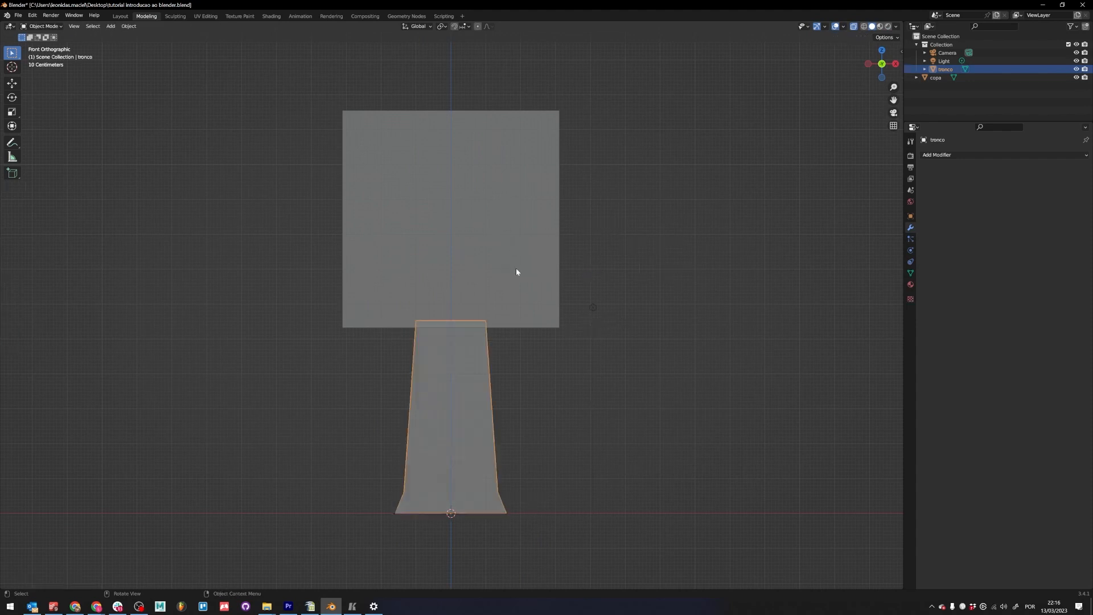
- Enter Edit Mode on the copa block and scale its bottom vertices up by about 1.44
{"action": "left_click", "coordinate": [485, 220]}
{"action": "key", "text": "ctrl+Tab"}
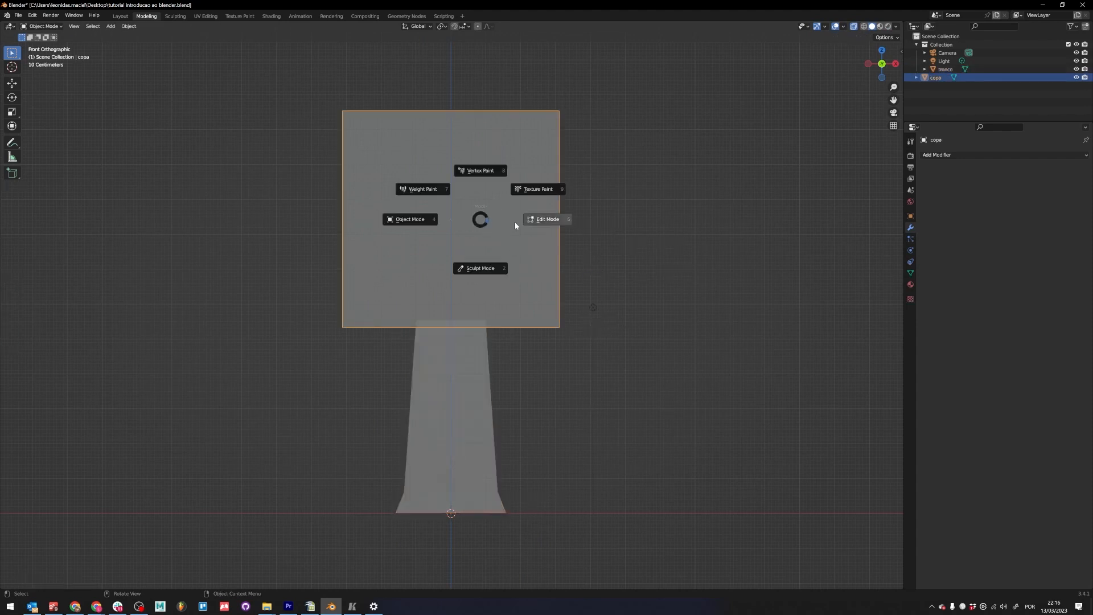
{"action": "left_click", "coordinate": [524, 226]}
{"action": "left_click_drag", "start_coordinate": [323, 303], "coordinate": [650, 339]}
{"action": "key", "text": "s"}
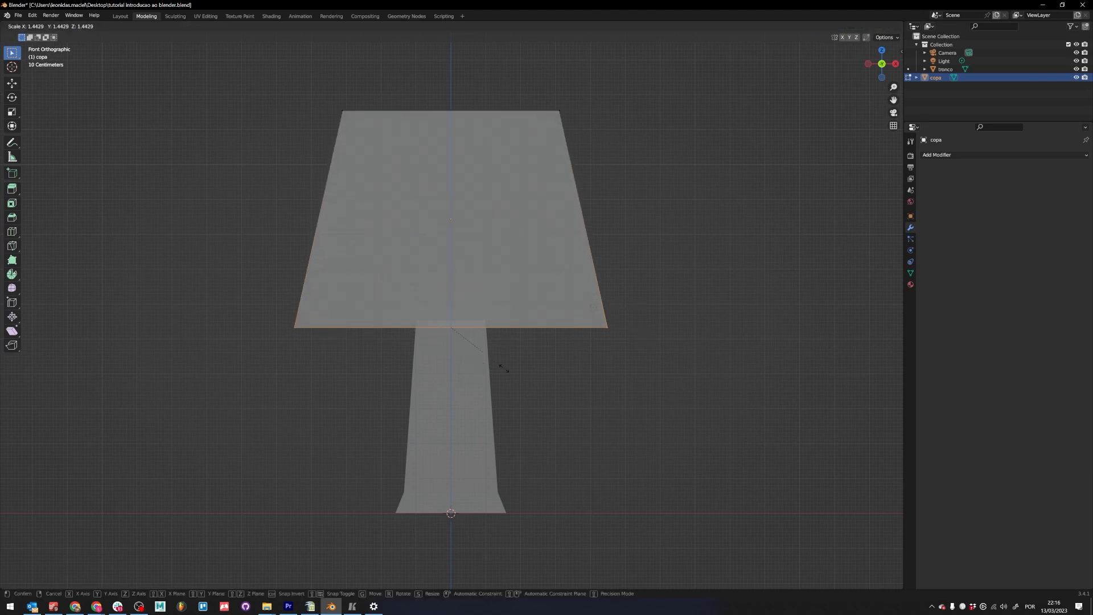
{"action": "left_click", "coordinate": [504, 368]}
- Scale the copa's top vertices down slightly to taper the crown and check the shape in perspective
{"action": "left_click_drag", "start_coordinate": [324, 91], "coordinate": [627, 160]}
{"action": "key", "text": "s"}
{"action": "left_click", "coordinate": [612, 153]}
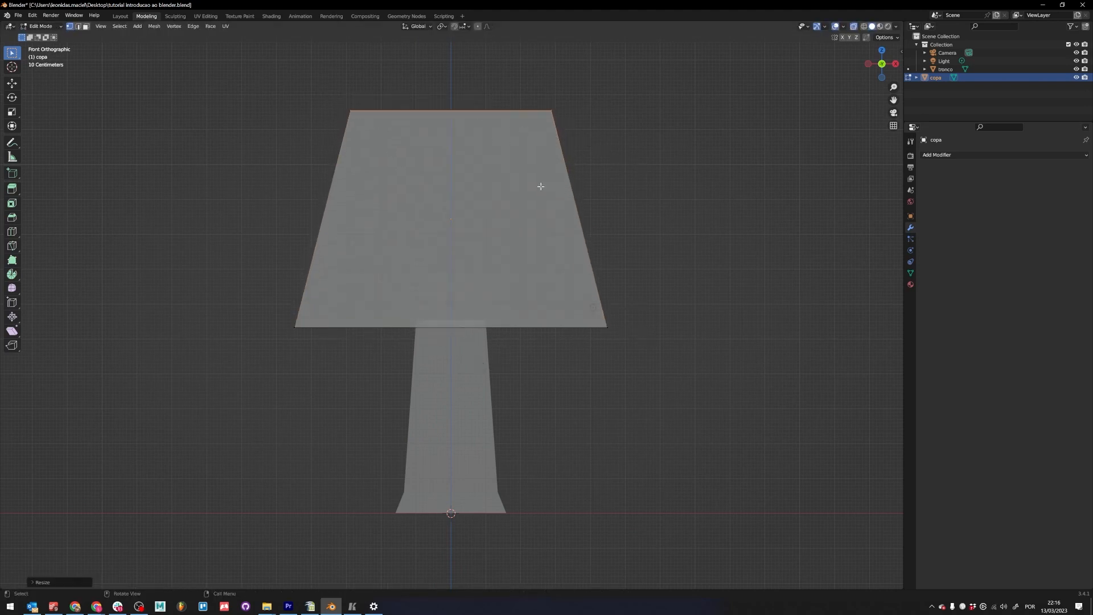
{"action": "middle_click_drag", "start_coordinate": [709, 391], "coordinate": [674, 397]}
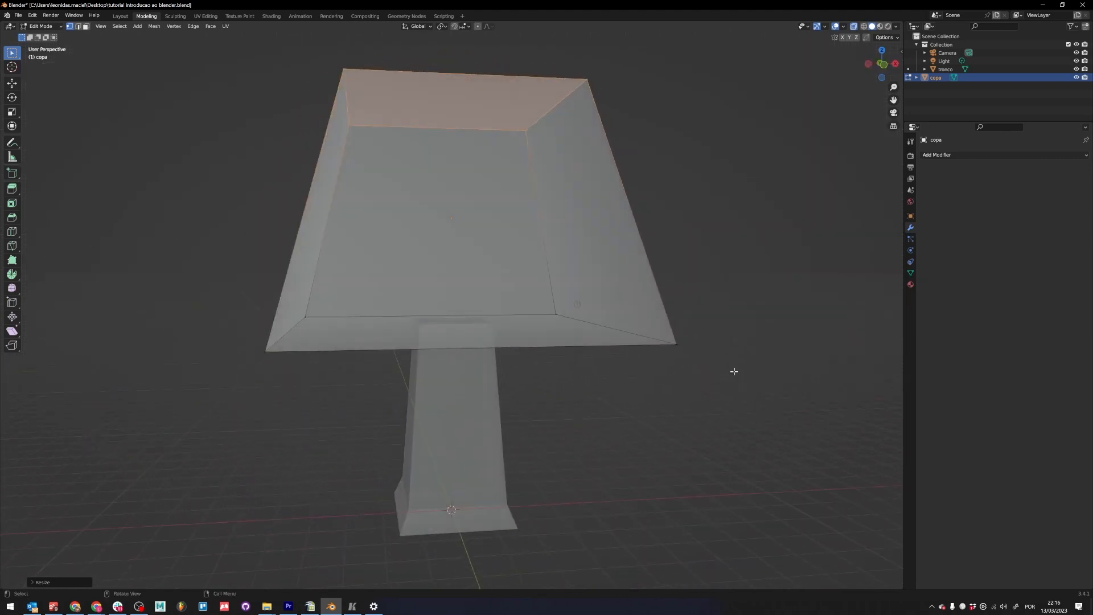
{"action": "mouse_move", "coordinate": [510, 456]}
{"action": "middle_mouse_down"}
{"action": "mouse_move", "coordinate": [498, 457]}
{"action": "mouse_move", "coordinate": [512, 441]}
{"action": "middle_mouse_up"}
- Return to Object Mode, select the tronco object and add a Bevel modifier to it
{"action": "key", "text": "ctrl+Tab"}
{"action": "left_click", "coordinate": [478, 440]}
{"action": "left_click", "coordinate": [453, 427]}
{"action": "middle_click_drag", "start_coordinate": [433, 416], "coordinate": [506, 454]}
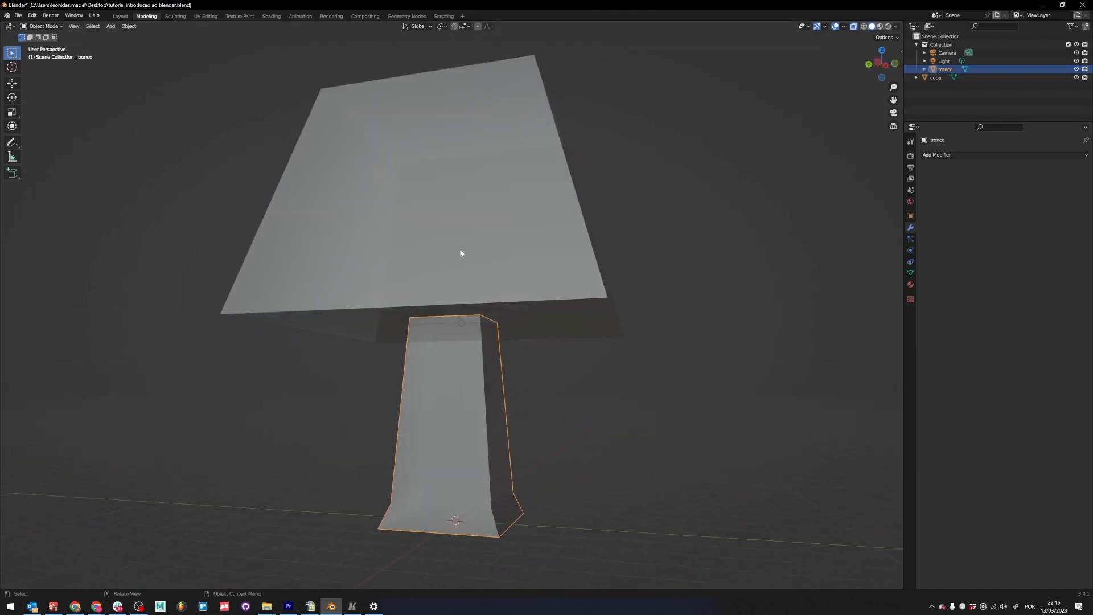
{"action": "left_click", "coordinate": [957, 155]}
{"action": "left_click", "coordinate": [988, 155]}
{"action": "left_click", "coordinate": [921, 190]}
{"action": "middle_click_drag", "start_coordinate": [459, 464], "coordinate": [586, 450]}
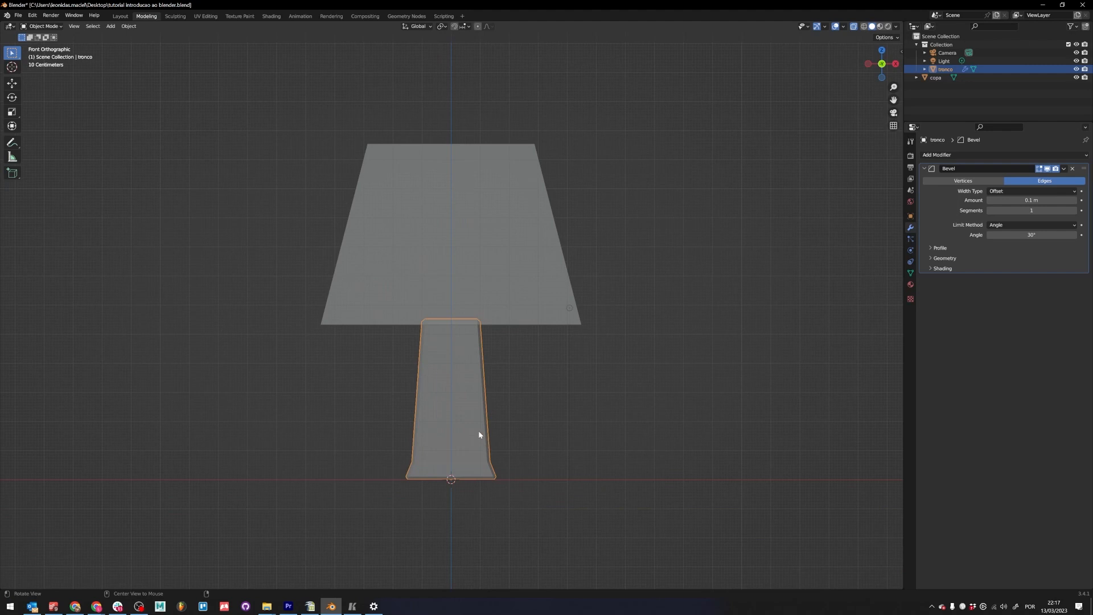
- Enter Edit Mode on the tronco and nudge its top vertices slightly upward along the Z axis
{"action": "middle_click_drag", "start_coordinate": [479, 430], "coordinate": [601, 438], "text": "alt"}
{"action": "key", "text": "ctrl+Tab"}
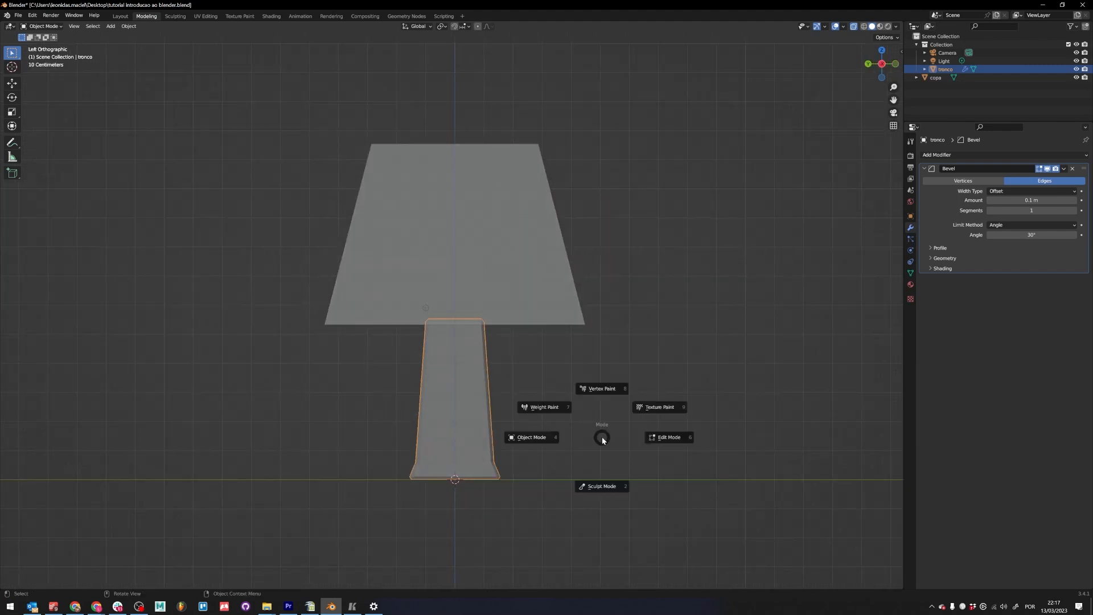
{"action": "left_click", "coordinate": [685, 441]}
{"action": "scroll", "coordinate": [509, 401], "scroll_direction": "up", "scroll_amount": 4}
{"action": "scroll", "coordinate": [521, 413], "scroll_direction": "down", "scroll_amount": 3}
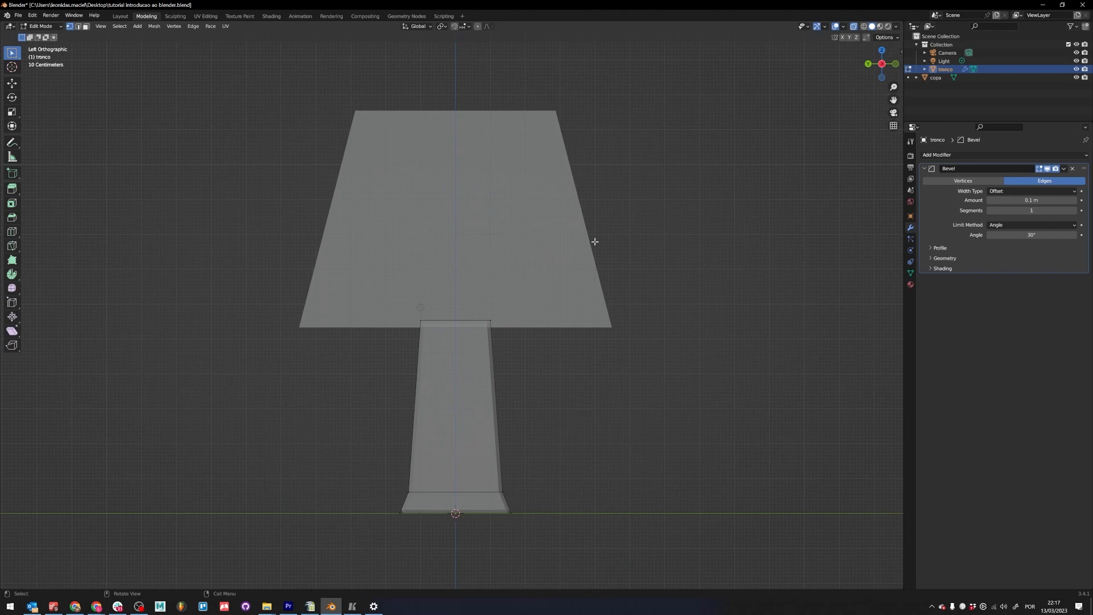
{"action": "left_click_drag", "start_coordinate": [403, 294], "coordinate": [534, 335]}
{"action": "key", "text": "g"}
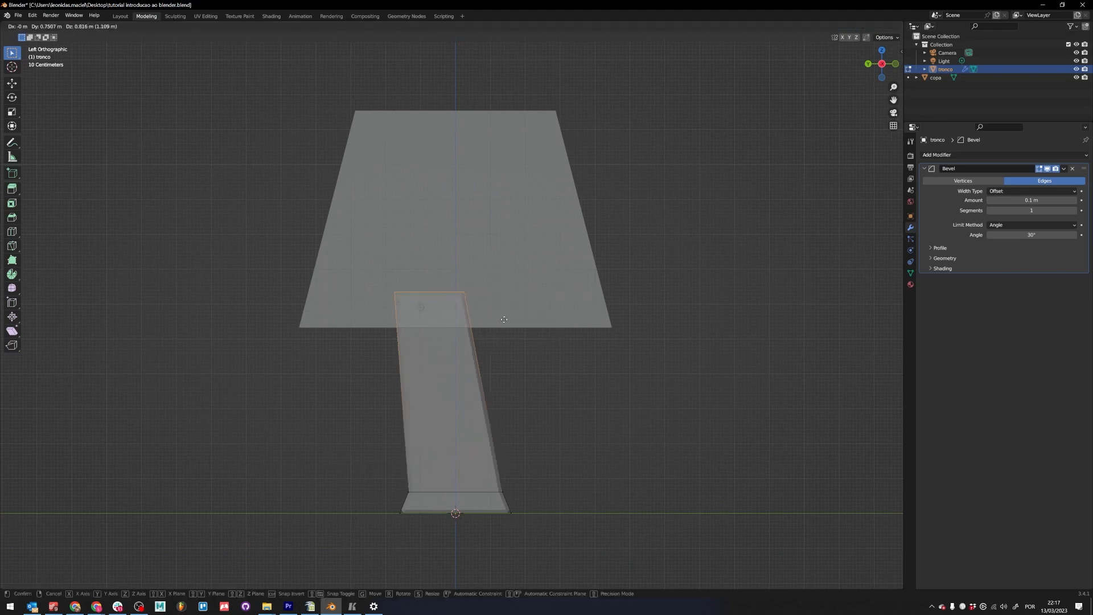
{"action": "right_click", "coordinate": [538, 342]}
{"action": "key", "text": "g"}
{"action": "key", "text": "z"}
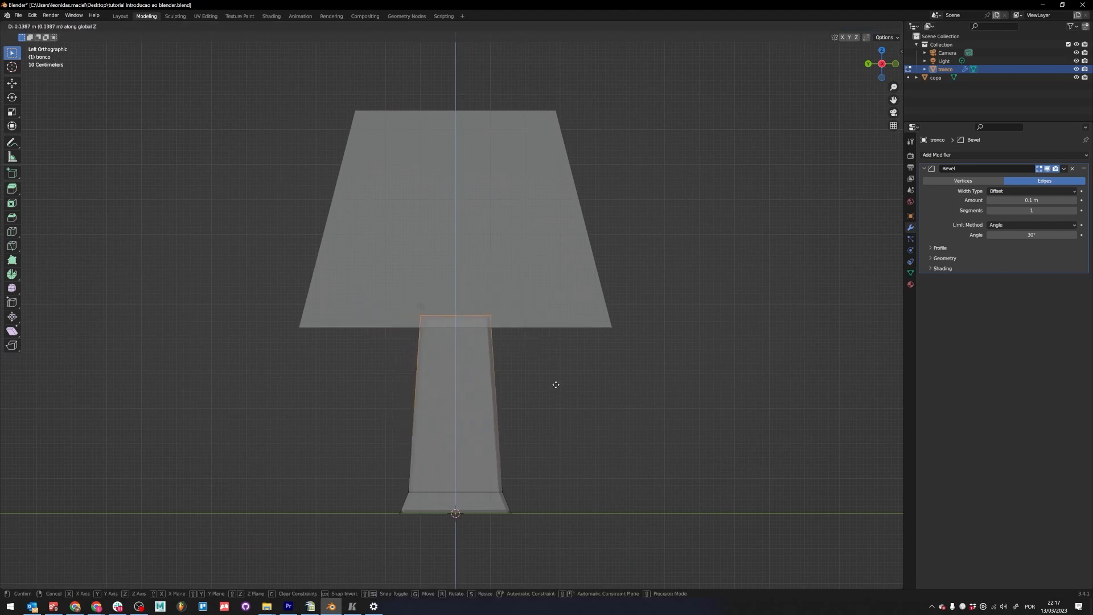
{"action": "left_click", "coordinate": [572, 389]}
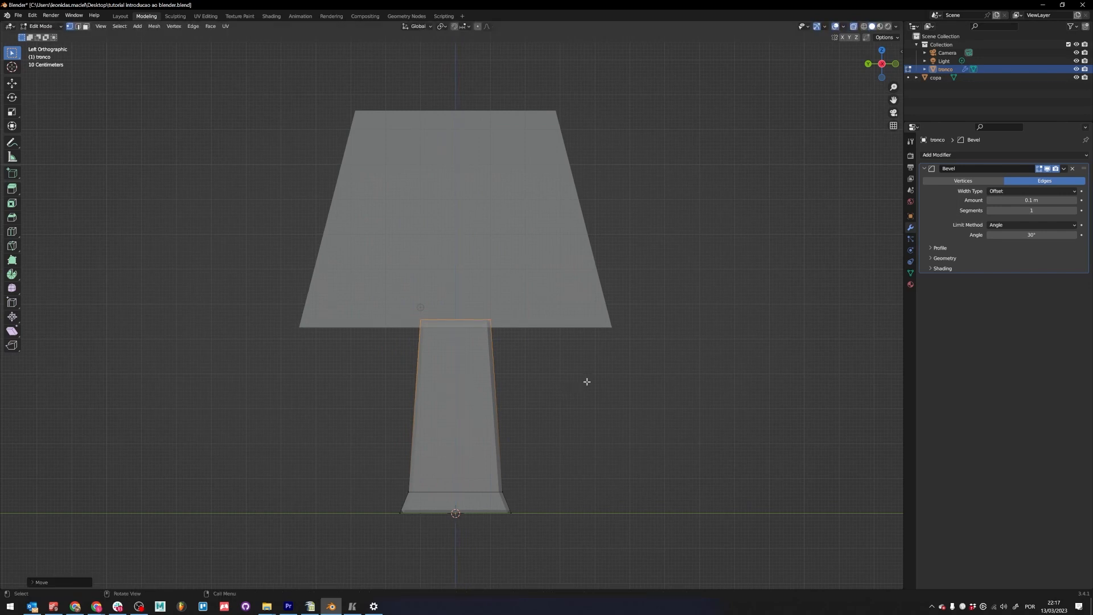
{"action": "key", "text": "alt+a"}
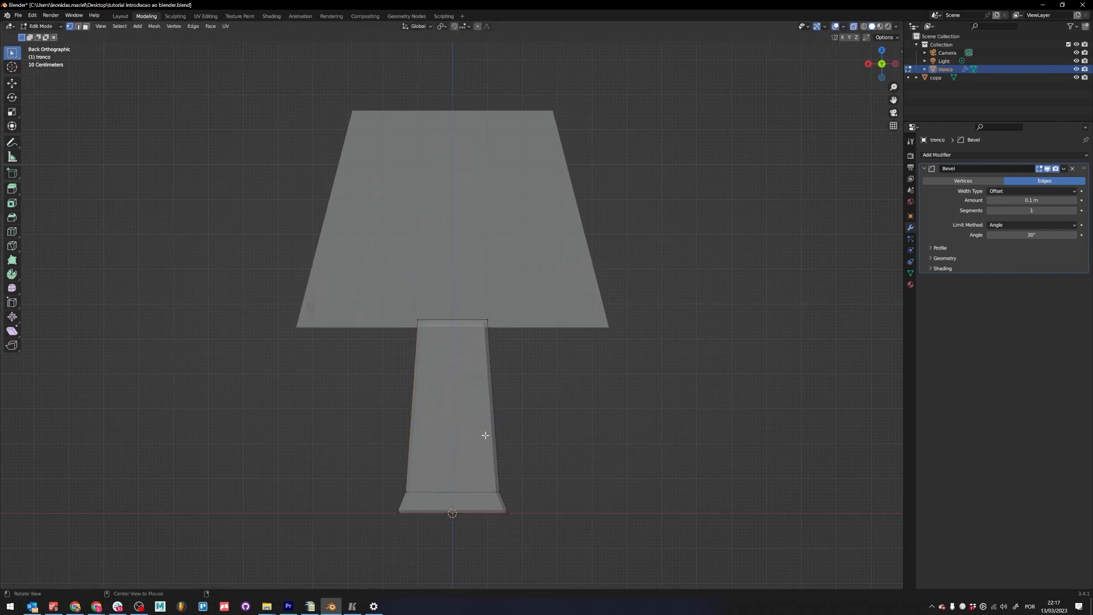
{"action": "left_click_drag", "start_coordinate": [529, 428], "coordinate": [387, 414], "text": "alt"}
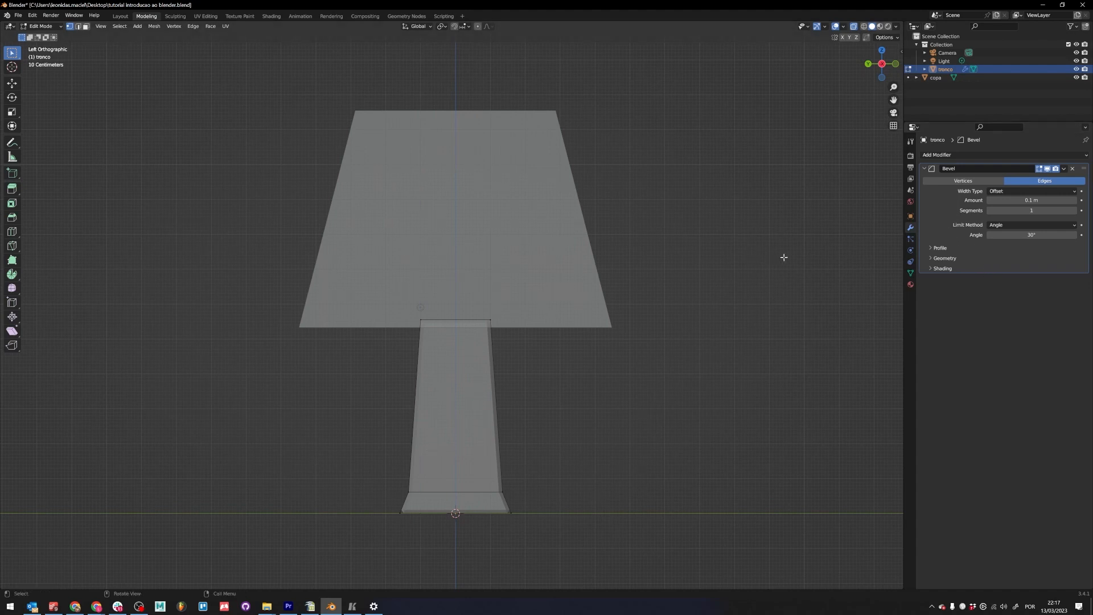
- Return to Object Mode and apply the Bevel modifier to the tronco
{"action": "key", "text": "ctrl+Tab"}
{"action": "left_click", "coordinate": [715, 258]}
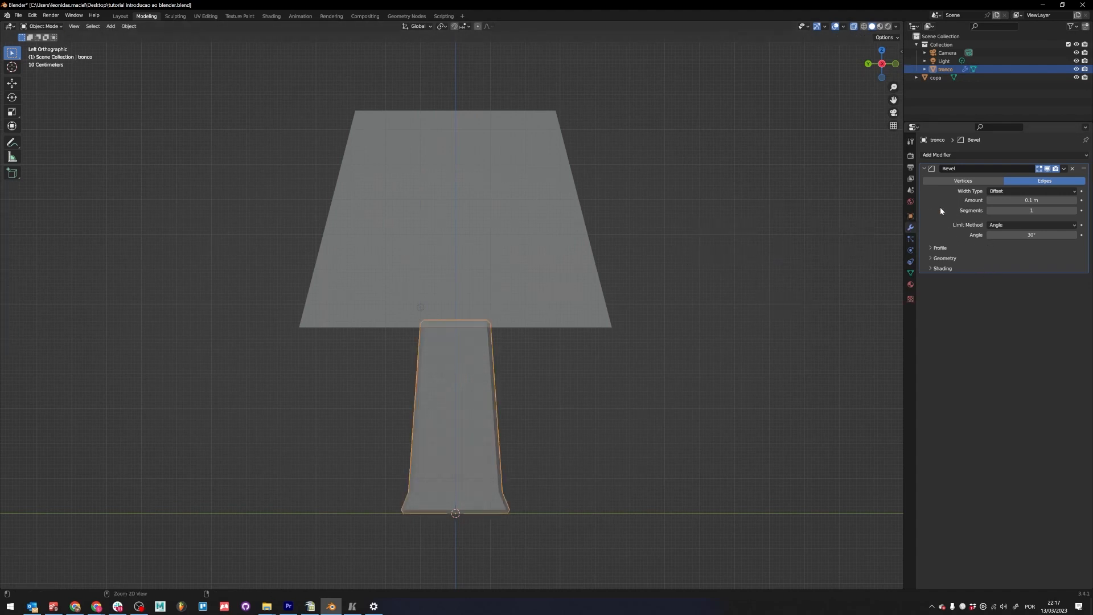
{"action": "left_click", "coordinate": [1064, 169]}
{"action": "left_click", "coordinate": [1025, 179]}
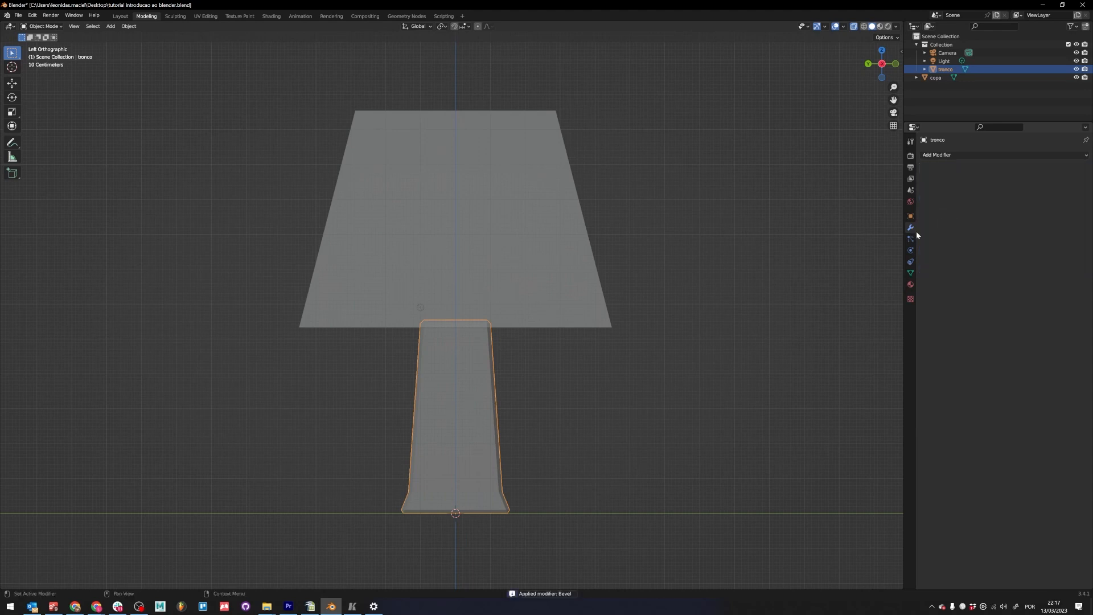
- Enter Edit Mode on the beveled tronco and raise all its top vertices about 0.1 m along the Z axis
{"action": "key", "text": "ctrl+Tab"}
{"action": "left_click", "coordinate": [530, 390]}
{"action": "left_click", "coordinate": [519, 336]}
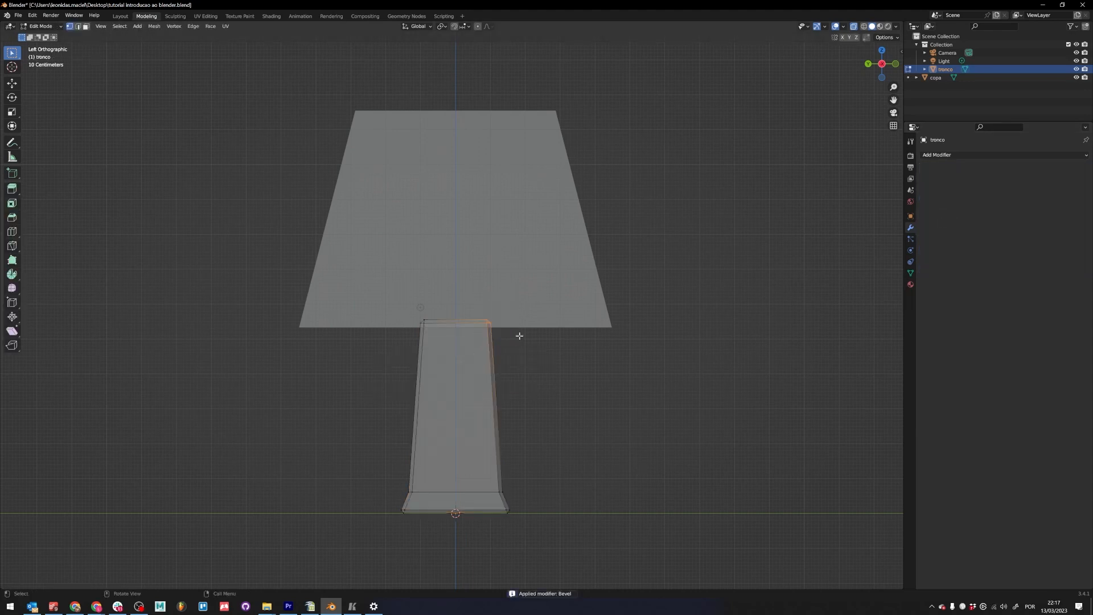
{"action": "scroll", "coordinate": [461, 344], "scroll_direction": "up", "scroll_amount": 5}
{"action": "middle_click_drag", "start_coordinate": [396, 391], "coordinate": [609, 382]}
{"action": "scroll", "coordinate": [380, 346], "scroll_direction": "down", "scroll_amount": 5}
{"action": "middle_click_drag", "start_coordinate": [512, 364], "coordinate": [540, 362]}
{"action": "key", "text": "KP_3"}
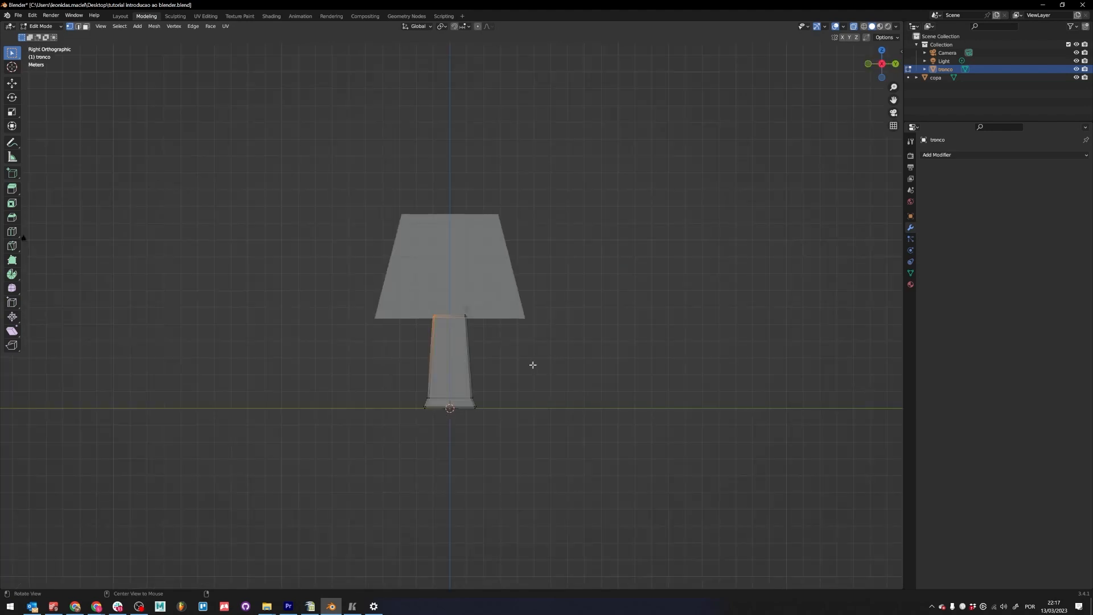
{"action": "left_click_drag", "start_coordinate": [431, 303], "coordinate": [479, 323]}
{"action": "key", "text": "g"}
{"action": "key", "text": "z"}
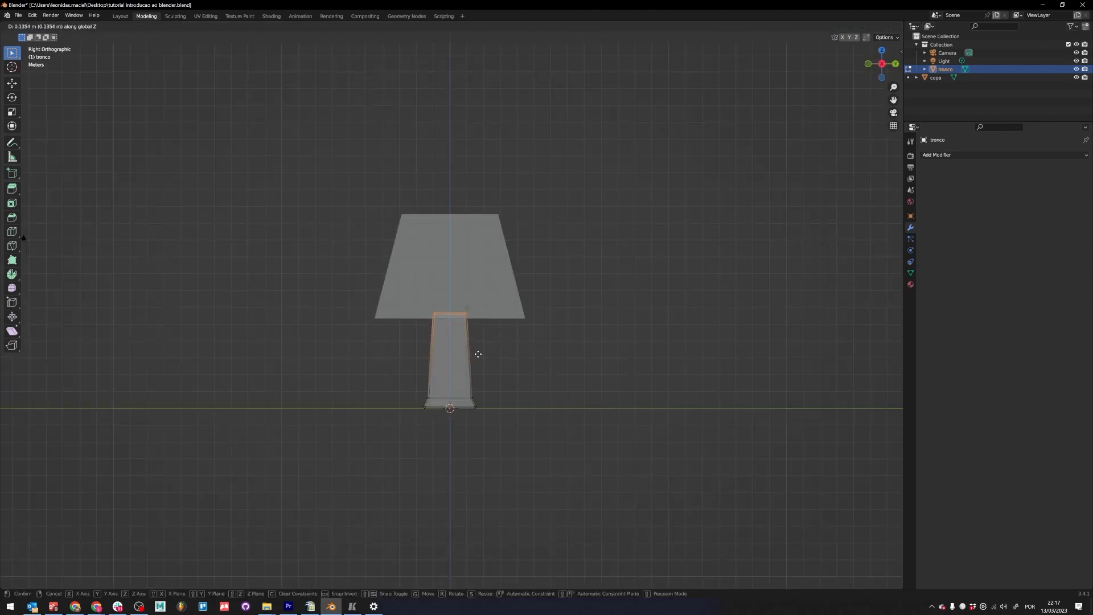
{"action": "left_click", "coordinate": [480, 355]}
{"action": "scroll", "coordinate": [443, 418], "scroll_direction": "up", "scroll_amount": 3}
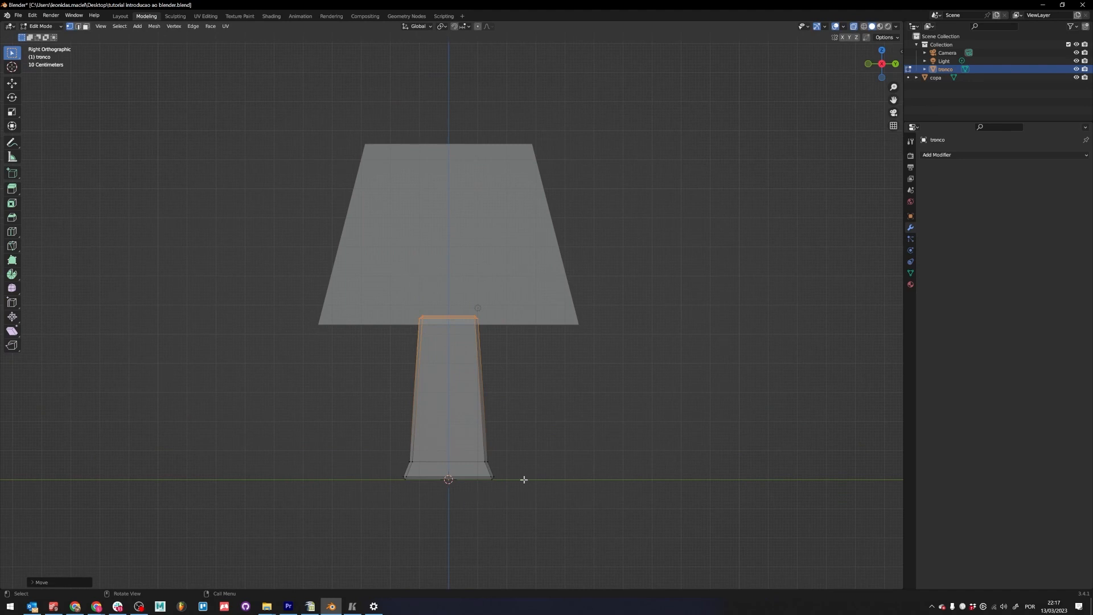
- Return to Object Mode and add a Subdivision Surface modifier to the tronco with viewport and render levels set to 3
{"action": "key", "text": "ctrl+Tab"}
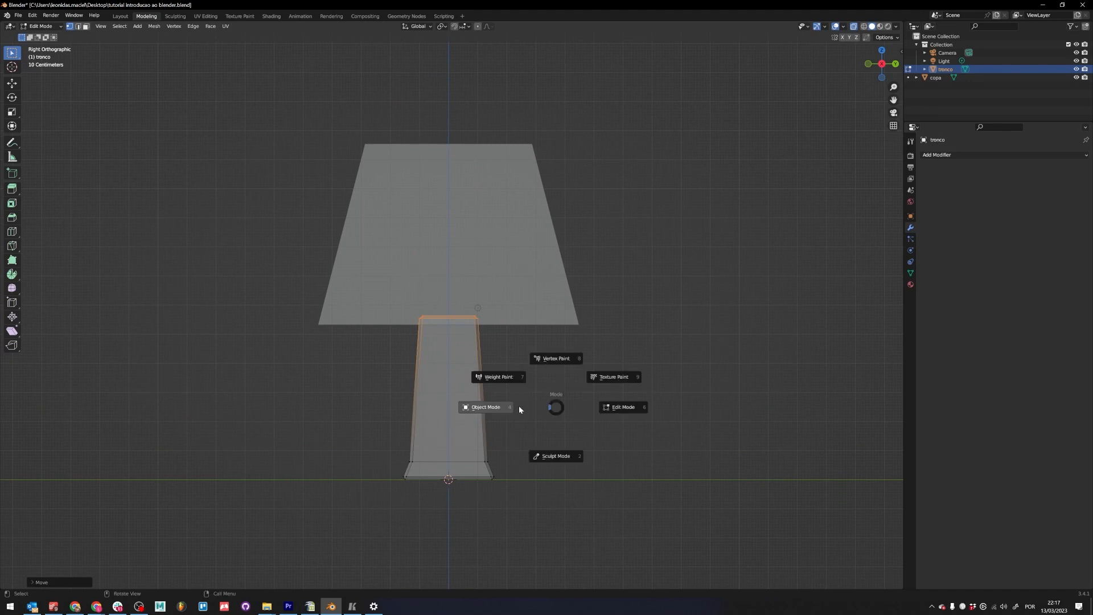
{"action": "left_click", "coordinate": [489, 407]}
{"action": "left_click", "coordinate": [946, 155]}
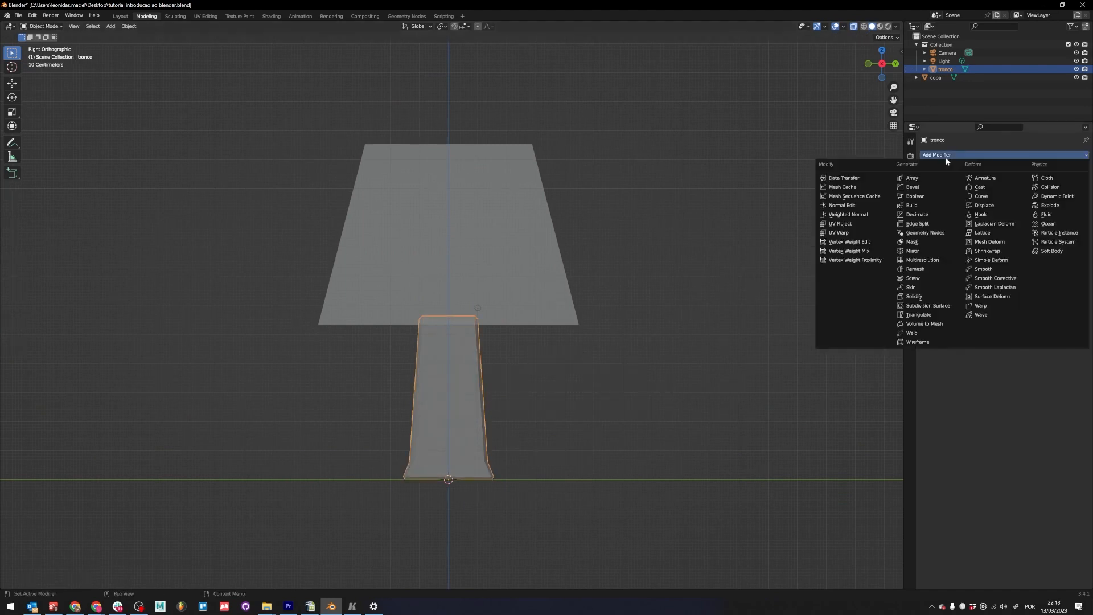
{"action": "left_click", "coordinate": [937, 306]}
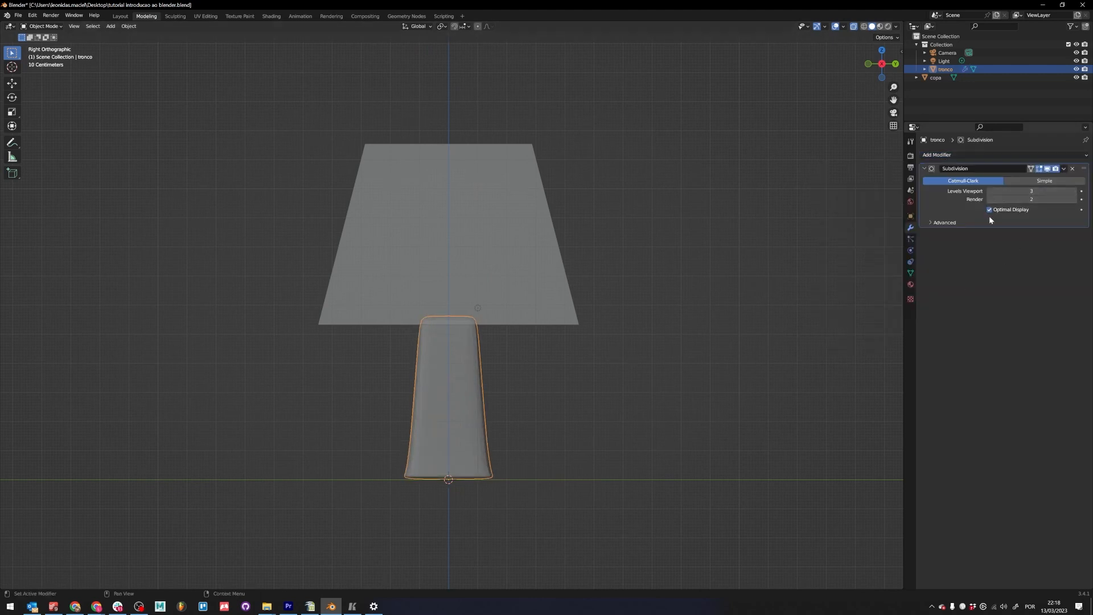
{"action": "left_click", "coordinate": [1074, 199]}
- Examine the smoothed trunk from several angles, comparing its Object Mode surface with the control mesh in Edit Mode
{"action": "middle_click_drag", "start_coordinate": [594, 418], "coordinate": [666, 444], "text": "alt"}
{"action": "key", "text": "ctrl+Tab"}
{"action": "left_click", "coordinate": [446, 432]}
{"action": "scroll", "coordinate": [508, 483], "scroll_direction": "up", "scroll_amount": 5}
{"action": "scroll", "coordinate": [523, 472], "scroll_direction": "down", "scroll_amount": 5}
{"action": "key", "text": "ctrl+Tab"}
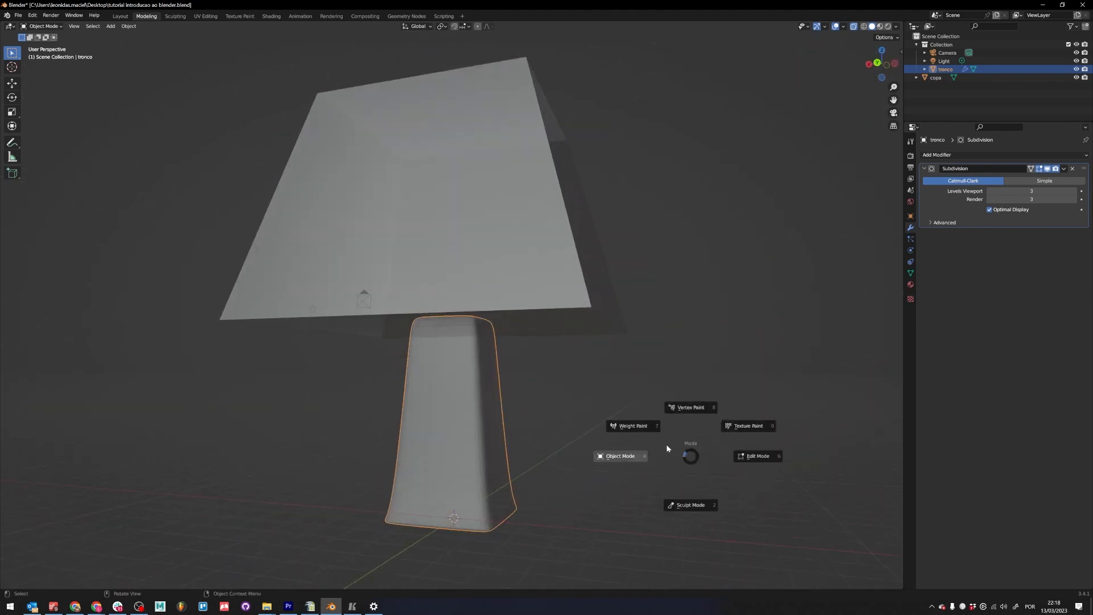
{"action": "left_click", "coordinate": [760, 455]}
{"action": "middle_click_drag", "start_coordinate": [760, 456], "coordinate": [603, 408]}
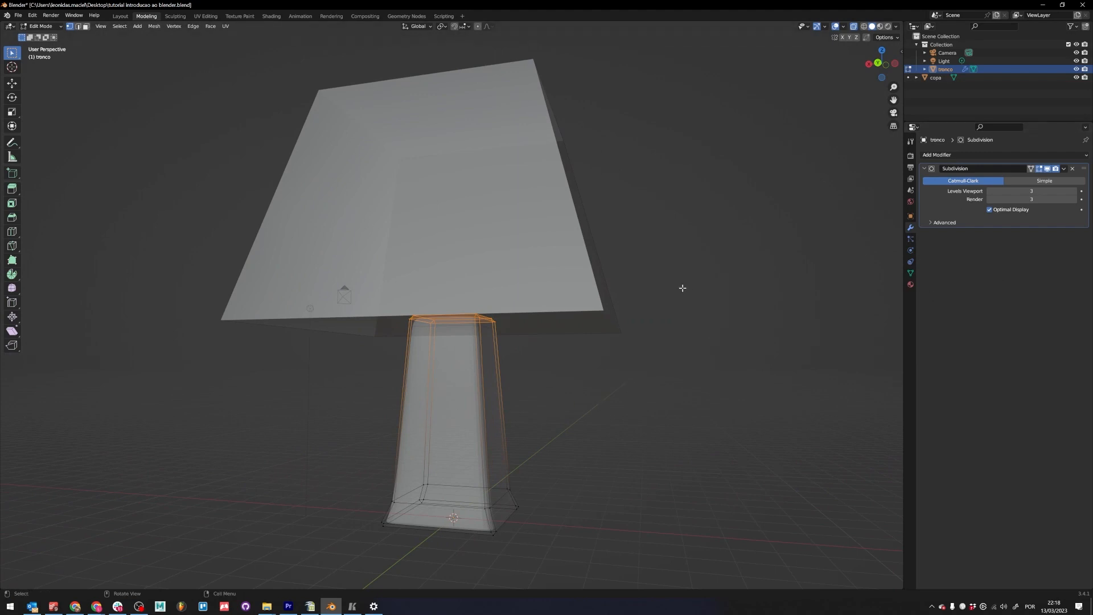
{"action": "key", "text": "Tab"}
- Add a Subdivision Surface modifier to the copa and set its viewport and render levels to 3 while in Edit Mode
{"action": "left_click", "coordinate": [512, 232]}
{"action": "left_click", "coordinate": [995, 155]}
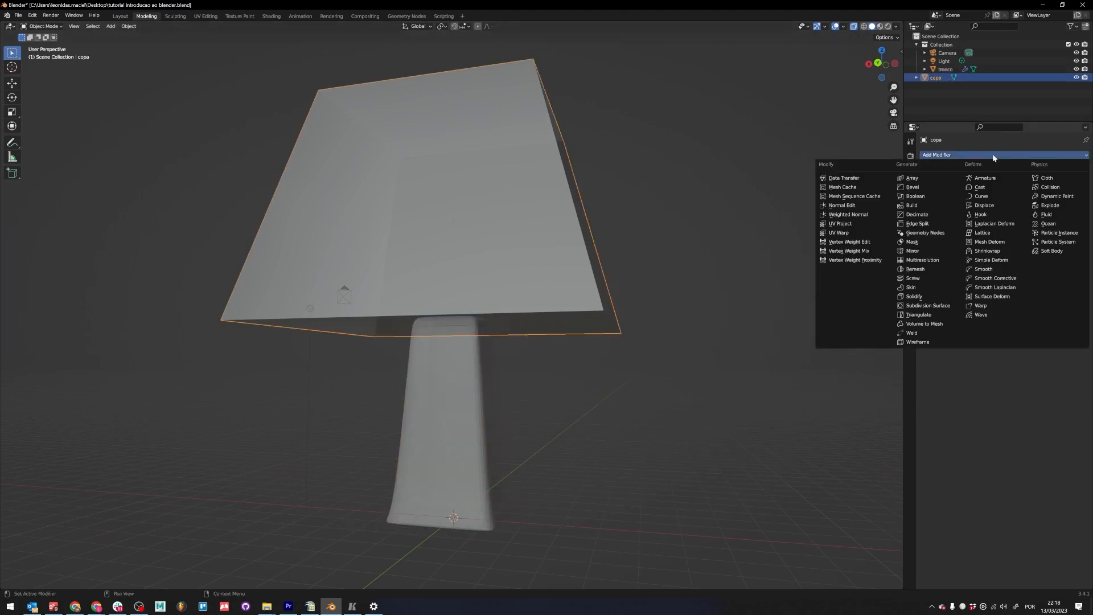
{"action": "left_click", "coordinate": [929, 306]}
{"action": "left_click", "coordinate": [709, 294]}
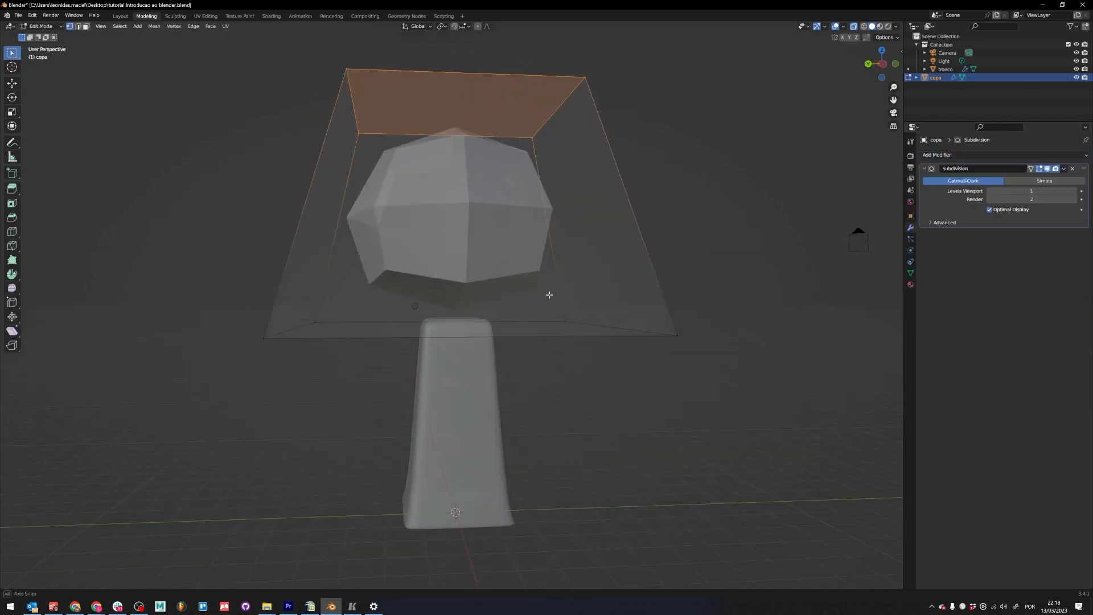
{"action": "middle_click_drag", "start_coordinate": [547, 293], "coordinate": [594, 296]}
{"action": "middle_click_drag", "start_coordinate": [485, 228], "coordinate": [508, 231]}
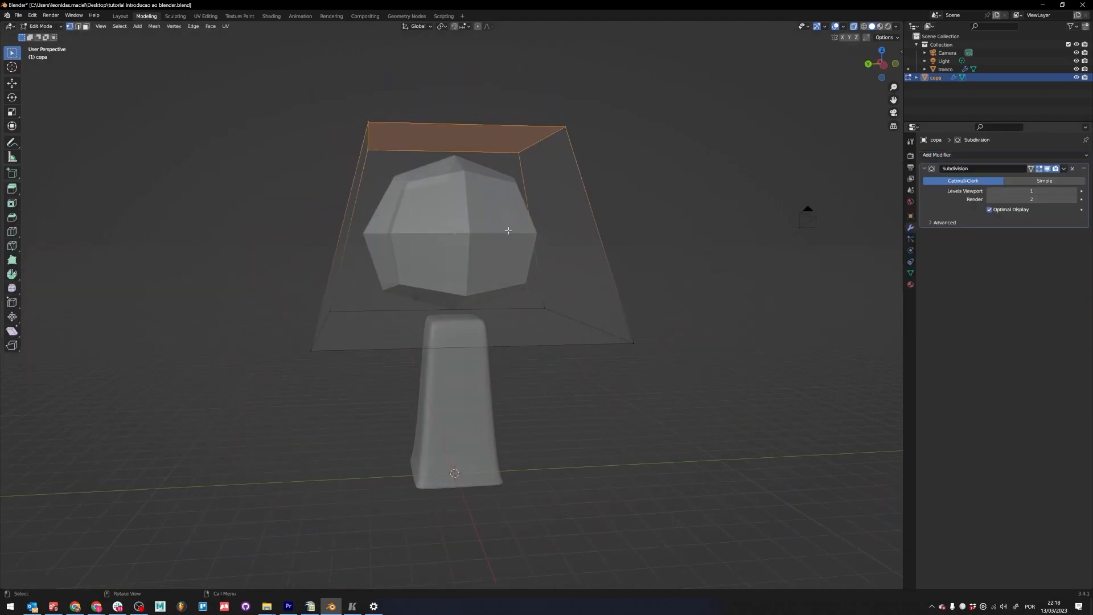
{"action": "left_click", "coordinate": [1075, 193]}
{"action": "left_click", "coordinate": [1075, 193]}
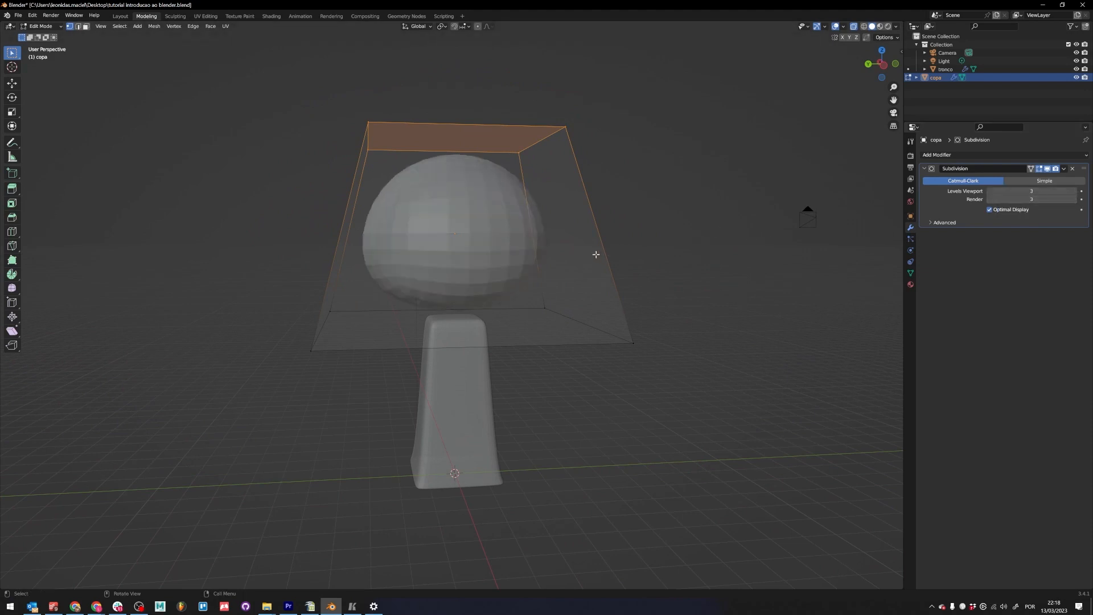
- Select the copa's entire mesh and subdivide it once to add more control vertices
{"action": "key", "text": "a"}
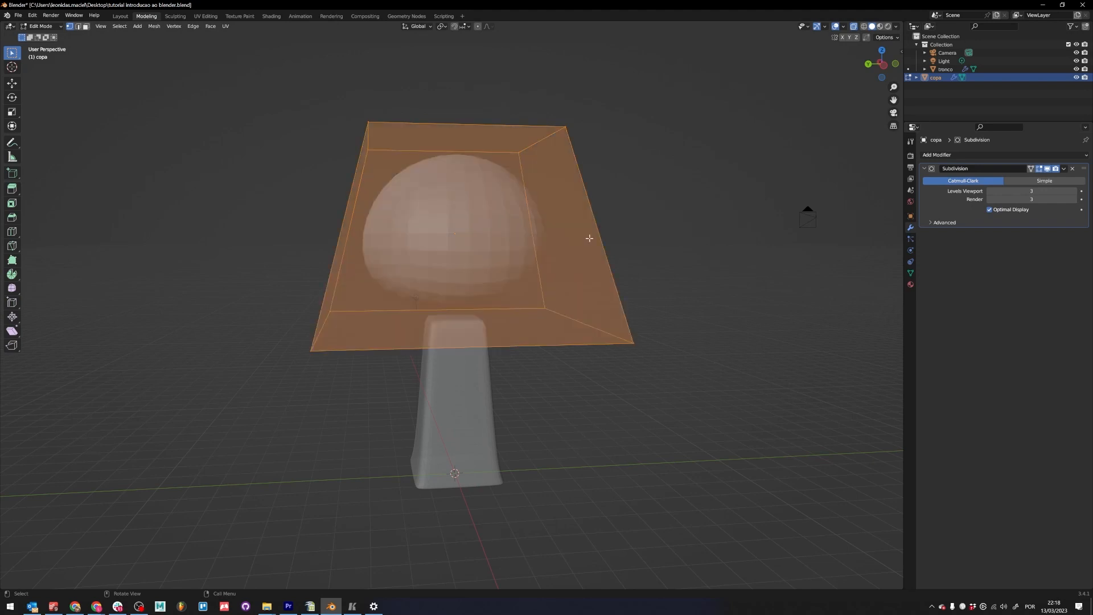
{"action": "key", "text": "2"}
{"action": "key", "text": "3"}
{"action": "key", "text": "1"}
{"action": "right_click", "coordinate": [637, 156]}
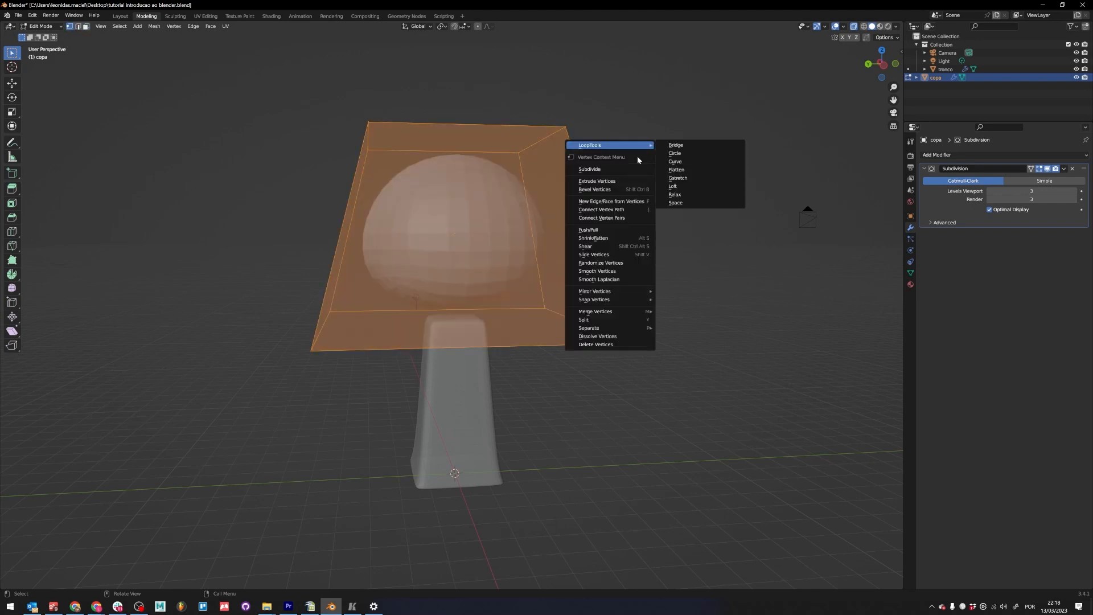
{"action": "left_click", "coordinate": [605, 170]}
{"action": "middle_click_drag", "start_coordinate": [694, 223], "coordinate": [698, 318]}
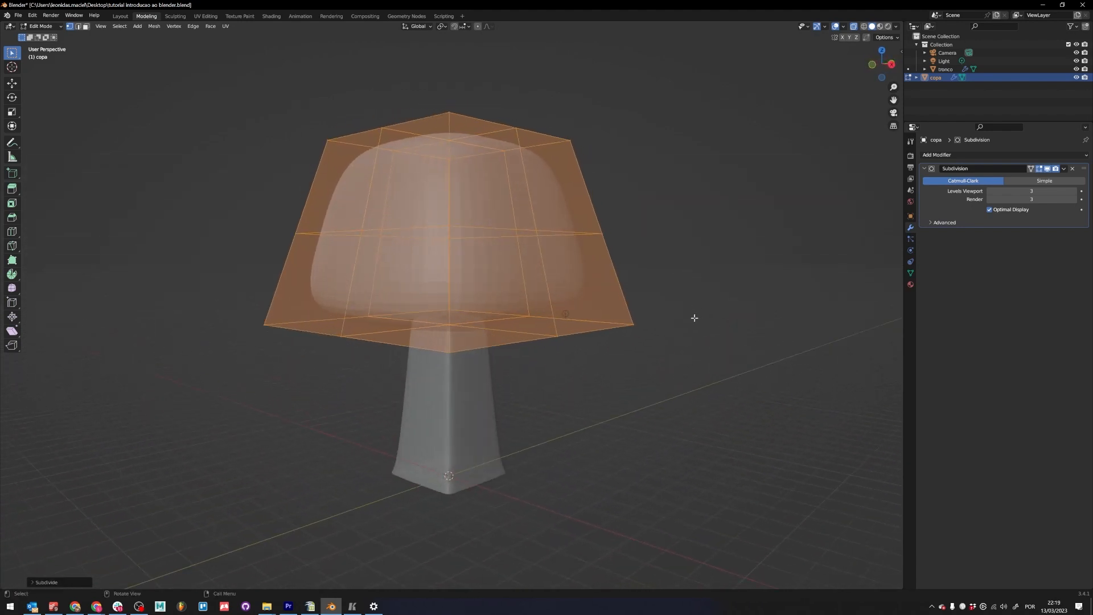
{"action": "key", "text": "KP_1"}
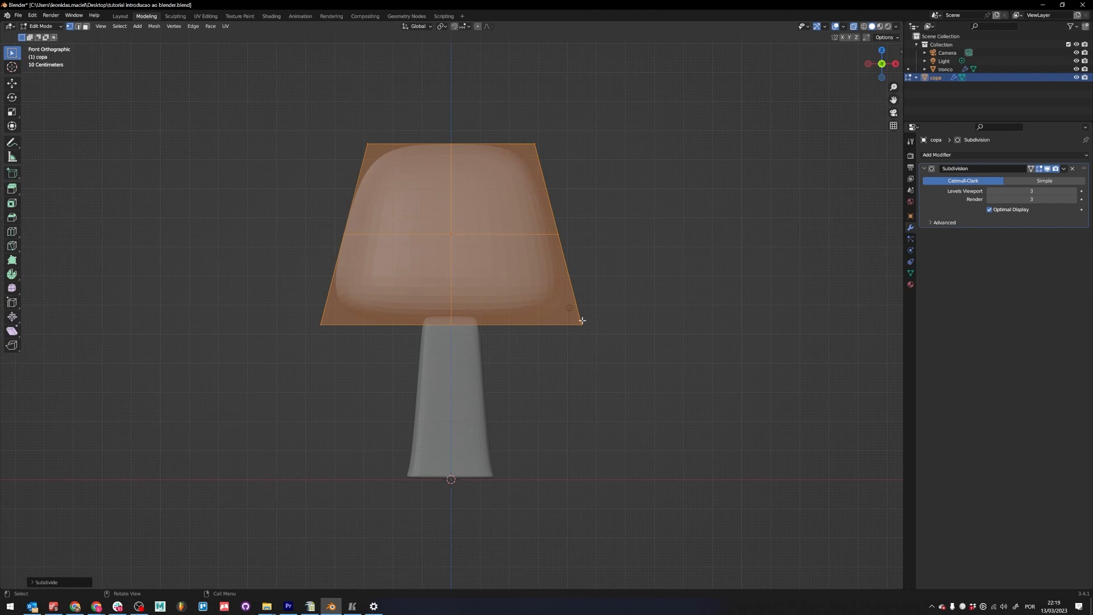
{"action": "left_click_drag", "start_coordinate": [660, 296], "coordinate": [517, 371]}
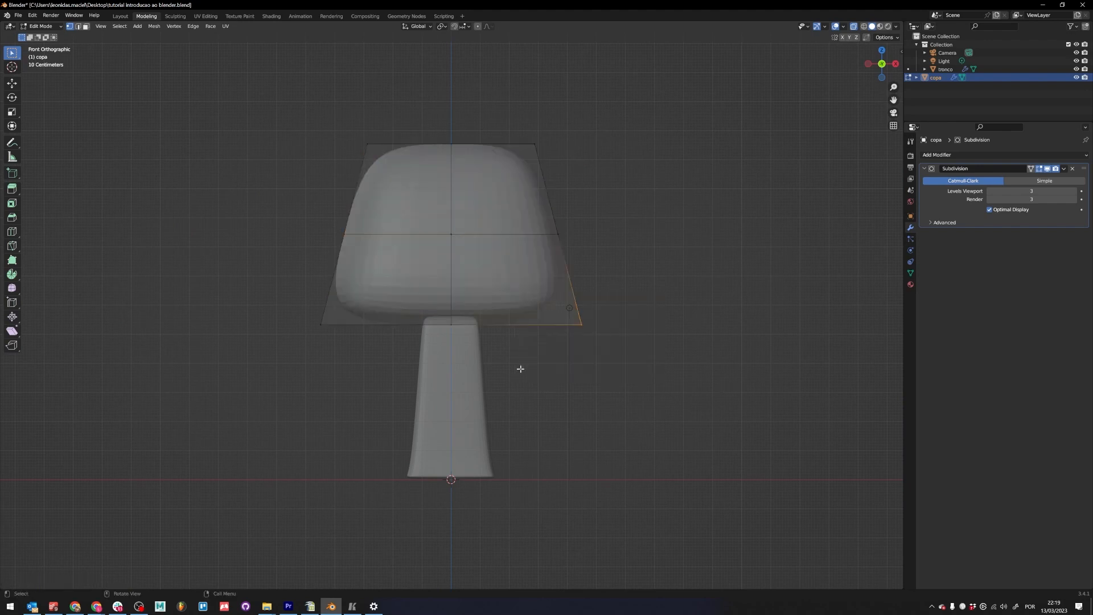
{"action": "key", "text": "g"}
{"action": "key", "text": "x"}
{"action": "right_click", "coordinate": [549, 376]}
{"action": "middle_click_drag", "start_coordinate": [680, 341], "coordinate": [651, 361]}
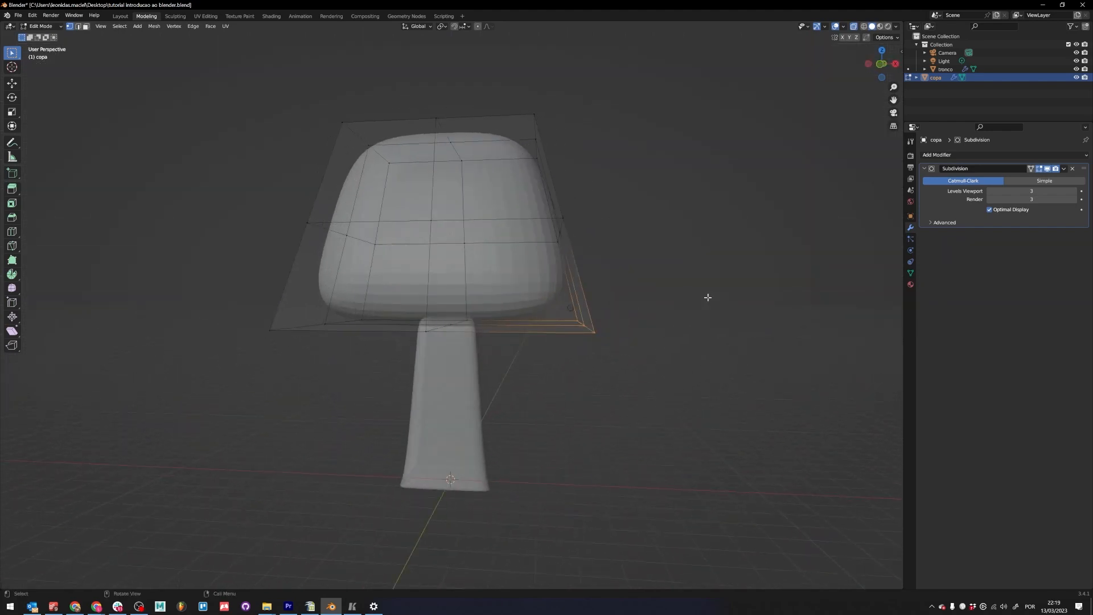
- Lower all of the copa's bottom vertices slightly along the Z axis and scale them up to widen the crown's base
{"action": "middle_click_drag", "start_coordinate": [593, 301], "coordinate": [647, 311], "text": "alt"}
{"action": "left_click_drag", "start_coordinate": [297, 288], "coordinate": [630, 349]}
{"action": "left_click_drag", "start_coordinate": [242, 291], "coordinate": [652, 358]}
{"action": "key", "text": "g"}
{"action": "key", "text": "z"}
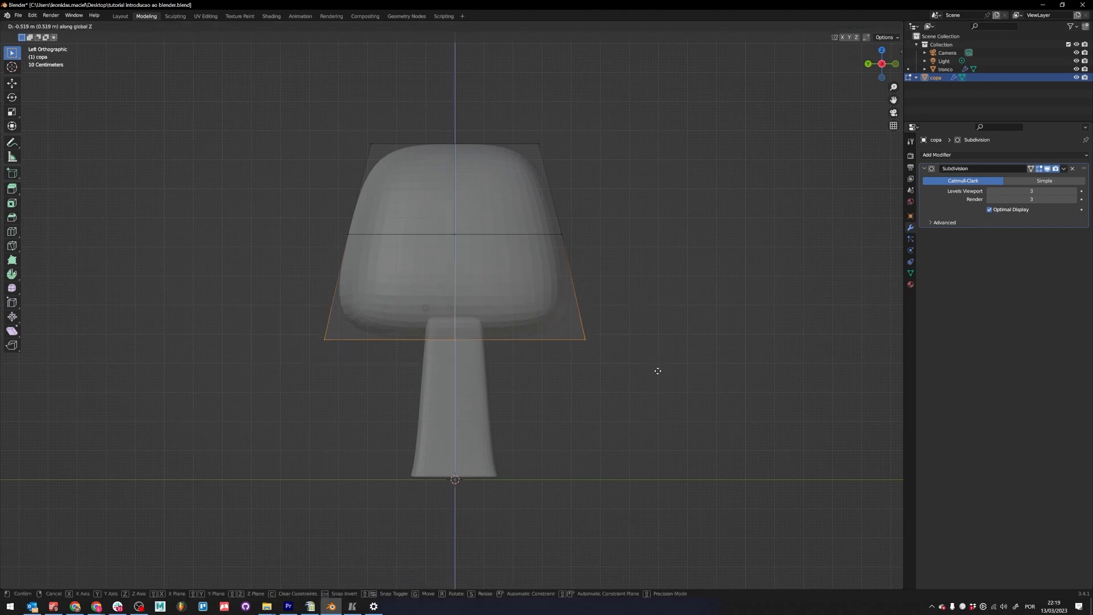
{"action": "left_click", "coordinate": [653, 369]}
{"action": "key", "text": "s"}
{"action": "left_click", "coordinate": [649, 352]}
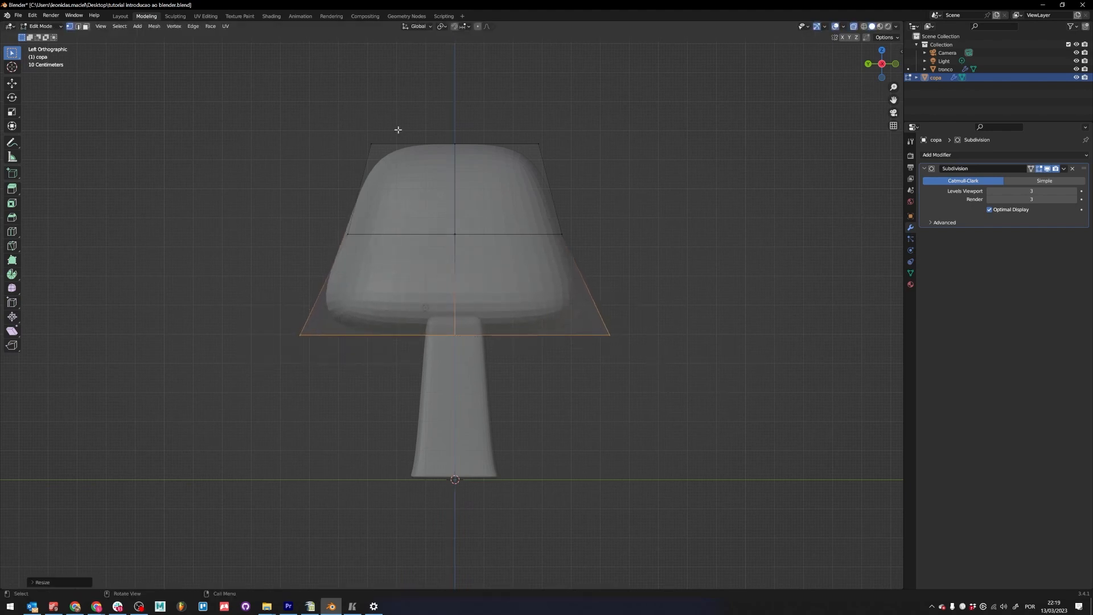
- Raise the copa's top centre vertex about 1.3 m along the Z axis with X-ray off, then restore X-ray
{"action": "middle_click_drag", "start_coordinate": [380, 200], "coordinate": [452, 166]}
{"action": "left_click", "coordinate": [447, 157]}
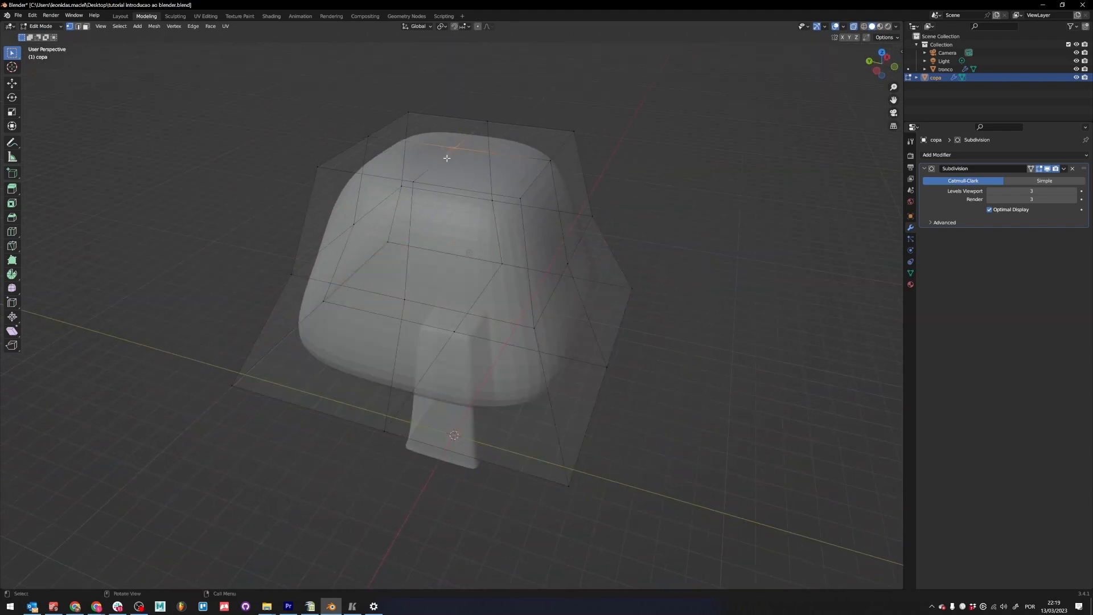
{"action": "key", "text": "alt+z"}
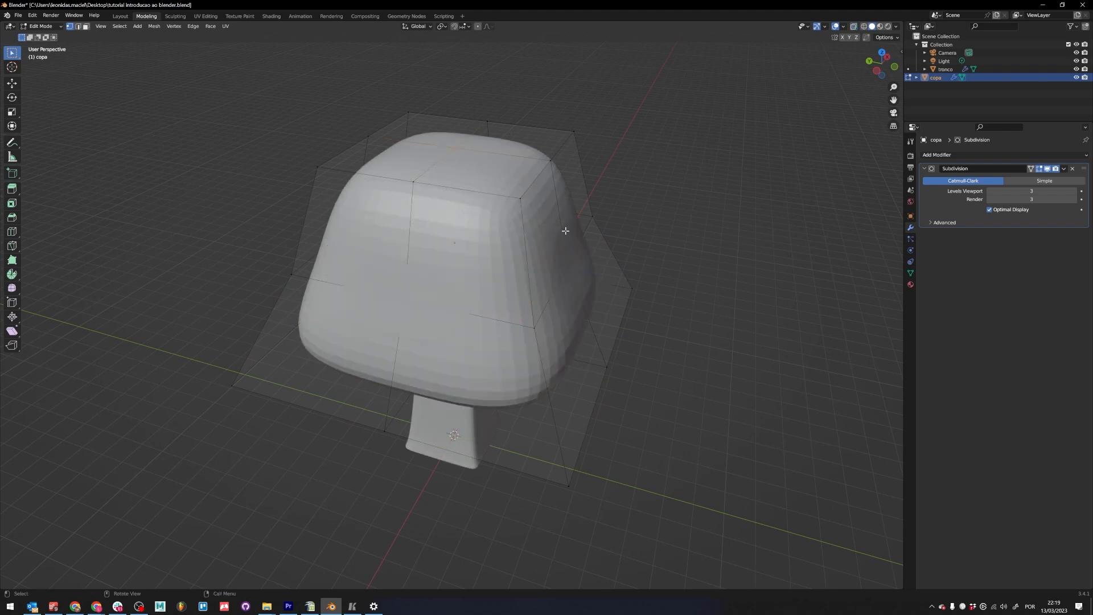
{"action": "key", "text": "g"}
{"action": "key", "text": "z"}
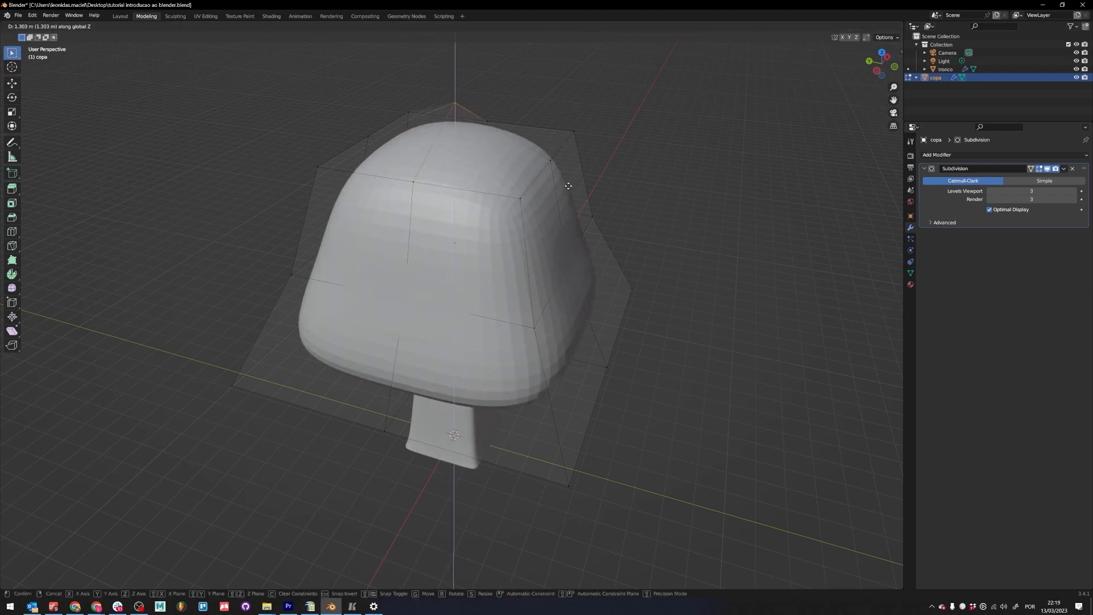
{"action": "left_click", "coordinate": [568, 187]}
{"action": "middle_click_drag", "start_coordinate": [568, 187], "coordinate": [503, 254]}
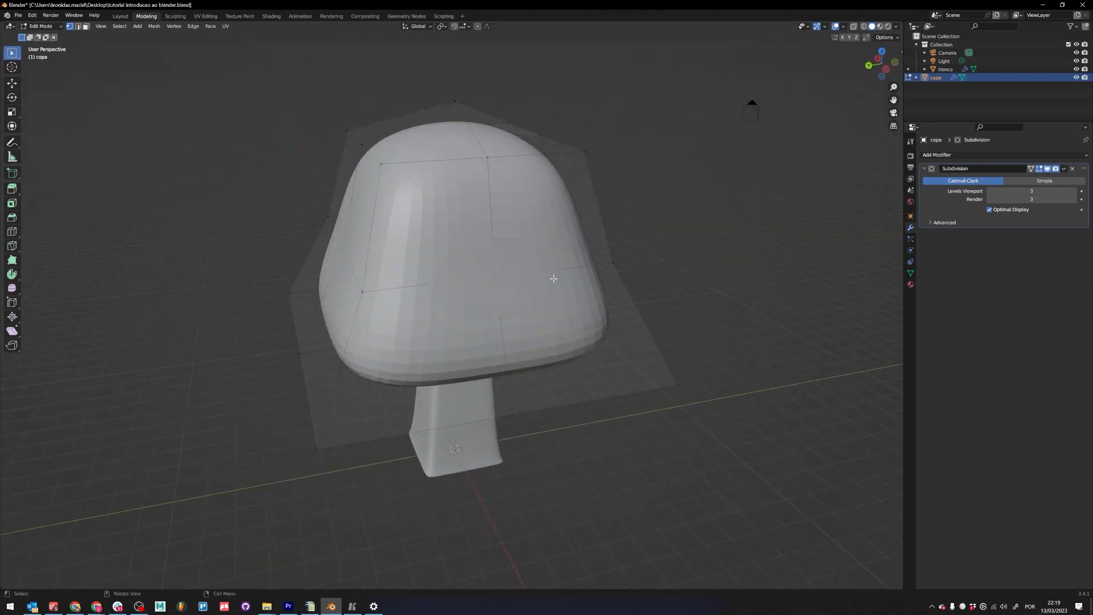
{"action": "middle_click_drag", "start_coordinate": [553, 278], "coordinate": [468, 226]}
{"action": "key", "text": "alt+z"}
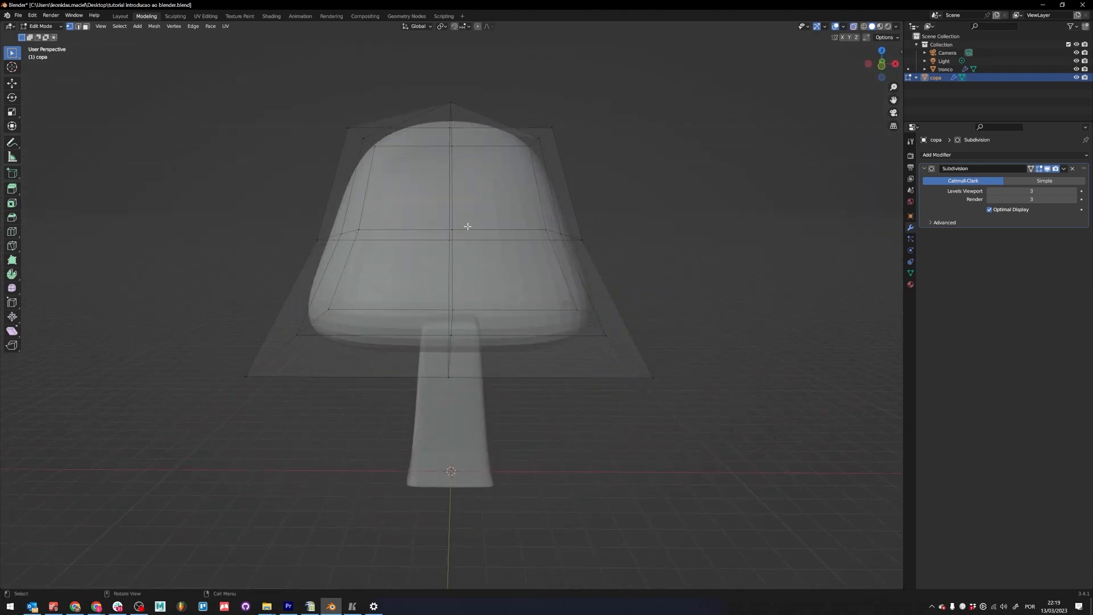
- Scale the copa's mid-height corner vertices outward to fill out the crown and return to Object Mode
{"action": "middle_click_drag", "start_coordinate": [354, 281], "coordinate": [482, 292]}
{"action": "key", "text": "b"}
{"action": "key", "text": "Escape"}
{"action": "key", "text": "s"}
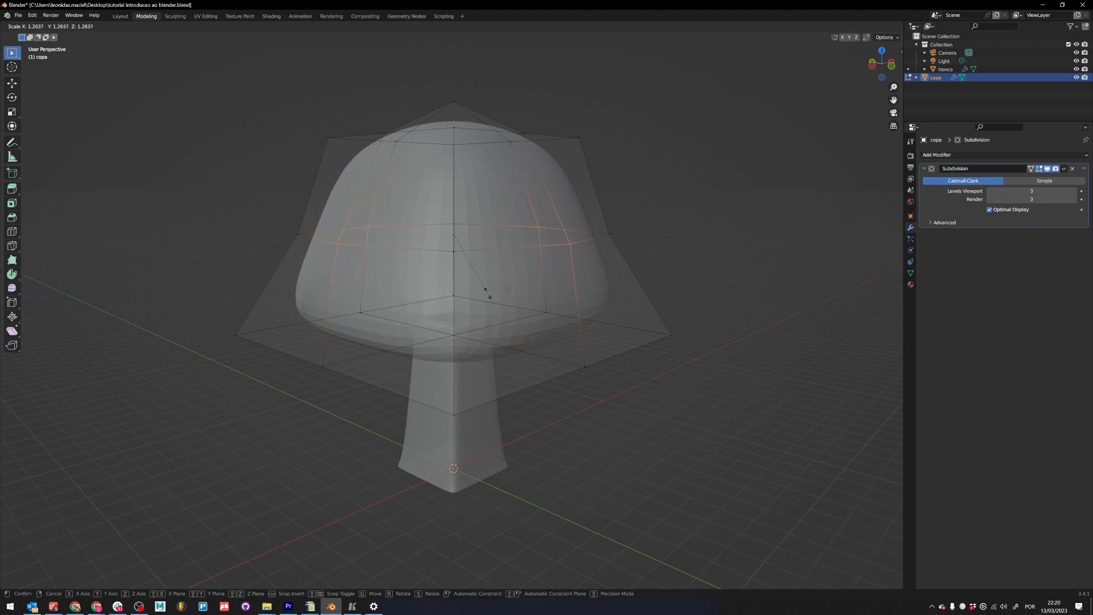
{"action": "left_click", "coordinate": [527, 303]}
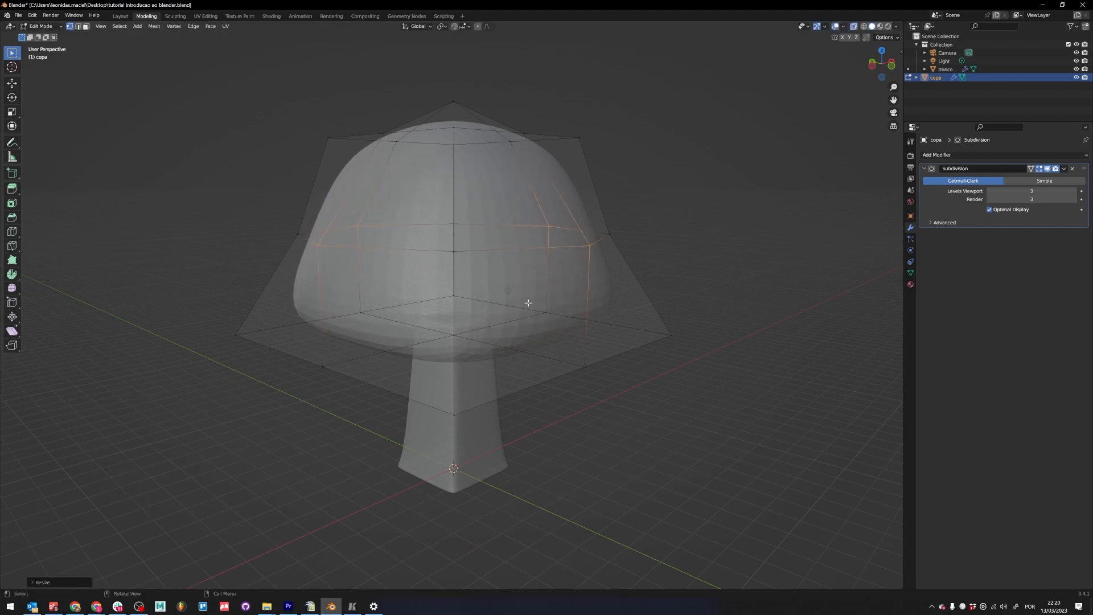
{"action": "middle_click_drag", "start_coordinate": [527, 303], "coordinate": [491, 295]}
{"action": "middle_click_drag", "start_coordinate": [676, 293], "coordinate": [680, 353]}
{"action": "key", "text": "s"}
{"action": "left_click", "coordinate": [724, 277]}
{"action": "key", "text": "Tab"}
{"action": "left_click", "coordinate": [734, 335]}
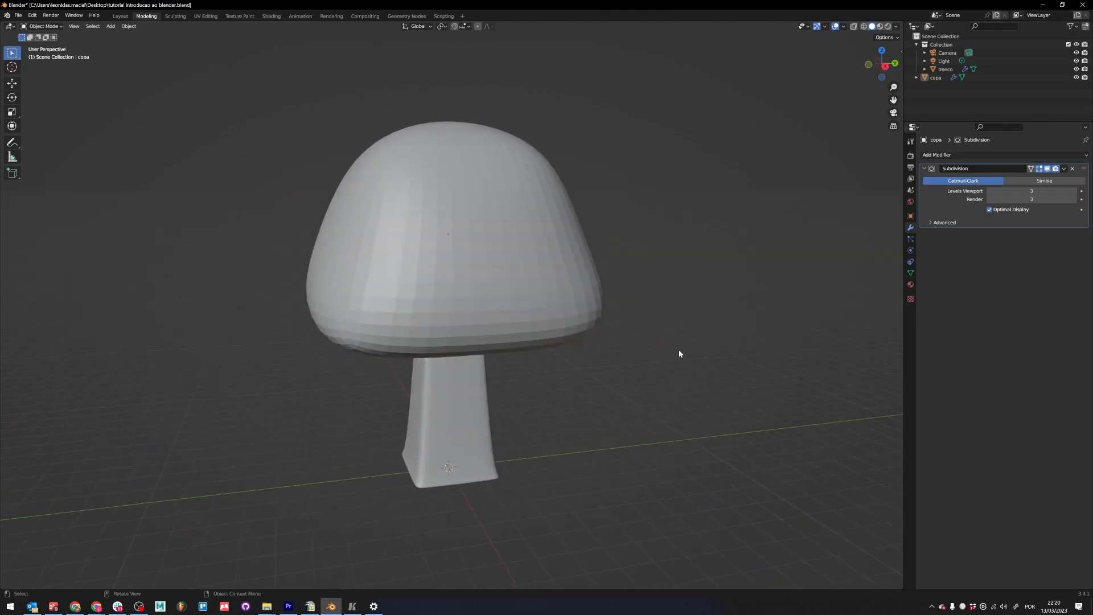
- Apply Shade Smooth to the copa
{"action": "left_click", "coordinate": [427, 243]}
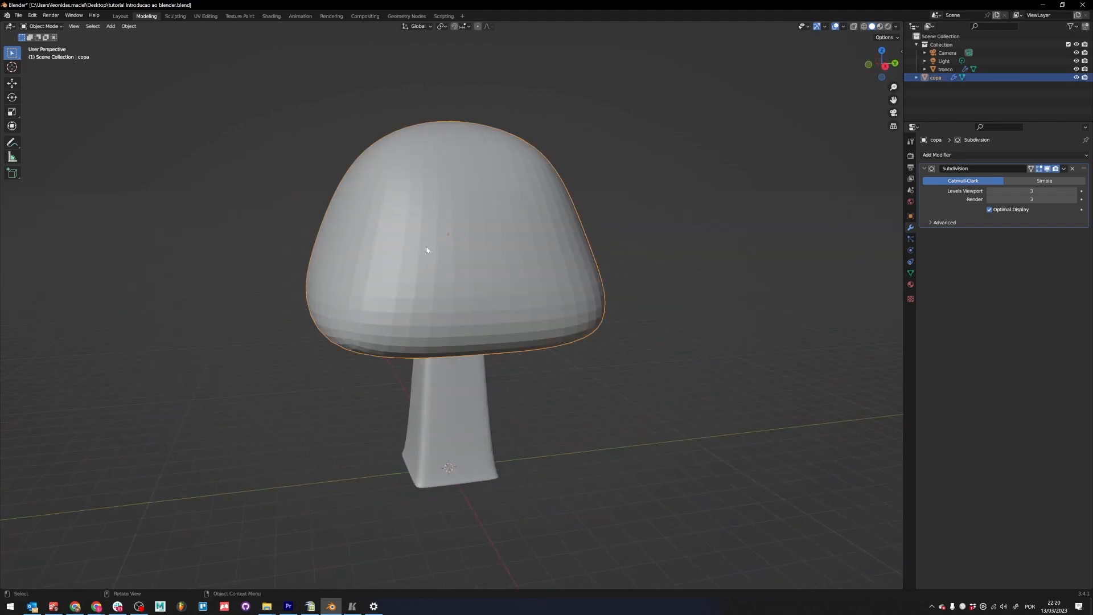
{"action": "middle_click_drag", "start_coordinate": [460, 276], "coordinate": [447, 367]}
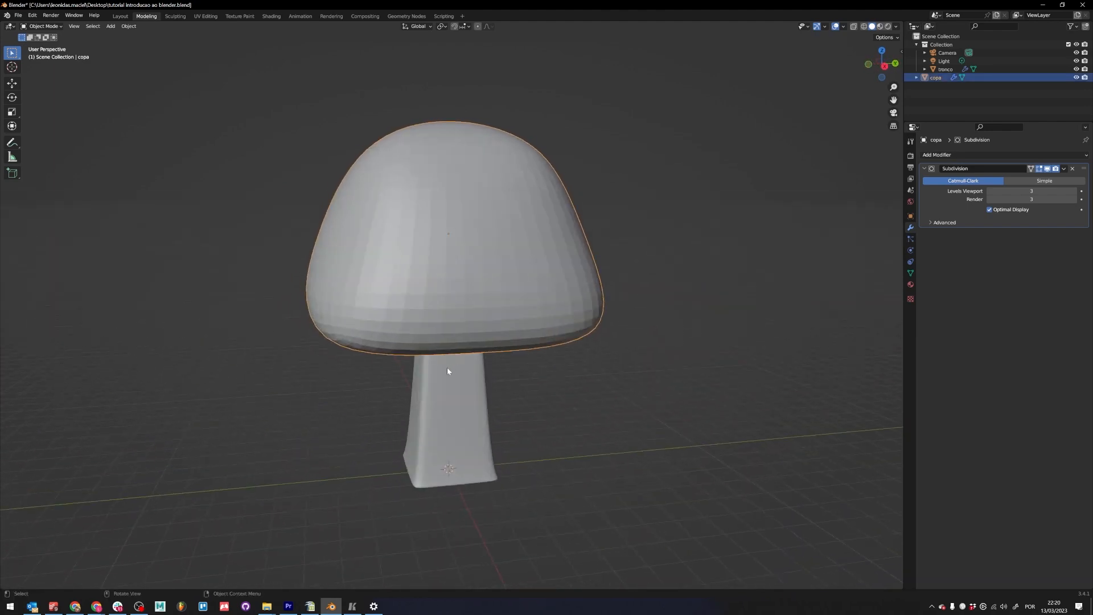
{"action": "left_click", "coordinate": [446, 367], "text": "shift"}
{"action": "left_click", "coordinate": [645, 306]}
{"action": "left_click", "coordinate": [527, 199]}
{"action": "right_click", "coordinate": [528, 199]}
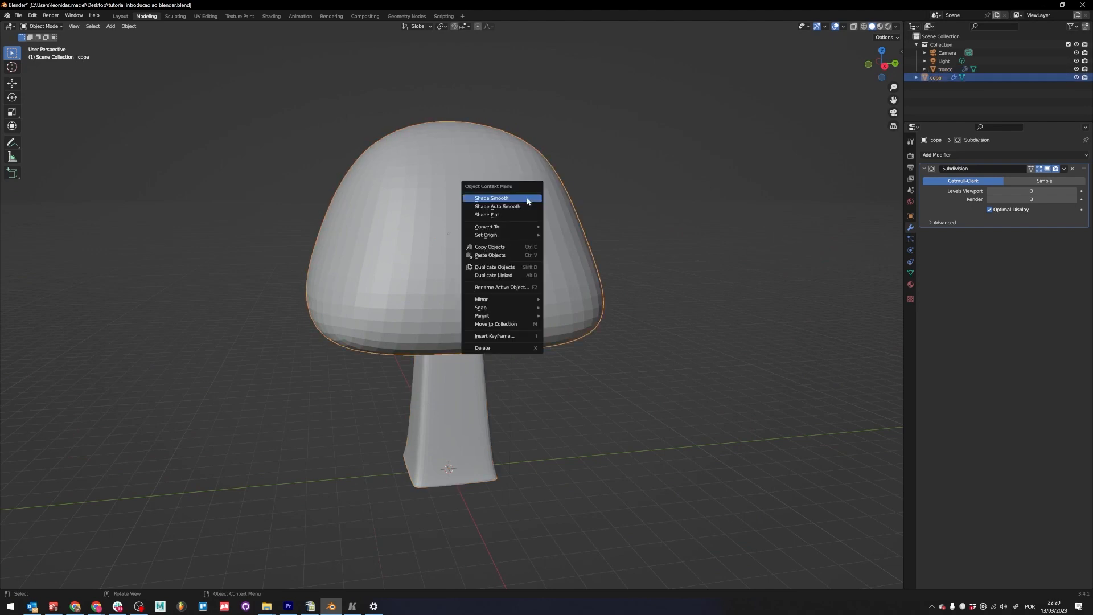
{"action": "left_click", "coordinate": [527, 200]}
{"action": "right_click", "coordinate": [491, 357]}
{"action": "key", "text": "Escape"}
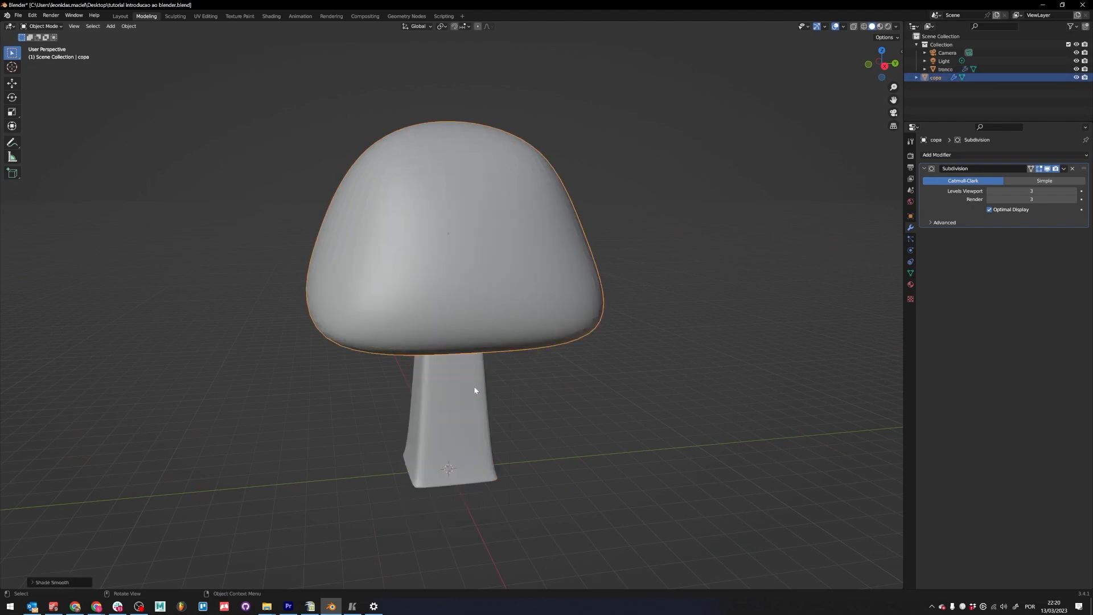
- Apply Shade Smooth to the tronco and save the file with everything deselected
{"action": "left_click", "coordinate": [485, 402]}
{"action": "right_click", "coordinate": [485, 403]}
{"action": "left_click", "coordinate": [464, 397]}
{"action": "key", "text": "alt+a"}
{"action": "middle_click_drag", "start_coordinate": [464, 399], "coordinate": [434, 251]}
{"action": "key", "text": "ctrl+s"}
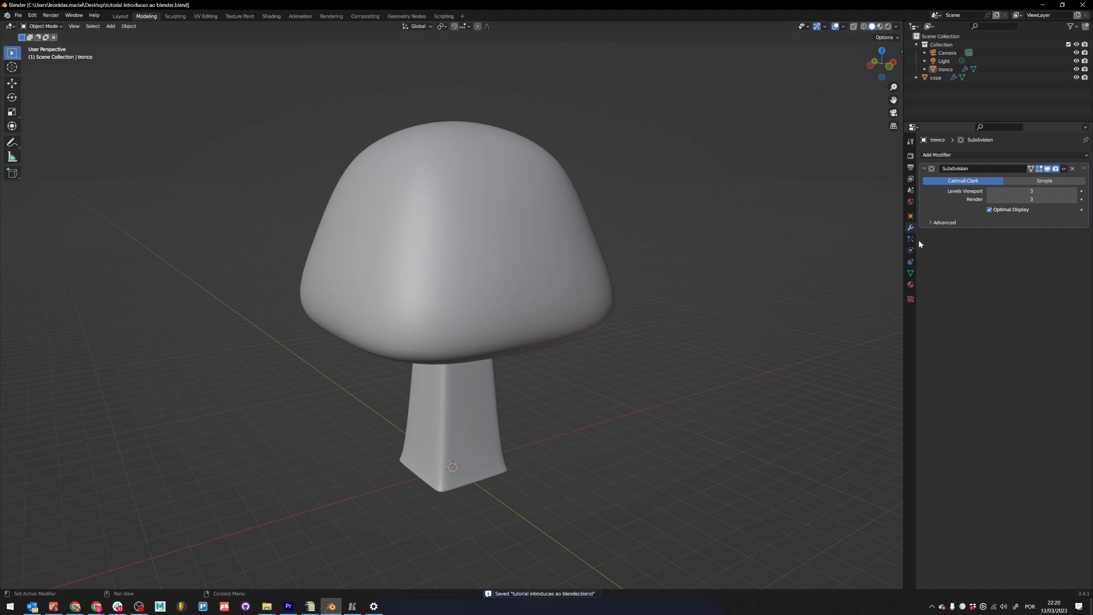
- Switch the viewport to Material Preview and inspect the coloured tree through the camera and from other angles
{"action": "key", "text": "z"}
{"action": "left_click", "coordinate": [658, 310]}
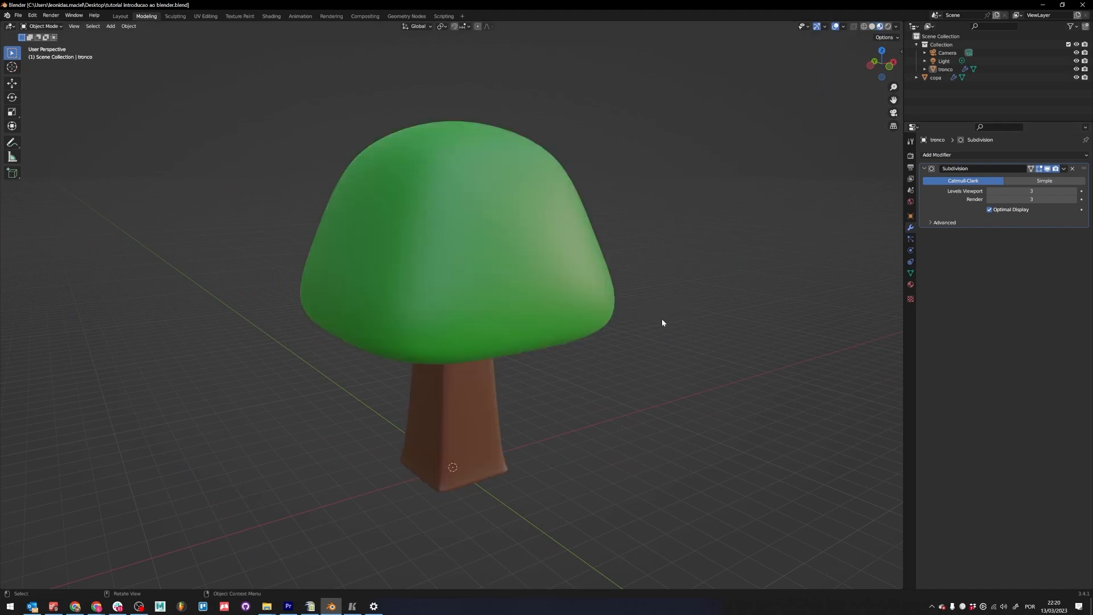
{"action": "mouse_move", "coordinate": [662, 319]}
{"action": "middle_mouse_down"}
{"action": "mouse_move", "coordinate": [670, 322]}
{"action": "mouse_move", "coordinate": [546, 310]}
{"action": "mouse_move", "coordinate": [263, 319]}
{"action": "mouse_move", "coordinate": [391, 313]}
{"action": "mouse_move", "coordinate": [567, 349]}
{"action": "mouse_move", "coordinate": [481, 341]}
{"action": "mouse_move", "coordinate": [661, 345]}
{"action": "middle_mouse_up"}
{"action": "key", "text": "KP_0"}
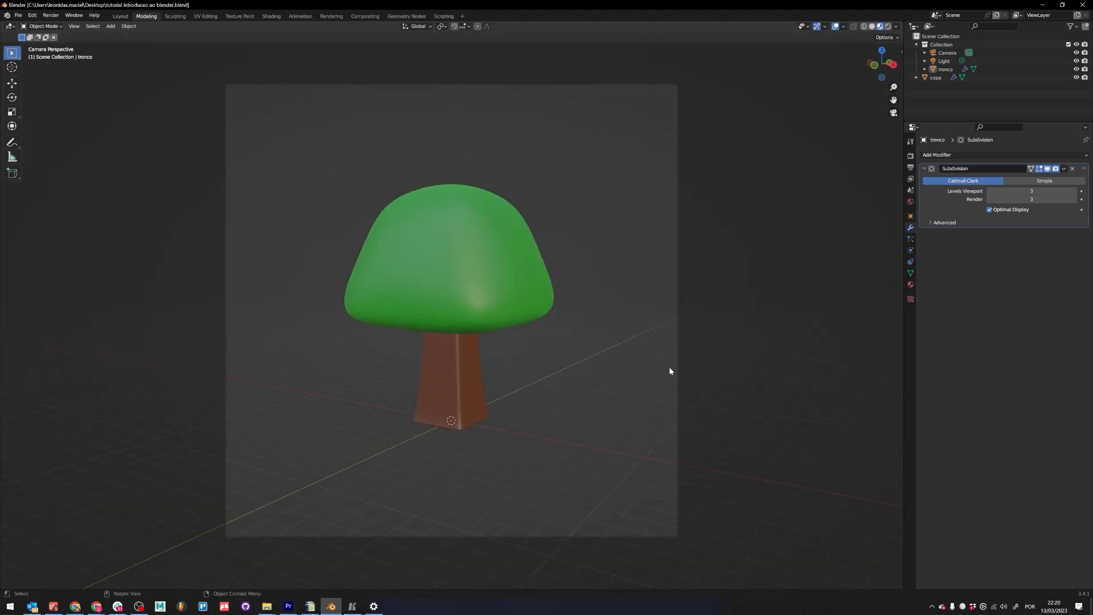
{"action": "middle_click_drag", "start_coordinate": [498, 375], "coordinate": [482, 421]}
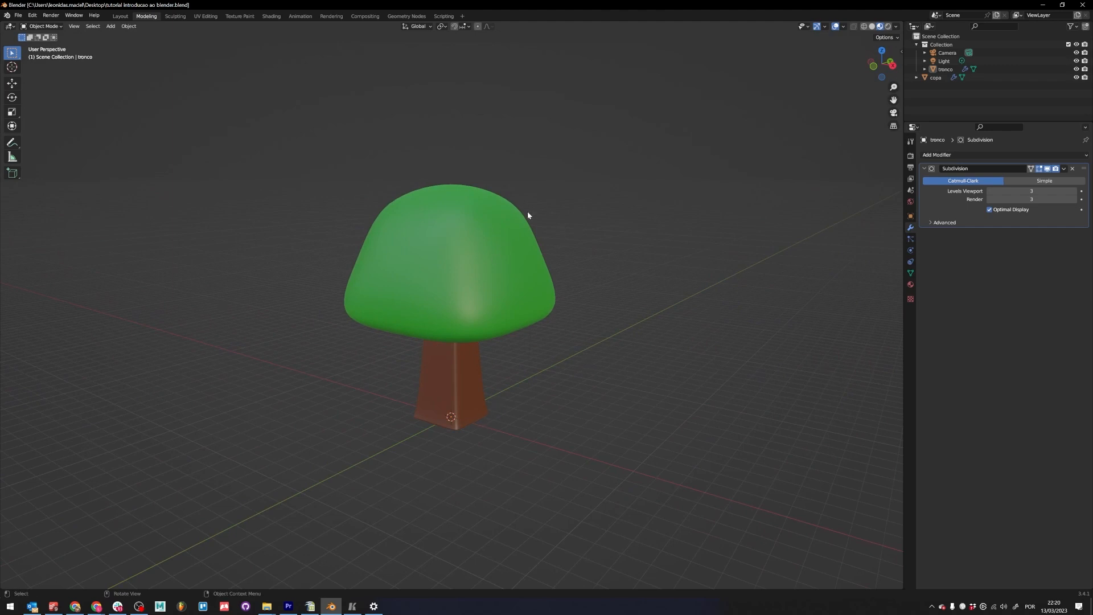
{"action": "middle_click_drag", "start_coordinate": [396, 365], "coordinate": [439, 358]}
- Switch to the Sculpting workspace and look over the available brushes and the Draw brush's settings
{"action": "key", "text": "super+space"}
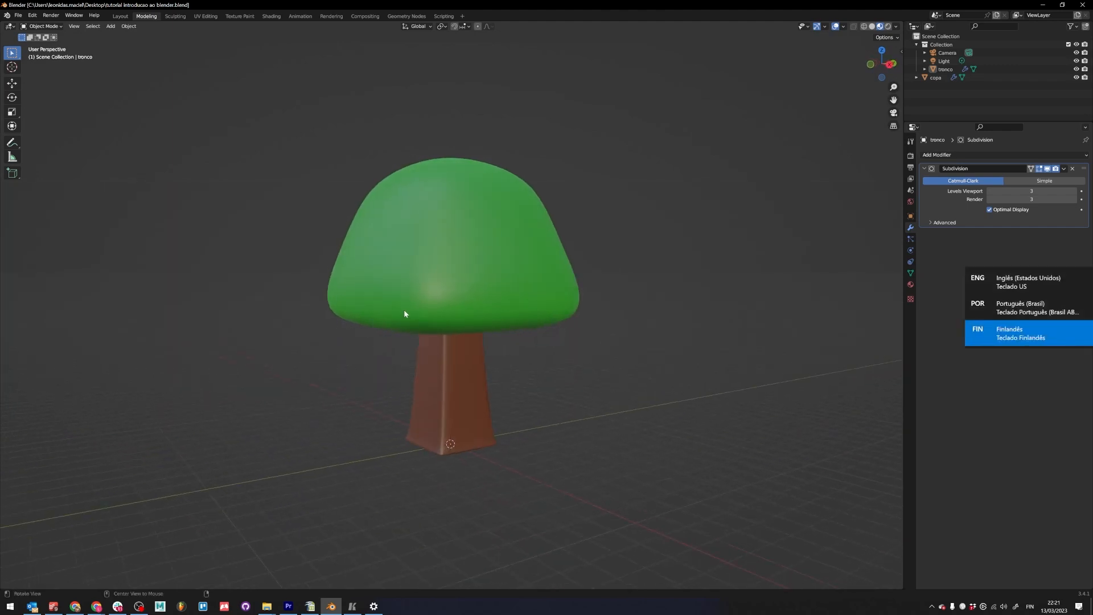
{"action": "left_click", "coordinate": [175, 16]}
{"action": "scroll", "coordinate": [444, 365], "scroll_direction": "down", "scroll_amount": 5}
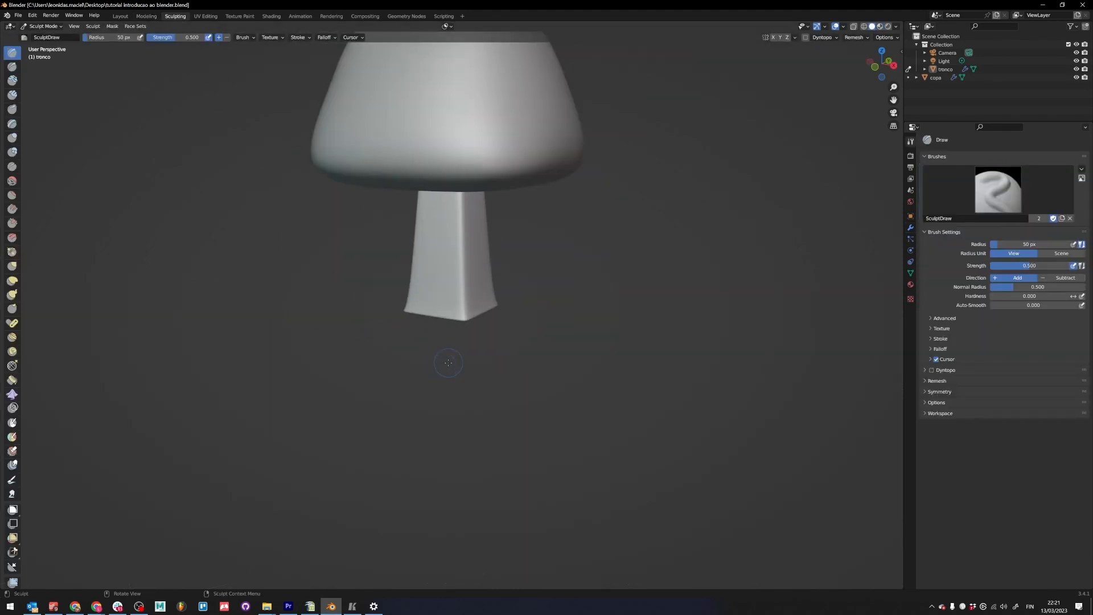
{"action": "middle_click_drag", "start_coordinate": [448, 363], "coordinate": [478, 501], "text": "shift"}
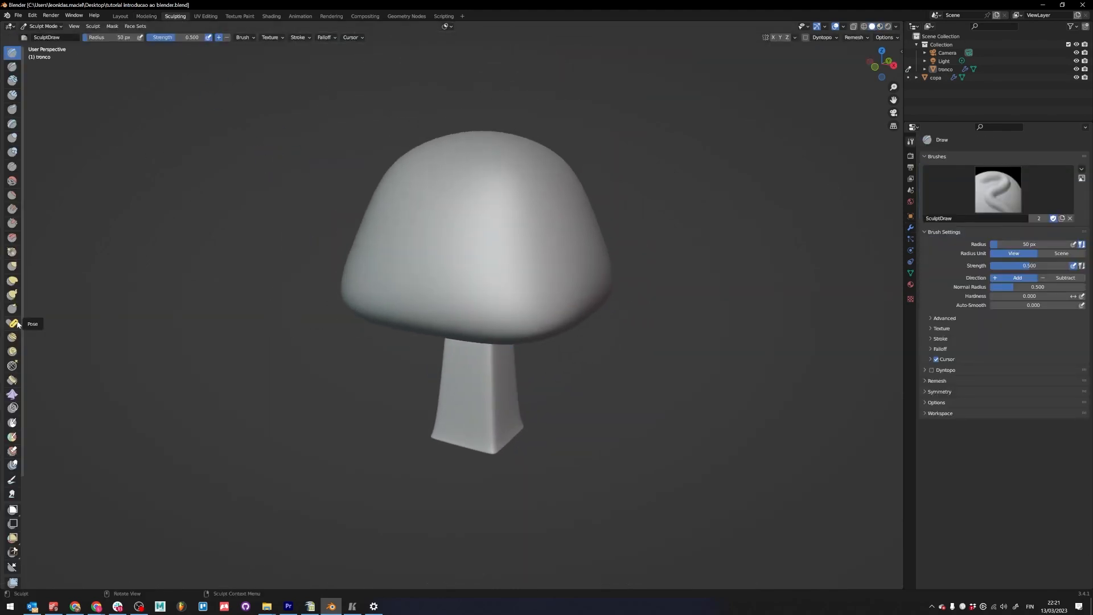
{"action": "scroll", "coordinate": [17, 324], "scroll_direction": "down", "scroll_amount": 5}
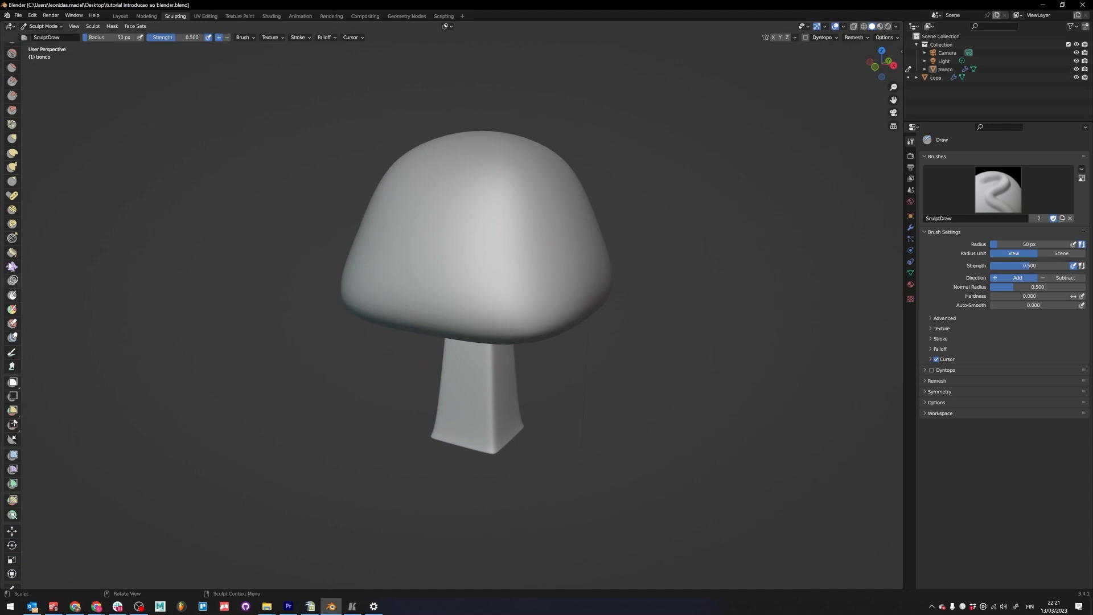
{"action": "scroll", "coordinate": [14, 213], "scroll_direction": "up", "scroll_amount": 5}
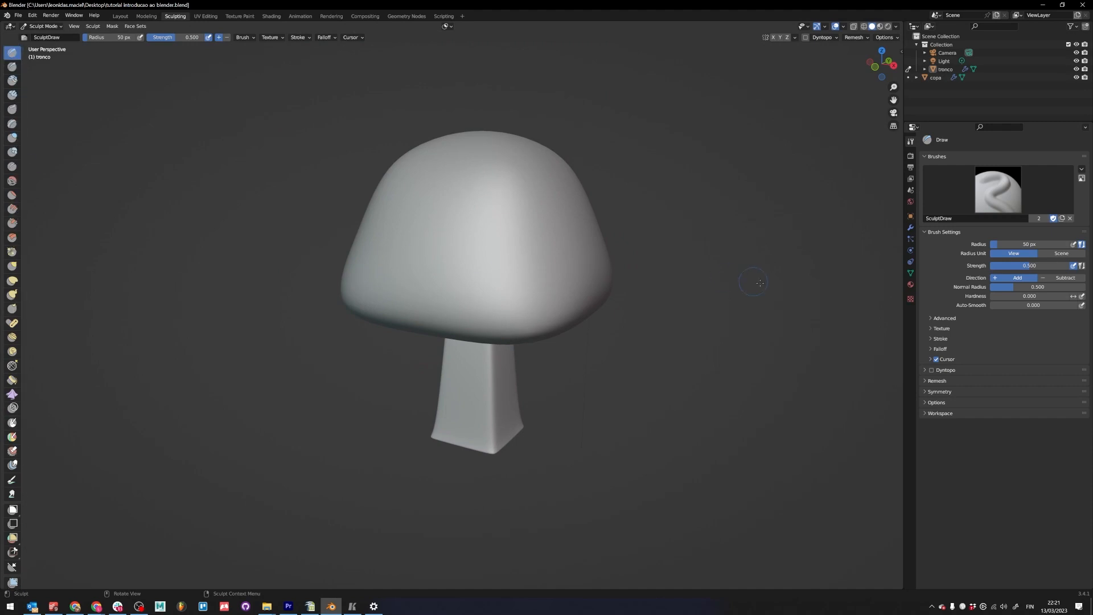
{"action": "key", "text": "n"}
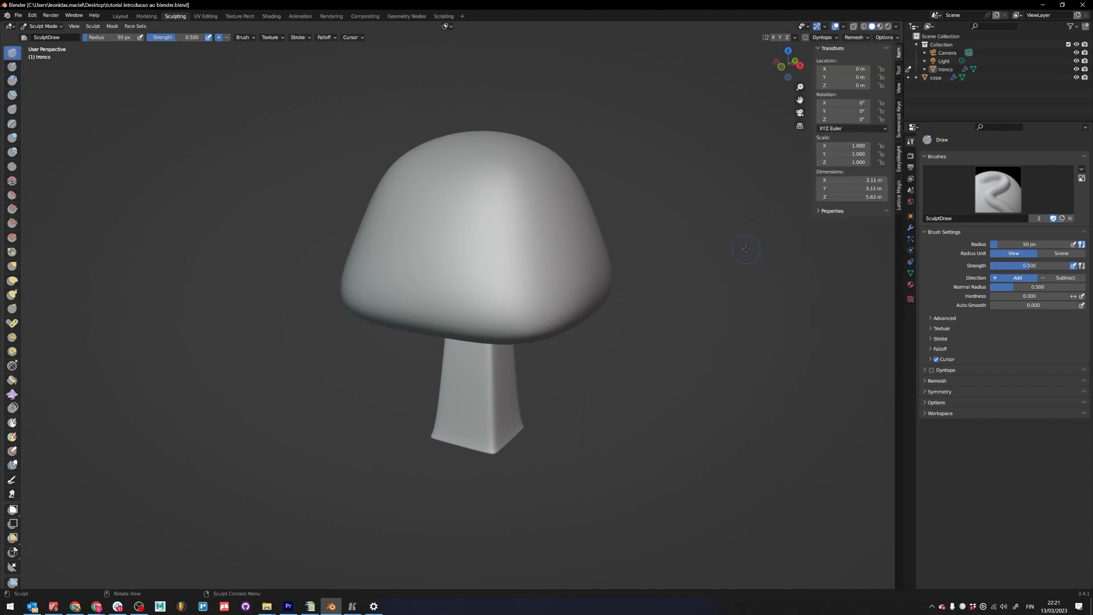
{"action": "left_click", "coordinate": [899, 71]}
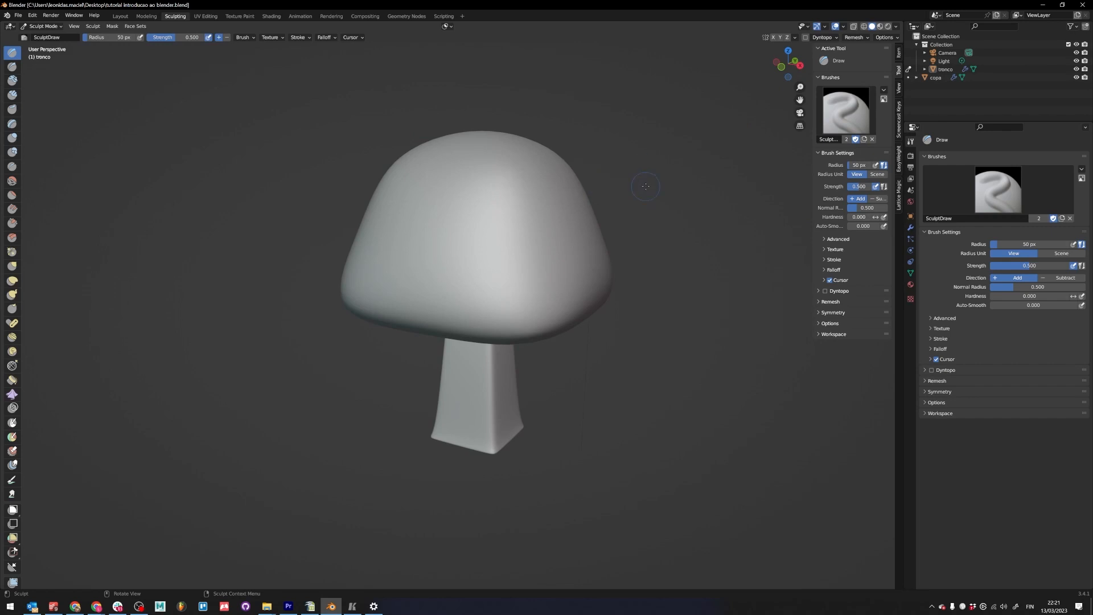
{"action": "key", "text": "n"}
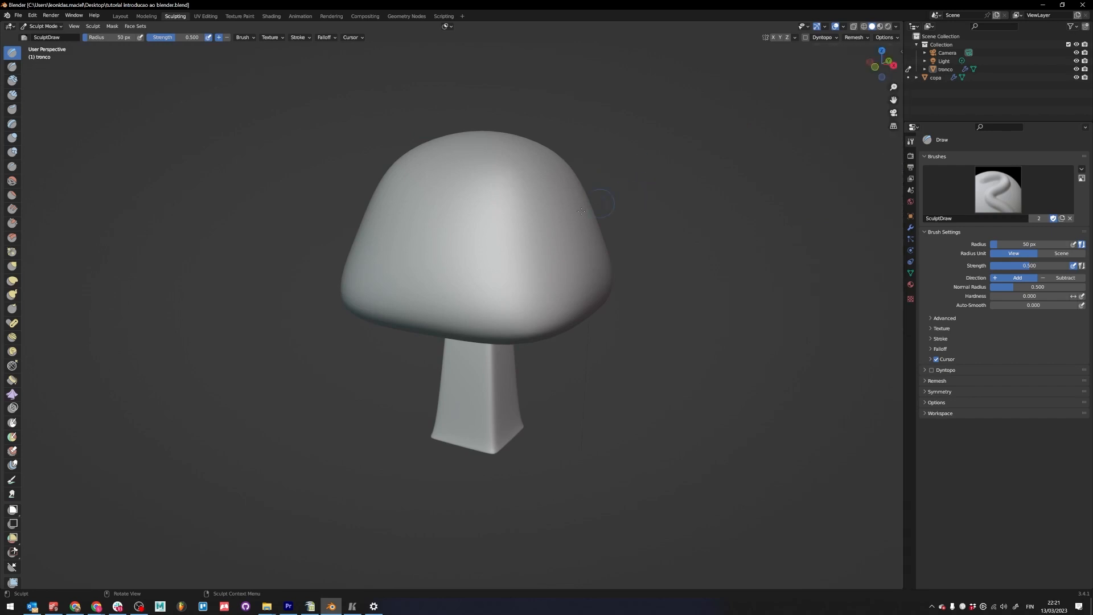
- Choose the Grab brush with the brush names displayed, and switch Sculpt Mode from the tronco to the copa
{"action": "left_click", "coordinate": [12, 266]}
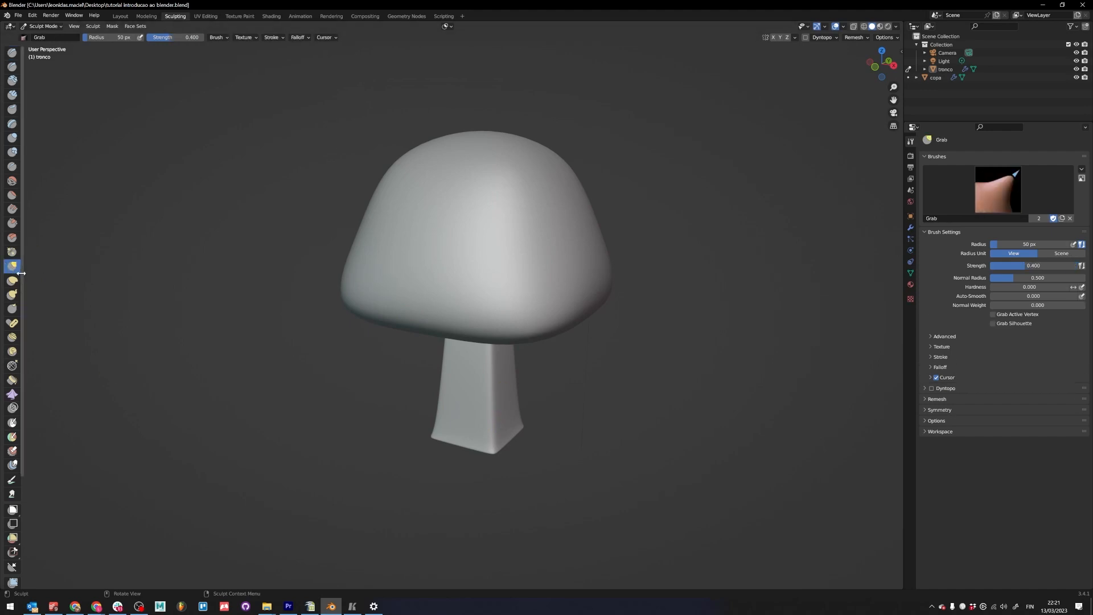
{"action": "left_click_drag", "start_coordinate": [22, 272], "coordinate": [80, 277]}
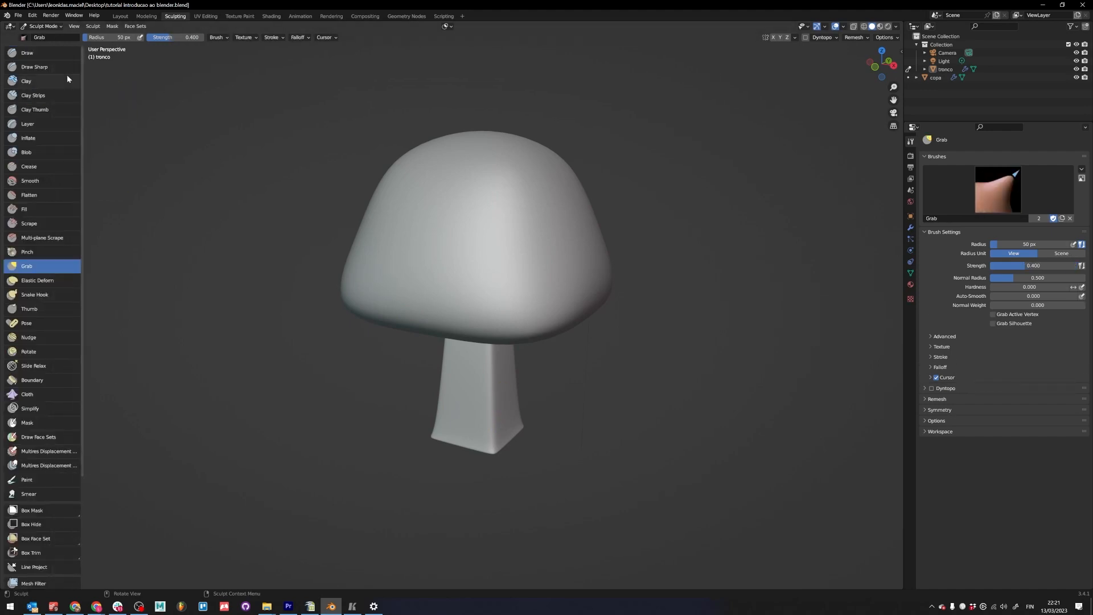
{"action": "middle_click_drag", "start_coordinate": [360, 360], "coordinate": [663, 336]}
{"action": "key", "text": "ctrl+Tab"}
{"action": "left_click", "coordinate": [439, 239]}
{"action": "key", "text": "ctrl+Tab"}
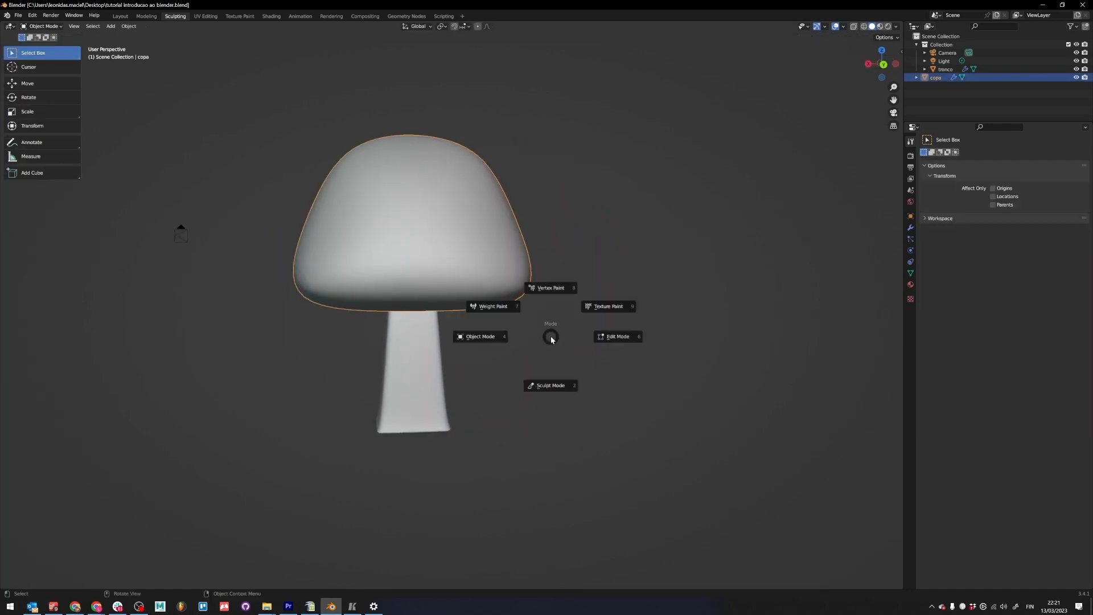
{"action": "left_click", "coordinate": [550, 386]}
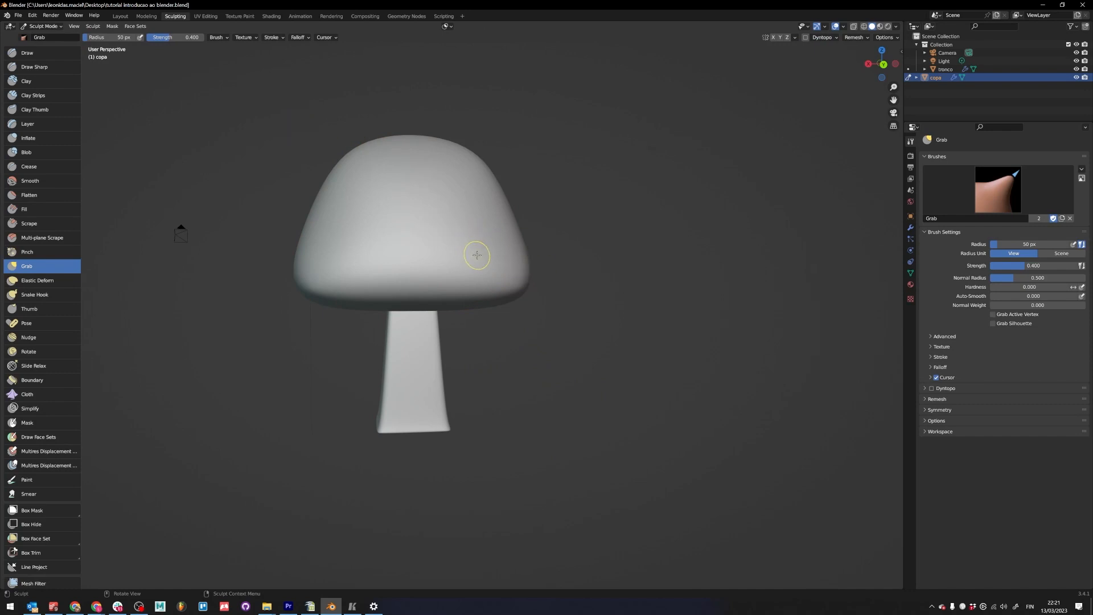
- Set the Grab brush radius to 342 px and try pulling the side of the crown
{"action": "key", "text": "f"}
{"action": "left_click", "coordinate": [559, 271]}
{"action": "mouse_move", "coordinate": [504, 264]}
{"action": "left_mouse_down"}
{"action": "mouse_move", "coordinate": [577, 68]}
{"action": "mouse_move", "coordinate": [498, 319]}
{"action": "left_mouse_up"}
{"action": "mouse_move", "coordinate": [507, 187]}
{"action": "left_mouse_down"}
{"action": "mouse_move", "coordinate": [537, 138]}
{"action": "mouse_move", "coordinate": [546, 220]}
{"action": "mouse_move", "coordinate": [612, 196]}
{"action": "mouse_move", "coordinate": [501, 191]}
{"action": "left_mouse_up"}
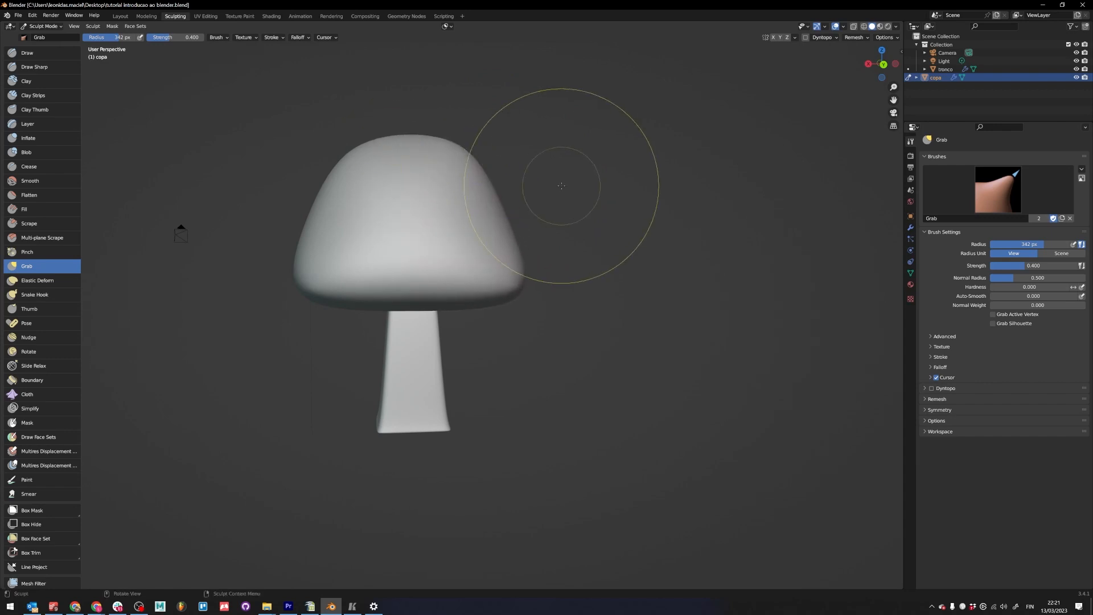
- Undo the Grab strokes on the copa and return it to Object Mode
{"action": "key", "text": "ctrl+z"}
{"action": "key", "text": "ctrl+Tab"}
{"action": "left_click", "coordinate": [402, 262]}
{"action": "key", "text": "ctrl+z"}
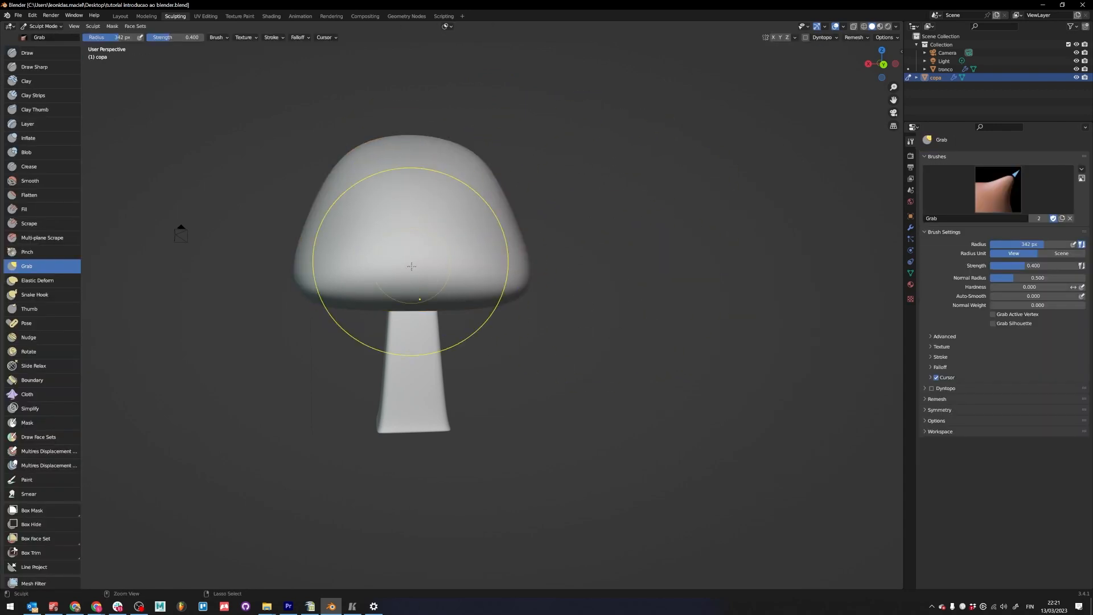
{"action": "key", "text": "ctrl+z"}
{"action": "key", "text": "ctrl+z"}
{"action": "left_click", "coordinate": [452, 234]}
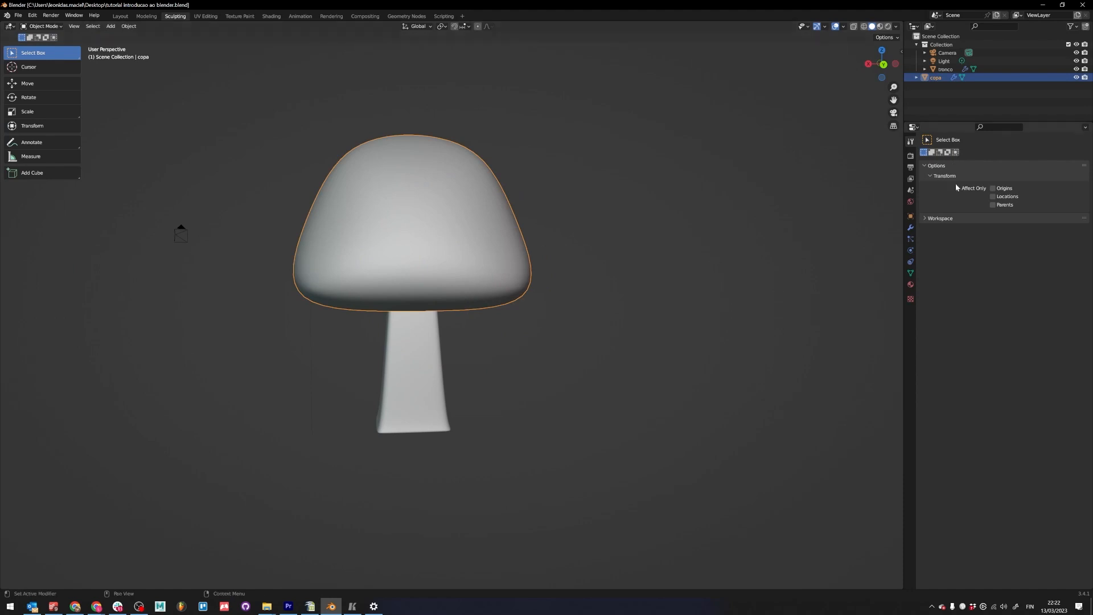
- Apply the copa's Subdivision modifier to turn its smoothed shape into real geometry
{"action": "left_click", "coordinate": [911, 228]}
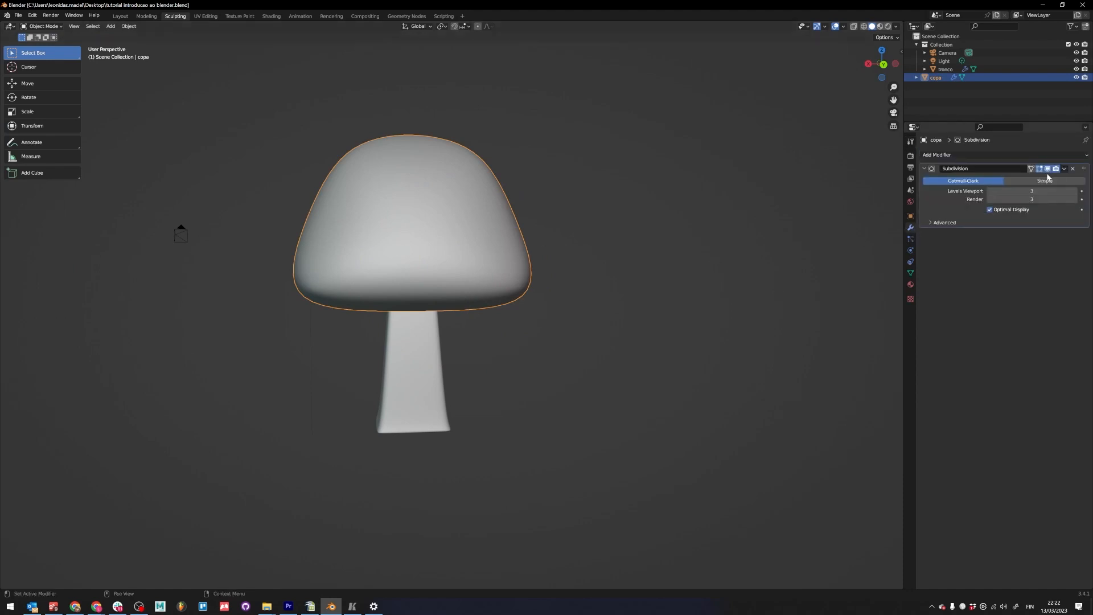
{"action": "left_click", "coordinate": [1065, 169]}
{"action": "left_click", "coordinate": [1028, 179]}
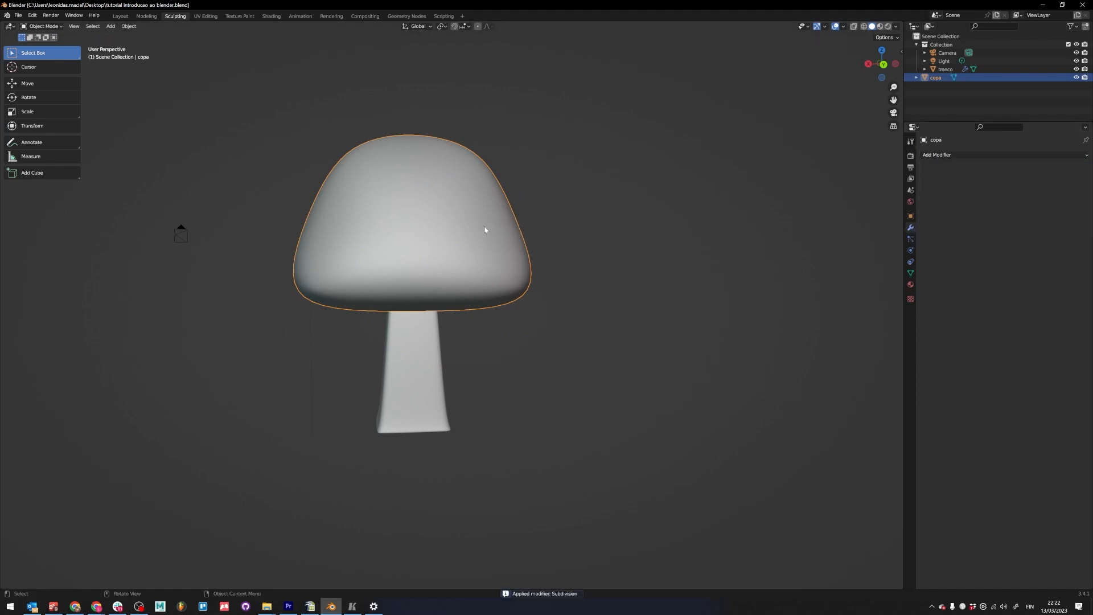
- Try to move a patch of vertices on the side of the copa's dense mesh in Edit Mode
{"action": "key", "text": "Tab"}
{"action": "left_click_drag", "start_coordinate": [517, 201], "coordinate": [496, 226]}
{"action": "key", "text": "e"}
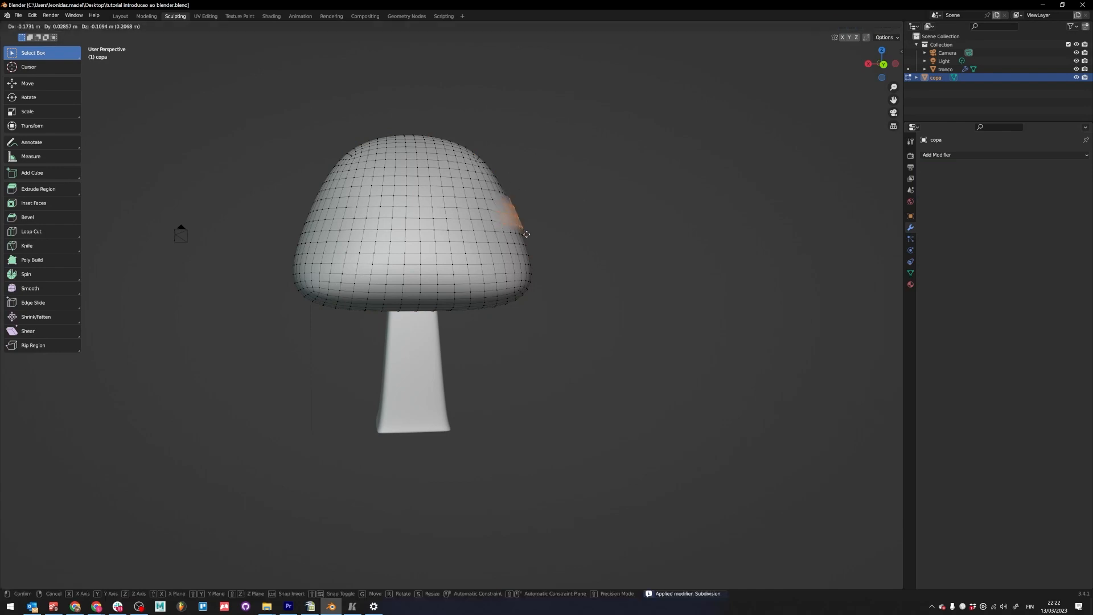
{"action": "right_click", "coordinate": [567, 191]}
{"action": "key", "text": "Tab"}
- Put the copa back in Sculpt Mode, test one large Grab stroke on it and undo the stroke
{"action": "key", "text": "ctrl+Tab"}
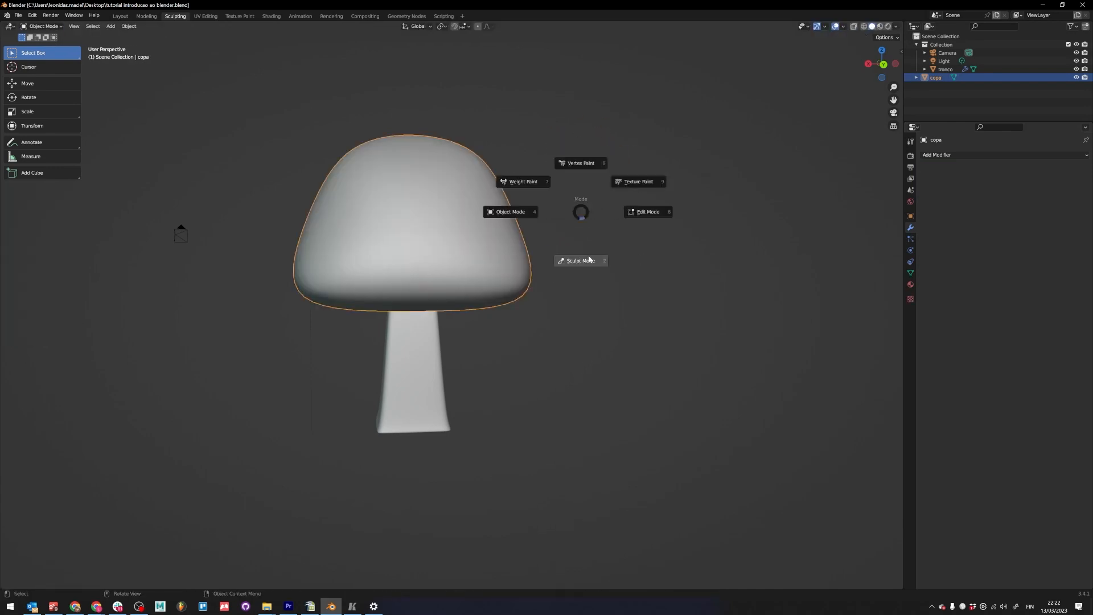
{"action": "left_click", "coordinate": [580, 257]}
{"action": "mouse_move", "coordinate": [481, 244]}
{"action": "left_mouse_down"}
{"action": "mouse_move", "coordinate": [544, 281]}
{"action": "mouse_move", "coordinate": [486, 106]}
{"action": "left_mouse_up"}
{"action": "key", "text": "ctrl+z"}
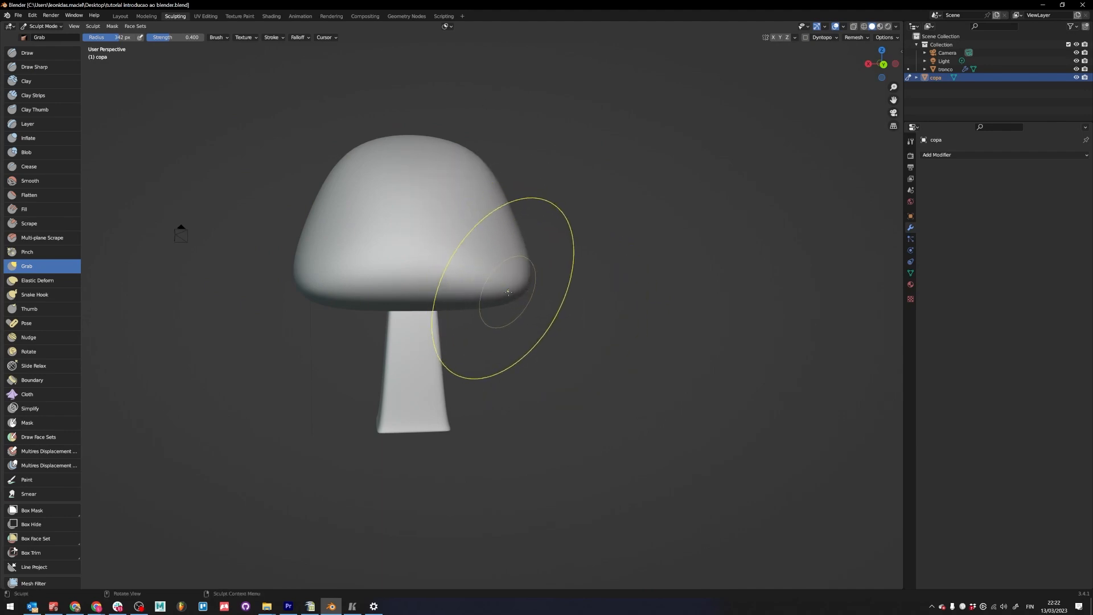
- Reshape the copa's silhouette with several Grab strokes along its lower rim, sides and rounded top
{"action": "mouse_move", "coordinate": [514, 290]}
{"action": "left_mouse_down"}
{"action": "mouse_move", "coordinate": [507, 306]}
{"action": "mouse_move", "coordinate": [519, 308]}
{"action": "left_mouse_up"}
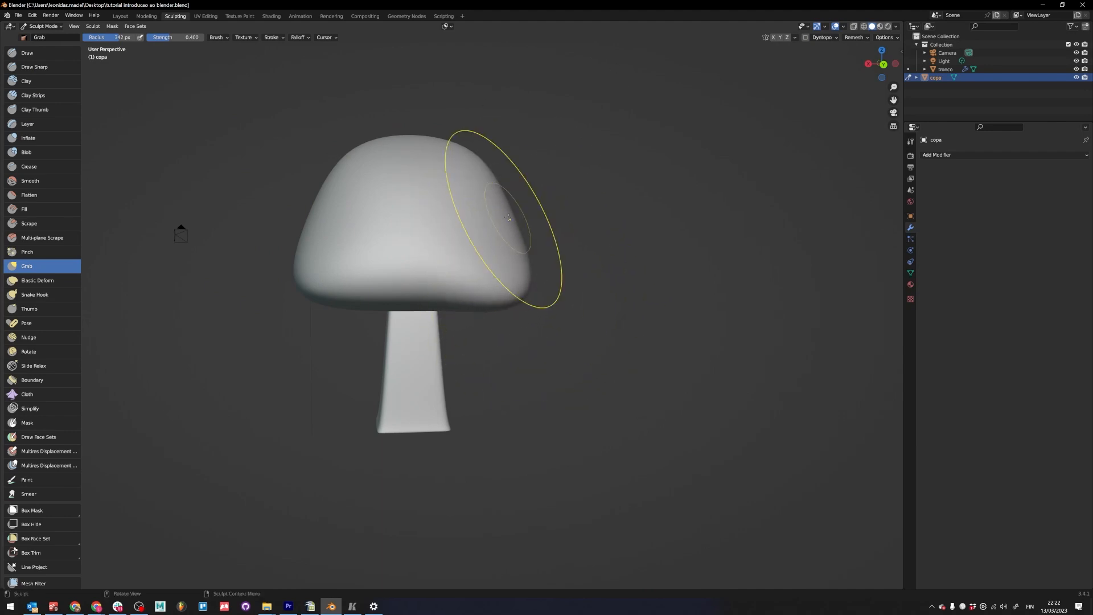
{"action": "mouse_move", "coordinate": [494, 211]}
{"action": "left_mouse_down"}
{"action": "mouse_move", "coordinate": [502, 206]}
{"action": "mouse_move", "coordinate": [485, 202]}
{"action": "left_mouse_up"}
{"action": "left_click_drag", "start_coordinate": [467, 172], "coordinate": [478, 147]}
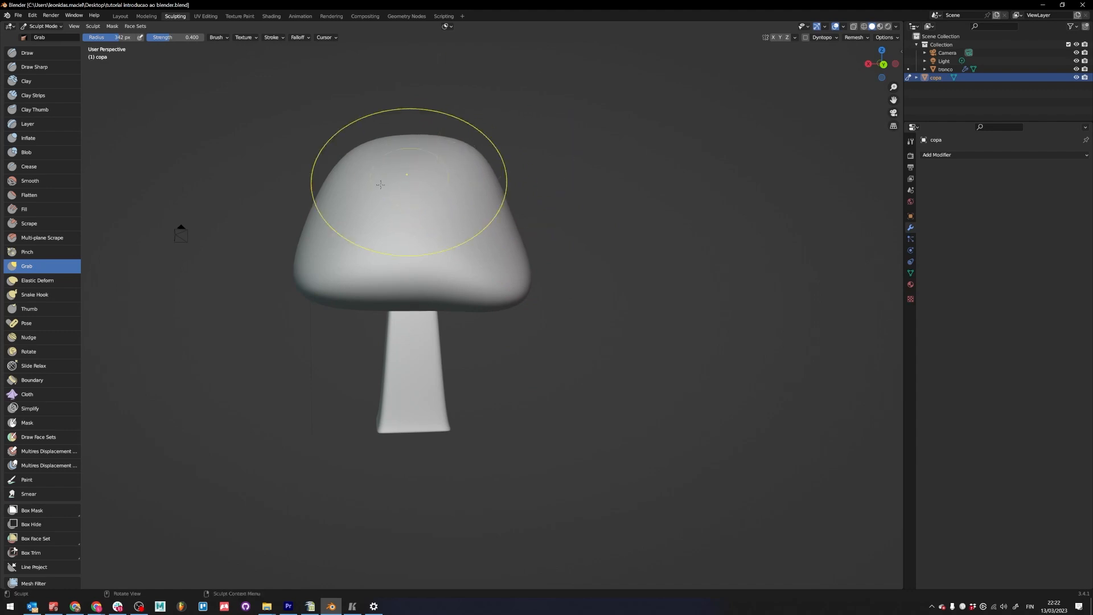
{"action": "left_click_drag", "start_coordinate": [340, 194], "coordinate": [361, 192]}
{"action": "left_click_drag", "start_coordinate": [361, 192], "coordinate": [351, 192]}
{"action": "left_click_drag", "start_coordinate": [343, 225], "coordinate": [329, 243]}
{"action": "left_click_drag", "start_coordinate": [323, 285], "coordinate": [416, 304]}
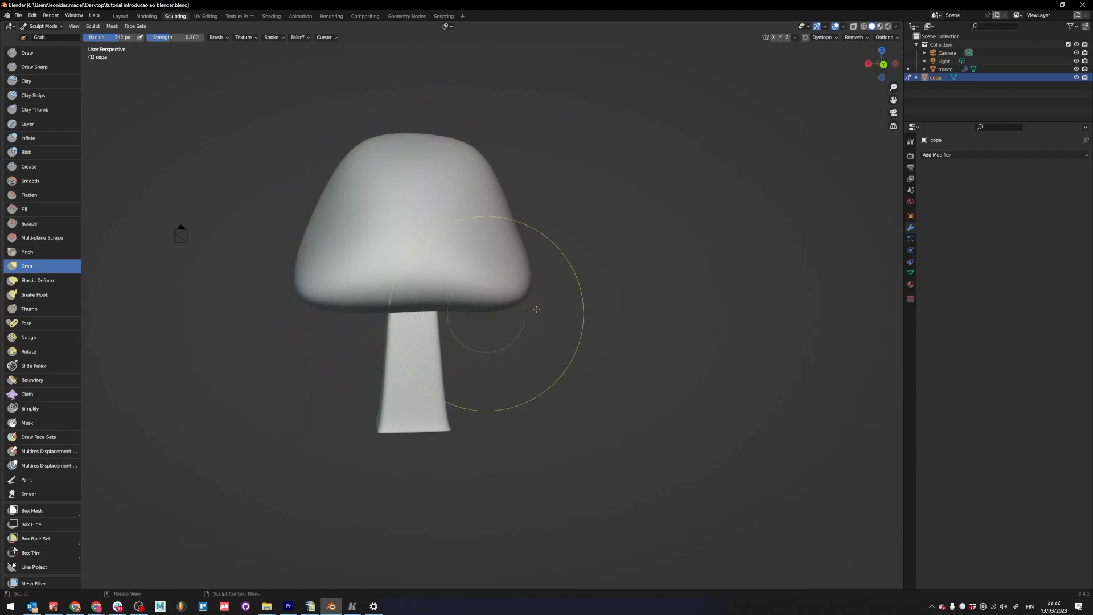
- Continue shaping the copa with Grab strokes from other viewing angles, pulling its upper slopes and lower corners into uneven curves
{"action": "mouse_move", "coordinate": [501, 367]}
{"action": "middle_mouse_down"}
{"action": "mouse_move", "coordinate": [659, 254]}
{"action": "mouse_move", "coordinate": [463, 292]}
{"action": "middle_mouse_up"}
{"action": "left_click_drag", "start_coordinate": [528, 285], "coordinate": [548, 291]}
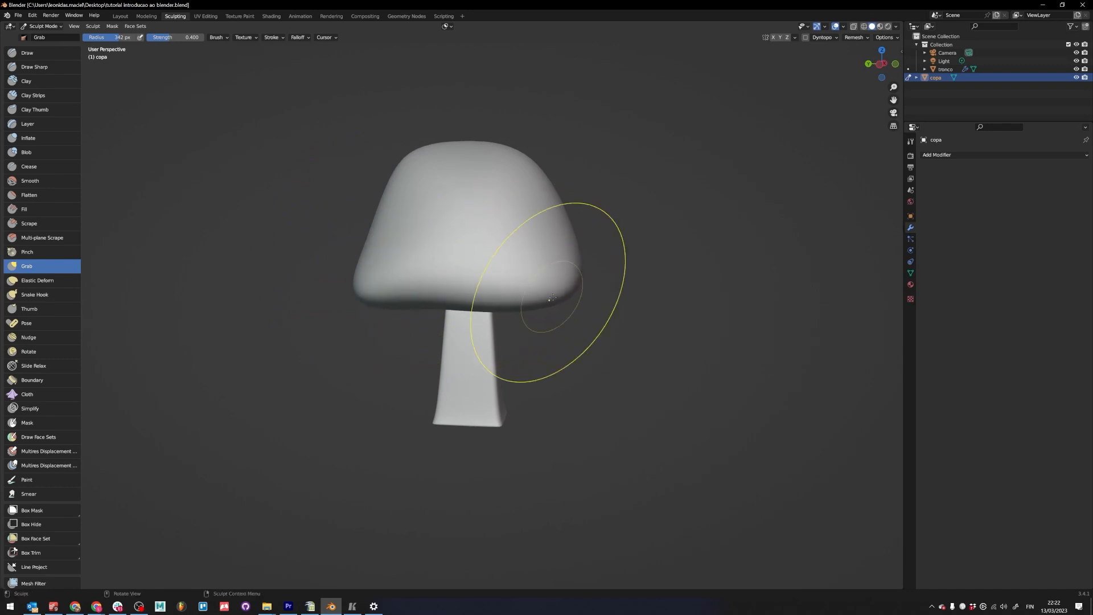
{"action": "left_click_drag", "start_coordinate": [541, 242], "coordinate": [549, 207]}
{"action": "left_click_drag", "start_coordinate": [549, 205], "coordinate": [541, 207]}
{"action": "left_click_drag", "start_coordinate": [541, 206], "coordinate": [549, 200]}
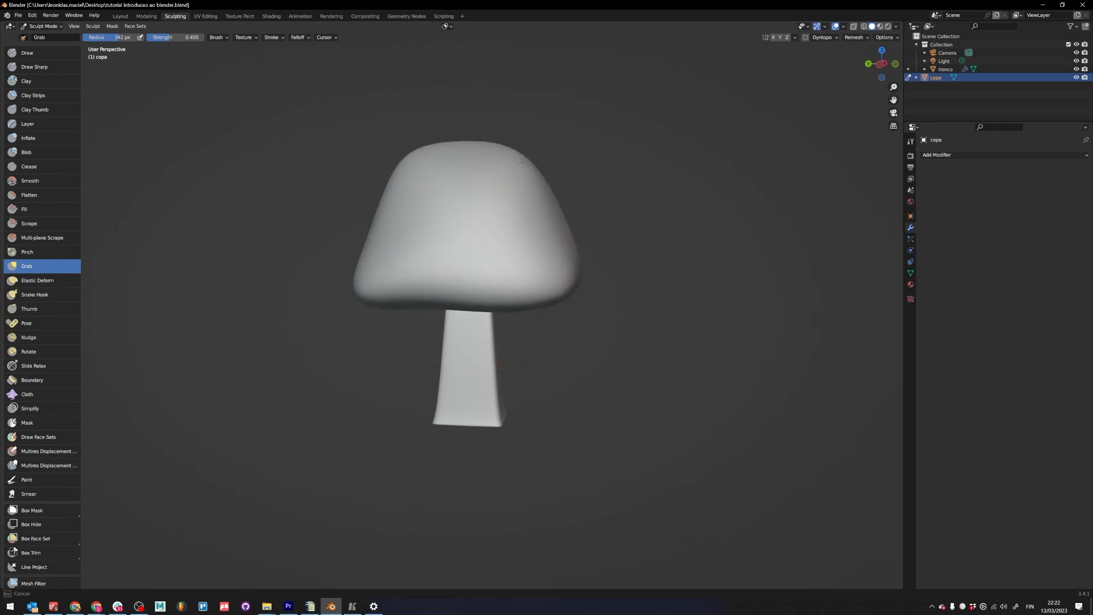
{"action": "mouse_move", "coordinate": [549, 201]}
{"action": "middle_mouse_down"}
{"action": "mouse_move", "coordinate": [488, 252]}
{"action": "mouse_move", "coordinate": [508, 252]}
{"action": "middle_mouse_up"}
{"action": "left_click_drag", "start_coordinate": [508, 252], "coordinate": [511, 253]}
{"action": "left_click_drag", "start_coordinate": [571, 275], "coordinate": [583, 280]}
{"action": "left_click_drag", "start_coordinate": [588, 279], "coordinate": [598, 275]}
{"action": "middle_click_drag", "start_coordinate": [633, 237], "coordinate": [622, 239]}
{"action": "left_click_drag", "start_coordinate": [607, 210], "coordinate": [590, 221]}
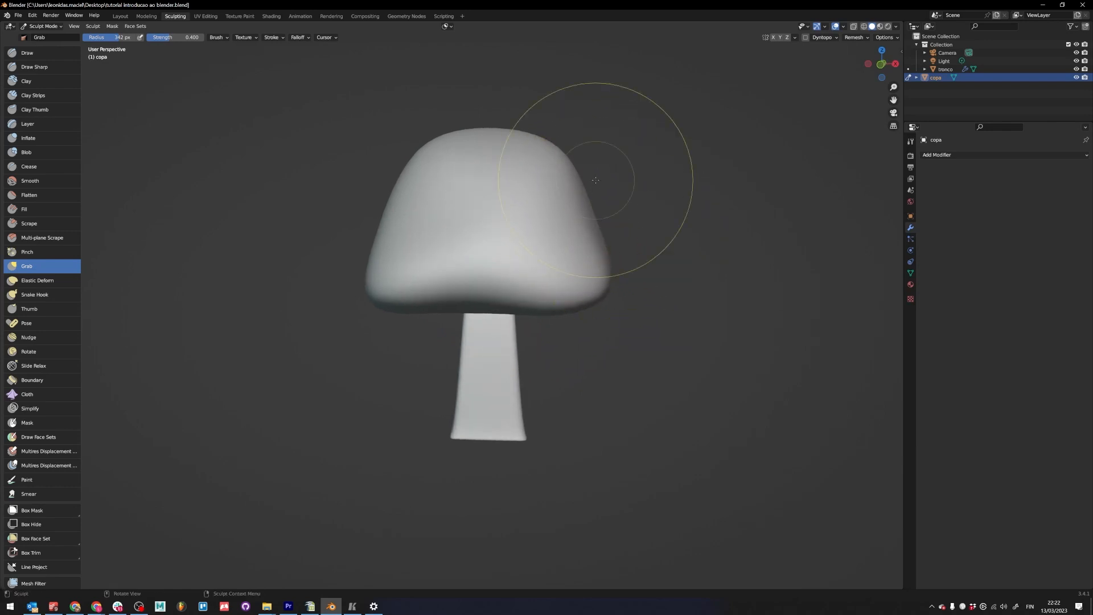
{"action": "middle_click_drag", "start_coordinate": [556, 134], "coordinate": [359, 171]}
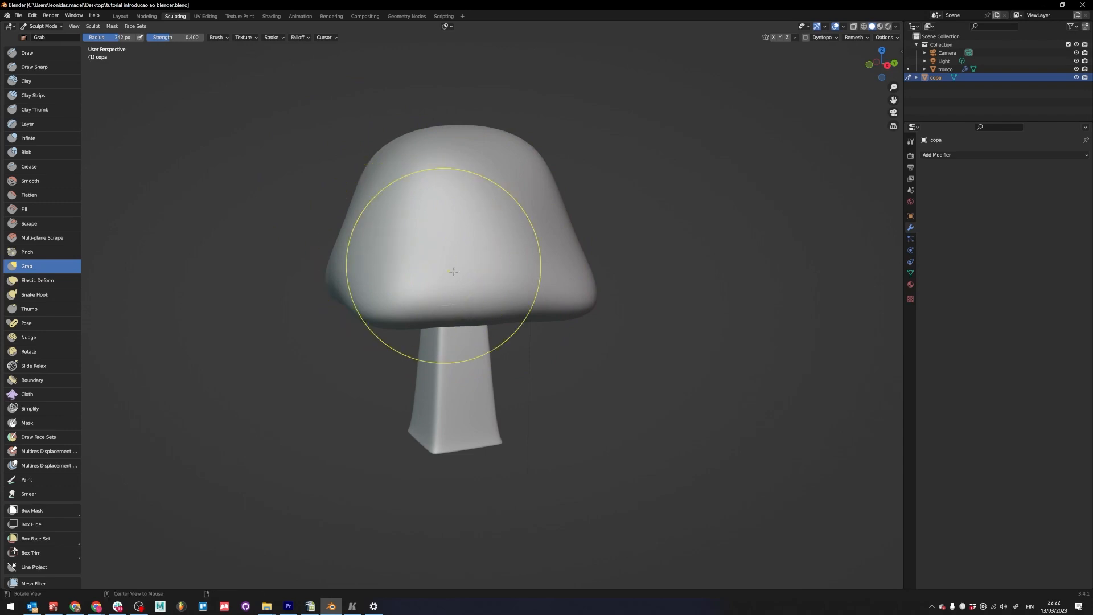
{"action": "mouse_move", "coordinate": [447, 244]}
{"action": "middle_mouse_down"}
{"action": "mouse_move", "coordinate": [504, 261]}
{"action": "mouse_move", "coordinate": [517, 221]}
{"action": "middle_mouse_up"}
{"action": "mouse_move", "coordinate": [517, 221]}
{"action": "left_mouse_down", "text": "alt"}
{"action": "mouse_move", "coordinate": [465, 224]}
{"action": "mouse_move", "coordinate": [391, 378]}
{"action": "mouse_move", "coordinate": [501, 354]}
{"action": "mouse_move", "coordinate": [515, 366]}
{"action": "left_mouse_up", "text": "alt"}
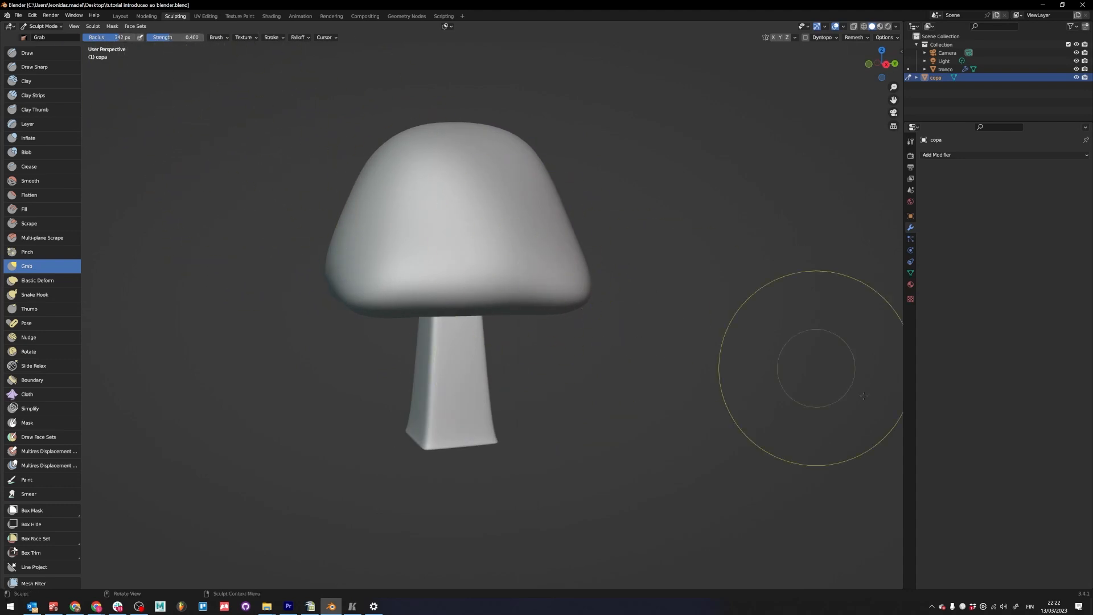
{"action": "middle_click_drag", "start_coordinate": [518, 391], "coordinate": [596, 355]}
{"action": "key", "text": "f"}
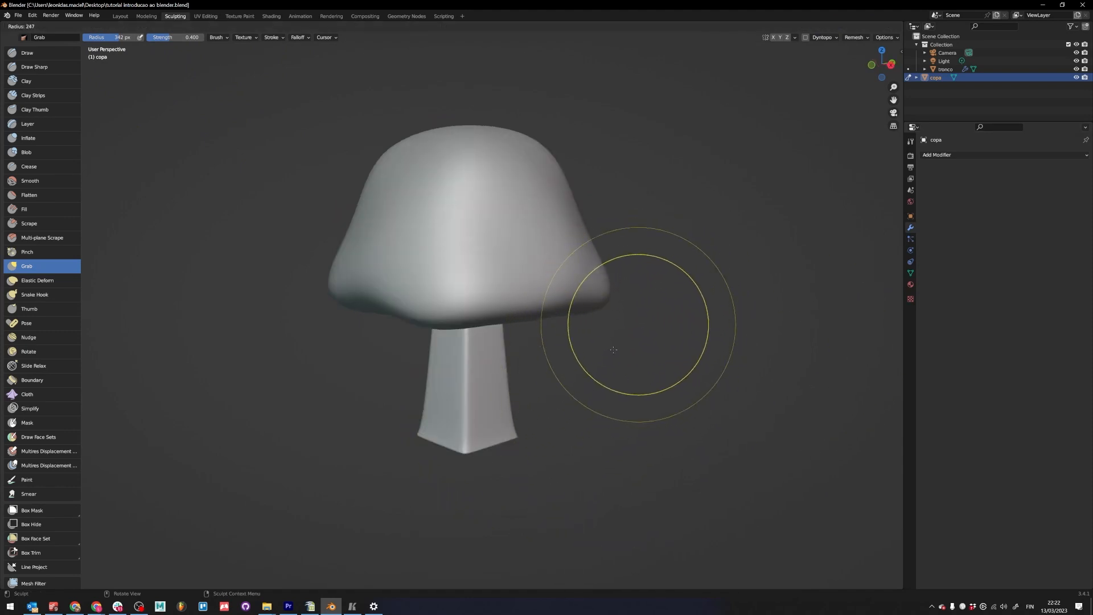
{"action": "right_click", "coordinate": [615, 346]}
{"action": "mouse_move", "coordinate": [551, 344]}
{"action": "middle_mouse_down"}
{"action": "mouse_move", "coordinate": [453, 328]}
{"action": "mouse_move", "coordinate": [562, 350]}
{"action": "middle_mouse_up"}
- Return to Object Mode, select the tronco and apply its Subdivision modifier
{"action": "key", "text": "ctrl+Tab"}
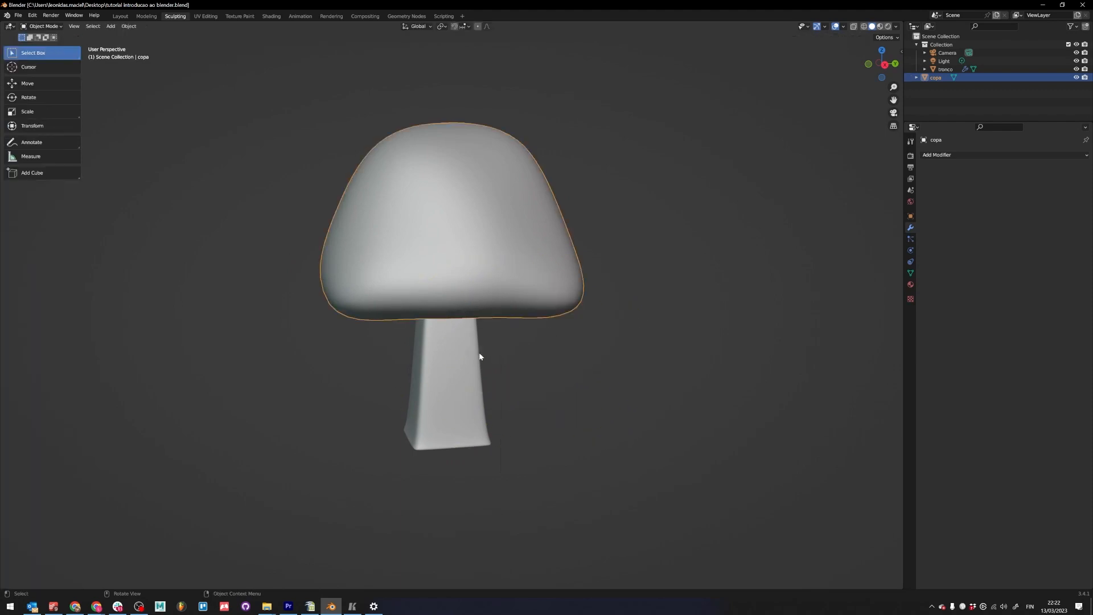
{"action": "left_click", "coordinate": [471, 372]}
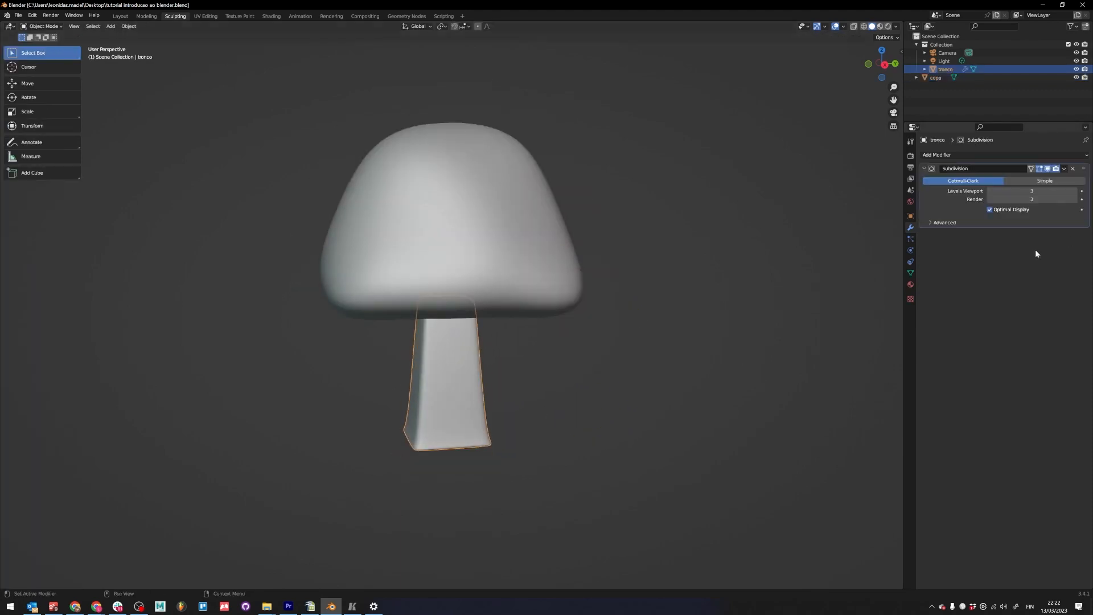
{"action": "left_click", "coordinate": [1064, 169]}
{"action": "left_click", "coordinate": [1049, 182]}
- Show the tronco's dense mesh in Edit Mode and switch the object to Sculpt Mode
{"action": "key", "text": "ctrl+Tab"}
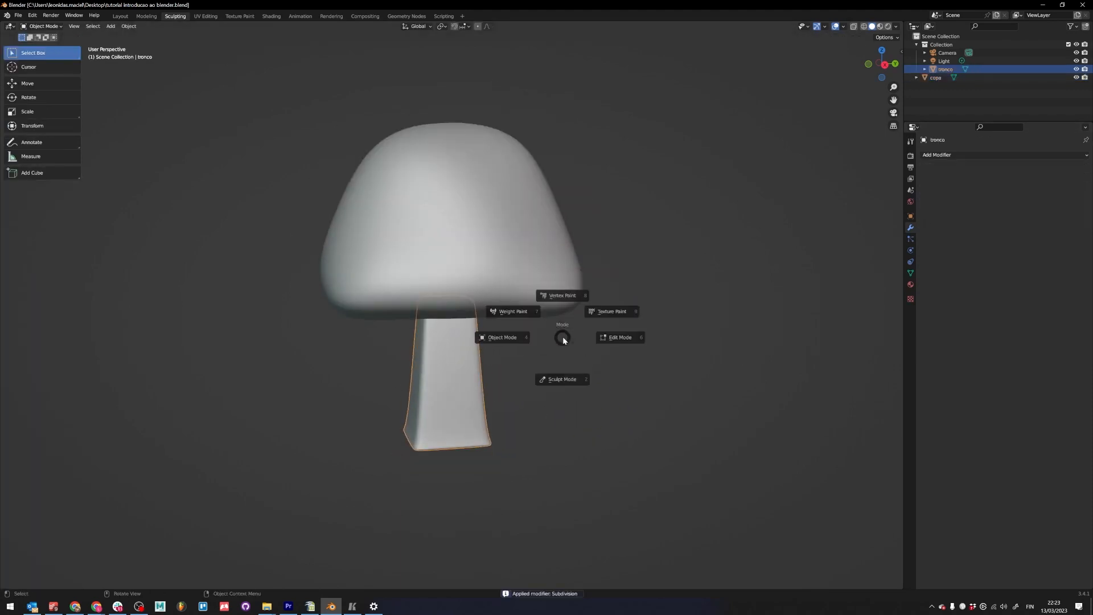
{"action": "left_click", "coordinate": [589, 336]}
{"action": "key", "text": "ctrl+Tab"}
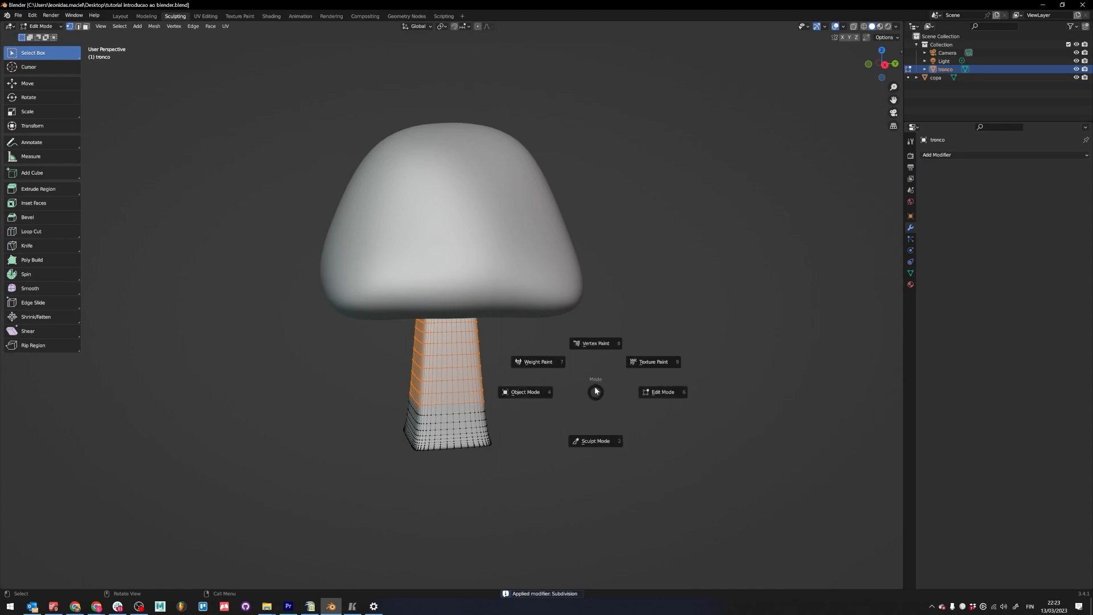
{"action": "left_click", "coordinate": [585, 471]}
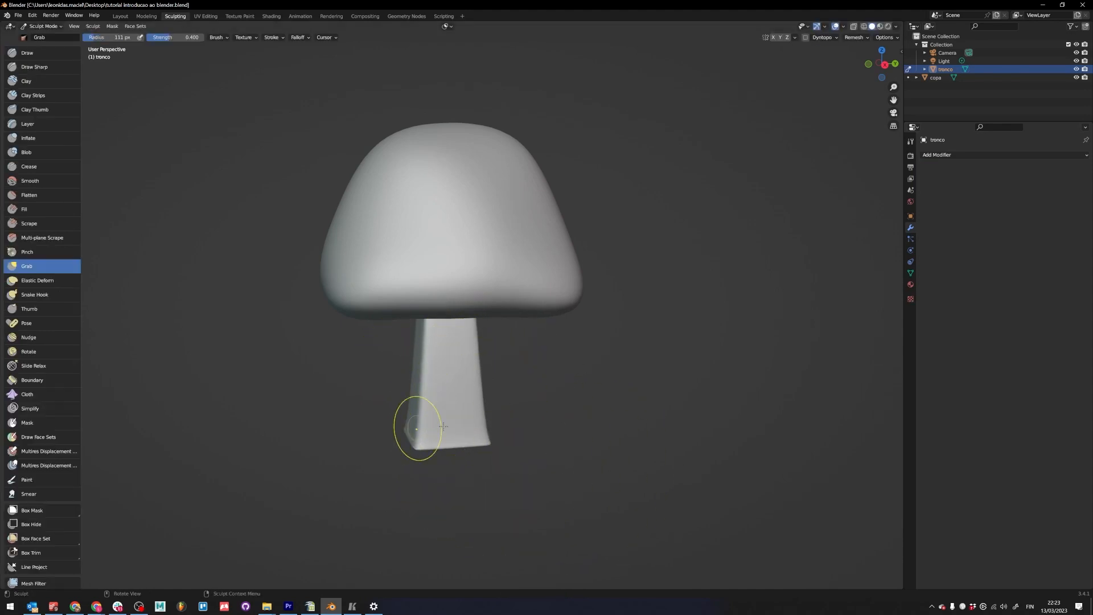
- Set the Grab brush radius to 153 px and bend the tronco's straight edges into an irregular shape from several sides
{"action": "middle_click_drag", "start_coordinate": [416, 435], "coordinate": [492, 397]}
{"action": "key", "text": "f"}
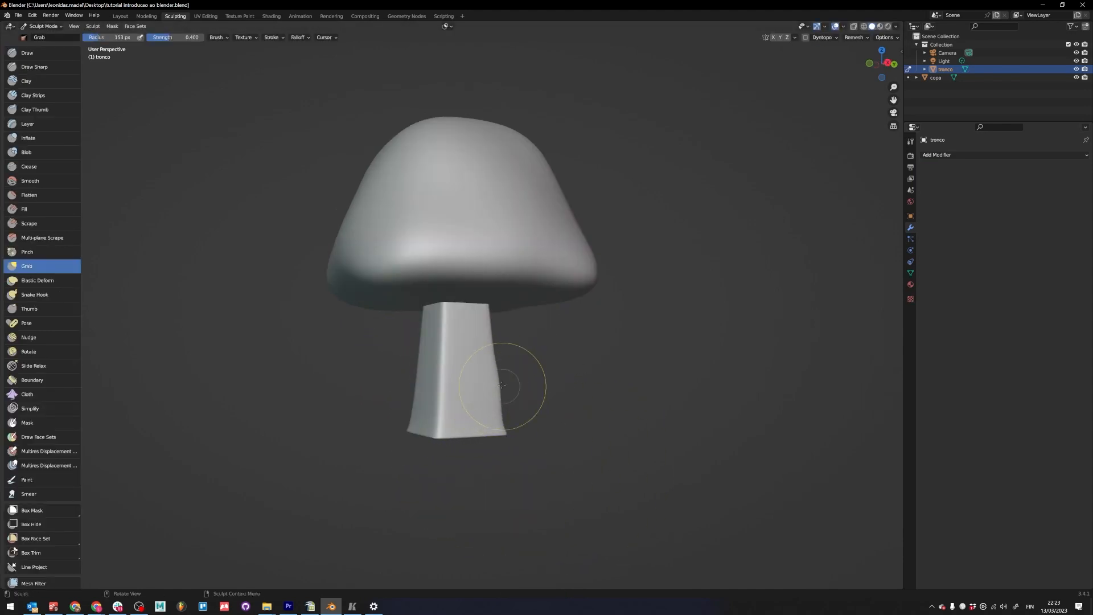
{"action": "left_click_drag", "start_coordinate": [451, 359], "coordinate": [448, 351]}
{"action": "left_click_drag", "start_coordinate": [448, 350], "coordinate": [489, 335]}
{"action": "middle_click_drag", "start_coordinate": [439, 330], "coordinate": [527, 404]}
{"action": "left_click_drag", "start_coordinate": [503, 391], "coordinate": [523, 341]}
{"action": "left_click_drag", "start_coordinate": [471, 334], "coordinate": [468, 332]}
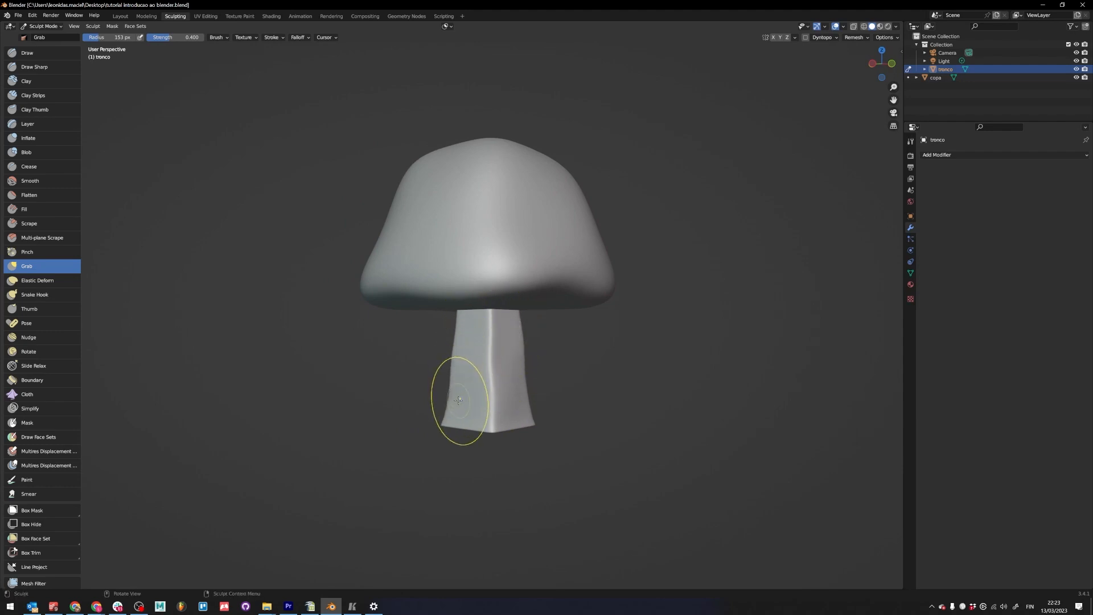
{"action": "middle_click_drag", "start_coordinate": [458, 401], "coordinate": [455, 393]}
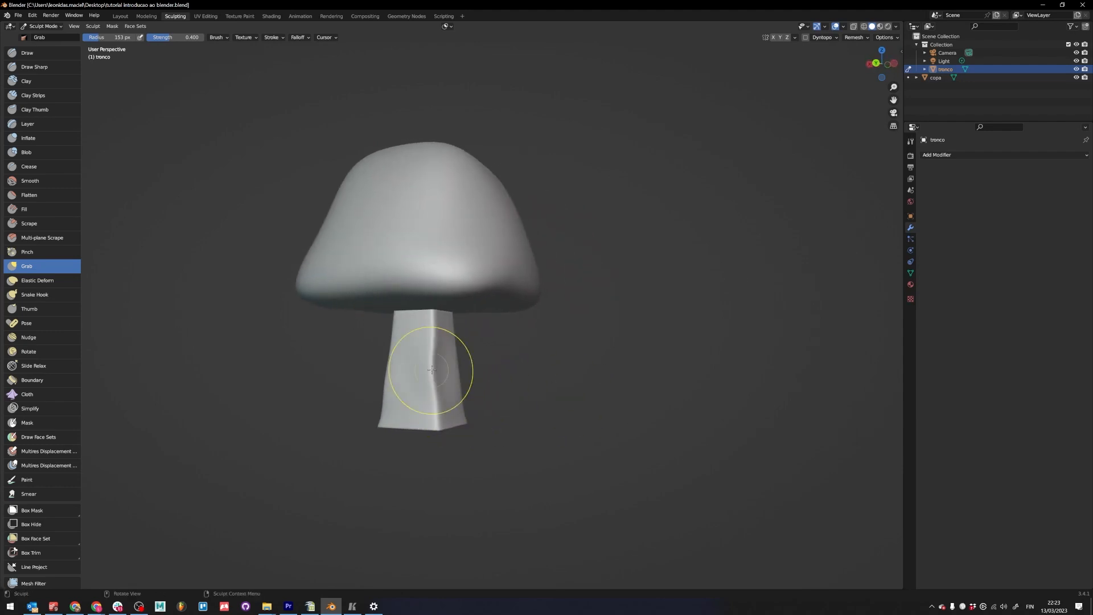
{"action": "middle_click_drag", "start_coordinate": [424, 334], "coordinate": [448, 403]}
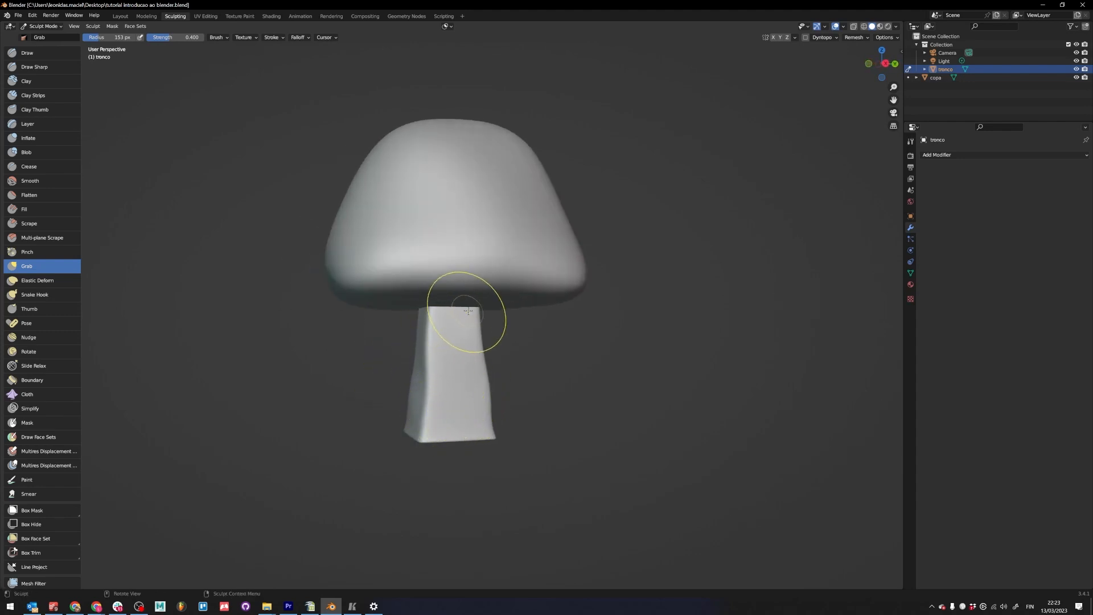
{"action": "middle_click_drag", "start_coordinate": [478, 310], "coordinate": [502, 395]}
{"action": "middle_click_drag", "start_coordinate": [491, 343], "coordinate": [556, 380]}
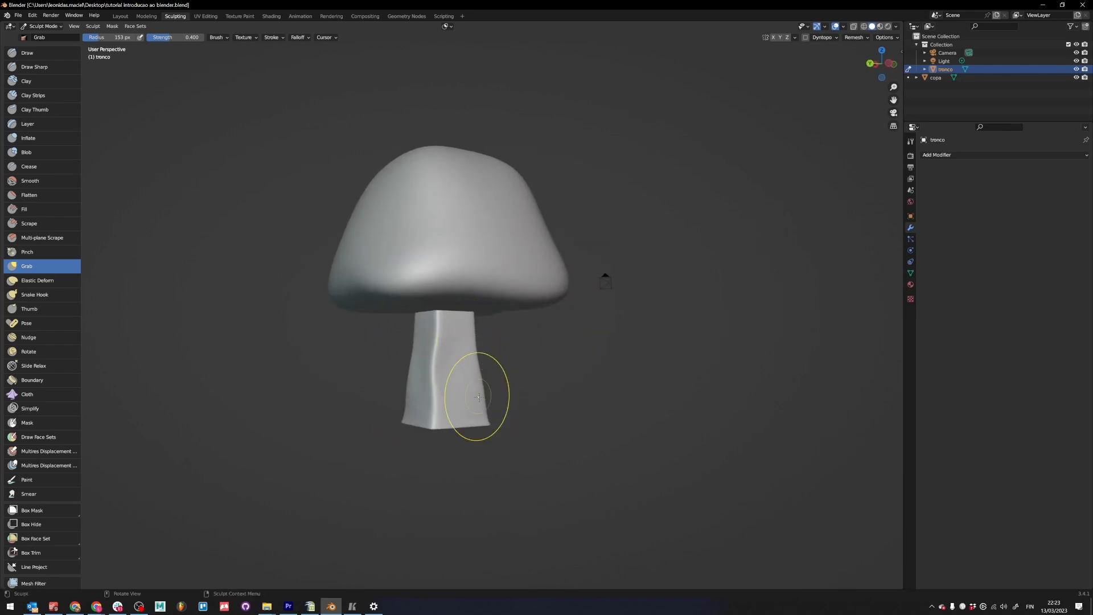
{"action": "middle_click_drag", "start_coordinate": [488, 395], "coordinate": [621, 433]}
- Change the viewport shading to Material Preview to display the tree's green and brown materials
{"action": "key", "text": "alt+Tab"}
{"action": "left_click", "coordinate": [646, 367]}
{"action": "key", "text": "ctrl+Tab"}
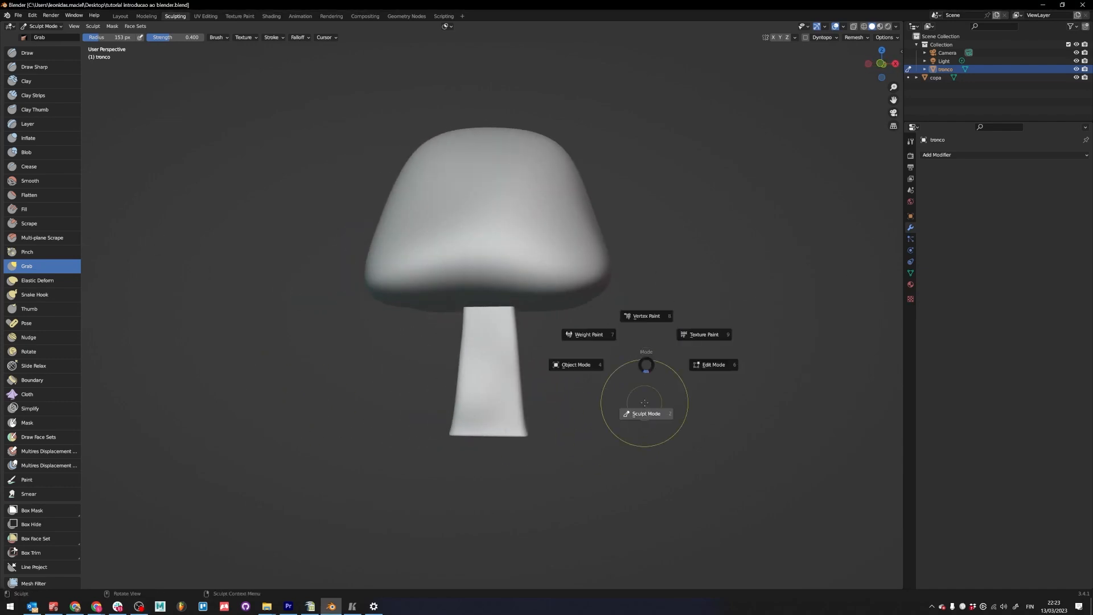
{"action": "key", "text": "z"}
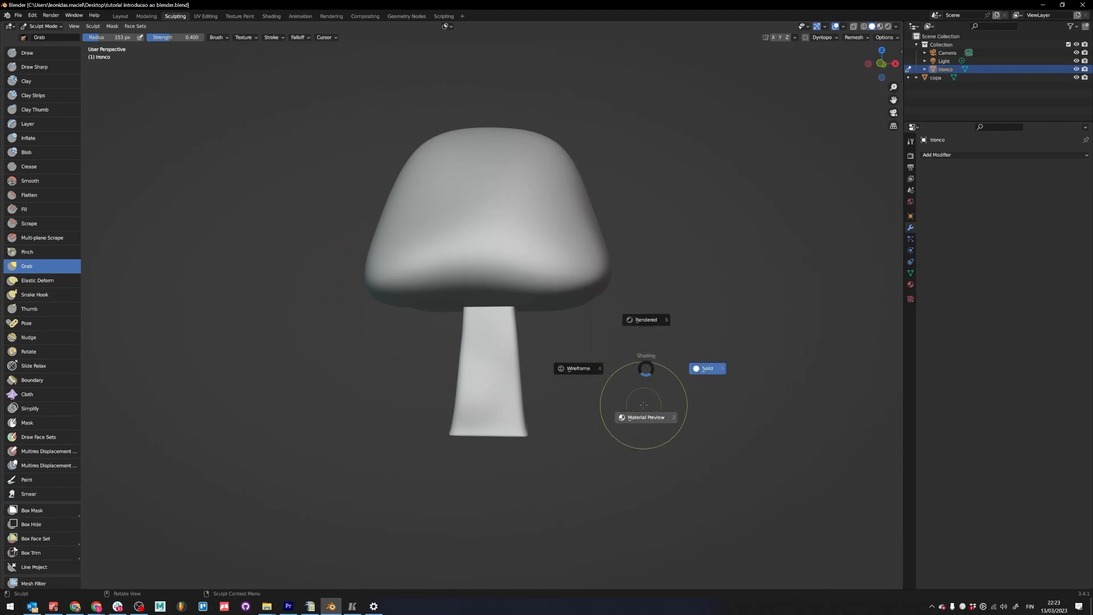
{"action": "left_click", "coordinate": [646, 397]}
{"action": "mouse_move", "coordinate": [647, 397]}
{"action": "middle_mouse_down"}
{"action": "mouse_move", "coordinate": [490, 397]}
{"action": "mouse_move", "coordinate": [663, 406]}
{"action": "middle_mouse_up"}
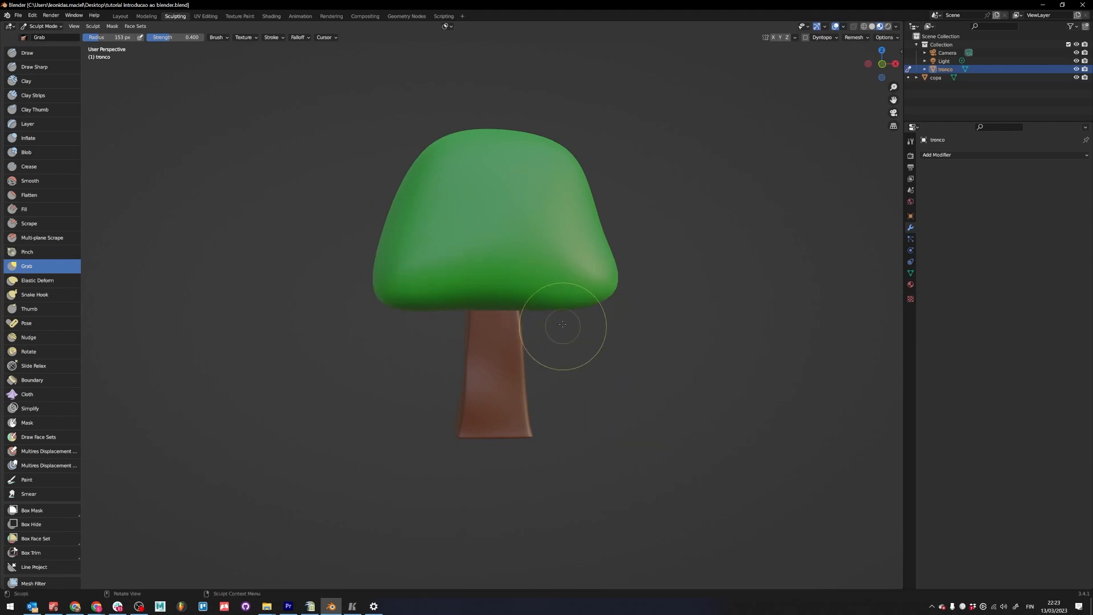
- Switch sculpting to the copa and set the Grab brush radius to 257 px
{"action": "key", "text": "alt+q"}
{"action": "key", "text": "f"}
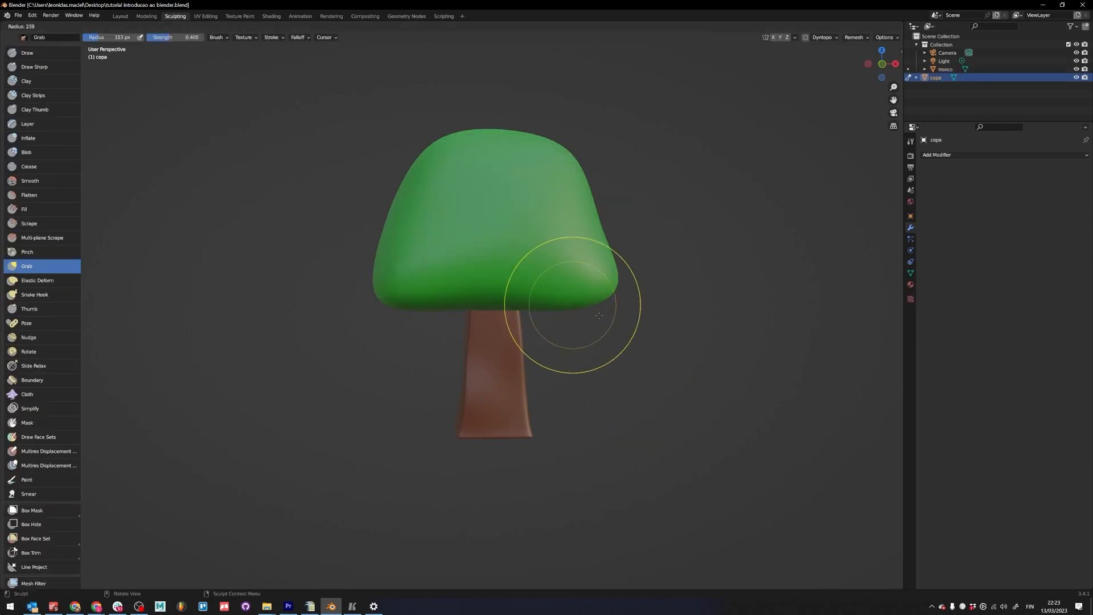
{"action": "left_click", "coordinate": [646, 305]}
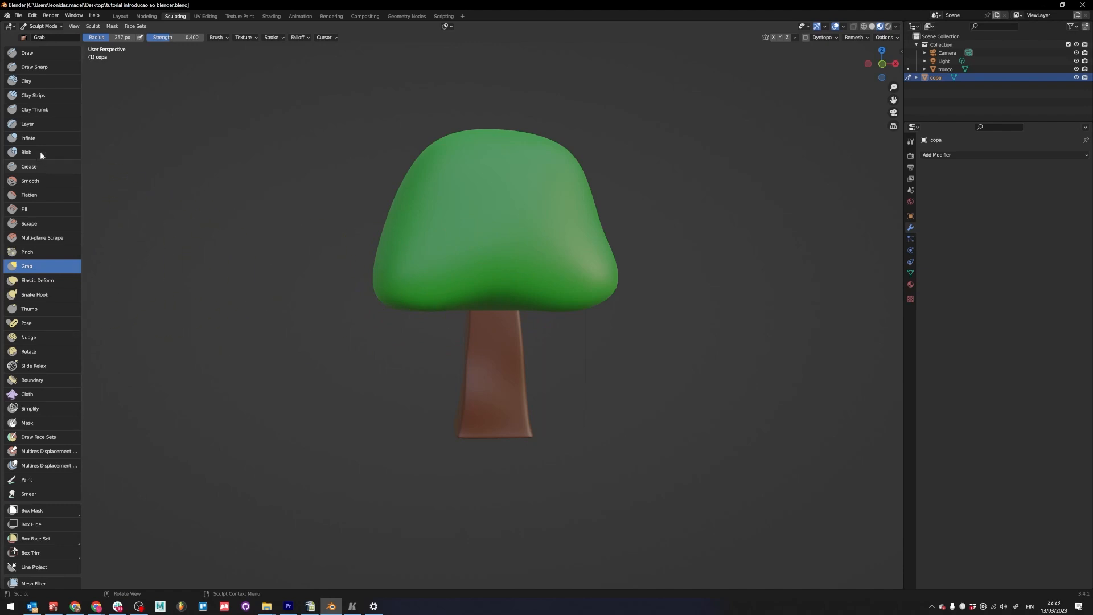
- Try the Clay Strips brush with a much smaller radius across the front of the copa
{"action": "left_click", "coordinate": [34, 95]}
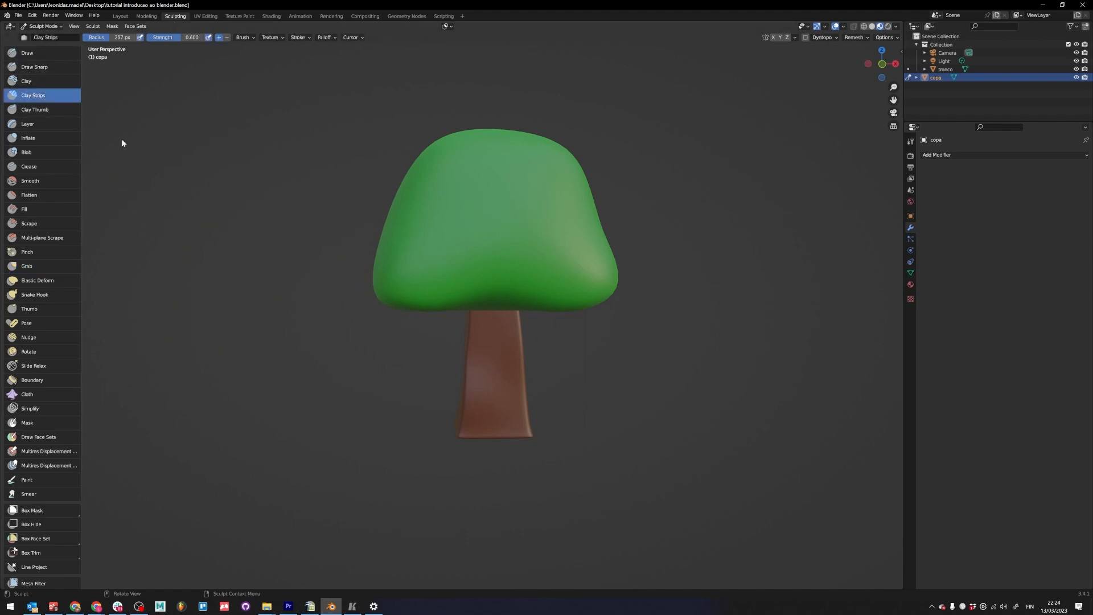
{"action": "key", "text": "f"}
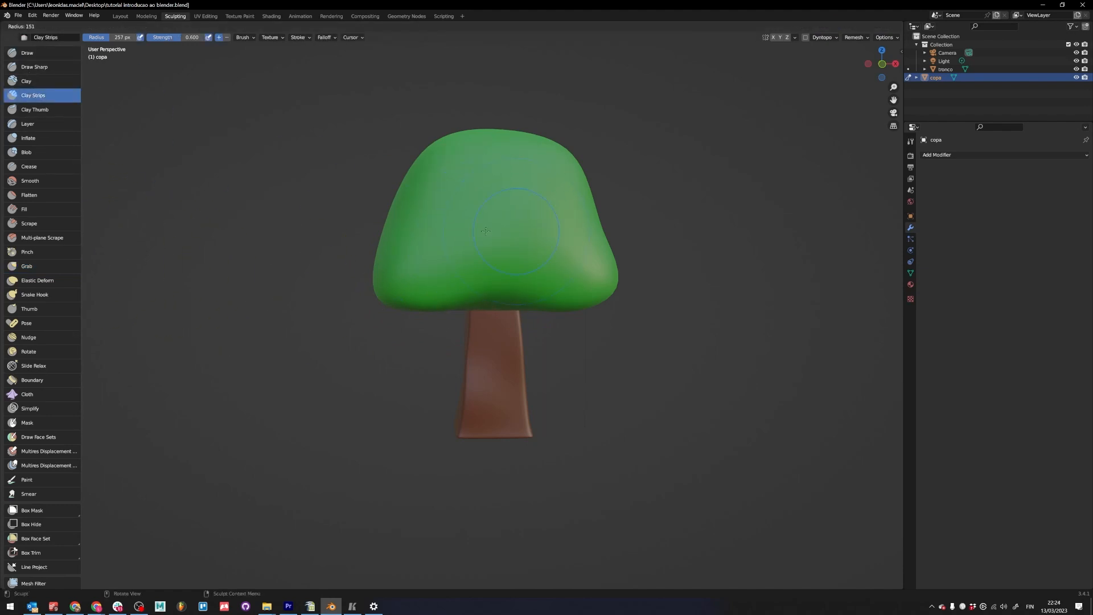
{"action": "left_click", "coordinate": [460, 247]}
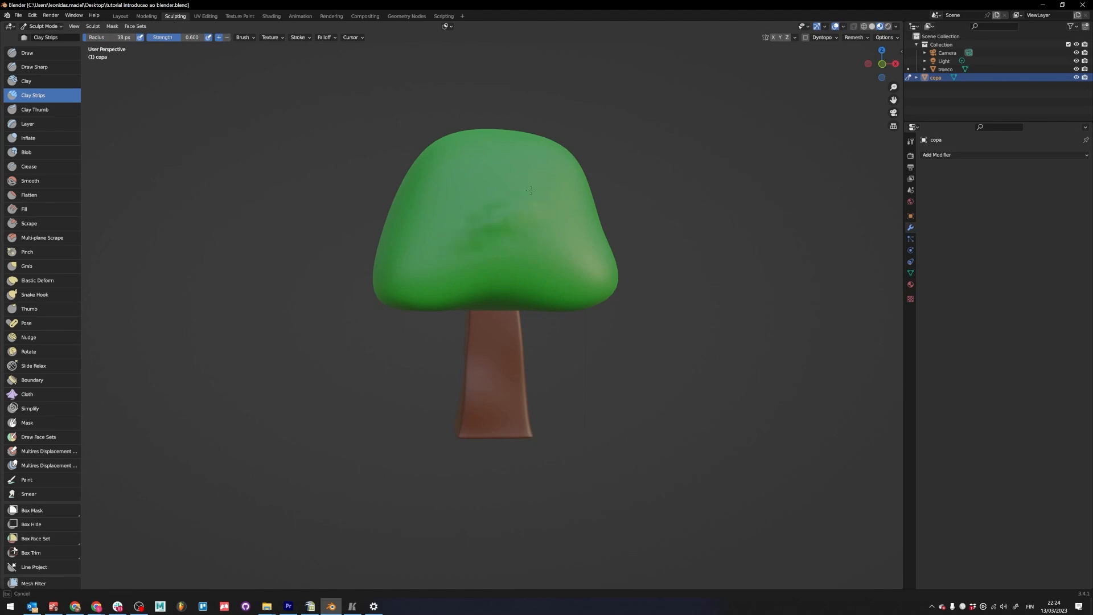
{"action": "middle_click_drag", "start_coordinate": [523, 200], "coordinate": [387, 282]}
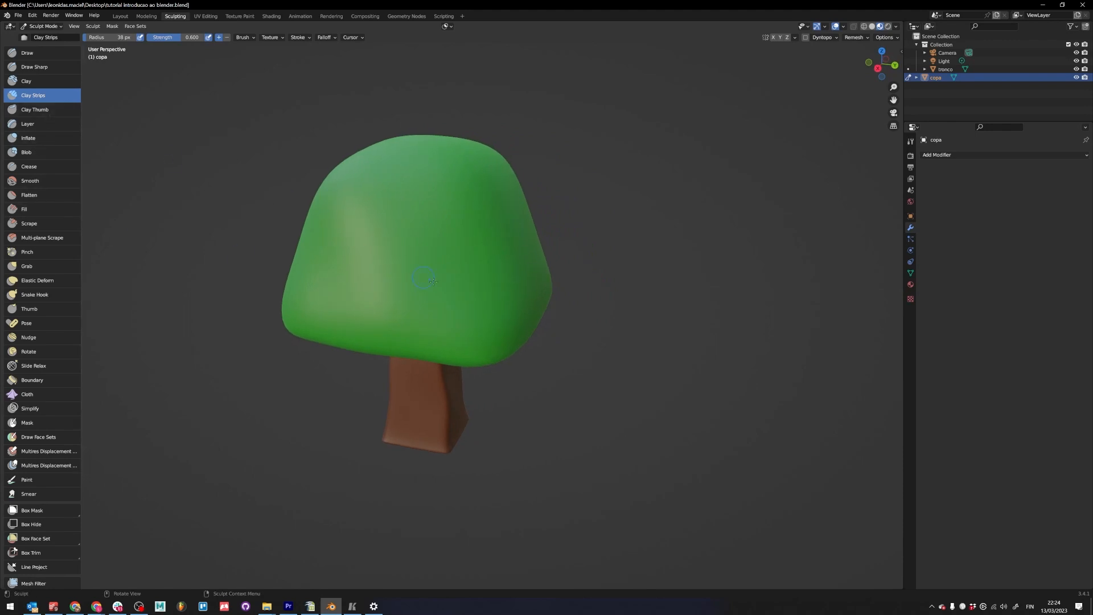
{"action": "middle_click_drag", "start_coordinate": [134, 135], "coordinate": [341, 2]}
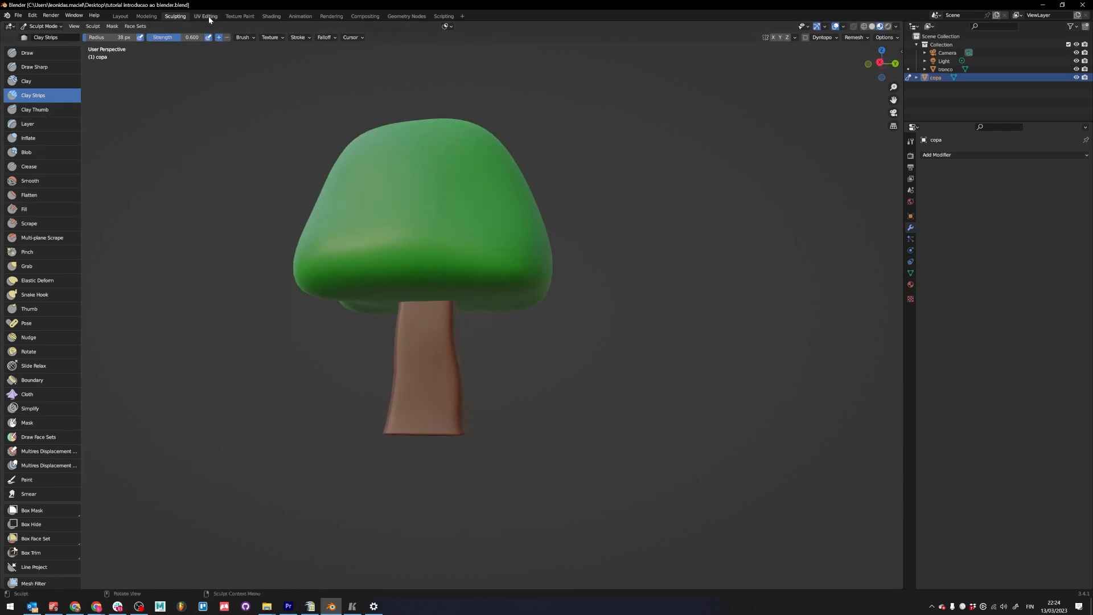
- Leave Sculpt Mode on the copa and open the UV Editing workspace with the object in Object Mode
{"action": "key", "text": "ctrl+Tab"}
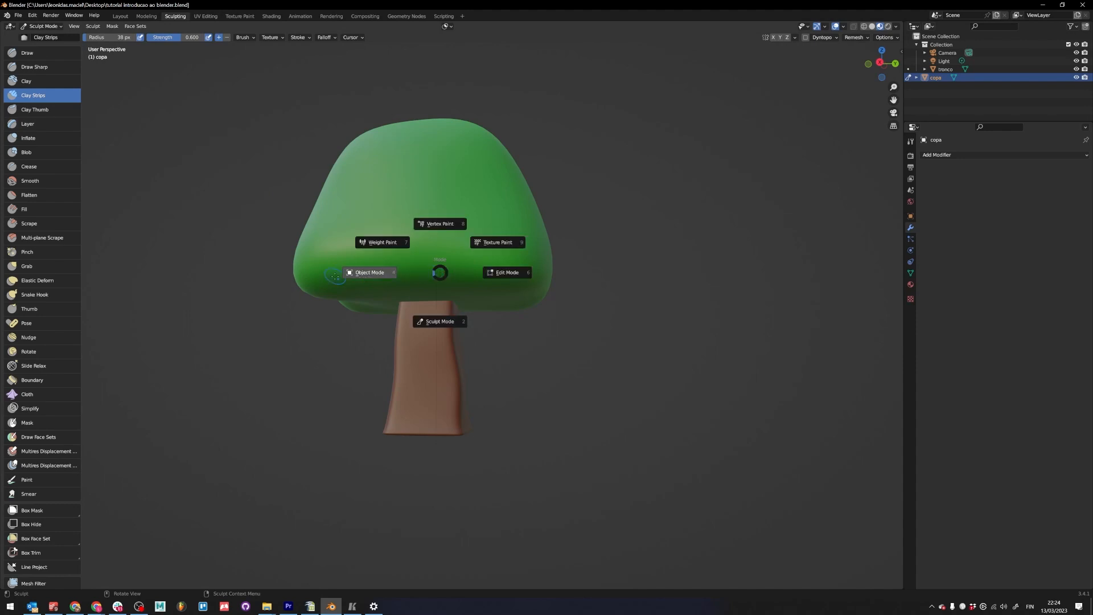
{"action": "left_click", "coordinate": [371, 273]}
{"action": "middle_click_drag", "start_coordinate": [501, 244], "coordinate": [388, 262]}
{"action": "left_click", "coordinate": [206, 16]}
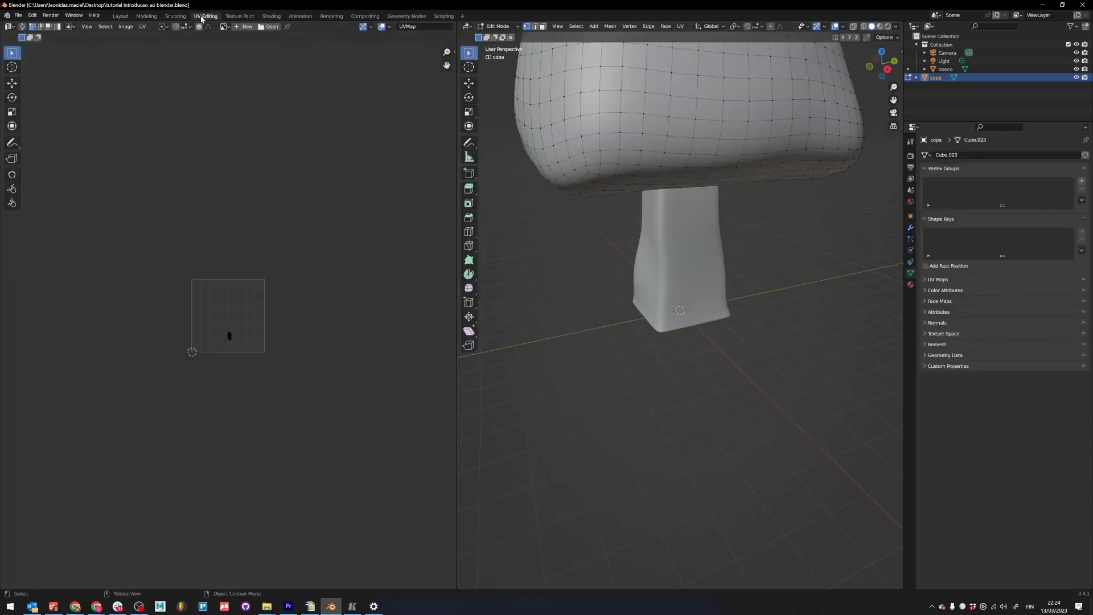
{"action": "key", "text": "Tab"}
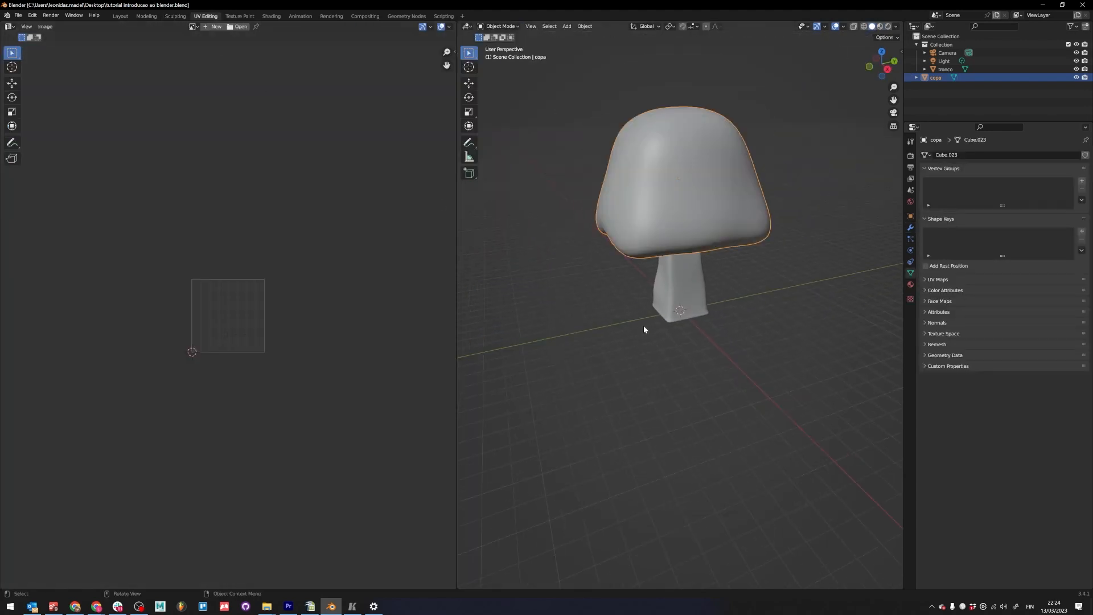
- Add the tronco to the selection alongside the copa and save the file
{"action": "middle_click_drag", "start_coordinate": [644, 327], "coordinate": [740, 305]}
{"action": "left_click", "coordinate": [680, 279], "text": "shift"}
{"action": "key", "text": "ctrl+s"}
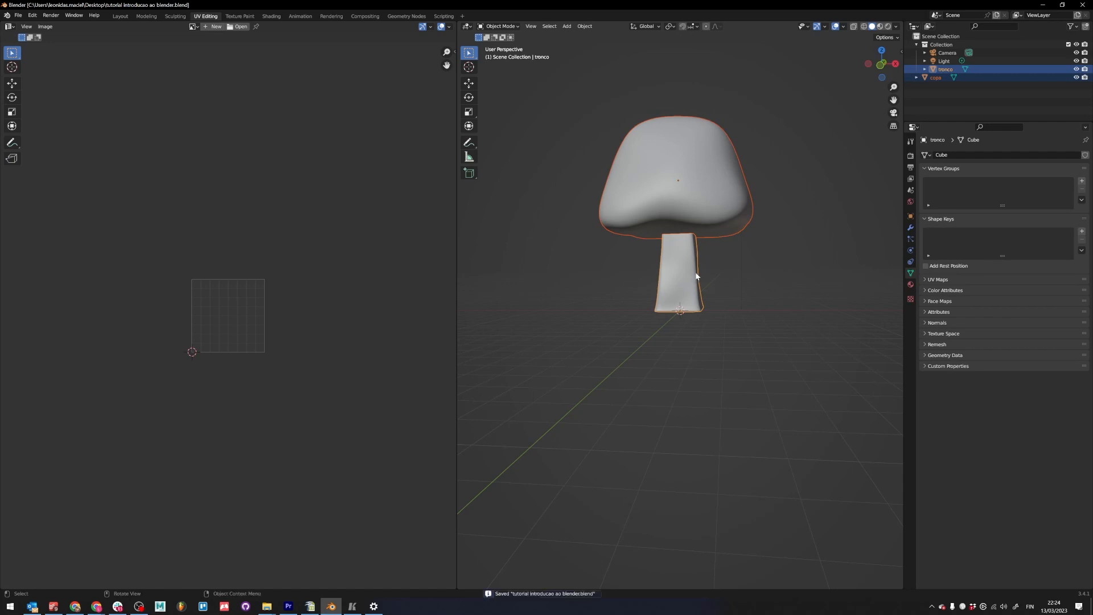
- Select only the copa and put it in Edit Mode
{"action": "left_click", "coordinate": [674, 199]}
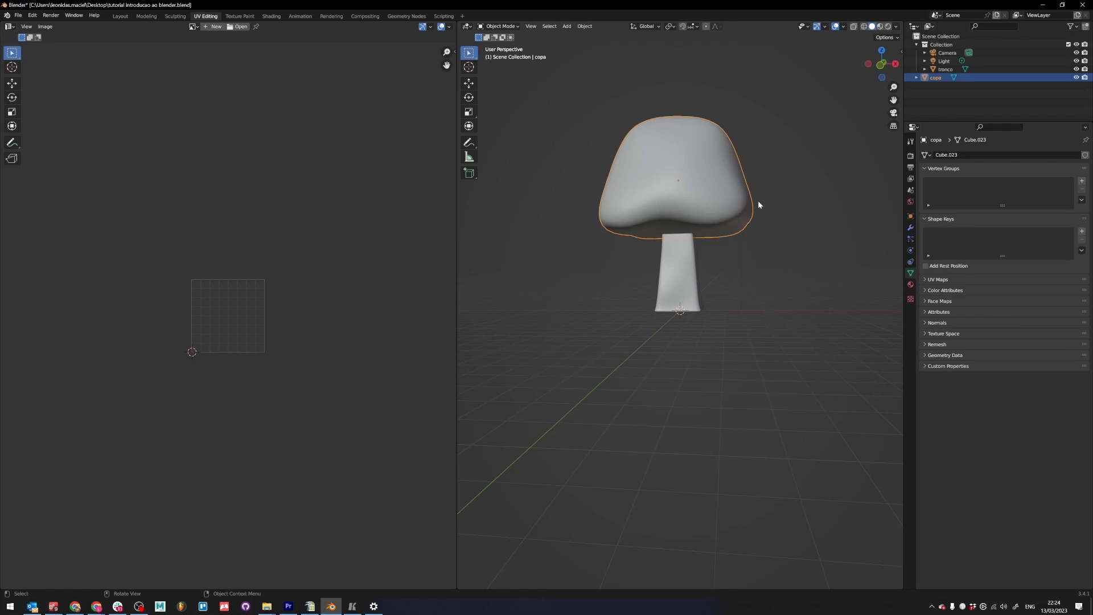
{"action": "middle_click_drag", "start_coordinate": [757, 182], "coordinate": [740, 254]}
{"action": "key", "text": "ctrl+Tab"}
{"action": "left_click", "coordinate": [774, 271]}
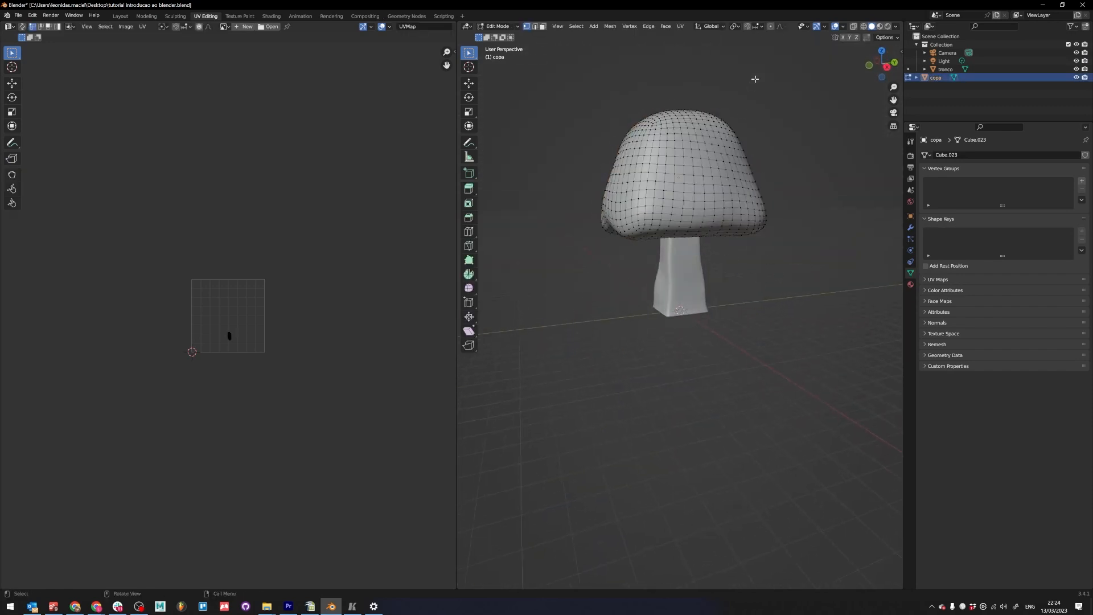
- Select every vertex of the copa mesh, including those on its far side, to show its complete UV layout
{"action": "left_click_drag", "start_coordinate": [755, 79], "coordinate": [559, 254]}
{"action": "left_click_drag", "start_coordinate": [785, 87], "coordinate": [593, 245]}
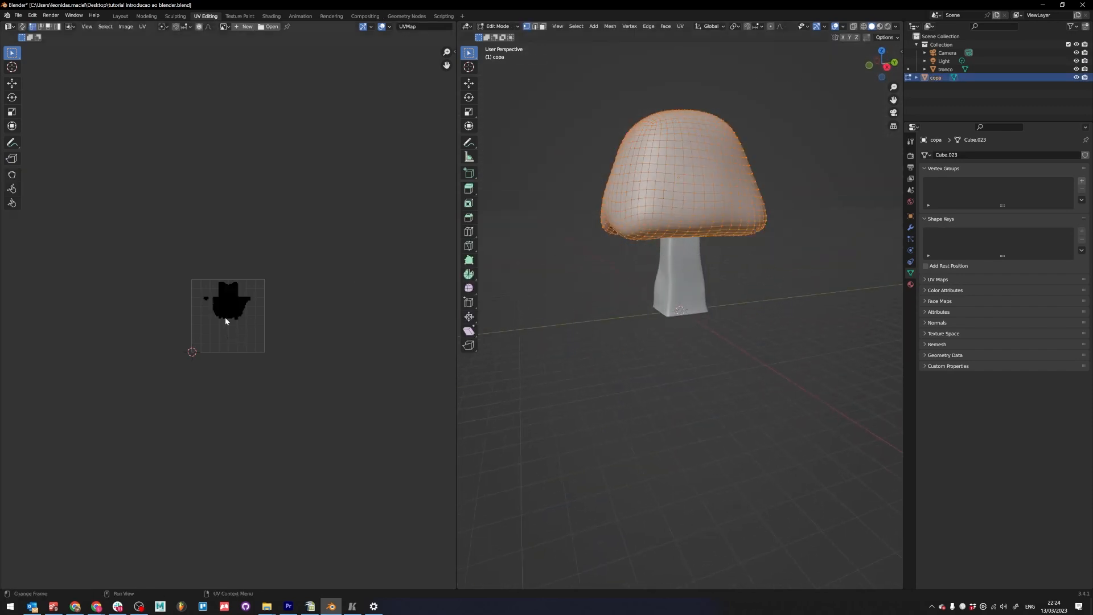
{"action": "scroll", "coordinate": [223, 313], "scroll_direction": "up", "scroll_amount": 12}
{"action": "scroll", "coordinate": [221, 235], "scroll_direction": "down", "scroll_amount": 2}
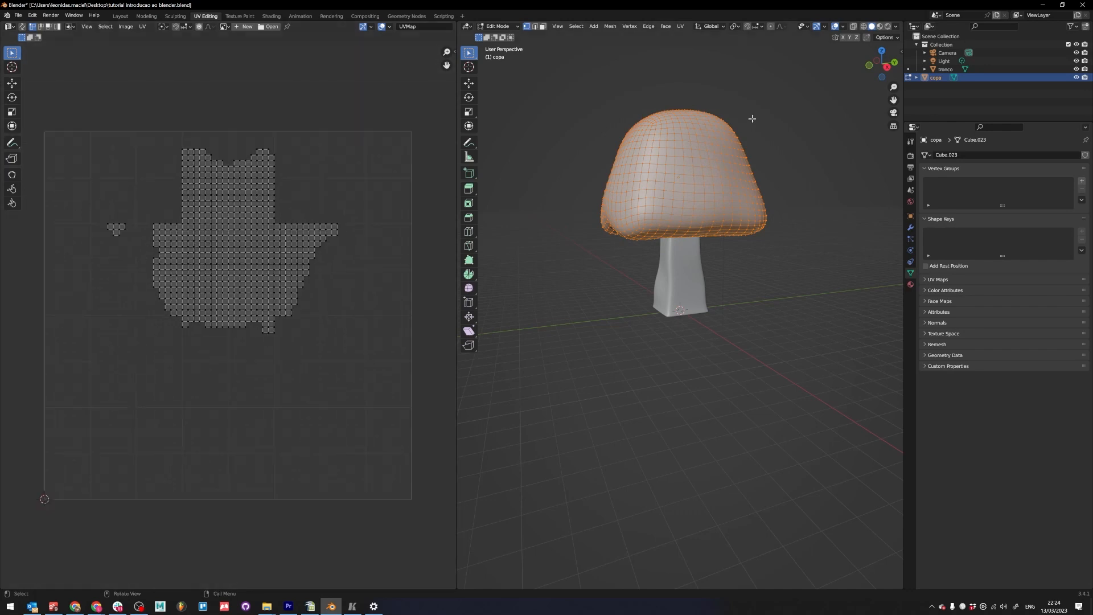
{"action": "key", "text": "alt+z"}
{"action": "left_click_drag", "start_coordinate": [793, 97], "coordinate": [516, 268]}
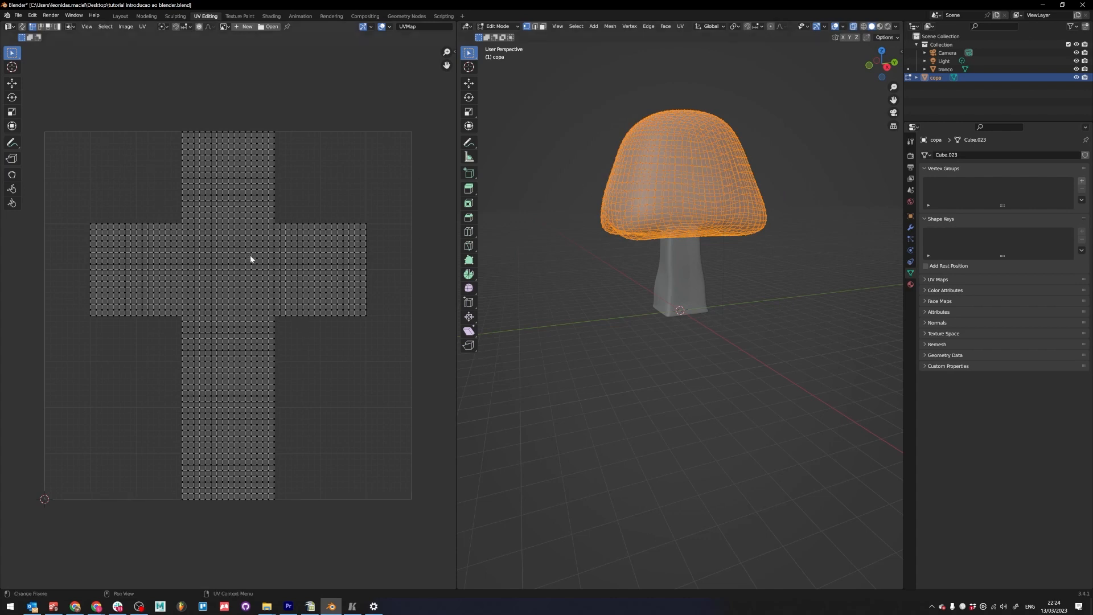
{"action": "key", "text": "alt+z"}
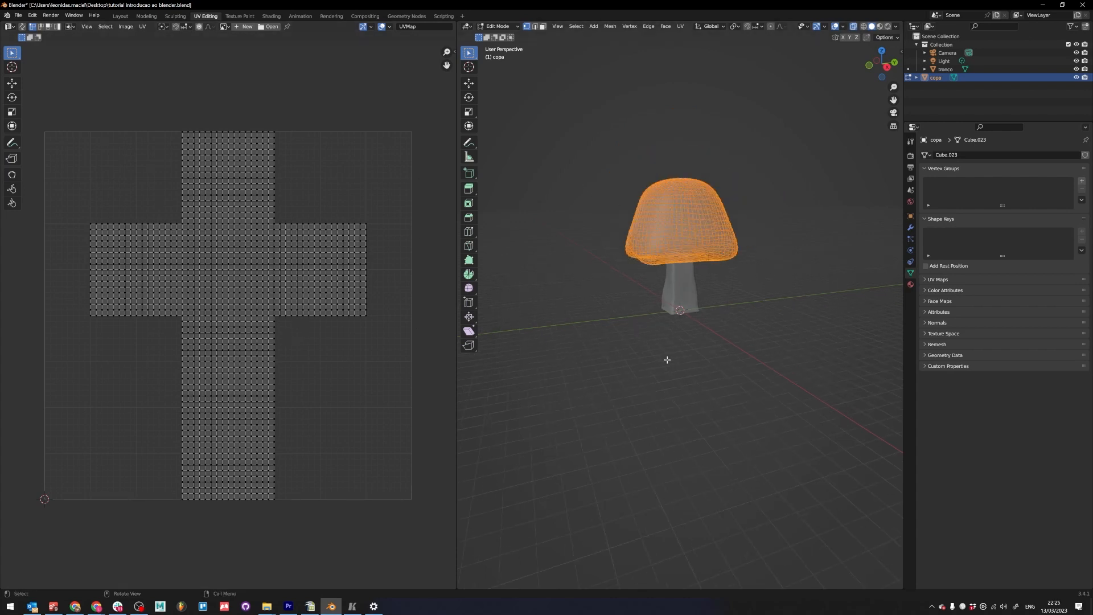
- Return the copa to Object Mode and turn off the viewport's X-ray display
{"action": "key", "text": "ctrl+Tab"}
{"action": "left_click", "coordinate": [705, 327]}
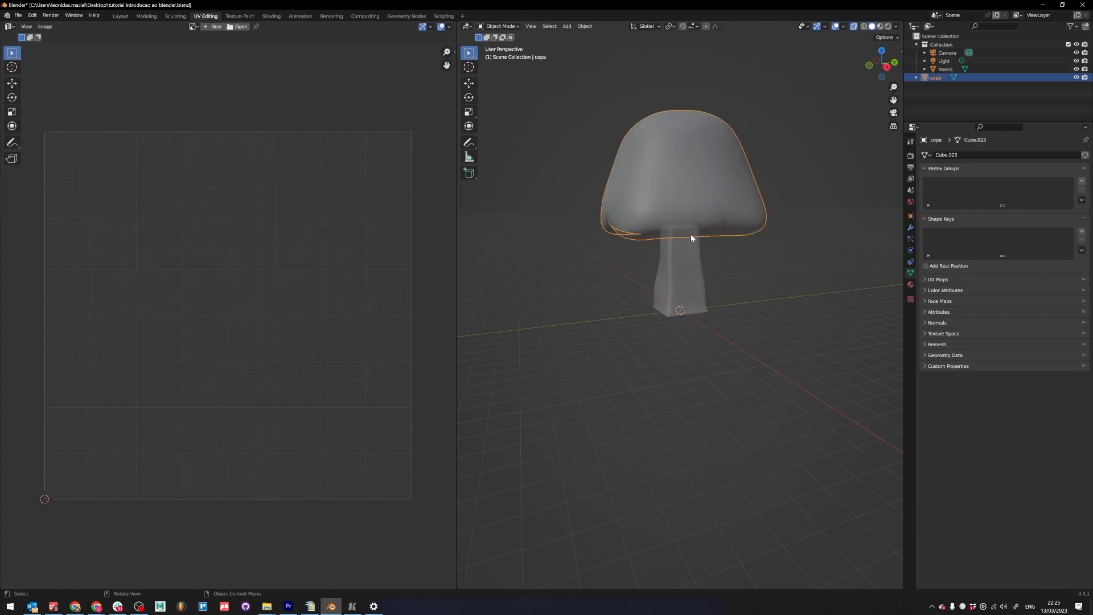
{"action": "left_click", "coordinate": [687, 255]}
{"action": "left_click", "coordinate": [752, 163]}
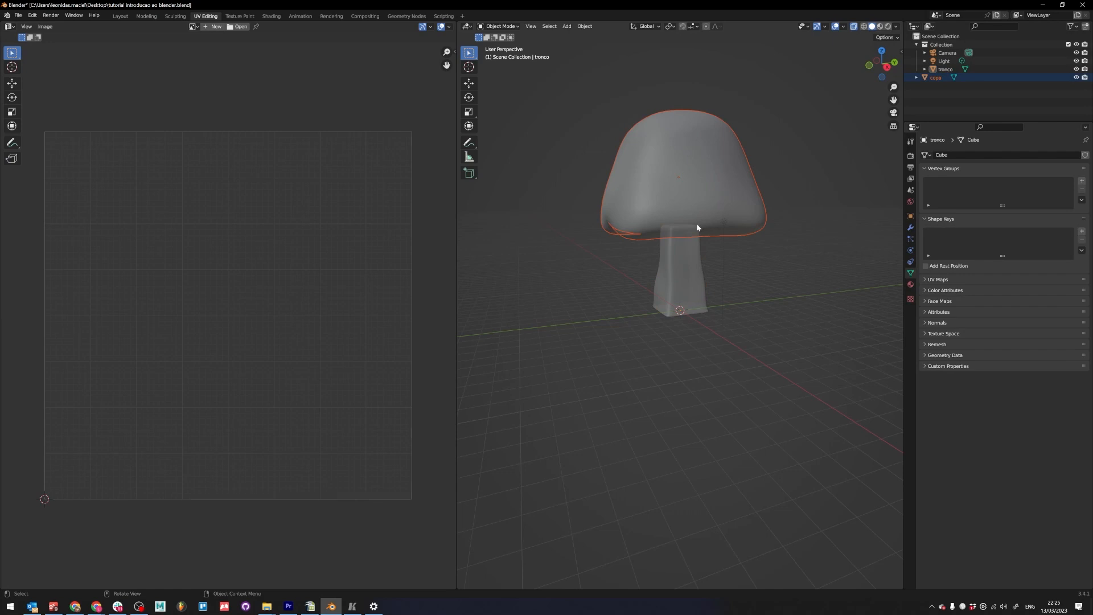
{"action": "key", "text": "alt+z"}
{"action": "key", "text": "alt+z"}
{"action": "key", "text": "alt+z"}
- Select only the tronco and apply all of its transforms
{"action": "left_click", "coordinate": [707, 171]}
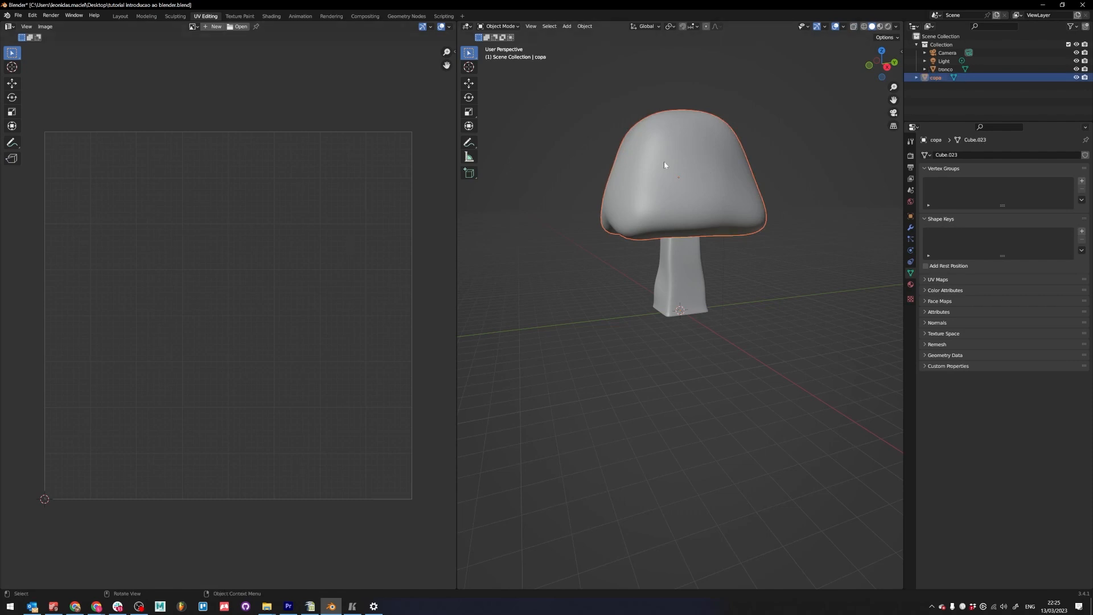
{"action": "left_click", "coordinate": [718, 271]}
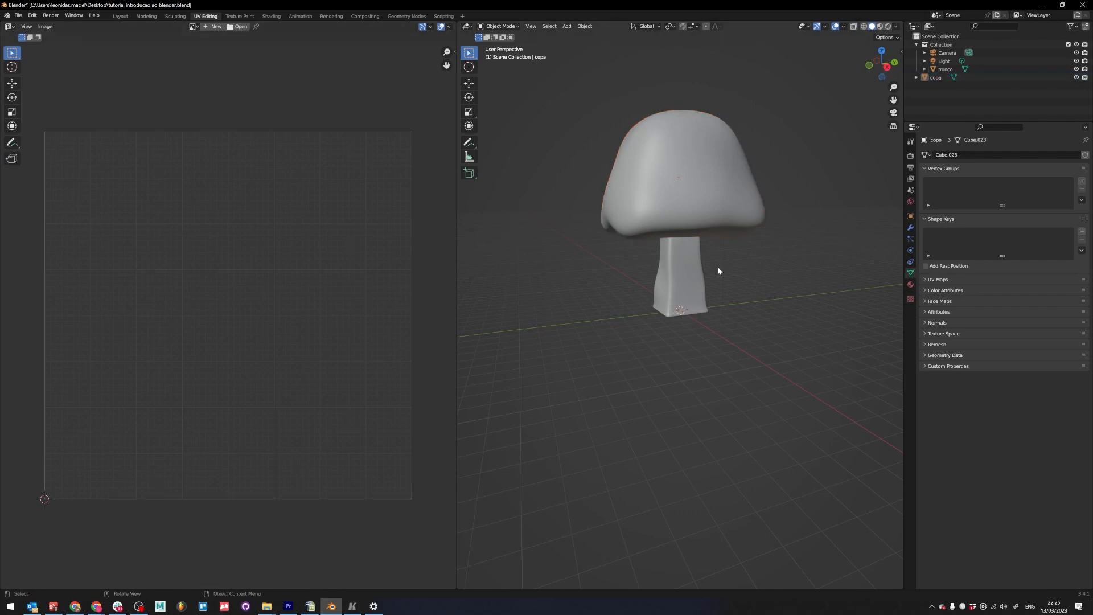
{"action": "left_click", "coordinate": [687, 275]}
{"action": "key", "text": "ctrl+a"}
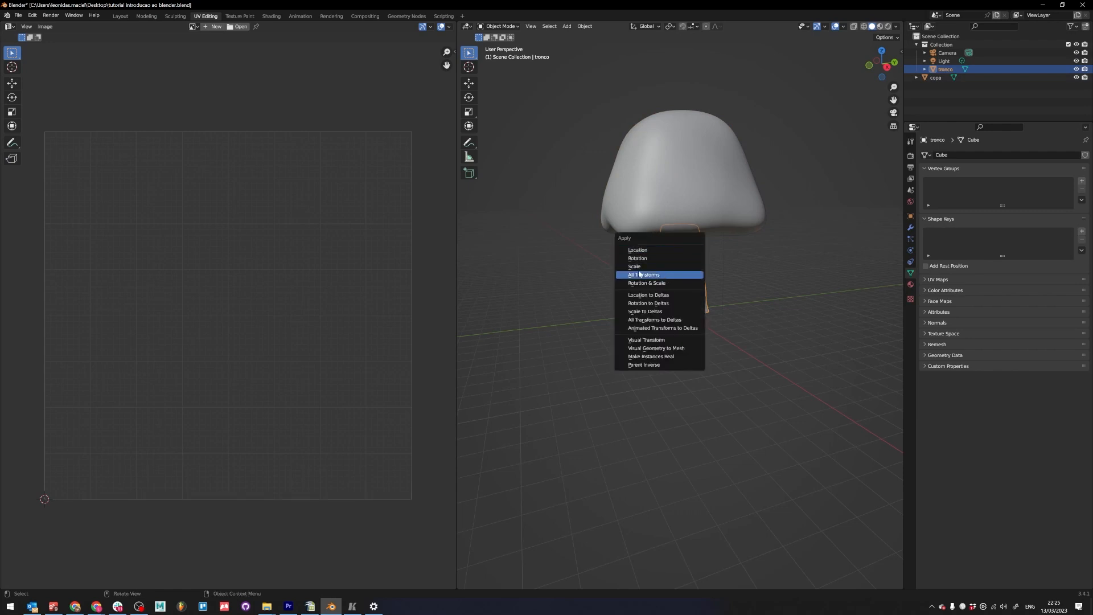
{"action": "left_click", "coordinate": [630, 276]}
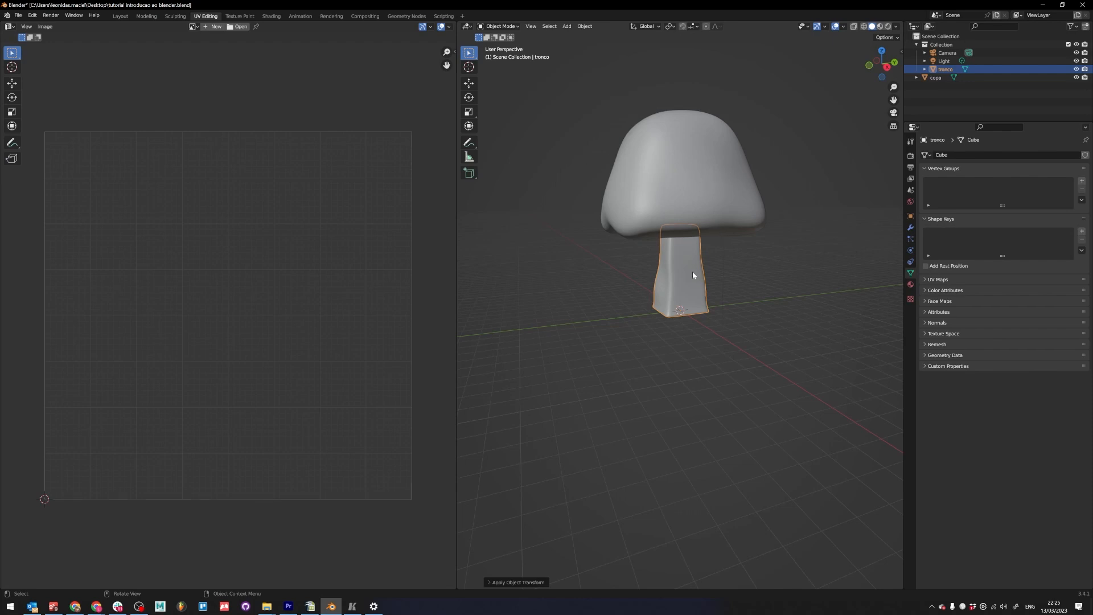
- Try moving the tronco away from under the copa and undo the move
{"action": "key", "text": "g"}
{"action": "left_click", "coordinate": [596, 325]}
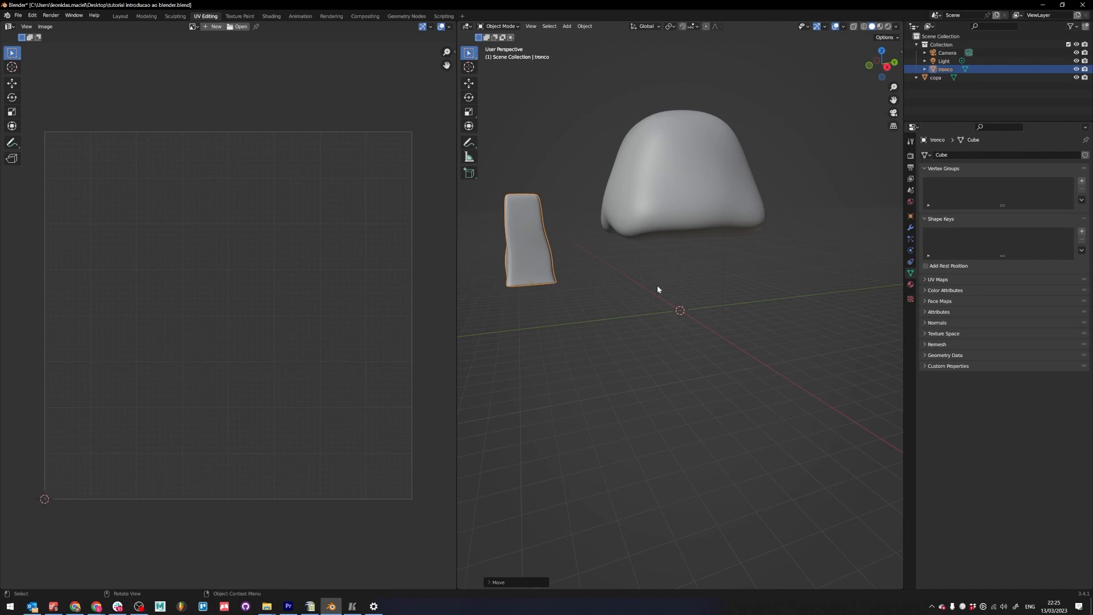
{"action": "key", "text": "ctrl+z"}
- Select the copa, apply all of its transforms and deselect it
{"action": "left_click", "coordinate": [713, 179]}
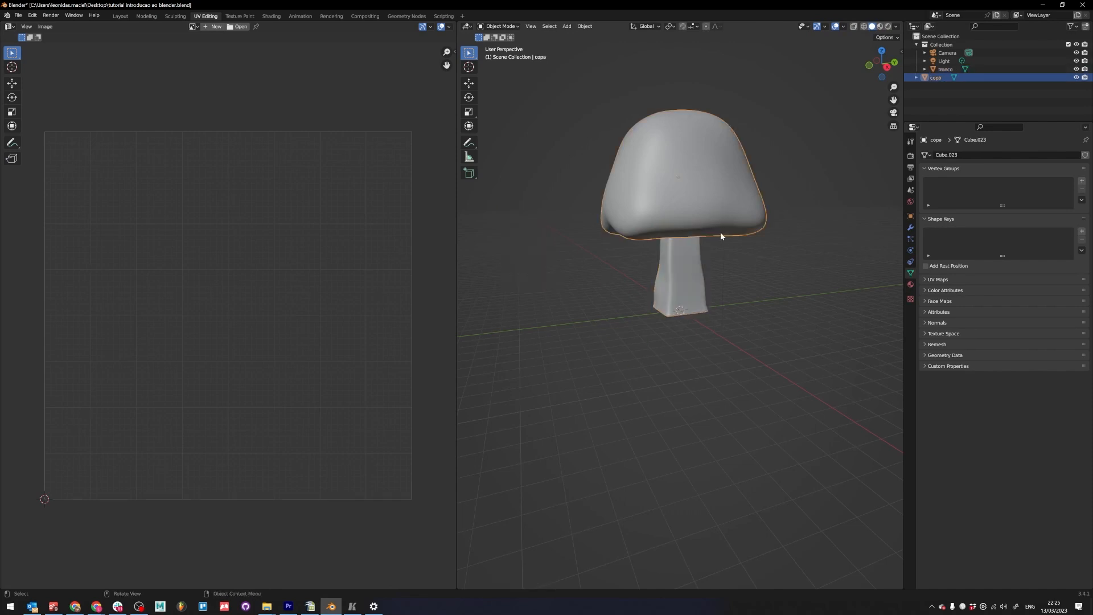
{"action": "key", "text": "ctrl"}
{"action": "key", "text": "ctrl+a"}
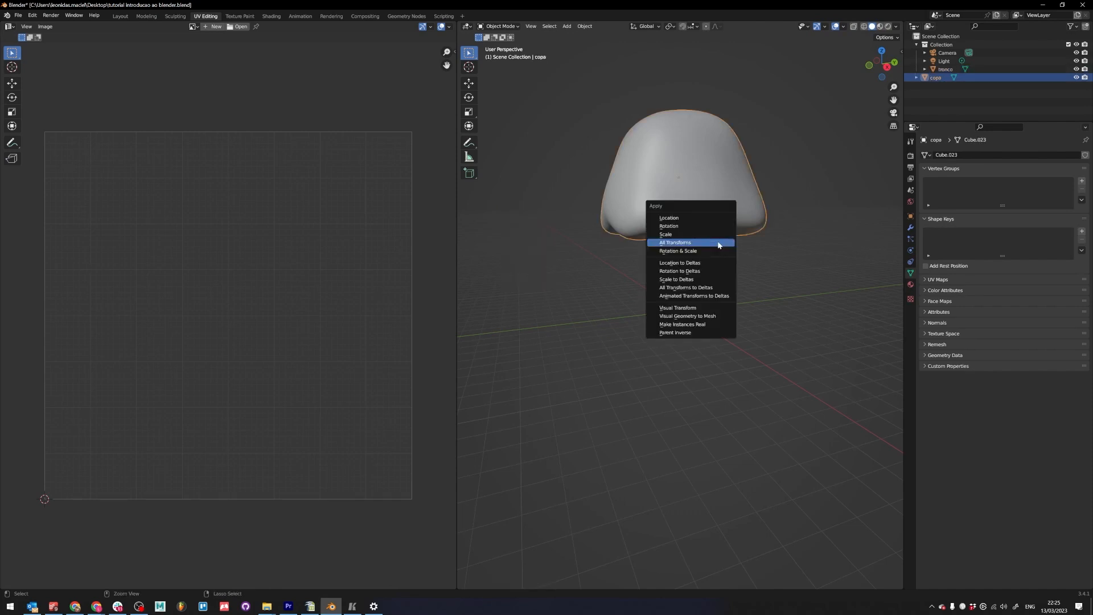
{"action": "left_click", "coordinate": [719, 243]}
{"action": "left_click", "coordinate": [733, 201]}
{"action": "left_click", "coordinate": [756, 286]}
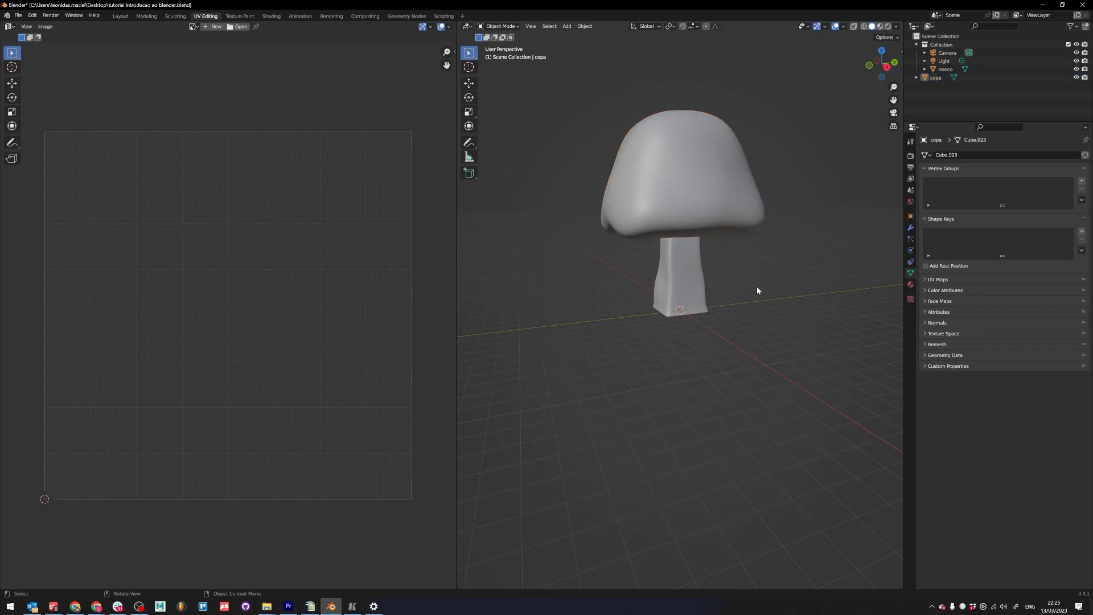
- Put the copa in Edit Mode and unwrap its whole mesh with the standard Unwrap operation
{"action": "left_click", "coordinate": [697, 275]}
{"action": "left_click", "coordinate": [689, 172]}
{"action": "key", "text": "ctrl+Tab"}
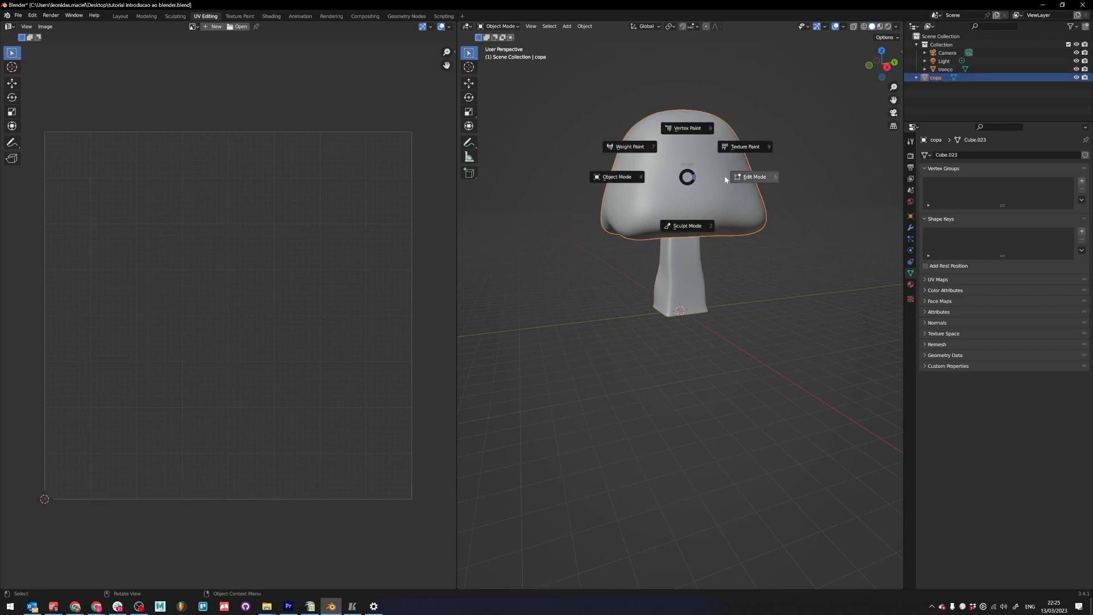
{"action": "left_click", "coordinate": [723, 165]}
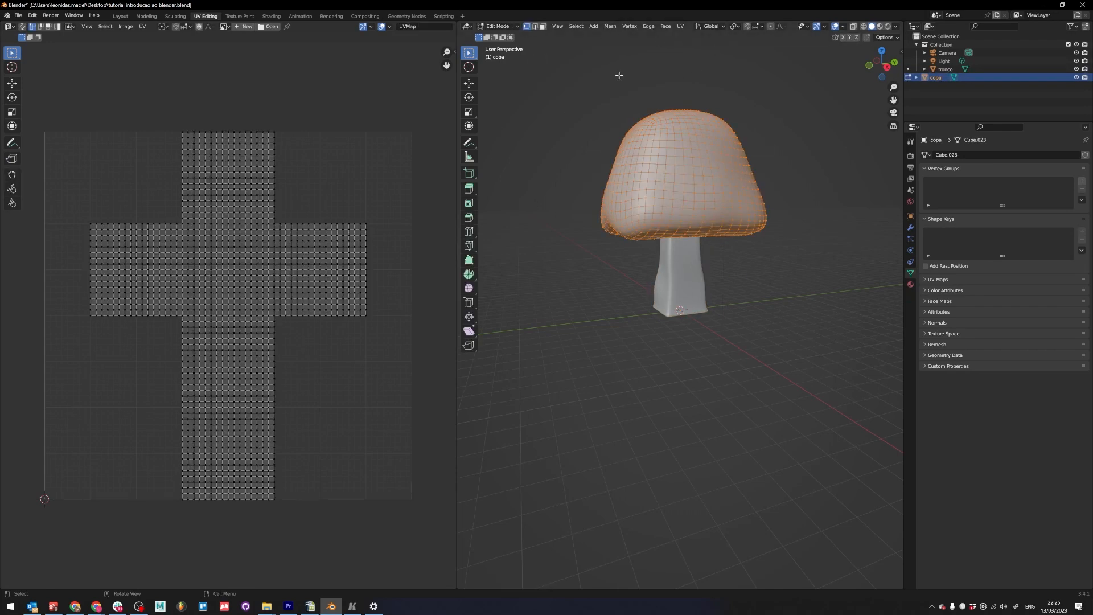
{"action": "left_click", "coordinate": [681, 27]}
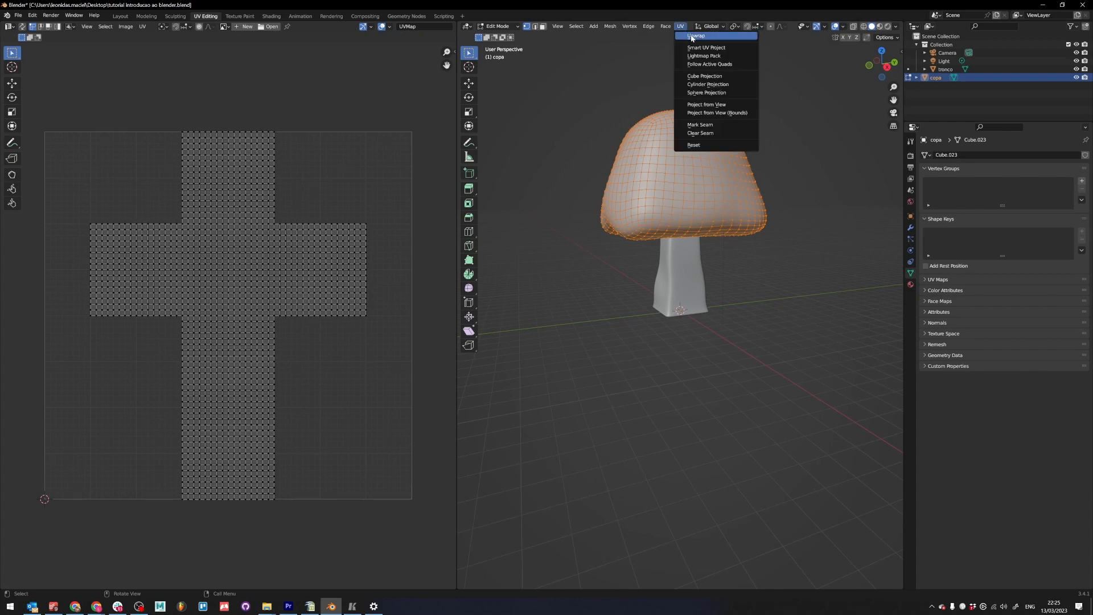
{"action": "left_click", "coordinate": [696, 36]}
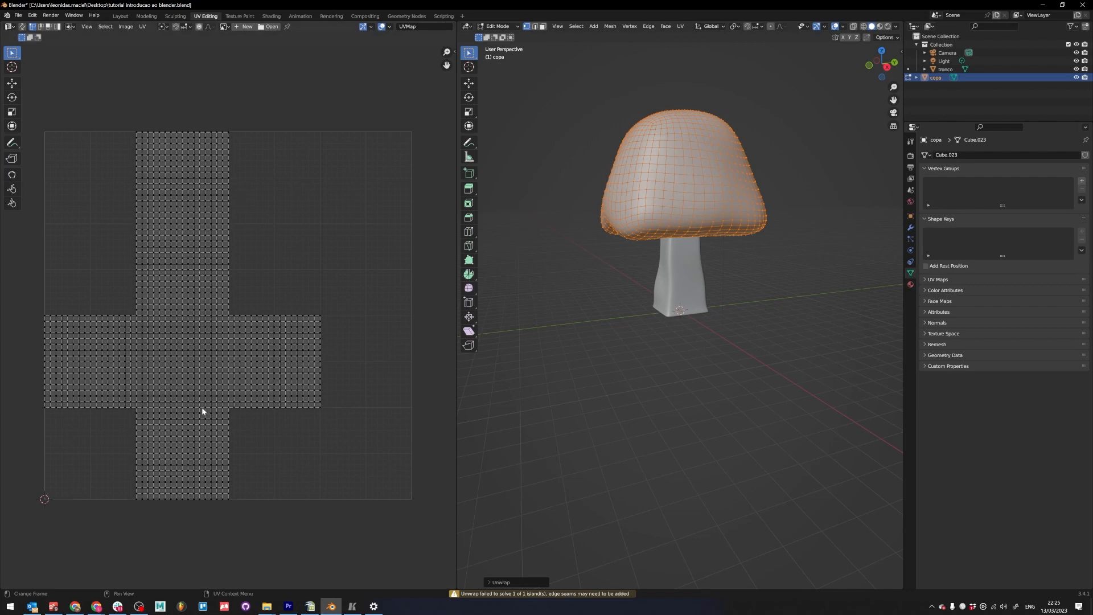
- Leave the copa's Edit Mode, put the tronco in Edit Mode and unwrap its whole mesh
{"action": "key", "text": "Tab"}
{"action": "left_click", "coordinate": [686, 287]}
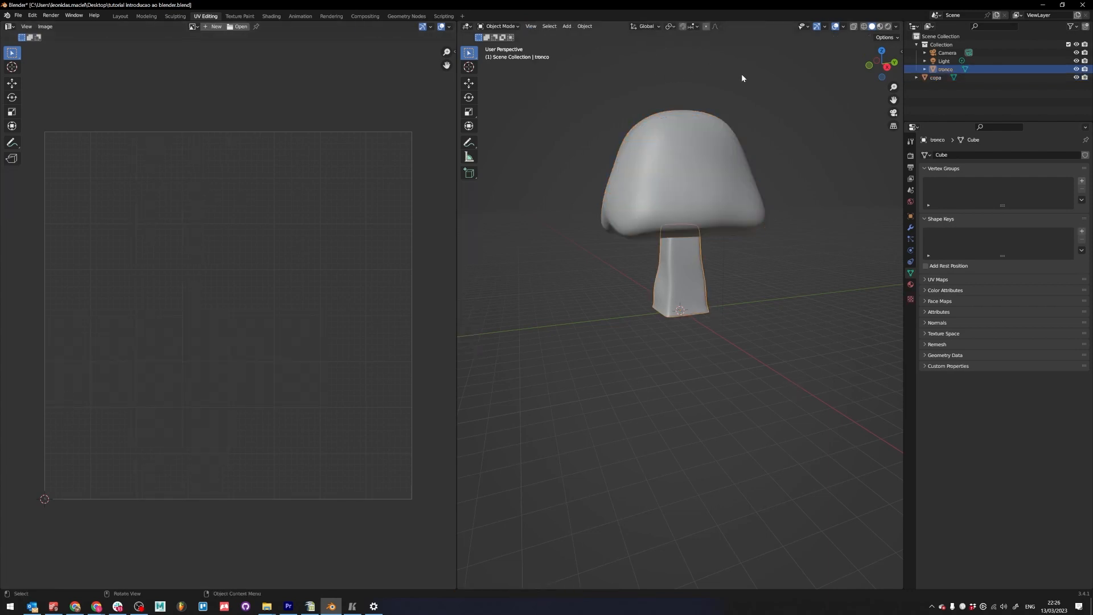
{"action": "right_click", "coordinate": [752, 242]}
{"action": "left_click", "coordinate": [802, 150]}
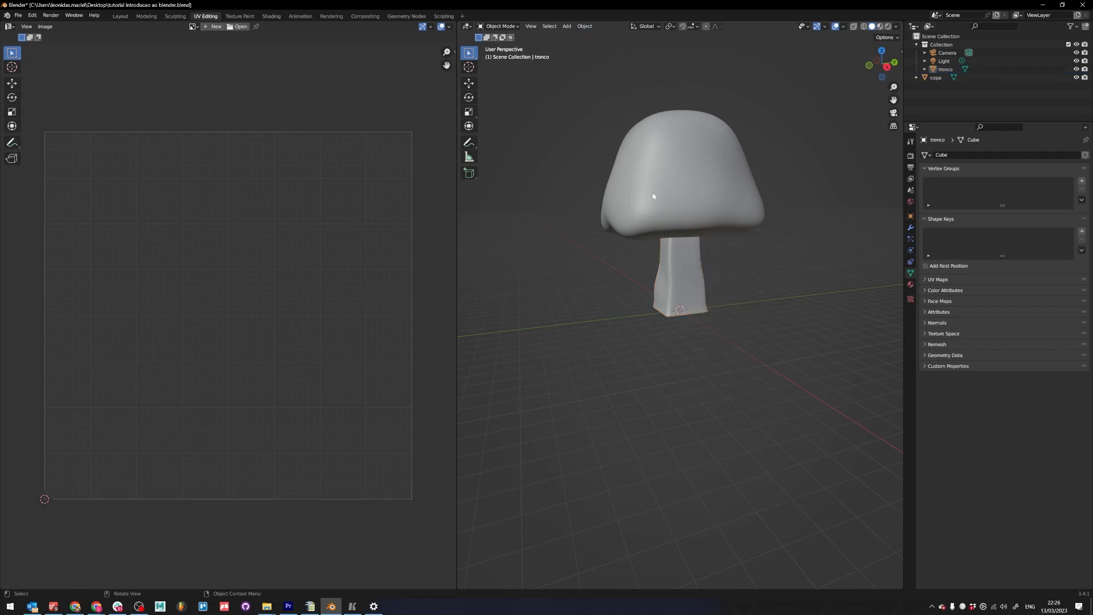
{"action": "left_click", "coordinate": [696, 284]}
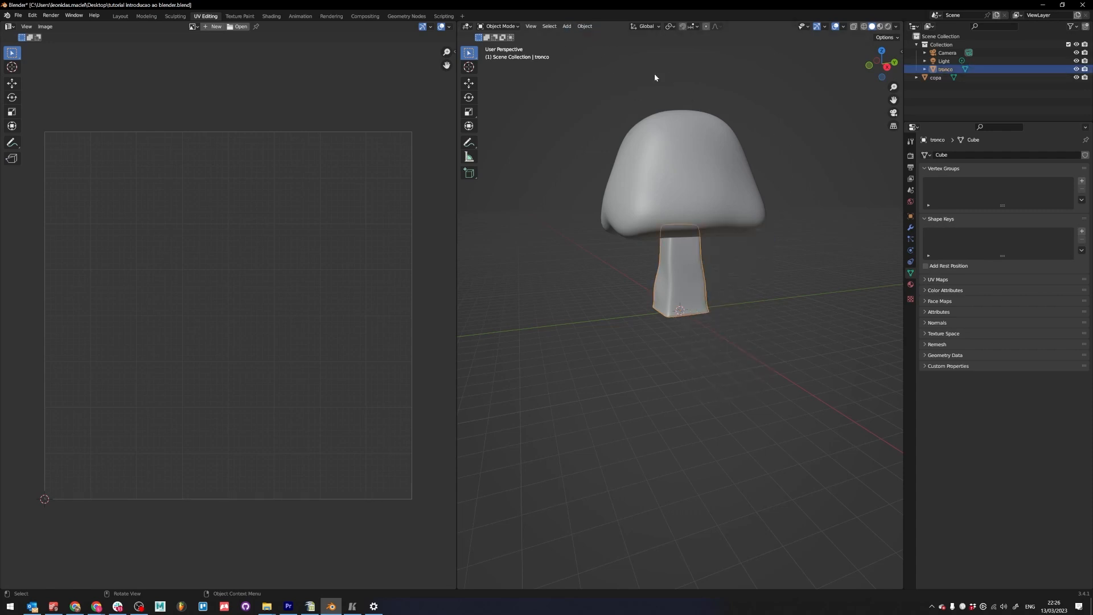
{"action": "key", "text": "ctrl+Tab"}
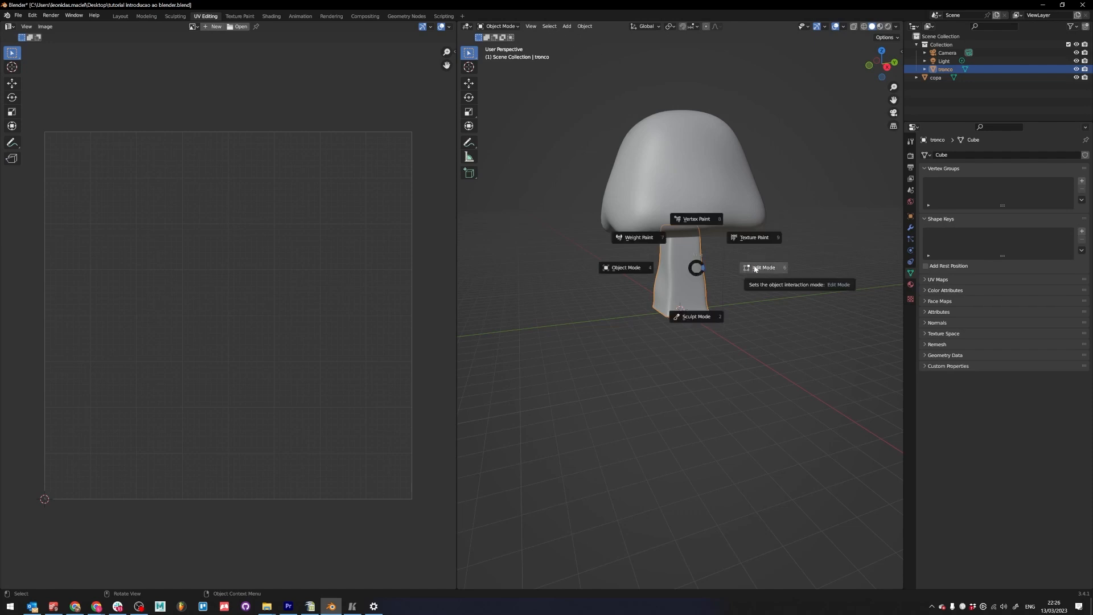
{"action": "left_click", "coordinate": [736, 260]}
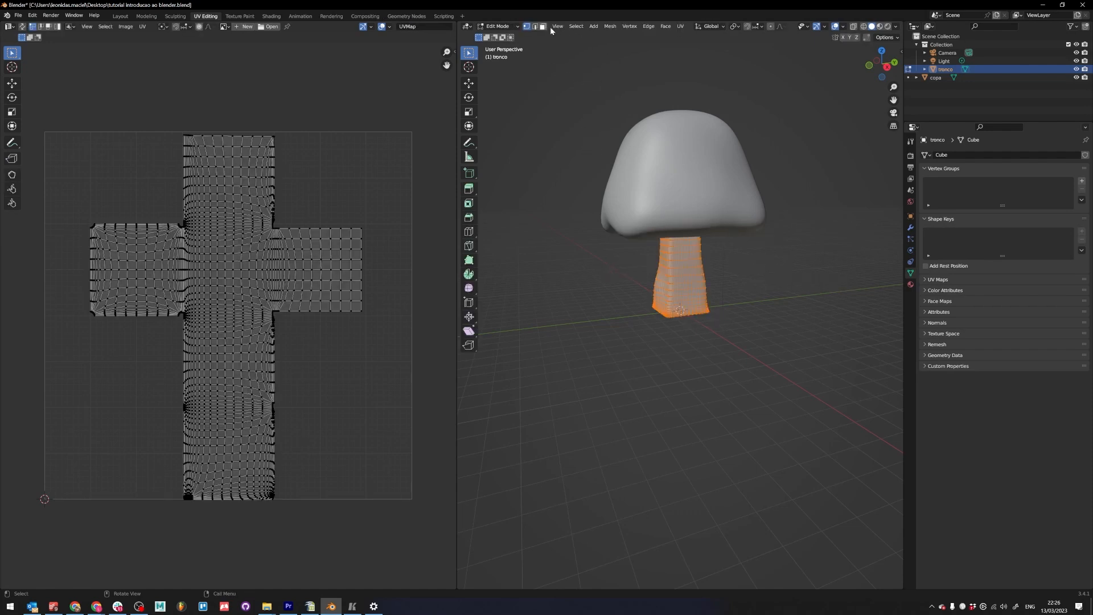
{"action": "left_click", "coordinate": [673, 27]}
{"action": "left_click", "coordinate": [692, 36]}
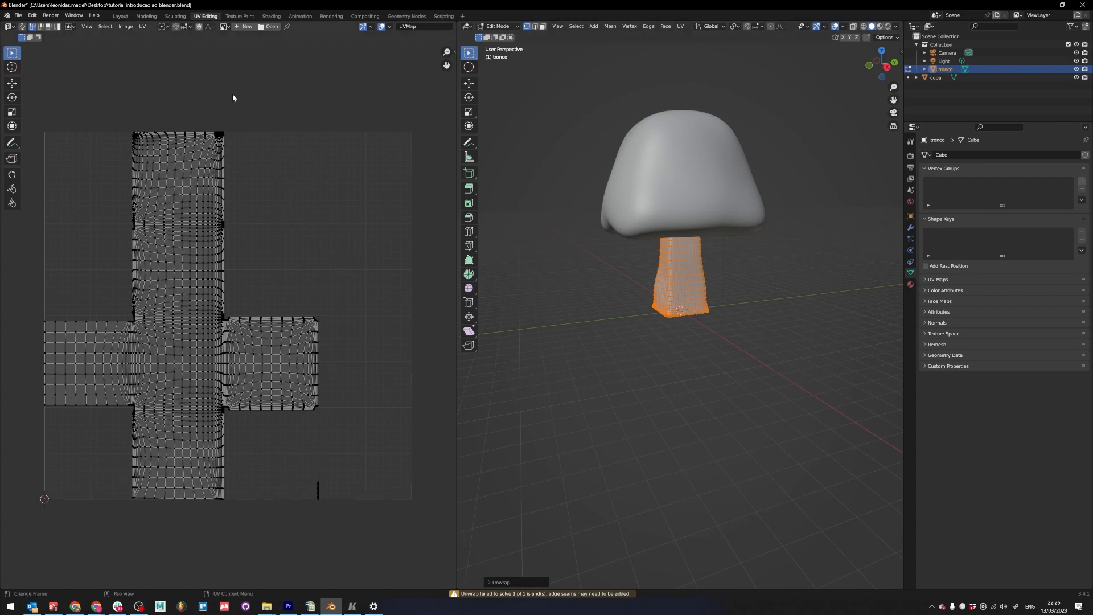
- Clear the tronco's vertex selection and return it to Object Mode
{"action": "left_click_drag", "start_coordinate": [233, 95], "coordinate": [104, 371]}
{"action": "left_click", "coordinate": [603, 464]}
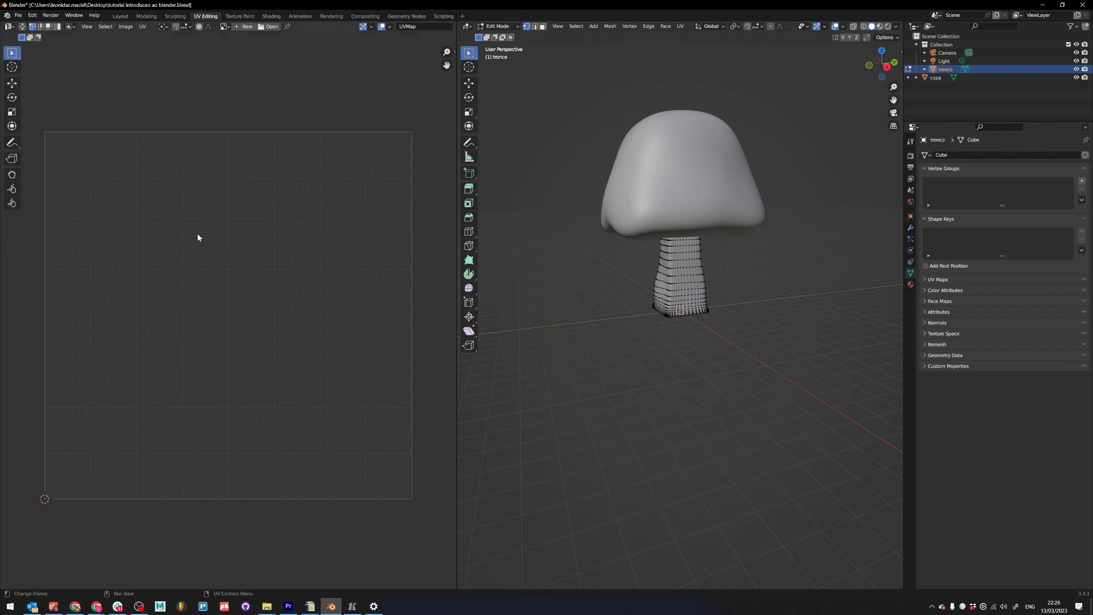
{"action": "key", "text": "Tab"}
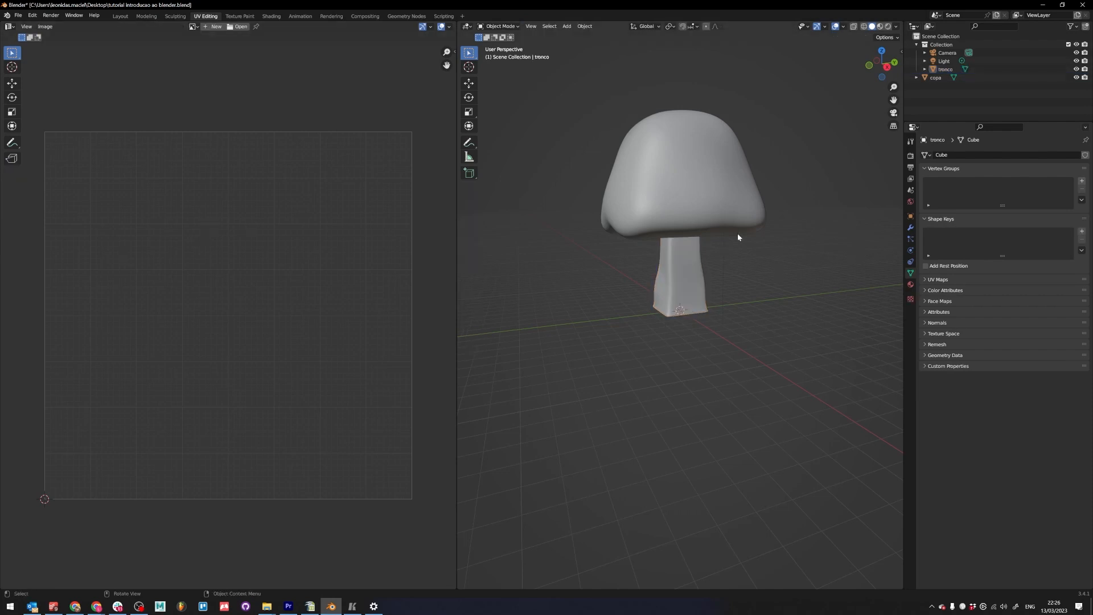
- Open the Texture Paint workspace, switch the viewport to Object Mode and select the tronco
{"action": "left_click", "coordinate": [240, 16]}
{"action": "scroll", "coordinate": [250, 352], "scroll_direction": "down", "scroll_amount": 2}
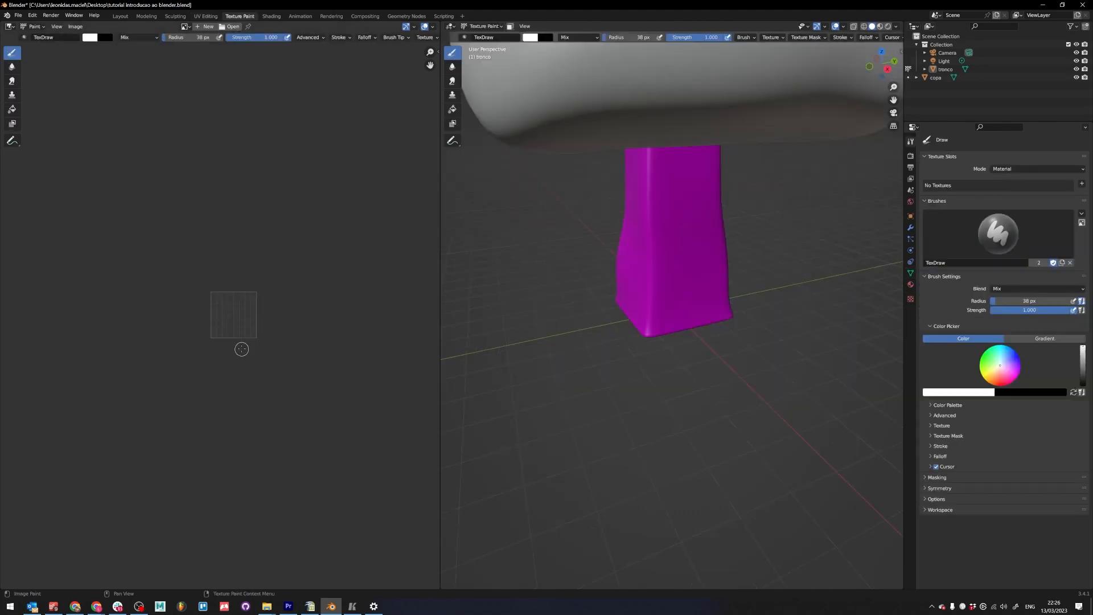
{"action": "scroll", "coordinate": [242, 350], "scroll_direction": "up", "scroll_amount": 4}
{"action": "key", "text": "ctrl+Tab"}
{"action": "left_click", "coordinate": [716, 315]}
{"action": "left_click", "coordinate": [677, 234]}
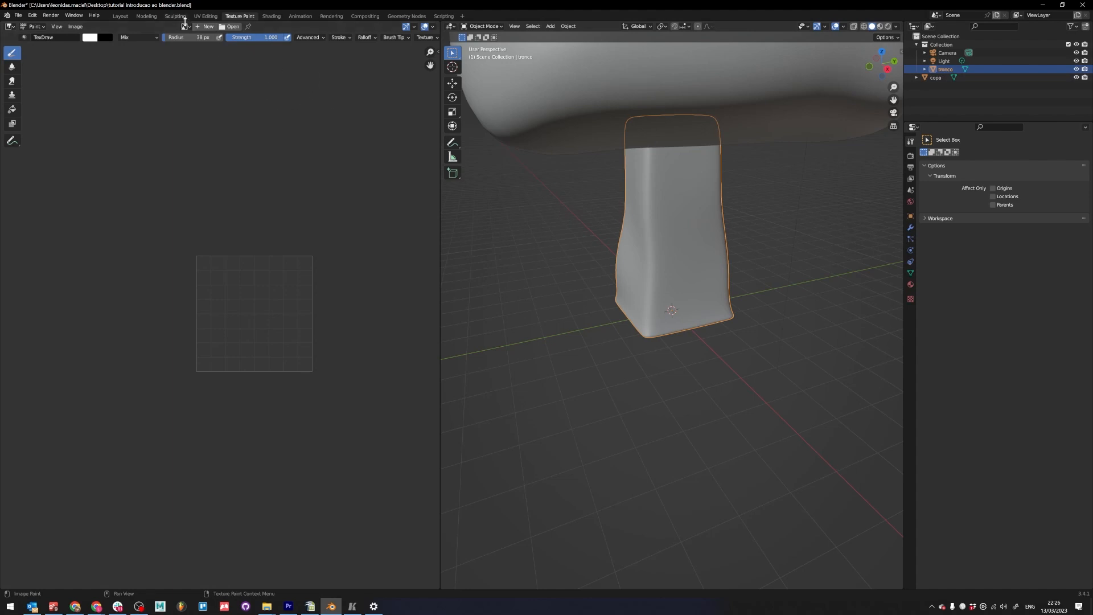
- Start a new image in the UV Editing workspace, naming it arvore with a width of 2048 px
{"action": "left_click", "coordinate": [206, 16]}
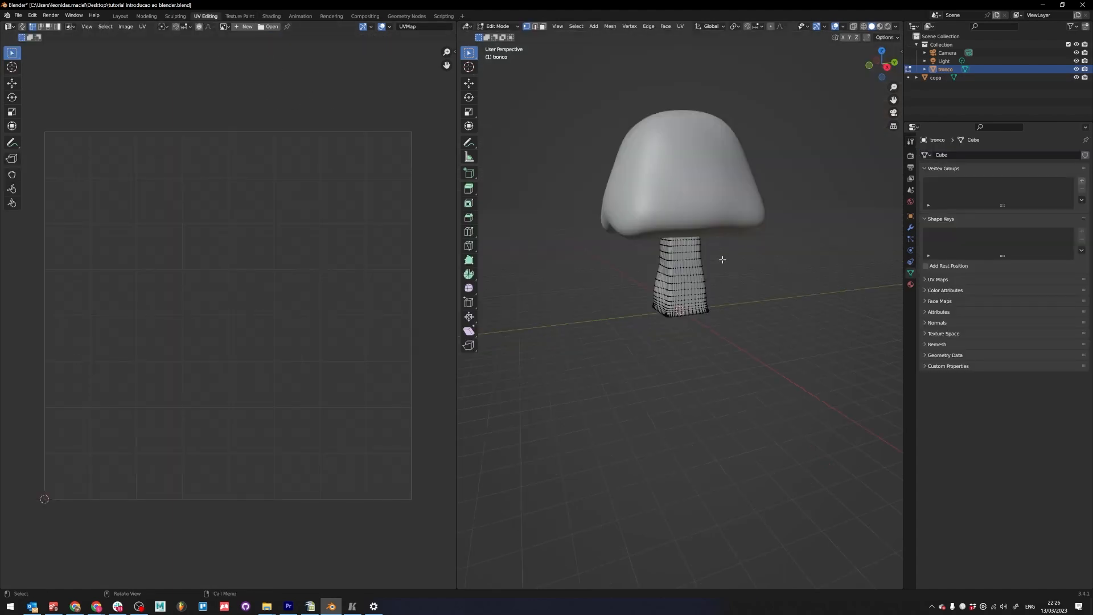
{"action": "left_click", "coordinate": [242, 27]}
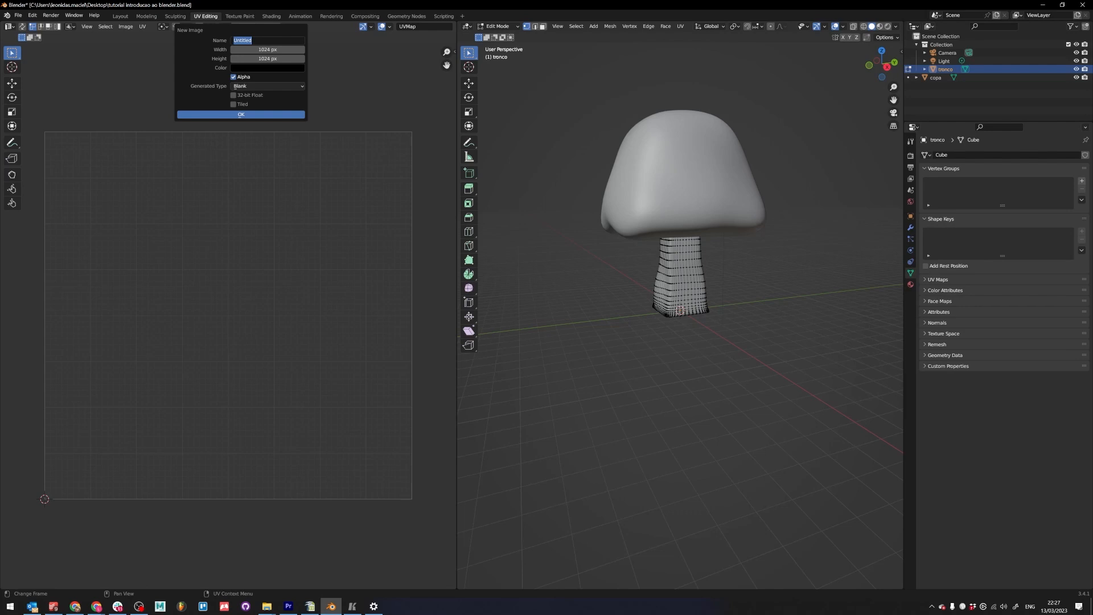
{"action": "type", "text": "arvore"}
{"action": "key", "text": "Tab"}
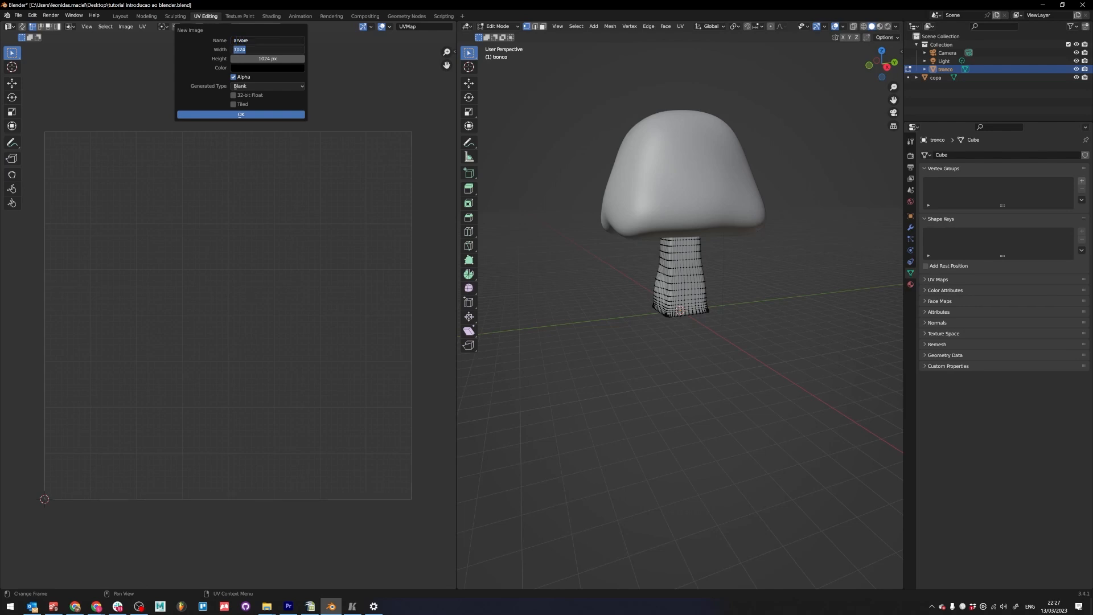
{"action": "key", "text": "End"}
{"action": "type", "text": "*"}
{"action": "key", "text": "Return"}
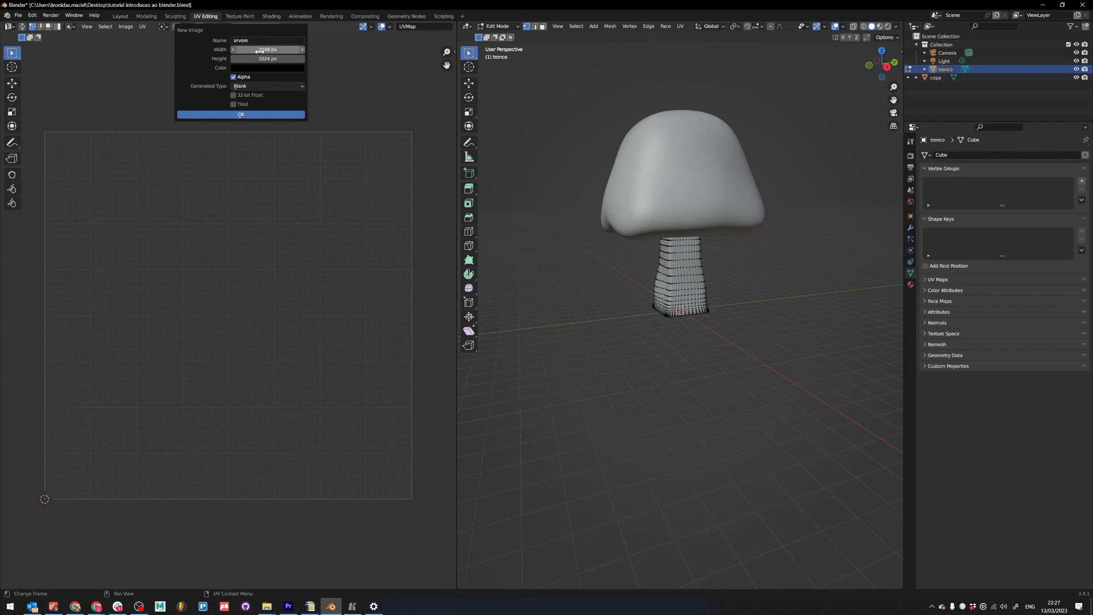
- Set the new image's height to 2048 px and create the image
{"action": "left_click", "coordinate": [277, 60]}
{"action": "key", "text": "End"}
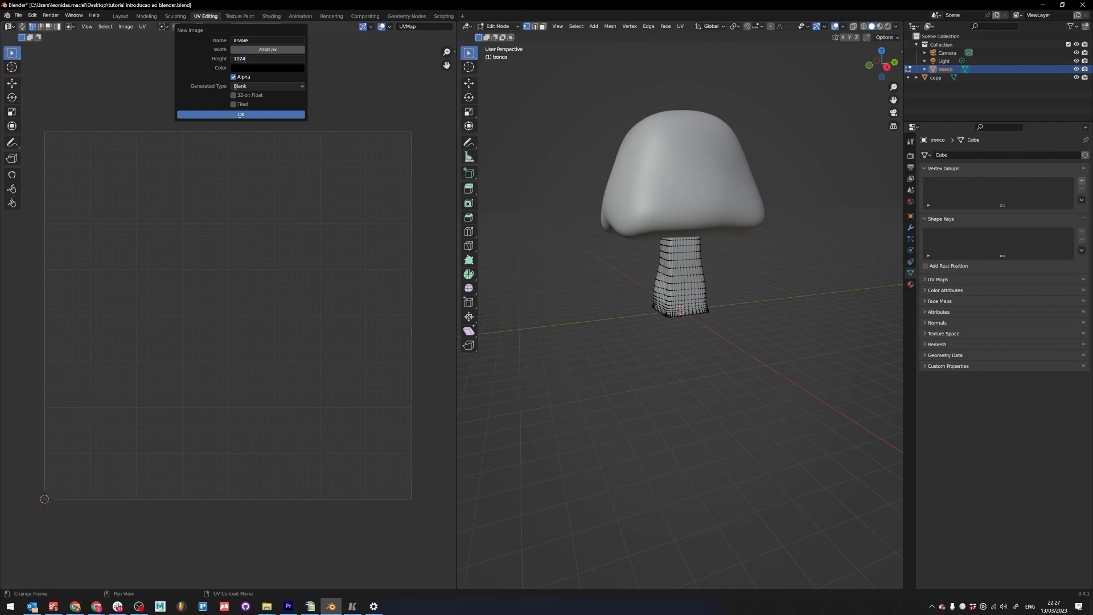
{"action": "type", "text": "*2"}
{"action": "key", "text": "Return"}
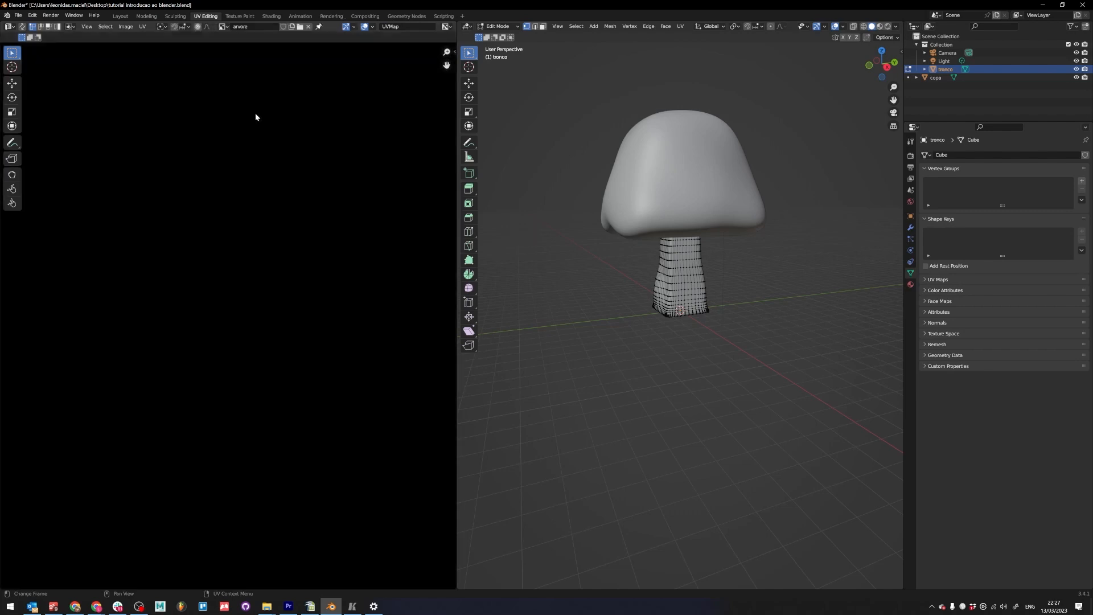
{"action": "left_click", "coordinate": [258, 114]}
{"action": "scroll", "coordinate": [334, 168], "scroll_direction": "down", "scroll_amount": 6}
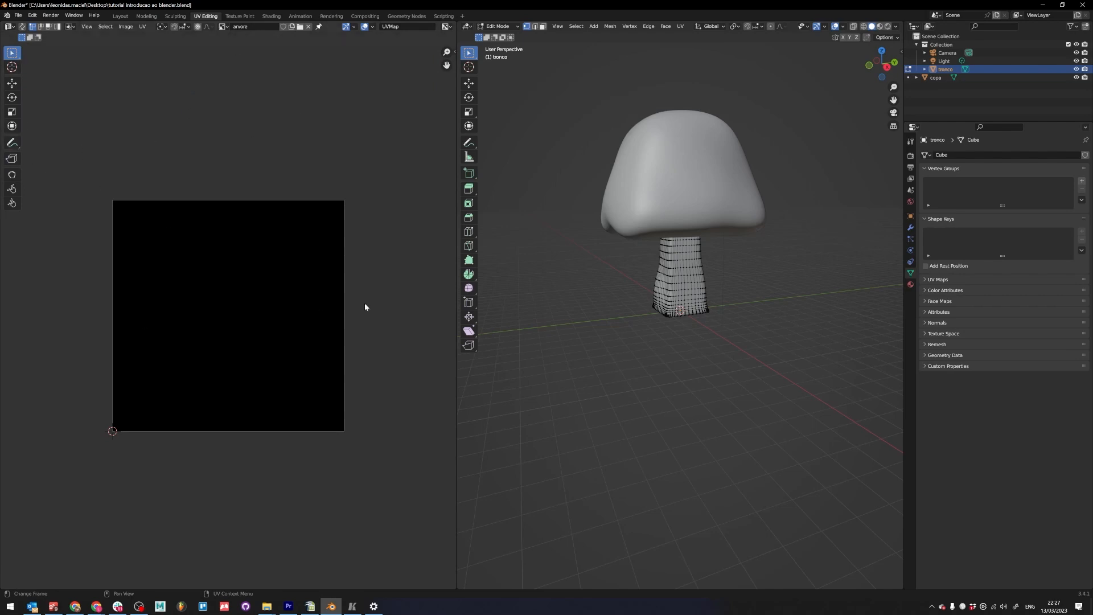
- Show the arvore image in the Texture Paint workspace and paint a white zigzag test stroke across its middle
{"action": "left_click", "coordinate": [233, 16]}
{"action": "left_click", "coordinate": [185, 26]}
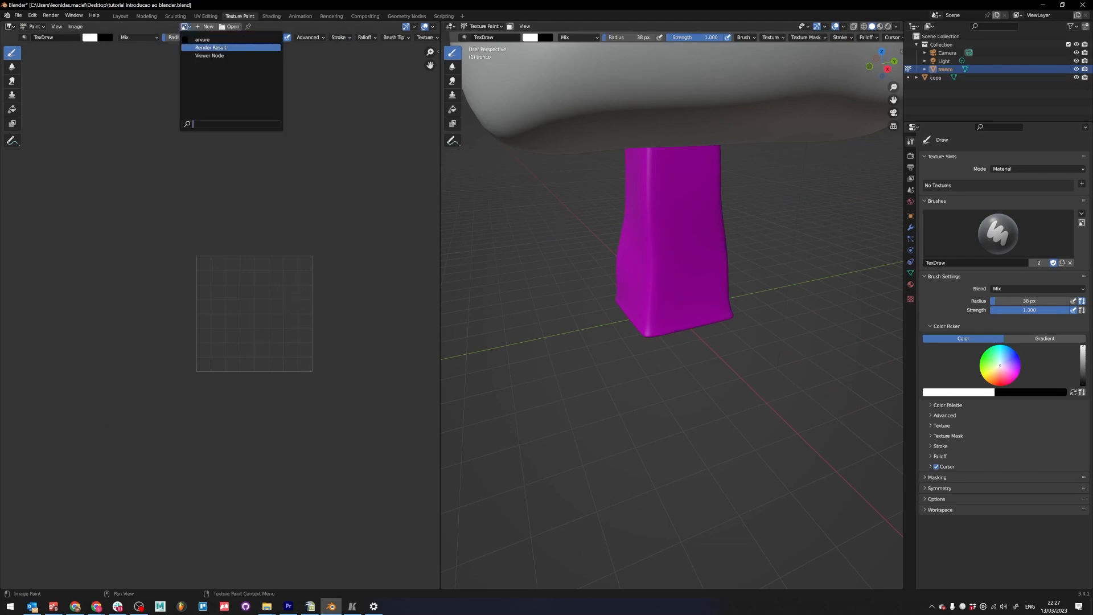
{"action": "left_click", "coordinate": [205, 40]}
{"action": "left_click_drag", "start_coordinate": [260, 306], "coordinate": [242, 343]}
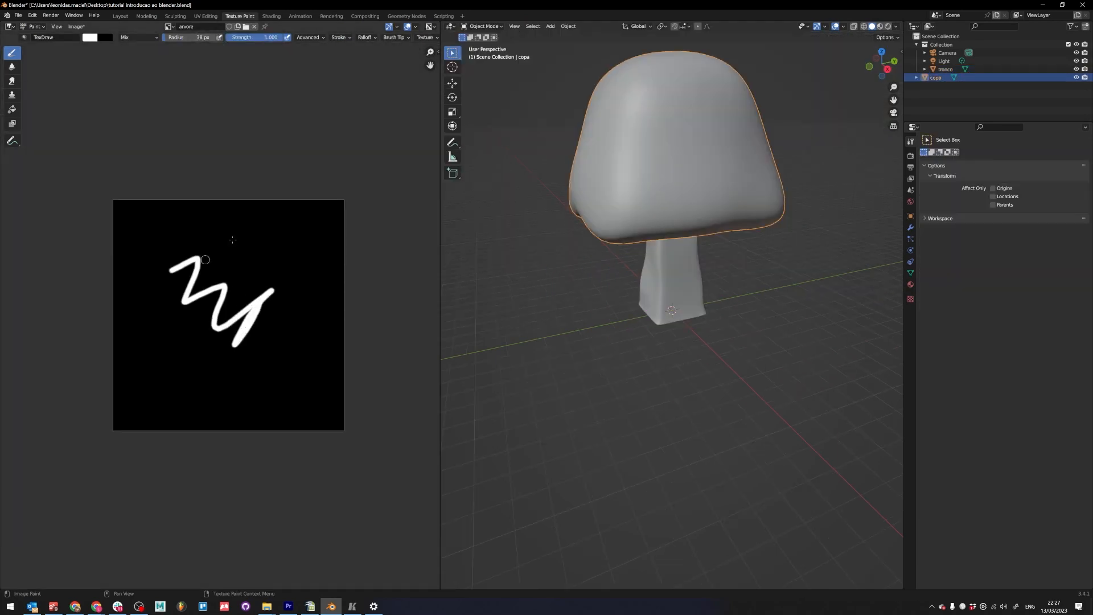
{"action": "key", "text": "ctrl+z"}
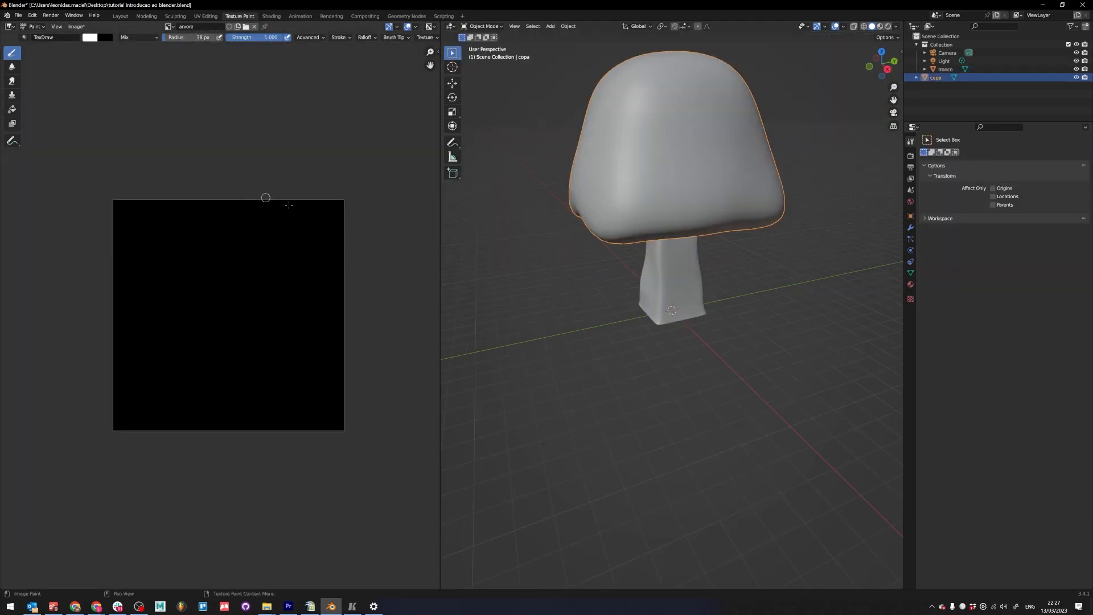
{"action": "left_click_drag", "start_coordinate": [201, 282], "coordinate": [223, 370]}
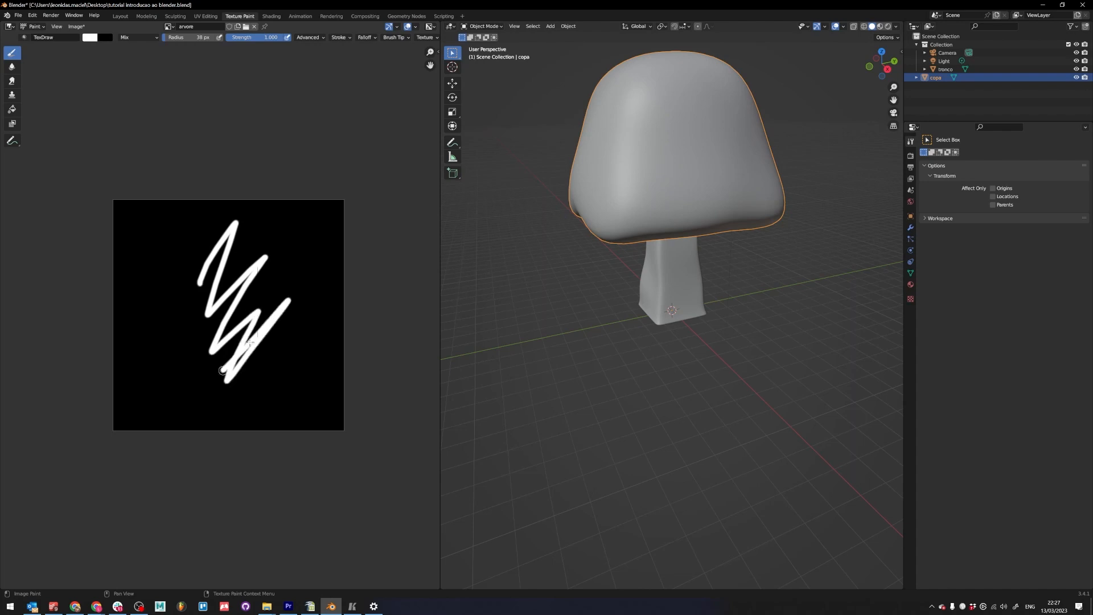
- Undo all the white test strokes on the arvore image, back to a plain black canvas
{"action": "key", "text": "ctrl+z"}
{"action": "mouse_move", "coordinate": [283, 280]}
{"action": "left_mouse_down"}
{"action": "mouse_move", "coordinate": [186, 367]}
{"action": "mouse_move", "coordinate": [265, 303]}
{"action": "mouse_move", "coordinate": [203, 299]}
{"action": "mouse_move", "coordinate": [210, 294]}
{"action": "left_mouse_up"}
{"action": "key", "text": "ctrl+z"}
{"action": "key", "text": "alt+shift"}
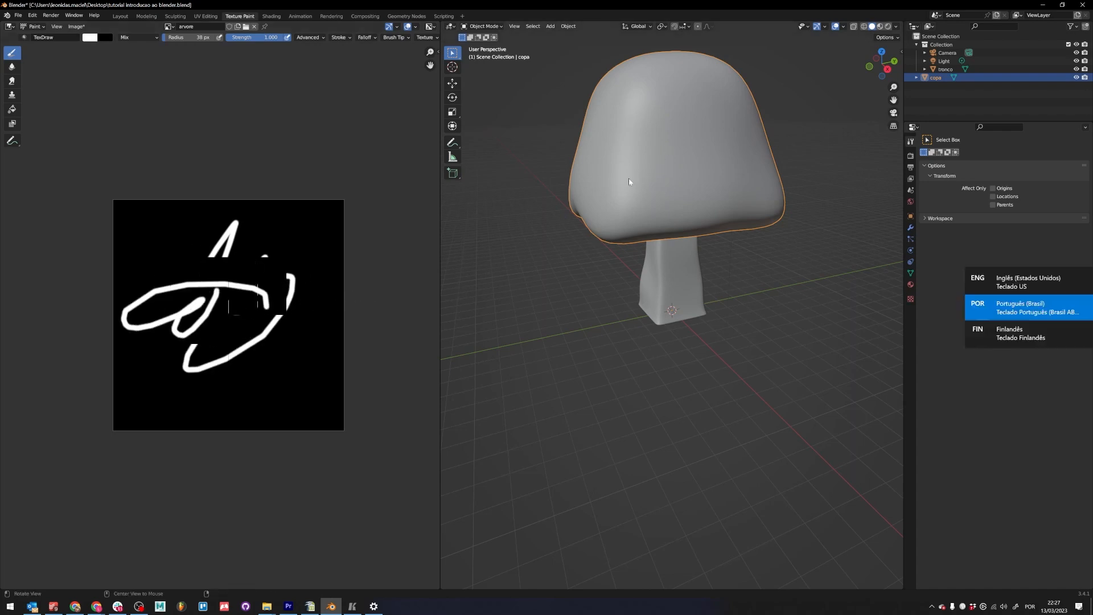
{"action": "mouse_move", "coordinate": [653, 189]}
{"action": "middle_mouse_down", "text": "alt"}
{"action": "mouse_move", "coordinate": [702, 217]}
{"action": "mouse_move", "coordinate": [637, 340]}
{"action": "mouse_move", "coordinate": [695, 198]}
{"action": "mouse_move", "coordinate": [683, 211]}
{"action": "mouse_move", "coordinate": [677, 180]}
{"action": "mouse_move", "coordinate": [657, 239]}
{"action": "mouse_move", "coordinate": [686, 237]}
{"action": "middle_mouse_up", "text": "alt"}
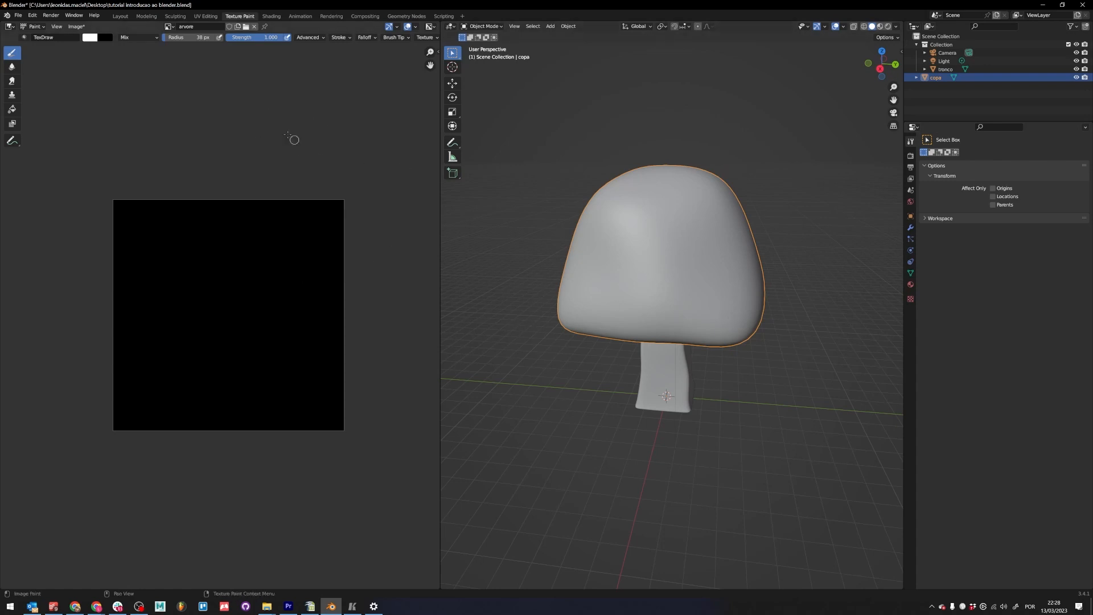
- Switch the 3D viewport to Material Preview shading to show the tree's materials
{"action": "key", "text": "ctrl+Tab"}
{"action": "key", "text": "Escape"}
{"action": "key", "text": "z"}
{"action": "left_click", "coordinate": [771, 387]}
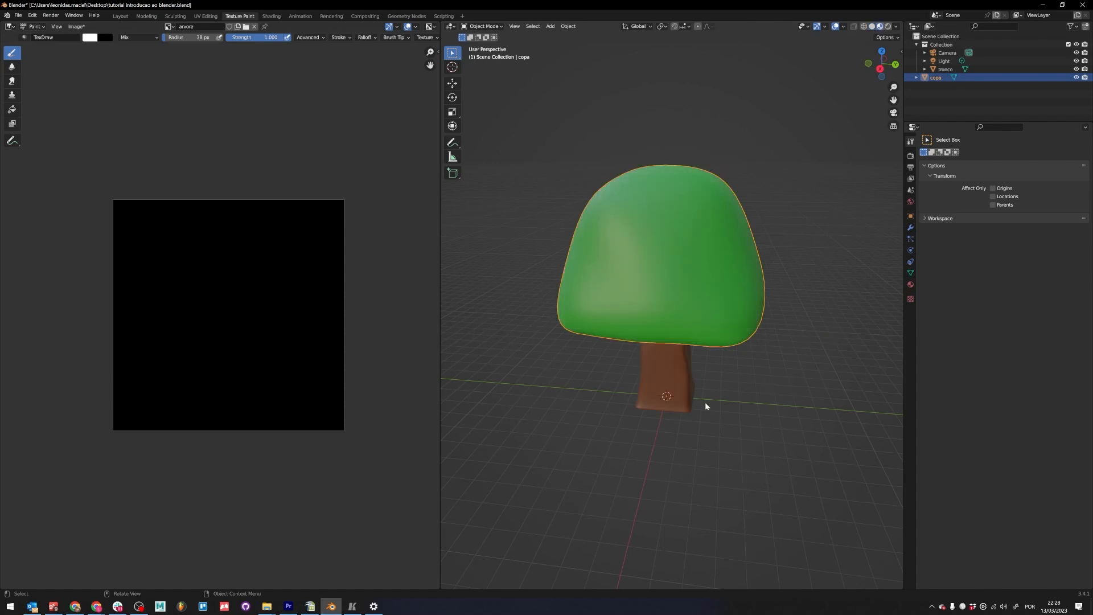
{"action": "middle_click_drag", "start_coordinate": [705, 402], "coordinate": [724, 341]}
- Remove the Folhas material slot from the copa object and the tronco material slot from the tronco object
{"action": "left_click", "coordinate": [911, 285]}
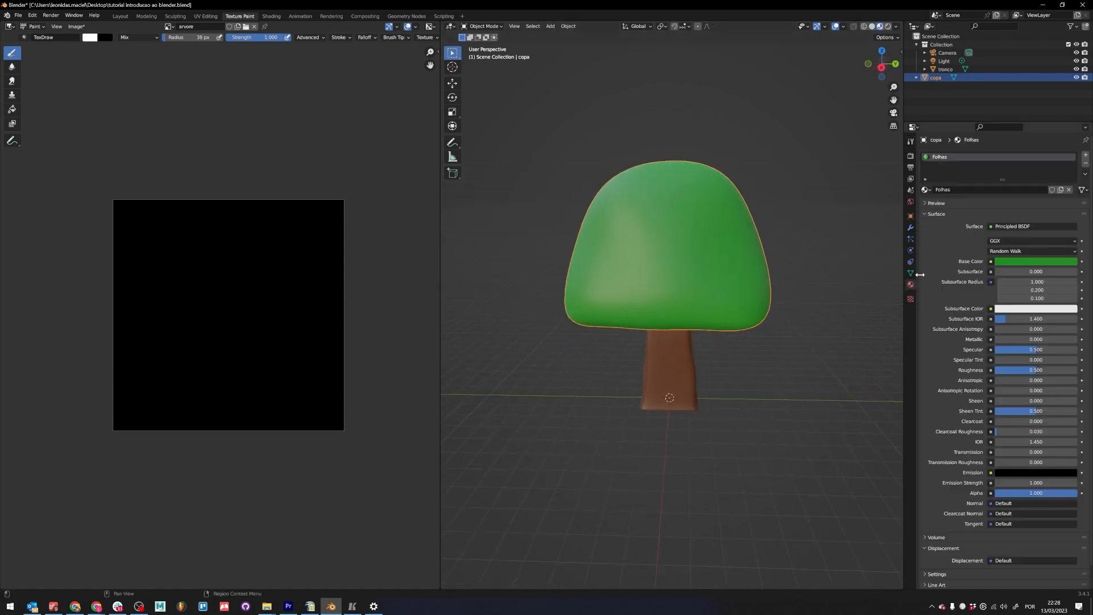
{"action": "left_click", "coordinate": [666, 340]}
{"action": "left_click", "coordinate": [665, 317]}
{"action": "left_click", "coordinate": [663, 366]}
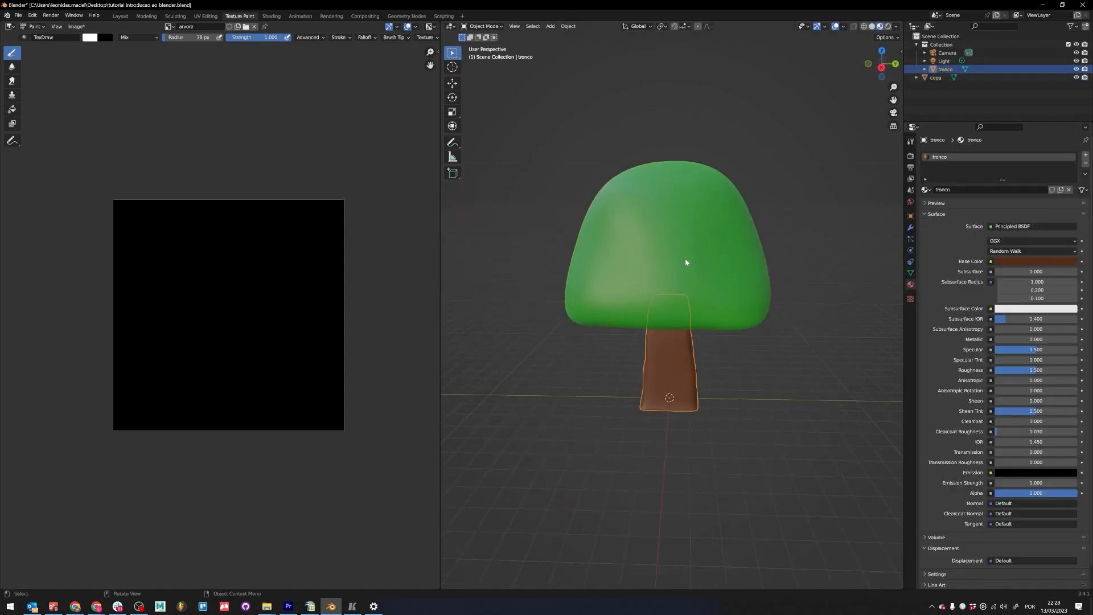
{"action": "left_click", "coordinate": [685, 258]}
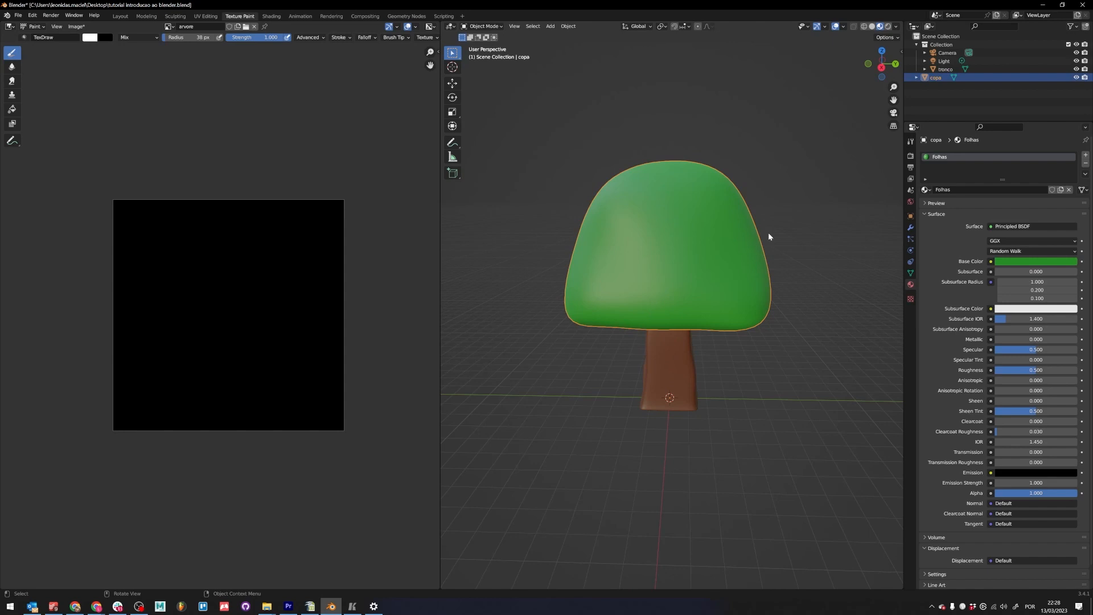
{"action": "left_click", "coordinate": [1086, 163]}
{"action": "left_click", "coordinate": [662, 350]}
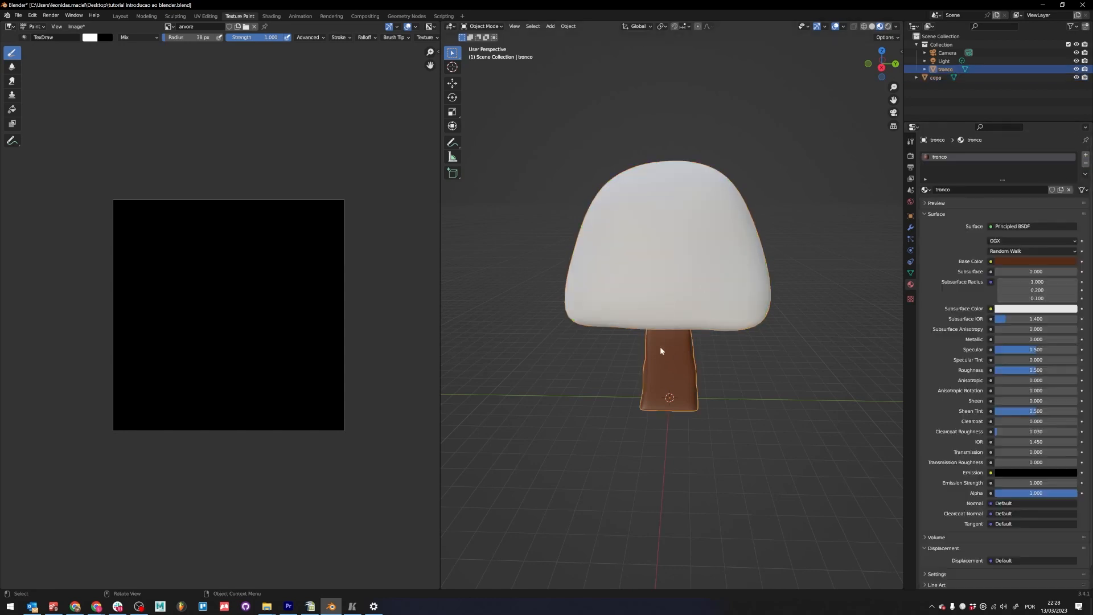
{"action": "left_click", "coordinate": [1085, 163]}
- Create a new material on the copa object and name it "Arvore"
{"action": "left_click", "coordinate": [735, 251]}
{"action": "left_click", "coordinate": [977, 188]}
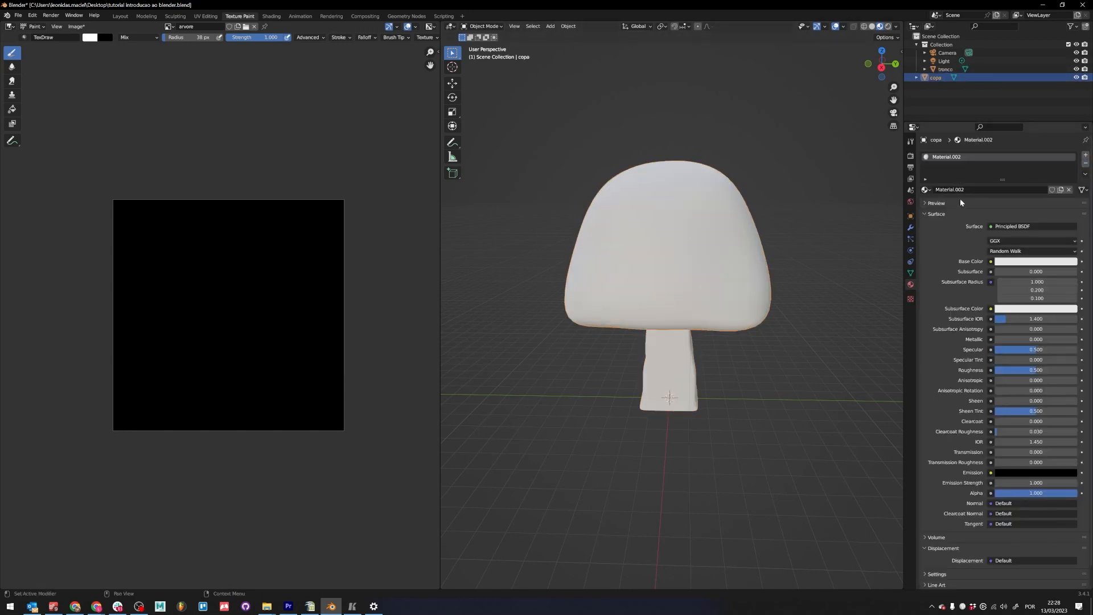
{"action": "double_click", "coordinate": [961, 190]}
{"action": "type", "text": "Arvore"}
{"action": "key", "text": "Return"}
- Assign the existing Arvore material to the tronco object
{"action": "left_click", "coordinate": [205, 16]}
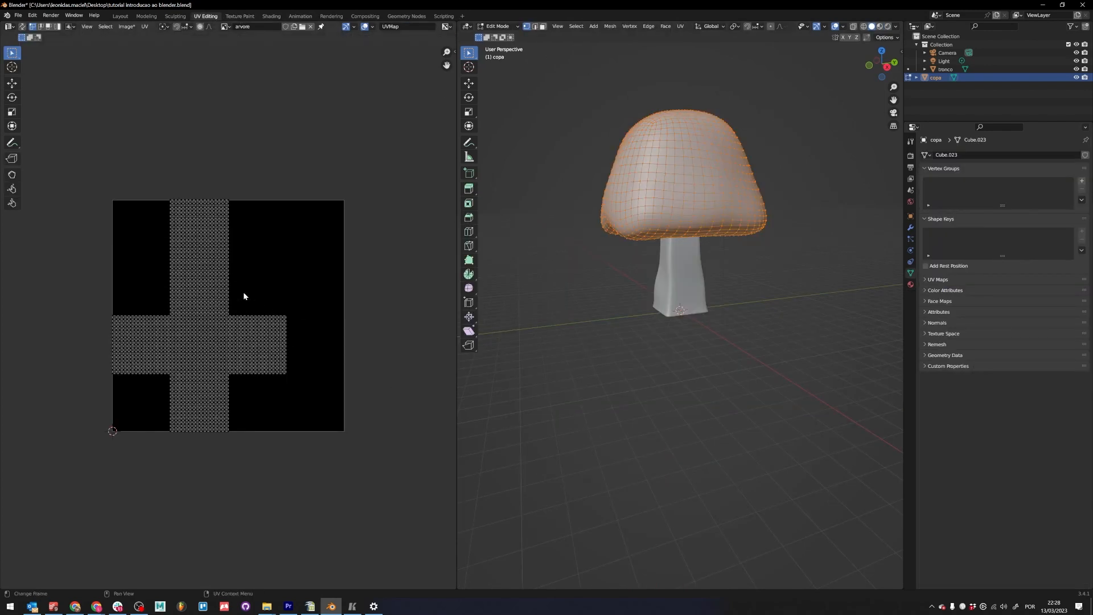
{"action": "left_click", "coordinate": [239, 16]}
{"action": "key", "text": "ctrl+Tab"}
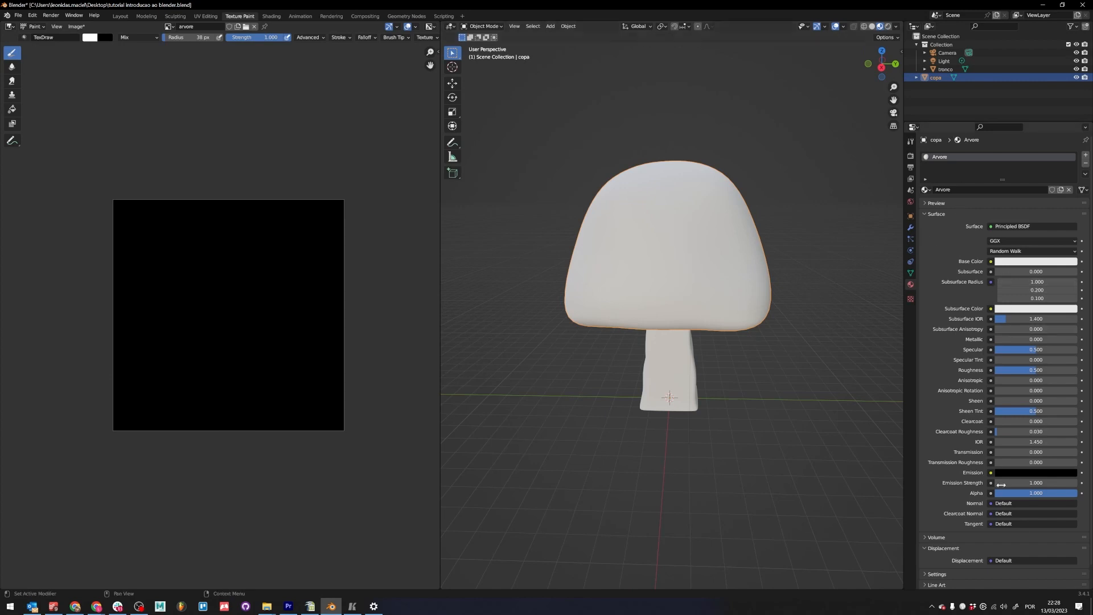
{"action": "left_click", "coordinate": [946, 69]}
{"action": "left_click", "coordinate": [926, 190]}
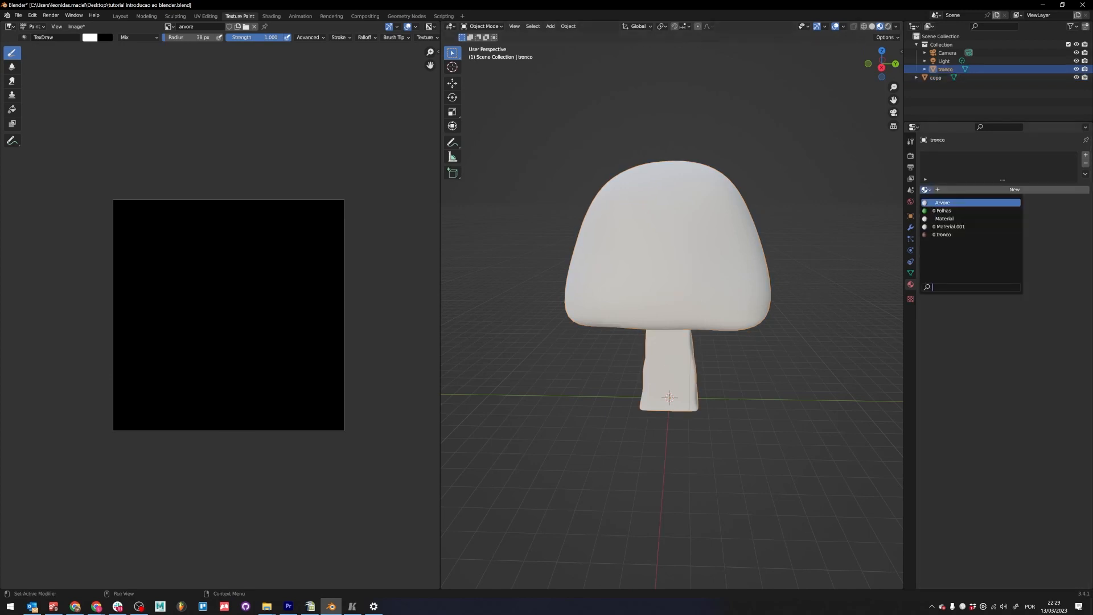
{"action": "left_click", "coordinate": [940, 202]}
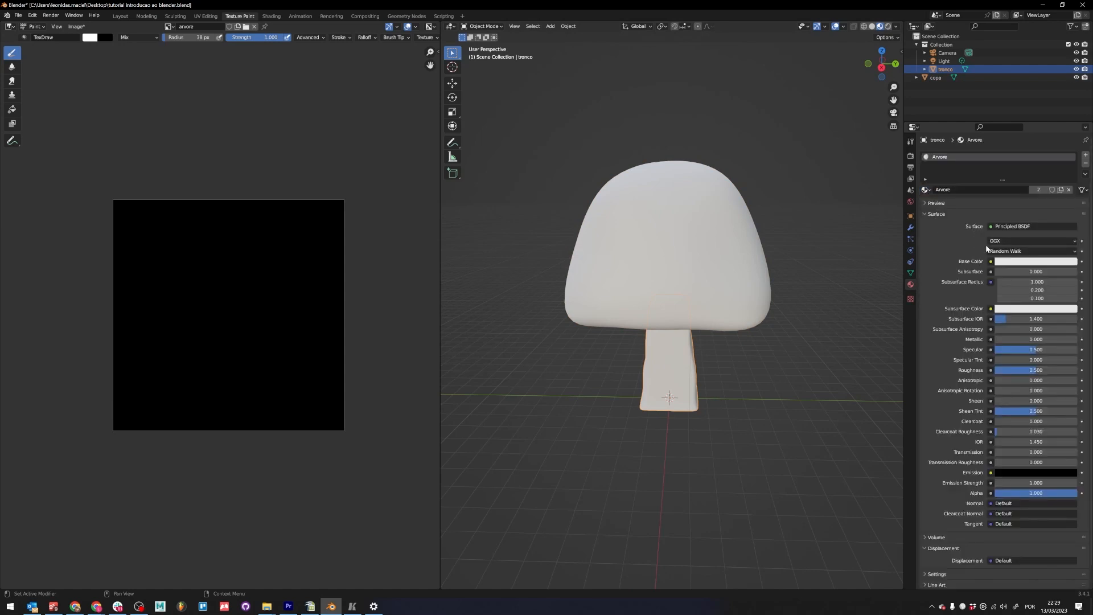
- Open the Shading workspace and enlarge the shader editor, shrinking the file browser and the 3D viewport
{"action": "left_click", "coordinate": [271, 16]}
{"action": "left_click", "coordinate": [240, 16]}
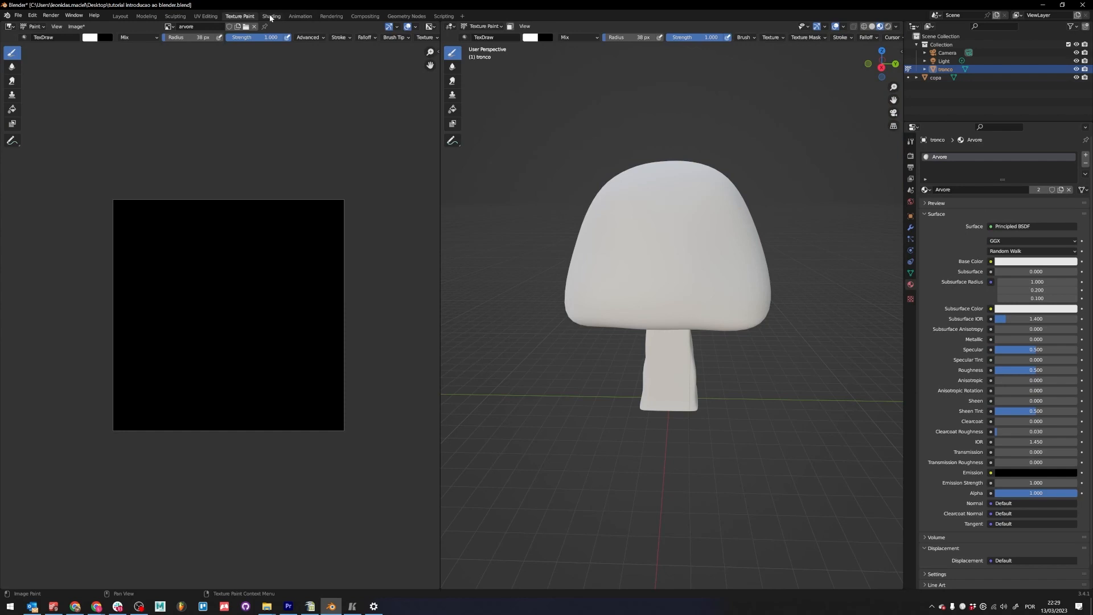
{"action": "left_click", "coordinate": [272, 16]}
{"action": "middle_click_drag", "start_coordinate": [593, 491], "coordinate": [644, 493]}
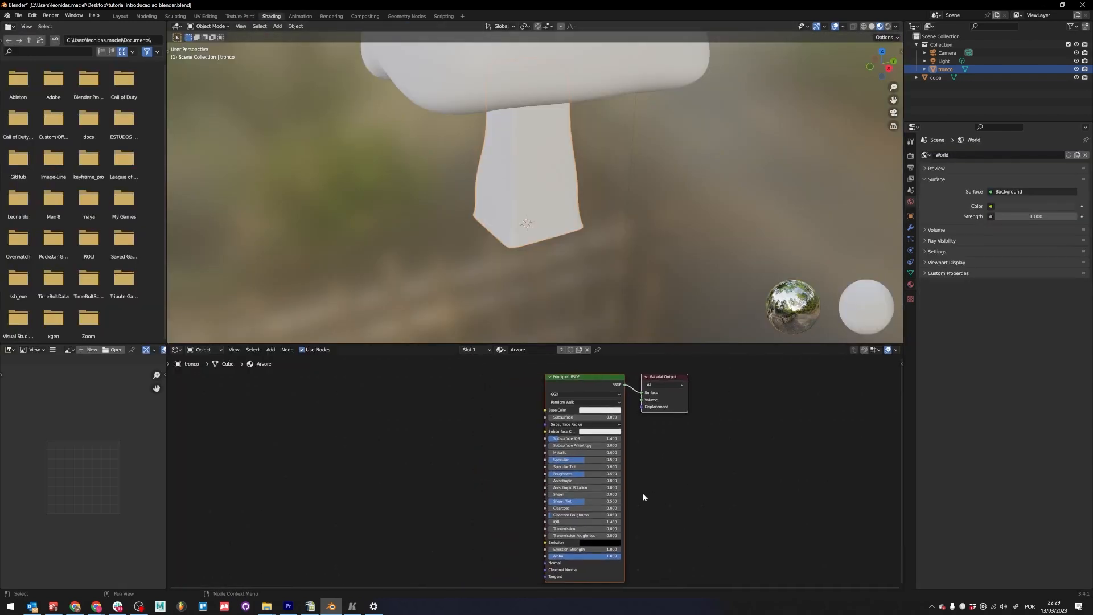
{"action": "scroll", "coordinate": [476, 446], "scroll_direction": "up", "scroll_amount": 2}
{"action": "middle_click_drag", "start_coordinate": [455, 438], "coordinate": [521, 449]}
{"action": "left_click", "coordinate": [480, 443]}
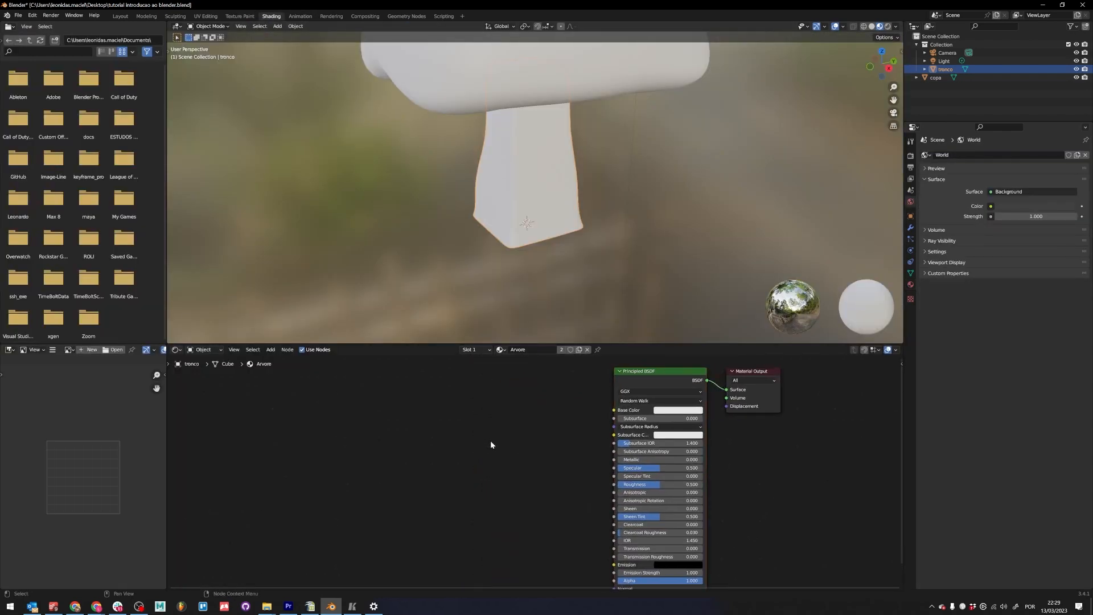
{"action": "scroll", "coordinate": [491, 444], "scroll_direction": "down", "scroll_amount": 2}
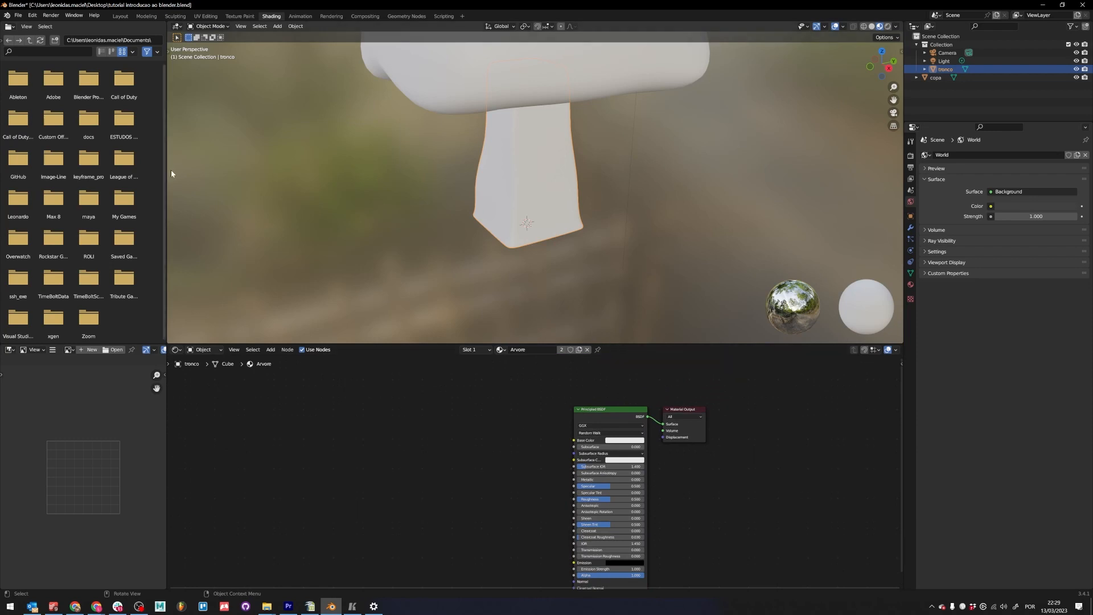
{"action": "left_click_drag", "start_coordinate": [165, 170], "coordinate": [11, 171]}
{"action": "left_click_drag", "start_coordinate": [577, 343], "coordinate": [569, 265]}
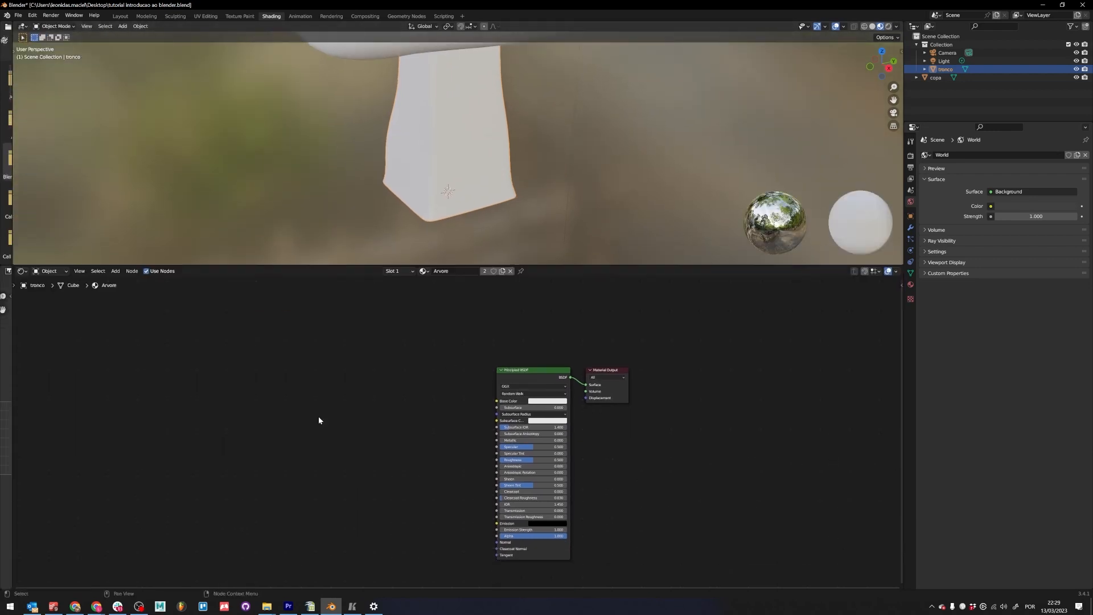
{"action": "middle_click_drag", "start_coordinate": [317, 420], "coordinate": [339, 419]}
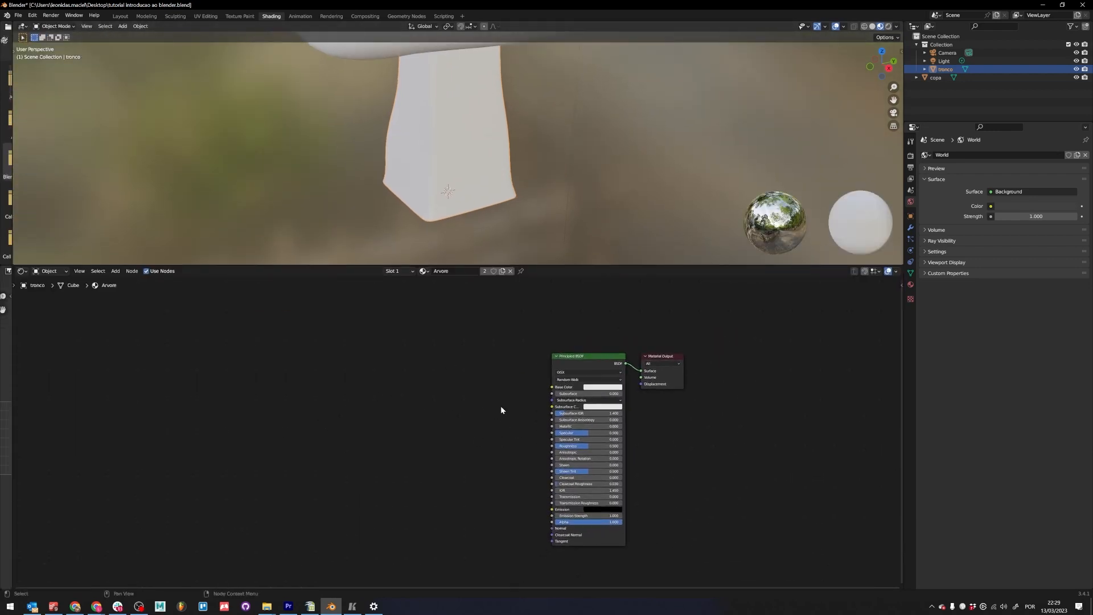
{"action": "middle_click_drag", "start_coordinate": [481, 392], "coordinate": [450, 401]}
{"action": "scroll", "coordinate": [454, 472], "scroll_direction": "up", "scroll_amount": 2}
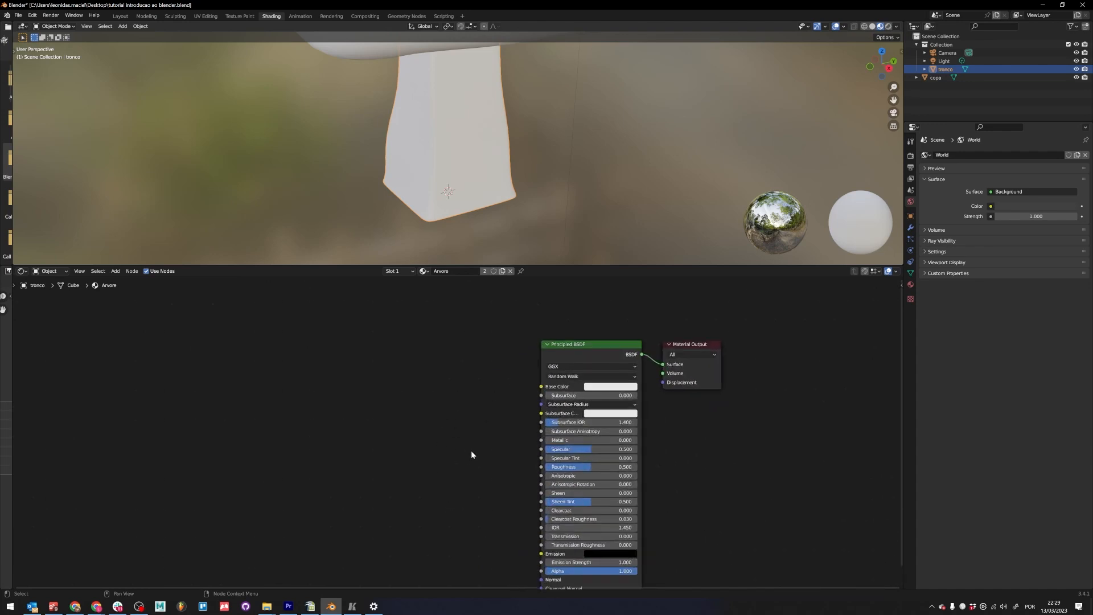
{"action": "scroll", "coordinate": [470, 450], "scroll_direction": "up", "scroll_amount": 1}
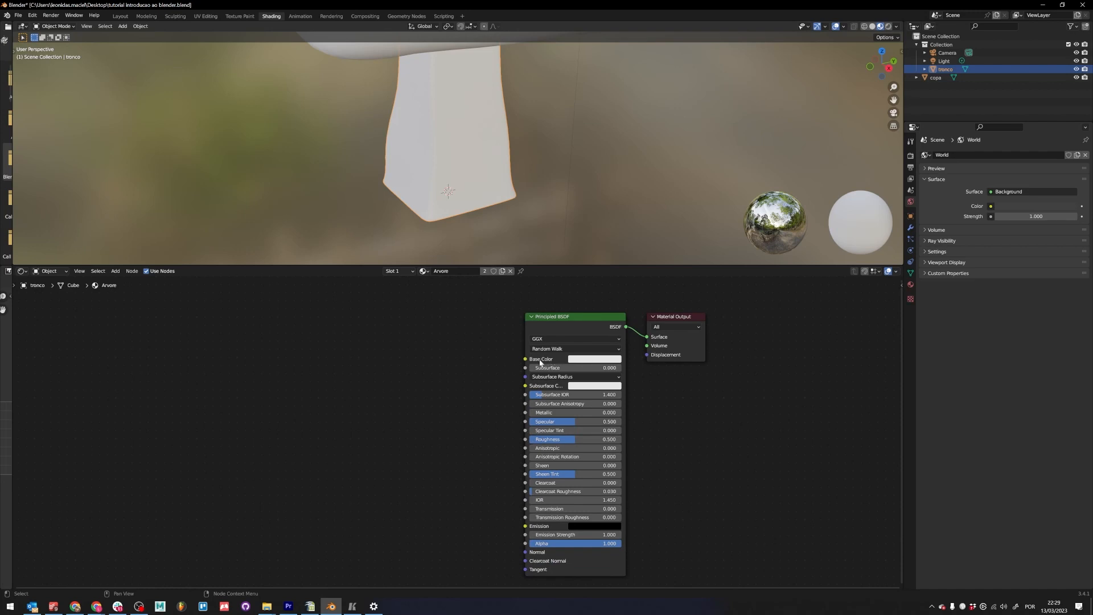
- Add an Image Texture node beside the Principled BSDF in the Arvore material's node tree
{"action": "left_click", "coordinate": [239, 17]}
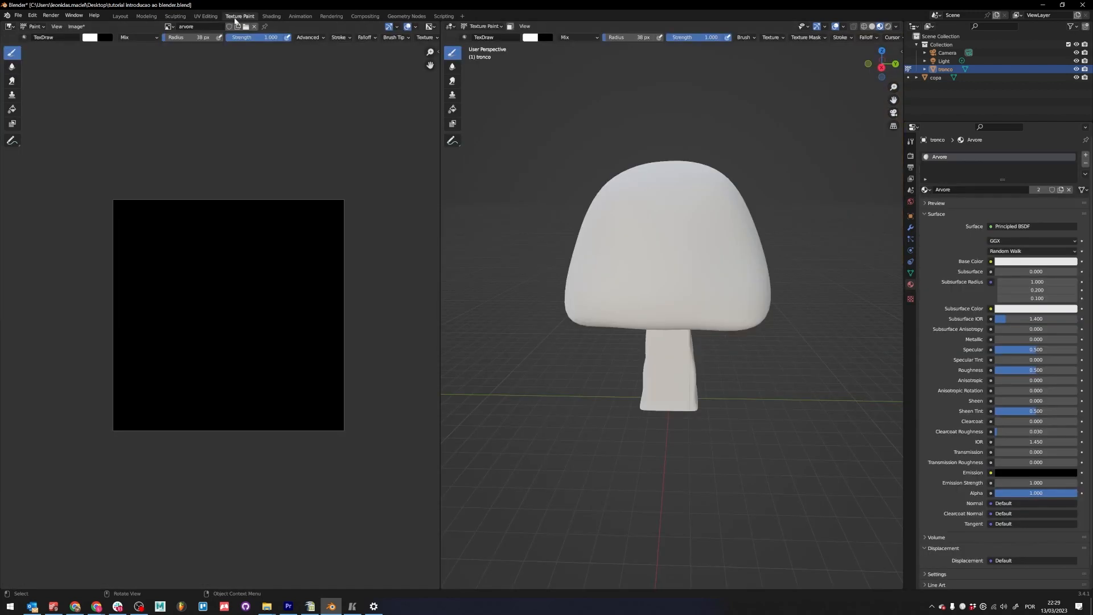
{"action": "left_click", "coordinate": [272, 17]}
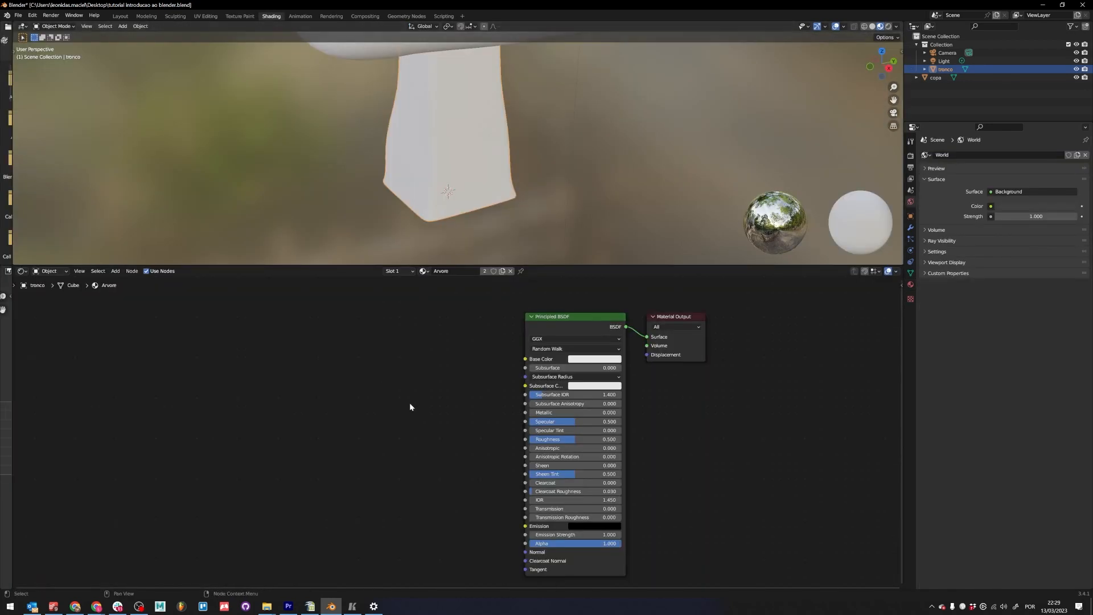
{"action": "left_click", "coordinate": [115, 271]}
{"action": "key", "text": "shift+a"}
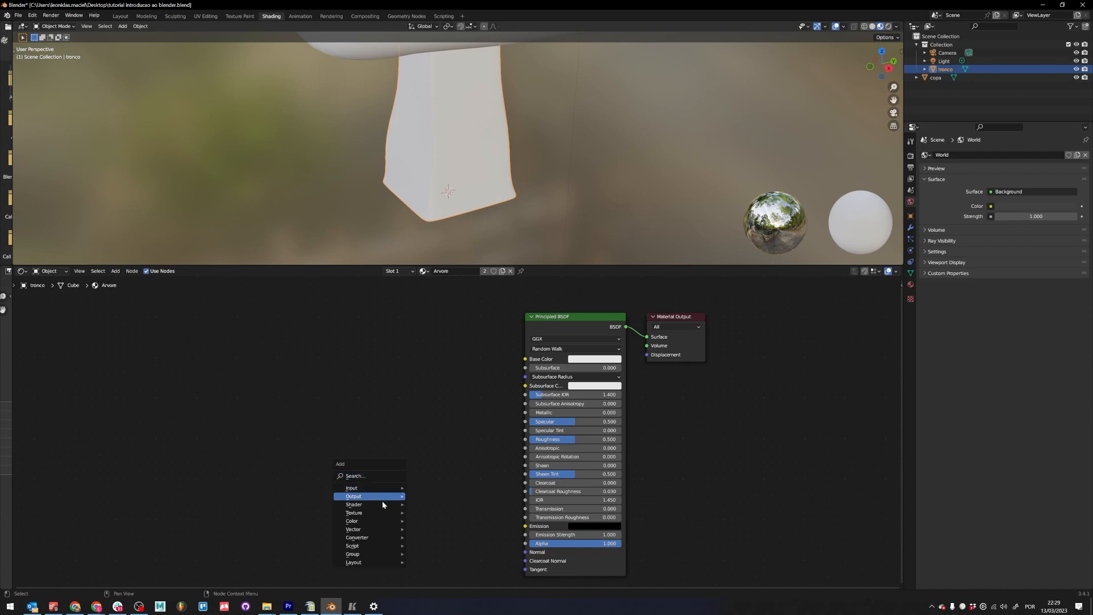
{"action": "mouse_move", "coordinate": [383, 514]}
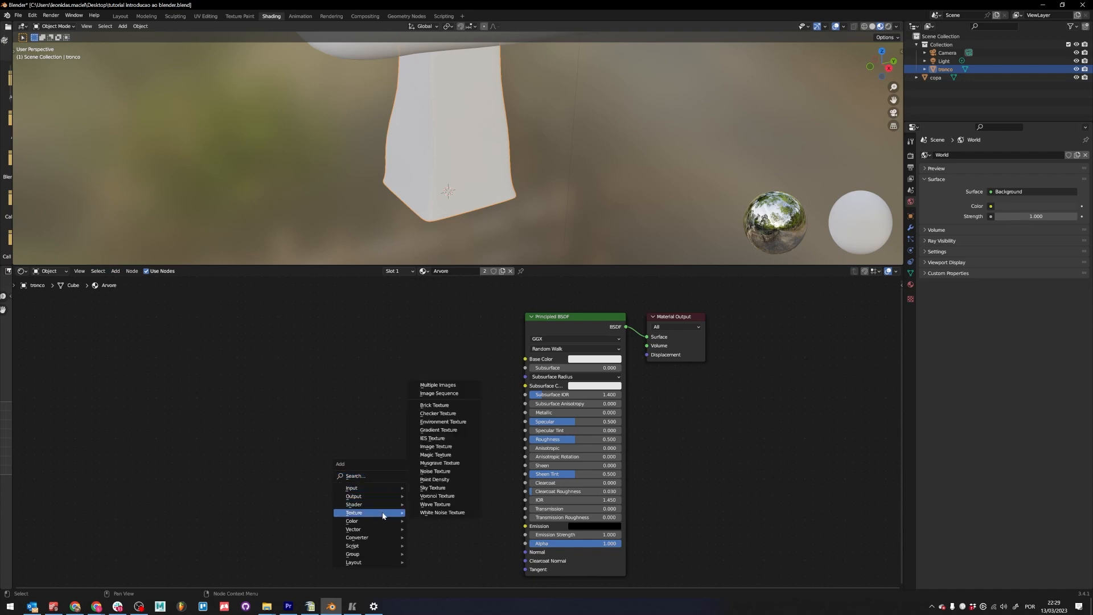
{"action": "left_click", "coordinate": [450, 447]}
{"action": "left_click", "coordinate": [364, 356]}
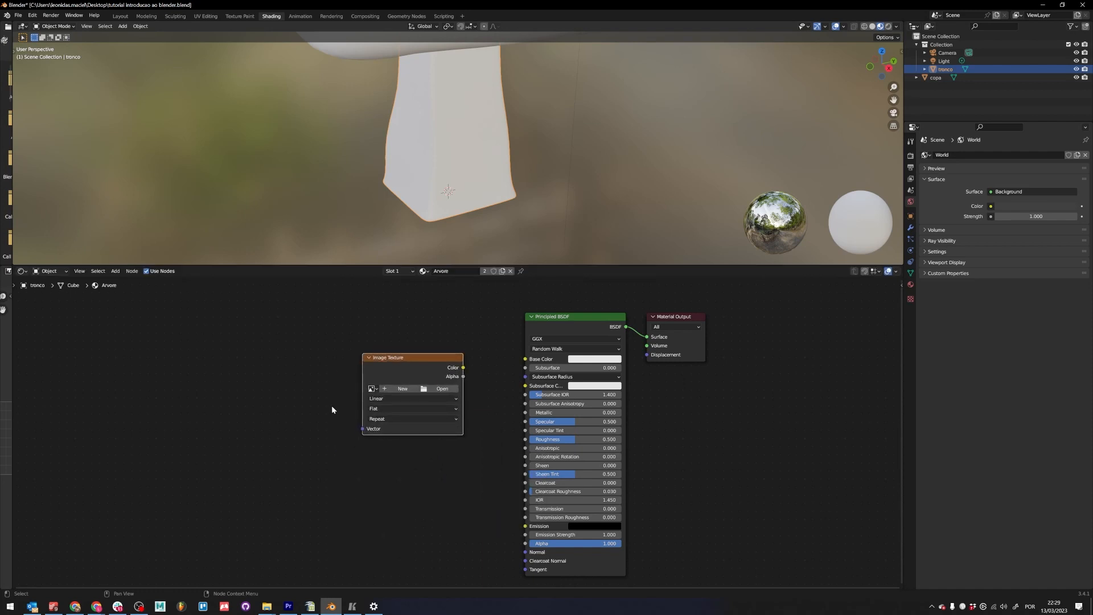
- Load the arvore image into the Image Texture node and connect its Color output to the Principled BSDF's Base Color
{"action": "left_click", "coordinate": [374, 389]}
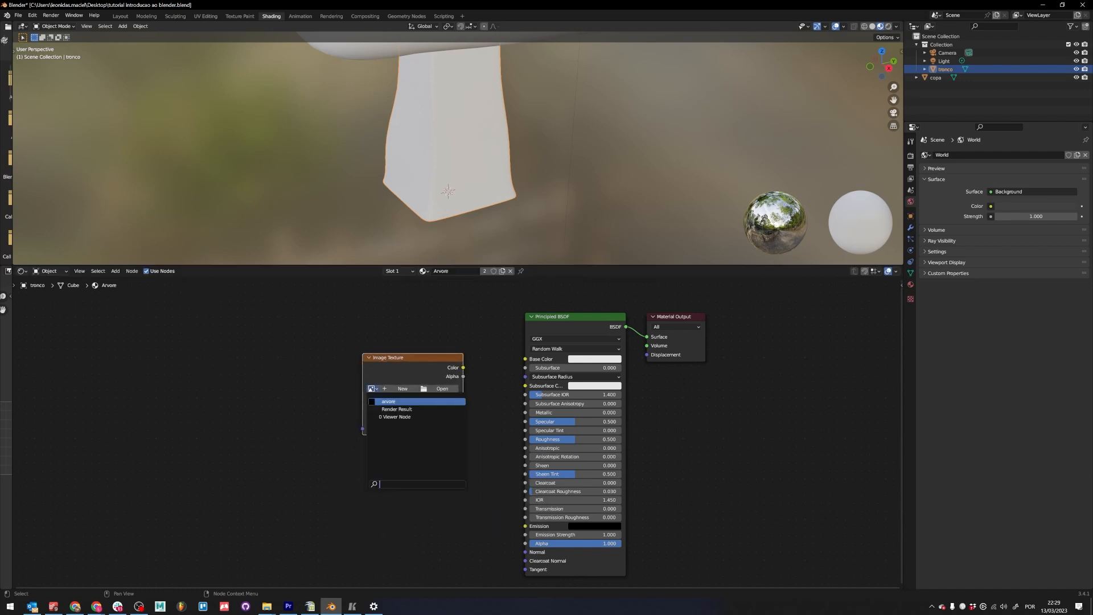
{"action": "left_click", "coordinate": [376, 390]}
{"action": "left_click", "coordinate": [392, 422]}
{"action": "left_click_drag", "start_coordinate": [464, 367], "coordinate": [525, 359]}
{"action": "left_click_drag", "start_coordinate": [425, 356], "coordinate": [442, 352]}
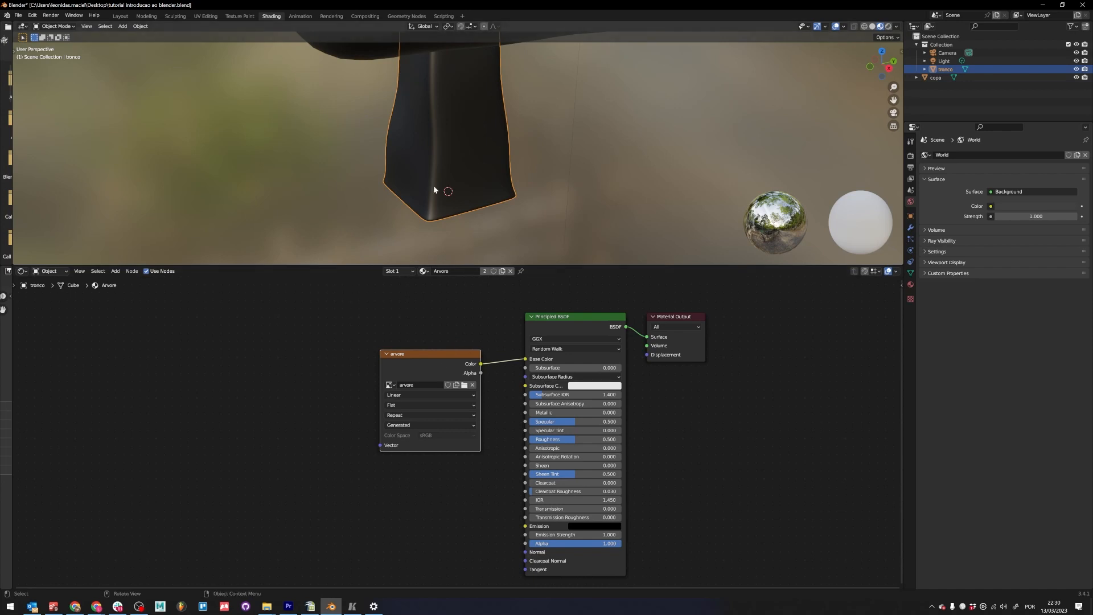
{"action": "scroll", "coordinate": [432, 186], "scroll_direction": "down", "scroll_amount": 1}
- In the Texture Paint workspace, paint white test scribbles across the arvore image and directly on the 3D tree
{"action": "left_click", "coordinate": [240, 16]}
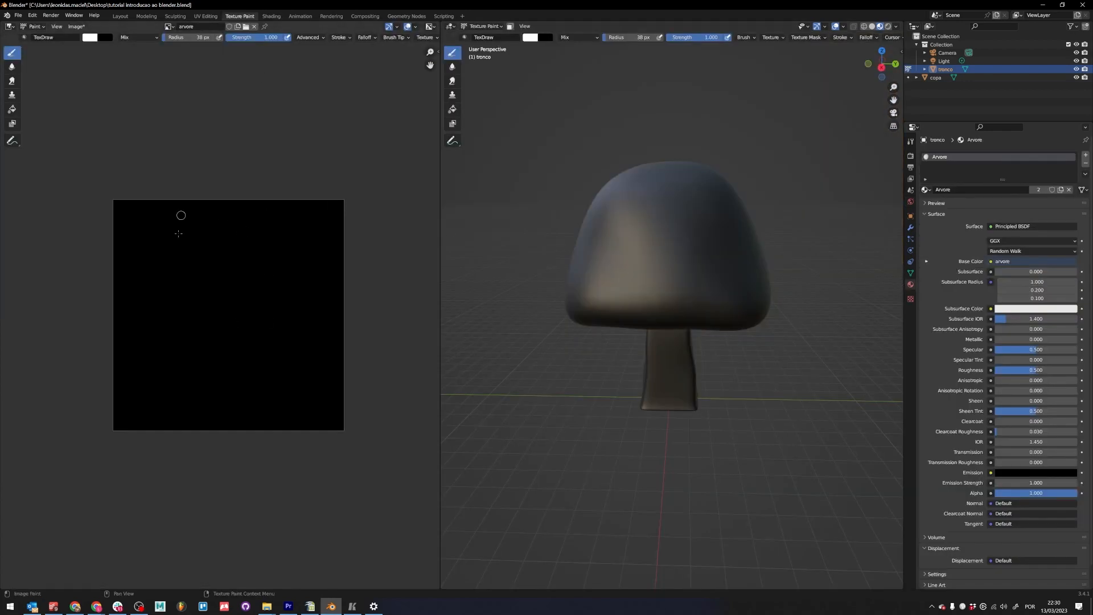
{"action": "left_click_drag", "start_coordinate": [200, 246], "coordinate": [217, 291]}
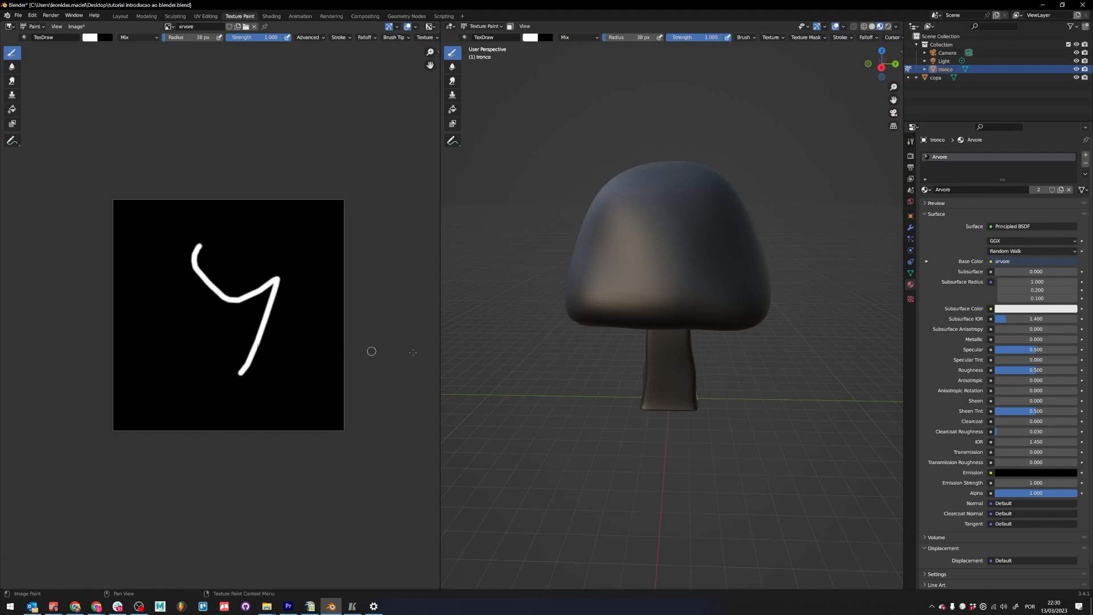
{"action": "key", "text": "ctrl+z"}
{"action": "mouse_move", "coordinate": [128, 211]}
{"action": "left_mouse_down"}
{"action": "mouse_move", "coordinate": [205, 388]}
{"action": "mouse_move", "coordinate": [287, 342]}
{"action": "mouse_move", "coordinate": [378, 439]}
{"action": "mouse_move", "coordinate": [250, 248]}
{"action": "mouse_move", "coordinate": [133, 340]}
{"action": "left_mouse_up"}
{"action": "mouse_move", "coordinate": [654, 324]}
{"action": "middle_mouse_down"}
{"action": "mouse_move", "coordinate": [618, 336]}
{"action": "mouse_move", "coordinate": [560, 309]}
{"action": "mouse_move", "coordinate": [777, 246]}
{"action": "mouse_move", "coordinate": [724, 206]}
{"action": "middle_mouse_up"}
{"action": "scroll", "coordinate": [724, 206], "scroll_direction": "up", "scroll_amount": 4}
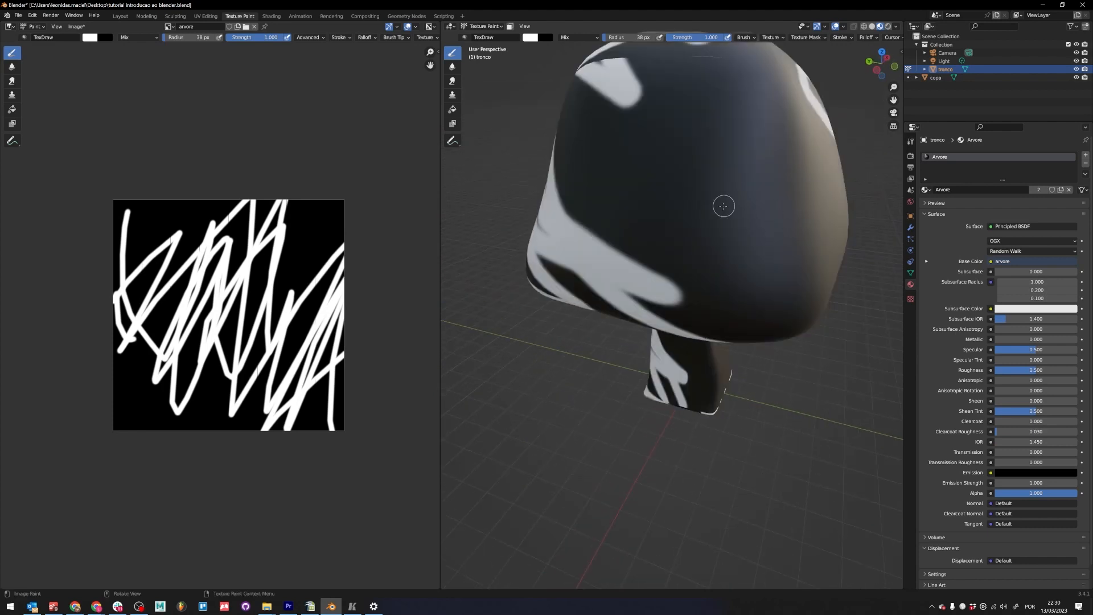
{"action": "middle_click_drag", "start_coordinate": [757, 244], "coordinate": [700, 388]}
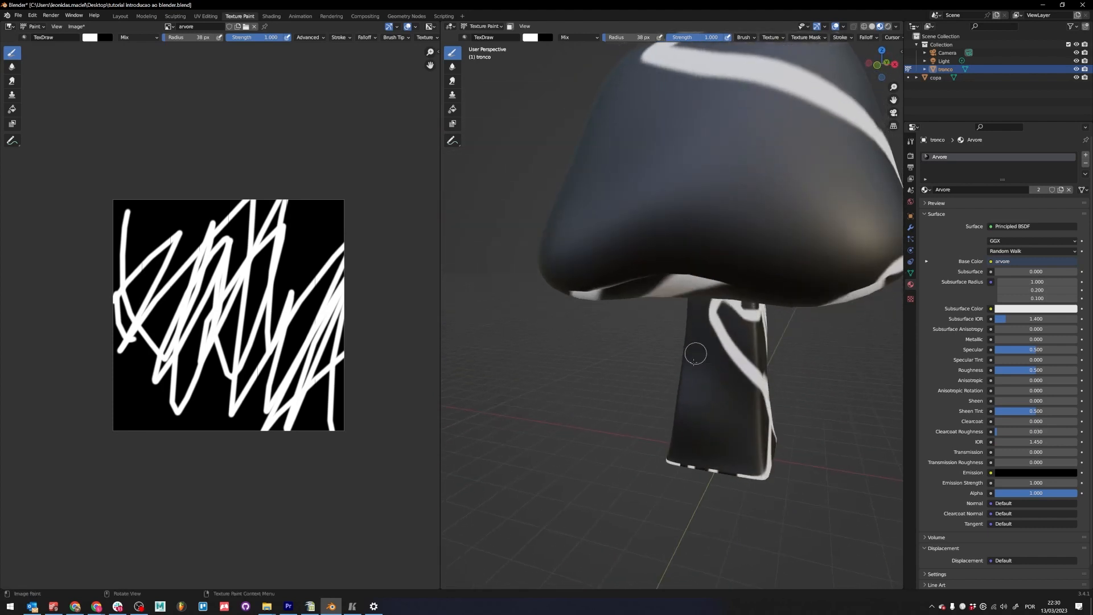
{"action": "mouse_move", "coordinate": [706, 393]}
{"action": "left_mouse_down"}
{"action": "mouse_move", "coordinate": [697, 420]}
{"action": "mouse_move", "coordinate": [723, 427]}
{"action": "mouse_move", "coordinate": [698, 425]}
{"action": "mouse_move", "coordinate": [684, 387]}
{"action": "mouse_move", "coordinate": [709, 393]}
{"action": "left_mouse_up"}
{"action": "mouse_move", "coordinate": [709, 393]}
{"action": "middle_mouse_down"}
{"action": "mouse_move", "coordinate": [708, 408]}
{"action": "mouse_move", "coordinate": [706, 370]}
{"action": "middle_mouse_up"}
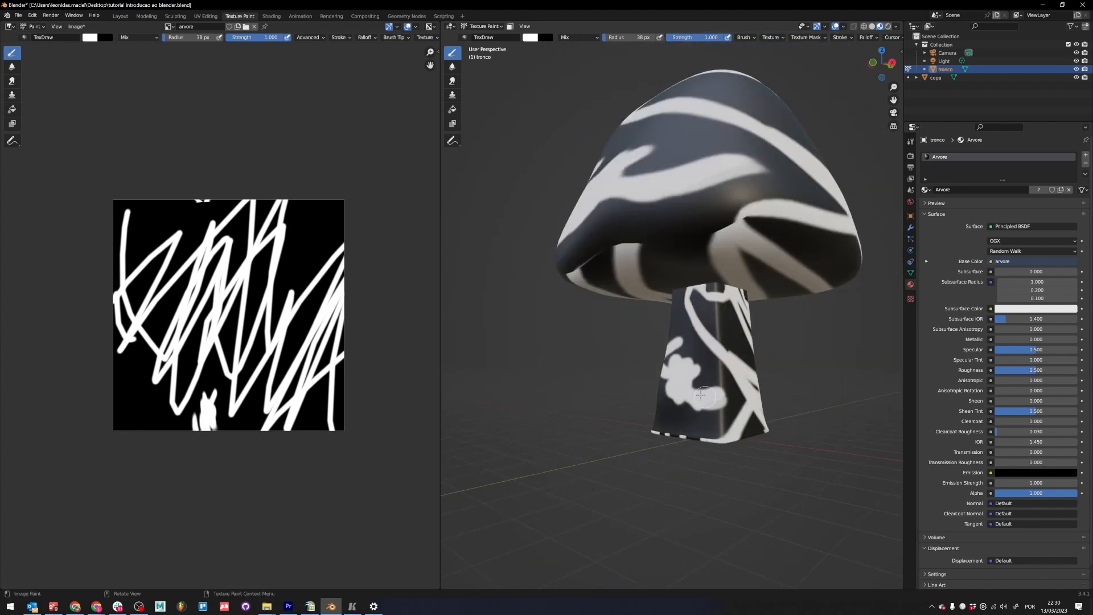
- Undo all the white test paint on the tree and the arvore image
{"action": "key", "text": "ctrl+z"}
{"action": "key", "text": "ctrl+z"}
{"action": "key", "text": "ctrl+z"}
{"action": "key", "text": "ctrl+z"}
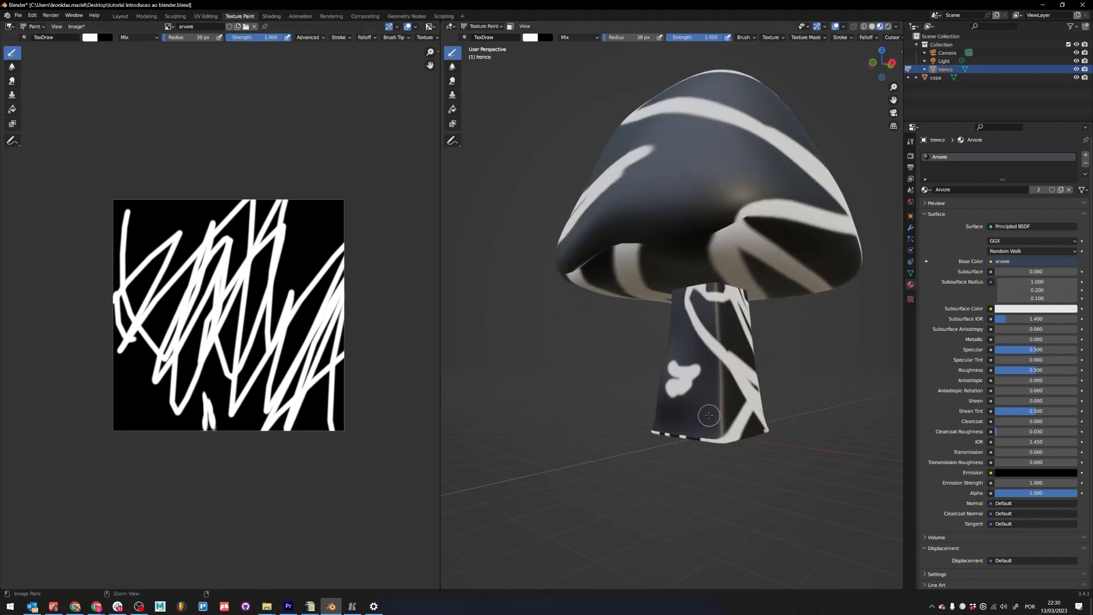
{"action": "key", "text": "ctrl+z"}
{"action": "left_click_drag", "start_coordinate": [676, 389], "coordinate": [701, 389]}
{"action": "key", "text": "ctrl+z"}
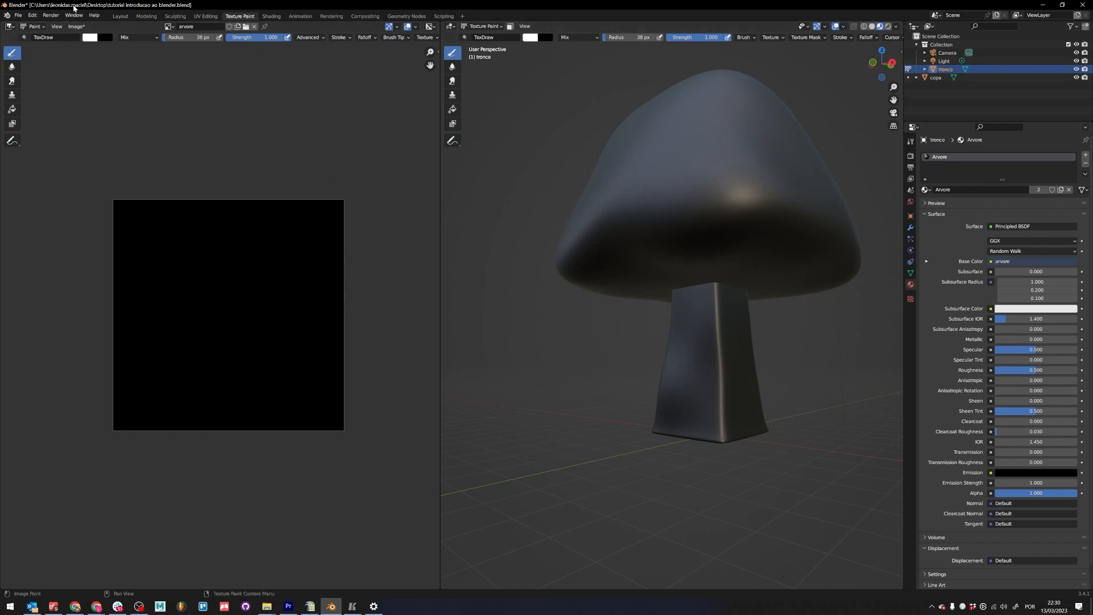
- In the UV Editing workspace, select all of the trunk's geometry and UVs to examine its layout on the arvore image
{"action": "left_click", "coordinate": [206, 16]}
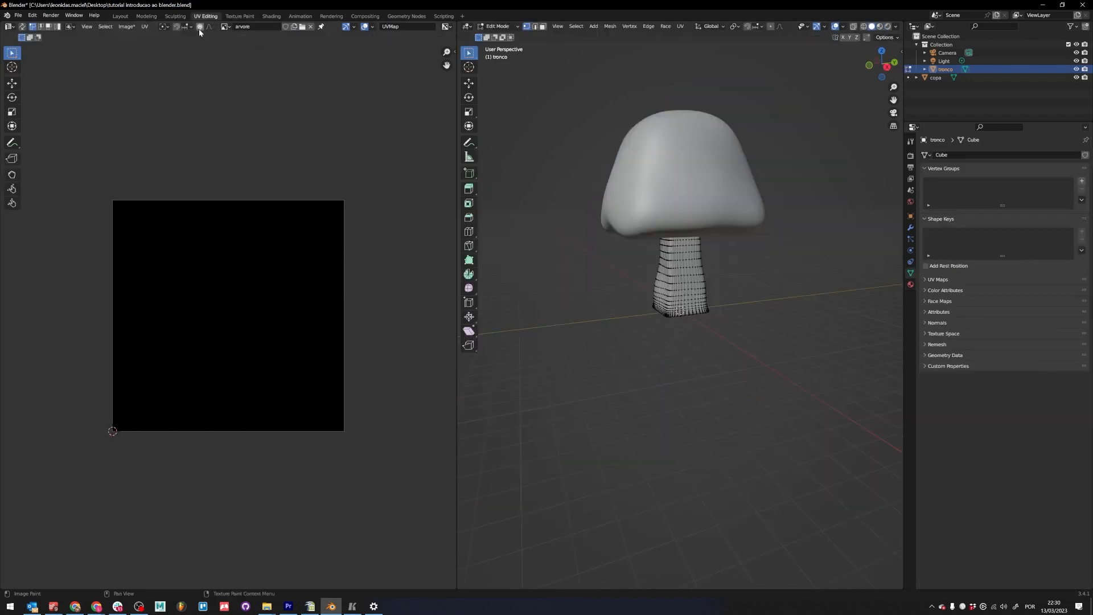
{"action": "key", "text": "a"}
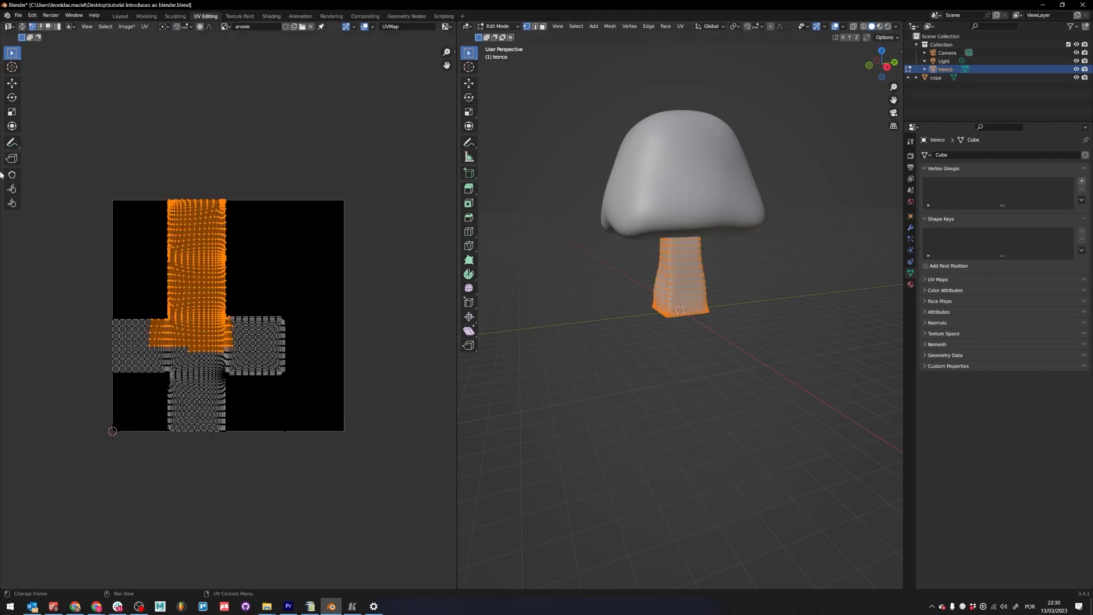
{"action": "key", "text": "a"}
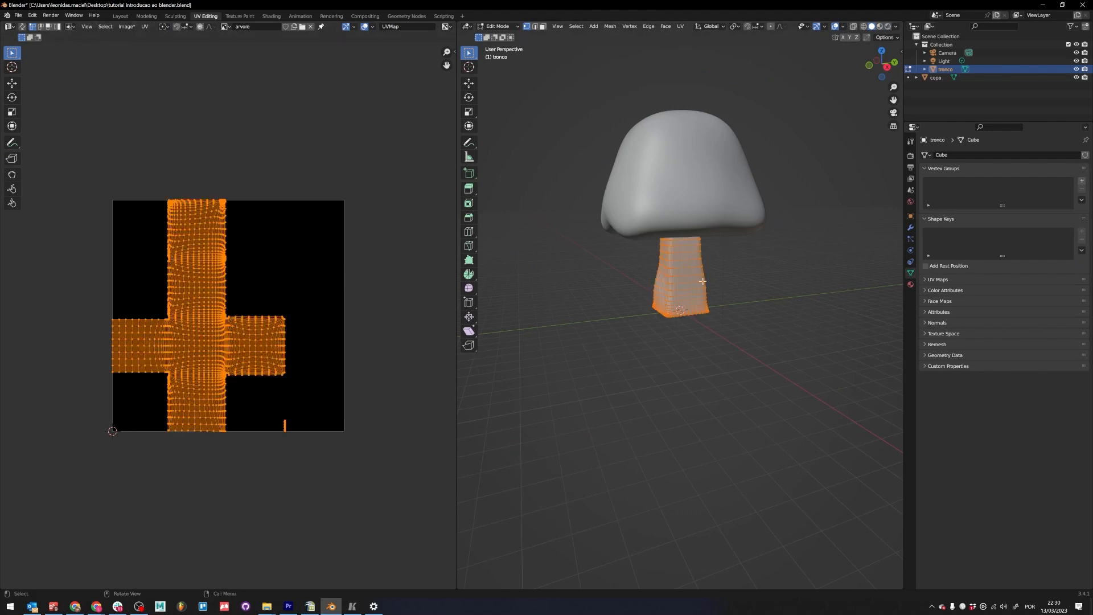
{"action": "key", "text": "Tab"}
- Bring the crown into Edit Mode with its whole mesh selected and select all of its UVs on the arvore image
{"action": "left_click", "coordinate": [684, 172]}
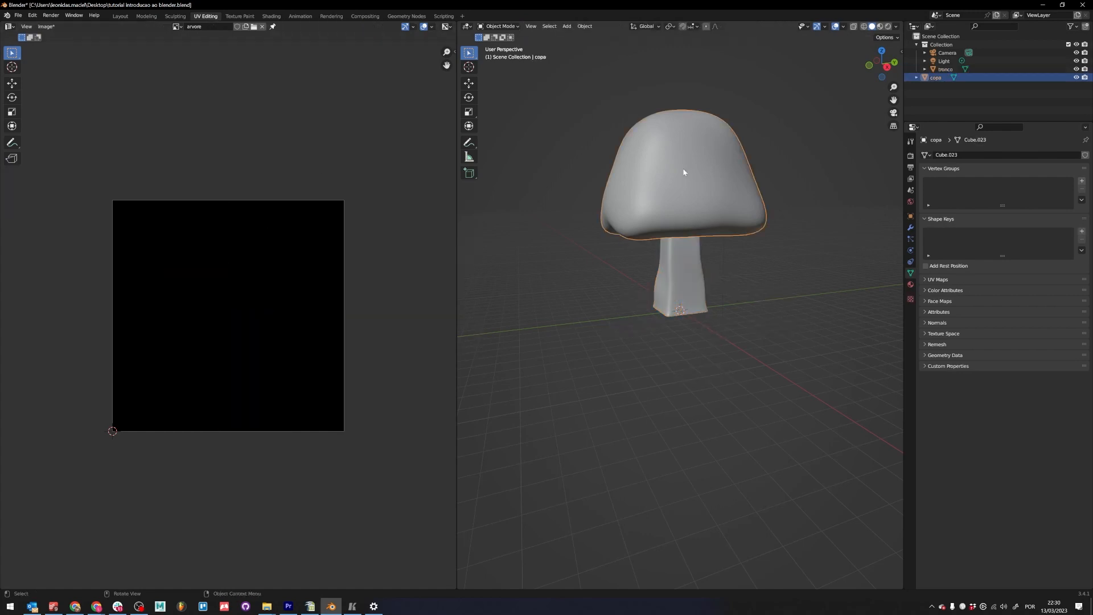
{"action": "left_click", "coordinate": [710, 282]}
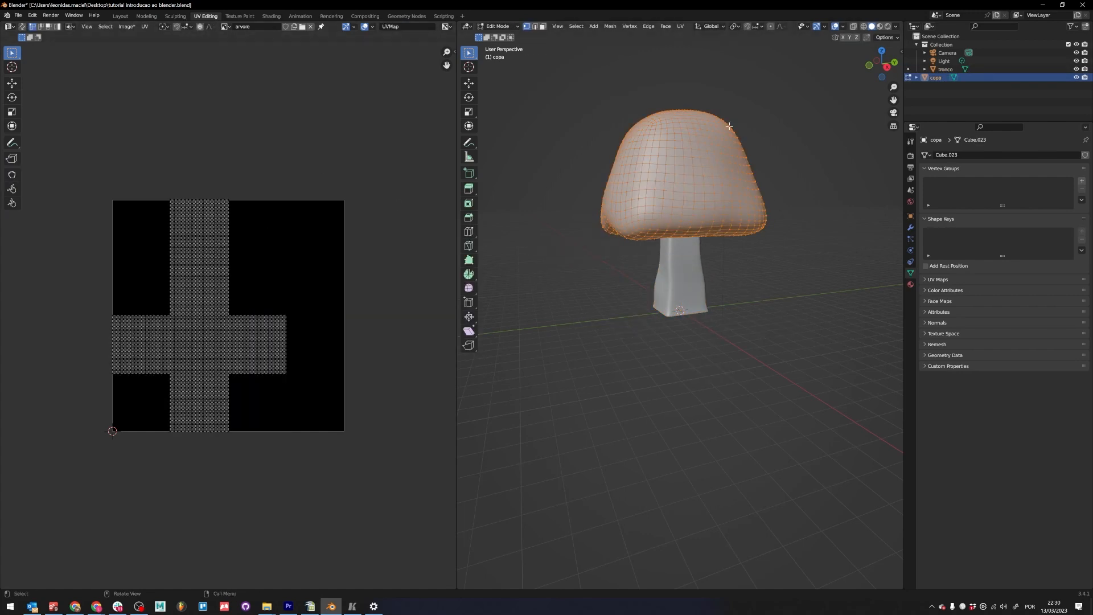
{"action": "left_click", "coordinate": [780, 265]}
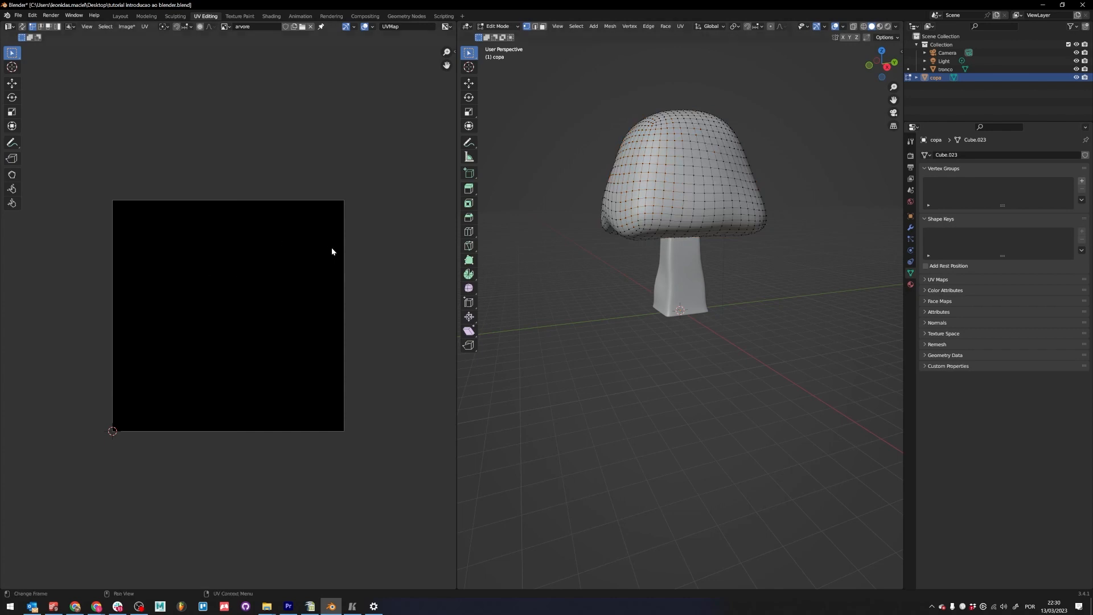
{"action": "key", "text": "ctrl+z"}
{"action": "left_click_drag", "start_coordinate": [349, 158], "coordinate": [14, 476]}
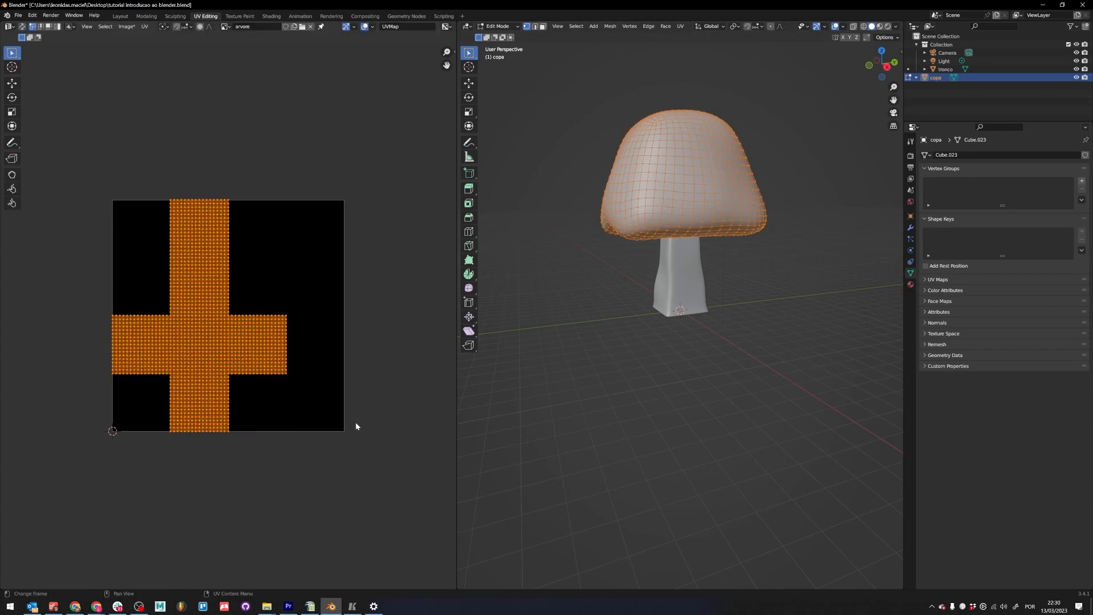
- Scale the crown's UV layout down slightly to fit inside the image and rotate it a half turn so it is upside down
{"action": "key", "text": "s"}
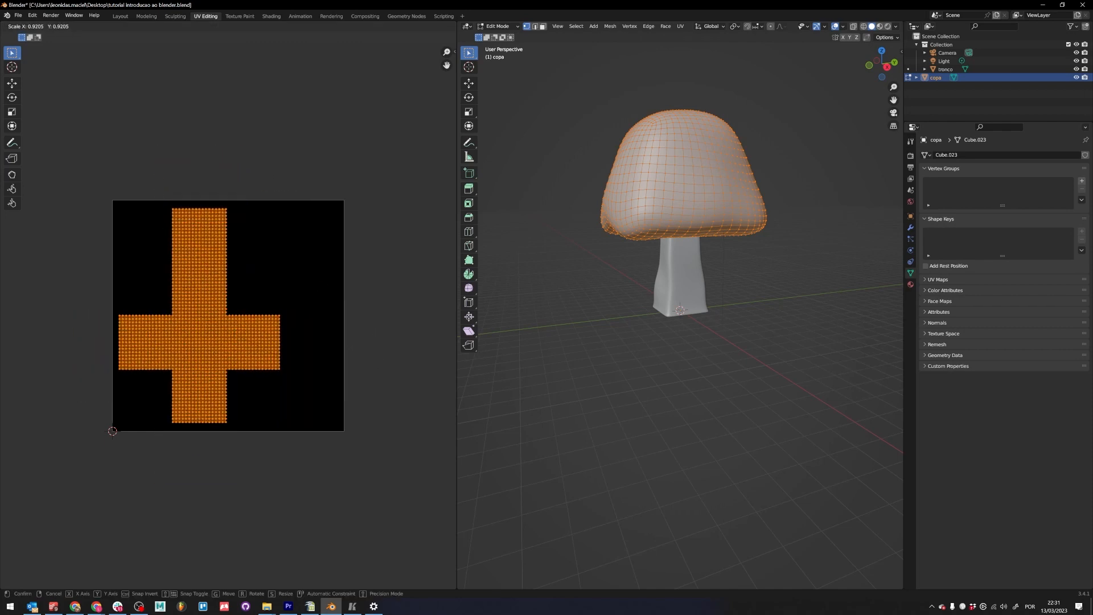
{"action": "left_click", "coordinate": [325, 383]}
{"action": "key", "text": "r"}
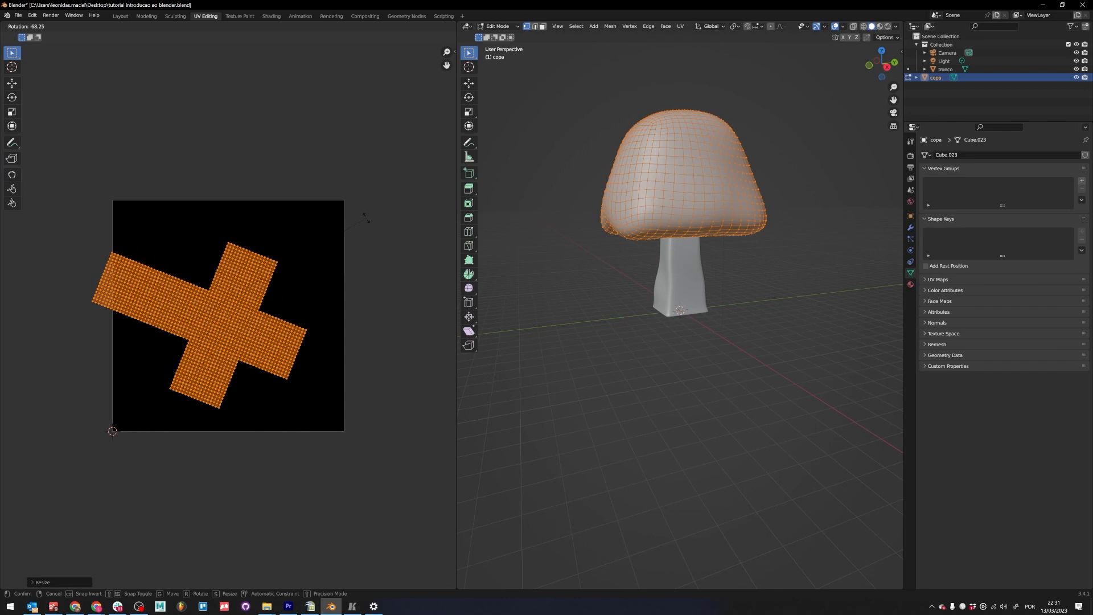
{"action": "type", "text": "90180"}
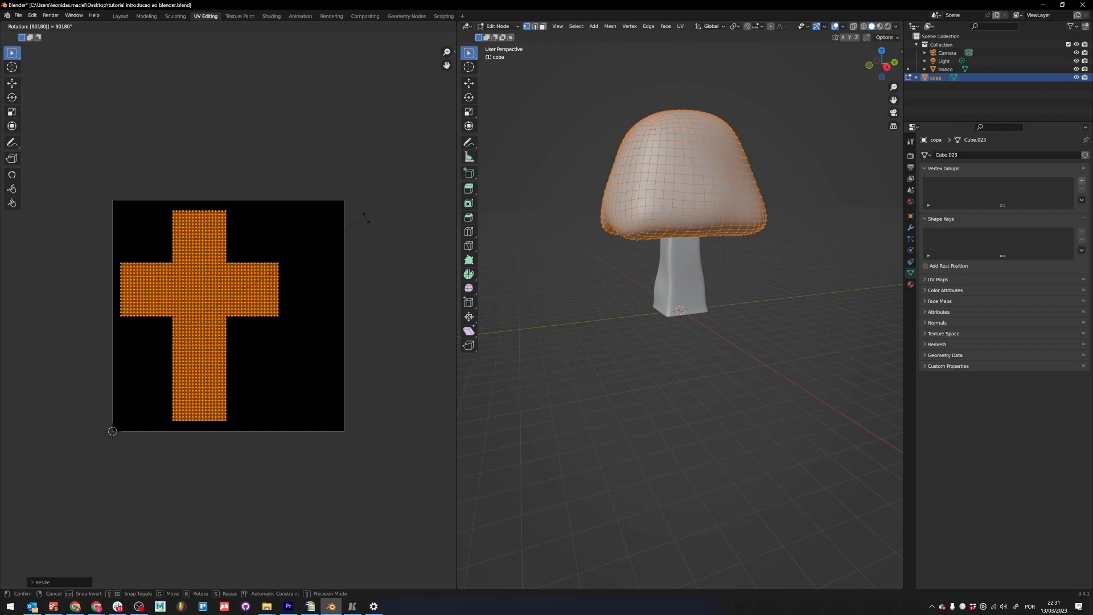
{"action": "key", "text": "Return"}
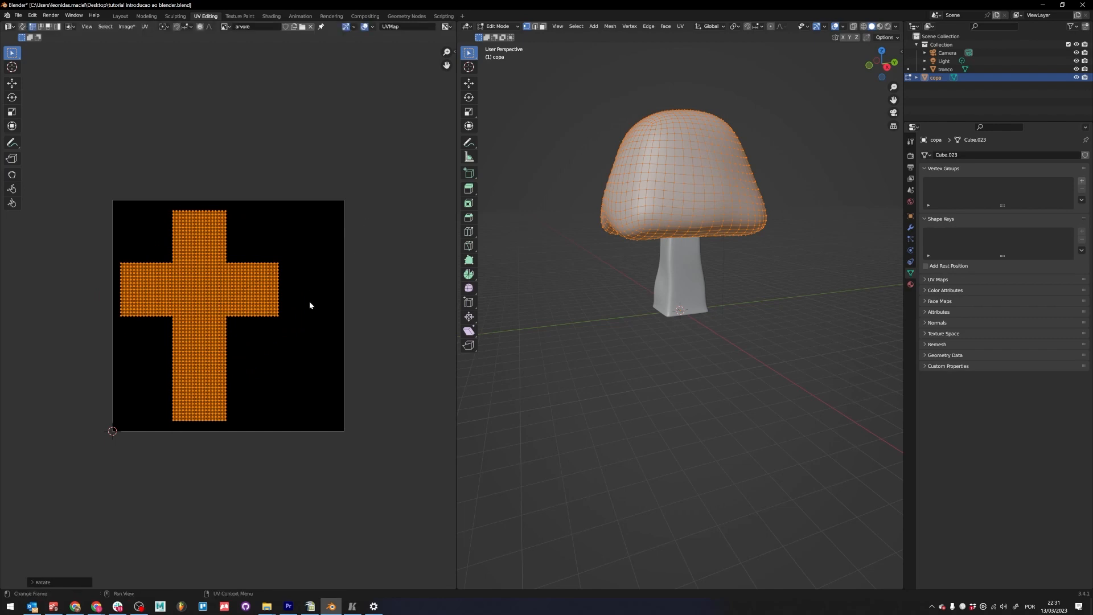
- Move the crown's UV layout into the upper-right corner of the arvore image and shrink it to leave room for the trunk
{"action": "key", "text": "g"}
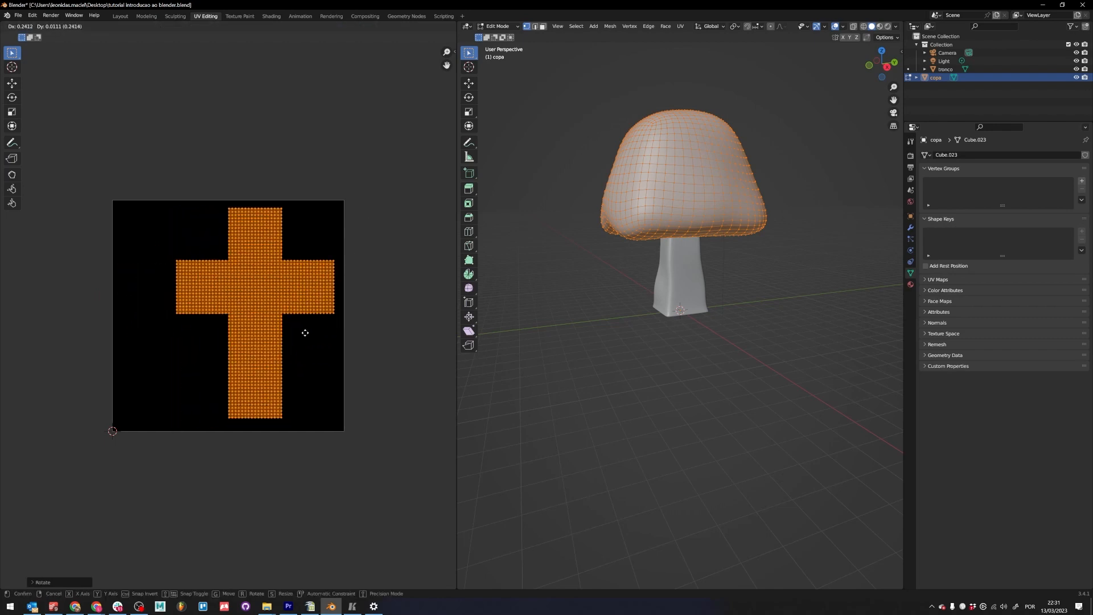
{"action": "left_click", "coordinate": [313, 335]}
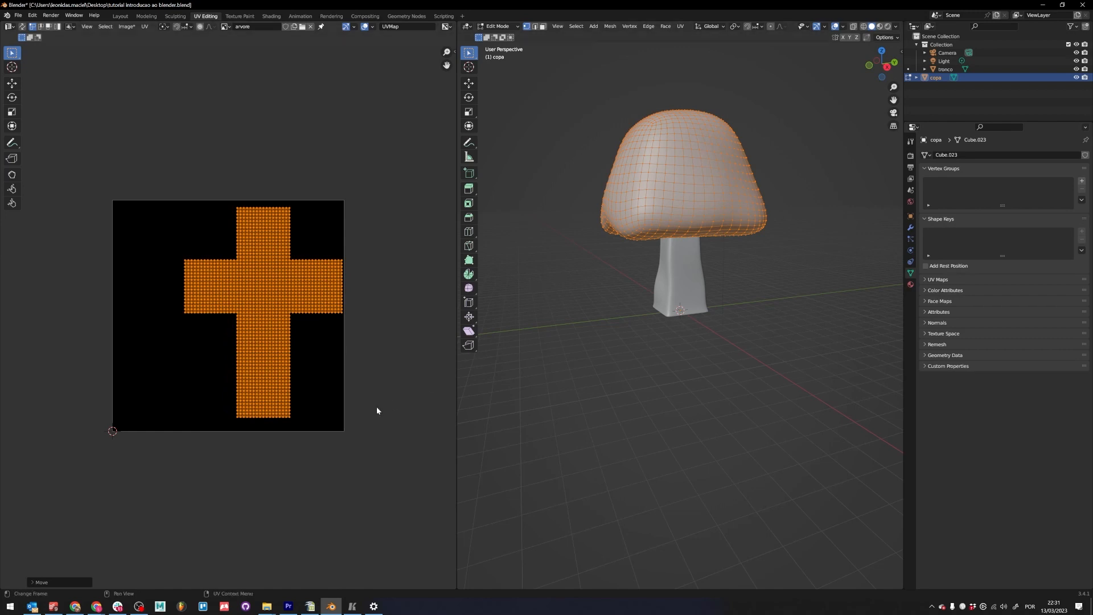
{"action": "key", "text": "s"}
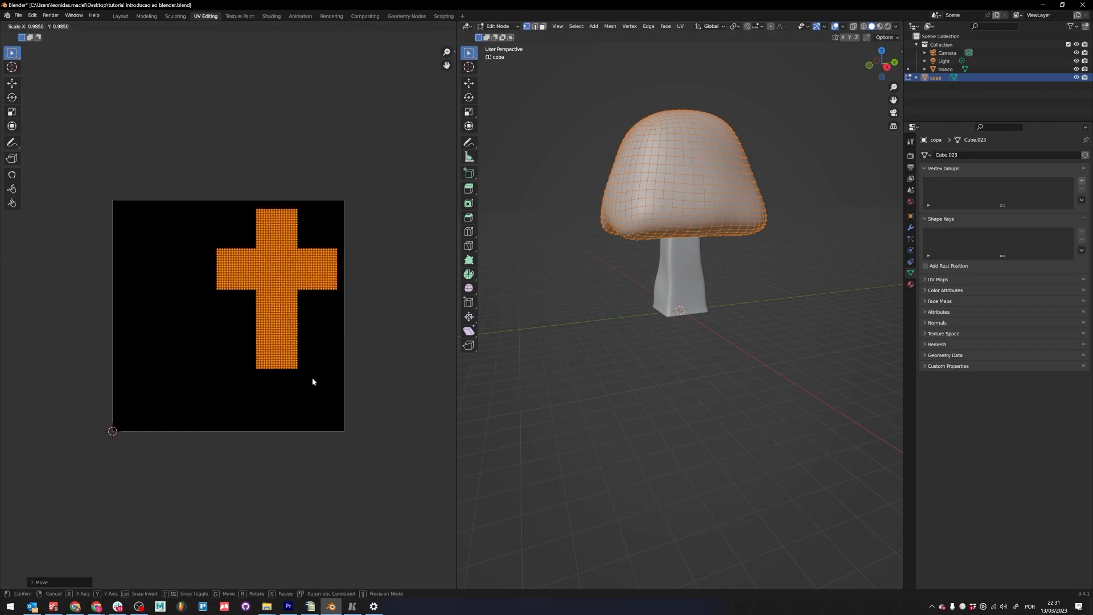
{"action": "left_click", "coordinate": [315, 379]}
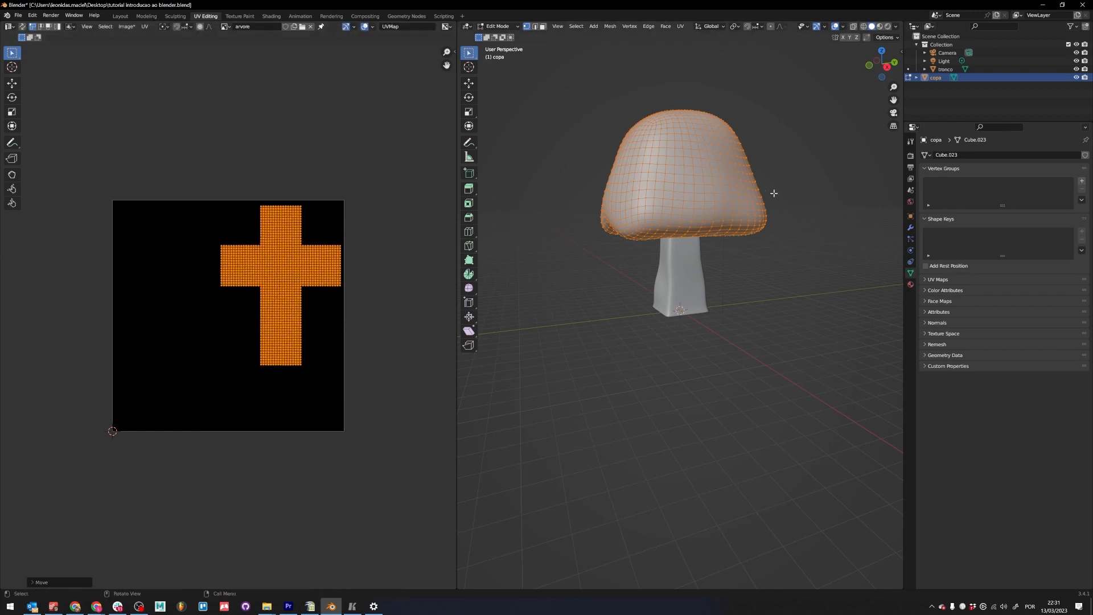
- Switch editing to the trunk, scale down its UV layout and place it in the lower-left corner of the arvore image
{"action": "key", "text": "alt+q"}
{"action": "key", "text": "g"}
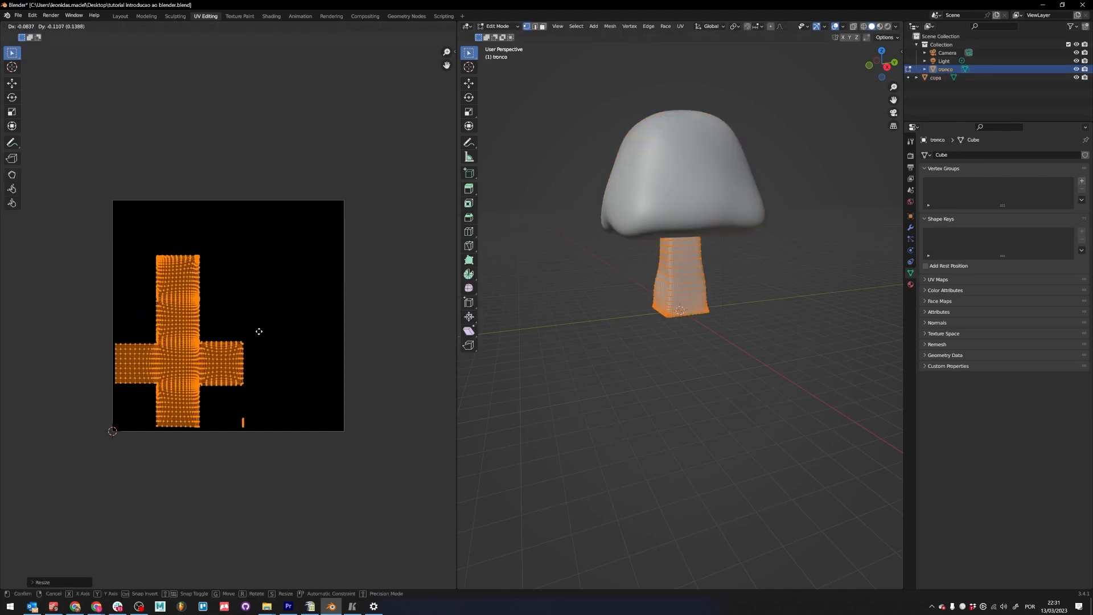
{"action": "left_click", "coordinate": [264, 331]}
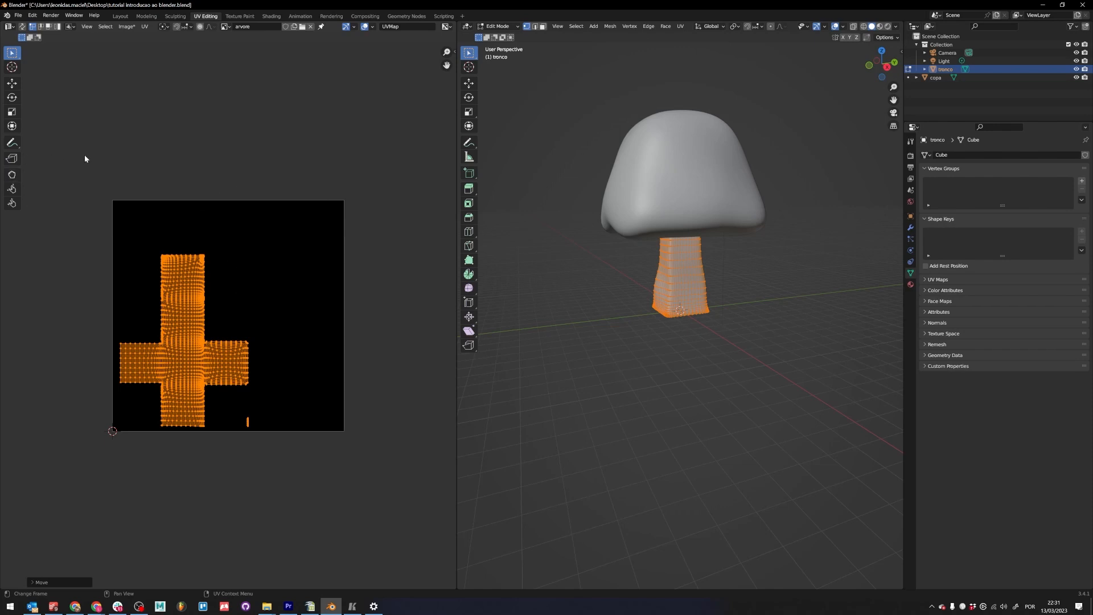
- In the Texture Paint workspace, edit the trunk and crown together with everything selected to view both UV layouts on the arvore image
{"action": "left_click", "coordinate": [235, 17]}
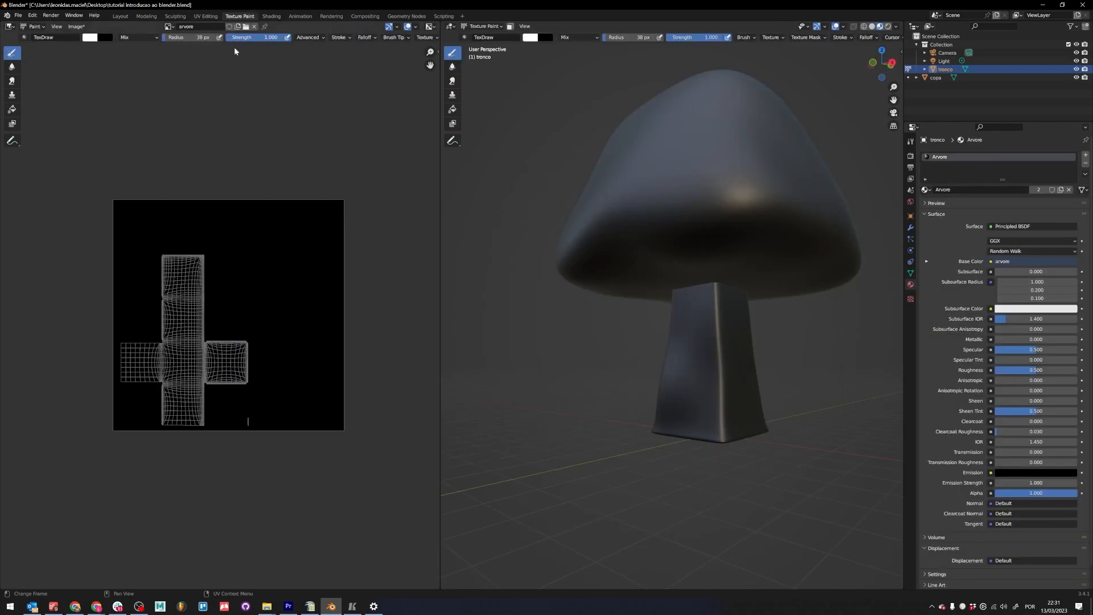
{"action": "key", "text": "ctrl+Tab"}
{"action": "left_click", "coordinate": [597, 345]}
{"action": "left_click", "coordinate": [677, 192], "text": "shift"}
{"action": "key", "text": "ctrl+Tab"}
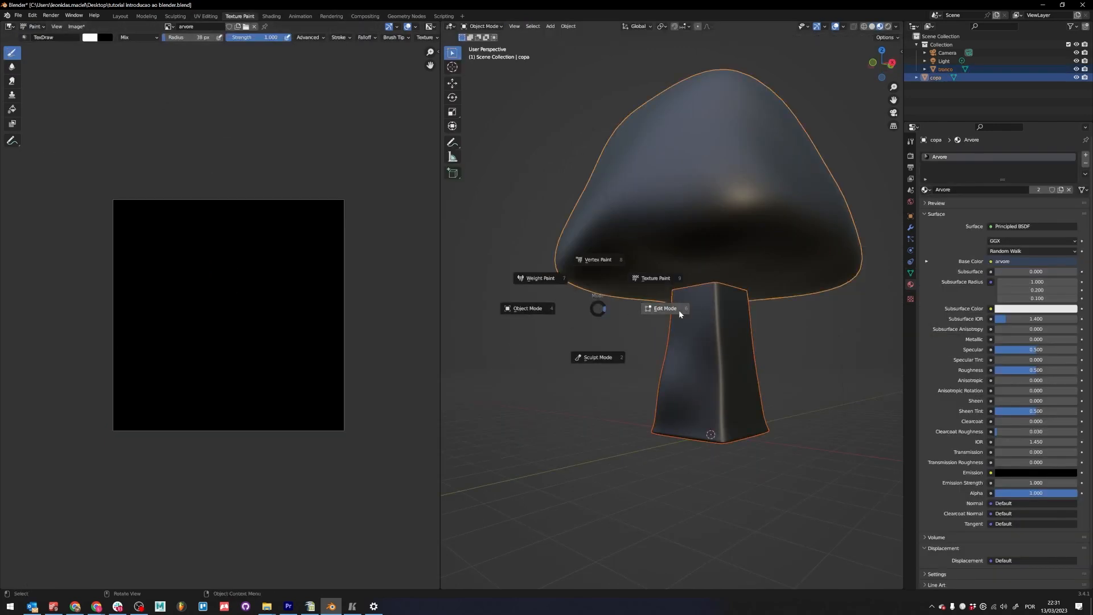
{"action": "left_click", "coordinate": [659, 308]}
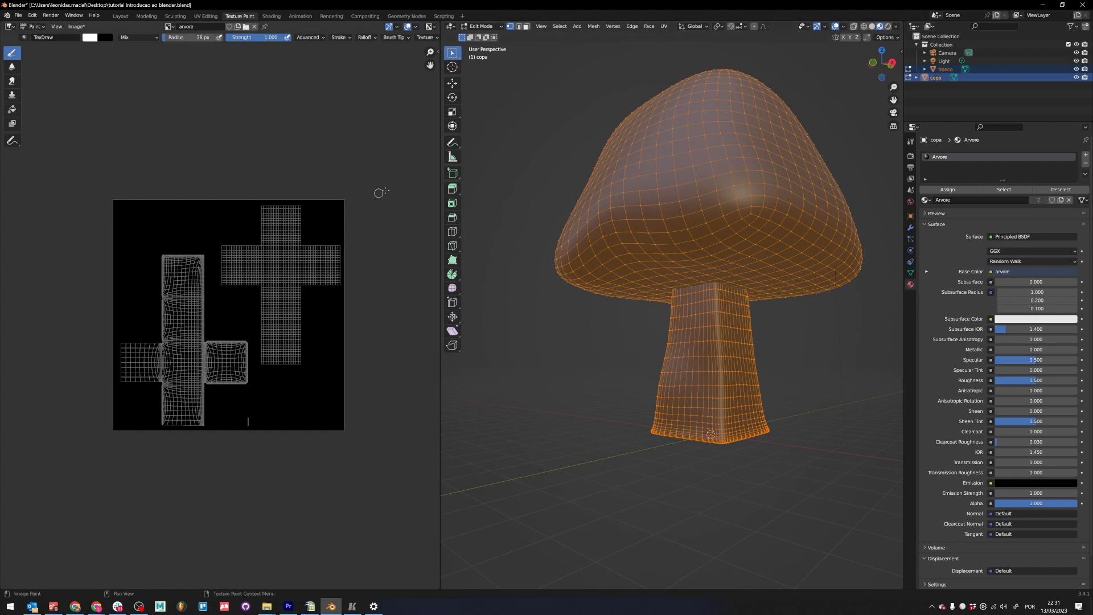
{"action": "left_click", "coordinate": [683, 177]}
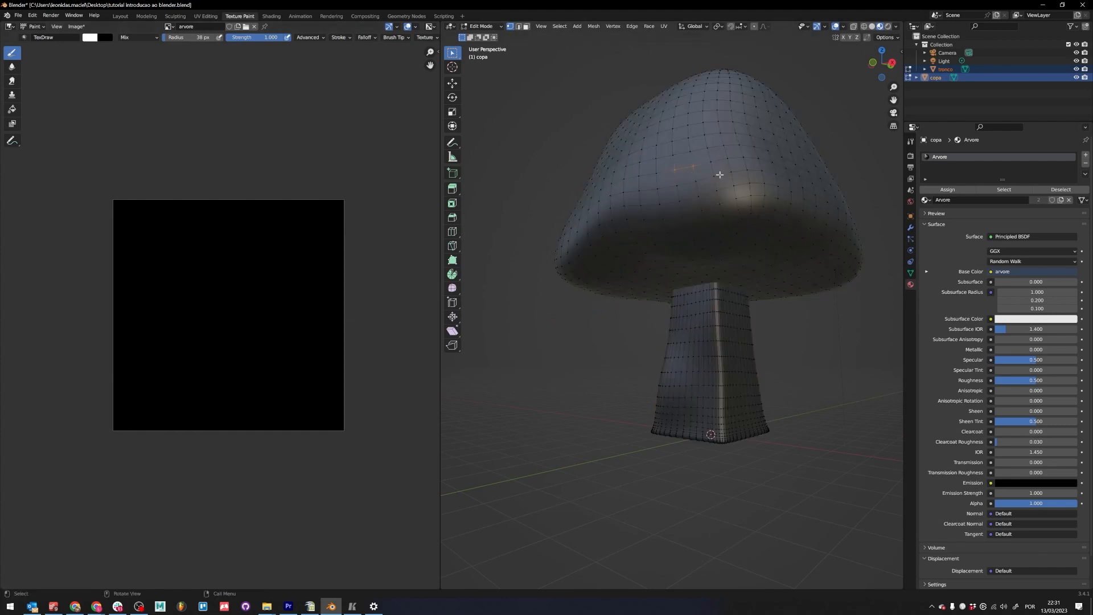
{"action": "key", "text": "a"}
{"action": "scroll", "coordinate": [686, 327], "scroll_direction": "down", "scroll_amount": 2}
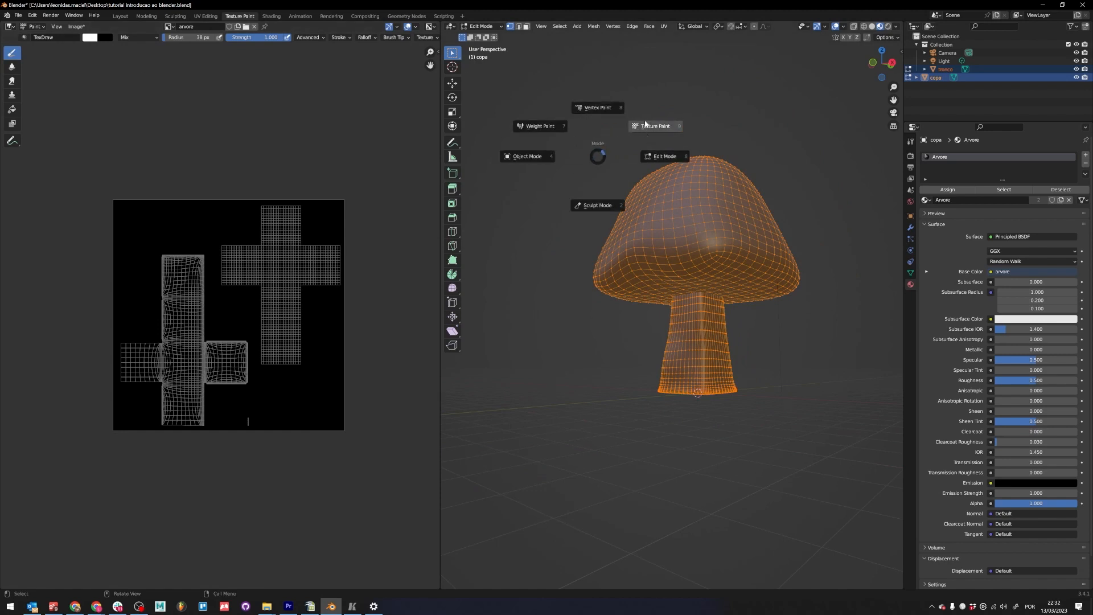
- Enter Texture Paint mode on the crown and paint white test scribbles on three of its sides
{"action": "left_click", "coordinate": [647, 125]}
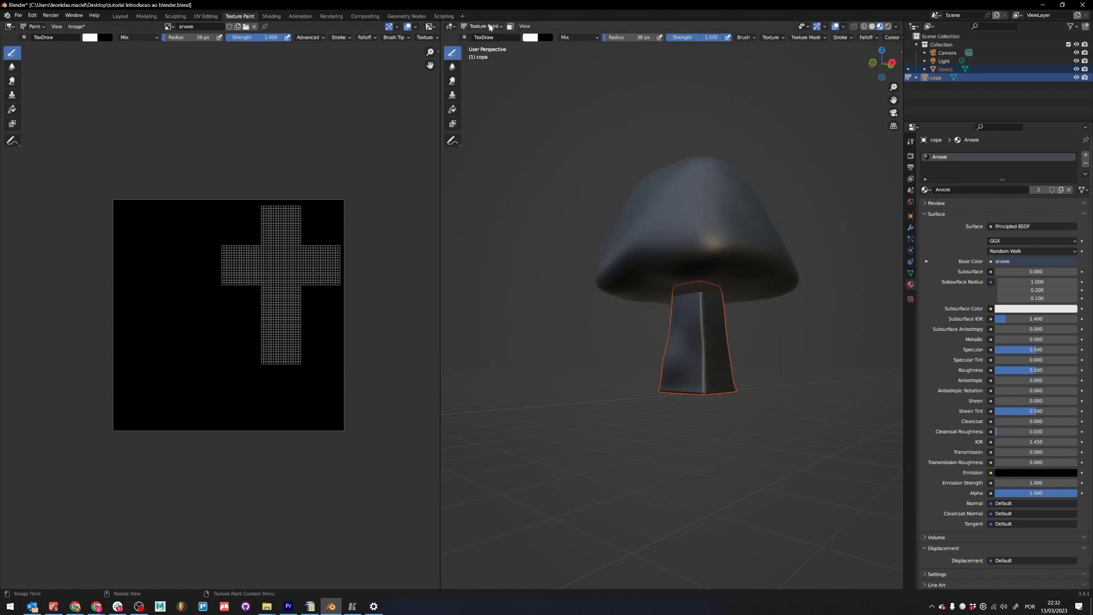
{"action": "key", "text": "ctrl+Tab"}
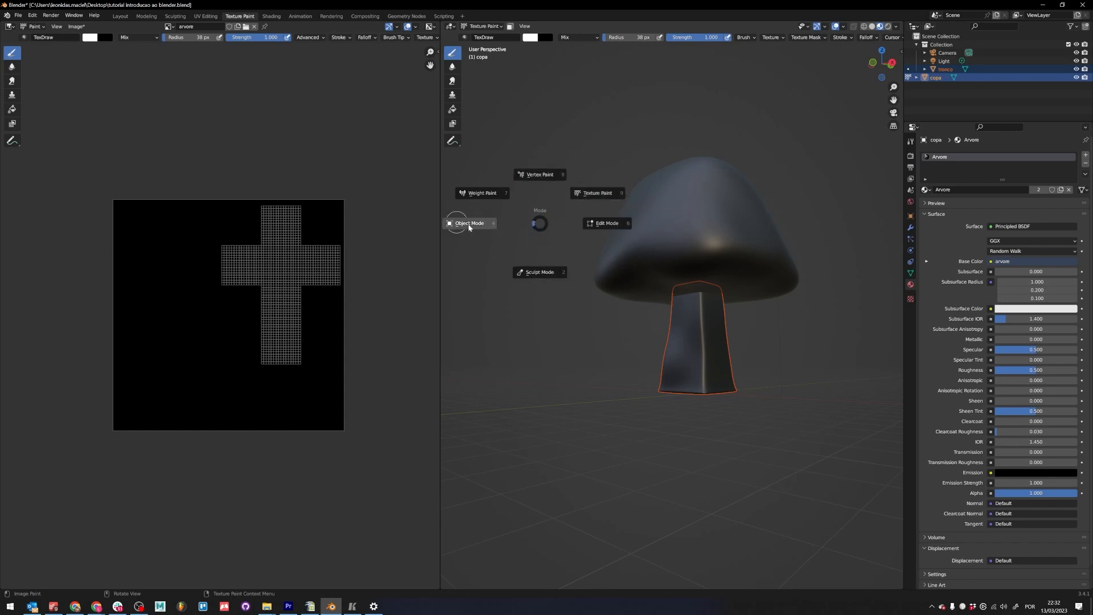
{"action": "left_click", "coordinate": [598, 194]}
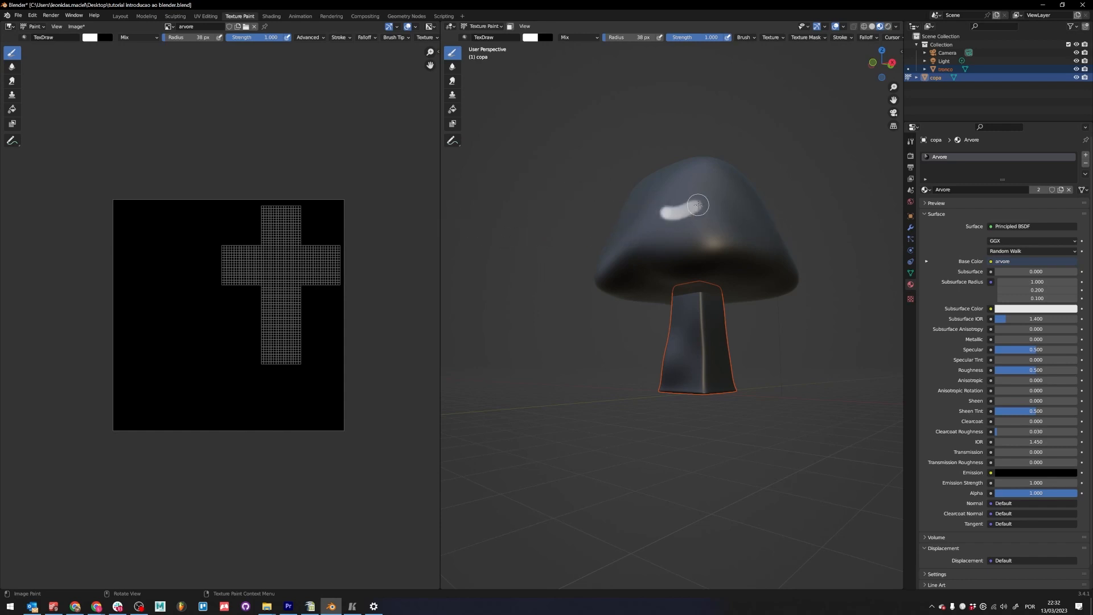
{"action": "left_click_drag", "start_coordinate": [697, 205], "coordinate": [747, 217]}
{"action": "key", "text": "ctrl+z"}
{"action": "middle_click_drag", "start_coordinate": [783, 250], "coordinate": [706, 277]}
{"action": "mouse_move", "coordinate": [684, 232]}
{"action": "left_mouse_down"}
{"action": "mouse_move", "coordinate": [690, 210]}
{"action": "mouse_move", "coordinate": [672, 230]}
{"action": "left_mouse_up"}
{"action": "middle_click_drag", "start_coordinate": [734, 259], "coordinate": [622, 275]}
{"action": "left_click_drag", "start_coordinate": [618, 230], "coordinate": [663, 224]}
{"action": "middle_click_drag", "start_coordinate": [752, 233], "coordinate": [652, 229]}
{"action": "left_click_drag", "start_coordinate": [661, 222], "coordinate": [697, 234]}
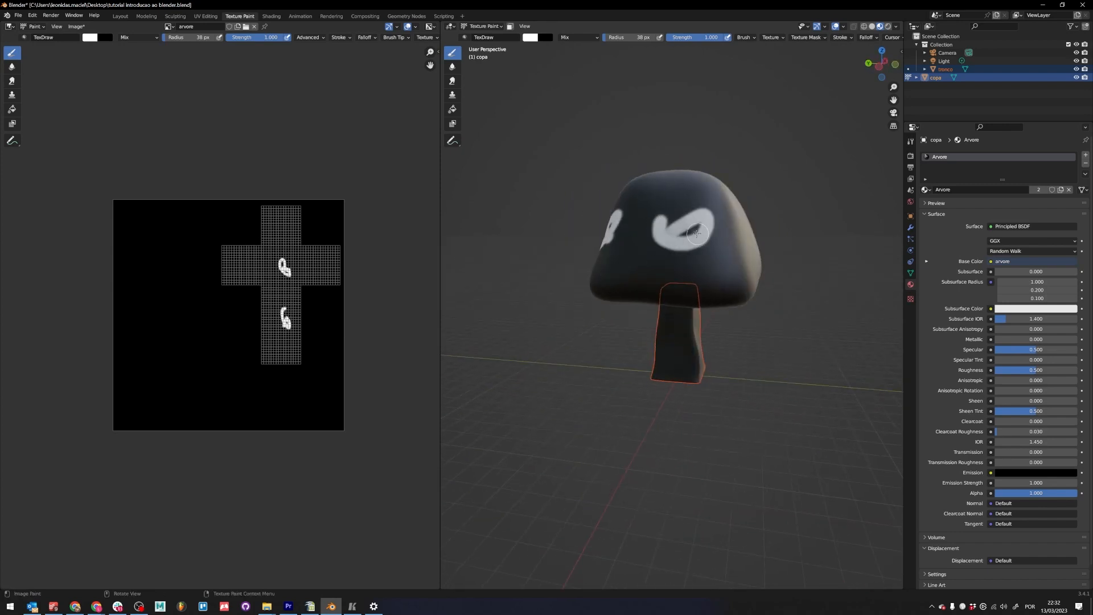
- Make the trunk the object being texture painted and paint white test strokes on several of its sides
{"action": "middle_click_drag", "start_coordinate": [697, 234], "coordinate": [668, 333]}
{"action": "left_click_drag", "start_coordinate": [654, 361], "coordinate": [746, 359], "text": "alt"}
{"action": "scroll", "coordinate": [684, 358], "scroll_direction": "up", "scroll_amount": 2}
{"action": "key", "text": "ctrl+Tab"}
{"action": "left_click", "coordinate": [622, 362]}
{"action": "key", "text": "ctrl+Tab"}
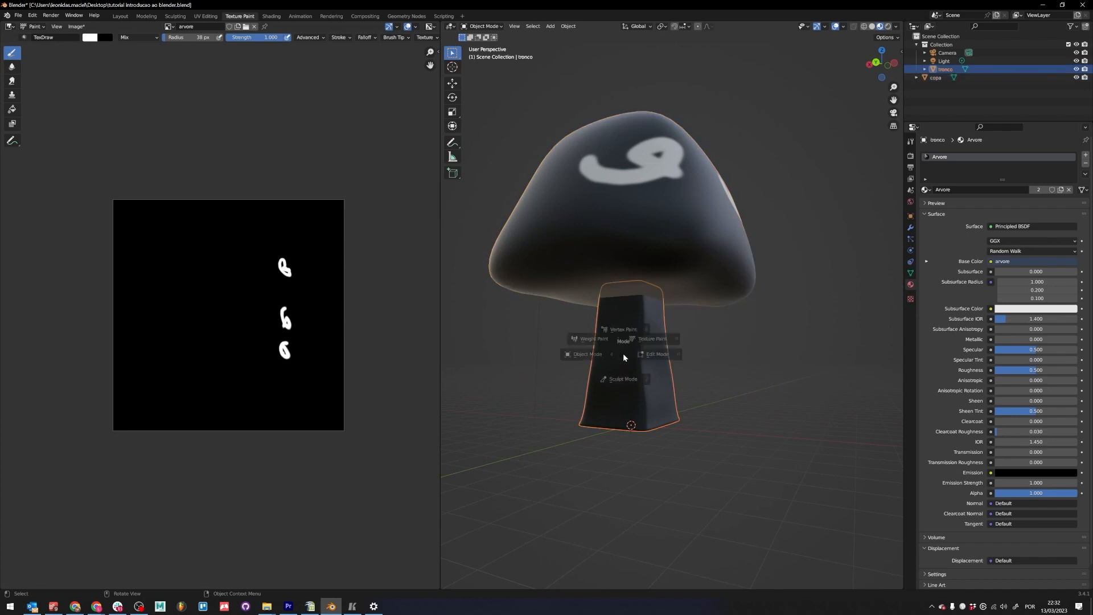
{"action": "left_click", "coordinate": [703, 324]}
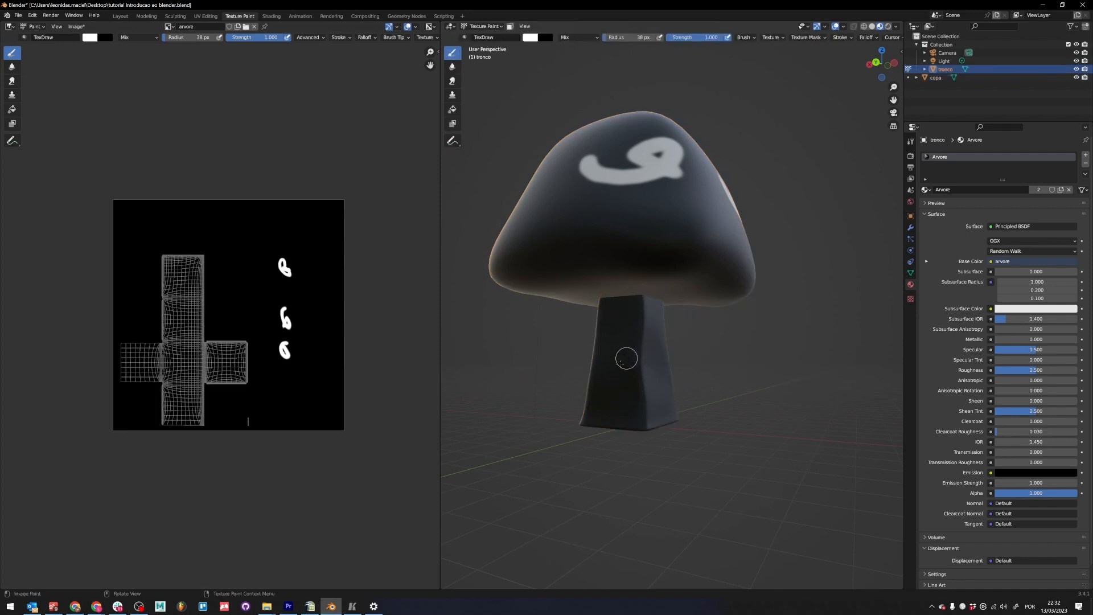
{"action": "left_click_drag", "start_coordinate": [622, 370], "coordinate": [632, 342]}
{"action": "mouse_move", "coordinate": [632, 342]}
{"action": "middle_mouse_down"}
{"action": "mouse_move", "coordinate": [541, 407]}
{"action": "mouse_move", "coordinate": [696, 361]}
{"action": "middle_mouse_up"}
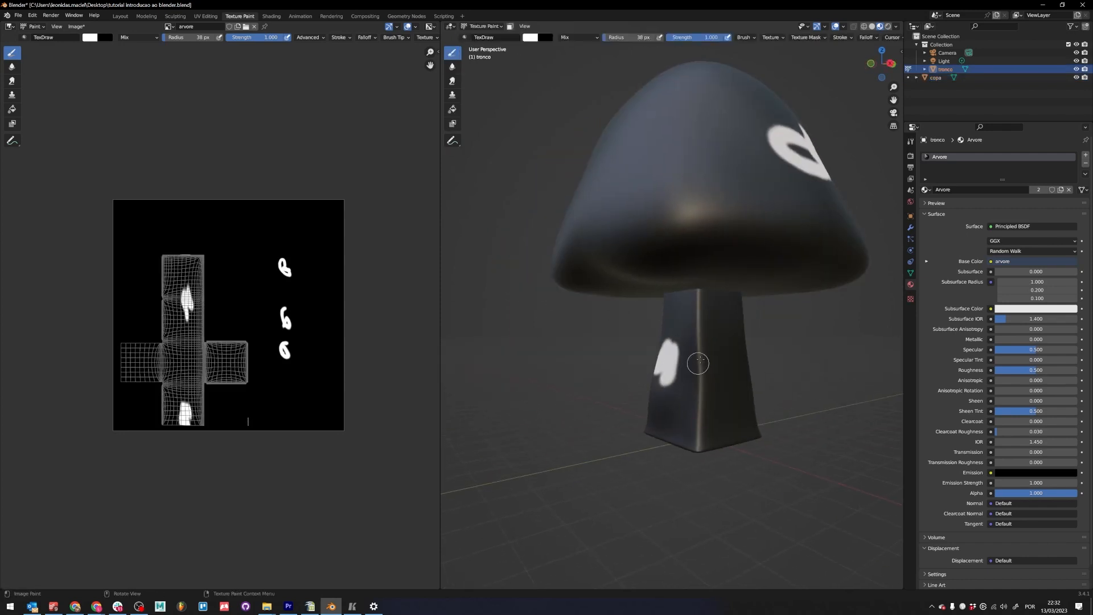
{"action": "left_click_drag", "start_coordinate": [695, 361], "coordinate": [725, 390]}
{"action": "middle_click_drag", "start_coordinate": [725, 390], "coordinate": [664, 328]}
{"action": "left_click_drag", "start_coordinate": [666, 328], "coordinate": [633, 340]}
{"action": "mouse_move", "coordinate": [629, 381]}
{"action": "middle_mouse_down"}
{"action": "mouse_move", "coordinate": [692, 427]}
{"action": "mouse_move", "coordinate": [752, 373]}
{"action": "middle_mouse_up"}
- Undo the white test strokes on the trunk and the switch to painting it
{"action": "key", "text": "ctrl+z"}
{"action": "key", "text": "ctrl+z"}
{"action": "key", "text": "ctrl+z"}
{"action": "key", "text": "ctrl+z"}
{"action": "key", "text": "ctrl+z"}
{"action": "middle_click_drag", "start_coordinate": [687, 269], "coordinate": [717, 222]}
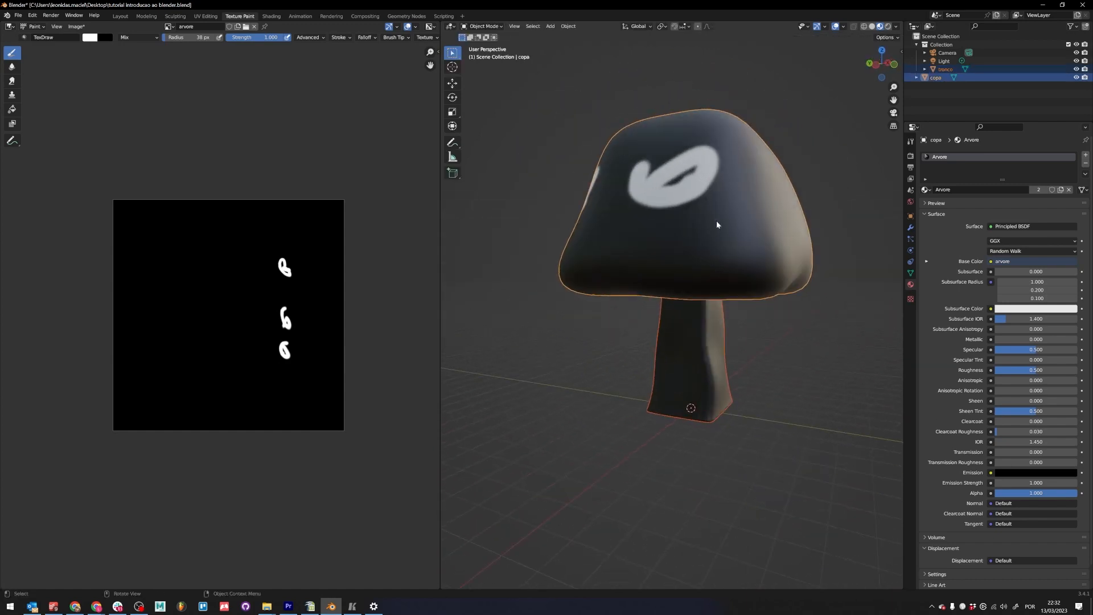
- Select only the crown and enter Edit Mode so its UV layout shows over the arvore image
{"action": "key", "text": "ctrl+Tab"}
{"action": "left_click", "coordinate": [659, 314]}
{"action": "left_click_drag", "start_coordinate": [689, 196], "coordinate": [726, 231]}
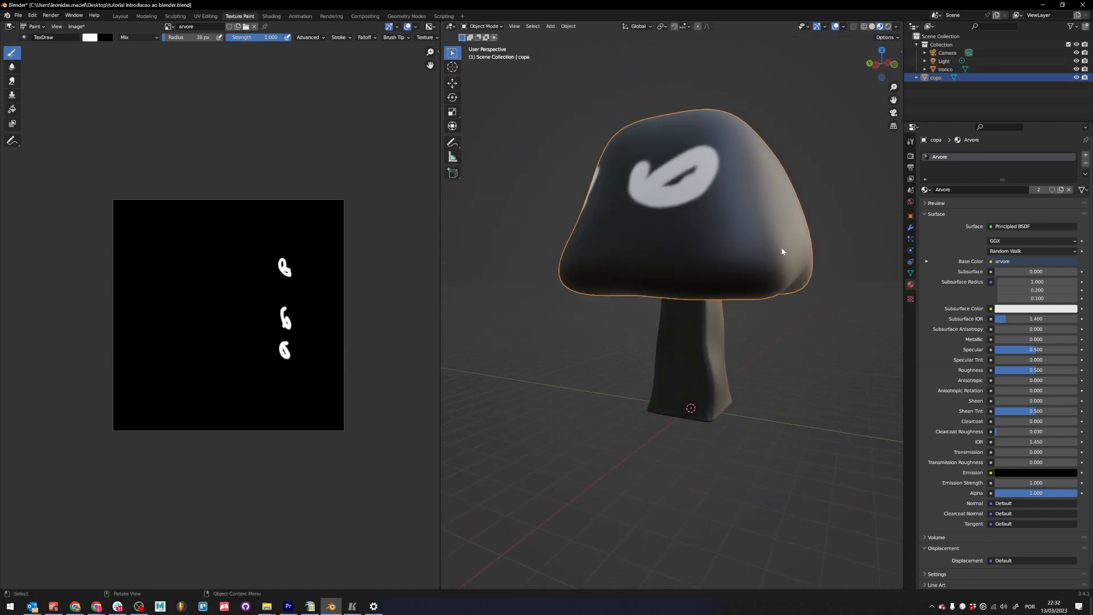
{"action": "middle_click_drag", "start_coordinate": [767, 239], "coordinate": [581, 240]}
{"action": "scroll", "coordinate": [581, 240], "scroll_direction": "down", "scroll_amount": 2}
{"action": "key", "text": "Tab"}
{"action": "scroll", "coordinate": [266, 220], "scroll_direction": "down", "scroll_amount": 2}
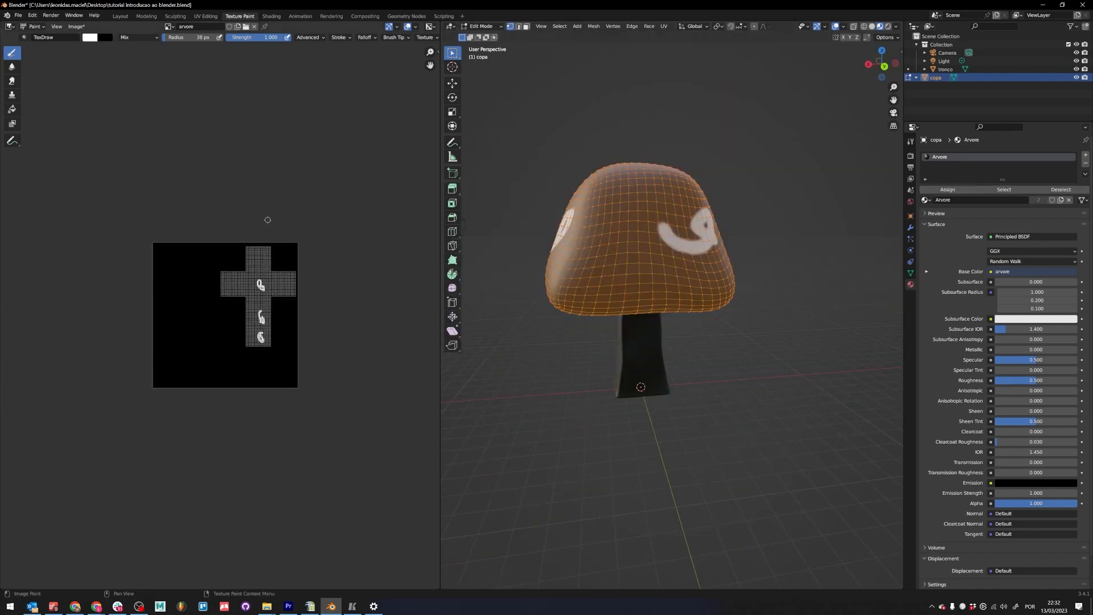
- Set the image brush to a 377 px radius and bright green, and paint over the upper and right parts of the crown's UV layout
{"action": "scroll", "coordinate": [240, 234], "scroll_direction": "up", "scroll_amount": 4}
{"action": "key", "text": "f"}
{"action": "left_click", "coordinate": [239, 168]}
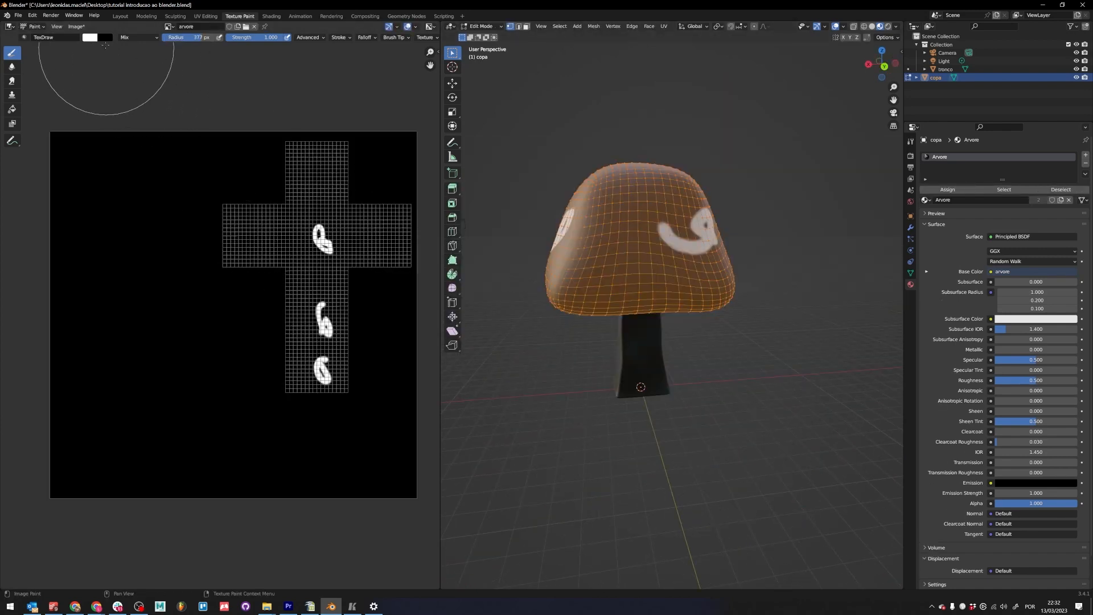
{"action": "left_click", "coordinate": [90, 37]}
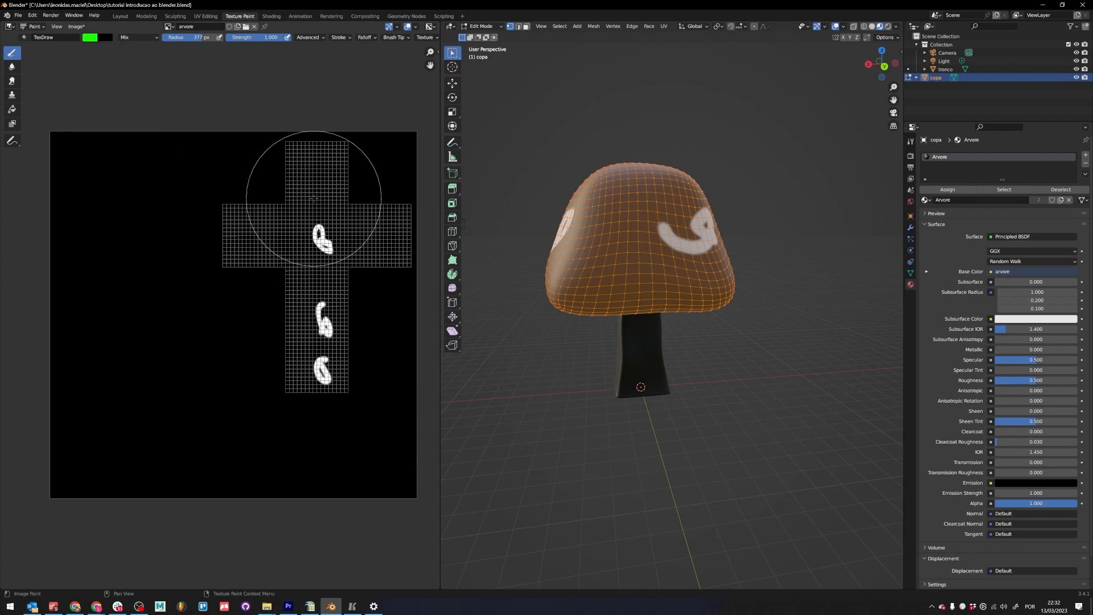
{"action": "left_click_drag", "start_coordinate": [324, 166], "coordinate": [388, 239]}
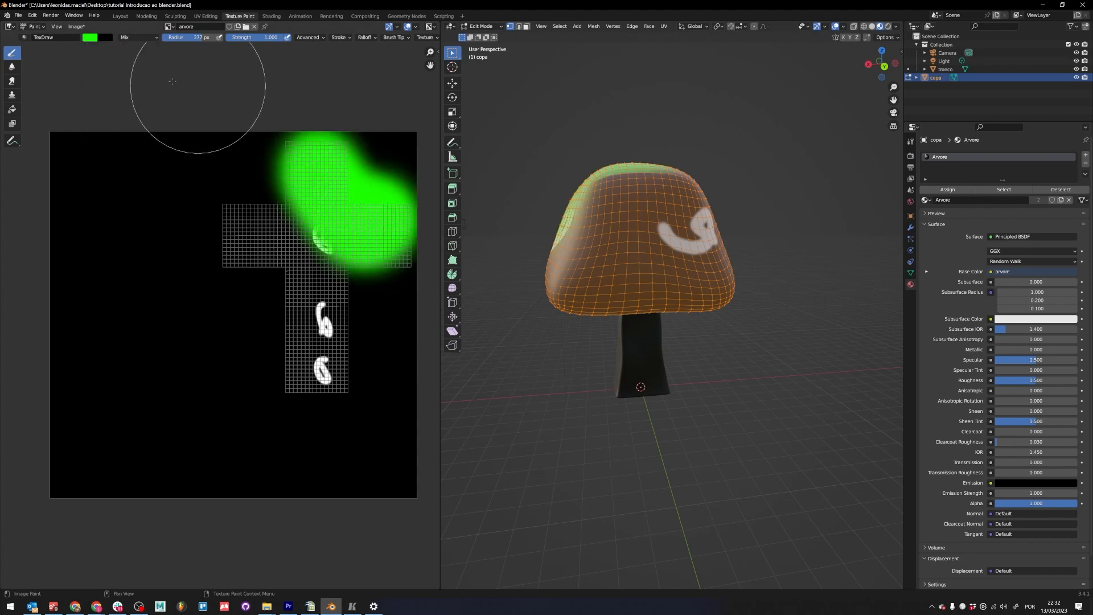
- Set the image brush to a darker green with a 228 px radius and paint over the crown's entire UV layout
{"action": "left_click", "coordinate": [90, 38]}
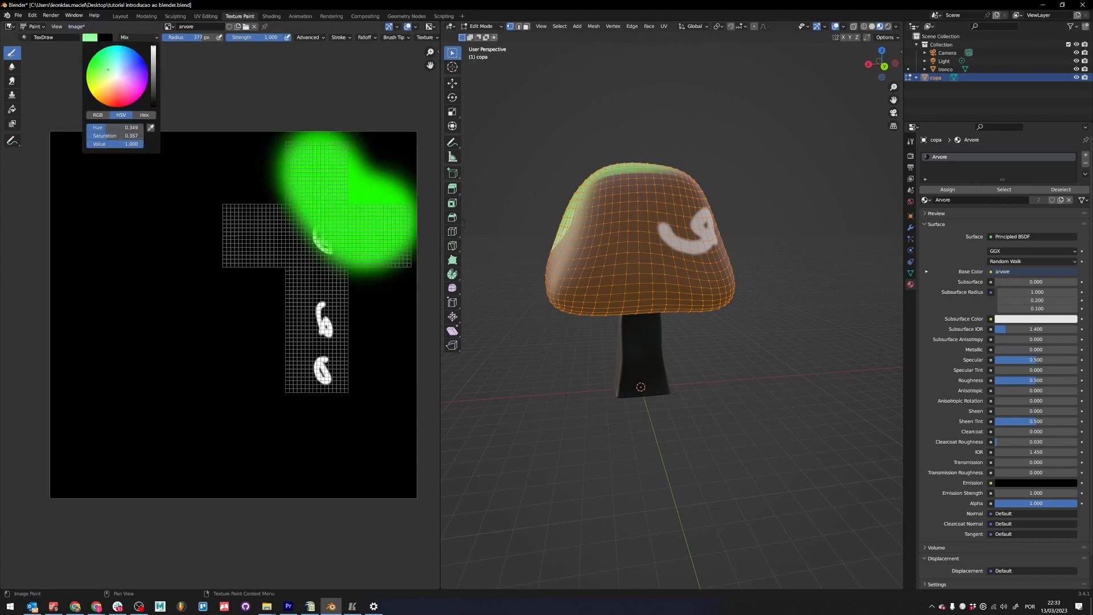
{"action": "left_click_drag", "start_coordinate": [103, 70], "coordinate": [95, 66]}
{"action": "left_click_drag", "start_coordinate": [154, 48], "coordinate": [154, 68]}
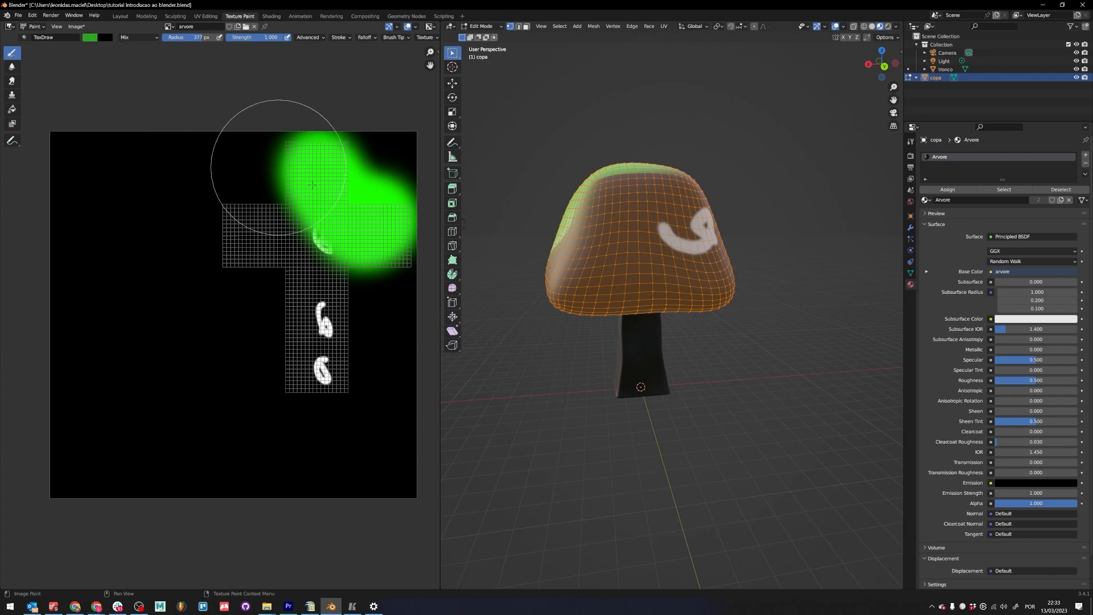
{"action": "left_click", "coordinate": [304, 169]}
{"action": "left_click_drag", "start_coordinate": [197, 37], "coordinate": [182, 37]}
{"action": "mouse_move", "coordinate": [303, 173]}
{"action": "left_mouse_down"}
{"action": "mouse_move", "coordinate": [352, 183]}
{"action": "mouse_move", "coordinate": [390, 224]}
{"action": "mouse_move", "coordinate": [371, 209]}
{"action": "mouse_move", "coordinate": [398, 255]}
{"action": "mouse_move", "coordinate": [373, 253]}
{"action": "mouse_move", "coordinate": [336, 320]}
{"action": "mouse_move", "coordinate": [335, 405]}
{"action": "mouse_move", "coordinate": [299, 393]}
{"action": "mouse_move", "coordinate": [292, 327]}
{"action": "mouse_move", "coordinate": [310, 228]}
{"action": "mouse_move", "coordinate": [244, 244]}
{"action": "mouse_move", "coordinate": [227, 232]}
{"action": "mouse_move", "coordinate": [328, 165]}
{"action": "left_mouse_up"}
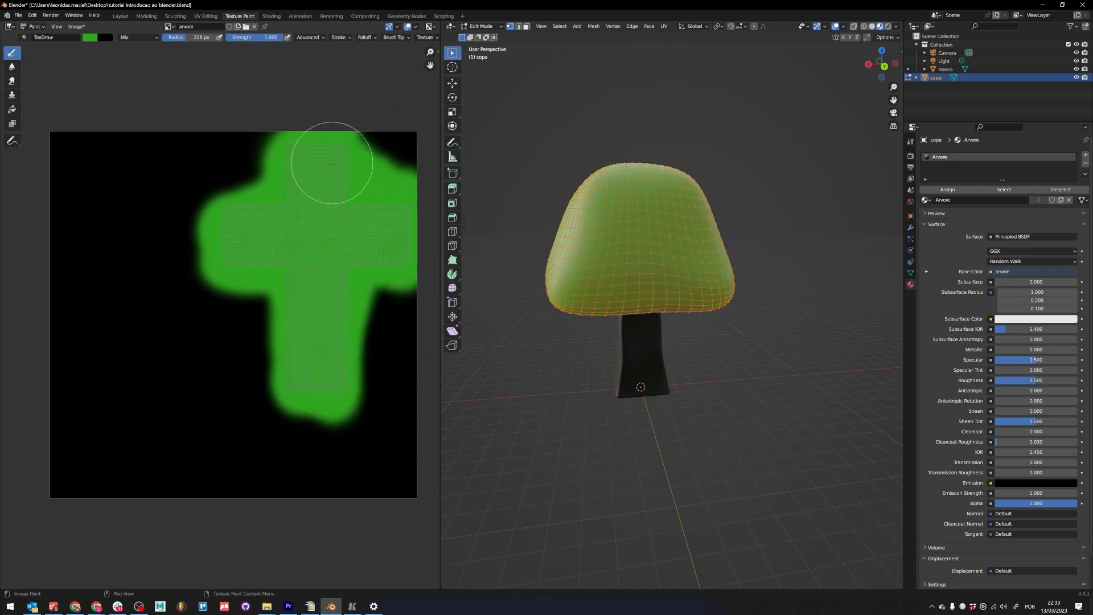
{"action": "mouse_move", "coordinate": [333, 164]}
{"action": "left_mouse_down"}
{"action": "mouse_move", "coordinate": [313, 212]}
{"action": "mouse_move", "coordinate": [257, 224]}
{"action": "mouse_move", "coordinate": [292, 332]}
{"action": "mouse_move", "coordinate": [328, 348]}
{"action": "left_mouse_up"}
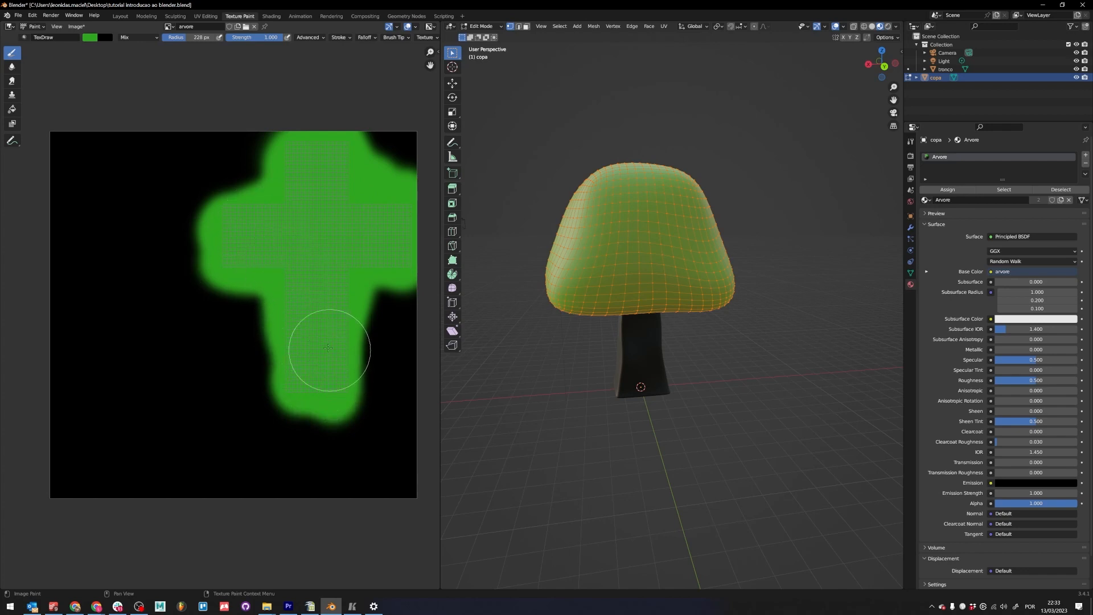
- Leave the crown's Edit Mode, select only the trunk and enter its Edit Mode to show the trunk's UV layout
{"action": "key", "text": "Tab"}
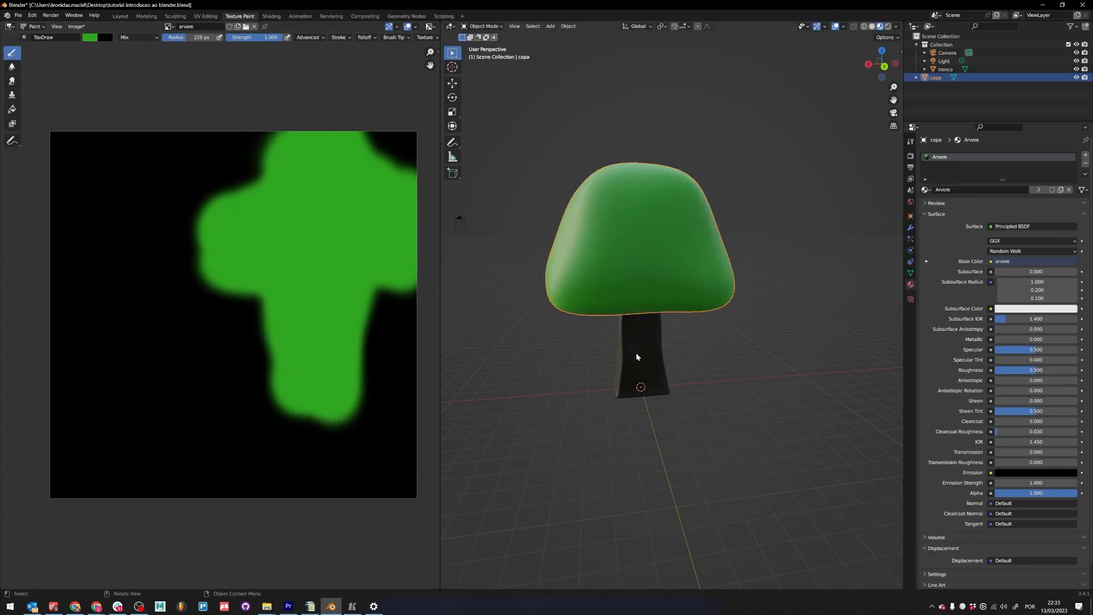
{"action": "left_click", "coordinate": [637, 353]}
{"action": "key", "text": "ctrl+Tab"}
{"action": "left_click", "coordinate": [729, 357]}
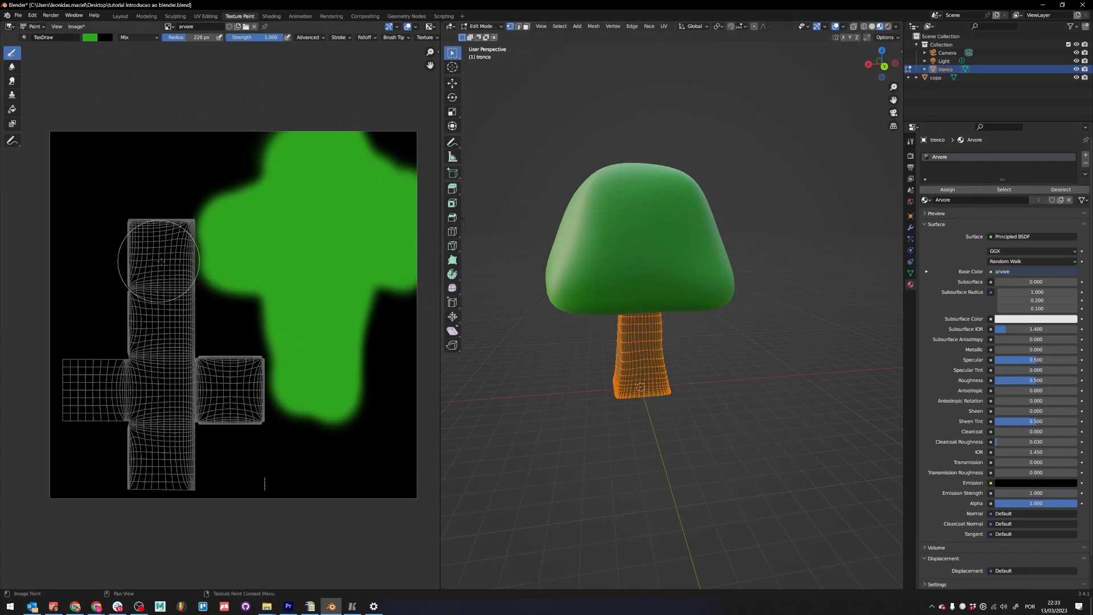
- Set the brush to a dark reddish brown, value about 0.38, and paint over the trunk's entire UV layout
{"action": "left_click", "coordinate": [93, 38]}
{"action": "left_click", "coordinate": [106, 99]}
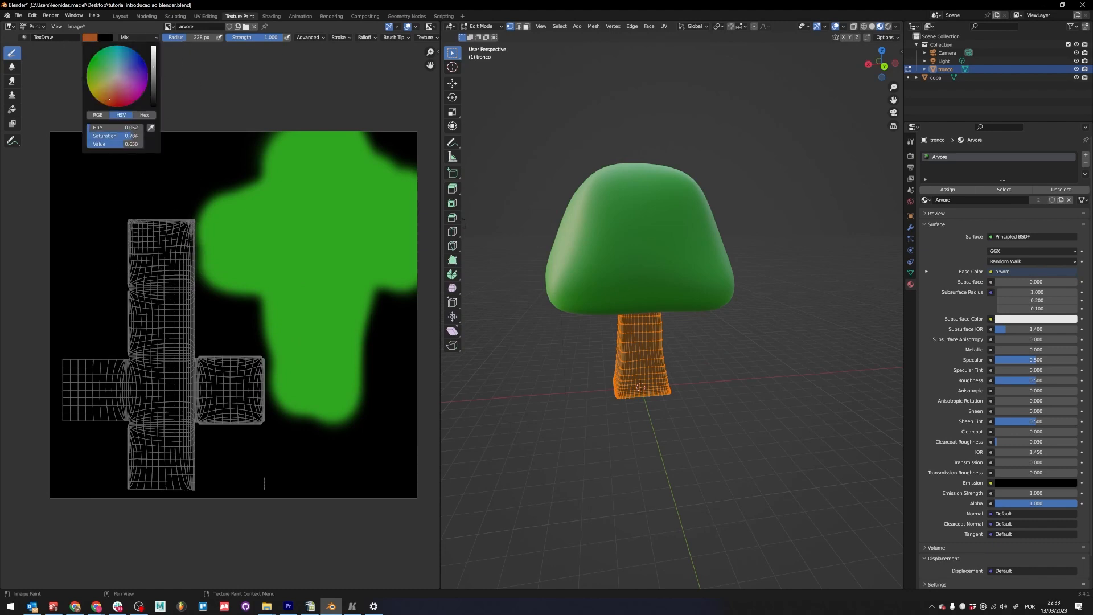
{"action": "mouse_move", "coordinate": [152, 67]}
{"action": "left_mouse_down"}
{"action": "mouse_move", "coordinate": [152, 95]}
{"action": "mouse_move", "coordinate": [152, 86]}
{"action": "left_mouse_up"}
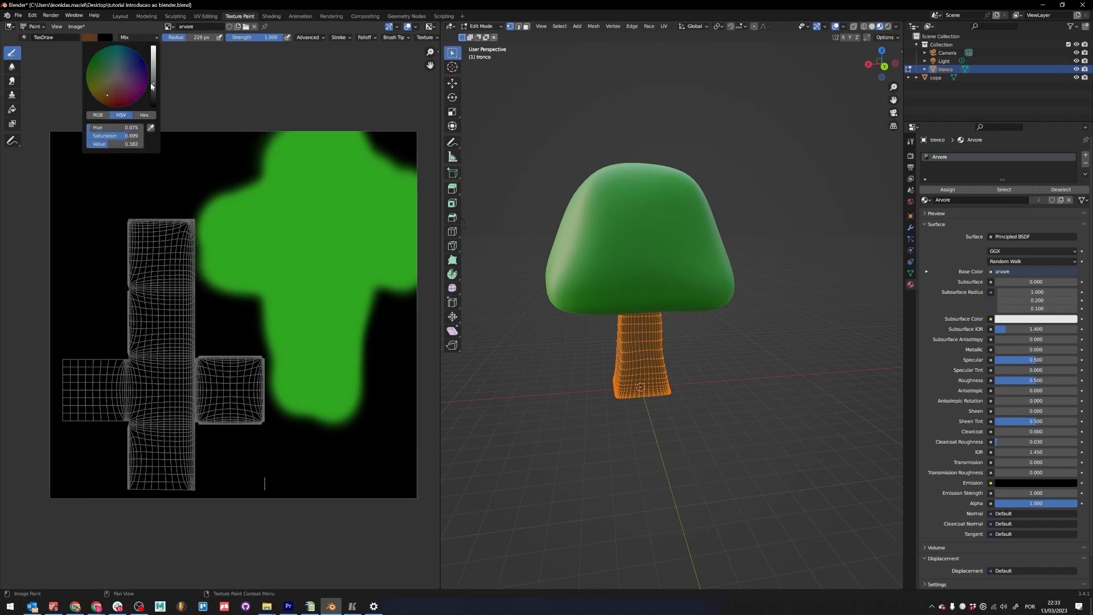
{"action": "mouse_move", "coordinate": [134, 389]}
{"action": "left_mouse_down"}
{"action": "mouse_move", "coordinate": [65, 391]}
{"action": "mouse_move", "coordinate": [127, 371]}
{"action": "mouse_move", "coordinate": [139, 463]}
{"action": "mouse_move", "coordinate": [162, 442]}
{"action": "mouse_move", "coordinate": [175, 477]}
{"action": "mouse_move", "coordinate": [186, 355]}
{"action": "mouse_move", "coordinate": [181, 325]}
{"action": "mouse_move", "coordinate": [135, 334]}
{"action": "mouse_move", "coordinate": [134, 249]}
{"action": "mouse_move", "coordinate": [154, 235]}
{"action": "mouse_move", "coordinate": [138, 234]}
{"action": "mouse_move", "coordinate": [146, 267]}
{"action": "mouse_move", "coordinate": [190, 216]}
{"action": "mouse_move", "coordinate": [176, 383]}
{"action": "mouse_move", "coordinate": [225, 435]}
{"action": "mouse_move", "coordinate": [220, 414]}
{"action": "mouse_move", "coordinate": [237, 379]}
{"action": "mouse_move", "coordinate": [252, 378]}
{"action": "mouse_move", "coordinate": [246, 445]}
{"action": "mouse_move", "coordinate": [237, 341]}
{"action": "mouse_move", "coordinate": [236, 406]}
{"action": "left_mouse_up"}
- Switch the trunk to Texture Paint mode and sample the crown's green as the brush colour
{"action": "middle_click_drag", "start_coordinate": [605, 349], "coordinate": [637, 307]}
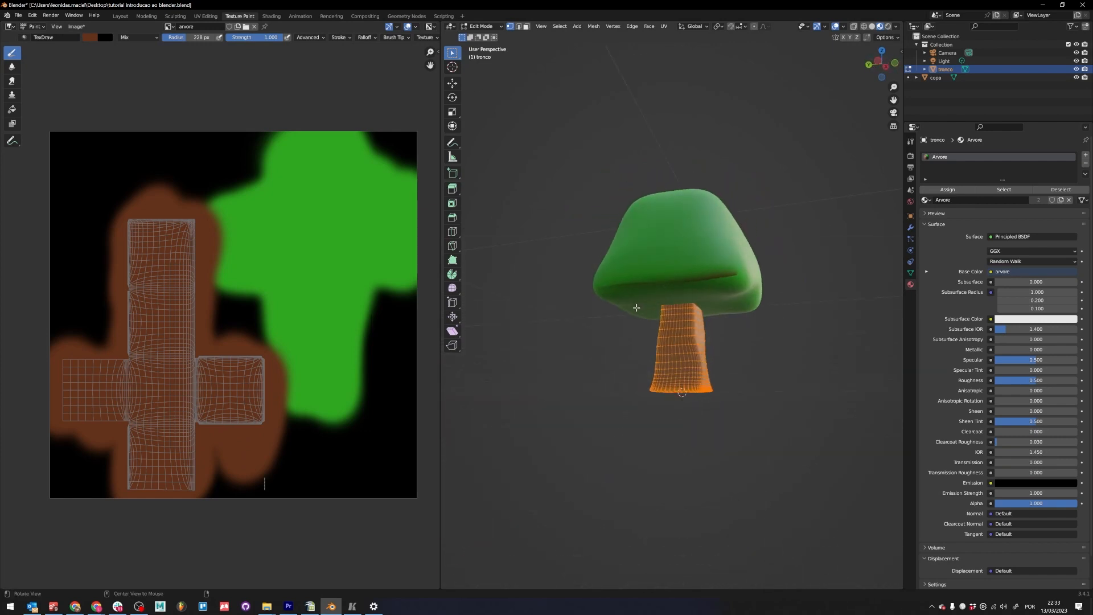
{"action": "key", "text": "ctrl+Tab"}
{"action": "left_click", "coordinate": [721, 213]}
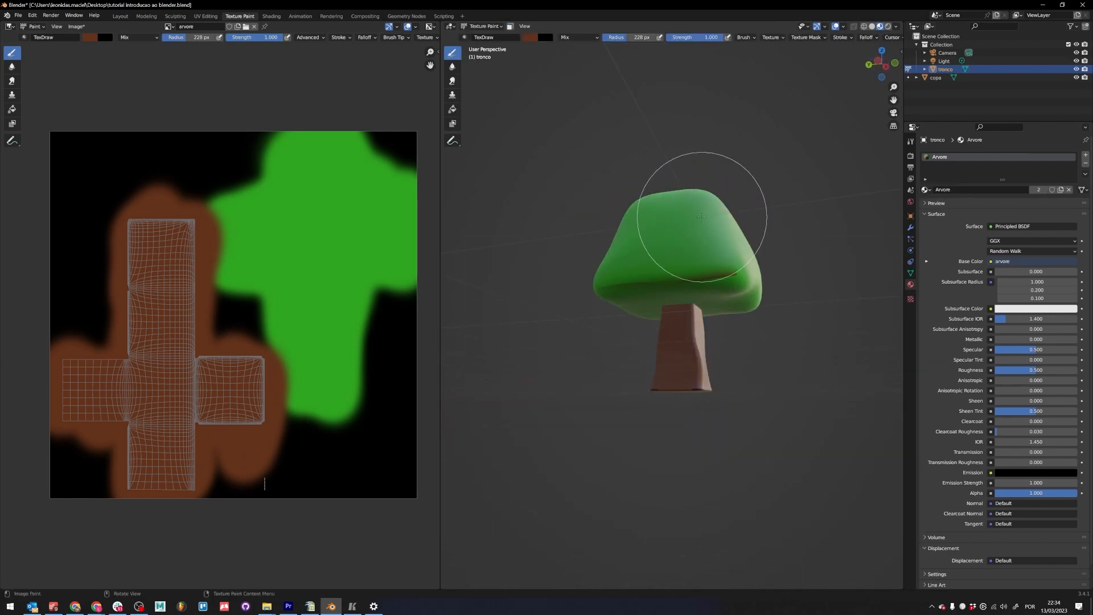
{"action": "key", "text": "s"}
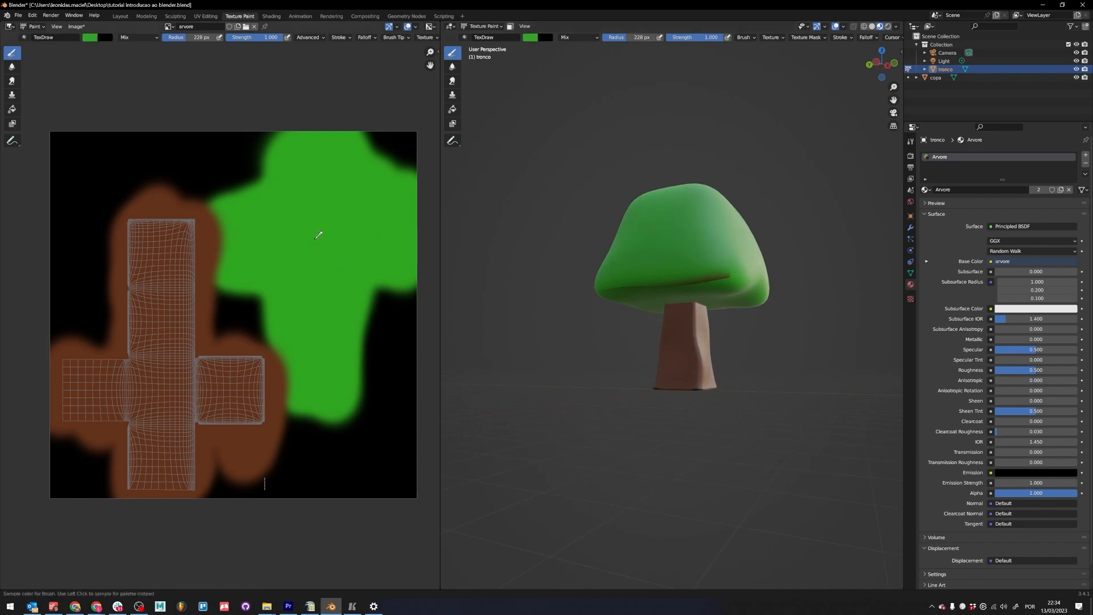
{"action": "key", "text": "s"}
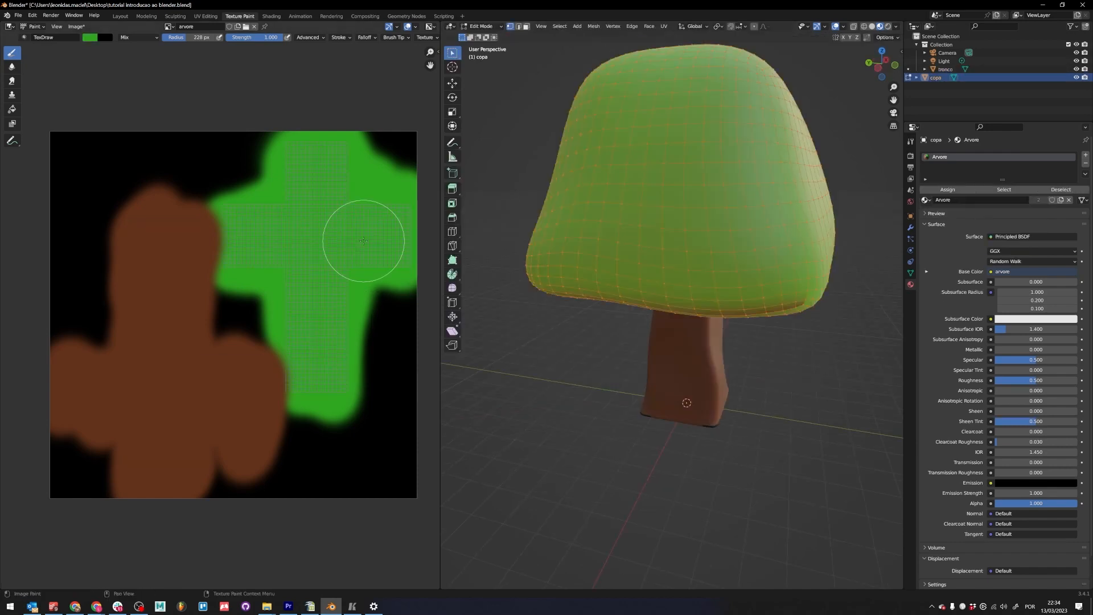
- Switch the crown to Texture Paint mode and paint green with a 110 px brush over the brown line on its underside
{"action": "key", "text": "s"}
{"action": "middle_click_drag", "start_coordinate": [717, 319], "coordinate": [770, 221]}
{"action": "left_click_drag", "start_coordinate": [753, 226], "coordinate": [790, 236]}
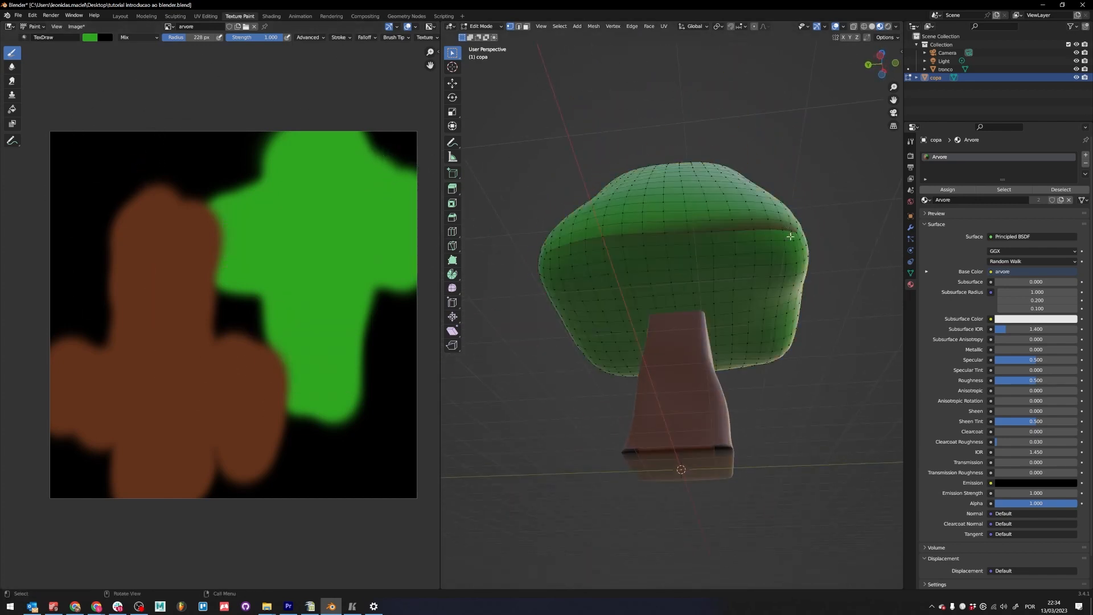
{"action": "key", "text": "ctrl+Tab"}
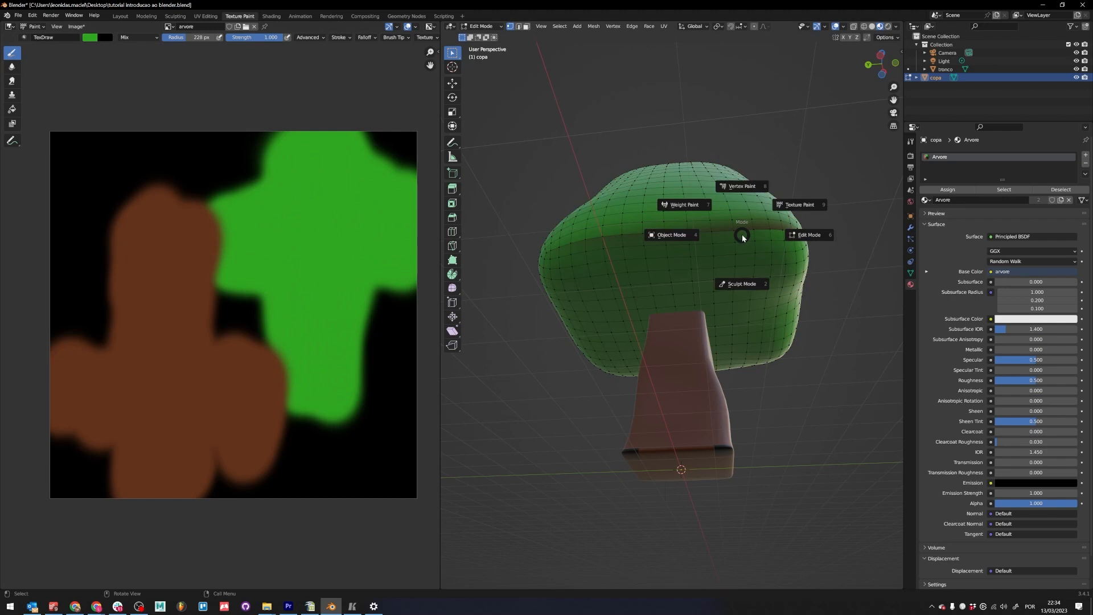
{"action": "left_click", "coordinate": [799, 205]}
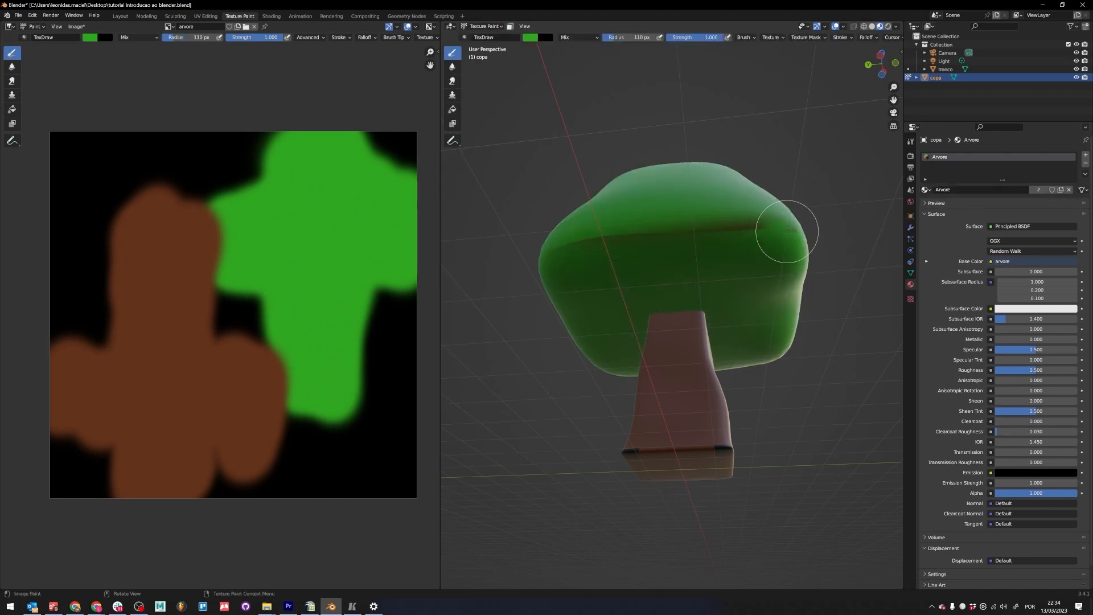
{"action": "mouse_move", "coordinate": [785, 226]}
{"action": "left_mouse_down"}
{"action": "mouse_move", "coordinate": [666, 223]}
{"action": "mouse_move", "coordinate": [591, 239]}
{"action": "left_mouse_up"}
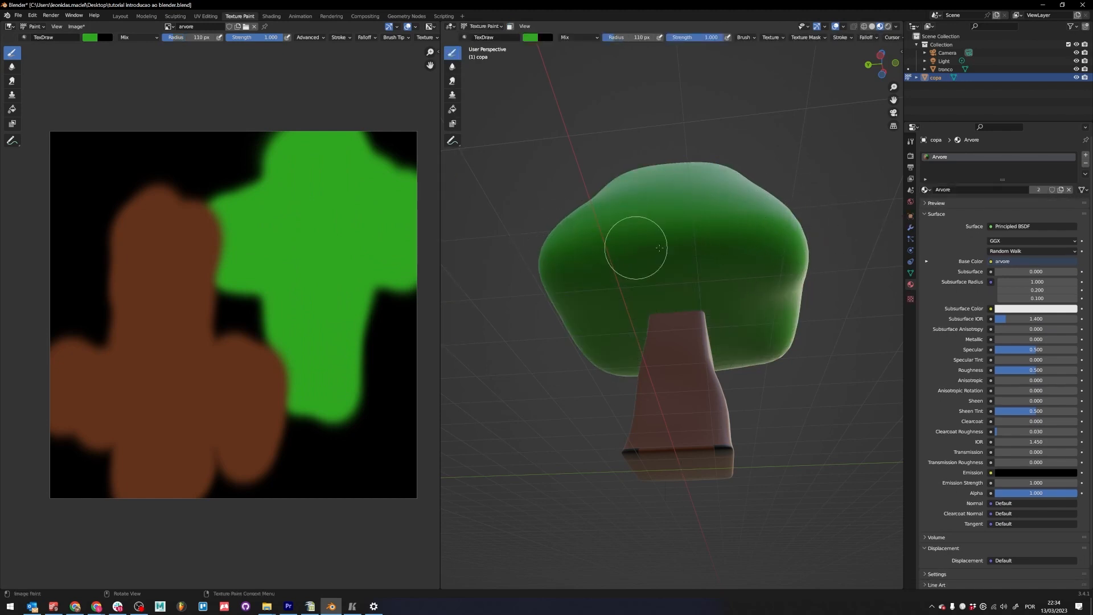
- Make the trunk the object being texture painted, with brown as the brush colour and a 110 px radius
{"action": "mouse_move", "coordinate": [586, 219]}
{"action": "middle_mouse_down"}
{"action": "mouse_move", "coordinate": [740, 379]}
{"action": "mouse_move", "coordinate": [791, 265]}
{"action": "mouse_move", "coordinate": [740, 342]}
{"action": "middle_mouse_up"}
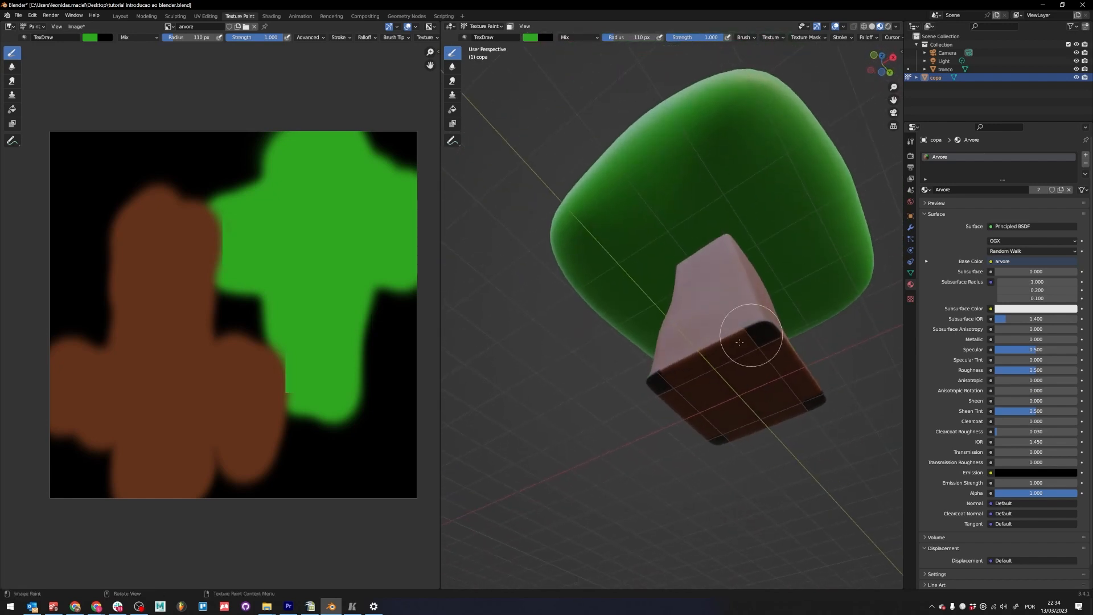
{"action": "key", "text": "f"}
{"action": "left_click", "coordinate": [709, 316]}
{"action": "key", "text": "ctrl+Tab"}
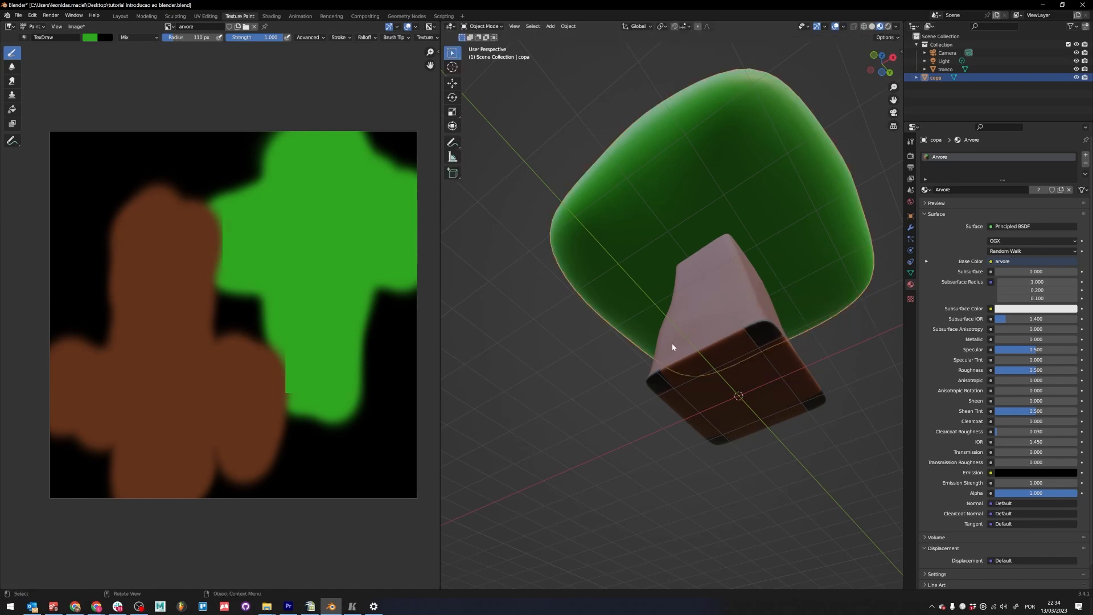
{"action": "key", "text": "ctrl+Tab"}
{"action": "left_click", "coordinate": [650, 328]}
{"action": "left_click", "coordinate": [678, 322]}
{"action": "key", "text": "ctrl+Tab"}
{"action": "left_click", "coordinate": [760, 287]}
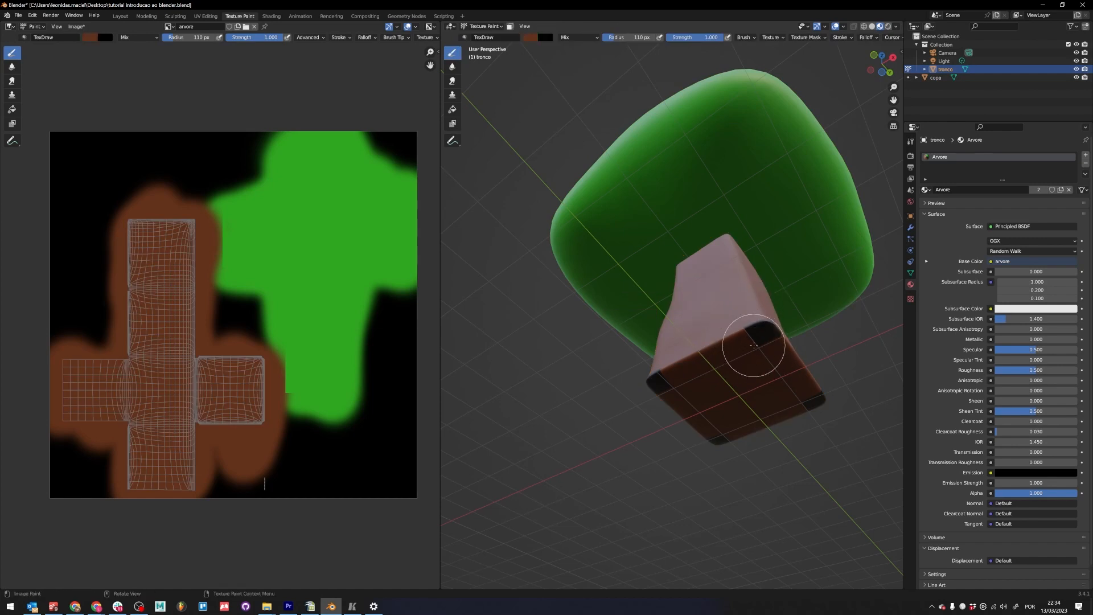
- Paint brown over the black corners at the base of the trunk on all sides
{"action": "middle_click_drag", "start_coordinate": [754, 345], "coordinate": [621, 390]}
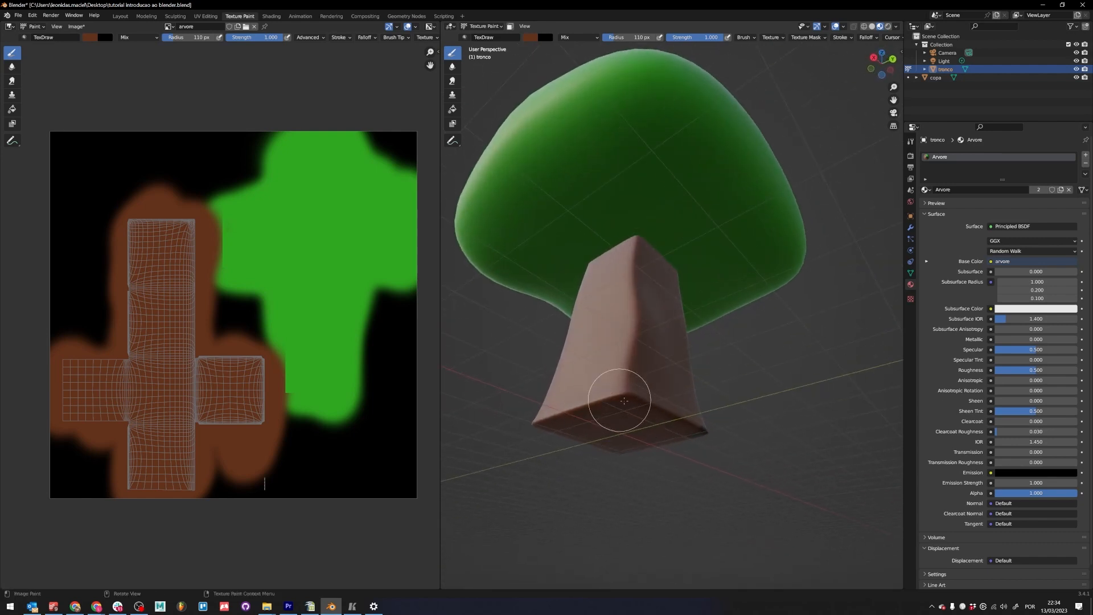
{"action": "middle_click_drag", "start_coordinate": [629, 402], "coordinate": [791, 495]}
{"action": "middle_click_drag", "start_coordinate": [532, 397], "coordinate": [543, 422]}
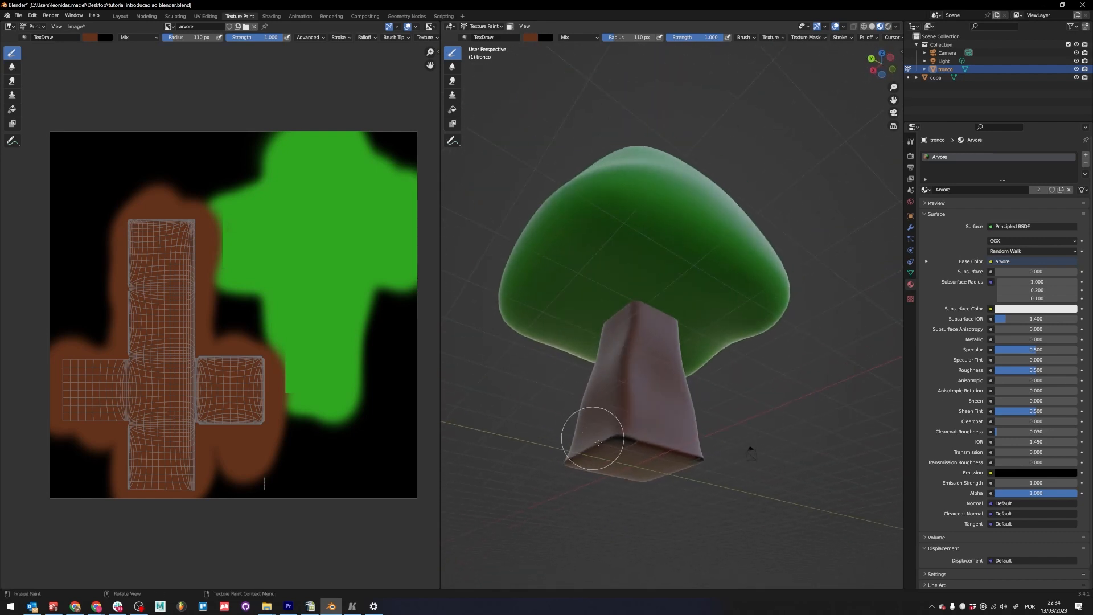
{"action": "mouse_move", "coordinate": [621, 434]}
{"action": "middle_mouse_down"}
{"action": "mouse_move", "coordinate": [724, 442]}
{"action": "mouse_move", "coordinate": [723, 459]}
{"action": "middle_mouse_up"}
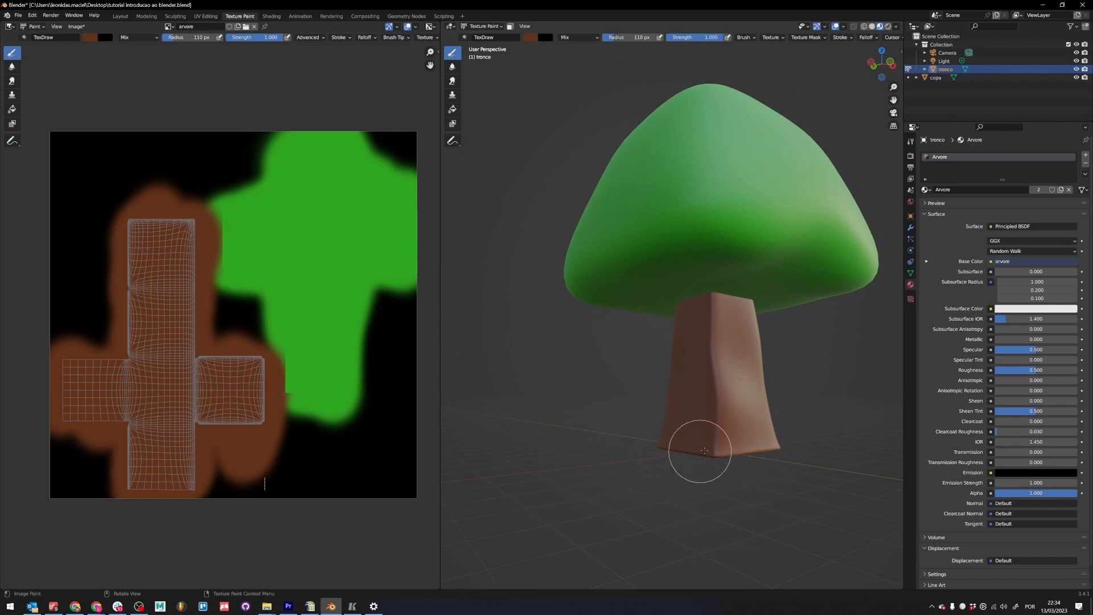
- Set the brush to a 39 px radius and a very dark brown for detailing the trunk
{"action": "key", "text": "f"}
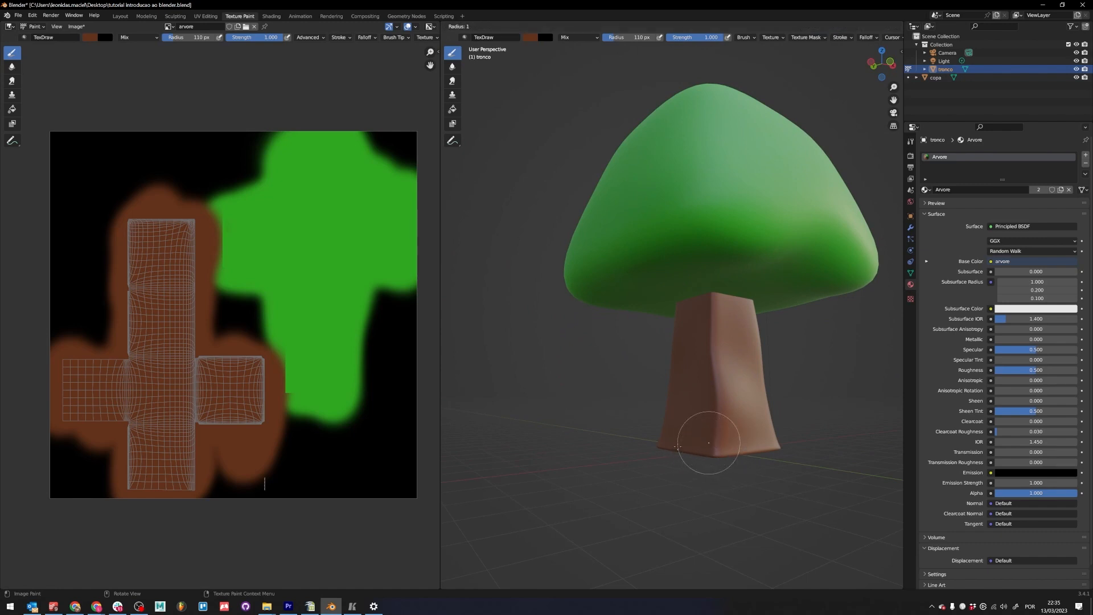
{"action": "left_click", "coordinate": [710, 444]}
{"action": "middle_click_drag", "start_coordinate": [710, 444], "coordinate": [727, 413]}
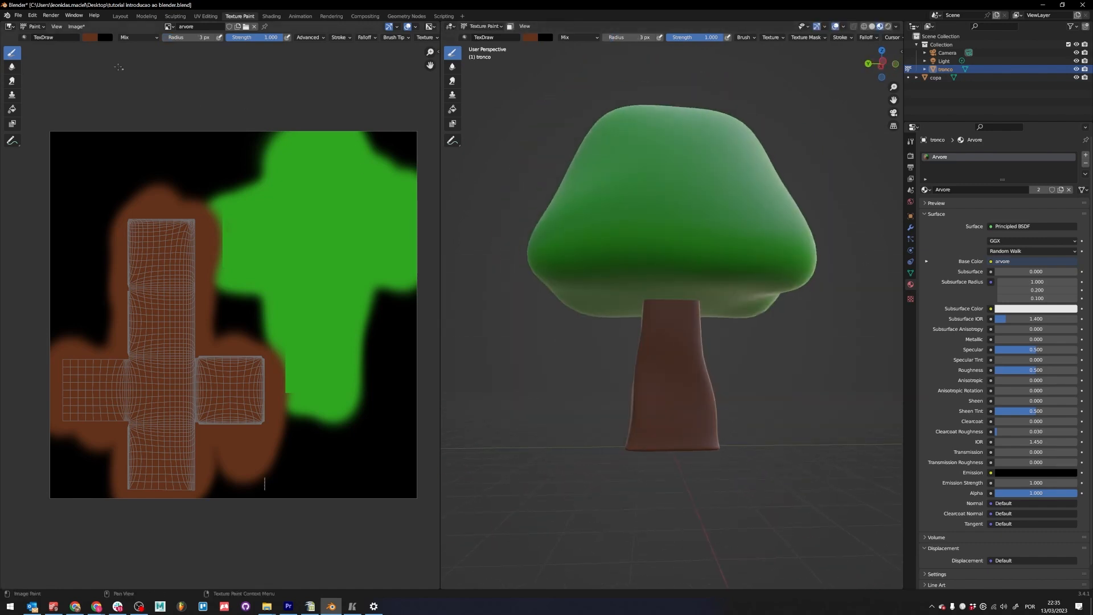
{"action": "left_click", "coordinate": [90, 37]}
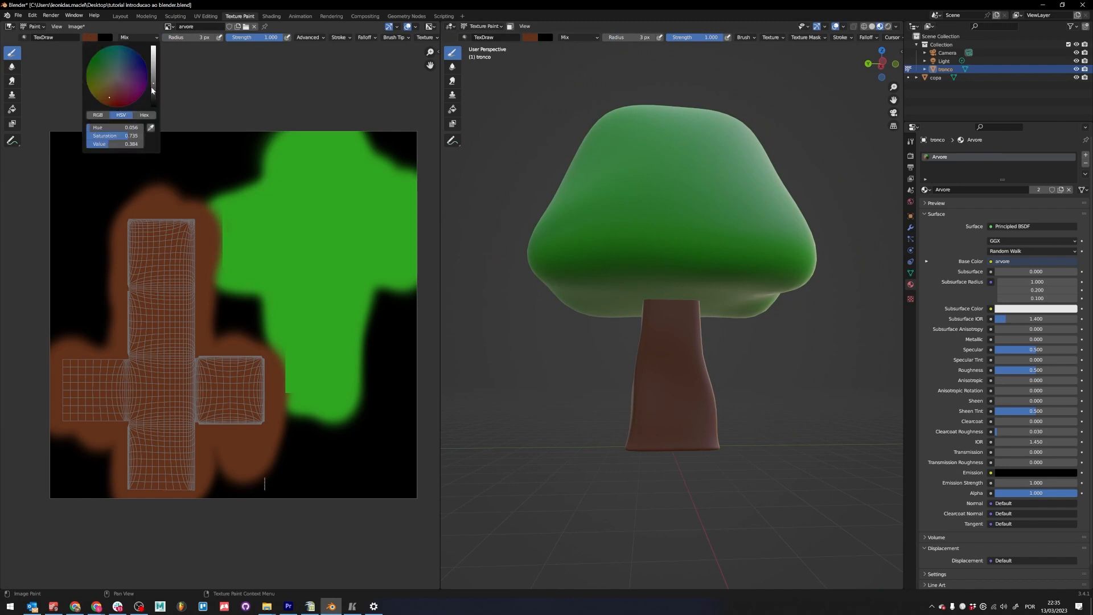
{"action": "scroll", "coordinate": [670, 423], "scroll_direction": "up", "scroll_amount": 4}
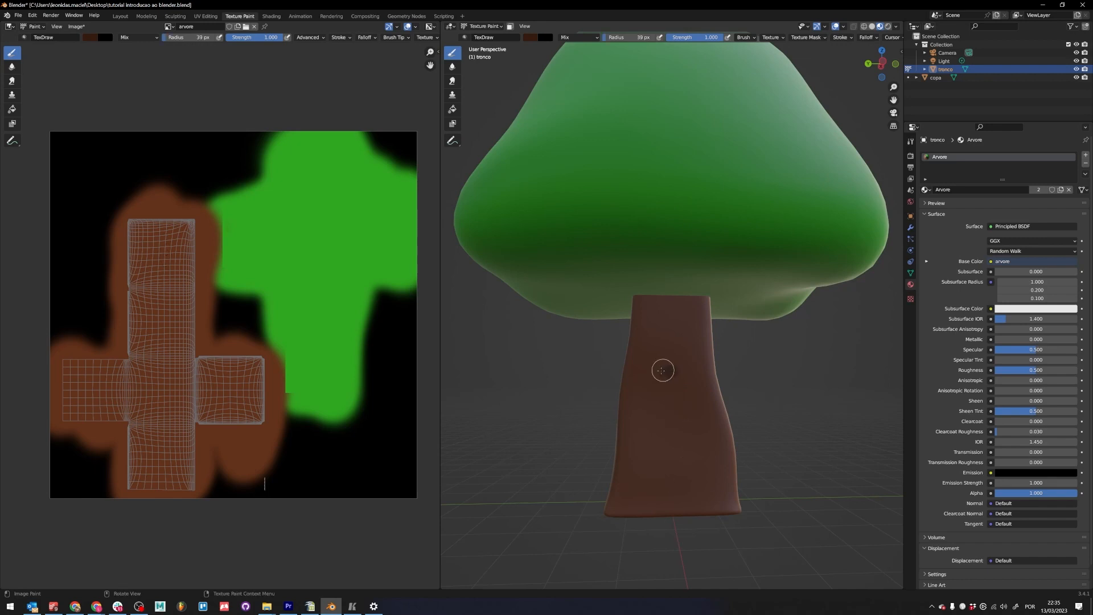
- Paint a dark brown spiral on each of two adjacent sides of the trunk
{"action": "mouse_move", "coordinate": [663, 369]}
{"action": "left_mouse_down"}
{"action": "mouse_move", "coordinate": [681, 412]}
{"action": "mouse_move", "coordinate": [667, 397]}
{"action": "left_mouse_up"}
{"action": "middle_click_drag", "start_coordinate": [752, 442], "coordinate": [644, 430]}
{"action": "mouse_move", "coordinate": [768, 368]}
{"action": "left_mouse_down"}
{"action": "mouse_move", "coordinate": [757, 418]}
{"action": "mouse_move", "coordinate": [773, 397]}
{"action": "left_mouse_up"}
{"action": "middle_click_drag", "start_coordinate": [797, 410], "coordinate": [681, 422]}
{"action": "mouse_move", "coordinate": [679, 372]}
{"action": "left_mouse_down"}
{"action": "mouse_move", "coordinate": [725, 435]}
{"action": "mouse_move", "coordinate": [687, 418]}
{"action": "left_mouse_up"}
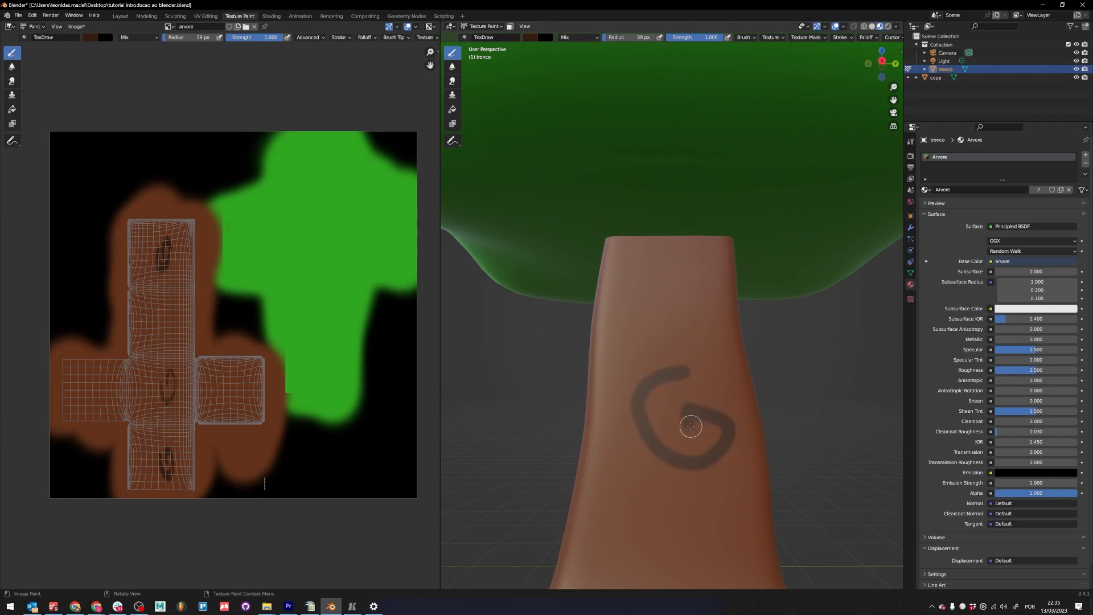
{"action": "key", "text": "ctrl+z"}
{"action": "mouse_move", "coordinate": [679, 372]}
{"action": "left_mouse_down"}
{"action": "mouse_move", "coordinate": [738, 410]}
{"action": "mouse_move", "coordinate": [696, 425]}
{"action": "left_mouse_up"}
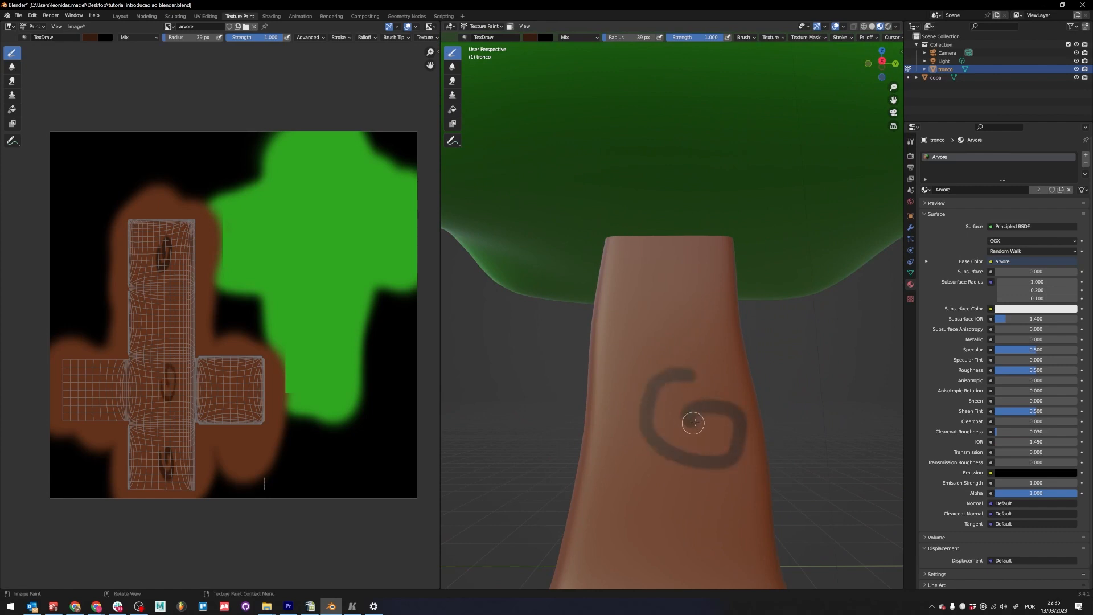
{"action": "key", "text": "ctrl+z"}
- Paint a dark brown spiral on each of the two remaining sides of the trunk
{"action": "mouse_move", "coordinate": [640, 389]}
{"action": "left_mouse_down"}
{"action": "mouse_move", "coordinate": [717, 422]}
{"action": "mouse_move", "coordinate": [688, 409]}
{"action": "mouse_move", "coordinate": [683, 420]}
{"action": "left_mouse_up"}
{"action": "middle_click_drag", "start_coordinate": [683, 420], "coordinate": [649, 430]}
{"action": "mouse_move", "coordinate": [576, 361]}
{"action": "left_mouse_down"}
{"action": "mouse_move", "coordinate": [590, 370]}
{"action": "mouse_move", "coordinate": [584, 434]}
{"action": "mouse_move", "coordinate": [586, 398]}
{"action": "mouse_move", "coordinate": [593, 407]}
{"action": "left_mouse_up"}
{"action": "scroll", "coordinate": [593, 408], "scroll_direction": "down", "scroll_amount": 5}
{"action": "mouse_move", "coordinate": [632, 380]}
{"action": "middle_mouse_down"}
{"action": "mouse_move", "coordinate": [666, 413]}
{"action": "mouse_move", "coordinate": [626, 401]}
{"action": "mouse_move", "coordinate": [686, 416]}
{"action": "mouse_move", "coordinate": [655, 413]}
{"action": "mouse_move", "coordinate": [664, 408]}
{"action": "middle_mouse_up"}
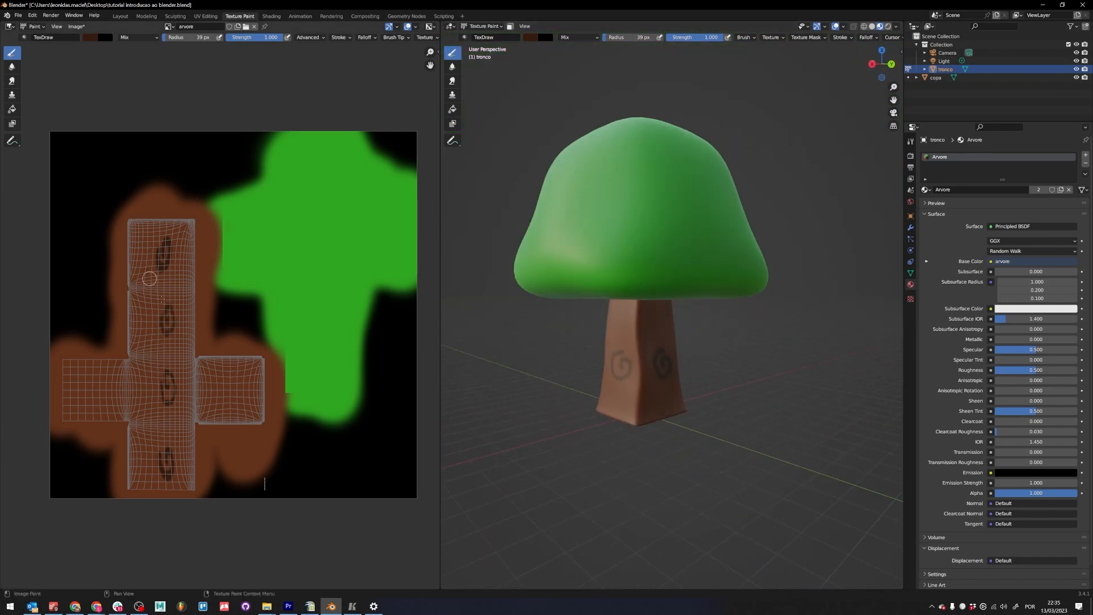
- Switch to the Shading workspace and move the arvore image texture node farther from the Principled BSDF node
{"action": "left_click", "coordinate": [272, 16]}
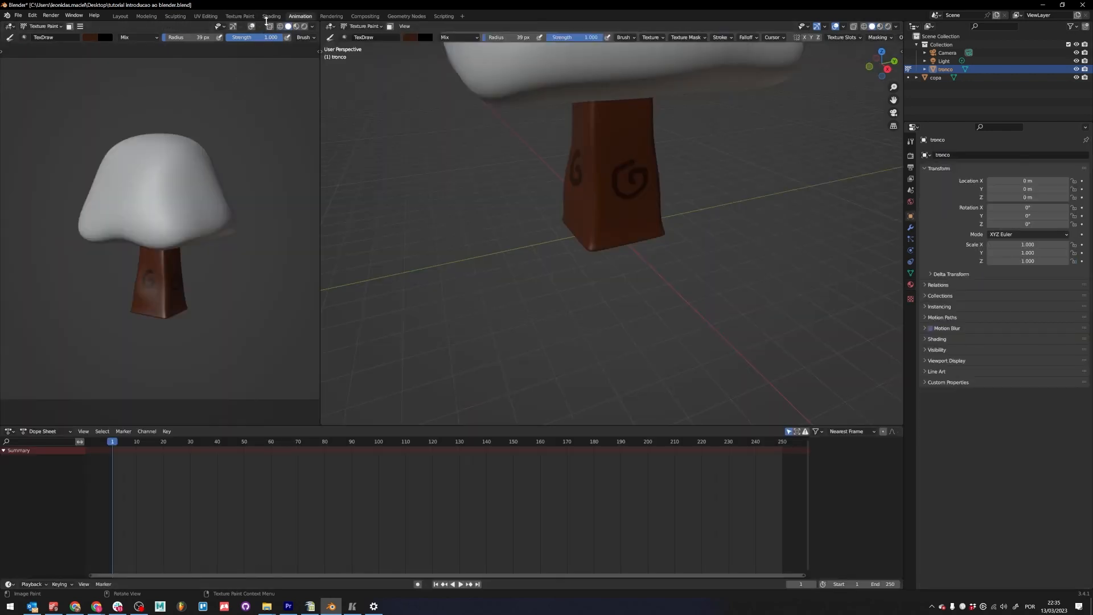
{"action": "scroll", "coordinate": [541, 371], "scroll_direction": "down", "scroll_amount": 1}
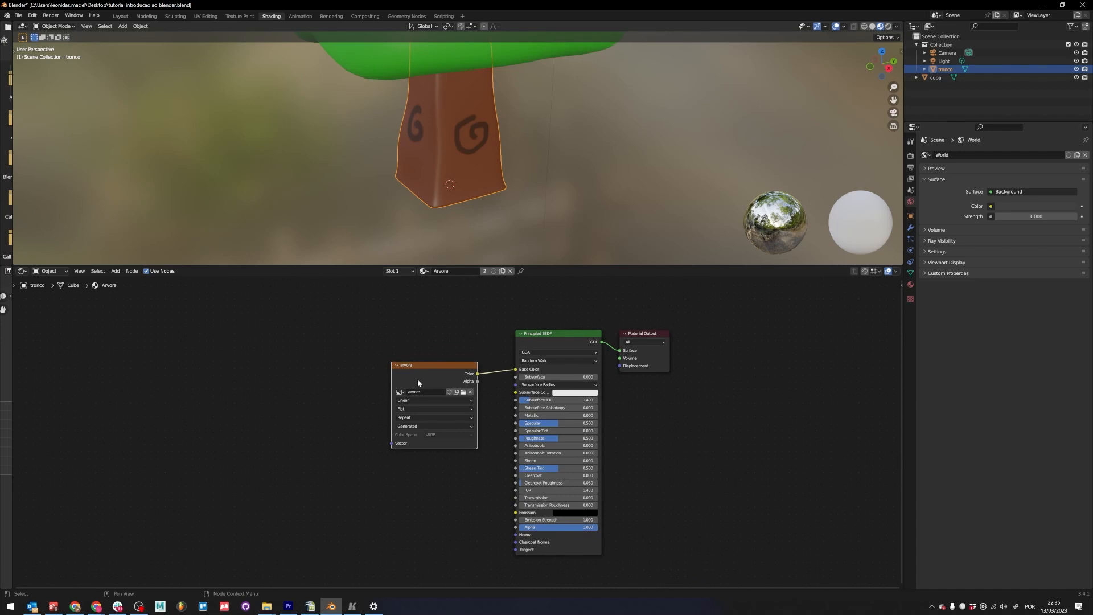
{"action": "left_click_drag", "start_coordinate": [418, 383], "coordinate": [368, 351]}
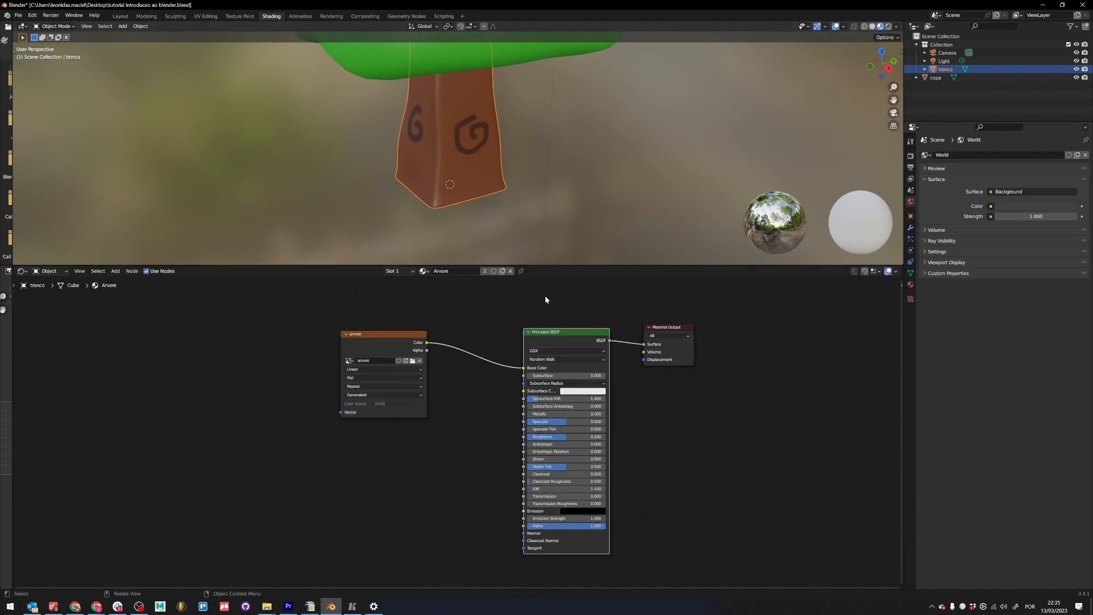
- Set the Roughness of the Arvore material's Principled BSDF to 0.860
{"action": "scroll", "coordinate": [511, 180], "scroll_direction": "down", "scroll_amount": 2}
{"action": "mouse_move", "coordinate": [508, 186]}
{"action": "middle_mouse_down"}
{"action": "mouse_move", "coordinate": [501, 131]}
{"action": "mouse_move", "coordinate": [517, 142]}
{"action": "mouse_move", "coordinate": [514, 198]}
{"action": "mouse_move", "coordinate": [520, 109]}
{"action": "mouse_move", "coordinate": [517, 201]}
{"action": "middle_mouse_up"}
{"action": "key", "text": "alt+shift"}
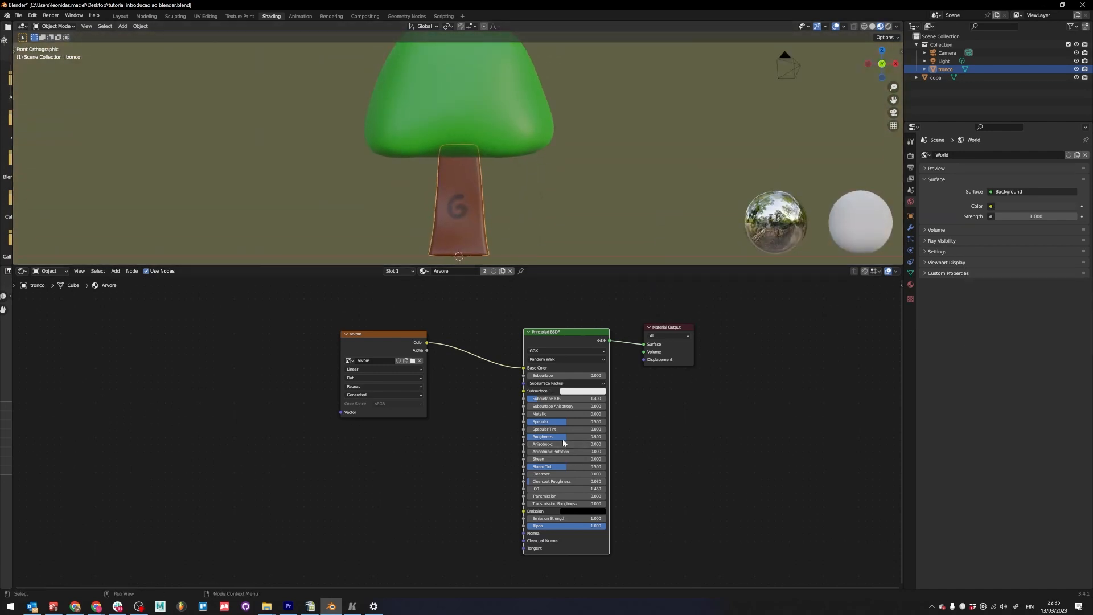
{"action": "left_click_drag", "start_coordinate": [564, 438], "coordinate": [582, 437]}
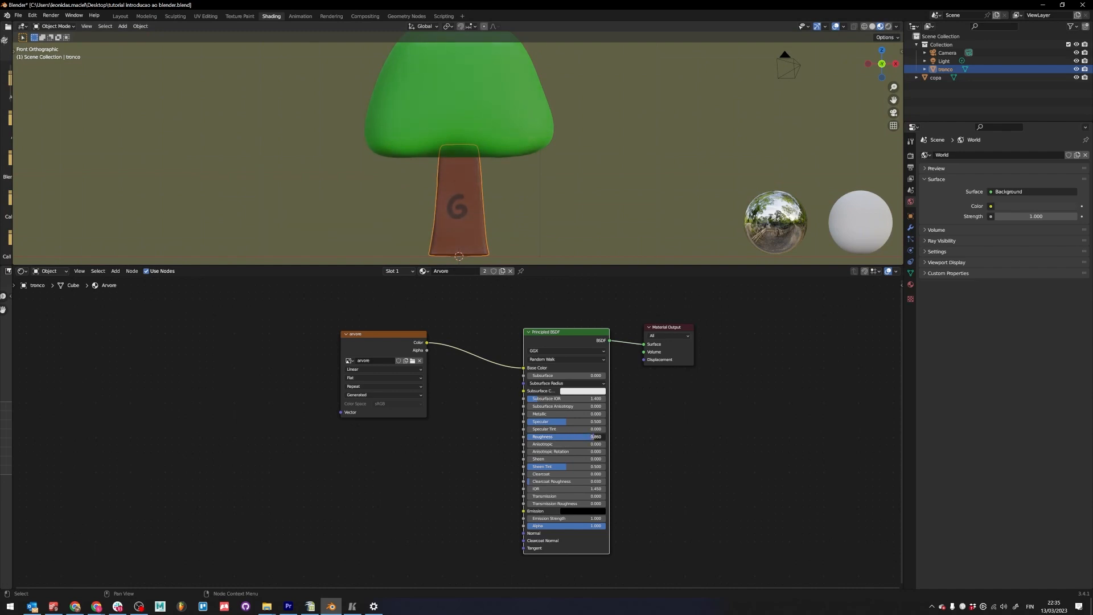
{"action": "mouse_move", "coordinate": [618, 180]}
{"action": "middle_mouse_down"}
{"action": "mouse_move", "coordinate": [486, 186]}
{"action": "mouse_move", "coordinate": [603, 192]}
{"action": "middle_mouse_up"}
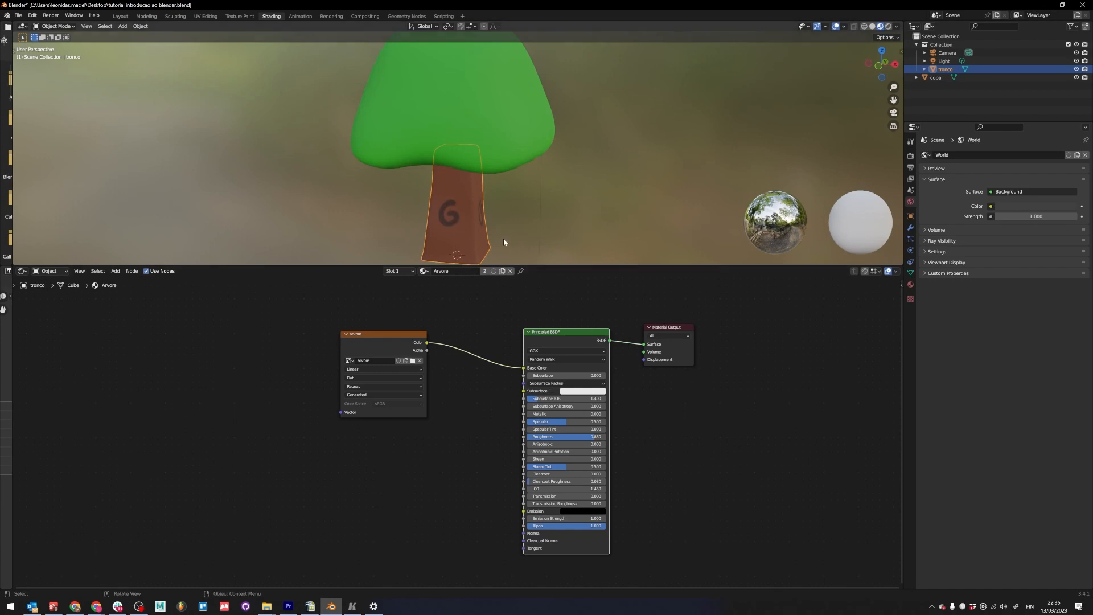
- Set the Subsurface value of the Arvore material's Principled BSDF to 0.001
{"action": "left_click", "coordinate": [540, 376]}
{"action": "key", "text": "Return"}
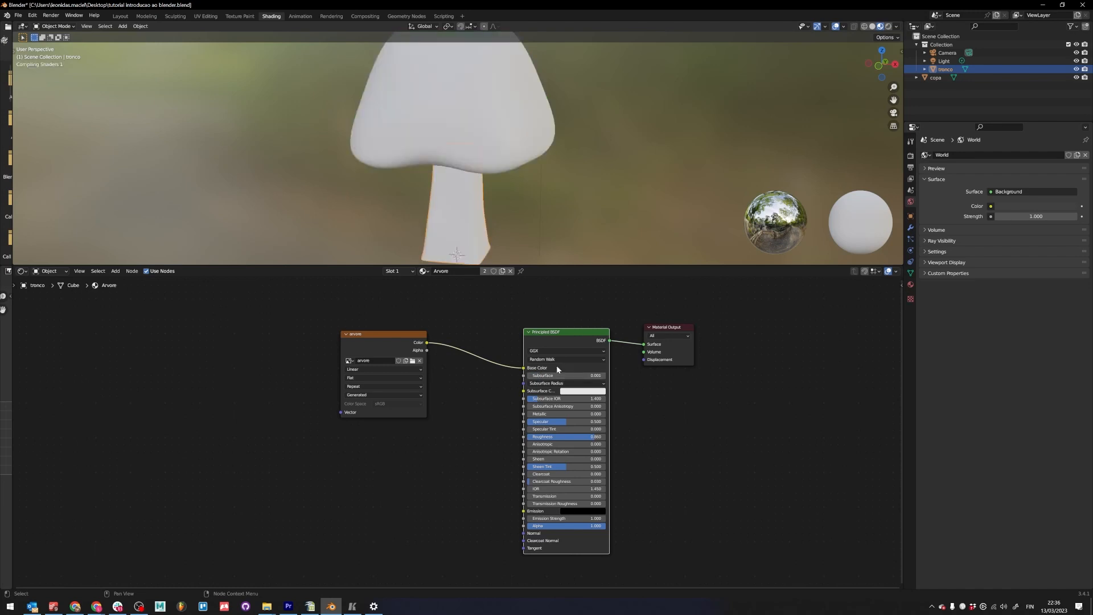
{"action": "middle_click_drag", "start_coordinate": [521, 172], "coordinate": [581, 159]}
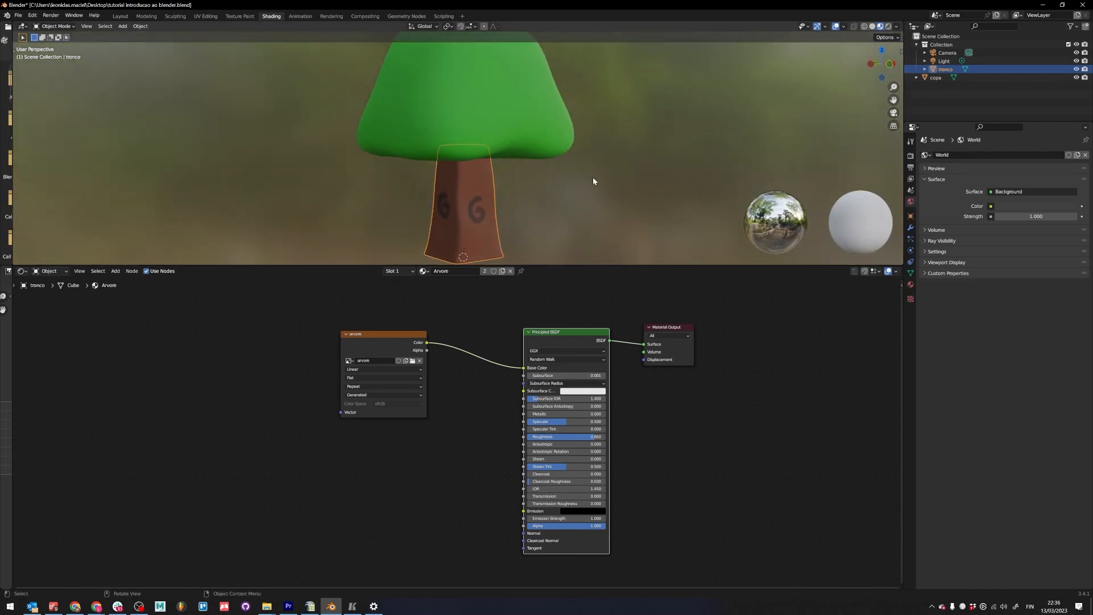
- Examine the painted tree from several sides under different viewport shading modes
{"action": "key", "text": "z"}
{"action": "left_click", "coordinate": [675, 179]}
{"action": "mouse_move", "coordinate": [515, 156]}
{"action": "middle_mouse_down"}
{"action": "mouse_move", "coordinate": [488, 165]}
{"action": "mouse_move", "coordinate": [767, 182]}
{"action": "middle_mouse_up"}
{"action": "key", "text": "z"}
{"action": "left_click", "coordinate": [494, 151]}
{"action": "key", "text": "z"}
{"action": "left_click", "coordinate": [631, 206]}
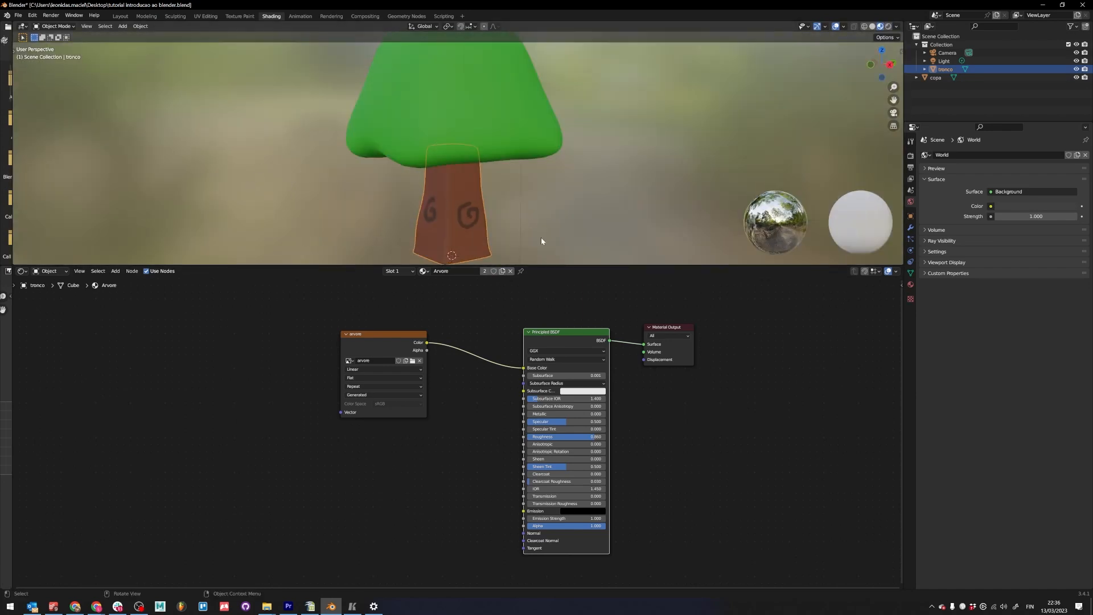
{"action": "scroll", "coordinate": [470, 203], "scroll_direction": "down", "scroll_amount": 1}
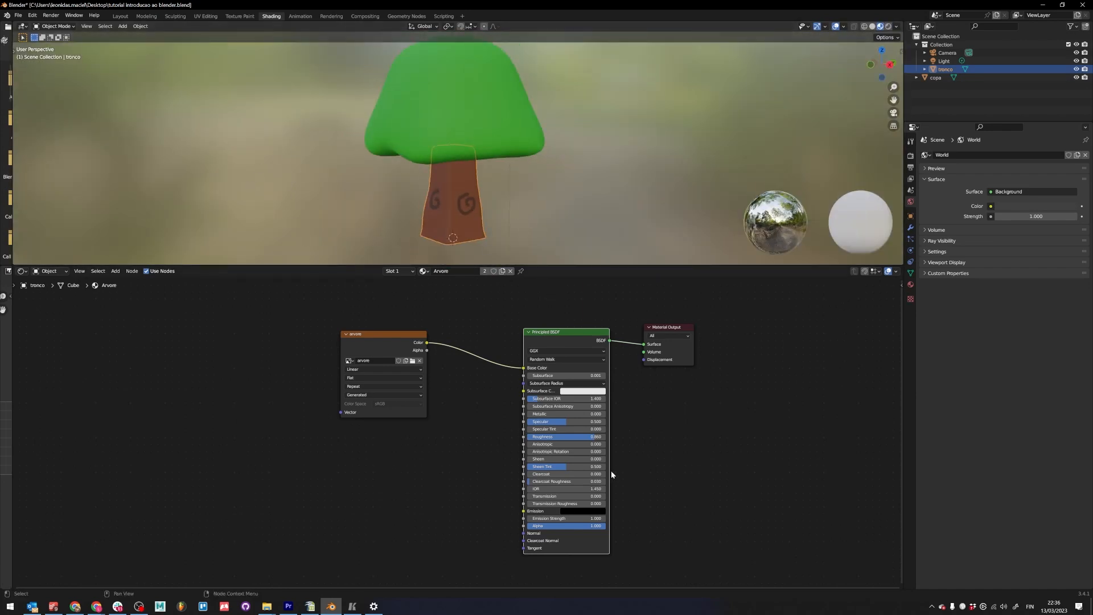
- Switch to the Animation workspace and select the tree's crown
{"action": "left_click", "coordinate": [300, 16]}
{"action": "scroll", "coordinate": [517, 346], "scroll_direction": "down", "scroll_amount": 4}
{"action": "left_click", "coordinate": [627, 183]}
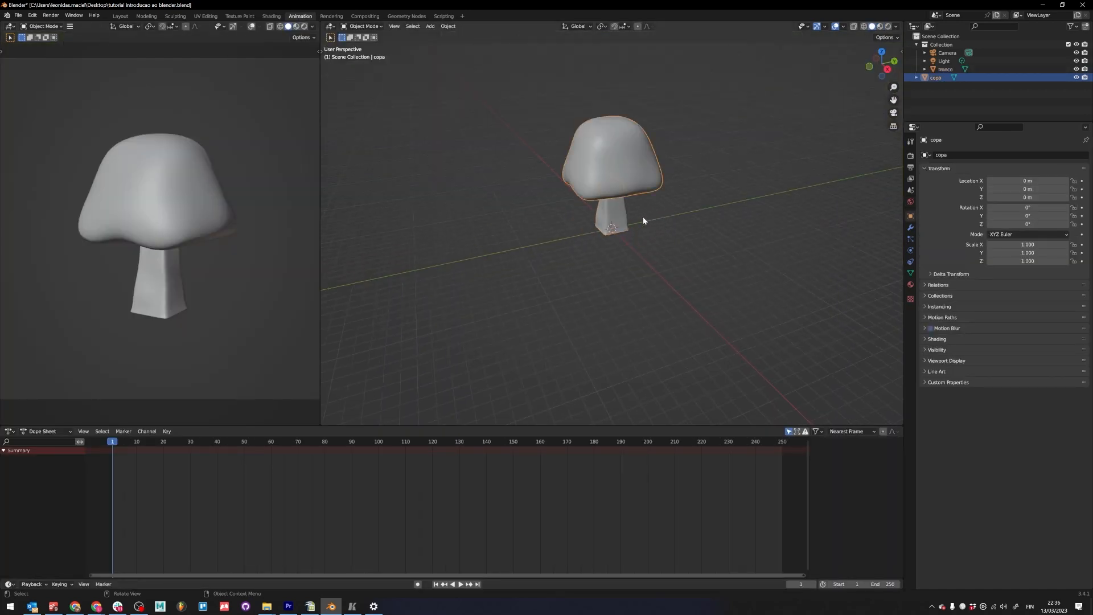
{"action": "left_click", "coordinate": [595, 220], "text": "shift"}
{"action": "middle_click_drag", "start_coordinate": [590, 217], "coordinate": [644, 255]}
{"action": "left_click", "coordinate": [636, 164]}
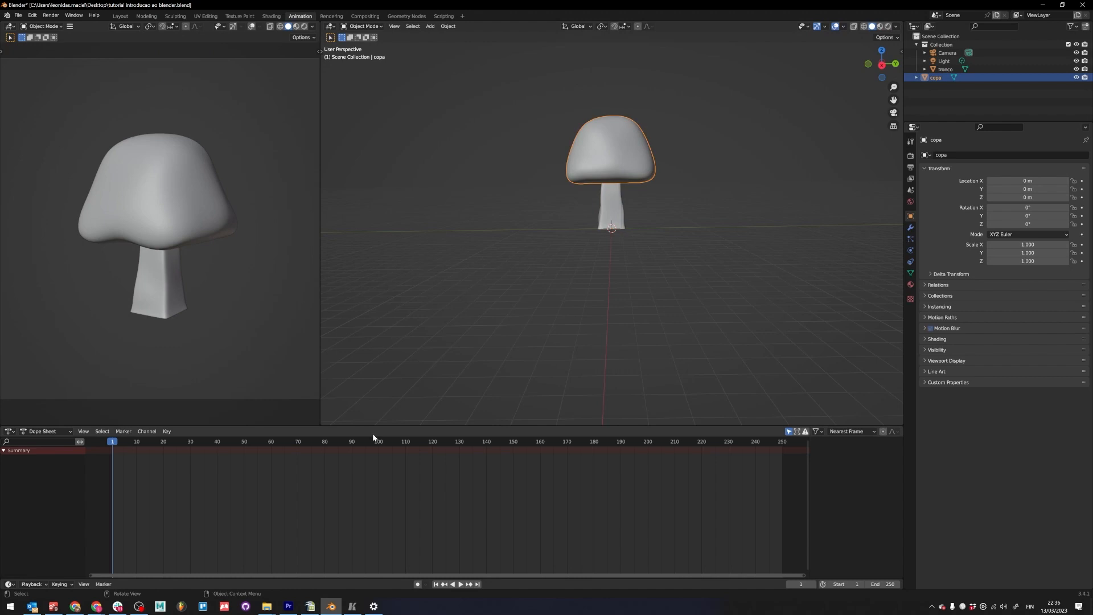
- Select the trunk and insert a Location, Rotation & Scale keyframe for it at frame 1
{"action": "left_click", "coordinate": [611, 207], "text": "shift"}
{"action": "key", "text": "shift+z"}
{"action": "left_click", "coordinate": [614, 193]}
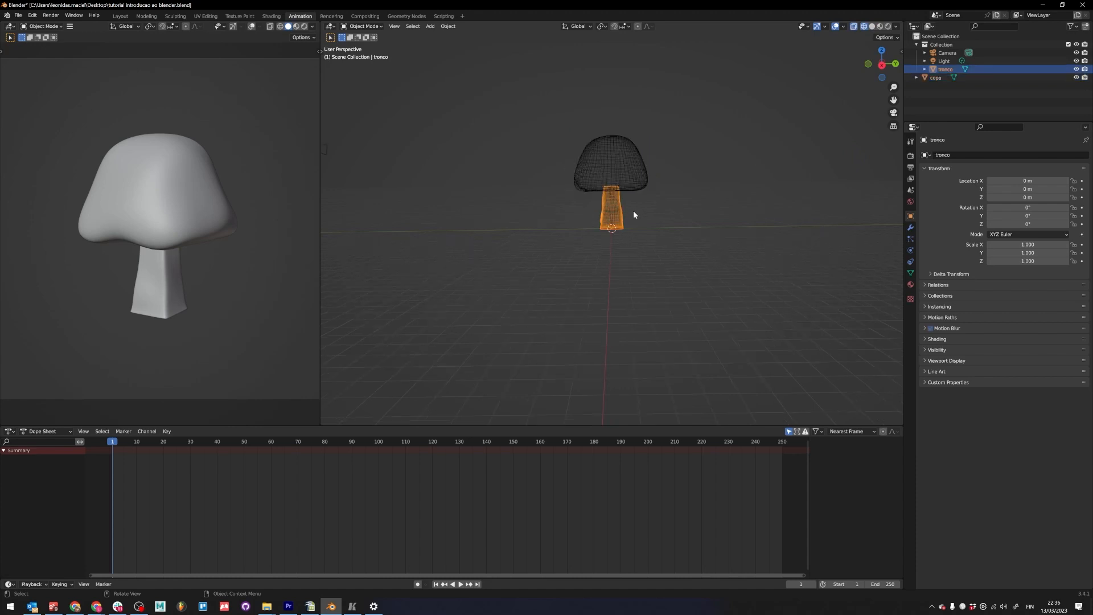
{"action": "key", "text": "shift+z"}
{"action": "key", "text": "i"}
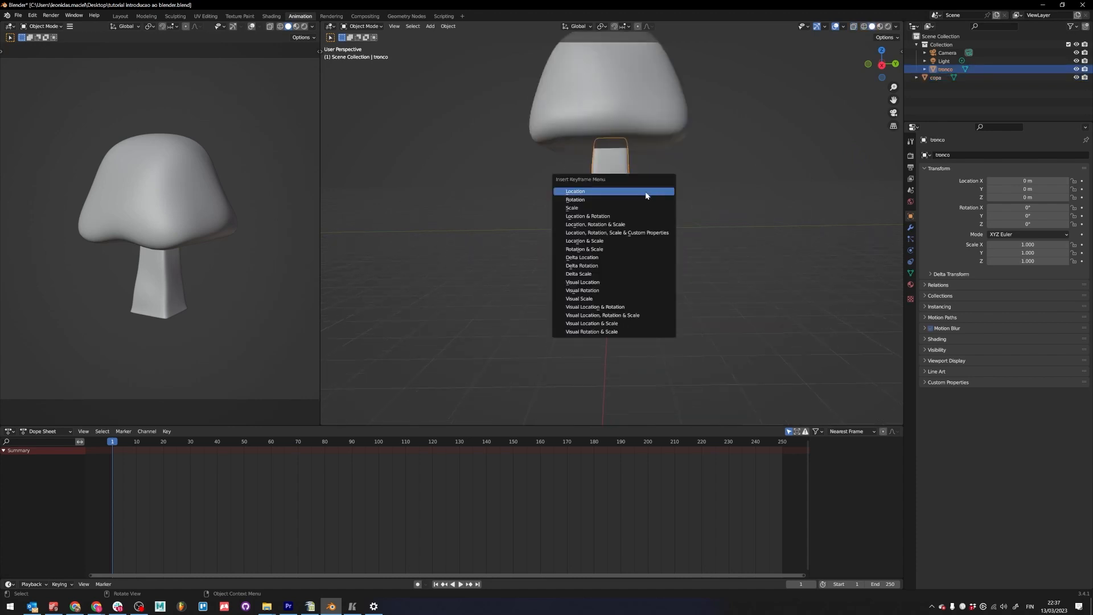
{"action": "left_click", "coordinate": [628, 225]}
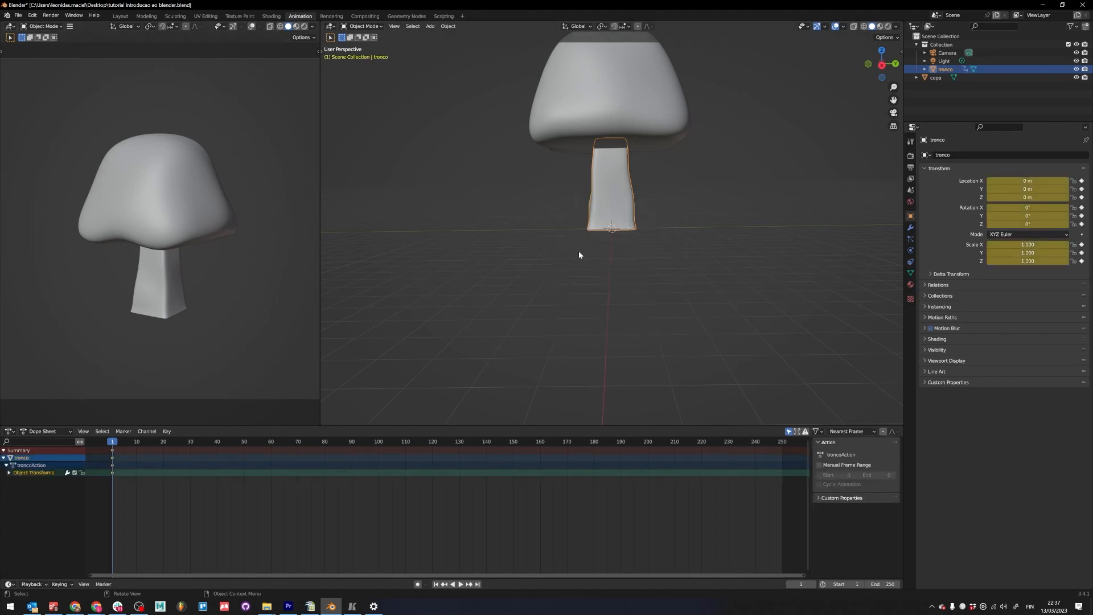
- Change the Dope Sheet's editor type to Timeline and turn on auto keying
{"action": "left_click", "coordinate": [9, 431]}
{"action": "left_click", "coordinate": [119, 464]}
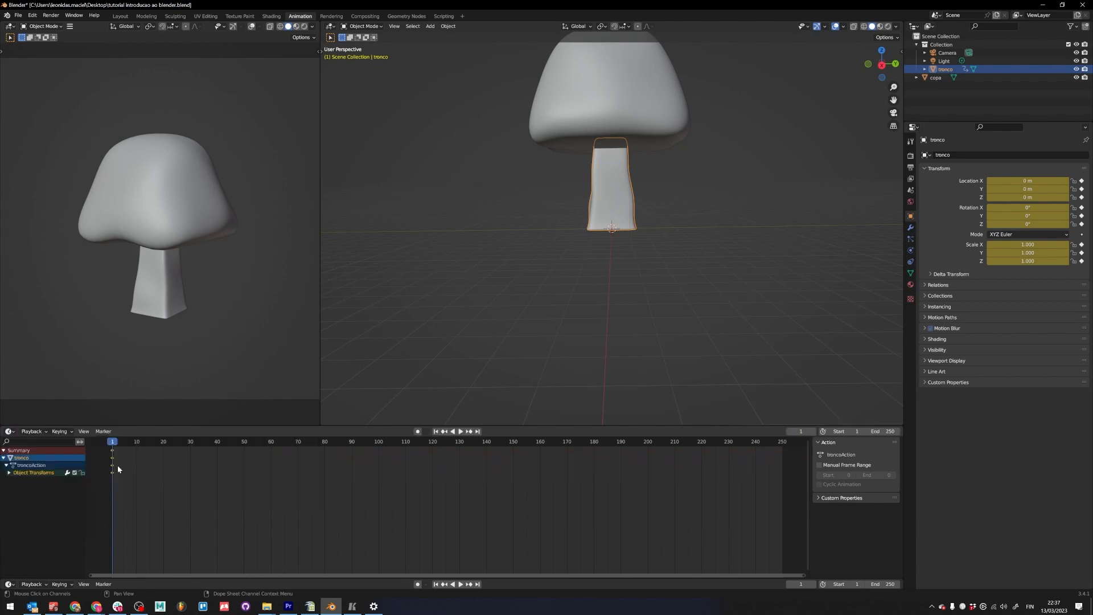
{"action": "left_click", "coordinate": [420, 432]}
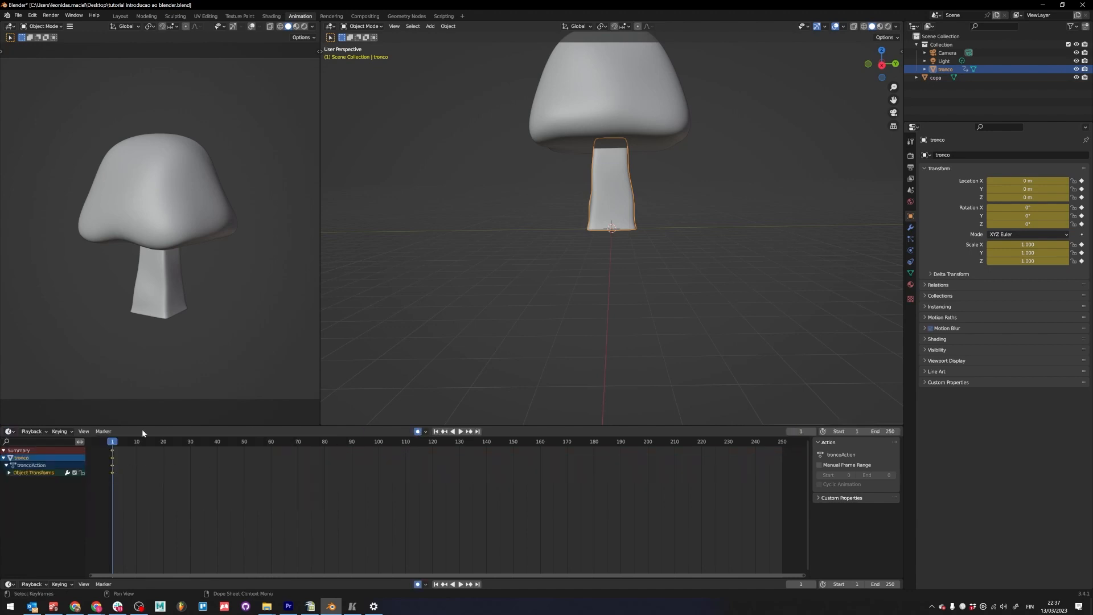
- Set the active keying set to Location, Rotation & Scale and key the trunk with it at frame 1
{"action": "left_click", "coordinate": [69, 432]}
{"action": "left_click", "coordinate": [73, 455]}
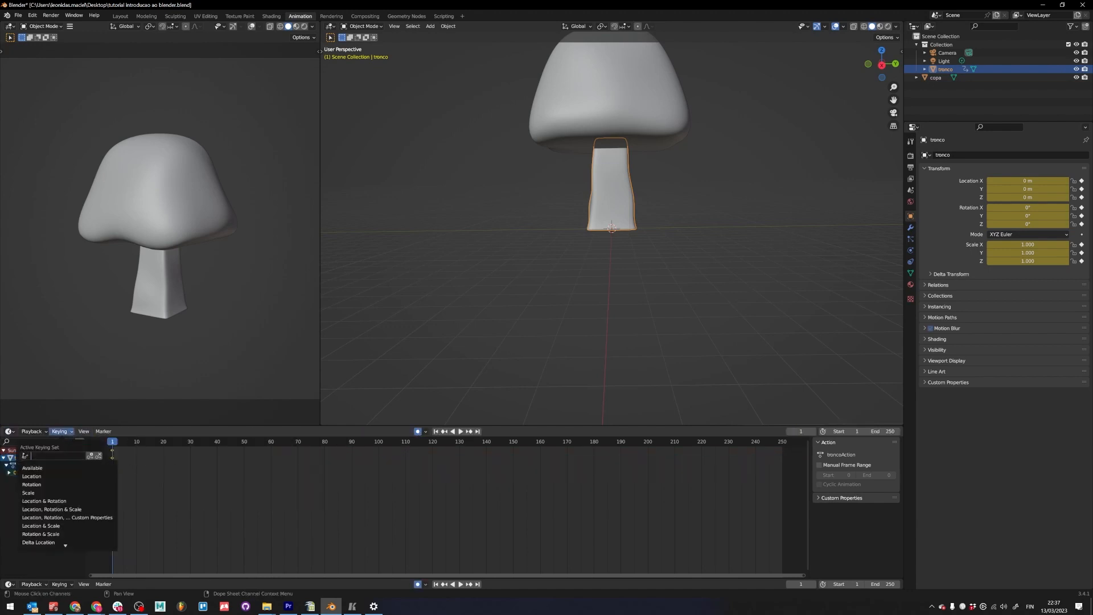
{"action": "left_click", "coordinate": [29, 509]}
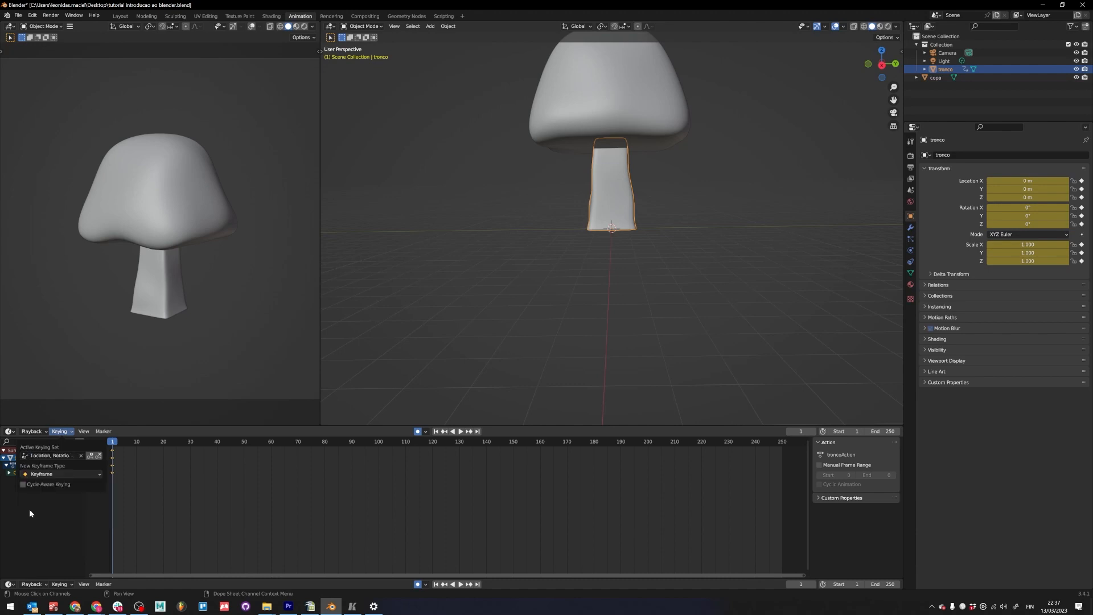
{"action": "left_click", "coordinate": [524, 321]}
{"action": "key", "text": "i"}
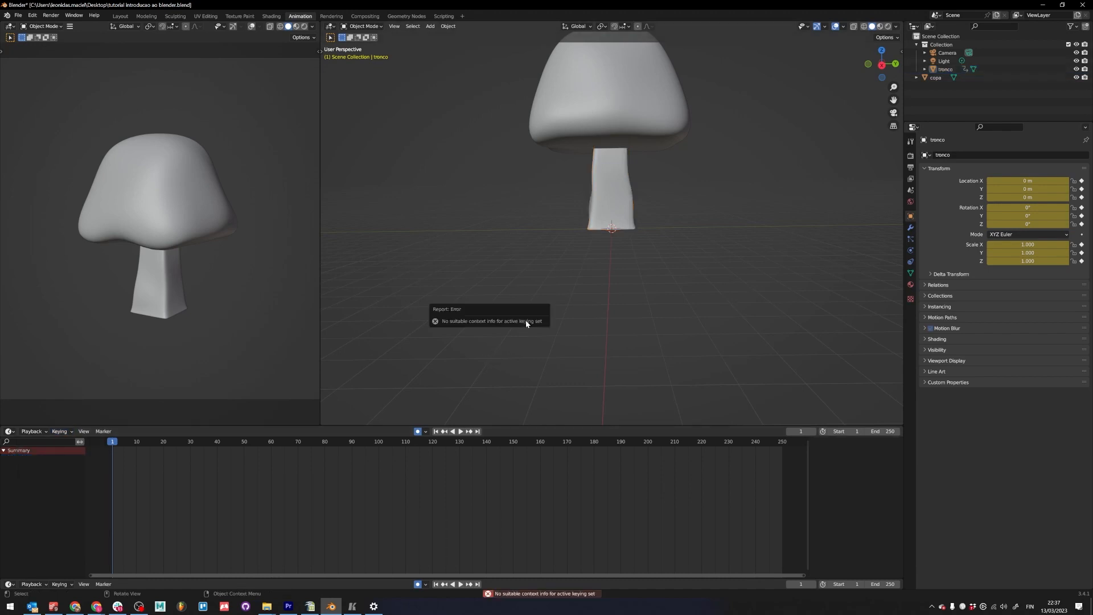
{"action": "left_click", "coordinate": [623, 190]}
{"action": "key", "text": "i"}
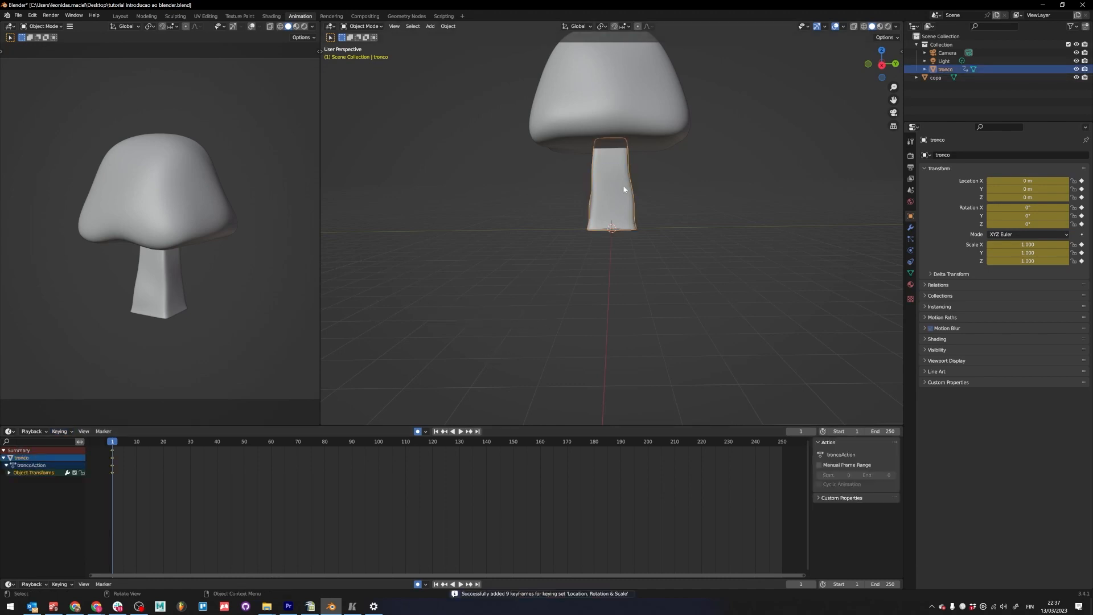
- Try scaling the trunk with the pivot point set to 3D Cursor and with it set to Median Point
{"action": "key", "text": "period"}
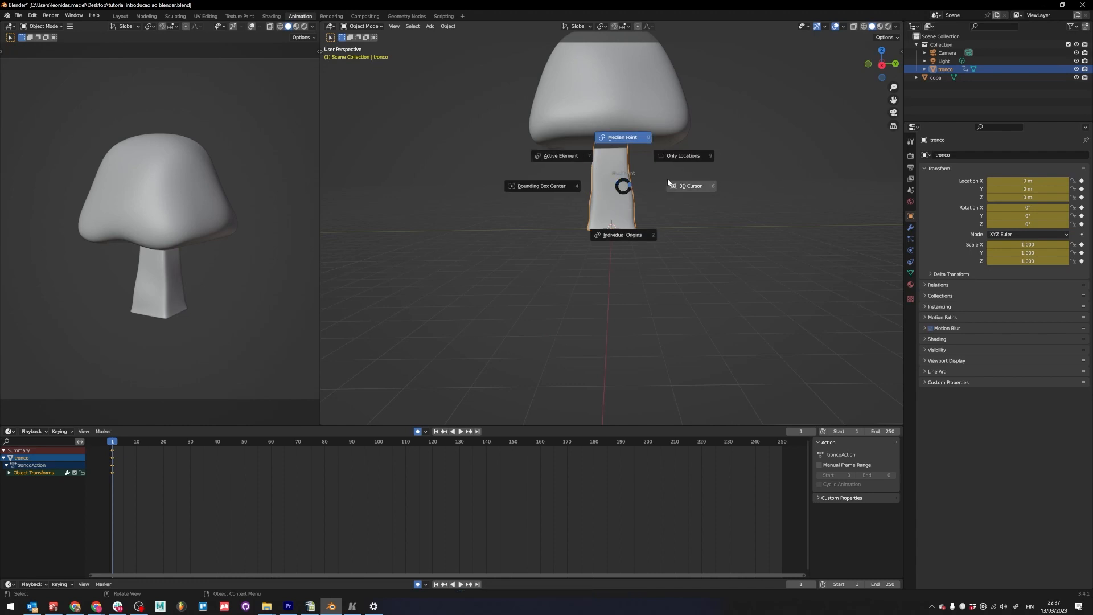
{"action": "left_click", "coordinate": [696, 188]}
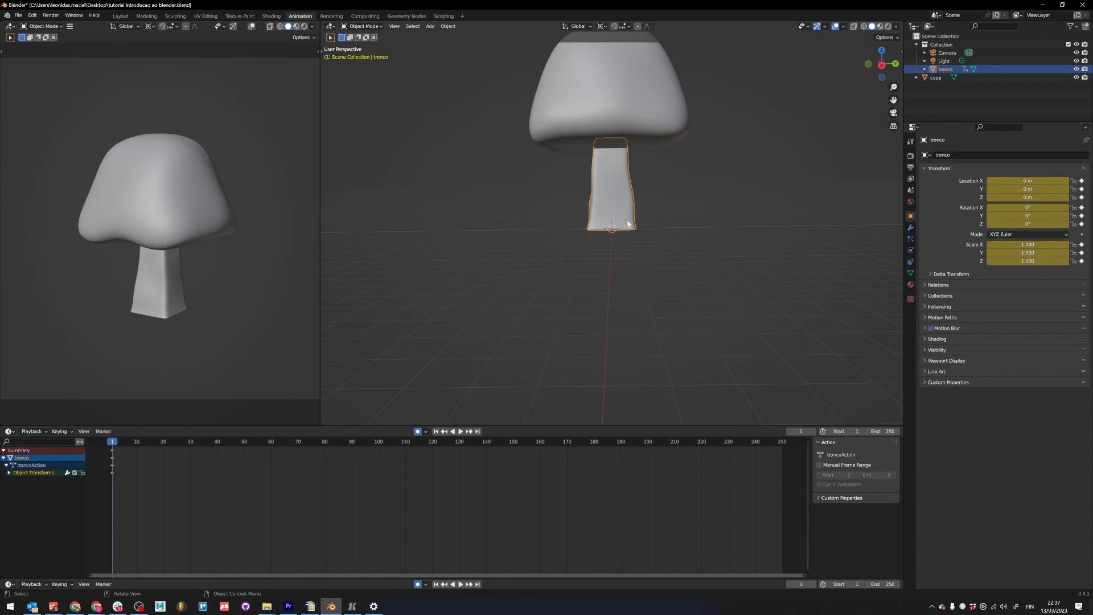
{"action": "key", "text": "s"}
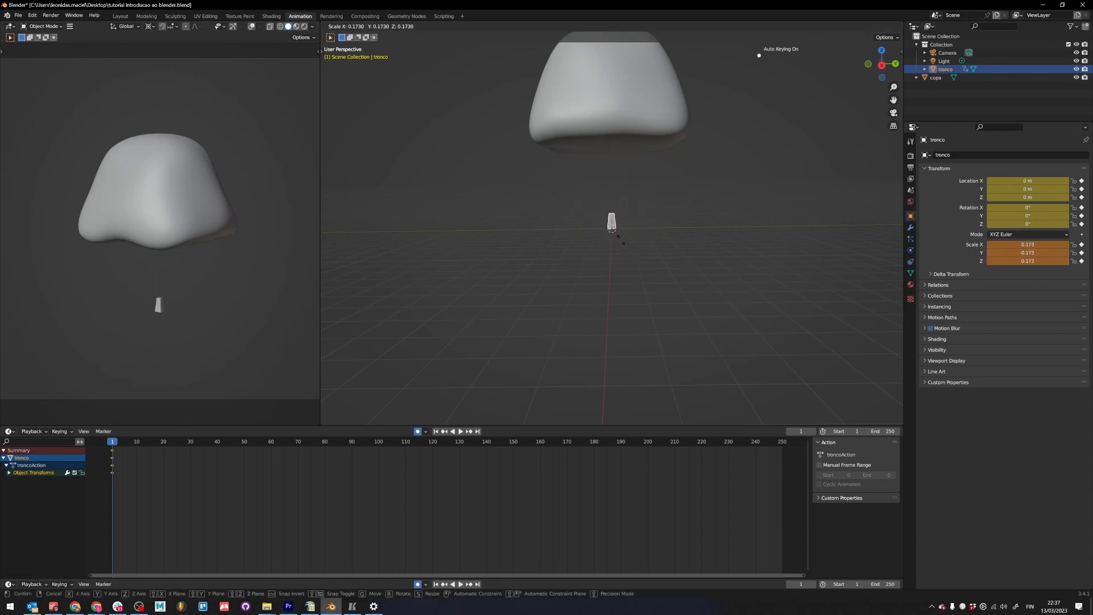
{"action": "key", "text": "Escape"}
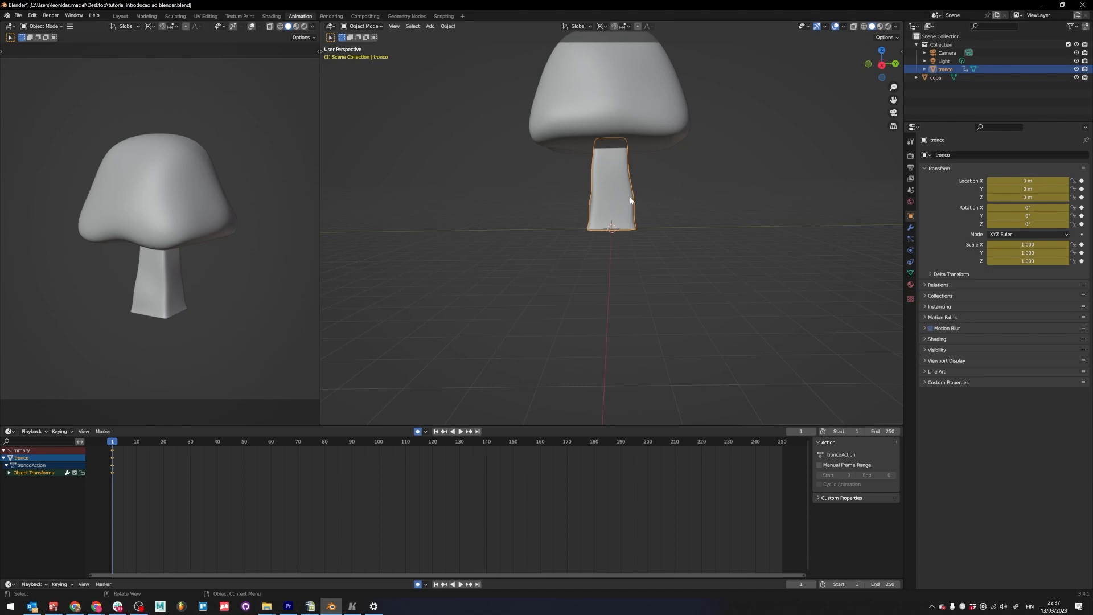
{"action": "key", "text": "period"}
{"action": "left_click", "coordinate": [635, 150]}
{"action": "key", "text": "s"}
{"action": "key", "text": "Escape"}
- Set the transform pivot point to Bounding Box Center and try scaling the trunk about it
{"action": "key", "text": "period"}
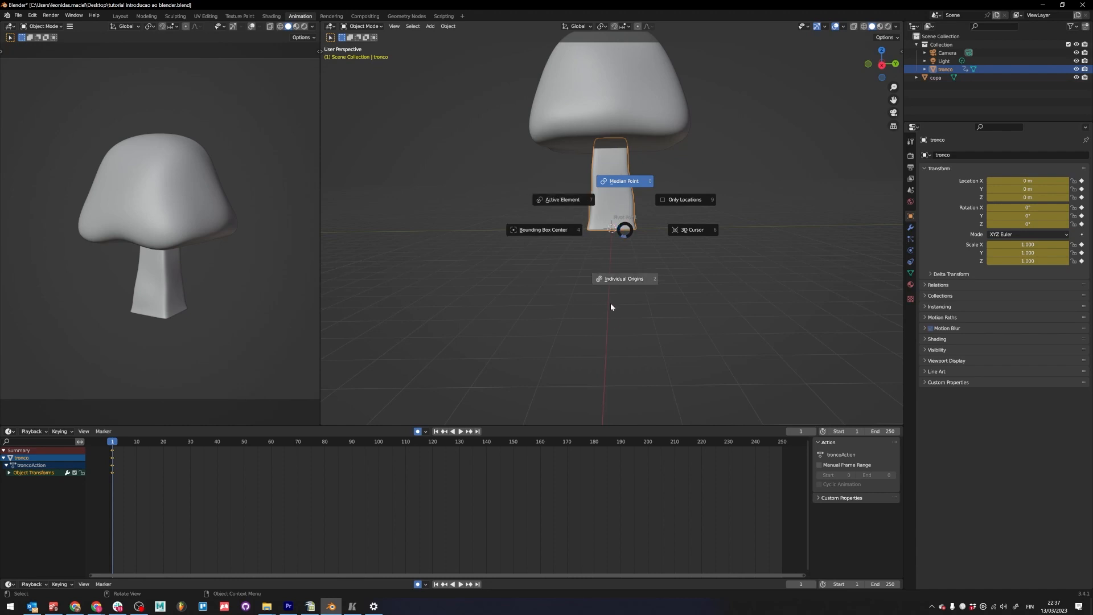
{"action": "left_click", "coordinate": [541, 231]}
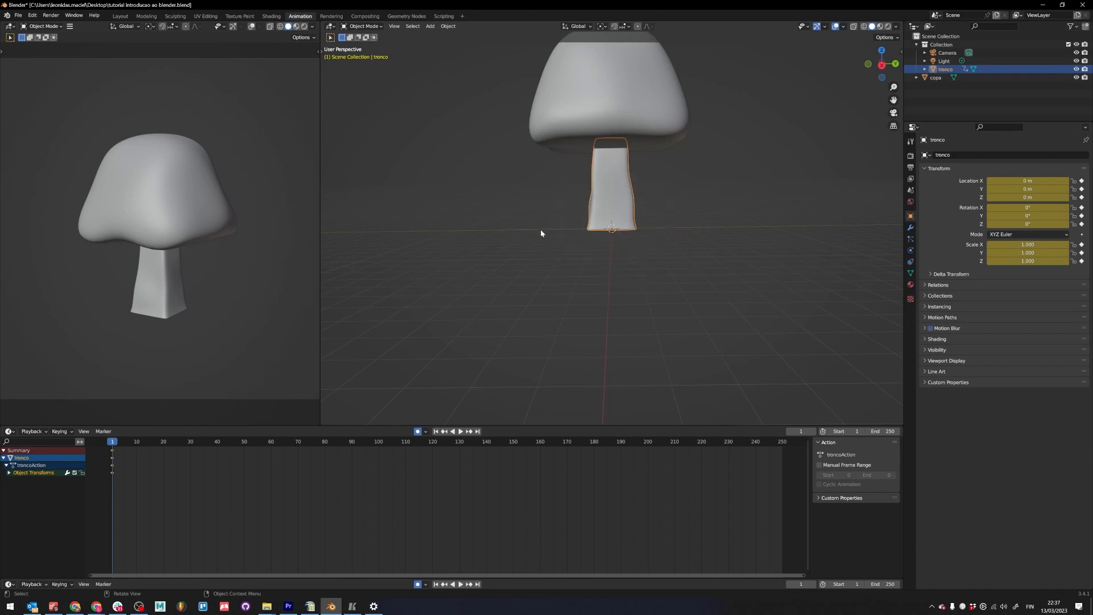
{"action": "key", "text": "s"}
{"action": "key", "text": "g"}
{"action": "key", "text": "Escape"}
{"action": "middle_click_drag", "start_coordinate": [716, 225], "coordinate": [614, 231]}
{"action": "scroll", "coordinate": [614, 229], "scroll_direction": "up", "scroll_amount": 3}
{"action": "scroll", "coordinate": [614, 231], "scroll_direction": "down", "scroll_amount": 1}
{"action": "scroll", "coordinate": [613, 231], "scroll_direction": "down", "scroll_amount": 1}
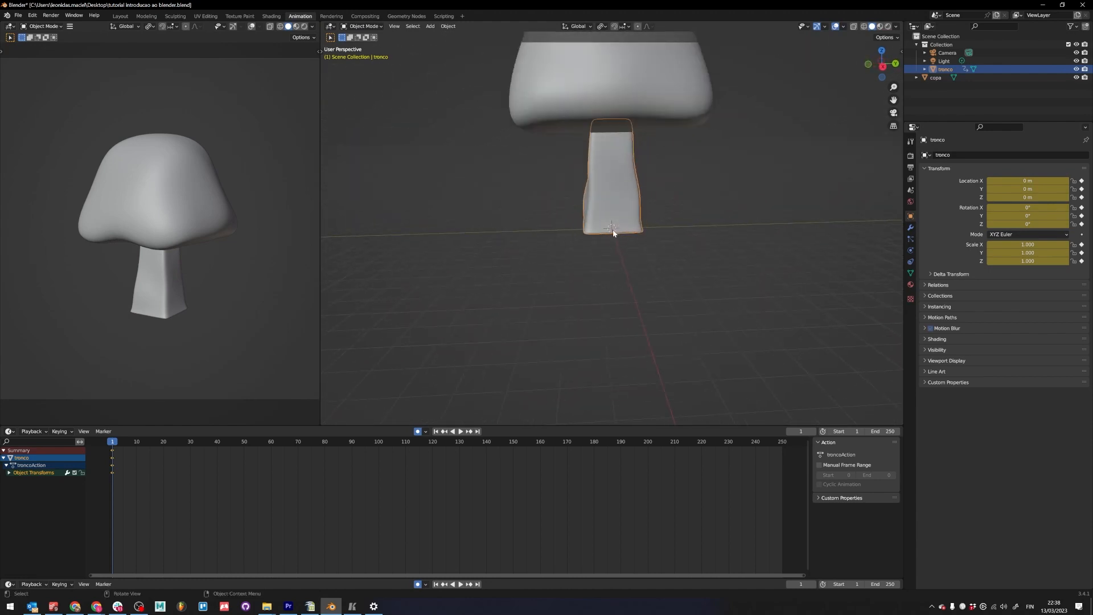
{"action": "scroll", "coordinate": [619, 222], "scroll_direction": "up", "scroll_amount": 2}
{"action": "key", "text": "s"}
{"action": "key", "text": "Escape"}
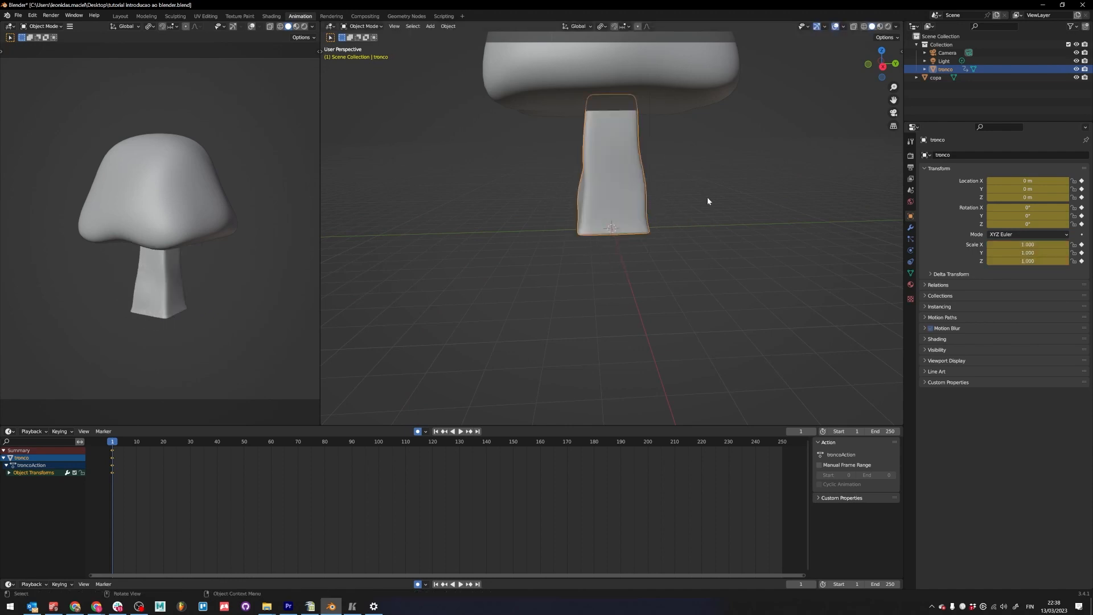
- Shrink the trunk at frame 1 and set its X, Y and Z scale to 0
{"action": "scroll", "coordinate": [676, 202], "scroll_direction": "down", "scroll_amount": 3}
{"action": "scroll", "coordinate": [638, 210], "scroll_direction": "up", "scroll_amount": 2}
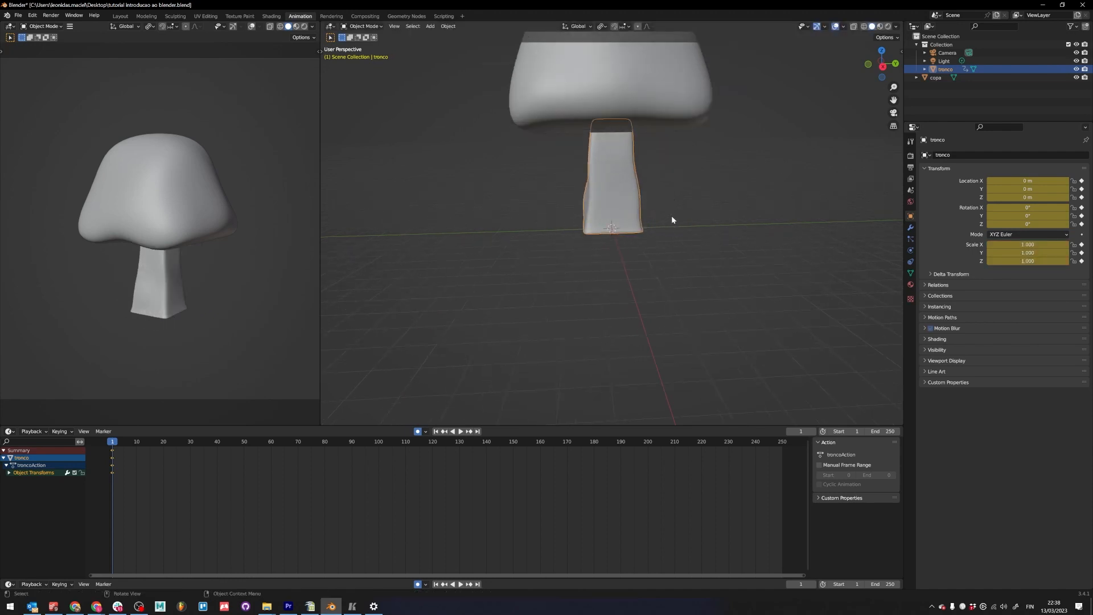
{"action": "key", "text": "z"}
{"action": "key", "text": "Escape"}
{"action": "scroll", "coordinate": [672, 236], "scroll_direction": "down", "scroll_amount": 2}
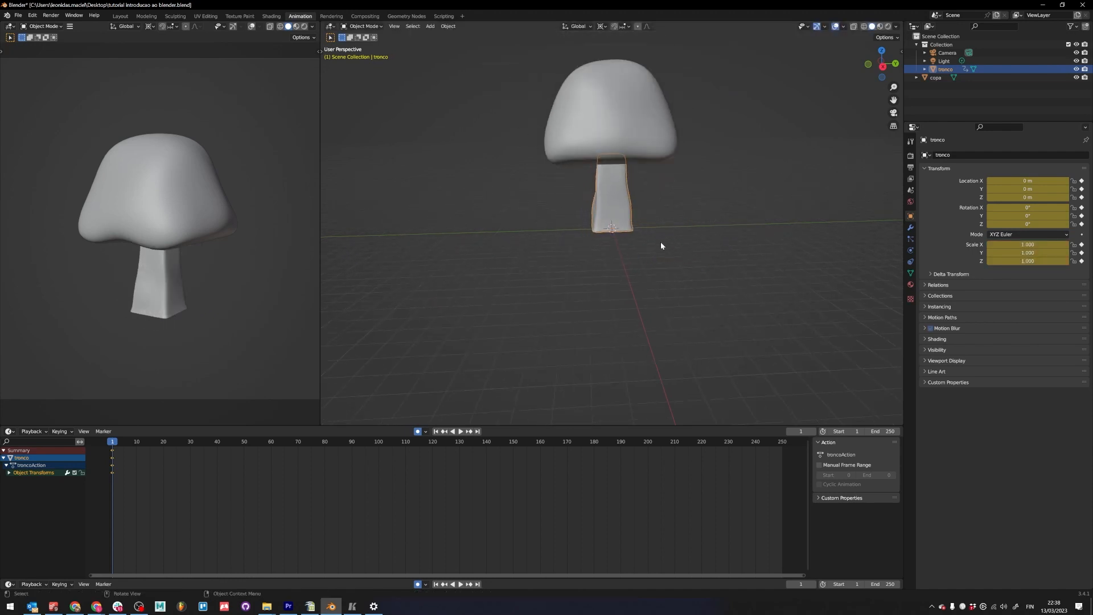
{"action": "middle_click_drag", "start_coordinate": [517, 370], "coordinate": [705, 256]}
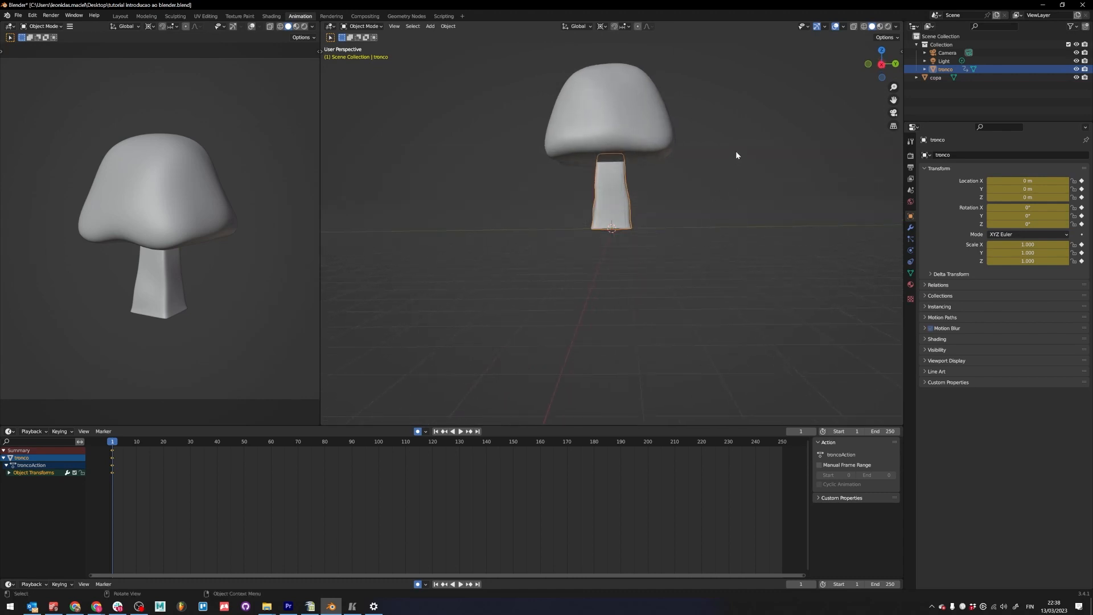
{"action": "key", "text": "s"}
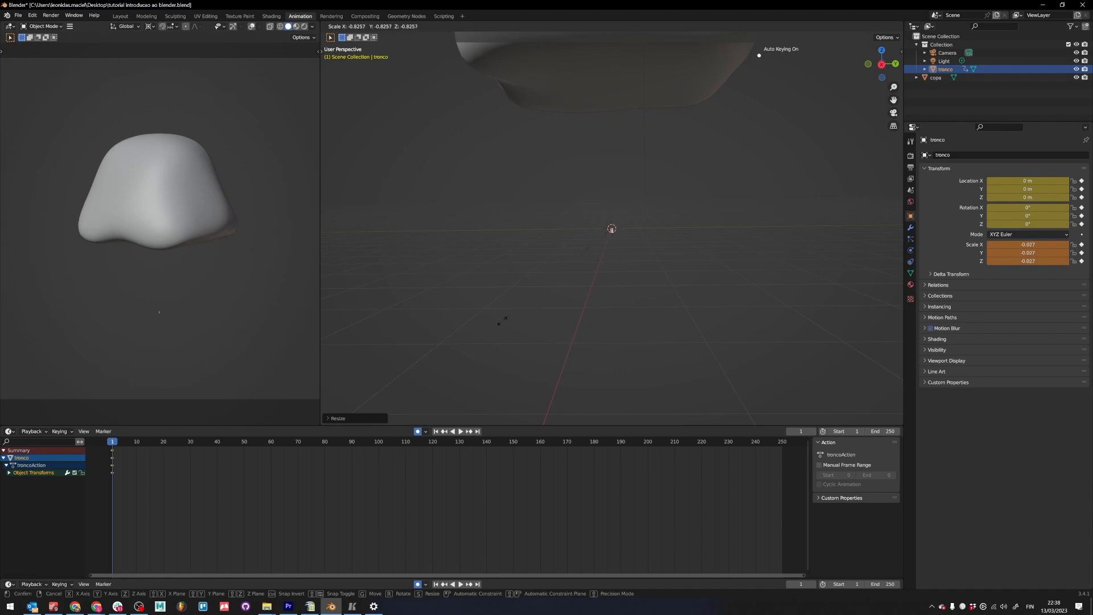
{"action": "left_click", "coordinate": [705, 182]}
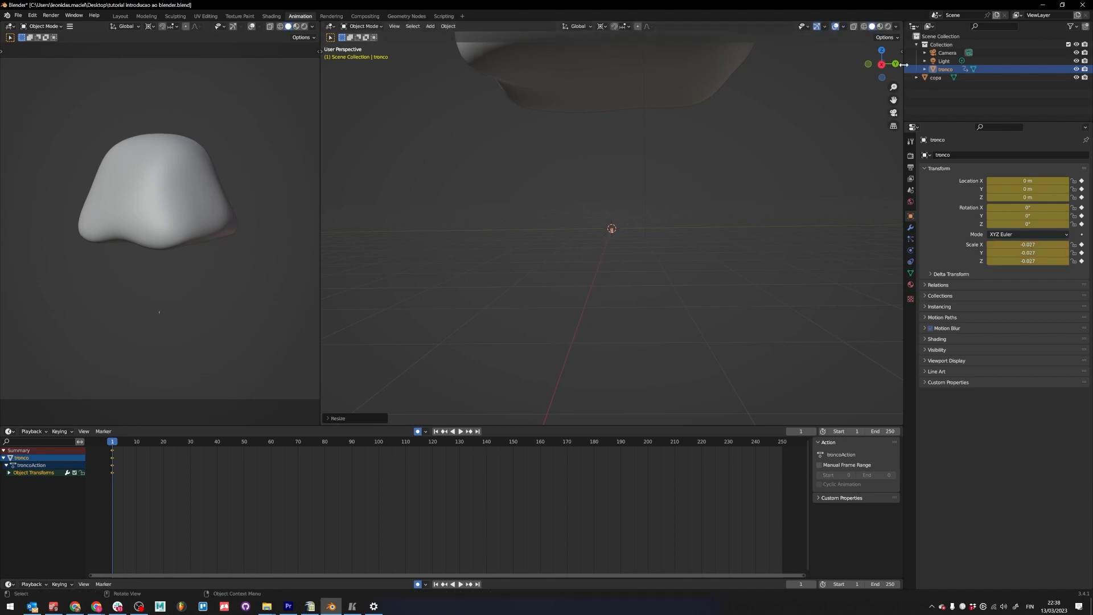
{"action": "key", "text": "n"}
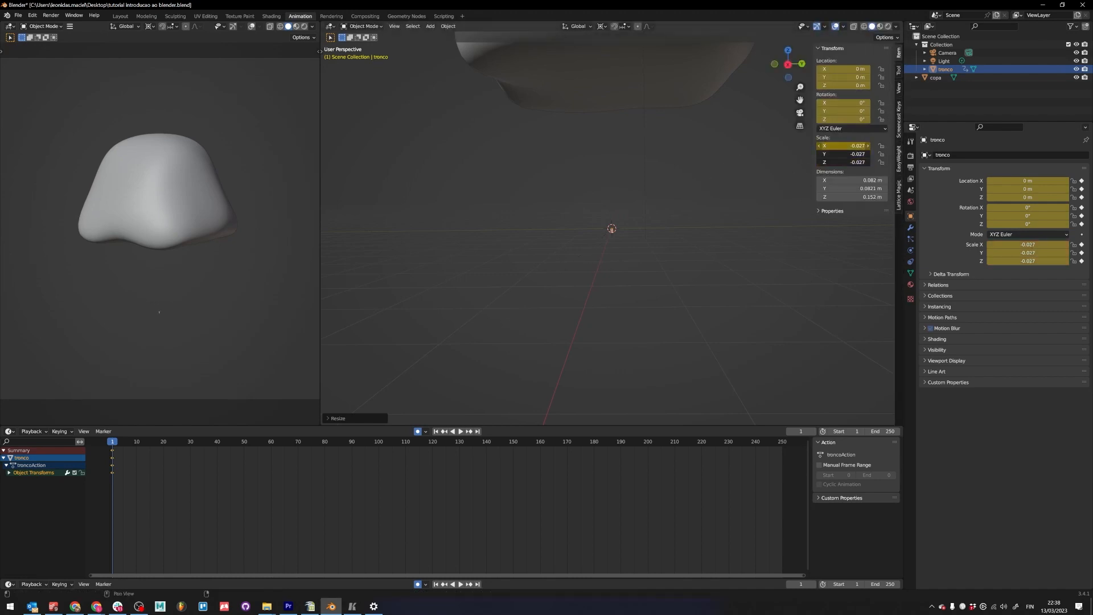
{"action": "left_click", "coordinate": [843, 146]}
{"action": "type", "text": "00"}
{"action": "key", "text": "Return"}
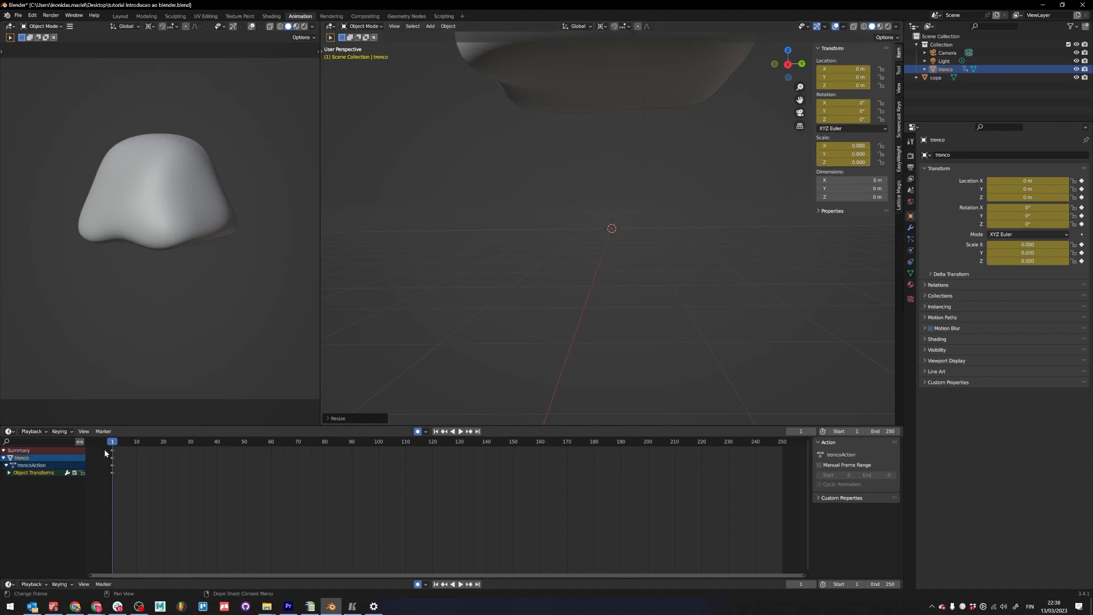
- Go to frame 10 and set the trunk's X, Y and Z scale to 1.2
{"action": "key", "text": "Right"}
{"action": "key", "text": "Right"}
{"action": "key", "text": "Right"}
{"action": "key", "text": "Right"}
{"action": "key", "text": "Right"}
{"action": "key", "text": "Right"}
{"action": "key", "text": "Right"}
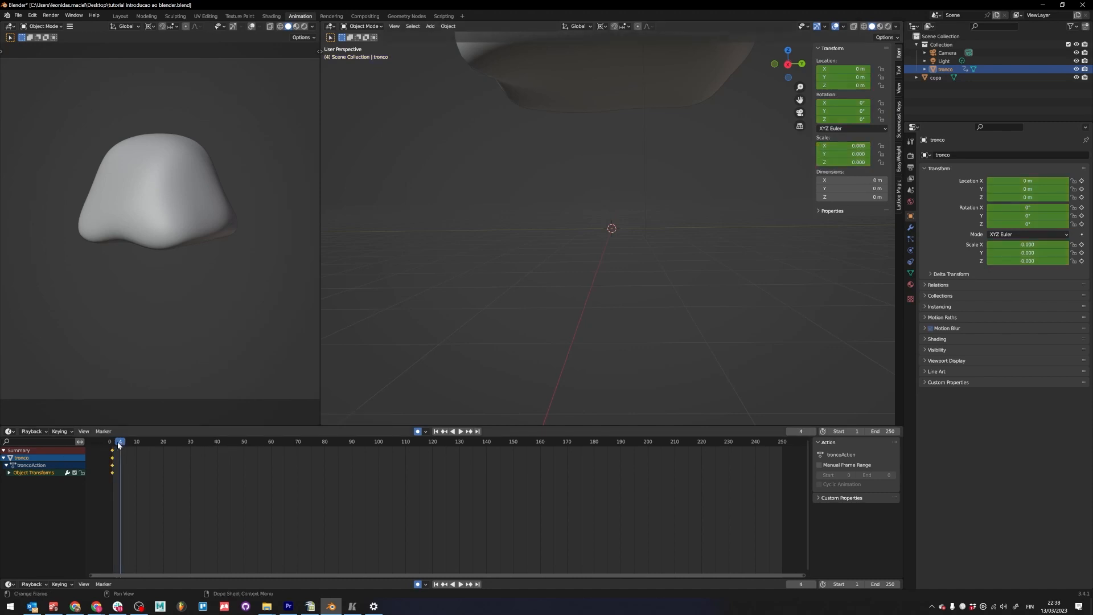
{"action": "key", "text": "Right"}
{"action": "key", "text": "Right"}
{"action": "left_click_drag", "start_coordinate": [843, 145], "coordinate": [843, 162]}
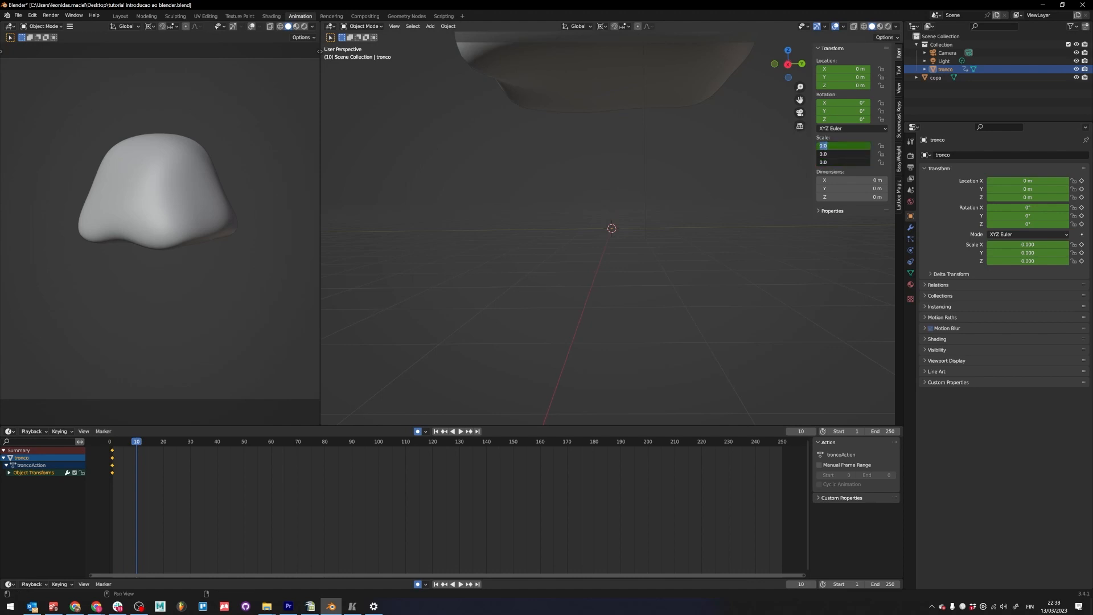
{"action": "key", "text": "Return"}
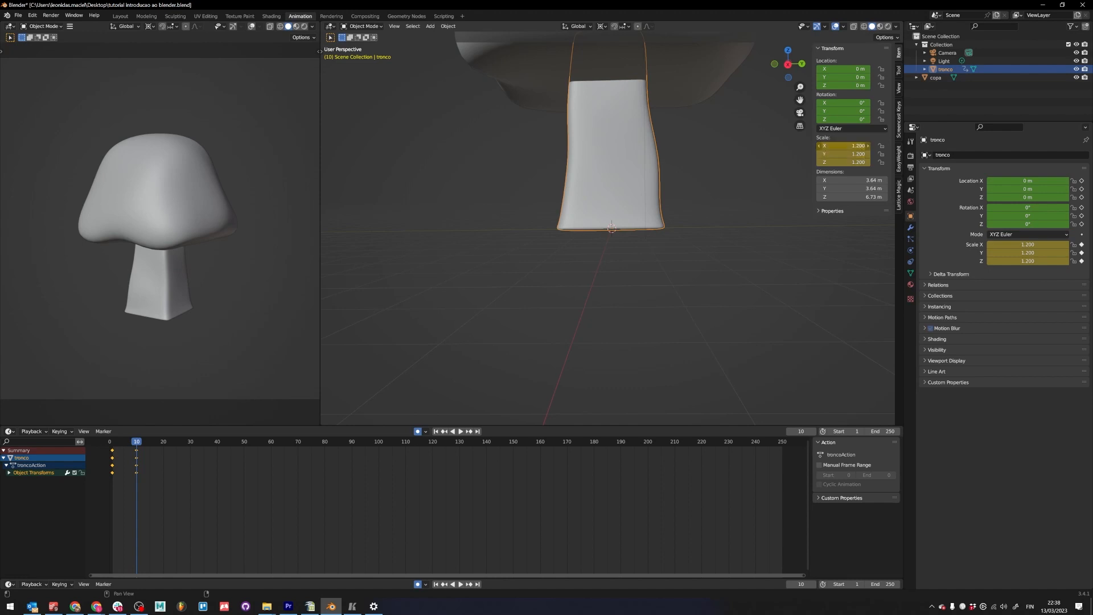
- Reduce the trunk's X, Y and Z scale at frame 10 to 1.1
{"action": "left_click_drag", "start_coordinate": [824, 146], "coordinate": [824, 163]}
{"action": "type", "text": "1.1"}
{"action": "key", "text": "Return"}
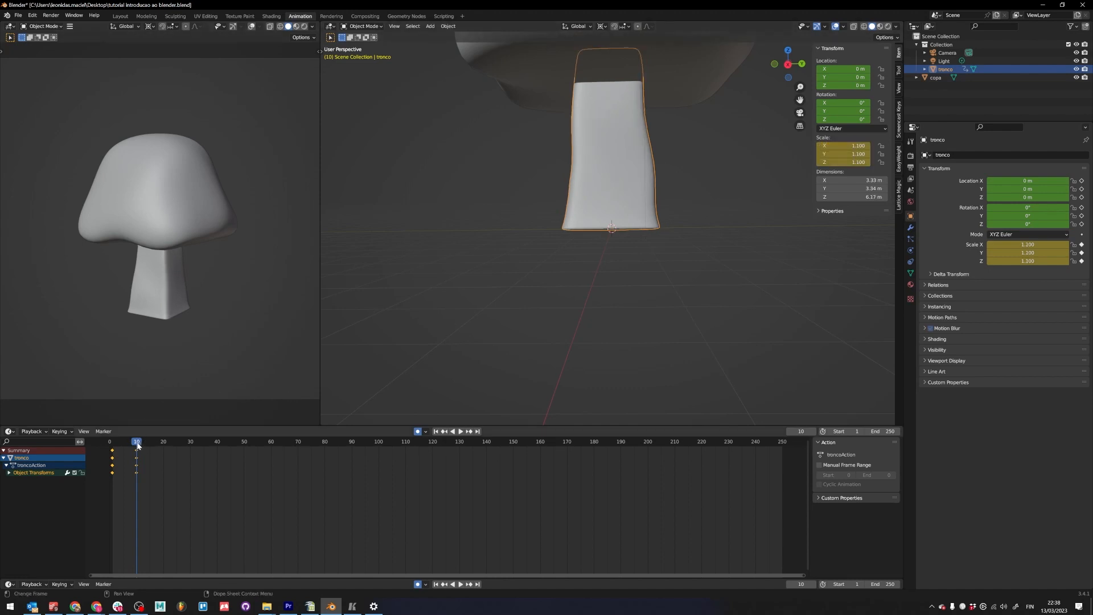
- Step back and forth through frames 1 to 11 to examine how the trunk's scale grows
{"action": "key", "text": "Right"}
{"action": "key", "text": "Right"}
{"action": "key", "text": "Right"}
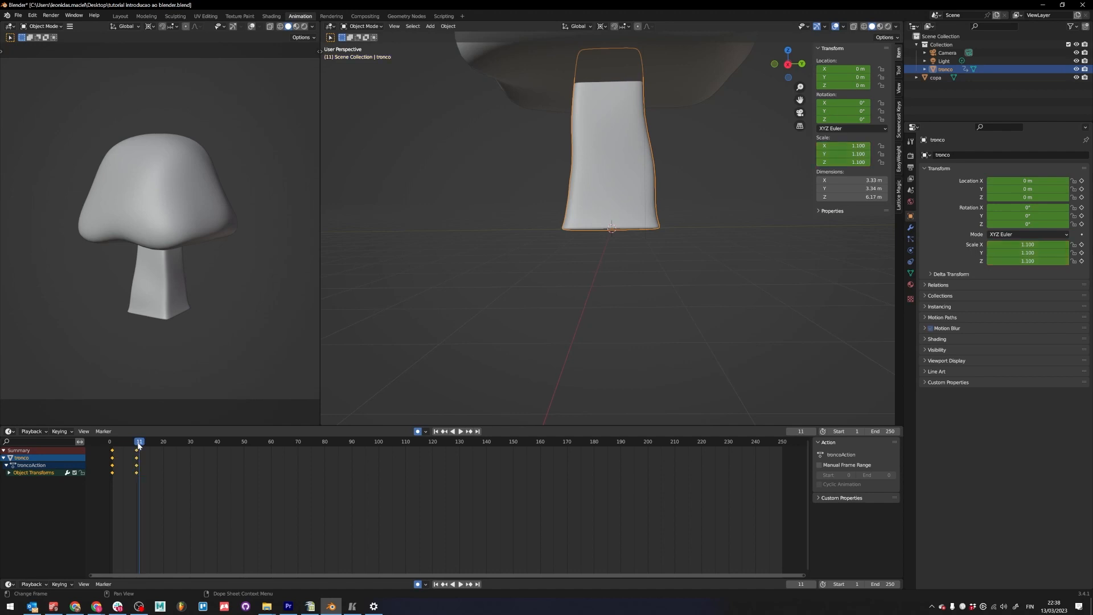
{"action": "key", "text": "shift+Left"}
{"action": "key", "text": "Right"}
{"action": "key", "text": "Right"}
{"action": "key", "text": "Right"}
{"action": "key", "text": "Right"}
{"action": "key", "text": "Right"}
{"action": "key", "text": "Right"}
{"action": "key", "text": "Right"}
{"action": "key", "text": "Right"}
{"action": "key", "text": "Right"}
{"action": "key", "text": "Right"}
{"action": "key", "text": "Right"}
{"action": "key", "text": "Right"}
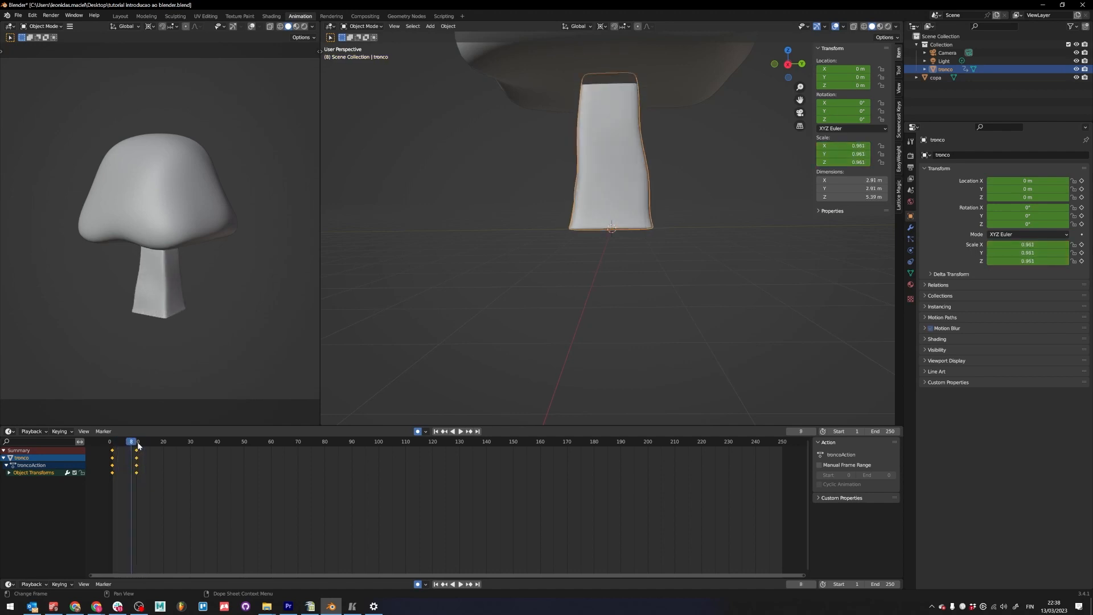
{"action": "key", "text": "Down"}
{"action": "key", "text": "Down"}
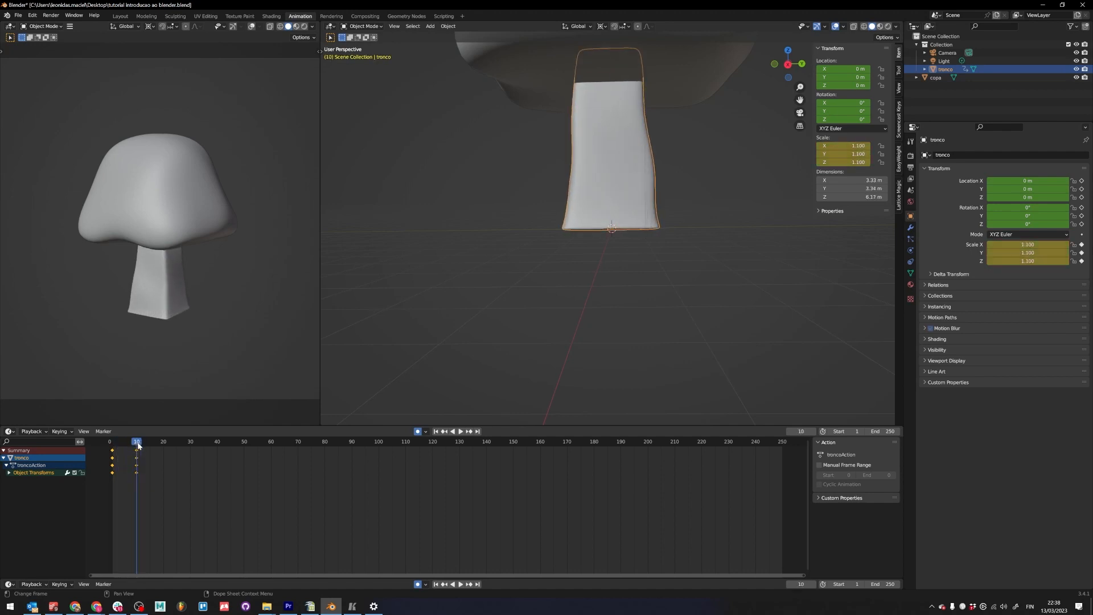
{"action": "key", "text": "Right"}
{"action": "key", "text": "Right"}
{"action": "key", "text": "Right"}
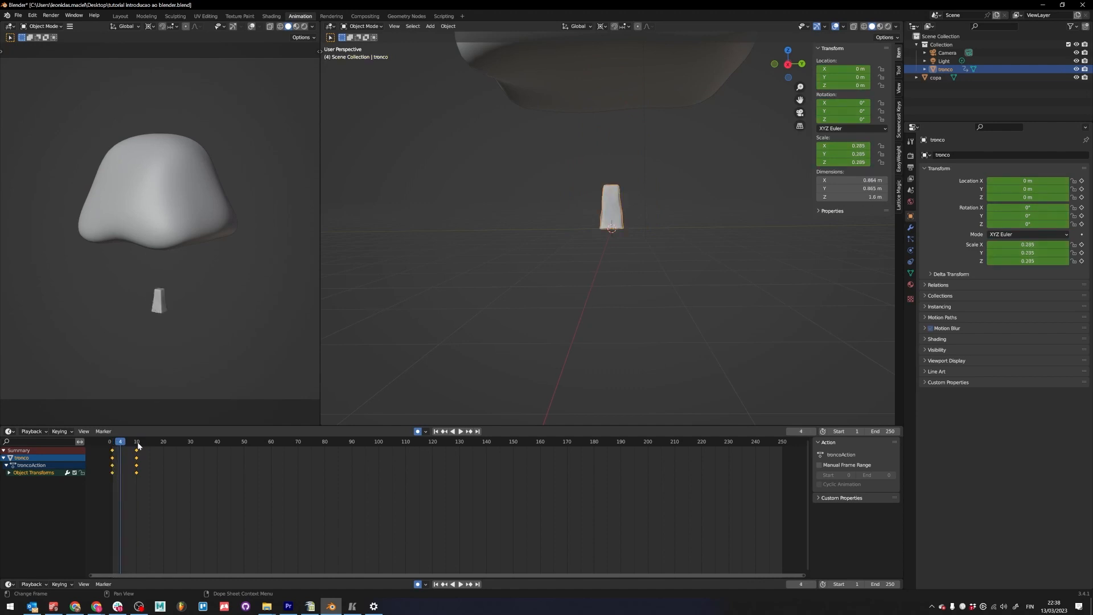
{"action": "key", "text": "Right"}
{"action": "key", "text": "Right"}
{"action": "key", "text": "Right"}
{"action": "key", "text": "Right"}
{"action": "key", "text": "Right"}
{"action": "key", "text": "Right"}
{"action": "key", "text": "Right"}
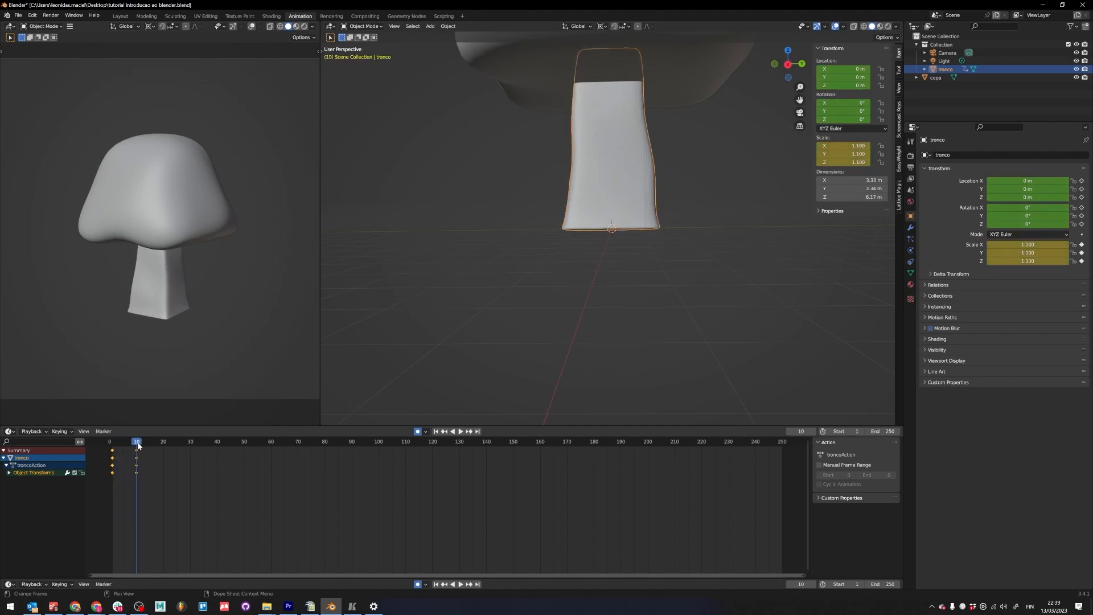
{"action": "key", "text": "Left"}
{"action": "key", "text": "Left"}
{"action": "key", "text": "Left"}
{"action": "key", "text": "Left"}
{"action": "key", "text": "Left"}
{"action": "key", "text": "Left"}
{"action": "key", "text": "Right"}
{"action": "key", "text": "Right"}
{"action": "key", "text": "Right"}
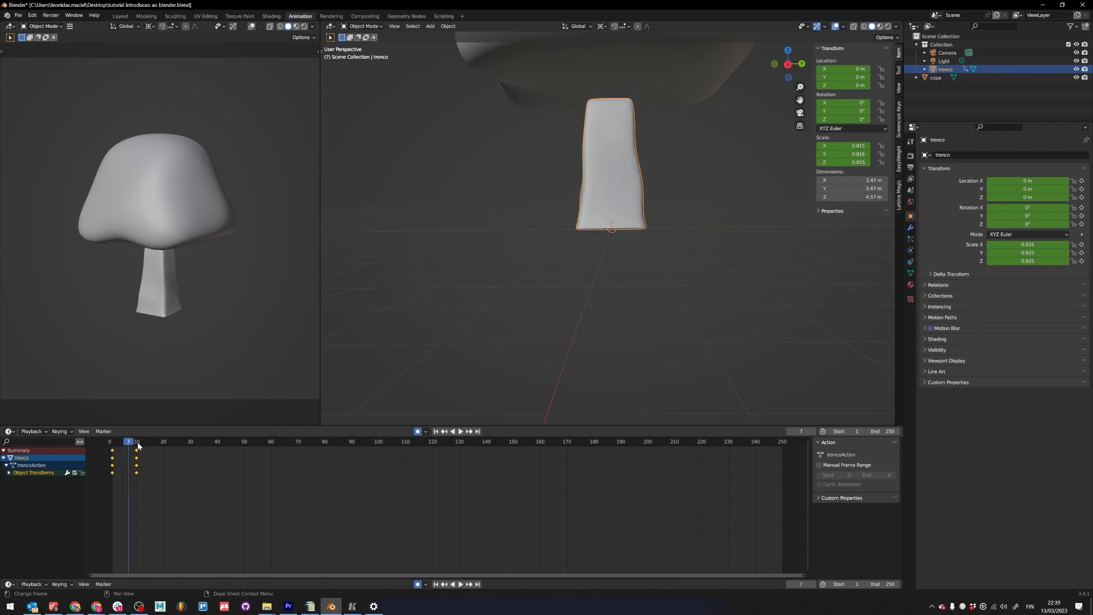
{"action": "key", "text": "Right"}
{"action": "key", "text": "Right"}
{"action": "key", "text": "Right"}
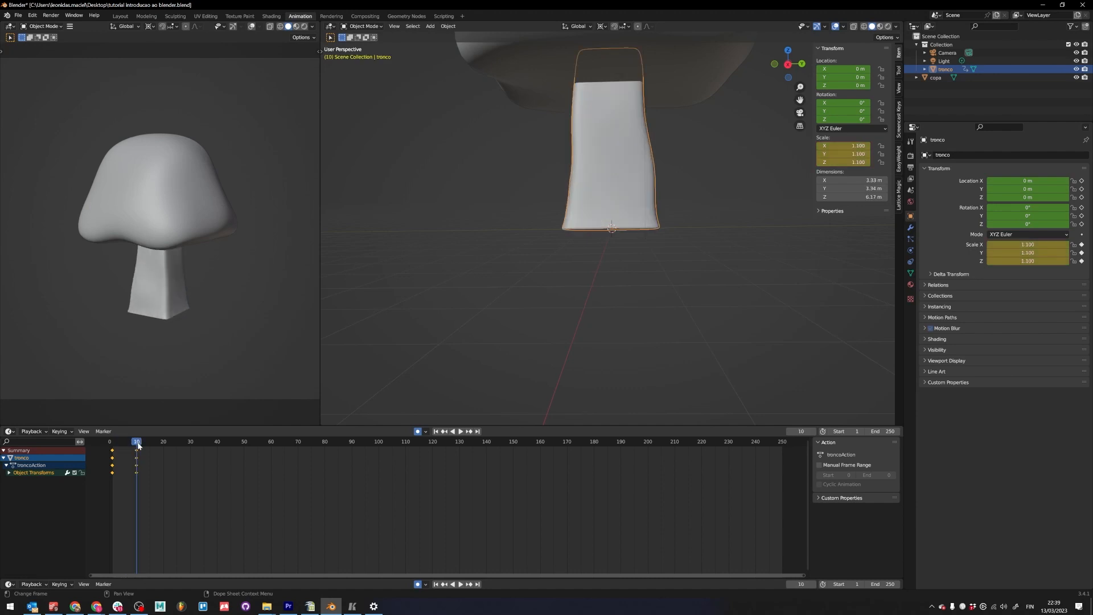
- Go to frame 15 and set the trunk's X, Y and Z scale to 0.9
{"action": "key", "text": "Right"}
{"action": "key", "text": "Right"}
{"action": "key", "text": "Right"}
{"action": "key", "text": "Right"}
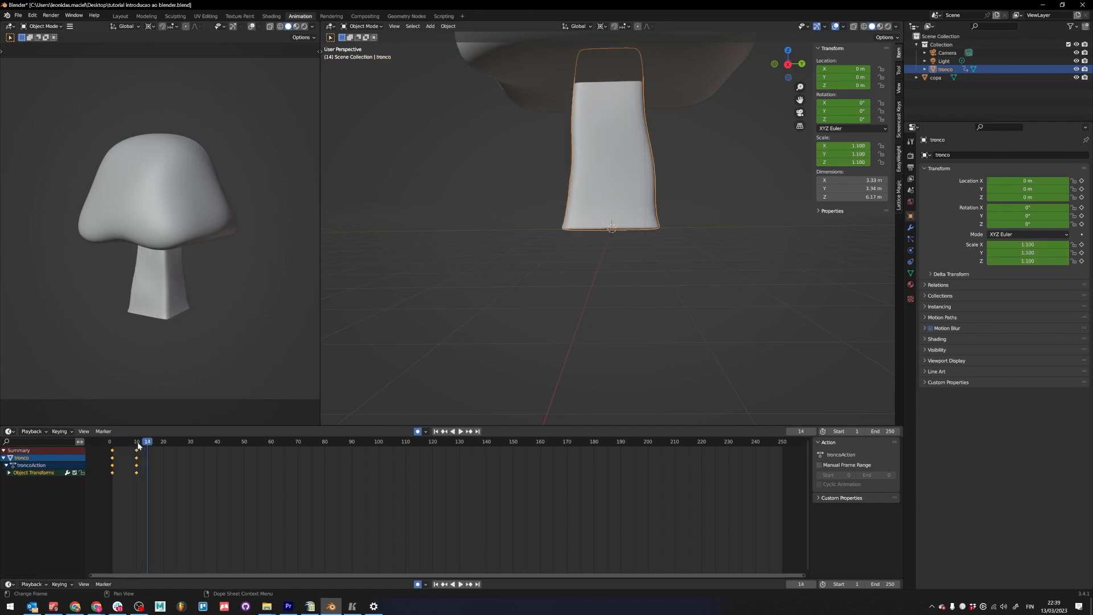
{"action": "key", "text": "Right"}
{"action": "left_click_drag", "start_coordinate": [848, 146], "coordinate": [848, 163]}
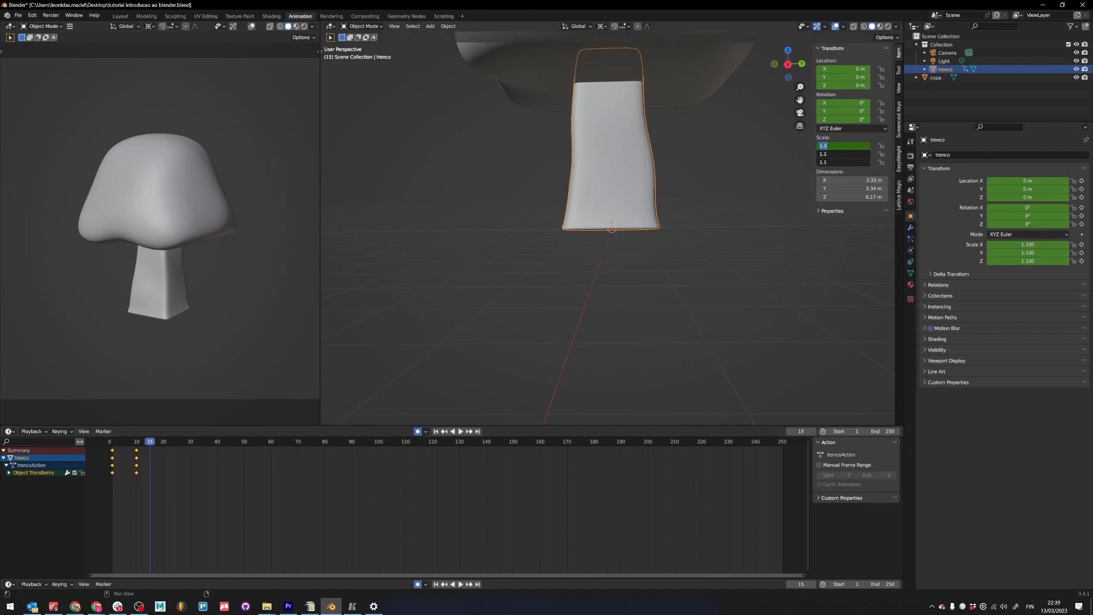
{"action": "type", "text": "0.9"}
{"action": "key", "text": "Return"}
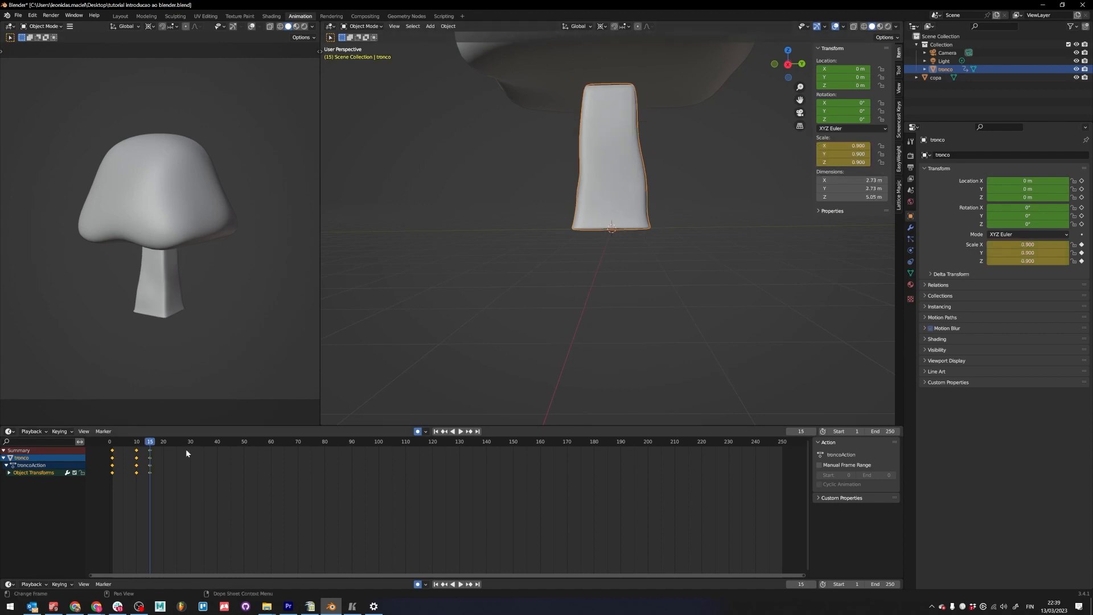
- Set the trunk's X, Y and Z scale to 1 at frame 18 and play the growth animation
{"action": "key", "text": "Right"}
{"action": "key", "text": "Right"}
{"action": "key", "text": "Right"}
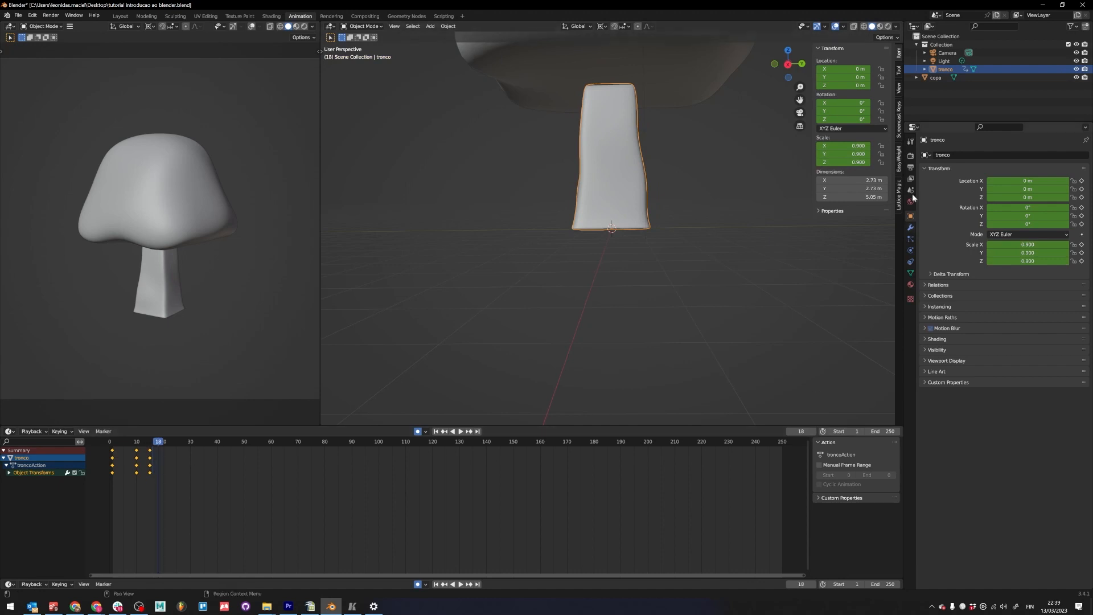
{"action": "left_click_drag", "start_coordinate": [848, 145], "coordinate": [848, 162]}
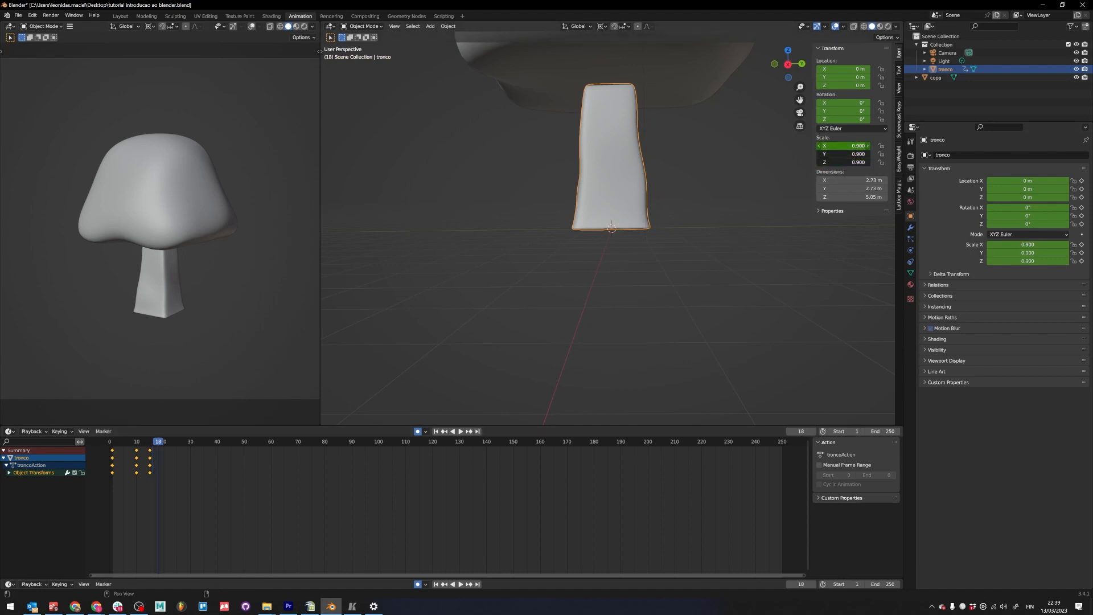
{"action": "key", "text": "space"}
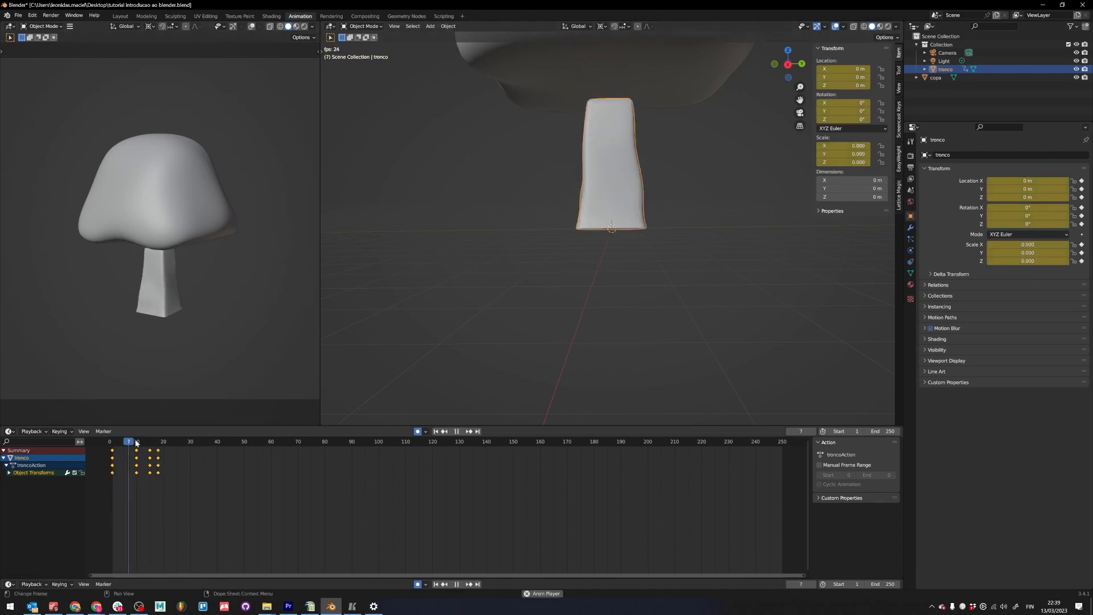
{"action": "key", "text": "space"}
- Move the trunk's last three keyframes 3 frames earlier and replay the animation
{"action": "left_click_drag", "start_coordinate": [171, 481], "coordinate": [130, 450]}
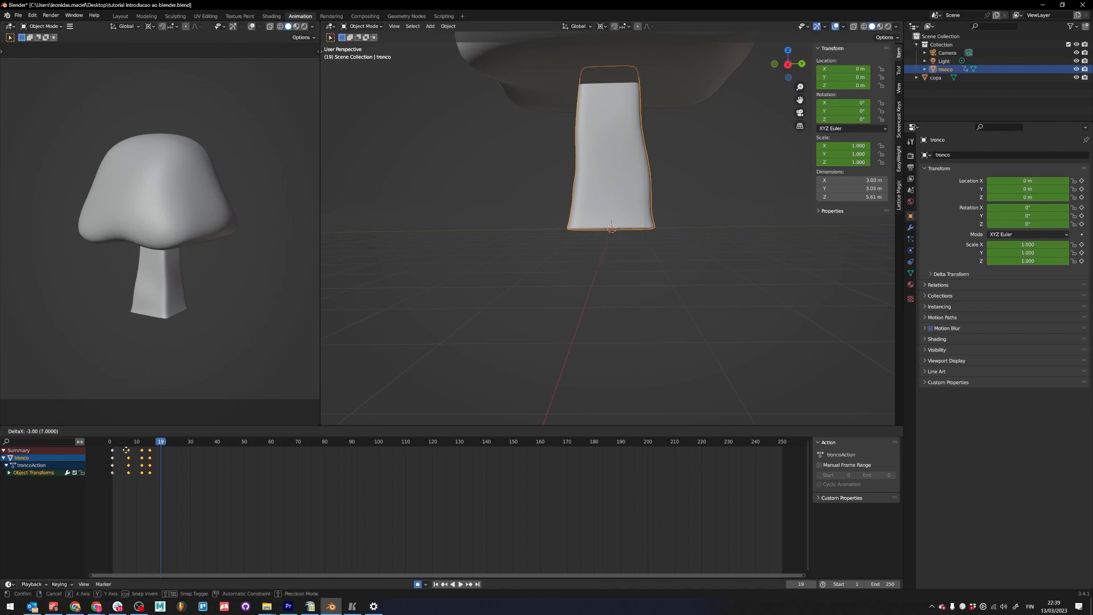
{"action": "left_click", "coordinate": [126, 450]}
{"action": "key", "text": "space"}
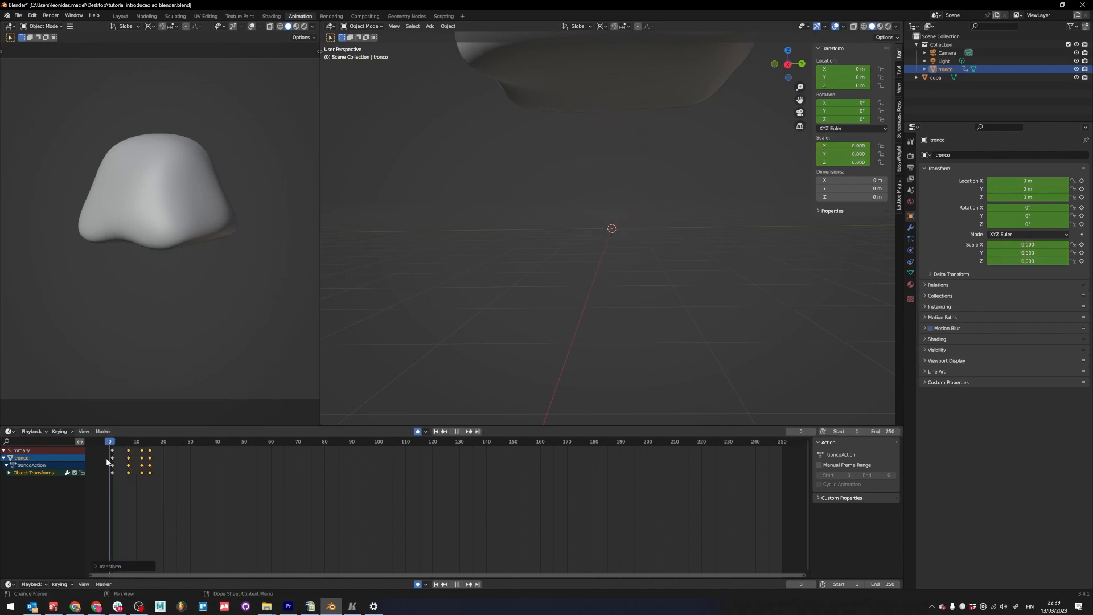
{"action": "key", "text": "space"}
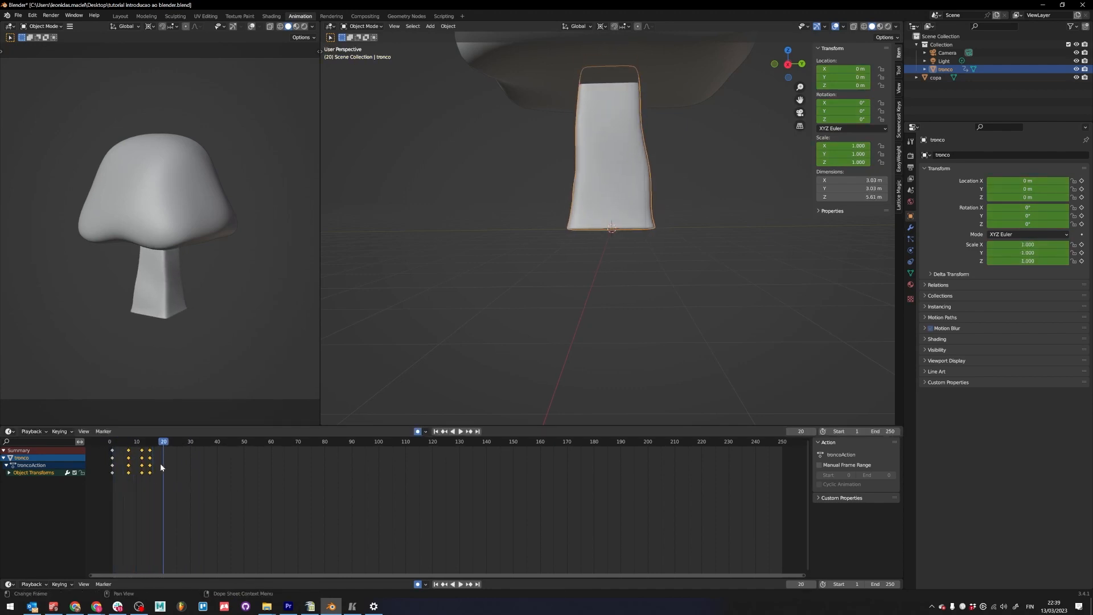
- Move the trunk's last two keyframes one frame earlier, to frames 11 and 14, and play the animation again
{"action": "left_click", "coordinate": [161, 473]}
{"action": "left_click_drag", "start_coordinate": [156, 482], "coordinate": [109, 445]}
{"action": "left_click", "coordinate": [213, 493]}
{"action": "left_click", "coordinate": [112, 442]}
{"action": "left_click", "coordinate": [193, 488]}
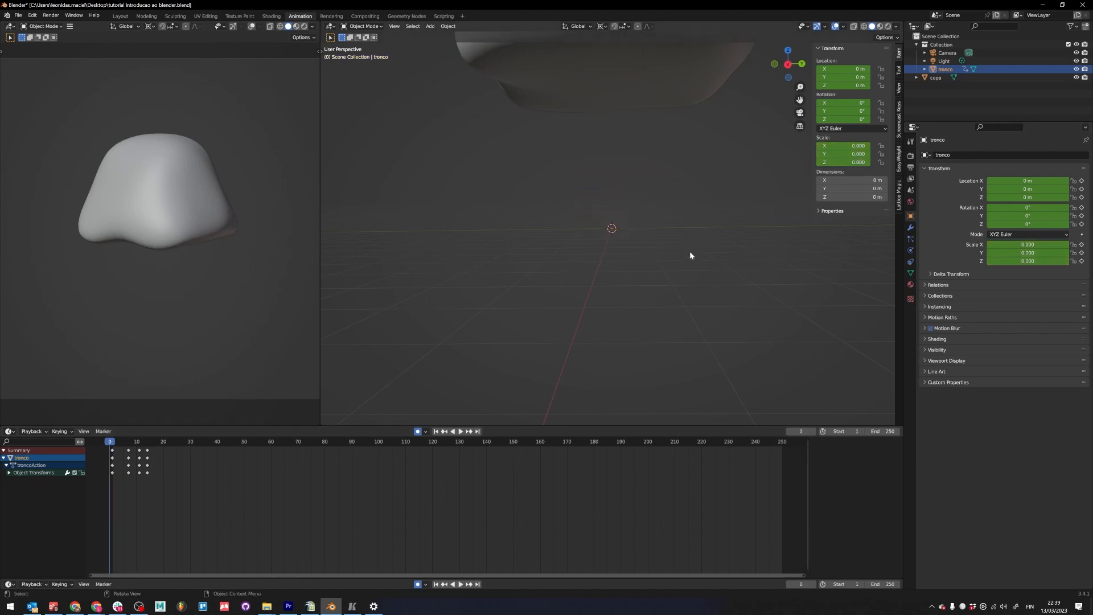
{"action": "key", "text": "space"}
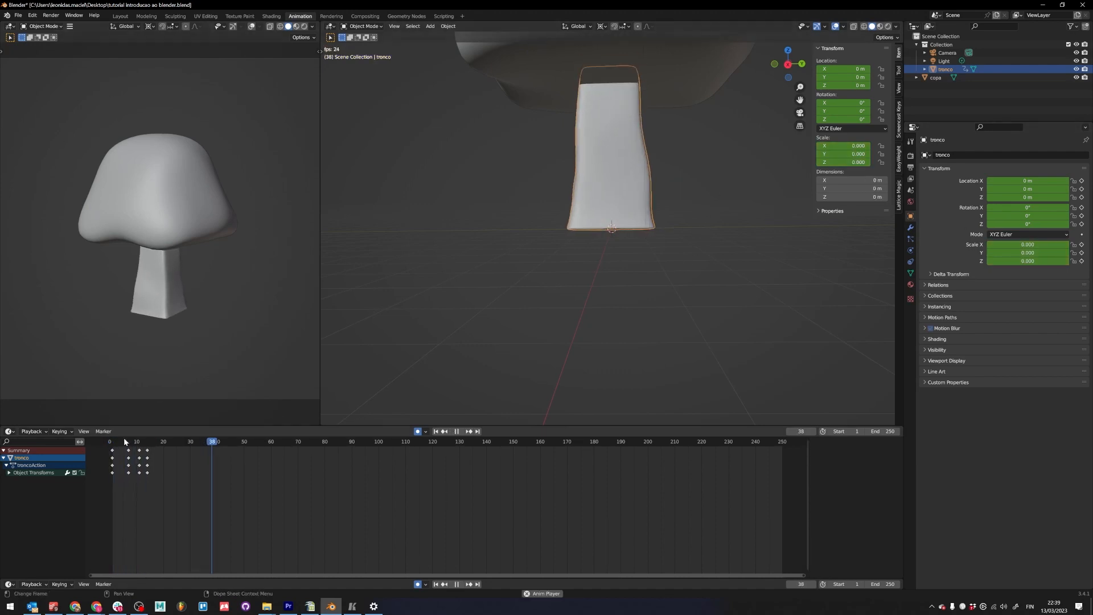
{"action": "key", "text": "shift+Left"}
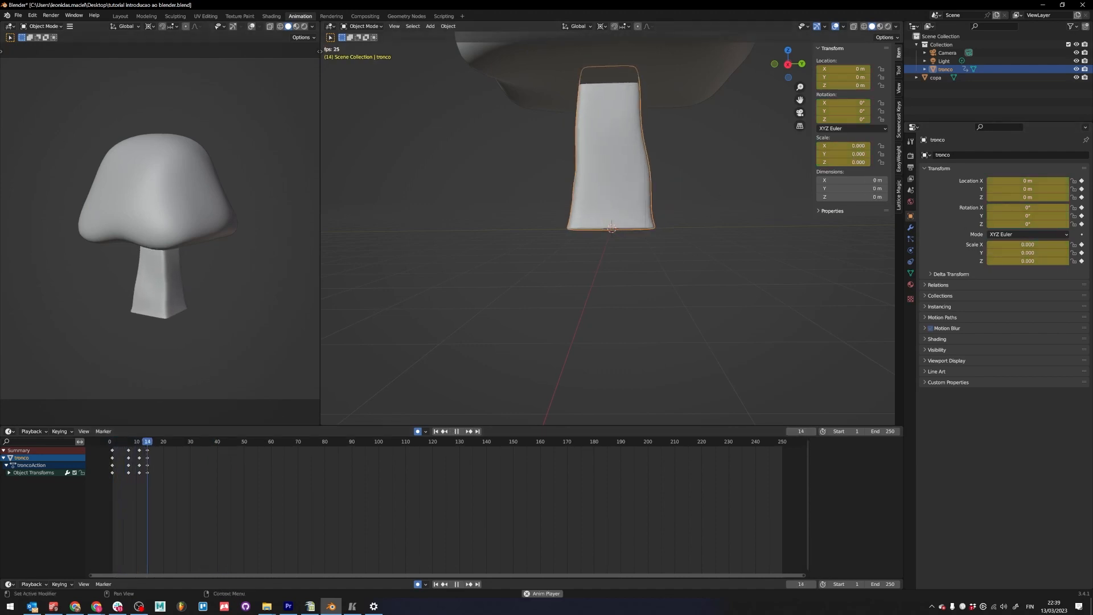
{"action": "key", "text": "space"}
{"action": "mouse_move", "coordinate": [140, 448]}
{"action": "left_mouse_down"}
{"action": "mouse_move", "coordinate": [111, 447]}
{"action": "mouse_move", "coordinate": [126, 444]}
{"action": "left_mouse_up"}
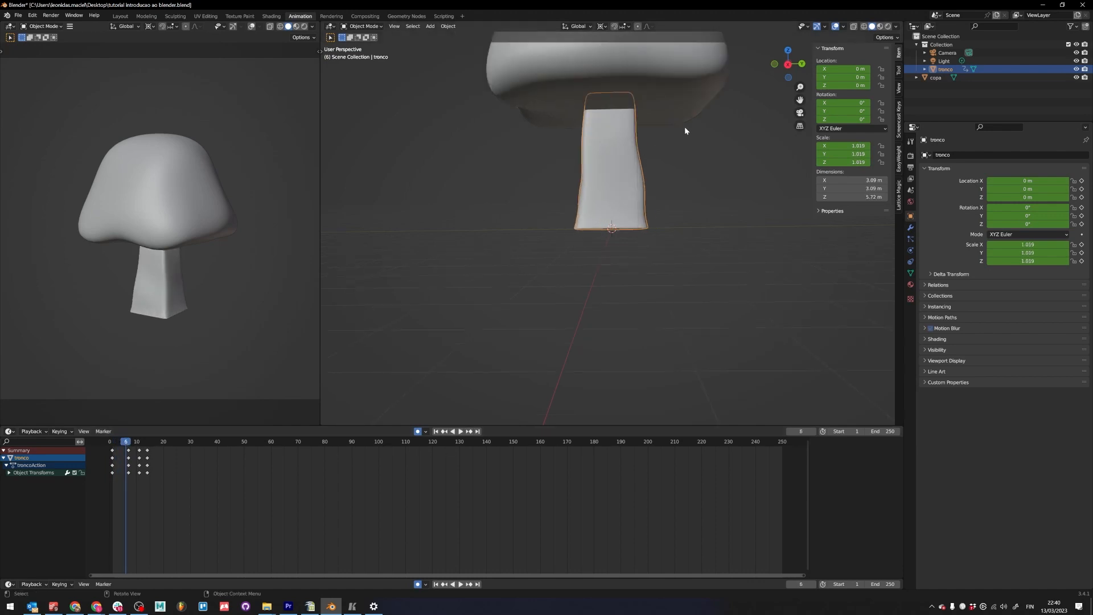
- Set the origin of the copa object to its geometry and check the origin point in the view
{"action": "left_click", "coordinate": [652, 71]}
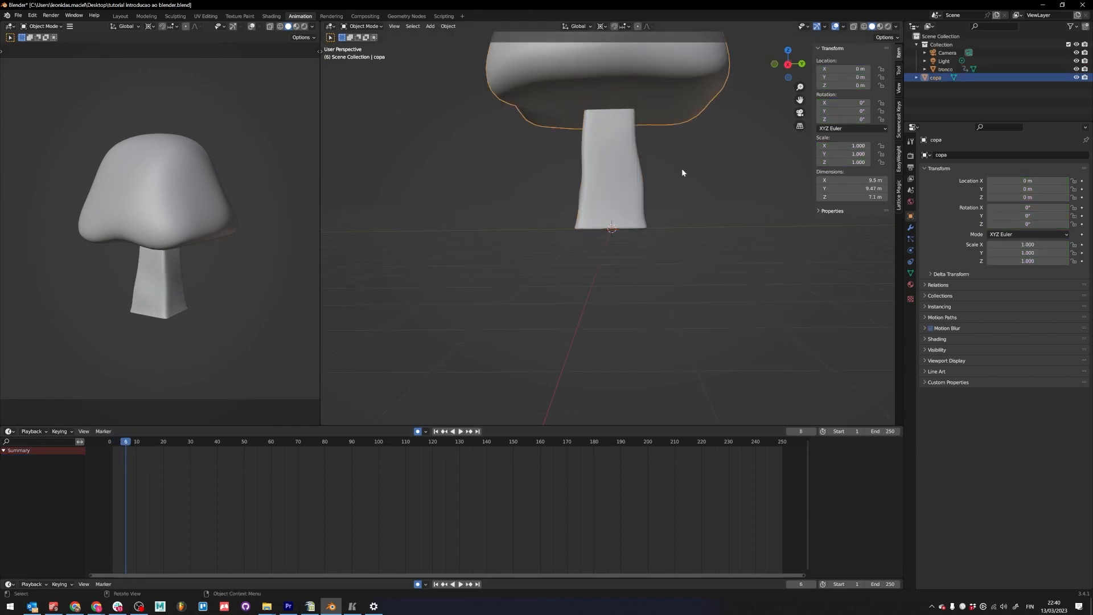
{"action": "right_click", "coordinate": [708, 93]}
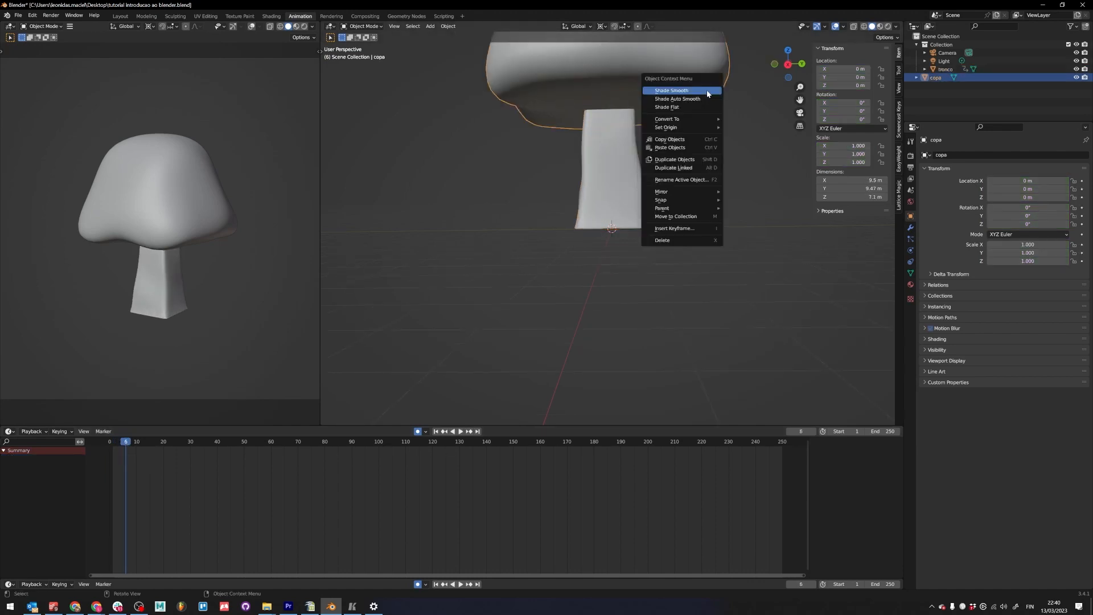
{"action": "mouse_move", "coordinate": [686, 128]}
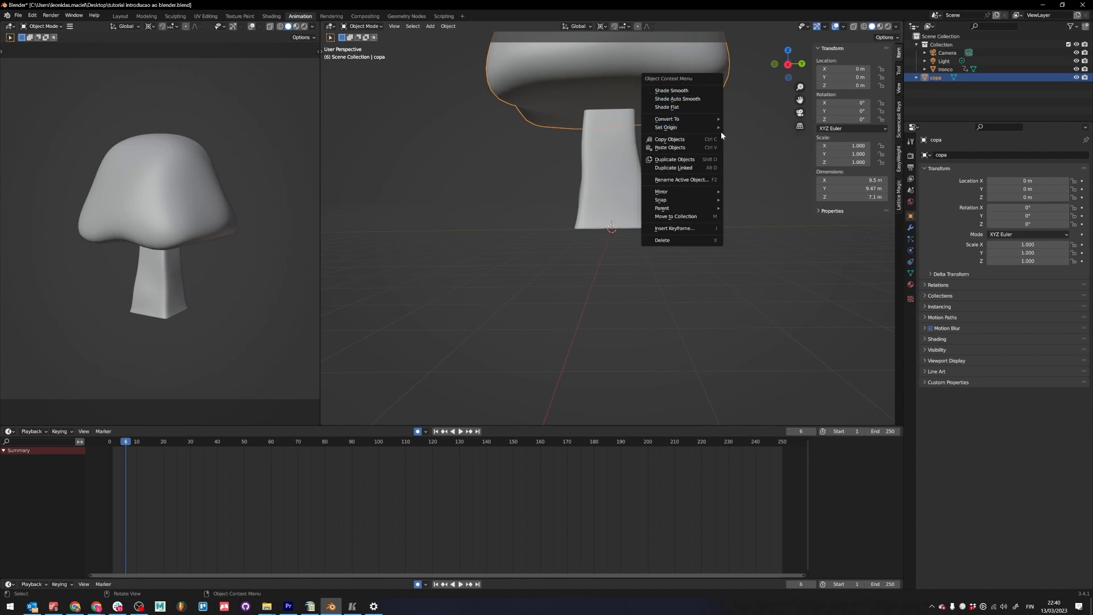
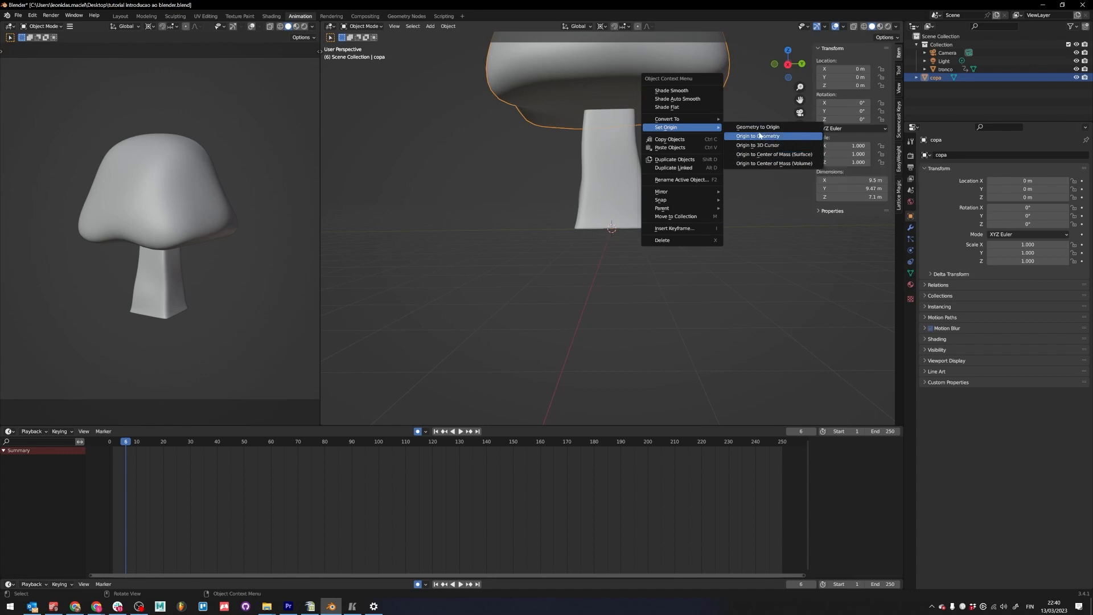
{"action": "left_click", "coordinate": [756, 137]}
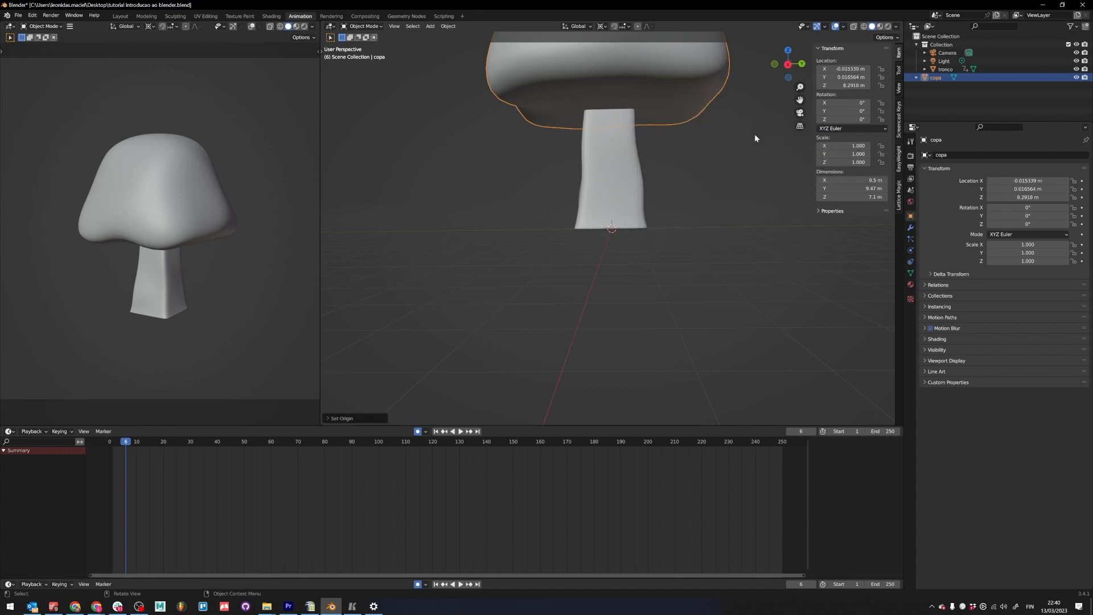
{"action": "middle_click_drag", "start_coordinate": [672, 122], "coordinate": [651, 217]}
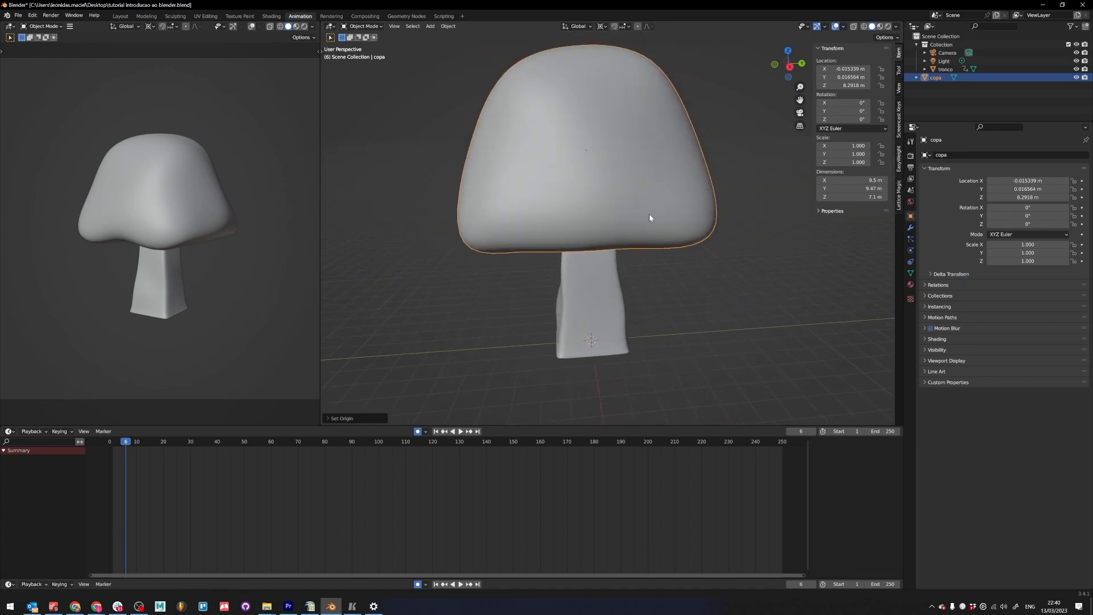
{"action": "middle_click_drag", "start_coordinate": [593, 166], "coordinate": [700, 182]}
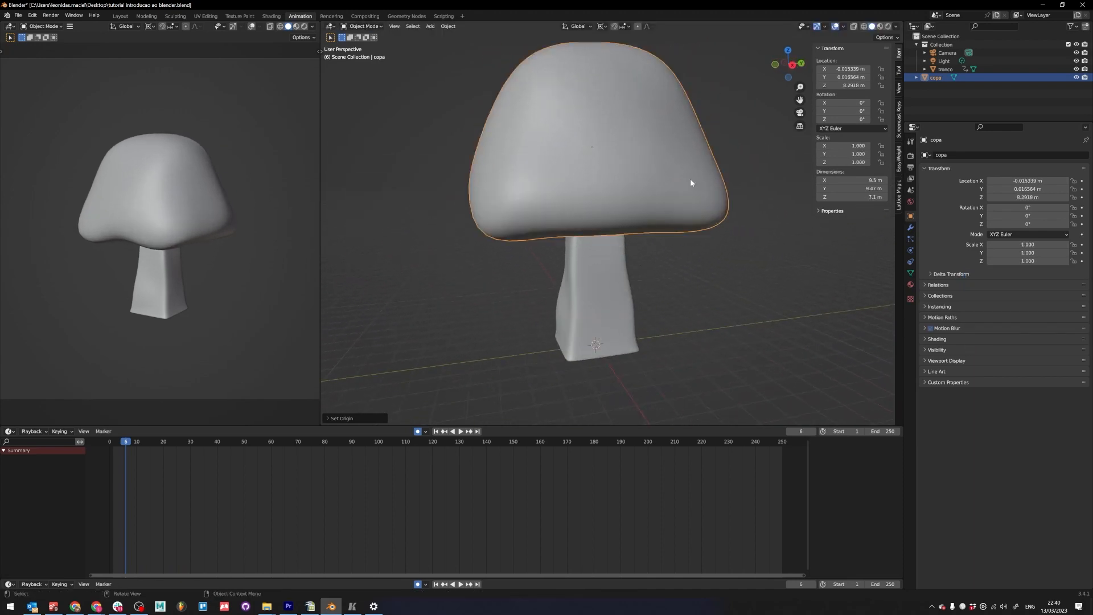
- Set the transform pivot point to Bounding Box Center and try scaling the canopy about it
{"action": "key", "text": "period"}
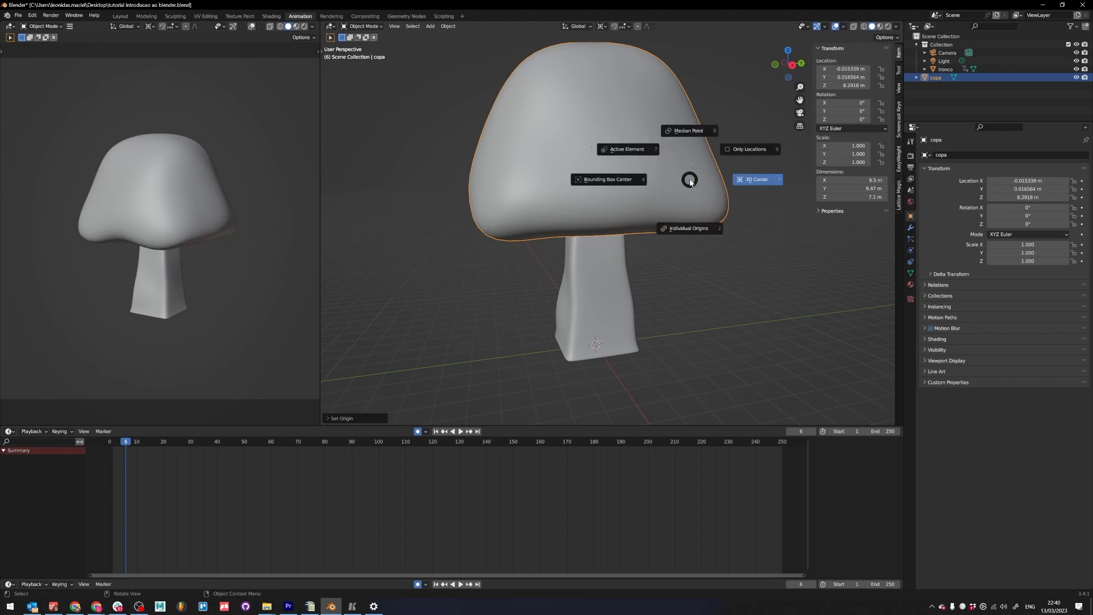
{"action": "left_click", "coordinate": [619, 181]}
{"action": "key", "text": "s"}
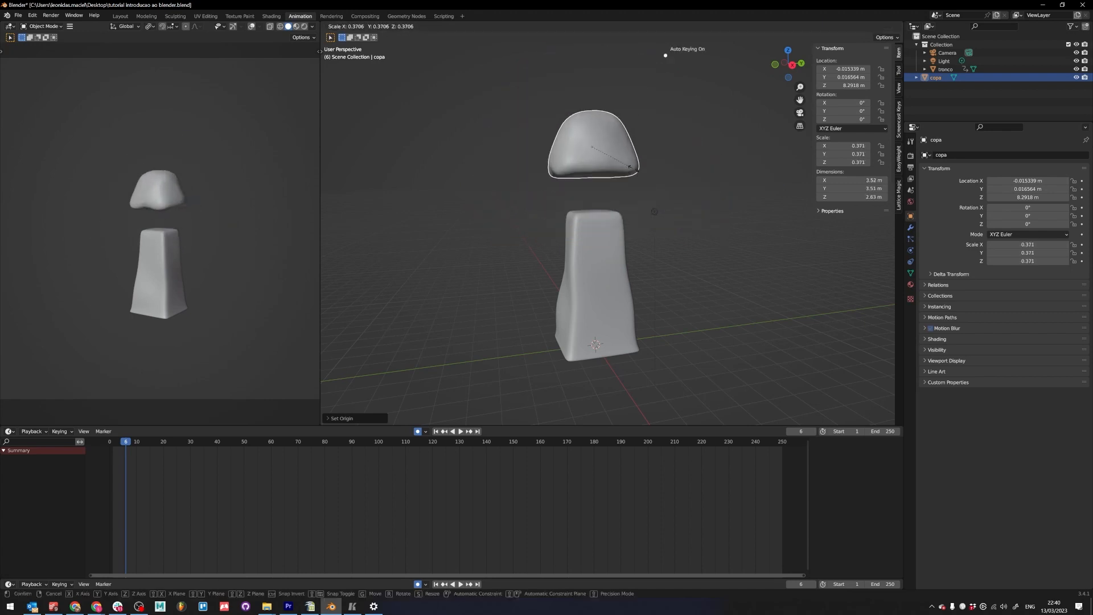
{"action": "key", "text": "Escape"}
{"action": "key", "text": "ctrl+s"}
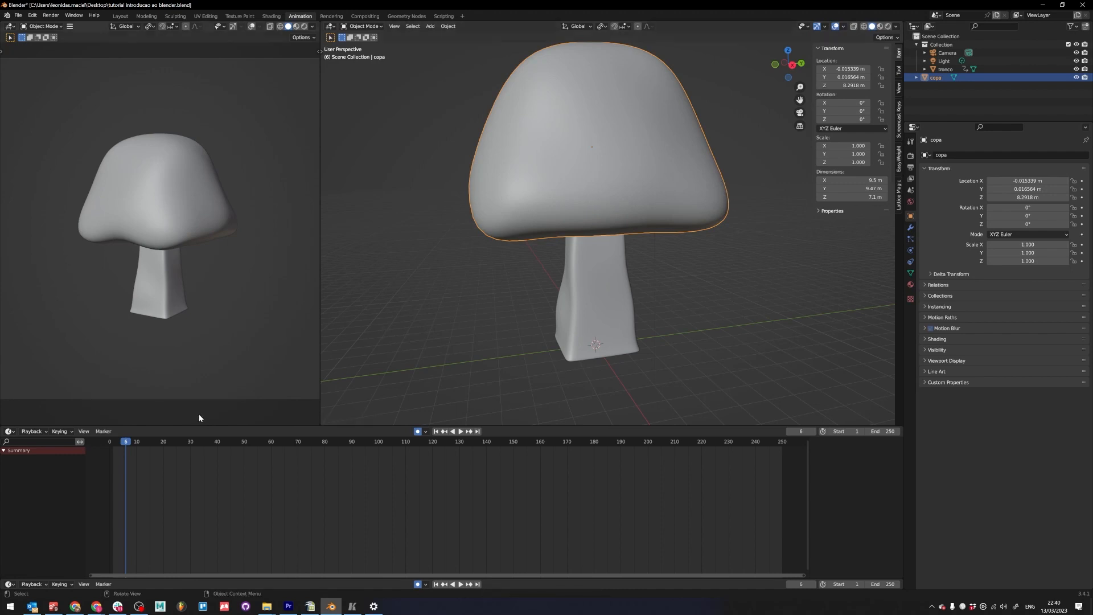
- Insert a keyframe for the canopy at frame 5 and set its X, Y and Z scale to 0
{"action": "left_click_drag", "start_coordinate": [122, 443], "coordinate": [122, 448]}
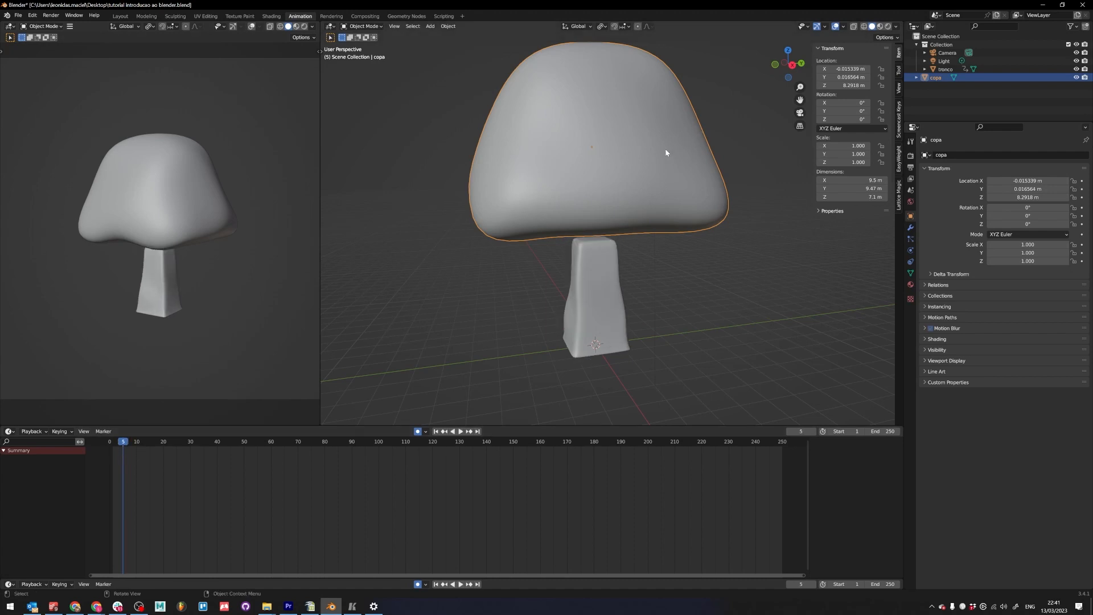
{"action": "key", "text": "i"}
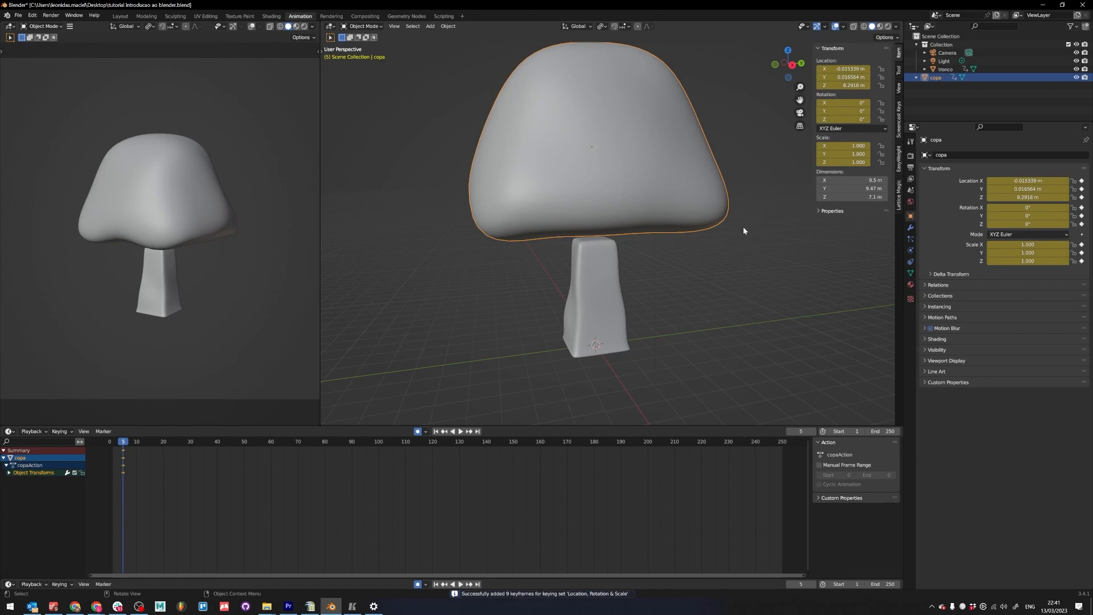
{"action": "key", "text": "s"}
{"action": "left_click", "coordinate": [712, 170]}
{"action": "mouse_move", "coordinate": [843, 146]}
{"action": "left_mouse_down"}
{"action": "mouse_move", "coordinate": [827, 154]}
{"action": "mouse_move", "coordinate": [843, 163]}
{"action": "left_mouse_up"}
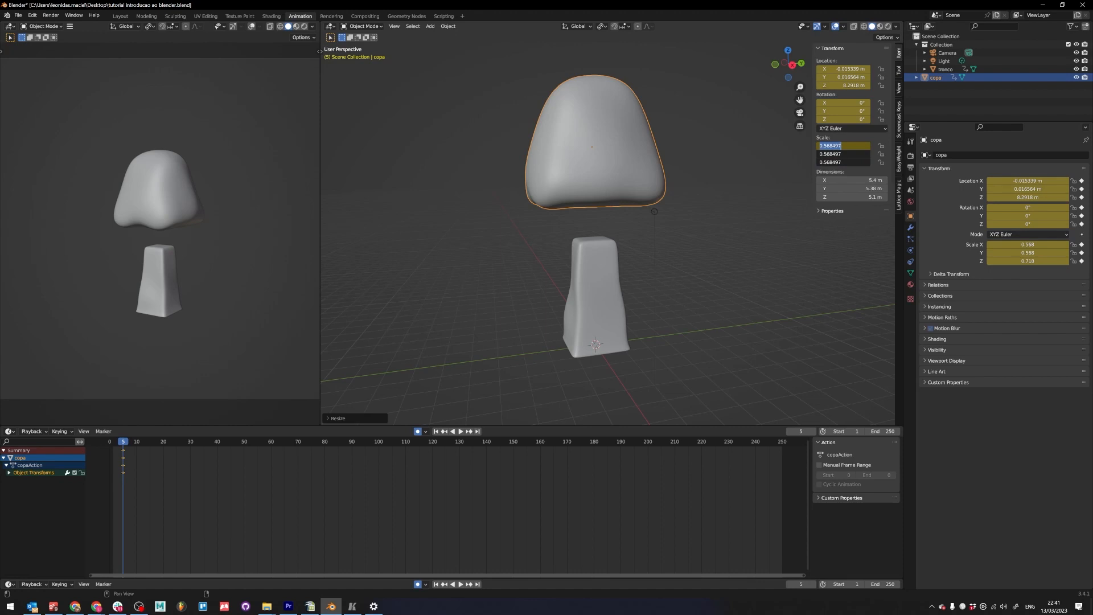
{"action": "type", "text": "0"}
{"action": "key", "text": "Return"}
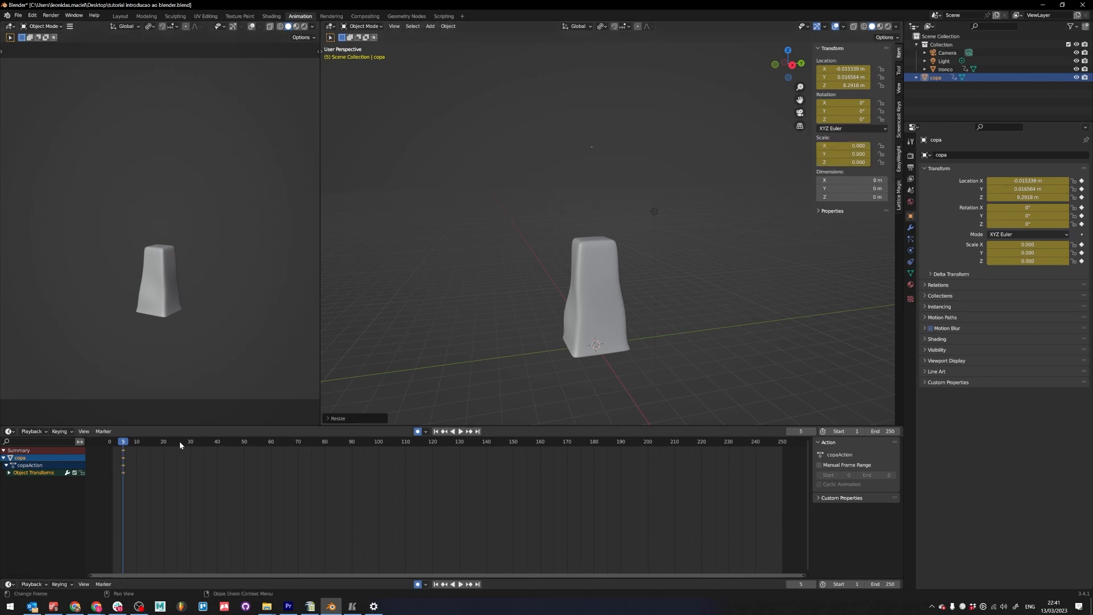
- Advance to frame 11 and set the canopy's X, Y and Z scale to 1.1
{"action": "left_click_drag", "start_coordinate": [124, 442], "coordinate": [123, 447]}
{"action": "key", "text": "Right"}
{"action": "key", "text": "Right"}
{"action": "key", "text": "Right"}
{"action": "key", "text": "Right"}
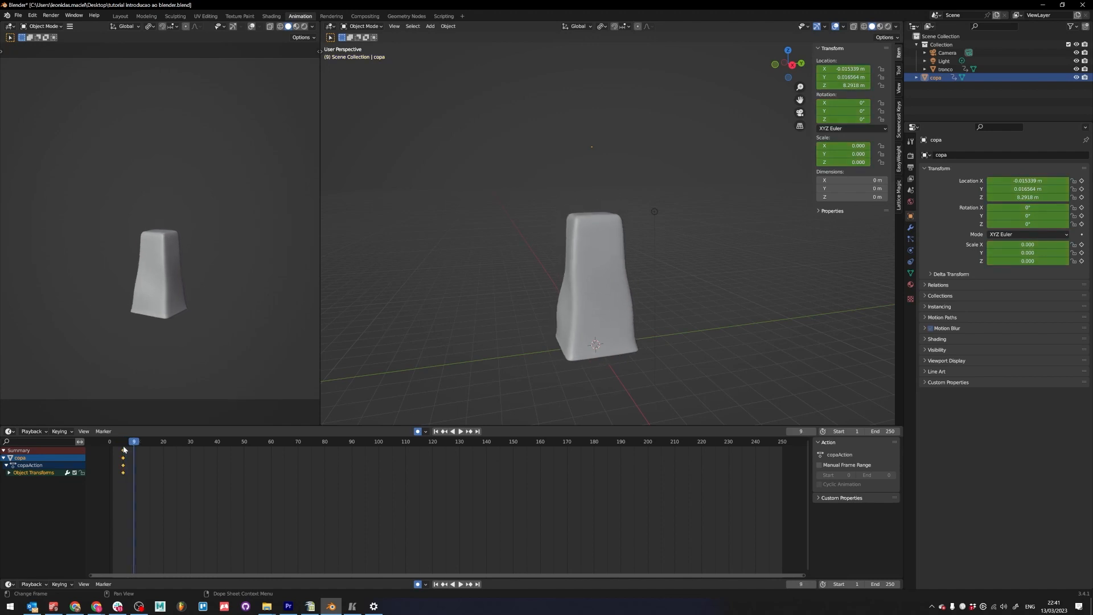
{"action": "key", "text": "Right"}
{"action": "key", "text": "Right"}
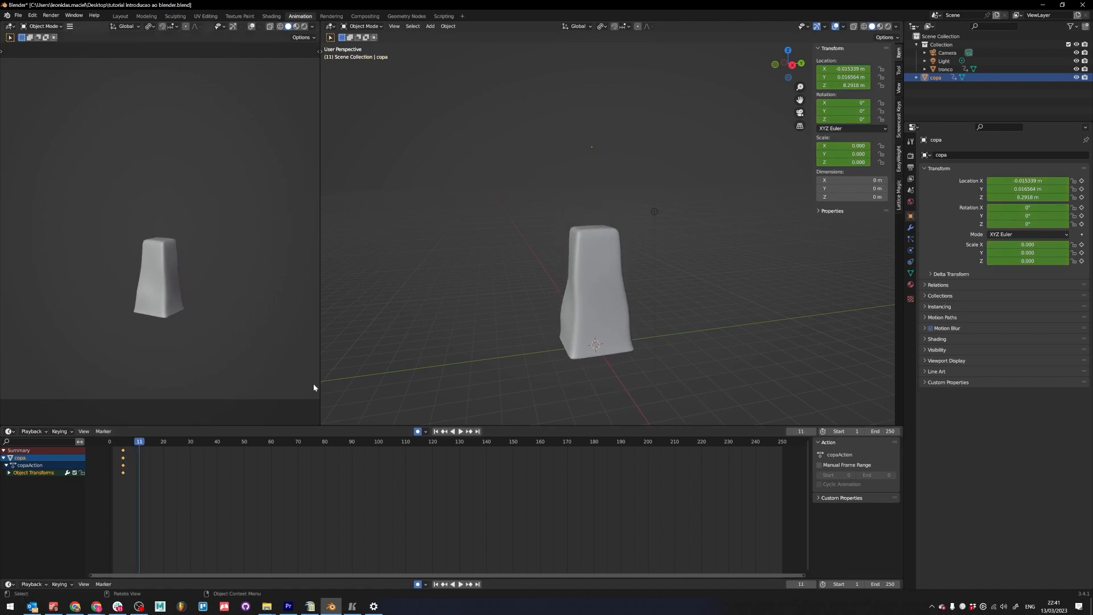
{"action": "left_click_drag", "start_coordinate": [843, 146], "coordinate": [843, 162]}
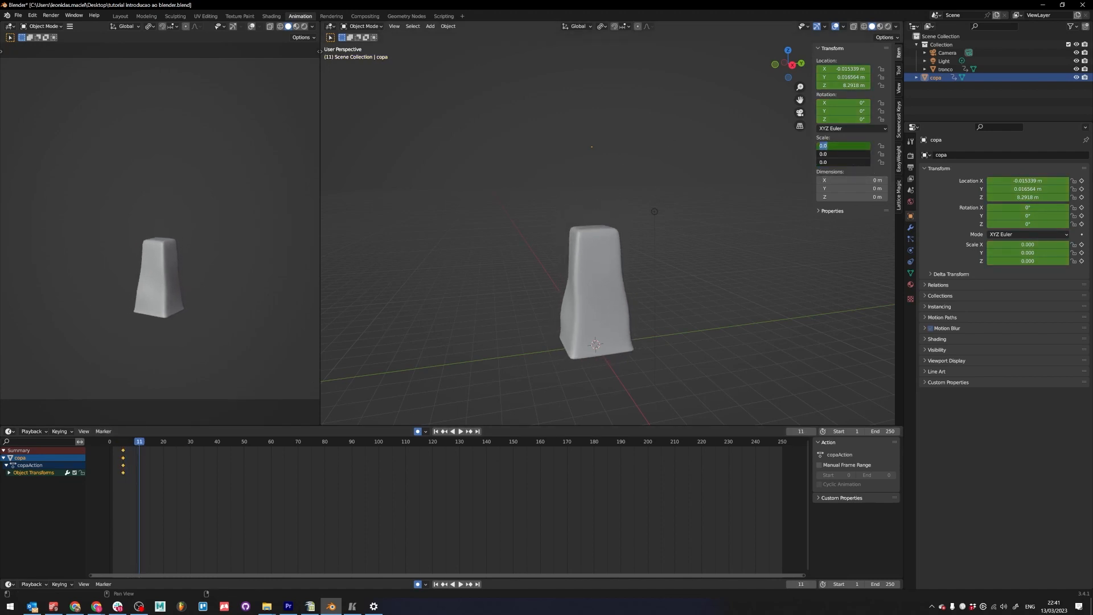
{"action": "key", "text": "Return"}
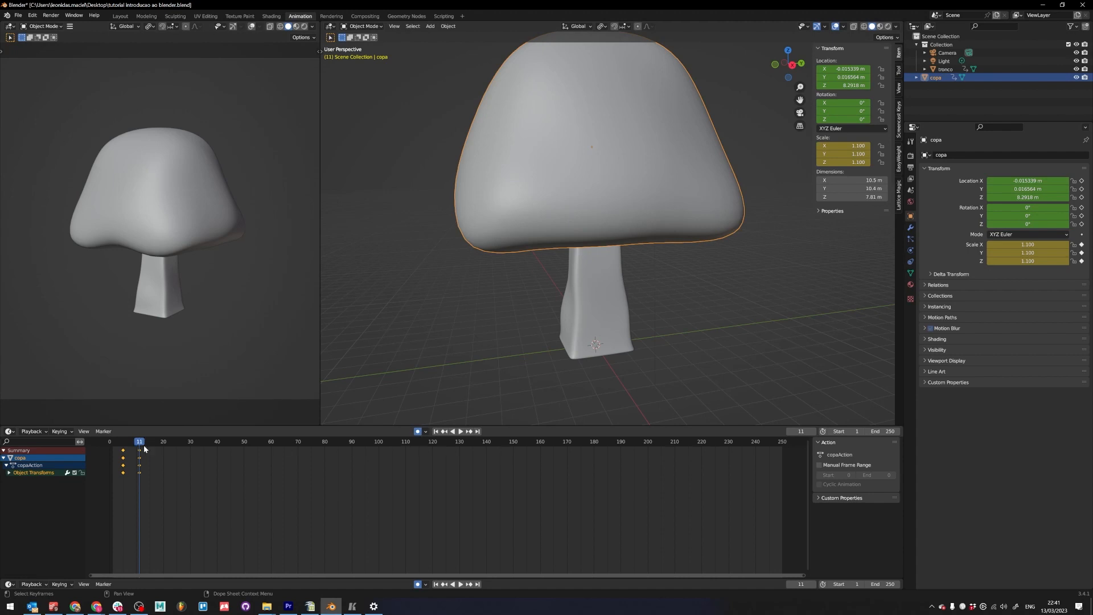
- Advance to frame 15 and set the canopy's X, Y and Z scale to 0.9
{"action": "key", "text": "Right"}
{"action": "key", "text": "Right"}
{"action": "key", "text": "Right"}
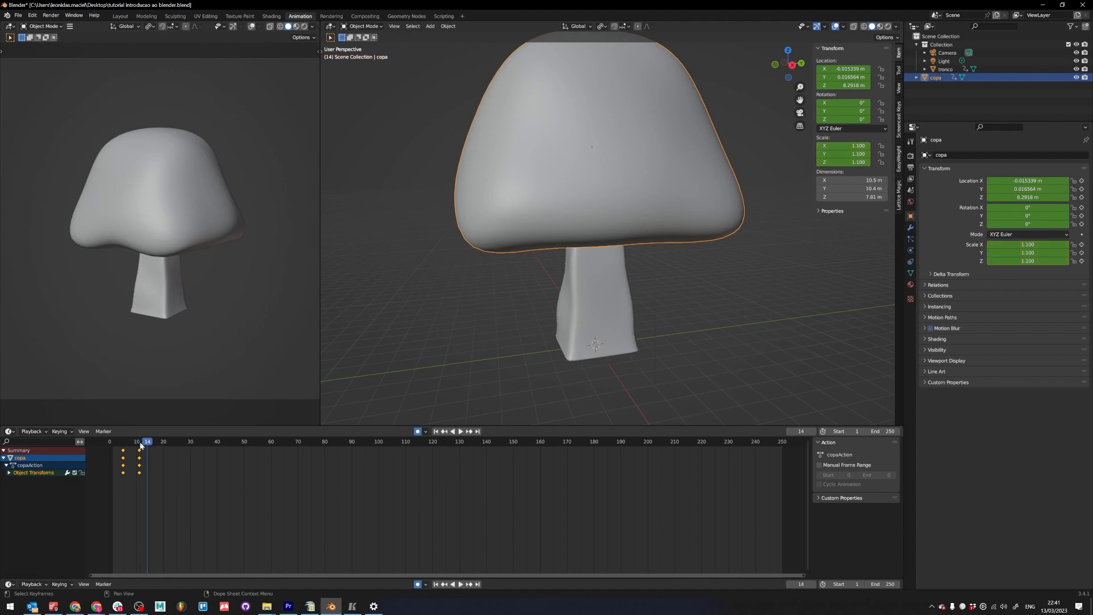
{"action": "key", "text": "Right"}
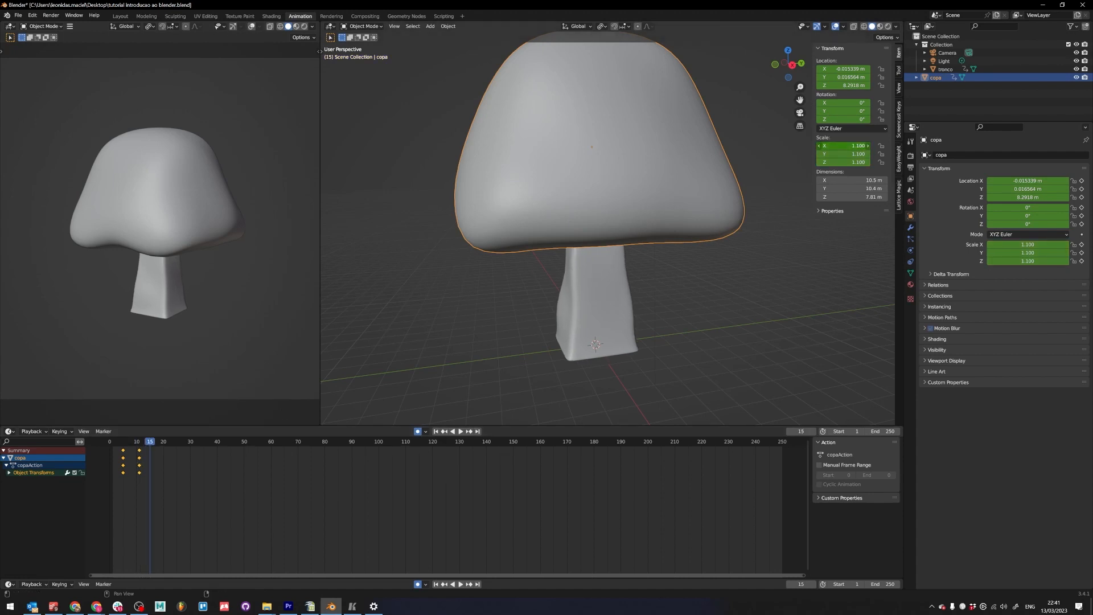
{"action": "left_click_drag", "start_coordinate": [843, 146], "coordinate": [843, 162]}
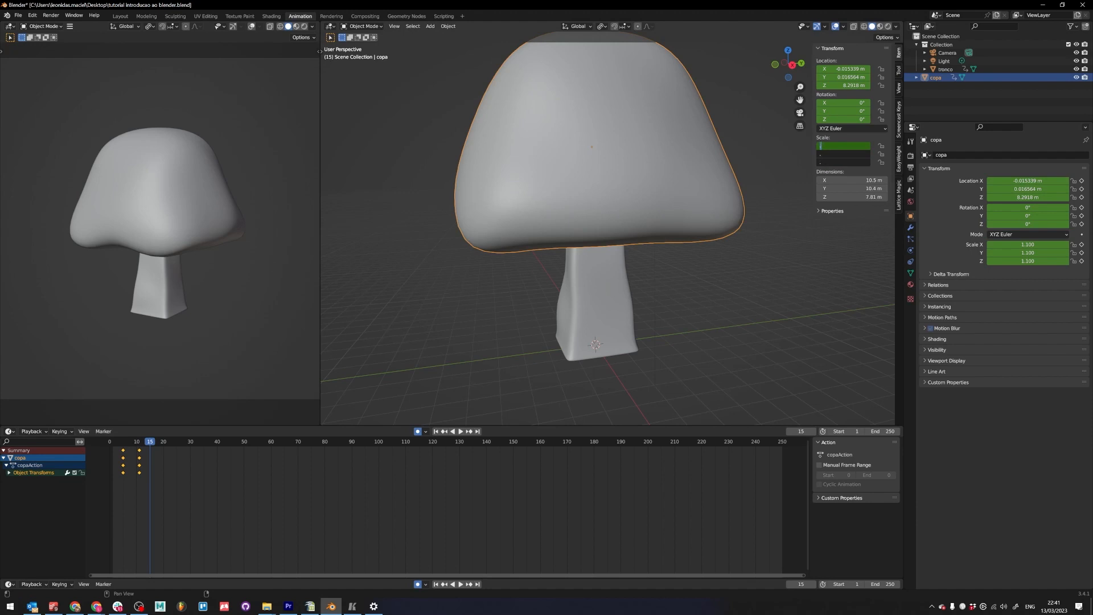
{"action": "type", "text": ".9"}
{"action": "key", "text": "Return"}
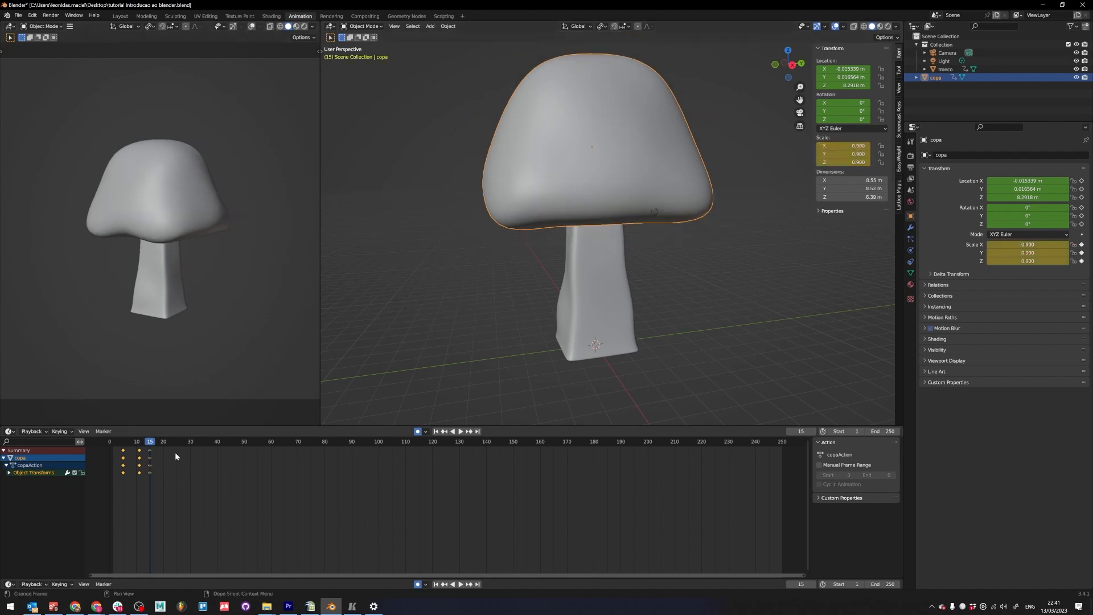
- Advance to frame 18 and set the canopy's X, Y and Z scale to 1
{"action": "key", "text": "Right"}
{"action": "key", "text": "Right"}
{"action": "key", "text": "Right"}
{"action": "mouse_move", "coordinate": [843, 146]}
{"action": "left_mouse_down"}
{"action": "mouse_move", "coordinate": [843, 162]}
{"action": "mouse_move", "coordinate": [857, 162]}
{"action": "left_mouse_up"}
{"action": "type", "text": ".1"}
{"action": "key", "text": "Return"}
{"action": "type", "text": "1"}
{"action": "key", "text": "Return"}
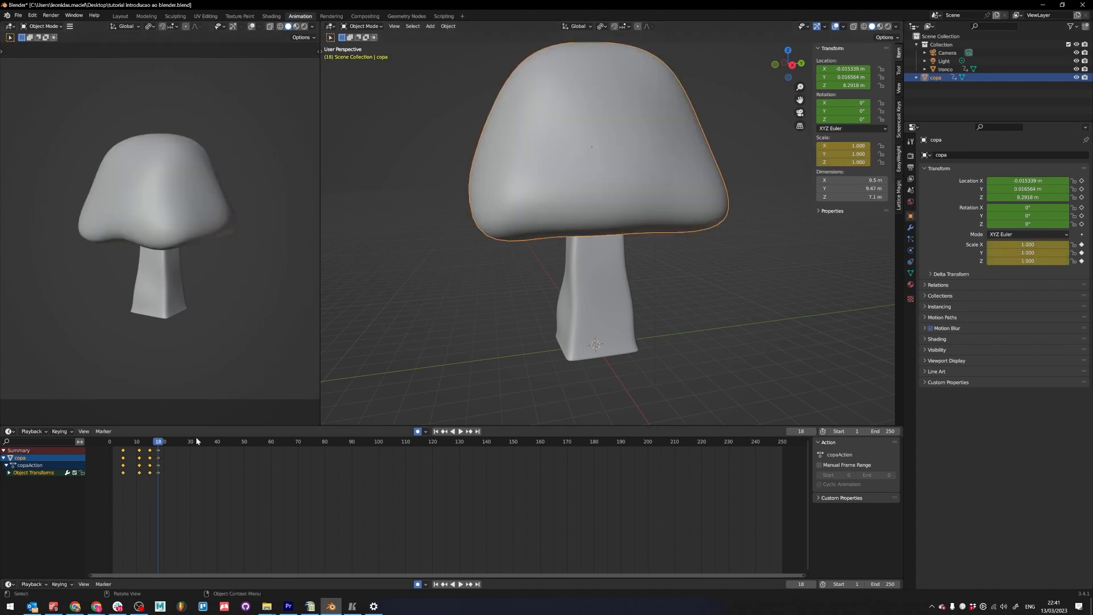
- Play the animation from the start to check the canopy's growth together with the trunk
{"action": "left_click_drag", "start_coordinate": [196, 439], "coordinate": [160, 452]}
{"action": "key", "text": "space"}
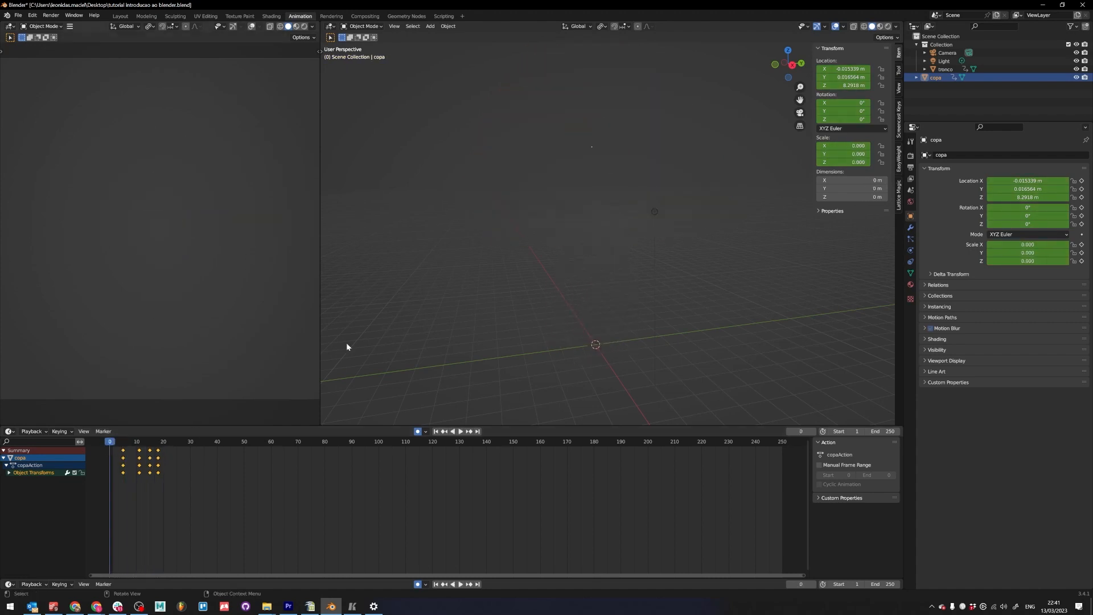
{"action": "scroll", "coordinate": [623, 316], "scroll_direction": "down", "scroll_amount": 4}
{"action": "middle_click_drag", "start_coordinate": [623, 316], "coordinate": [636, 293]}
{"action": "scroll", "coordinate": [636, 294], "scroll_direction": "down", "scroll_amount": 1}
{"action": "left_click", "coordinate": [117, 442]}
{"action": "key", "text": "space"}
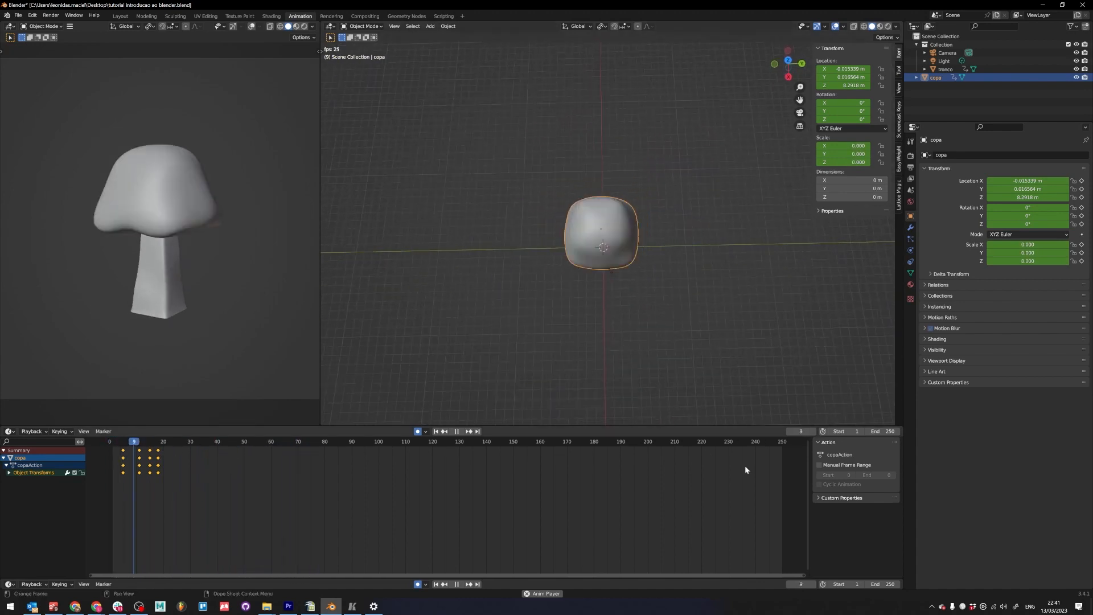
- Set the animation's end frame to 24 and play the shortened loop
{"action": "left_click", "coordinate": [883, 431]}
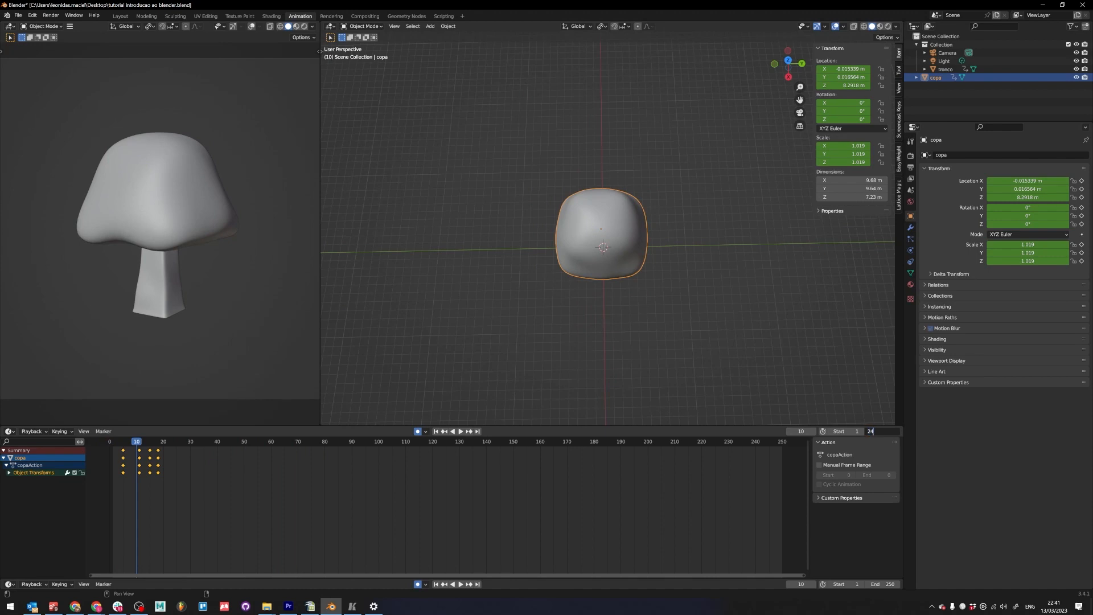
{"action": "type", "text": "24"}
{"action": "key", "text": "Return"}
{"action": "key", "text": "space"}
- Switch the right viewport to Material Preview shading and watch the coloured tree animate before stopping playback
{"action": "middle_click_drag", "start_coordinate": [725, 225], "coordinate": [690, 260]}
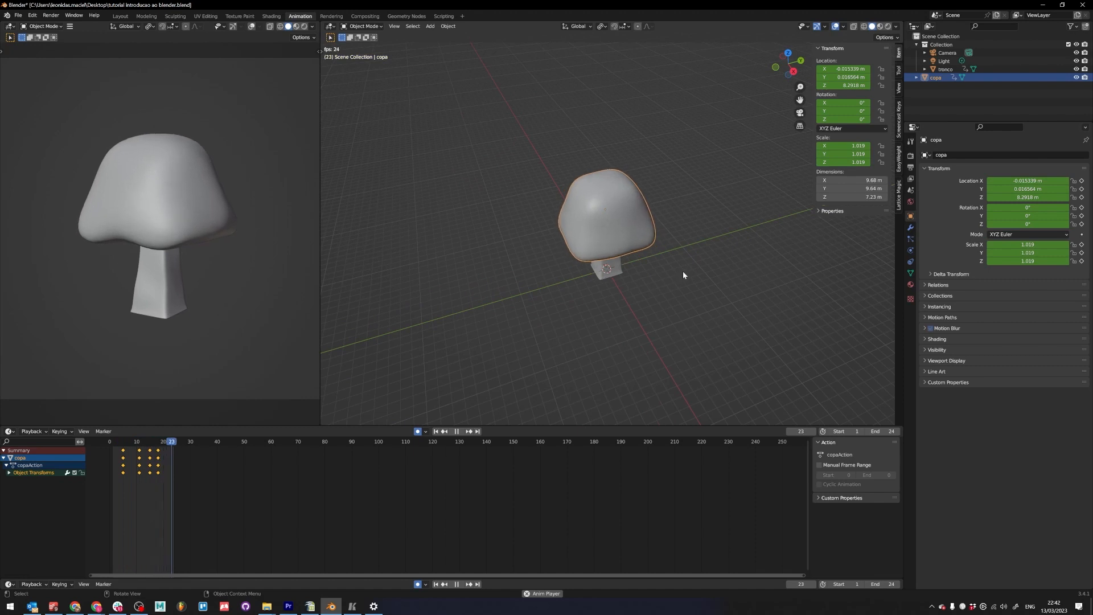
{"action": "key", "text": "z"}
{"action": "left_click", "coordinate": [693, 340]}
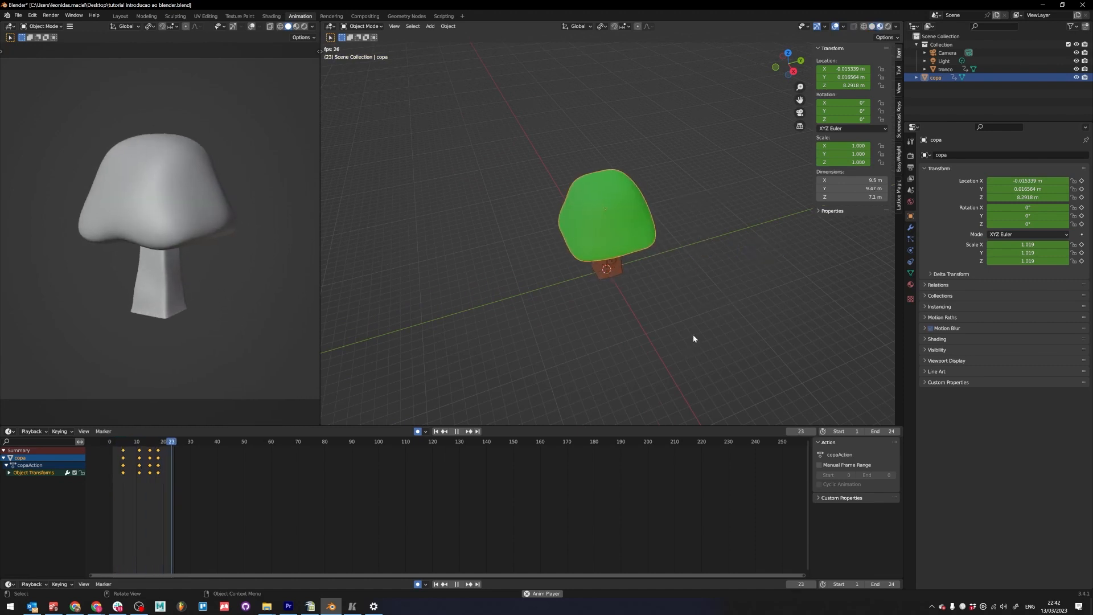
{"action": "middle_click_drag", "start_coordinate": [693, 335], "coordinate": [634, 242]}
{"action": "key", "text": "space"}
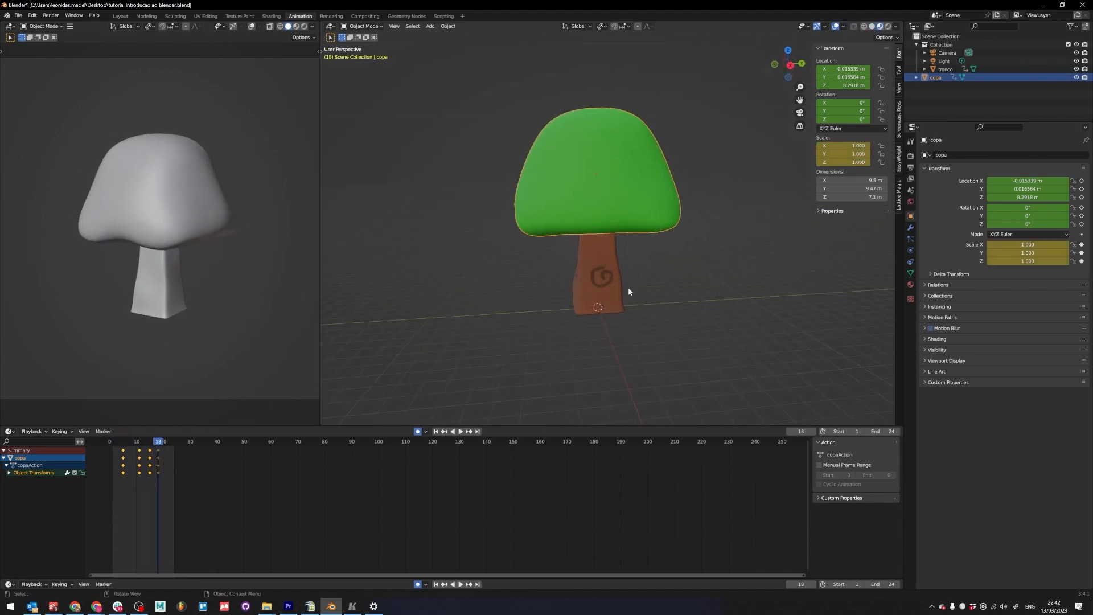
- At frame 5, move the canopy down along Z to about 4.83 m, just above the trunk, and insert a keyframe
{"action": "left_click_drag", "start_coordinate": [112, 442], "coordinate": [123, 444]}
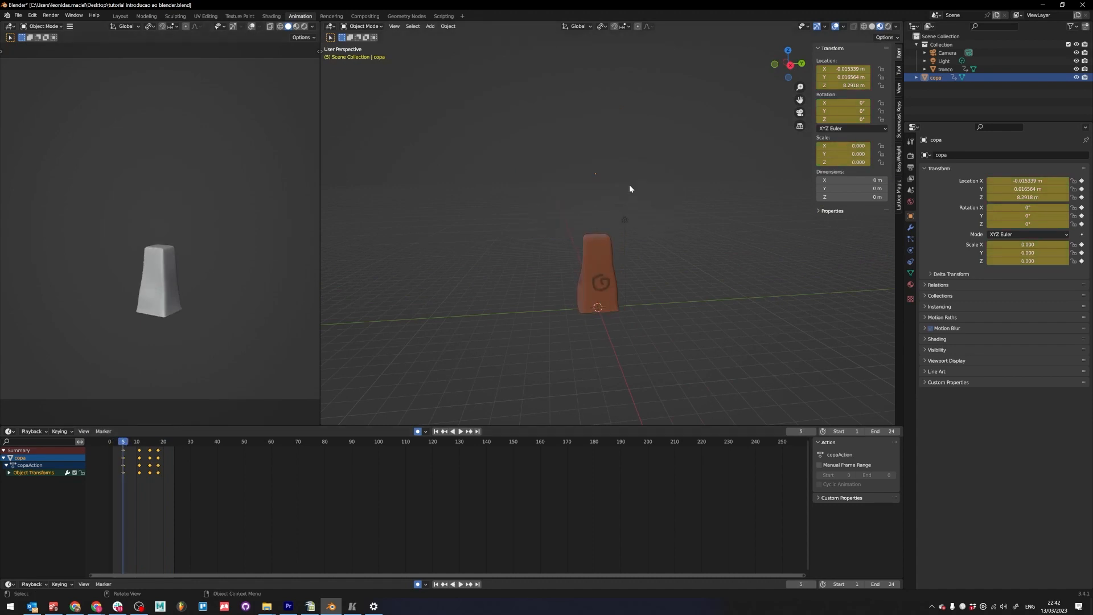
{"action": "middle_click_drag", "start_coordinate": [568, 248], "coordinate": [561, 250]}
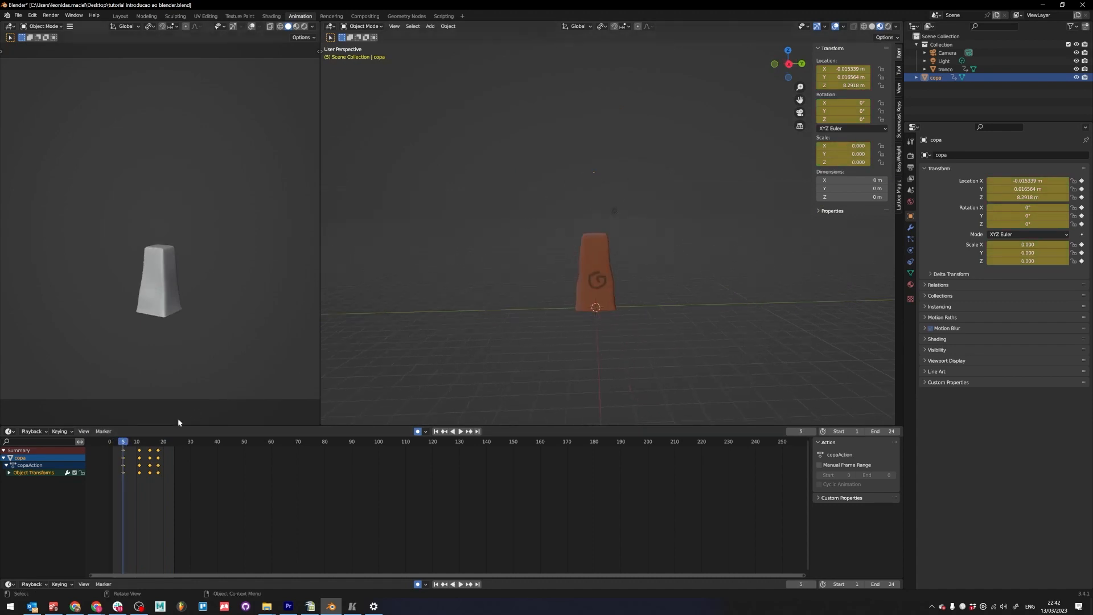
{"action": "key", "text": "space"}
{"action": "left_click", "coordinate": [124, 443]}
{"action": "key", "text": "g"}
{"action": "right_click", "coordinate": [606, 151]}
{"action": "scroll", "coordinate": [592, 175], "scroll_direction": "up", "scroll_amount": 1}
{"action": "key", "text": "g"}
{"action": "key", "text": "z"}
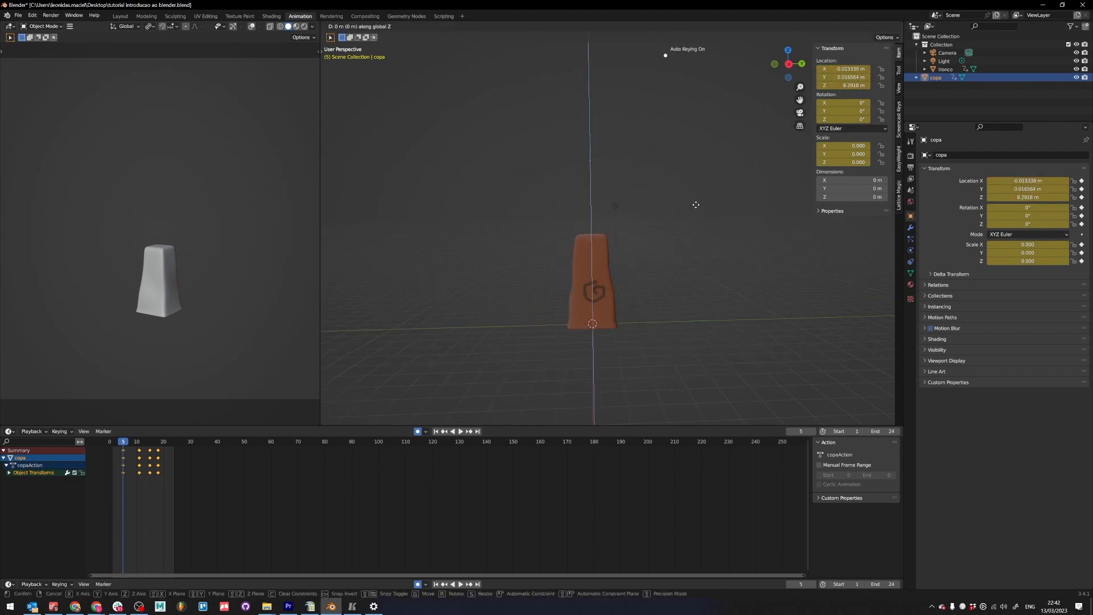
{"action": "left_click", "coordinate": [714, 274]}
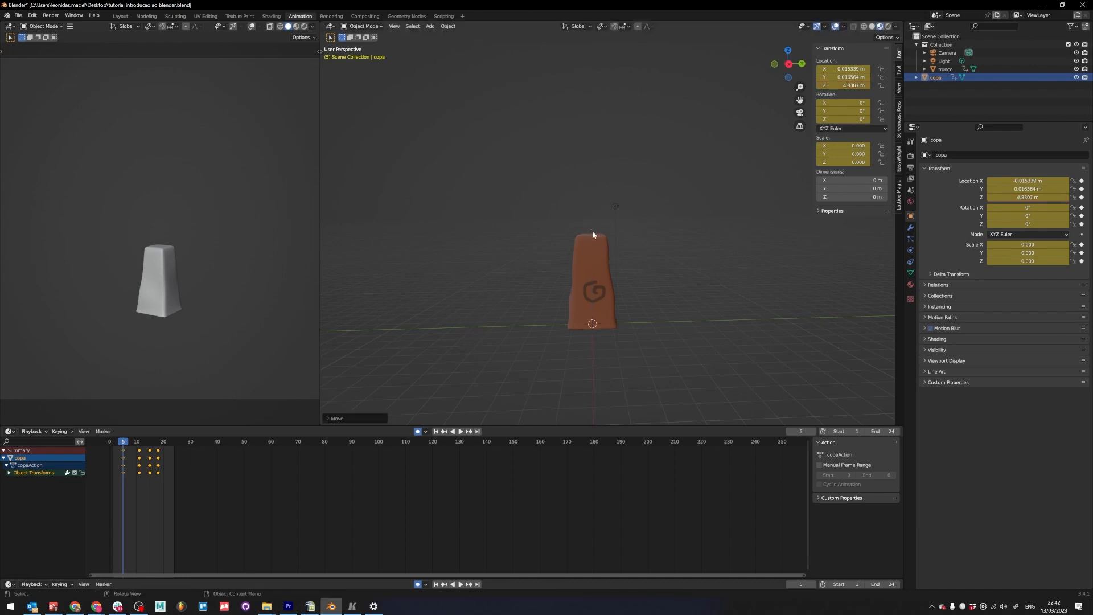
{"action": "key", "text": "i"}
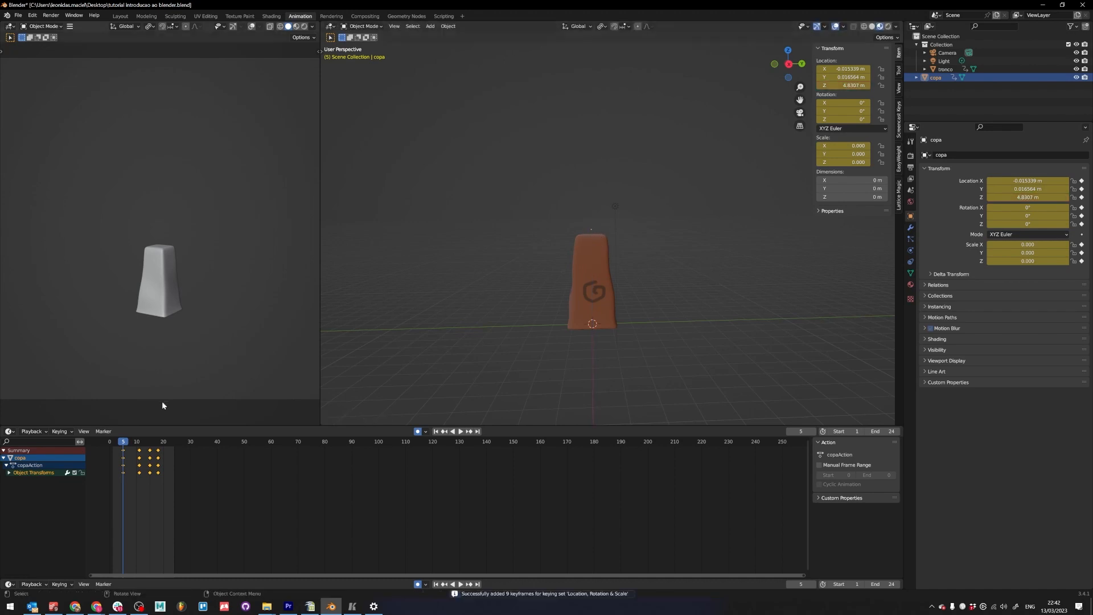
- At frame 11, move the canopy up along Z to about 8.47 m so it sits on the trunk
{"action": "left_click", "coordinate": [134, 443]}
{"action": "left_click_drag", "start_coordinate": [134, 444], "coordinate": [141, 449]}
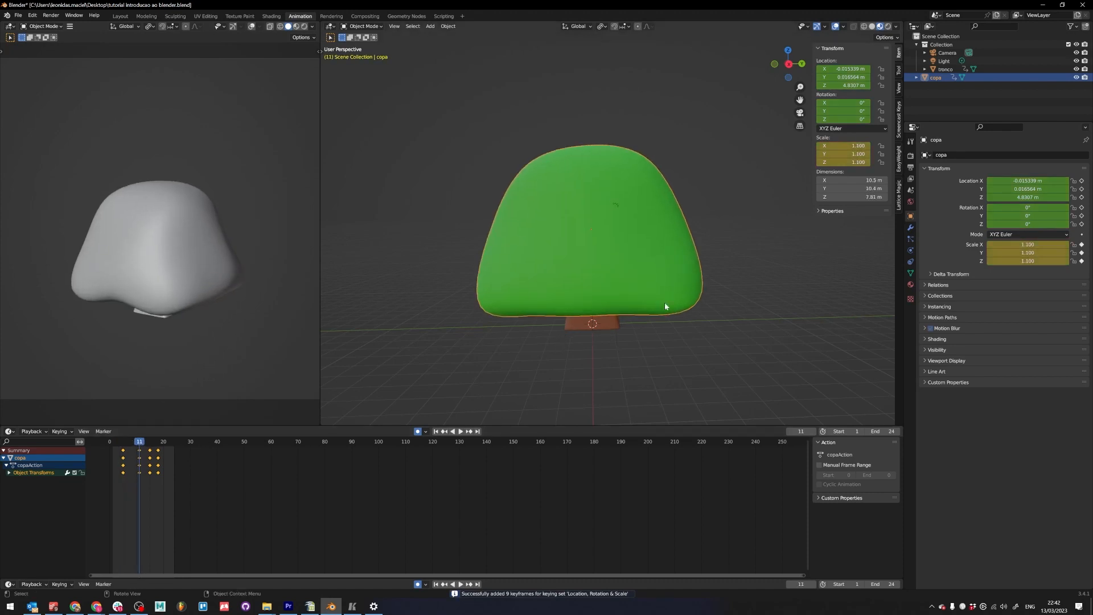
{"action": "key", "text": "g"}
{"action": "key", "text": "z"}
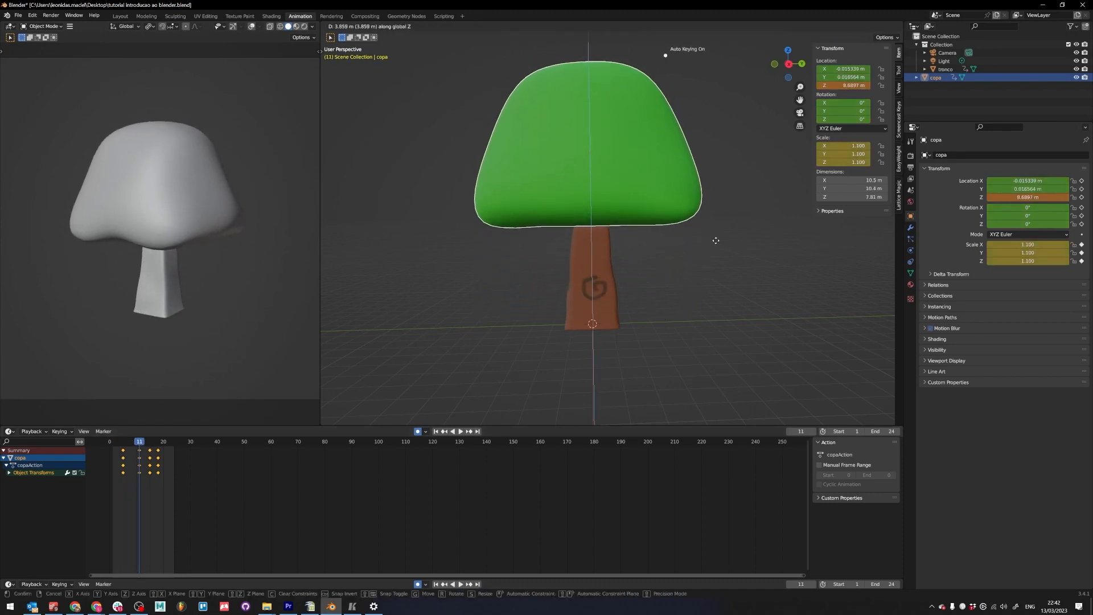
{"action": "left_click", "coordinate": [662, 273]}
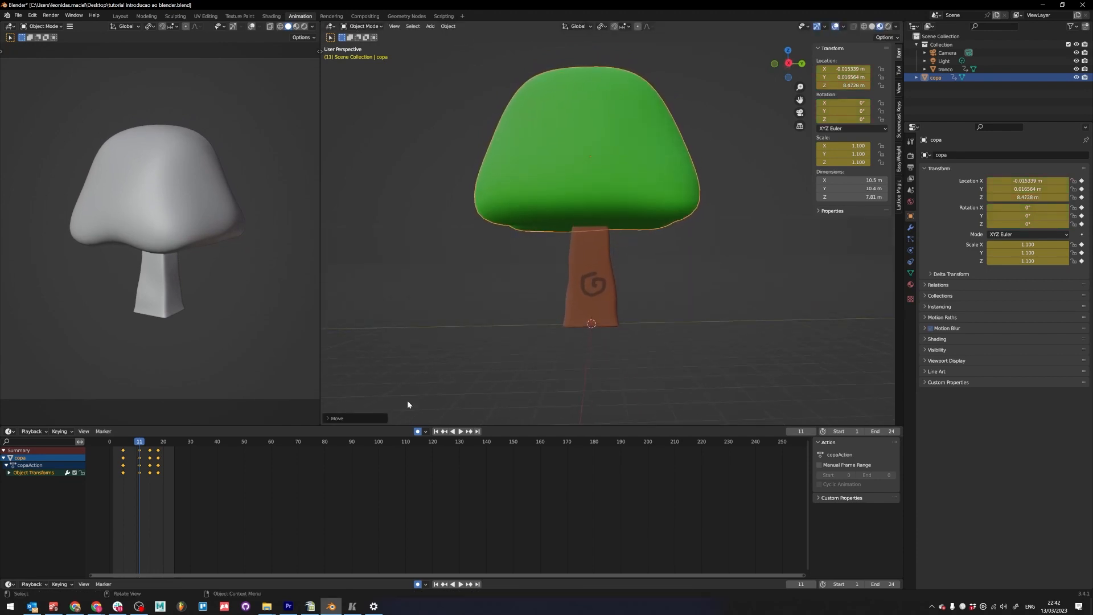
- At frame 18, raise the canopy along Z to about 8.71 m
{"action": "key", "text": "space"}
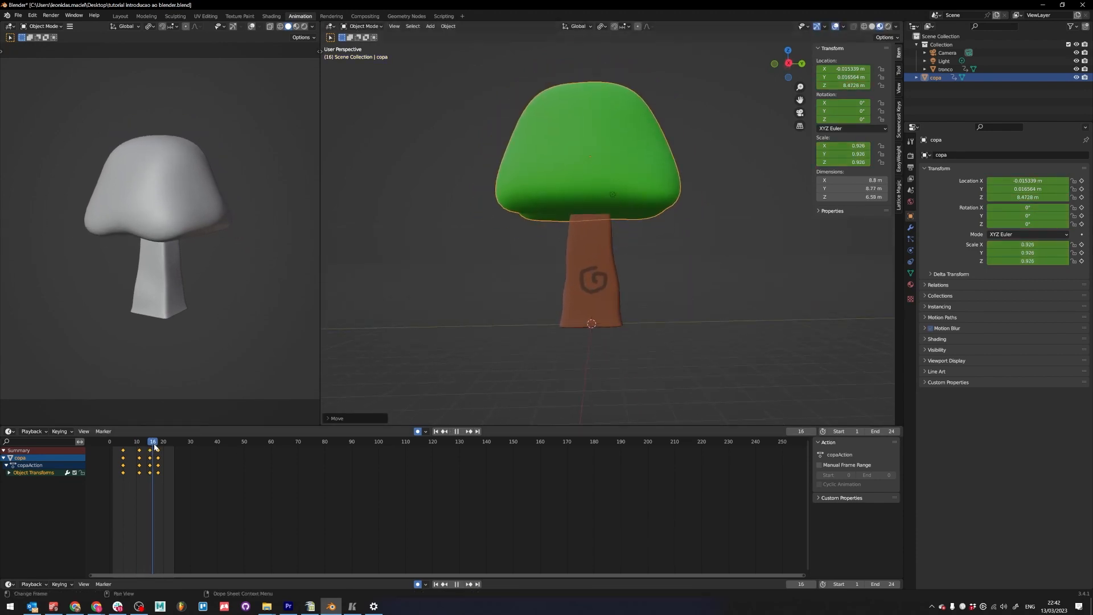
{"action": "left_click_drag", "start_coordinate": [162, 450], "coordinate": [159, 456]}
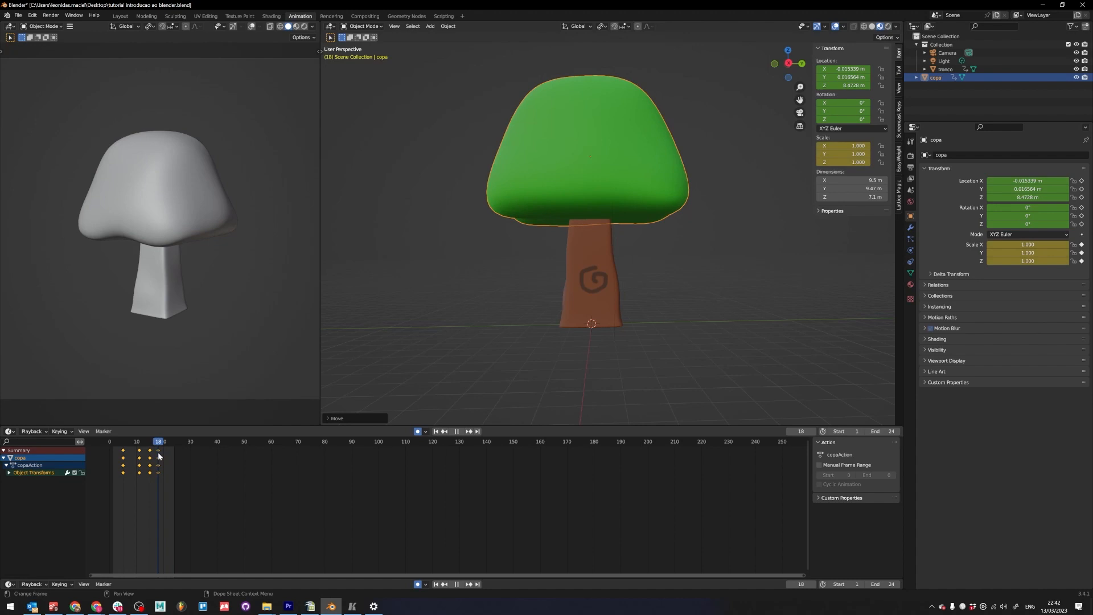
{"action": "key", "text": "space"}
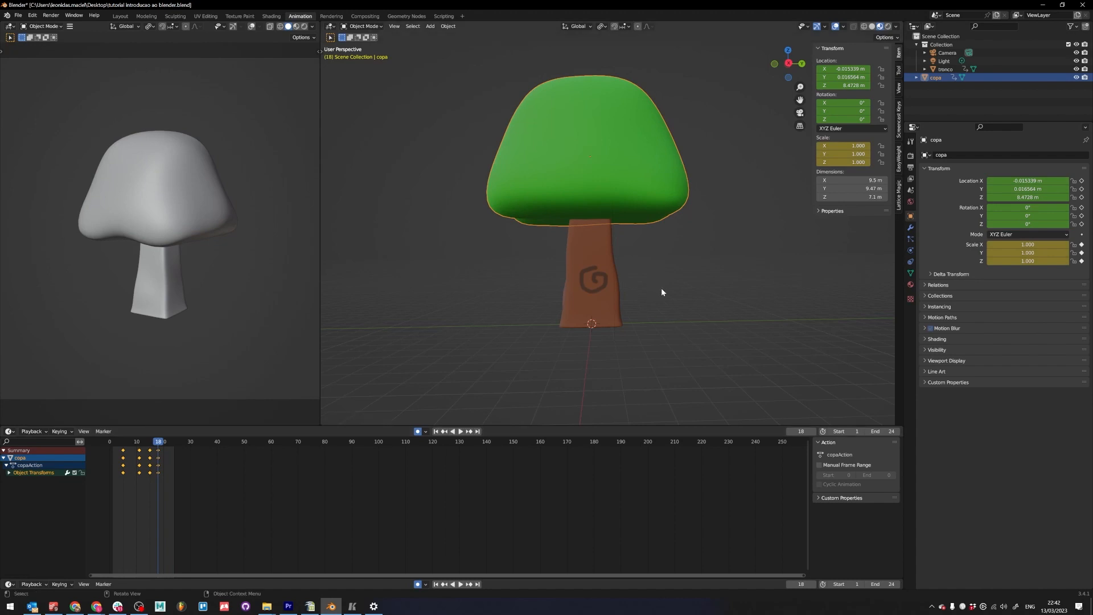
{"action": "key", "text": "g"}
{"action": "key", "text": "z"}
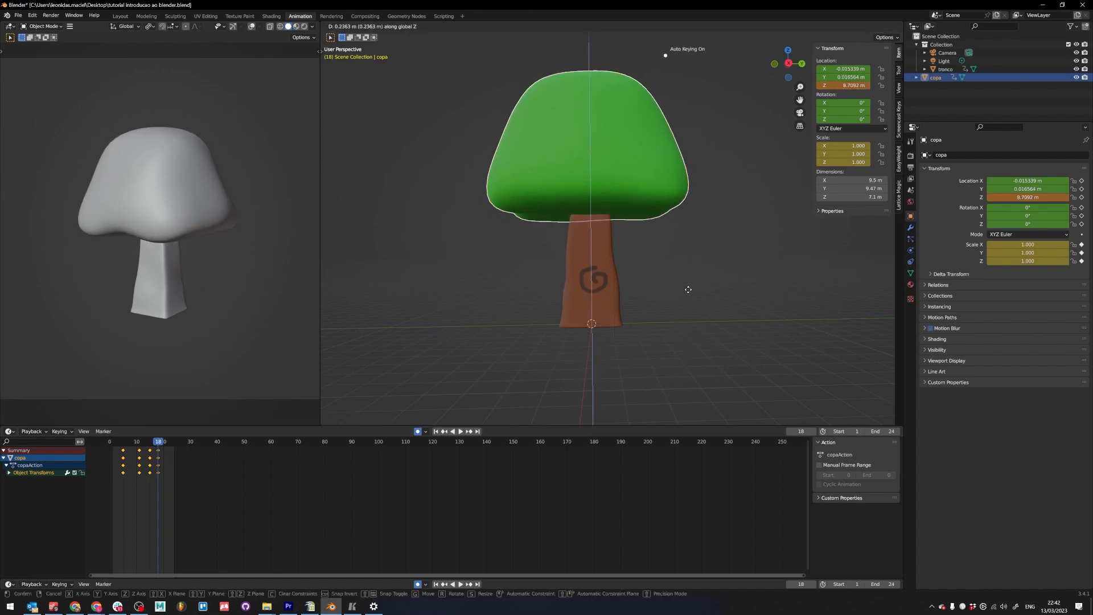
{"action": "left_click", "coordinate": [689, 289]}
- Review the animation, return to frame 5 and raise the canopy along Z to about 7.29 m
{"action": "key", "text": "space"}
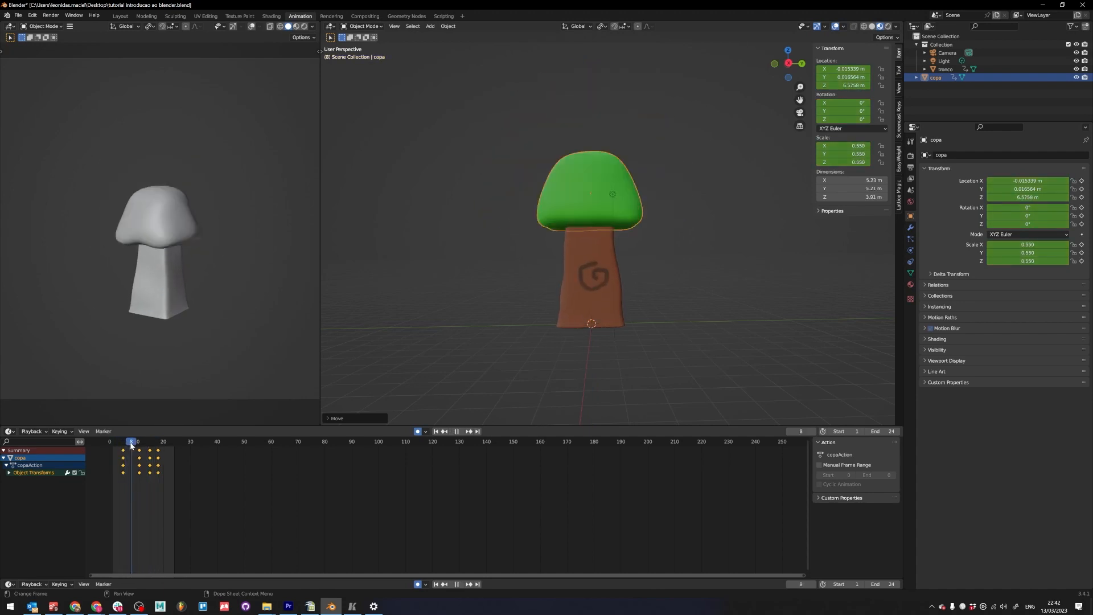
{"action": "left_click_drag", "start_coordinate": [131, 445], "coordinate": [148, 447]}
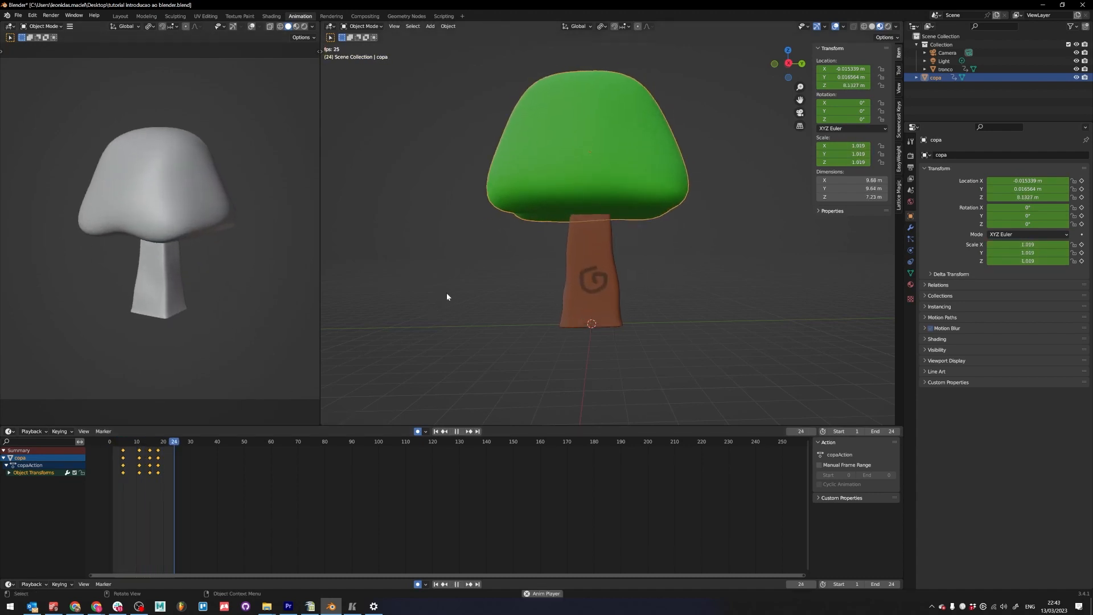
{"action": "key", "text": "space"}
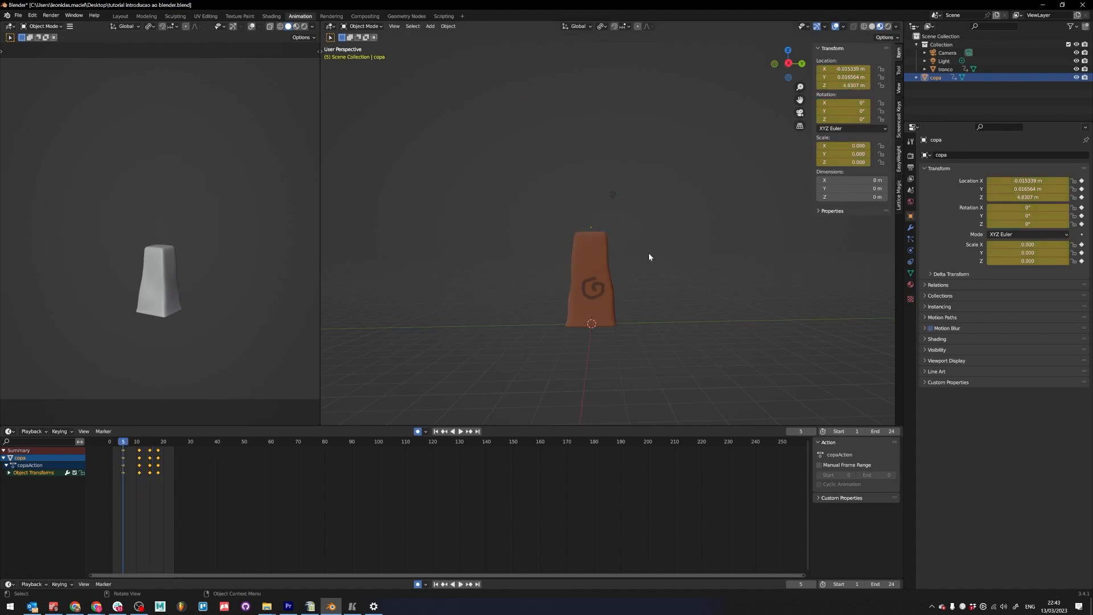
{"action": "key", "text": "g"}
{"action": "key", "text": "z"}
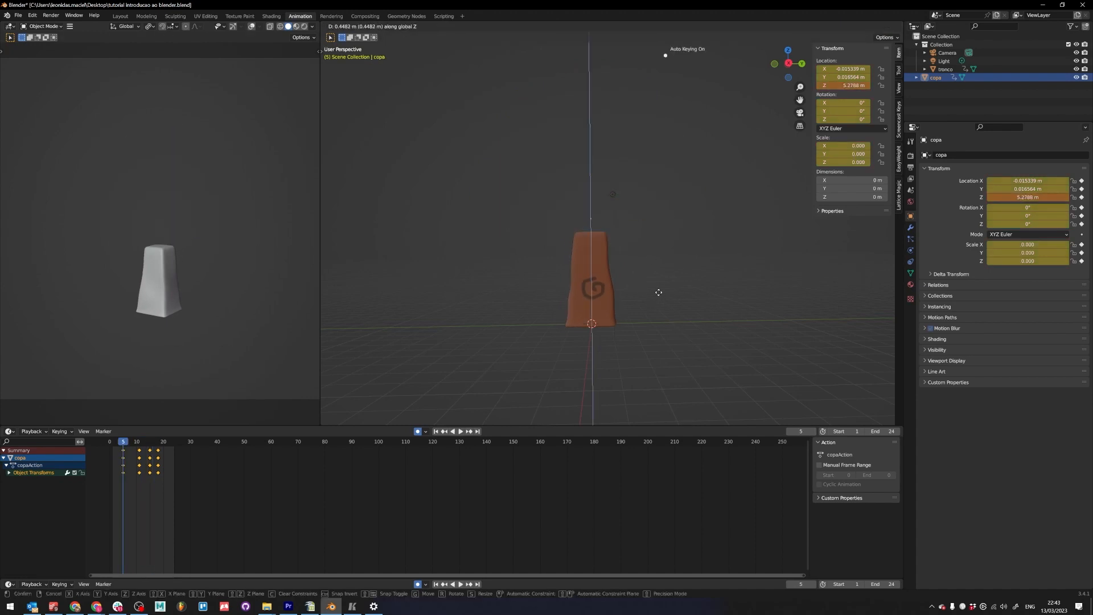
{"action": "left_click", "coordinate": [614, 161]}
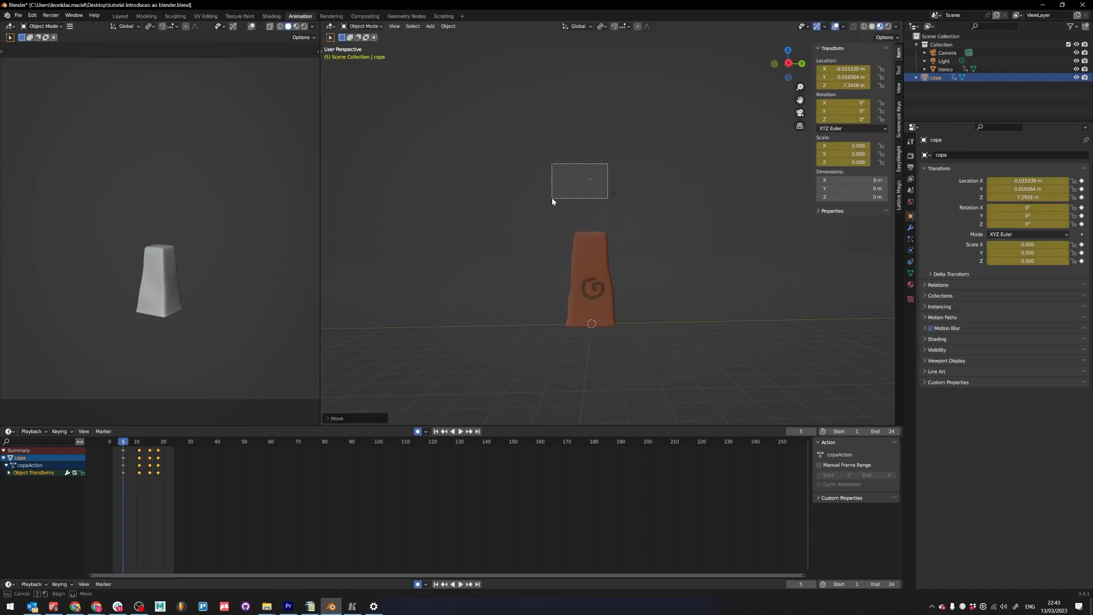
- At frame 6, lower the canopy along Z to about 6.02 m so it touches the trunk's top
{"action": "key", "text": "space"}
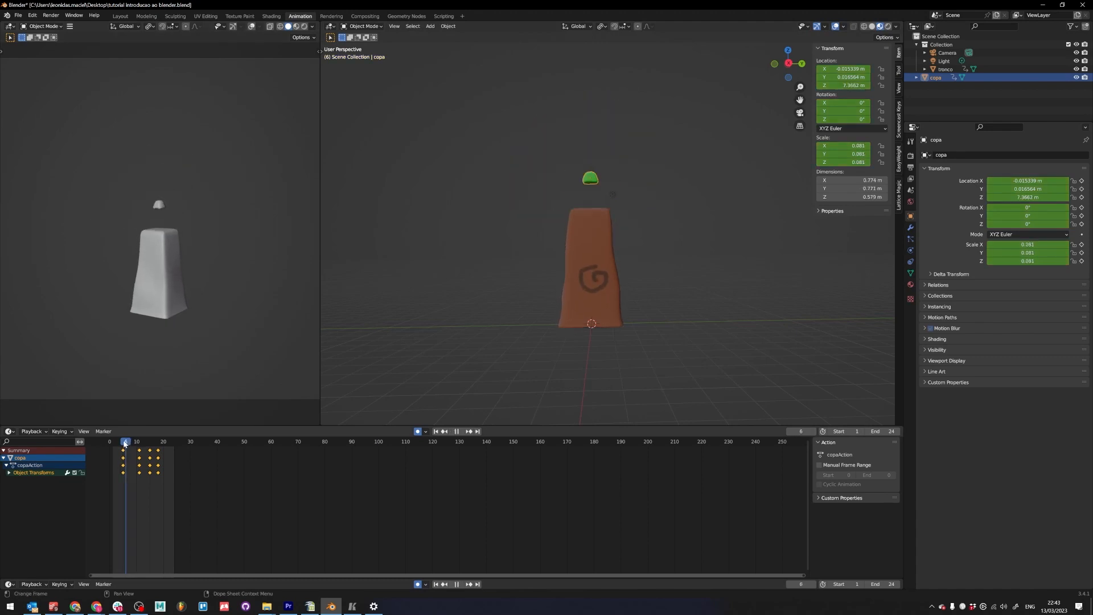
{"action": "left_click_drag", "start_coordinate": [124, 444], "coordinate": [126, 444]}
{"action": "key", "text": "space"}
{"action": "key", "text": "g"}
{"action": "key", "text": "z"}
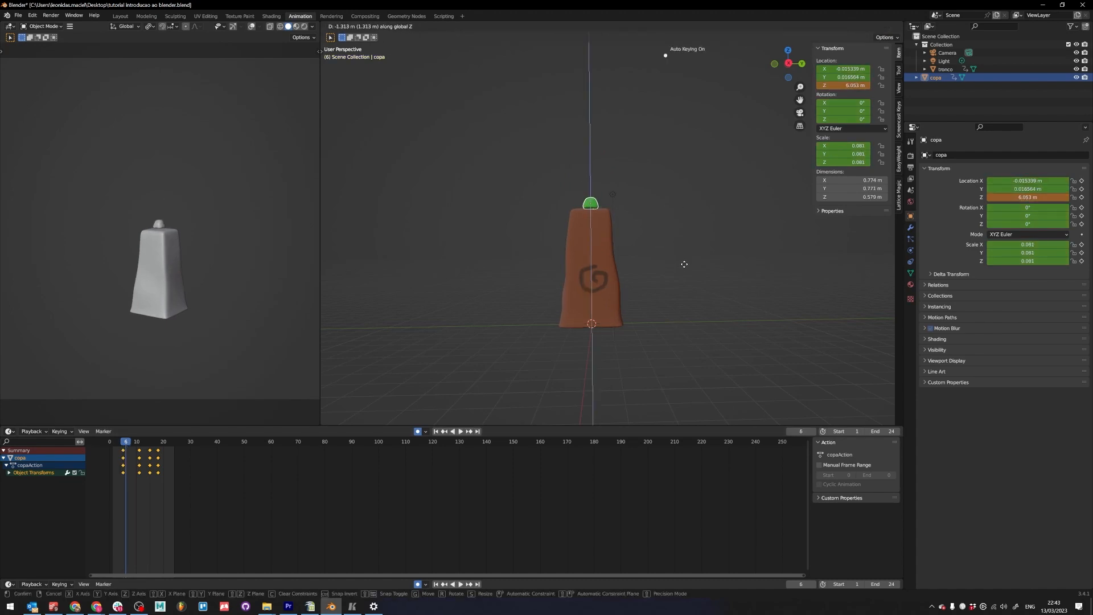
{"action": "left_click", "coordinate": [675, 261]}
{"action": "middle_click_drag", "start_coordinate": [670, 260], "coordinate": [632, 282]}
{"action": "left_click", "coordinate": [131, 442]}
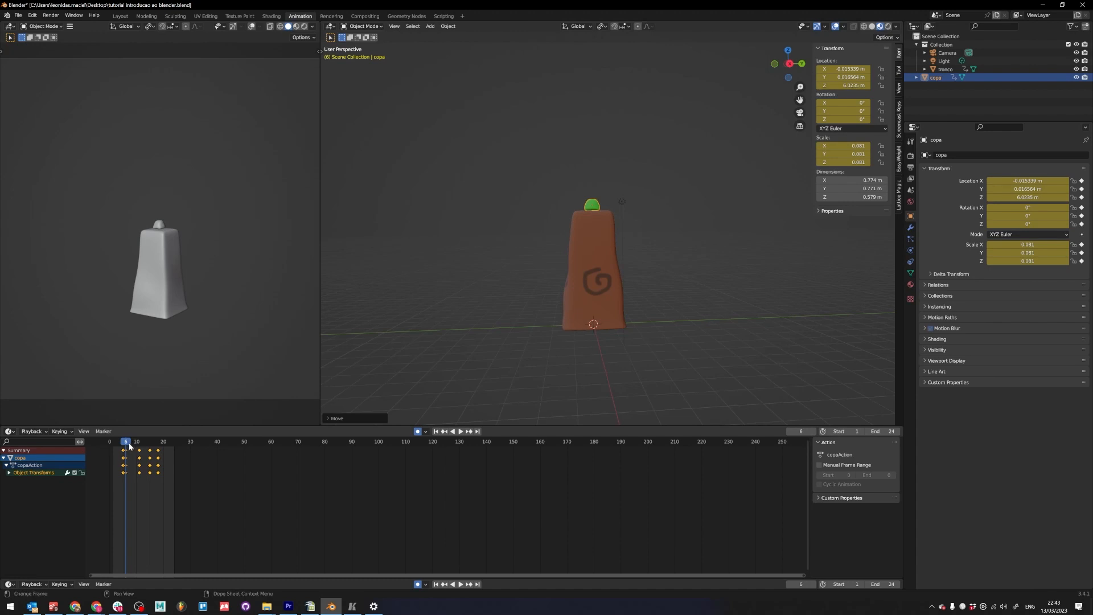
- At frame 8, raise the canopy along Z to about 7.87 m so it sits on the trunk
{"action": "key", "text": "g"}
{"action": "key", "text": "z"}
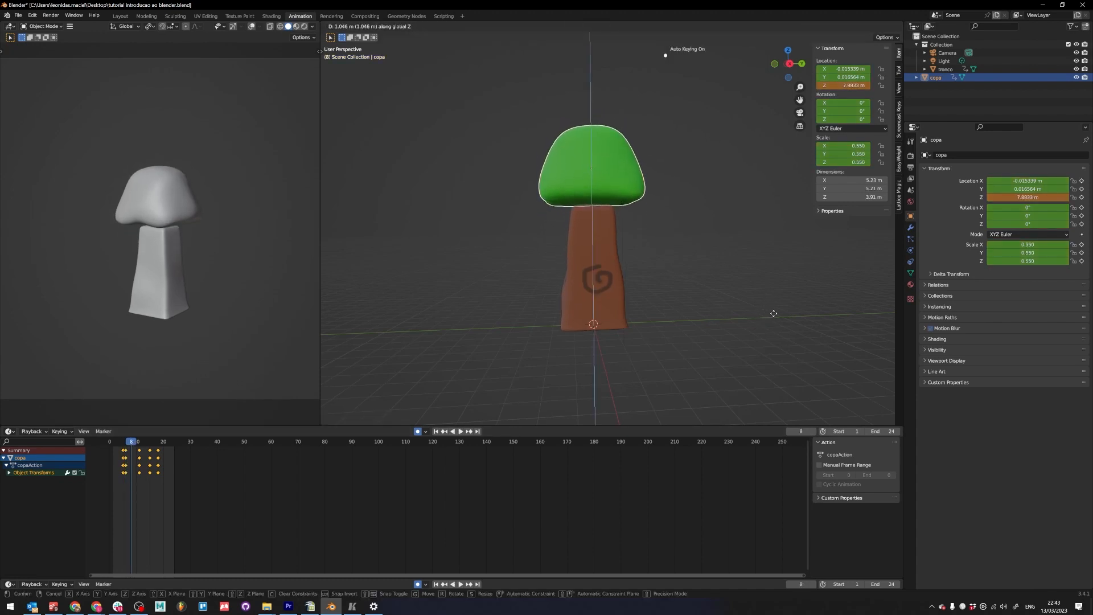
{"action": "left_click", "coordinate": [775, 313]}
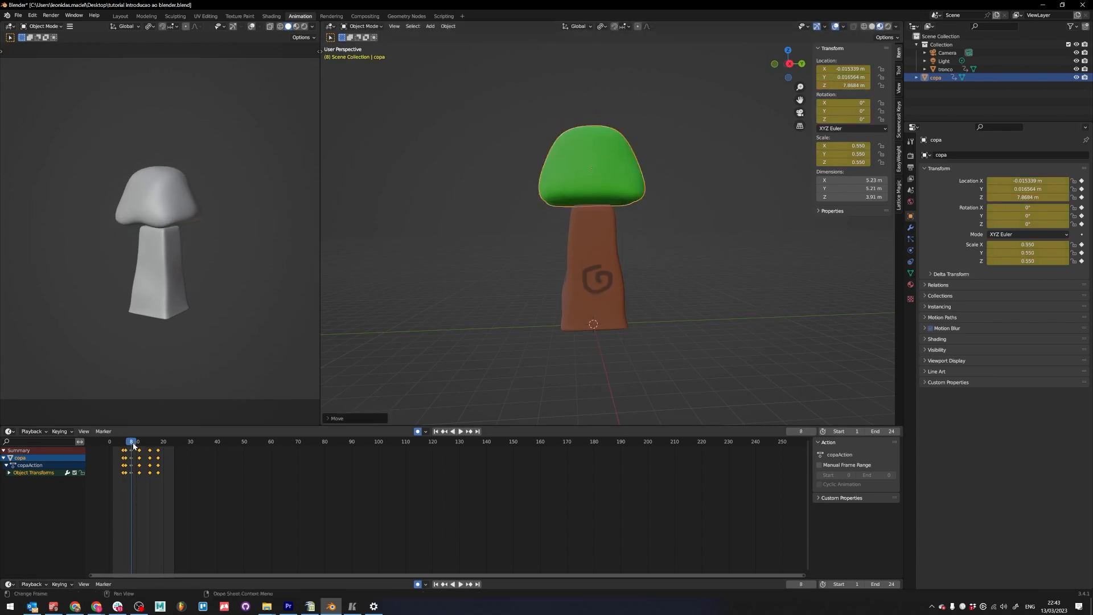
- Play back the tree's growth animation and save the file
{"action": "key", "text": "space"}
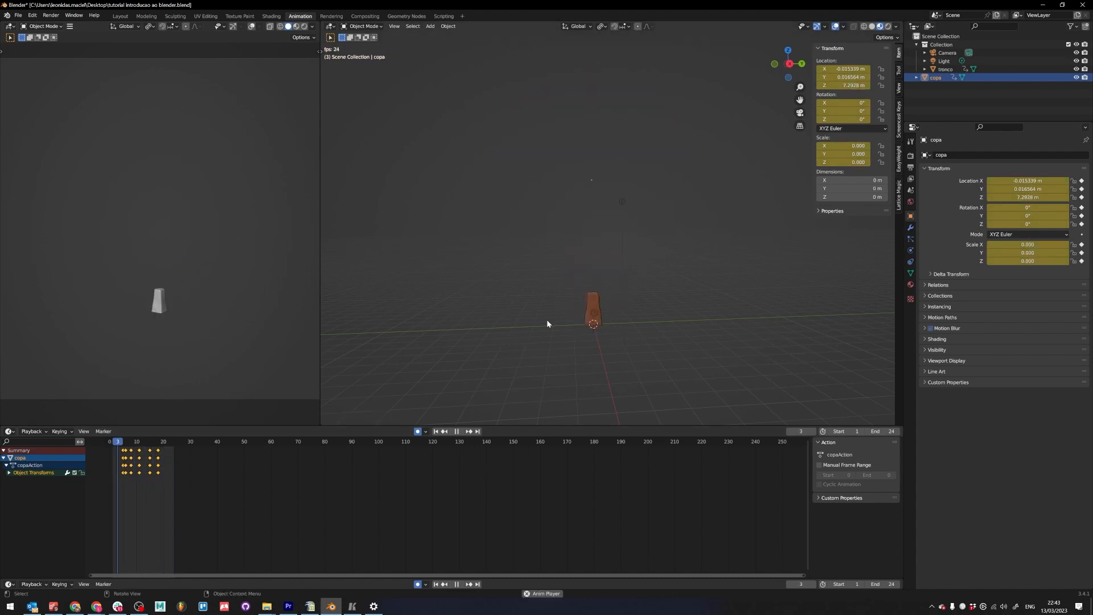
{"action": "key", "text": "ctrl+s"}
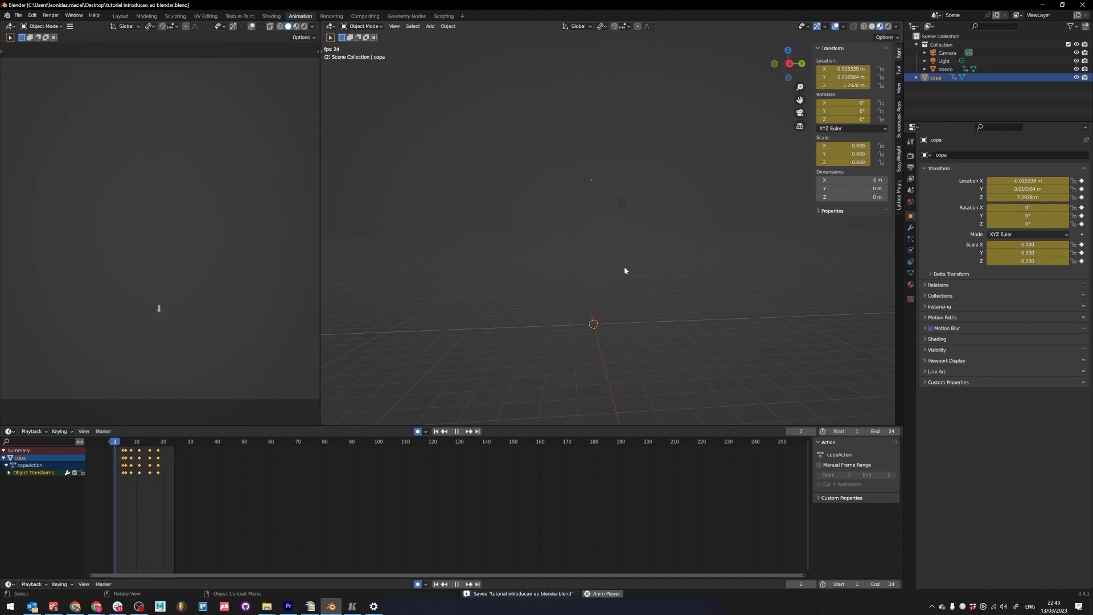
- Switch the main viewport to Solid shading and the camera view to Rendered shading, stopping the playback
{"action": "key", "text": "z"}
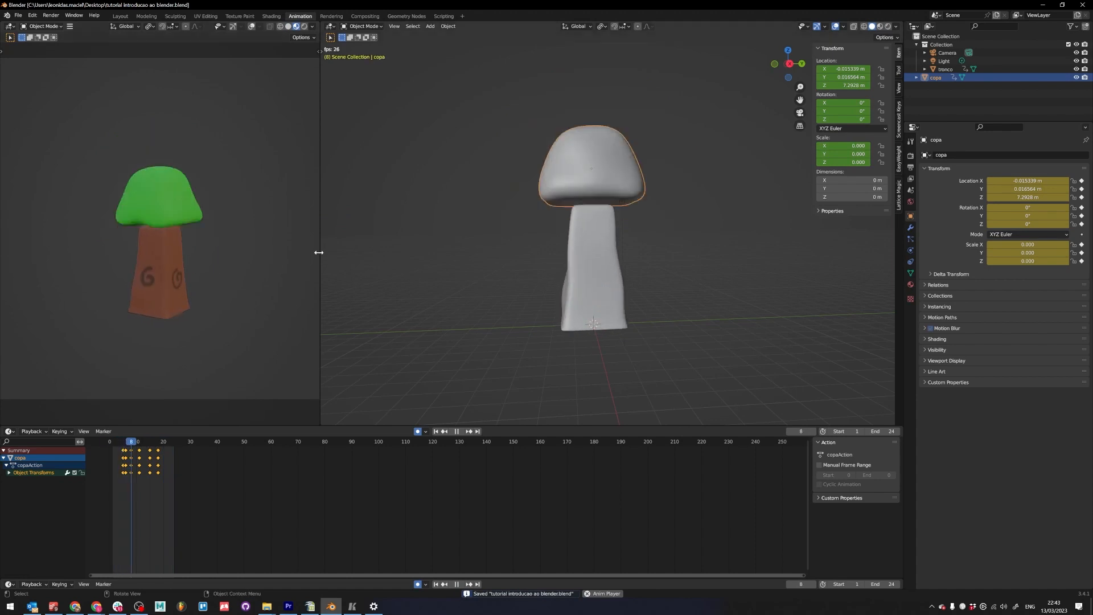
{"action": "left_click", "coordinate": [456, 431]}
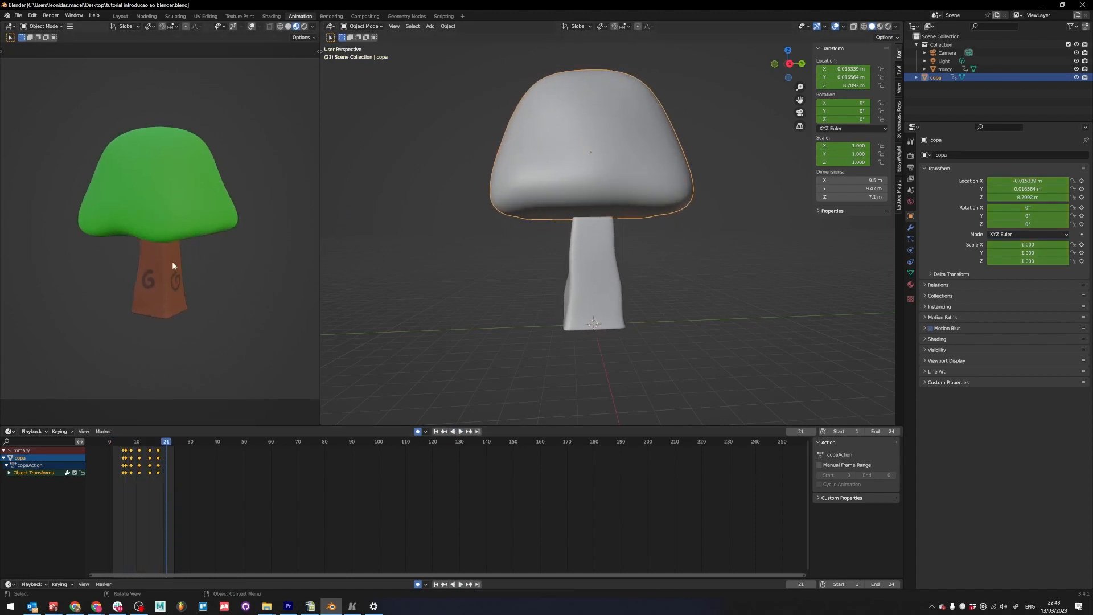
{"action": "key", "text": "z"}
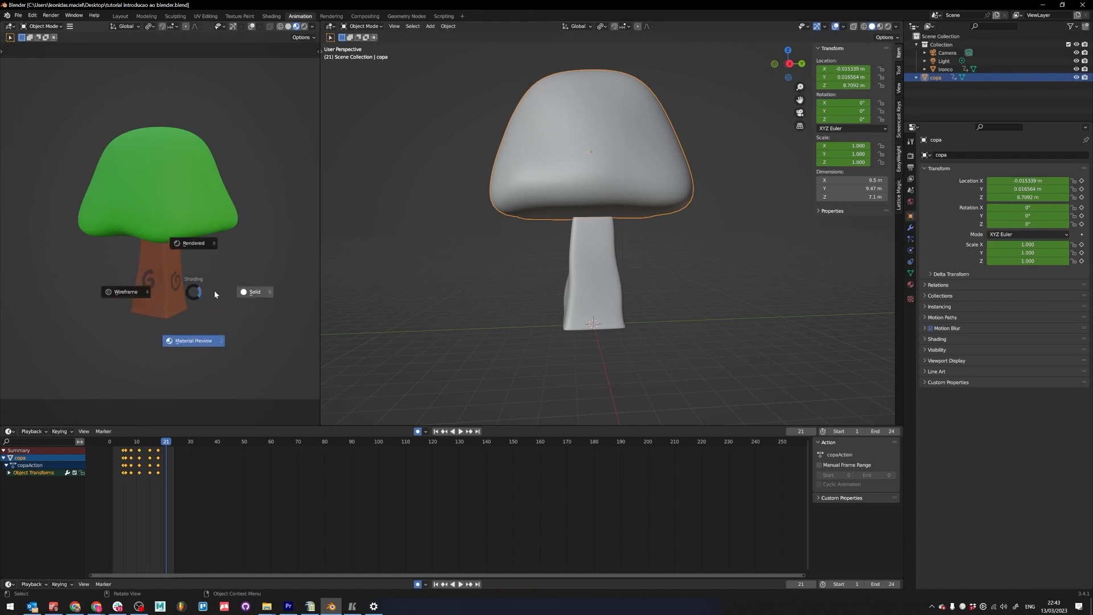
{"action": "left_click", "coordinate": [189, 245]}
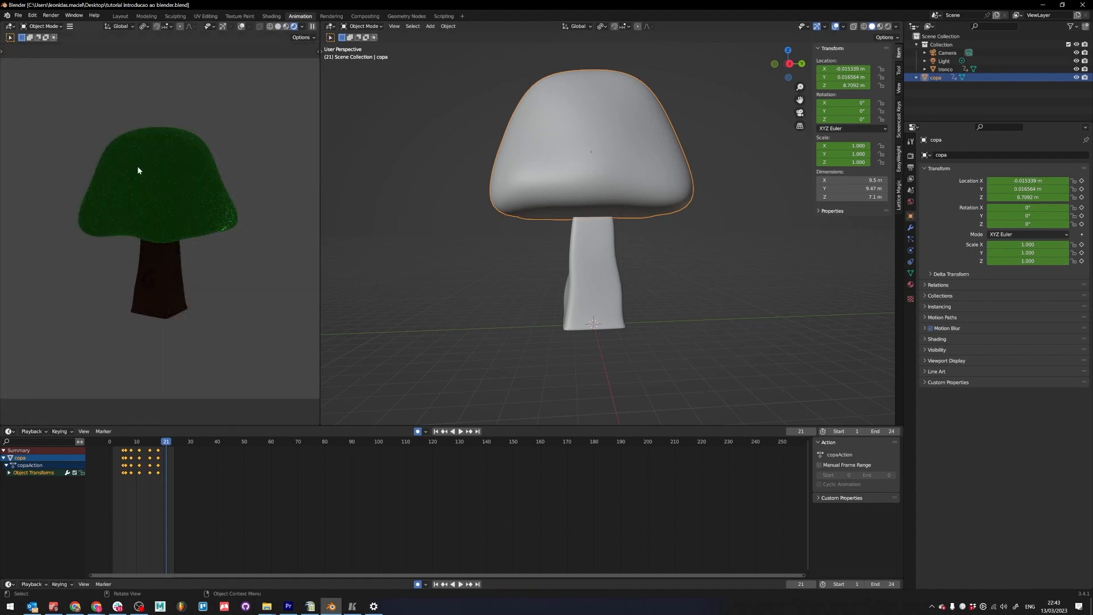
- Move the existing light away from the tree to about X 10.1 m, Y 6.3 m, Z 9.6 m
{"action": "scroll", "coordinate": [570, 342], "scroll_direction": "down", "scroll_amount": 3}
{"action": "left_click", "coordinate": [638, 208]}
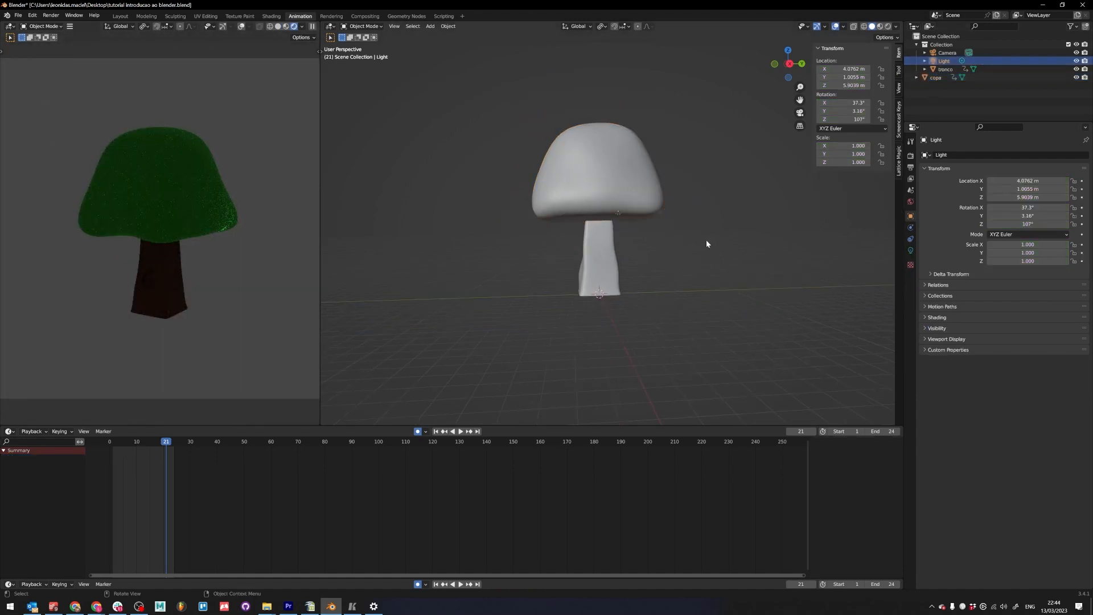
{"action": "key", "text": "g"}
{"action": "left_click", "coordinate": [781, 274]}
{"action": "middle_click_drag", "start_coordinate": [789, 285], "coordinate": [686, 323]}
{"action": "key", "text": "g"}
{"action": "left_click", "coordinate": [644, 320]}
{"action": "key", "text": "g"}
{"action": "left_click", "coordinate": [609, 312]}
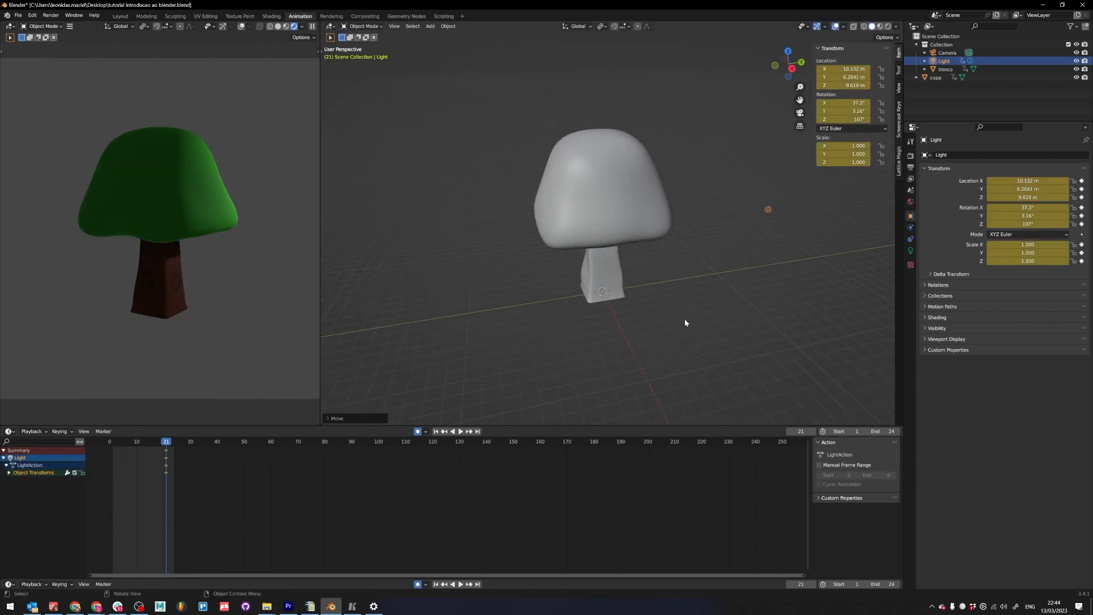
- Delete the existing light and add an area light
{"action": "key", "text": "Delete"}
{"action": "key", "text": "shift+a"}
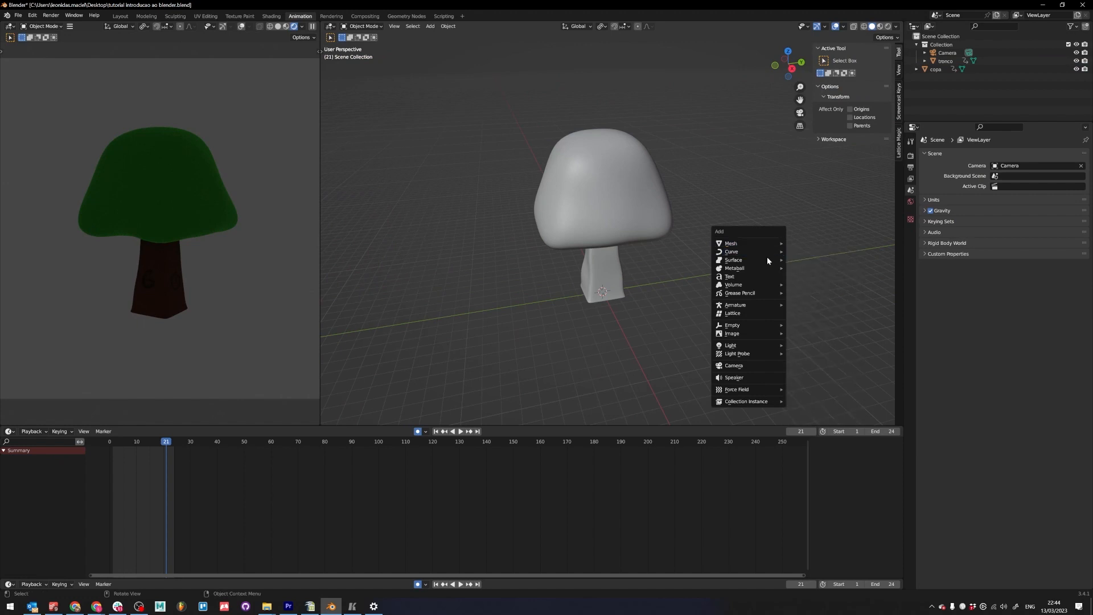
{"action": "mouse_move", "coordinate": [753, 349]}
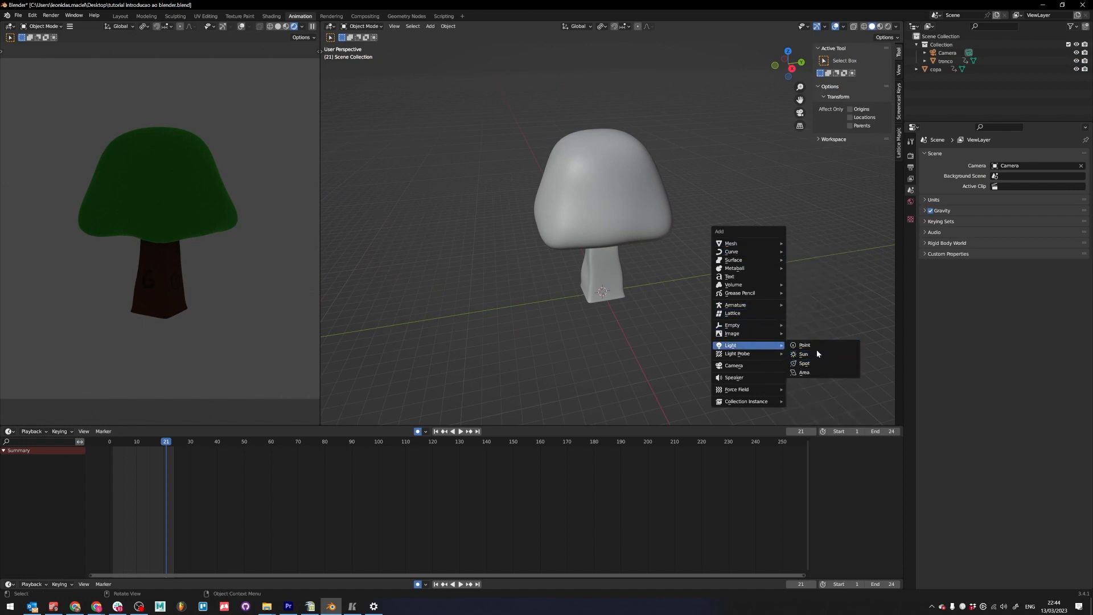
{"action": "left_click", "coordinate": [811, 374]}
- Move the area light to about X 5.9 m, Y 9.2 m, Z 12.1 m, aim it at the tree and open its light settings
{"action": "middle_click_drag", "start_coordinate": [616, 329], "coordinate": [653, 306]}
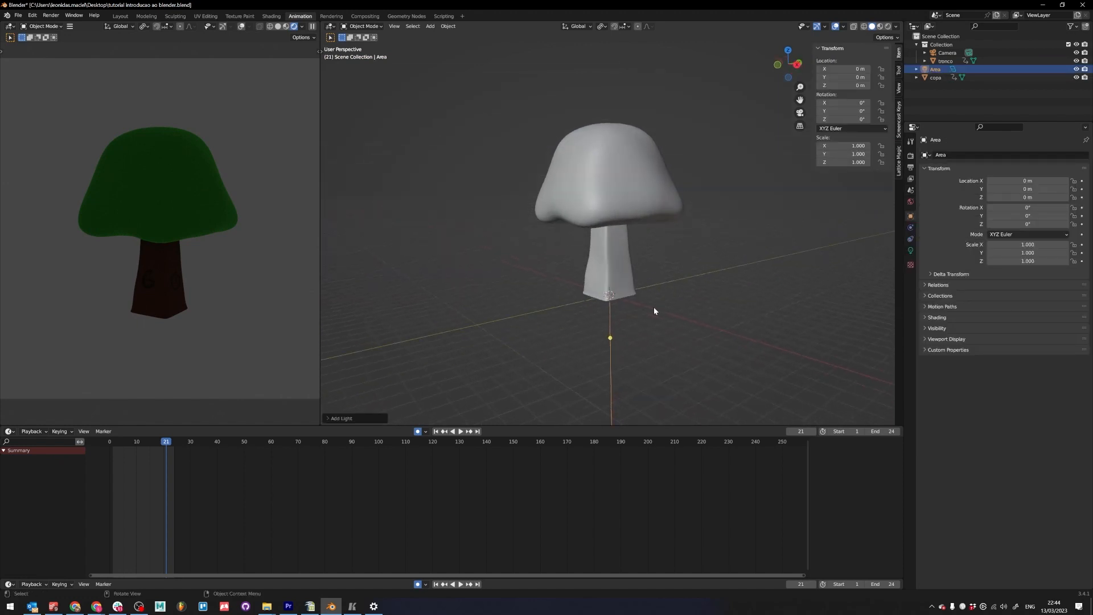
{"action": "key", "text": "g"}
{"action": "left_click", "coordinate": [799, 140]}
{"action": "middle_click_drag", "start_coordinate": [814, 243], "coordinate": [828, 233]}
{"action": "key", "text": "r"}
{"action": "key", "text": "r"}
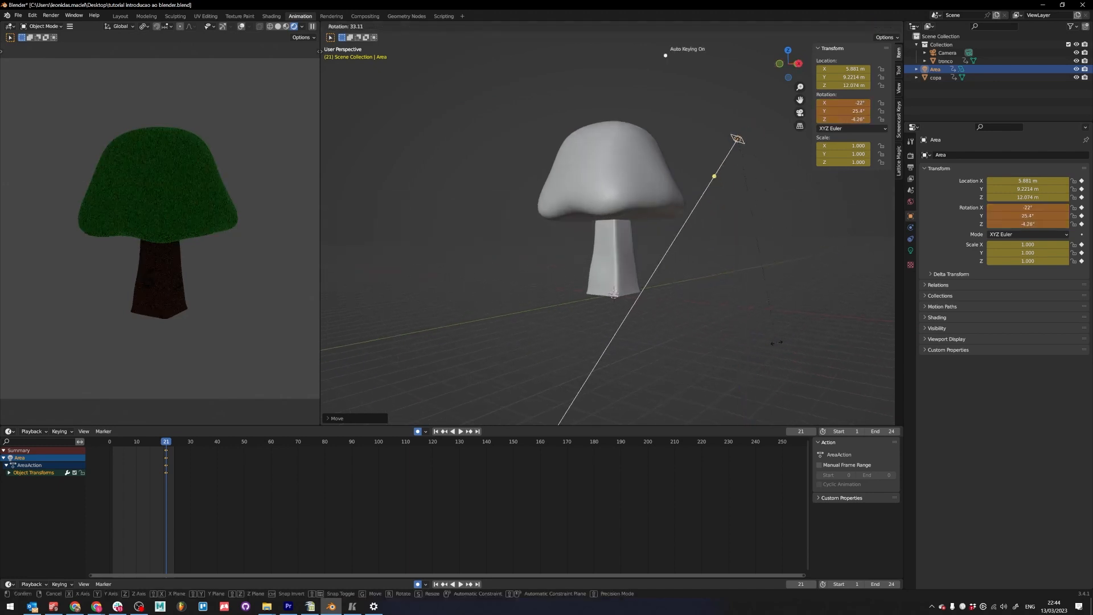
{"action": "left_click", "coordinate": [706, 149]}
{"action": "middle_click_drag", "start_coordinate": [707, 149], "coordinate": [567, 174]}
{"action": "left_click", "coordinate": [911, 250]}
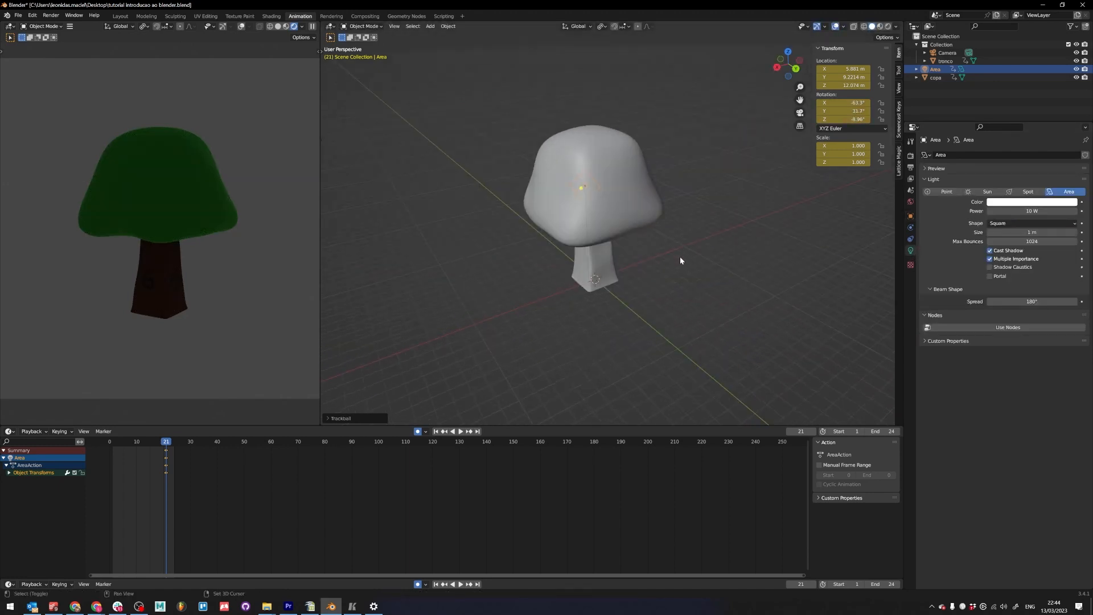
- Add a sun light to the scene
{"action": "key", "text": "shift+a"}
{"action": "mouse_move", "coordinate": [681, 260]}
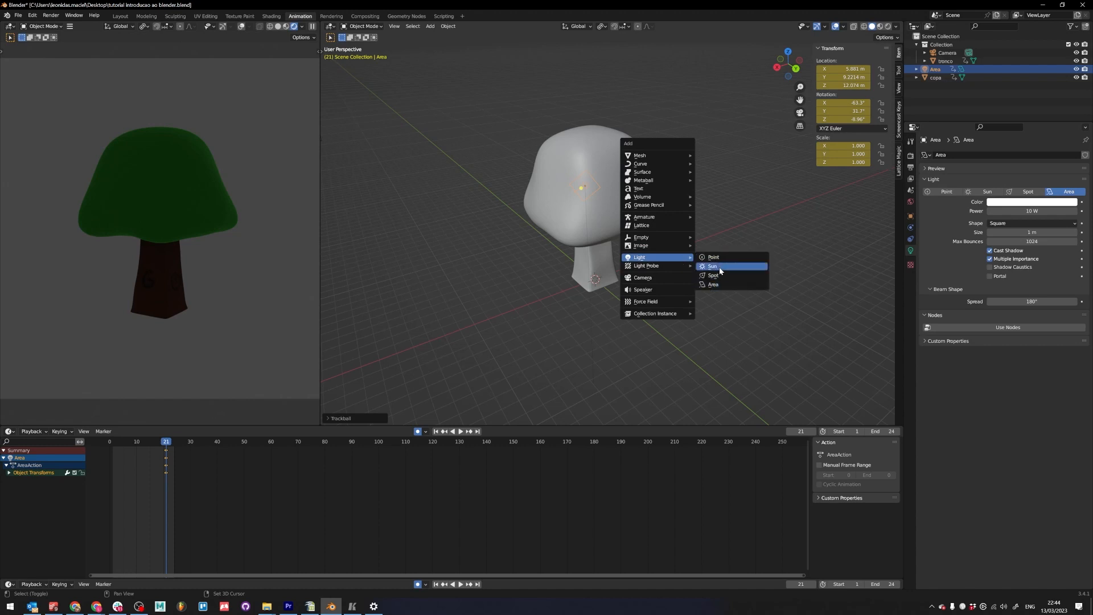
{"action": "left_click", "coordinate": [720, 268]}
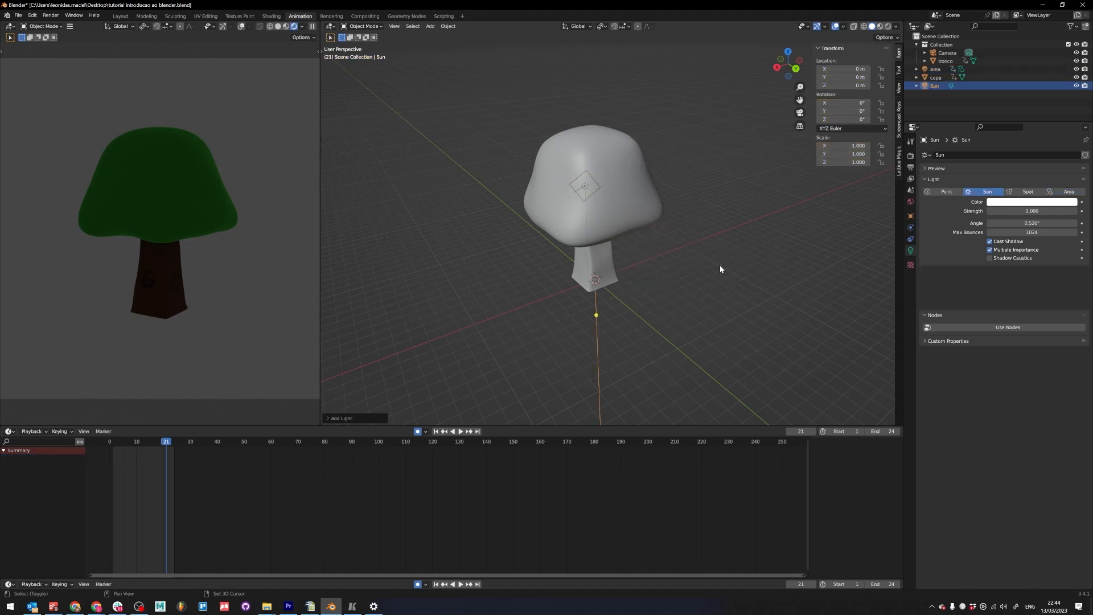
- Try out the sun light's direction, rotating it to about X -39.5°, Y 37.5°, Z -21°
{"action": "middle_click_drag", "start_coordinate": [720, 265], "coordinate": [671, 315]}
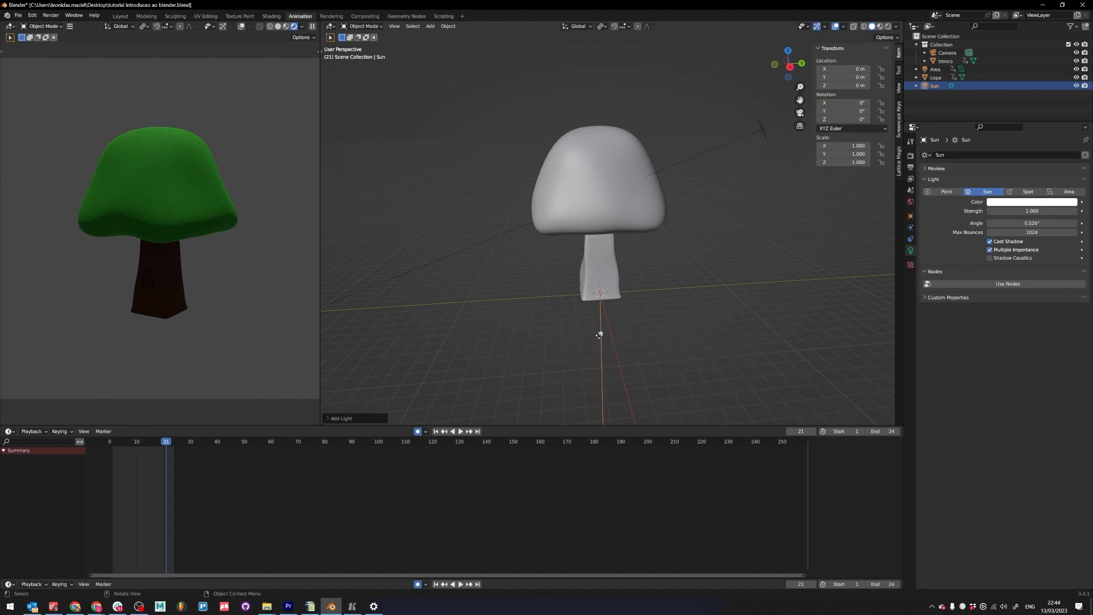
{"action": "left_click_drag", "start_coordinate": [599, 335], "coordinate": [585, 331]}
{"action": "middle_click_drag", "start_coordinate": [587, 332], "coordinate": [687, 328]}
{"action": "left_click_drag", "start_coordinate": [618, 337], "coordinate": [603, 334]}
{"action": "mouse_move", "coordinate": [604, 334]}
{"action": "middle_mouse_down"}
{"action": "mouse_move", "coordinate": [567, 347]}
{"action": "mouse_move", "coordinate": [584, 326]}
{"action": "middle_mouse_up"}
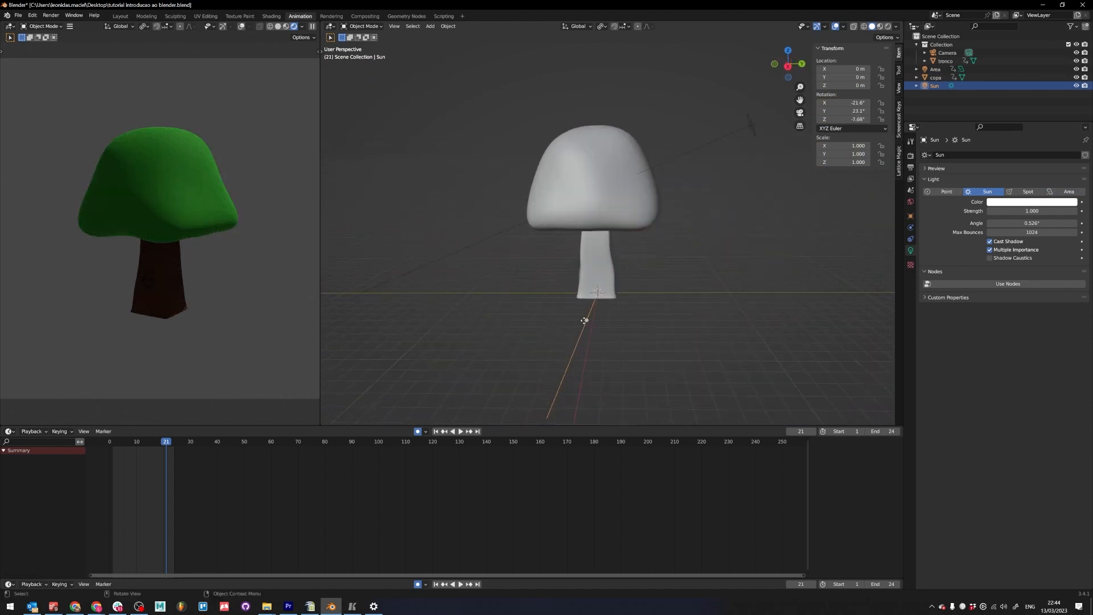
{"action": "mouse_move", "coordinate": [584, 326]}
{"action": "left_mouse_down"}
{"action": "mouse_move", "coordinate": [630, 319]}
{"action": "mouse_move", "coordinate": [571, 319]}
{"action": "left_mouse_up"}
{"action": "middle_click_drag", "start_coordinate": [575, 320], "coordinate": [612, 335]}
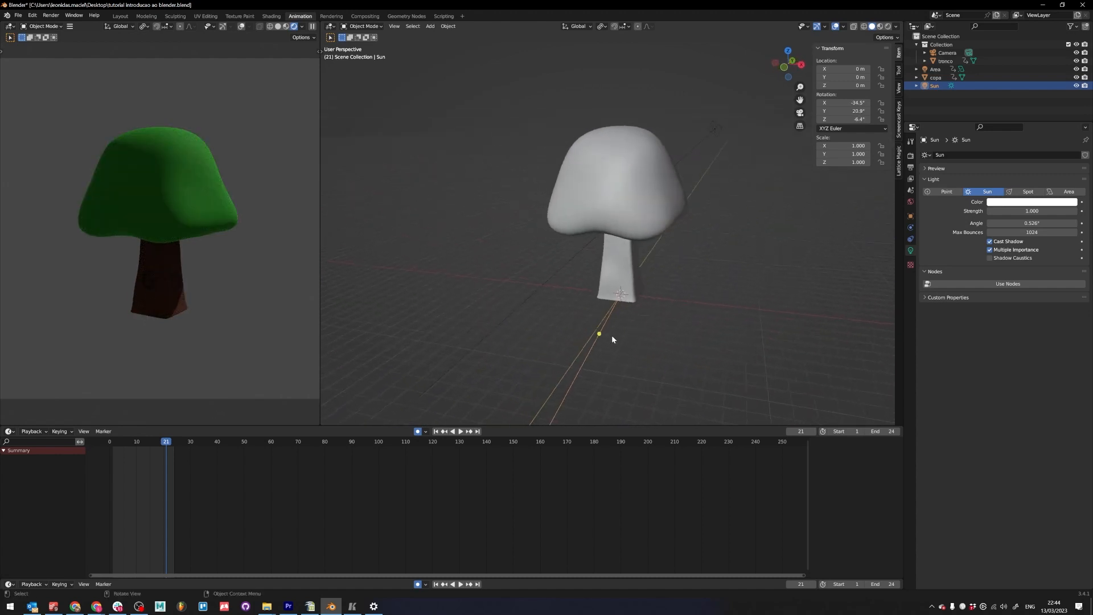
{"action": "left_click_drag", "start_coordinate": [602, 334], "coordinate": [594, 333]}
{"action": "middle_click_drag", "start_coordinate": [592, 331], "coordinate": [630, 333]}
{"action": "left_click_drag", "start_coordinate": [609, 335], "coordinate": [588, 347]}
{"action": "middle_click_drag", "start_coordinate": [587, 347], "coordinate": [621, 344]}
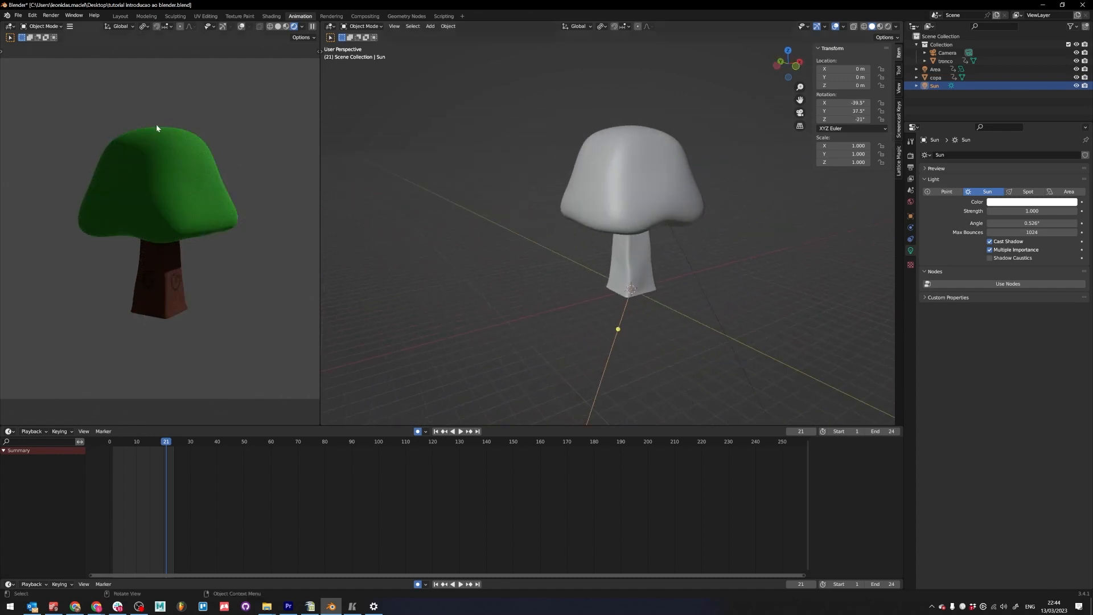
{"action": "middle_click_drag", "start_coordinate": [600, 262], "coordinate": [559, 300]}
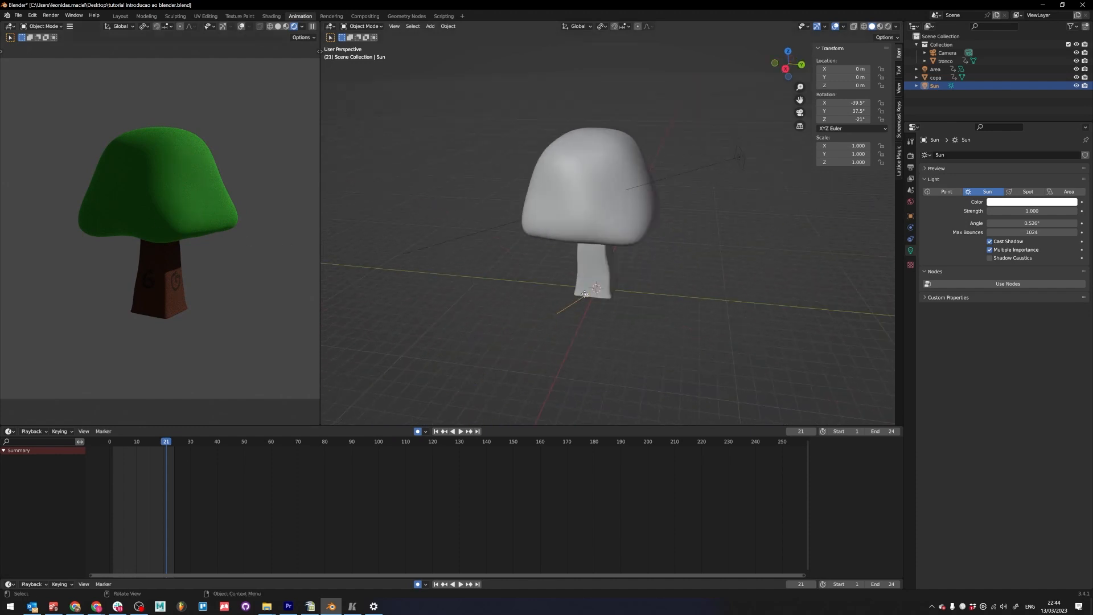
- Delete the sun light and set the area light's power to 926.4 W
{"action": "key", "text": "Delete"}
{"action": "left_click", "coordinate": [753, 159]}
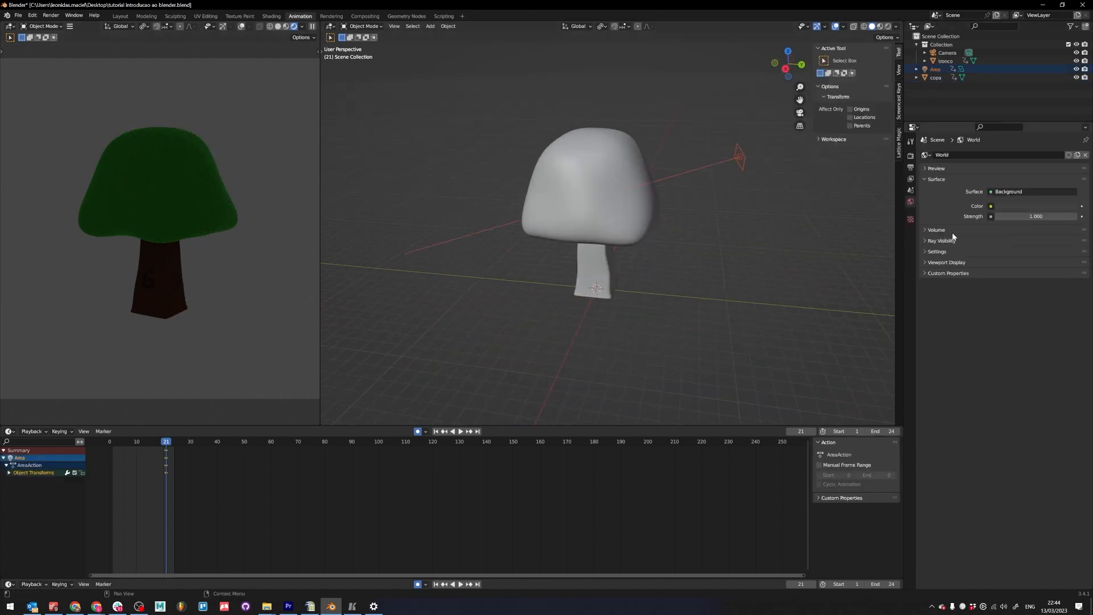
{"action": "left_click", "coordinate": [740, 154]}
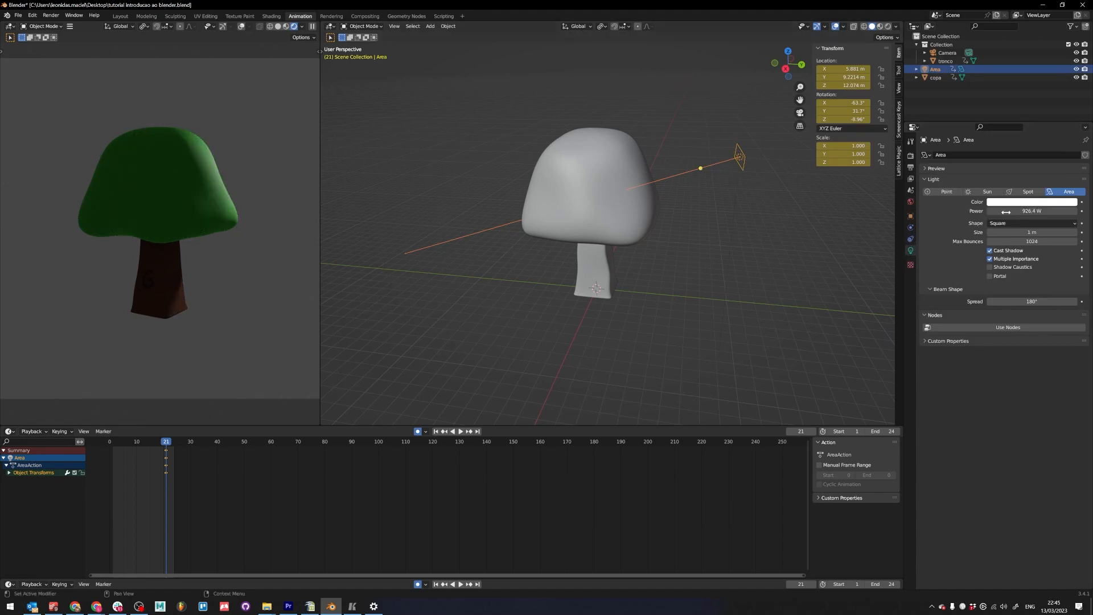
- Move the area light to about X 7.8 m, Y 7.7 m, Z 11.8 m and re-aim it at the tree
{"action": "left_click", "coordinate": [609, 216]}
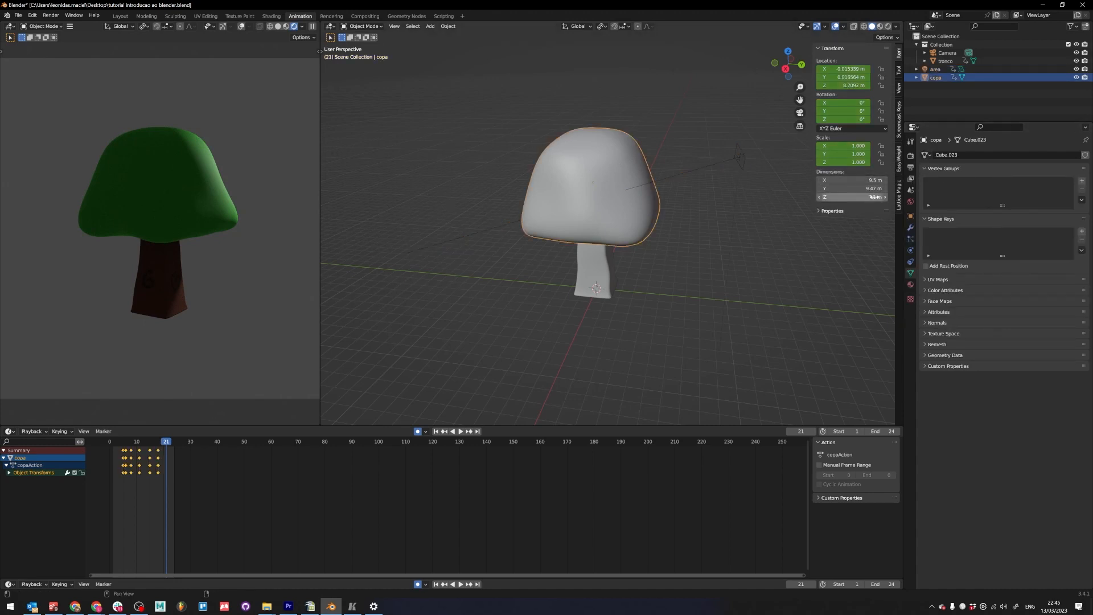
{"action": "left_click", "coordinate": [593, 268]}
{"action": "left_click", "coordinate": [739, 158]}
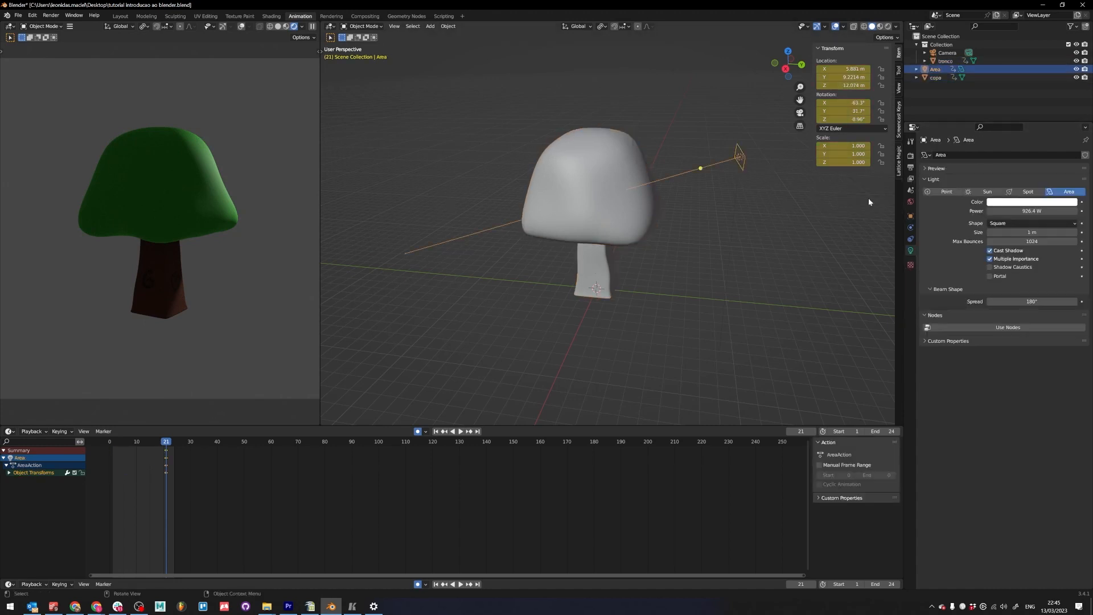
{"action": "middle_click_drag", "start_coordinate": [755, 206], "coordinate": [702, 209]}
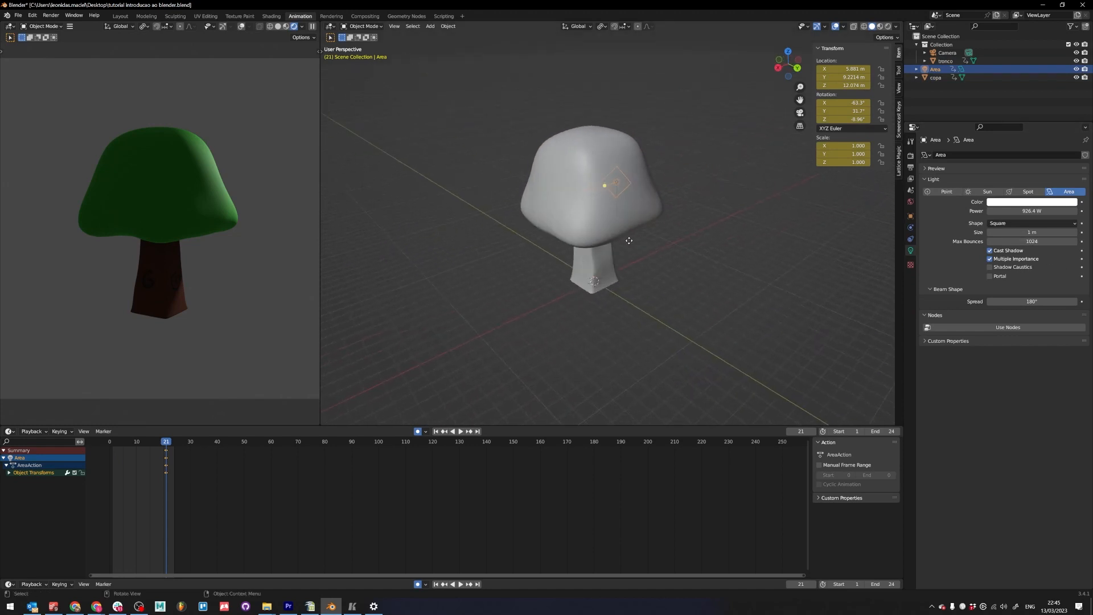
{"action": "key", "text": "g"}
{"action": "left_click", "coordinate": [595, 241]}
{"action": "scroll", "coordinate": [571, 263], "scroll_direction": "down", "scroll_amount": 3}
{"action": "key", "text": "r"}
{"action": "key", "text": "r"}
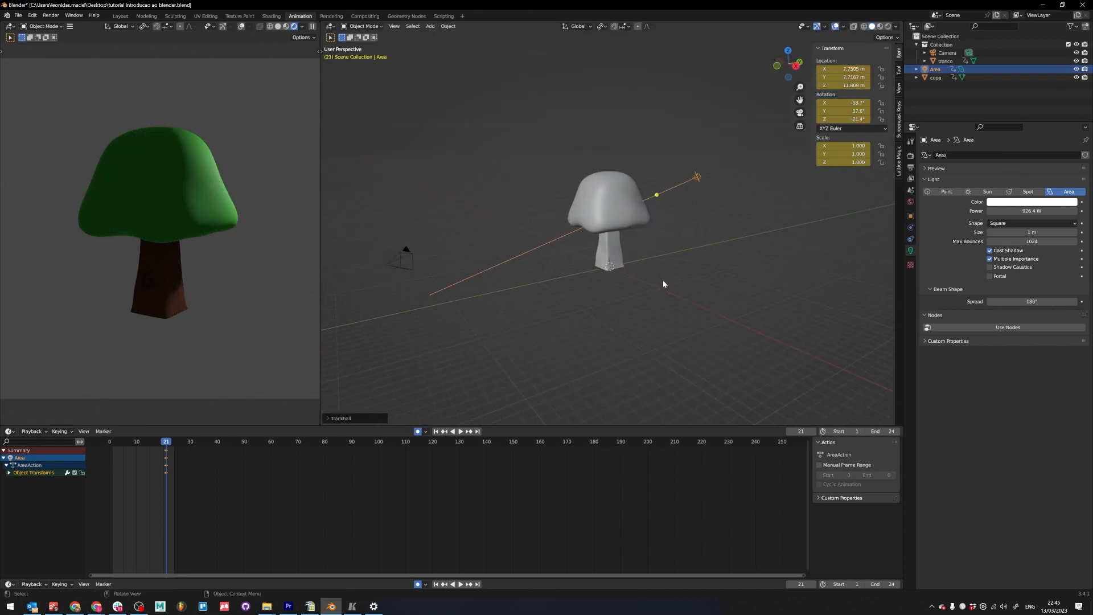
- Move the area light farther from the tree to about X 10.2 m, Y 12.2 m, Z 14 m and enlarge its size to 7.2 m
{"action": "key", "text": "g"}
{"action": "left_click", "coordinate": [705, 261]}
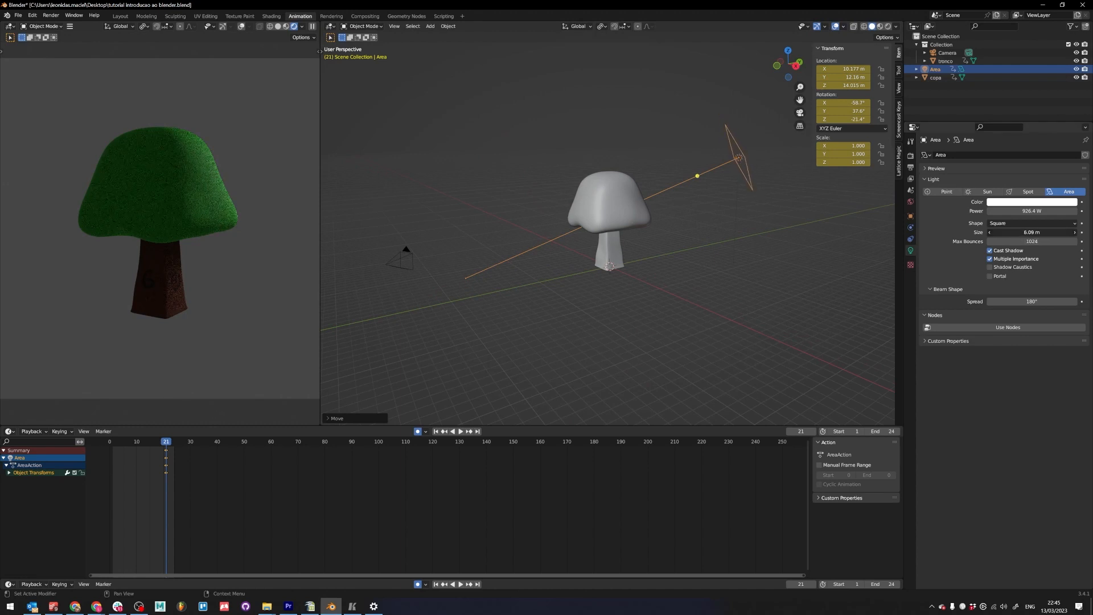
{"action": "left_click_drag", "start_coordinate": [1031, 233], "coordinate": [1053, 233]}
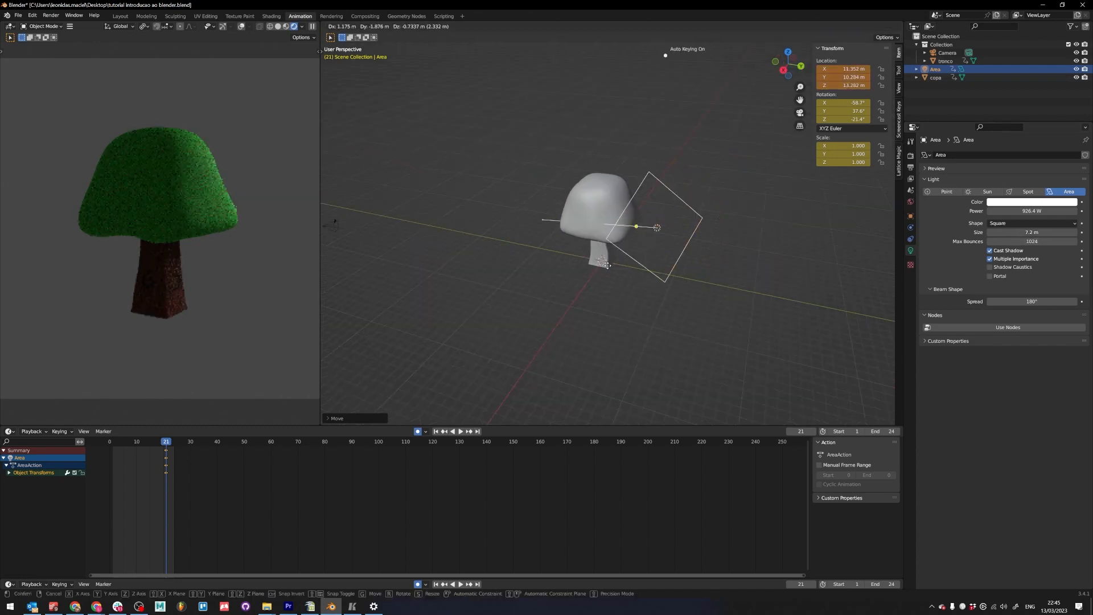
- Reposition the area light to about X 14 m, Y 5.7 m, Z 15.5 m, angled down at the tree at about X -35.3°, Y 51.3°, Z -29.4°
{"action": "left_click", "coordinate": [664, 224]}
{"action": "middle_click_drag", "start_coordinate": [664, 225], "coordinate": [592, 291]}
{"action": "key", "text": "g"}
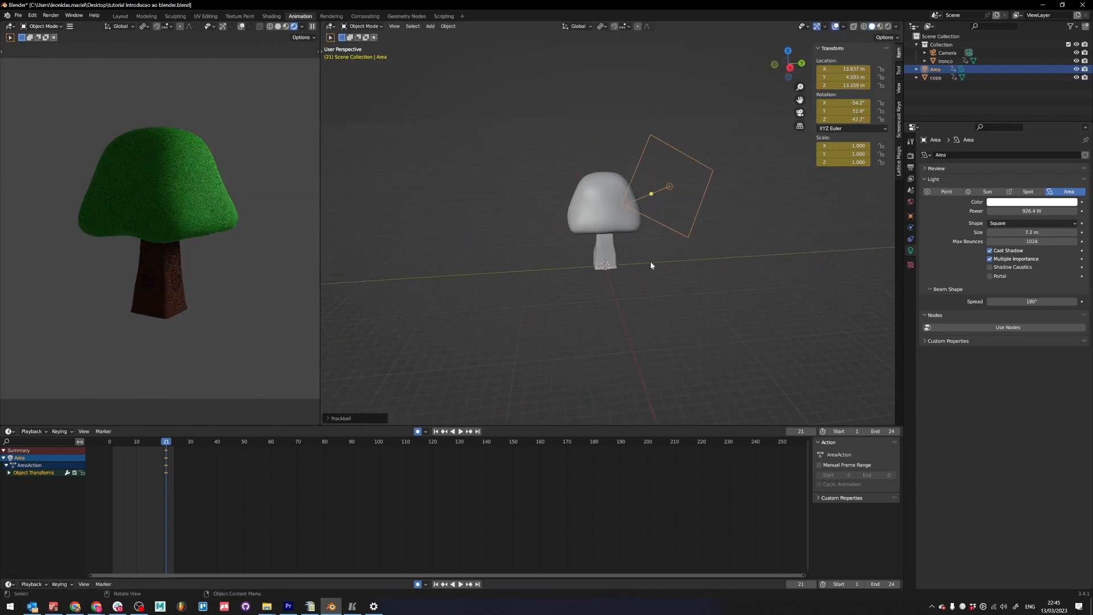
{"action": "middle_click_drag", "start_coordinate": [650, 261], "coordinate": [686, 295]}
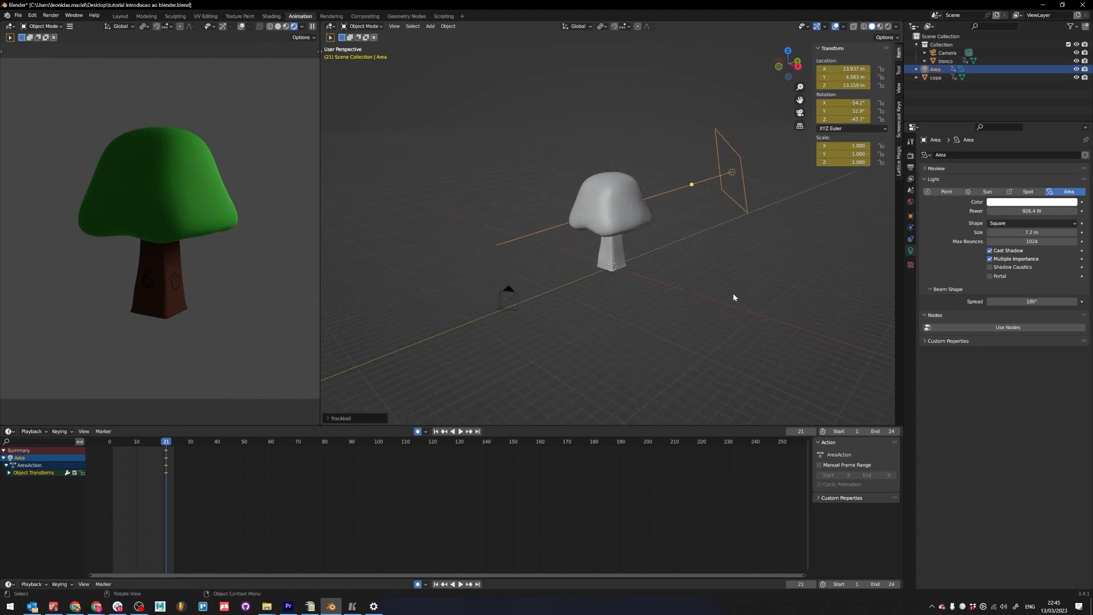
{"action": "key", "text": "g"}
{"action": "left_click", "coordinate": [683, 312]}
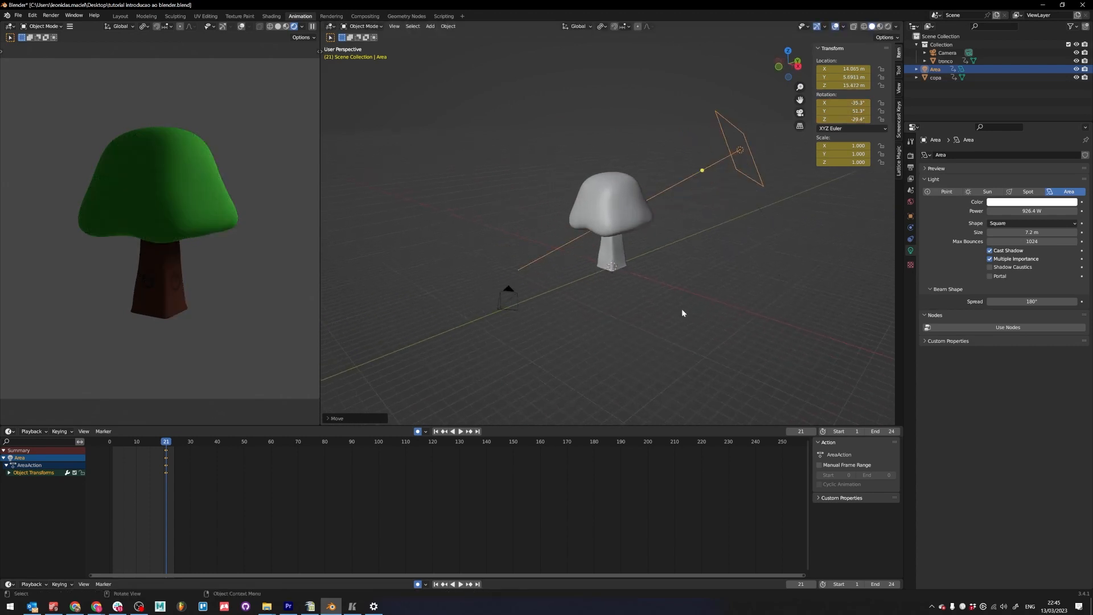
- Tint the area light's color a pale warm yellow
{"action": "left_click", "coordinate": [1019, 202]}
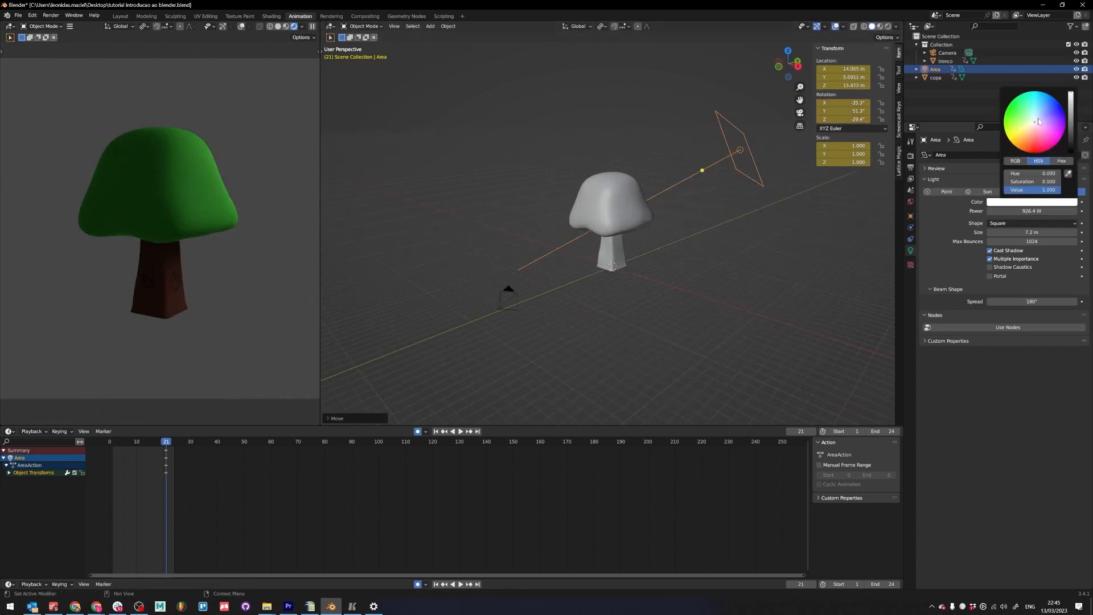
{"action": "left_click_drag", "start_coordinate": [1034, 126], "coordinate": [1033, 126]}
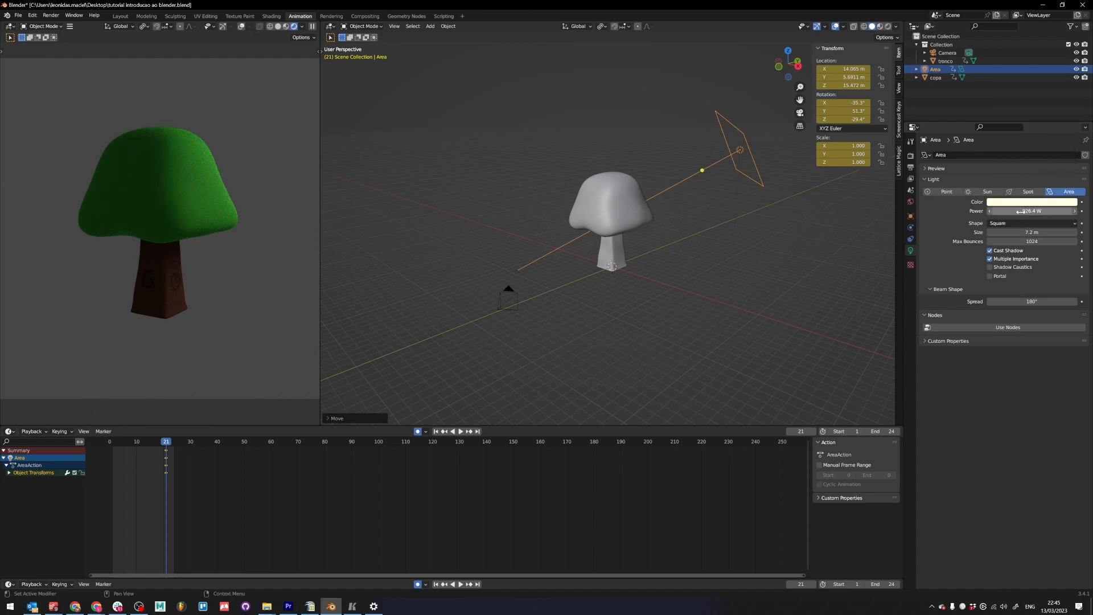
- Raise the area light's power to 1128.6 W and duplicate it to about X -10.5 m, Y -17.1 m, Z 17.3 m
{"action": "left_click_drag", "start_coordinate": [1032, 211], "coordinate": [1051, 211]}
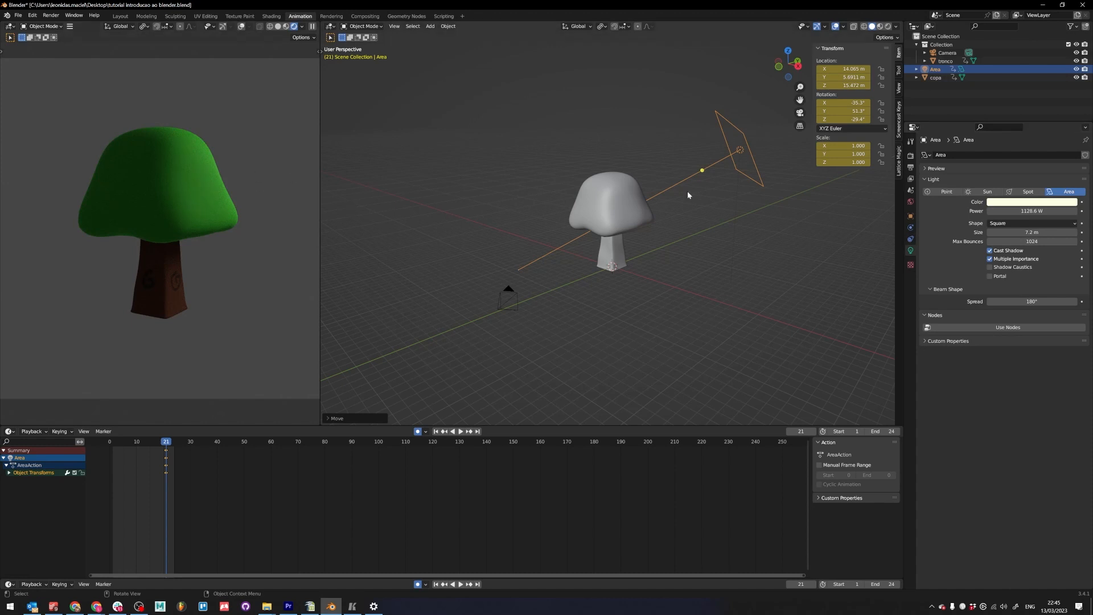
{"action": "key", "text": "shift+d"}
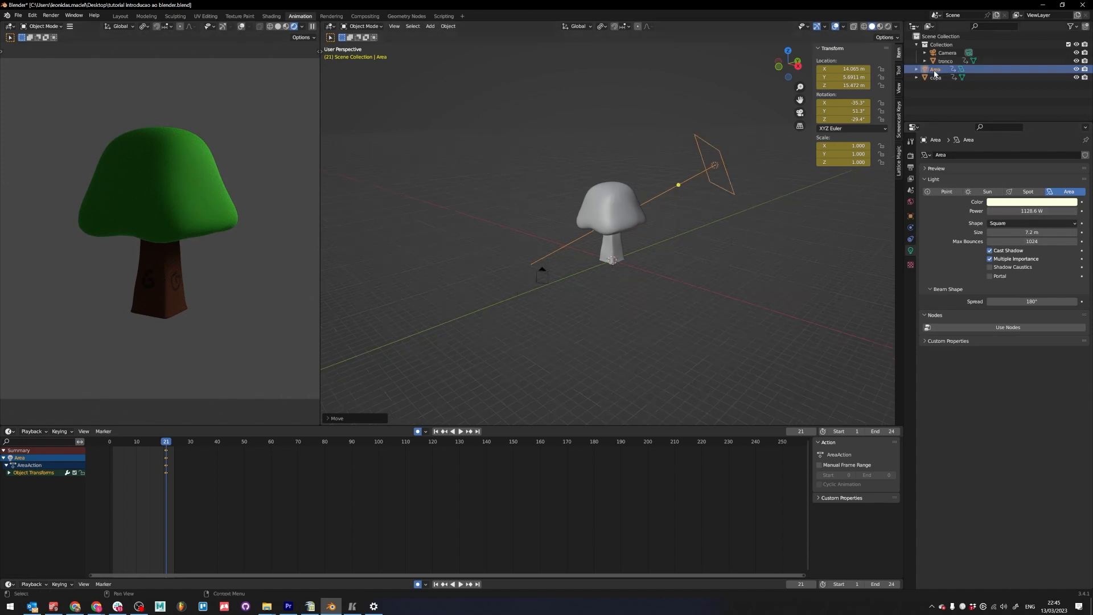
{"action": "left_click", "coordinate": [414, 315]}
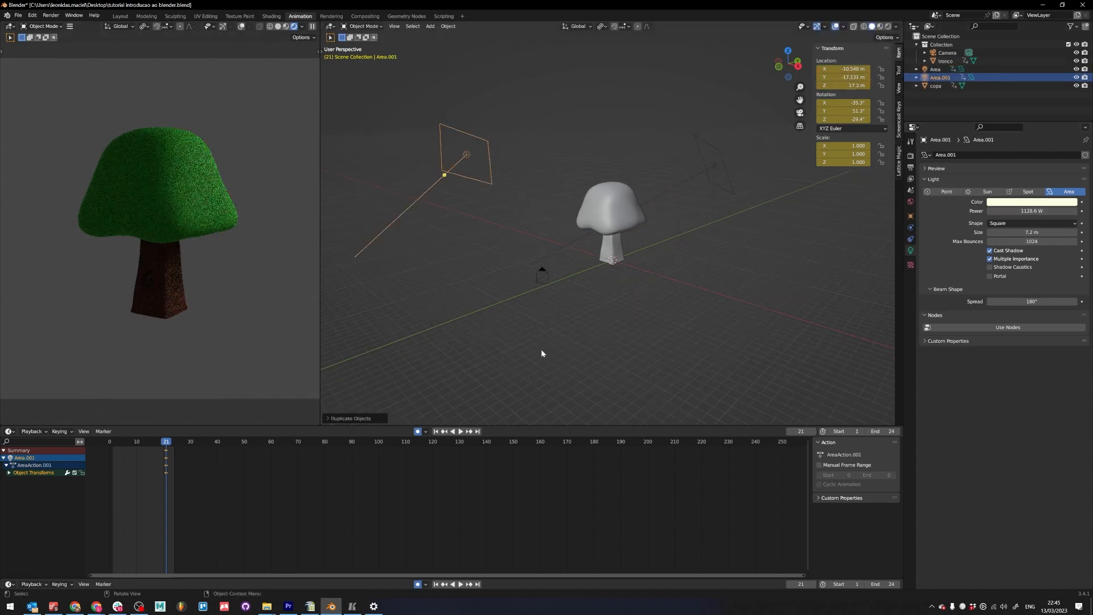
- Turn the duplicated light toward the tree and move it to about X -26.3 m, Y -18.8 m, Z 13.4 m
{"action": "key", "text": "r"}
{"action": "left_click", "coordinate": [629, 70]}
{"action": "left_click", "coordinate": [648, 319]}
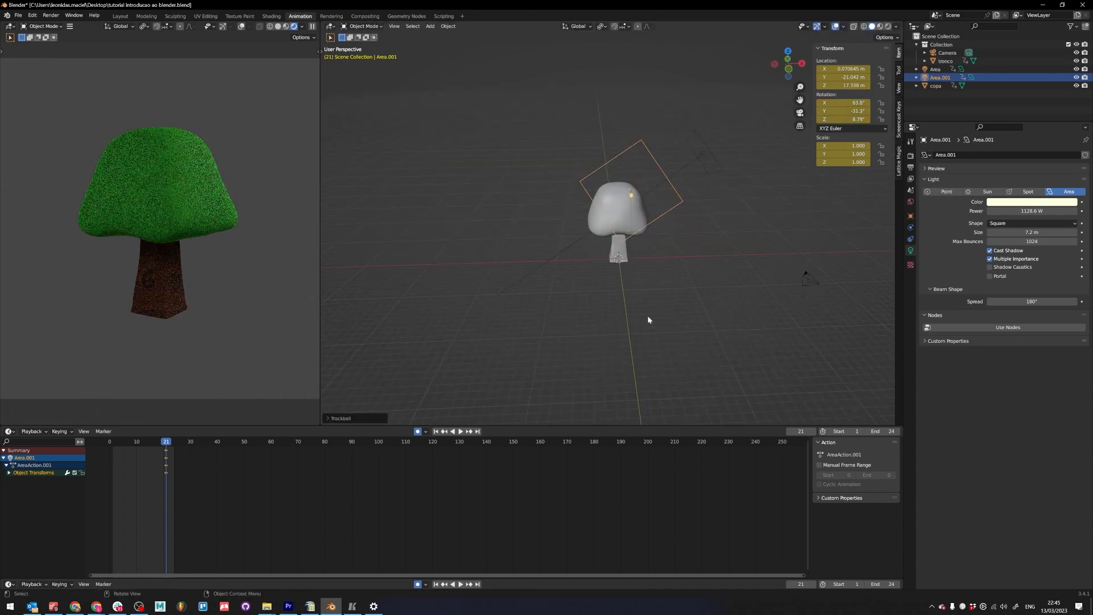
{"action": "middle_click_drag", "start_coordinate": [637, 313], "coordinate": [710, 312]}
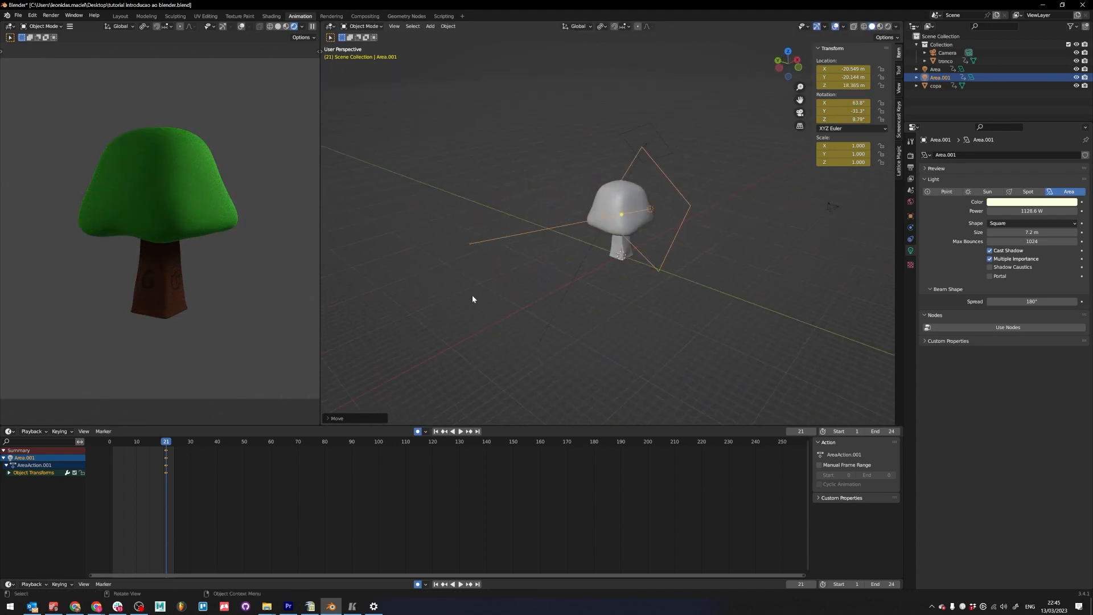
{"action": "key", "text": "g"}
{"action": "left_click", "coordinate": [409, 375]}
- Rotate the duplicated light toward the tree to about X 73.2°, Y -54.5°, Z -43.5°
{"action": "key", "text": "r"}
{"action": "key", "text": "r"}
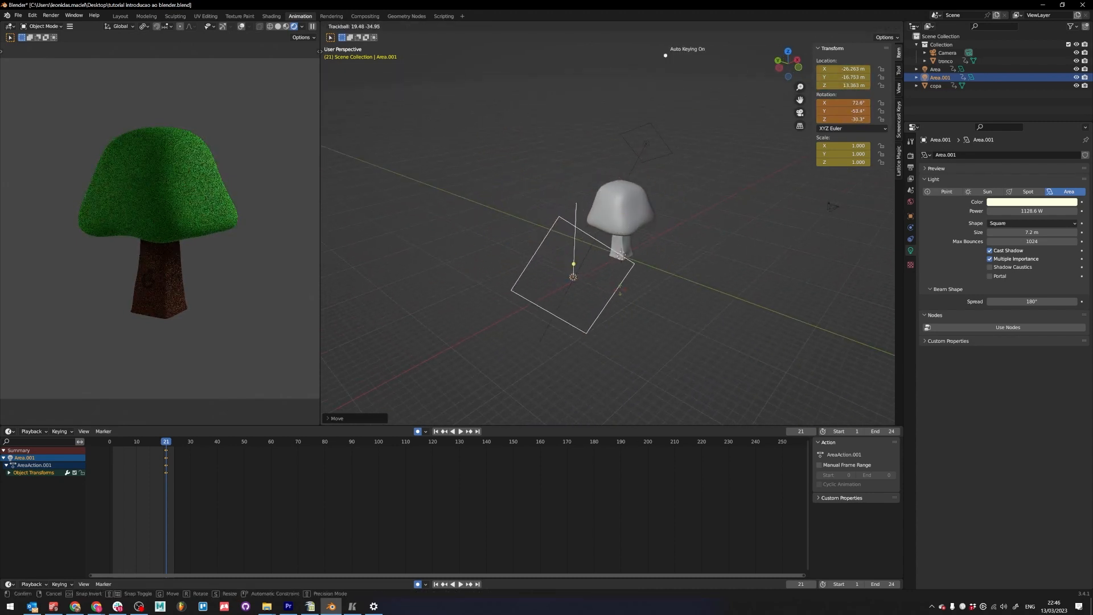
{"action": "left_click", "coordinate": [568, 317]}
{"action": "key", "text": "r"}
{"action": "key", "text": "r"}
{"action": "left_click", "coordinate": [569, 318]}
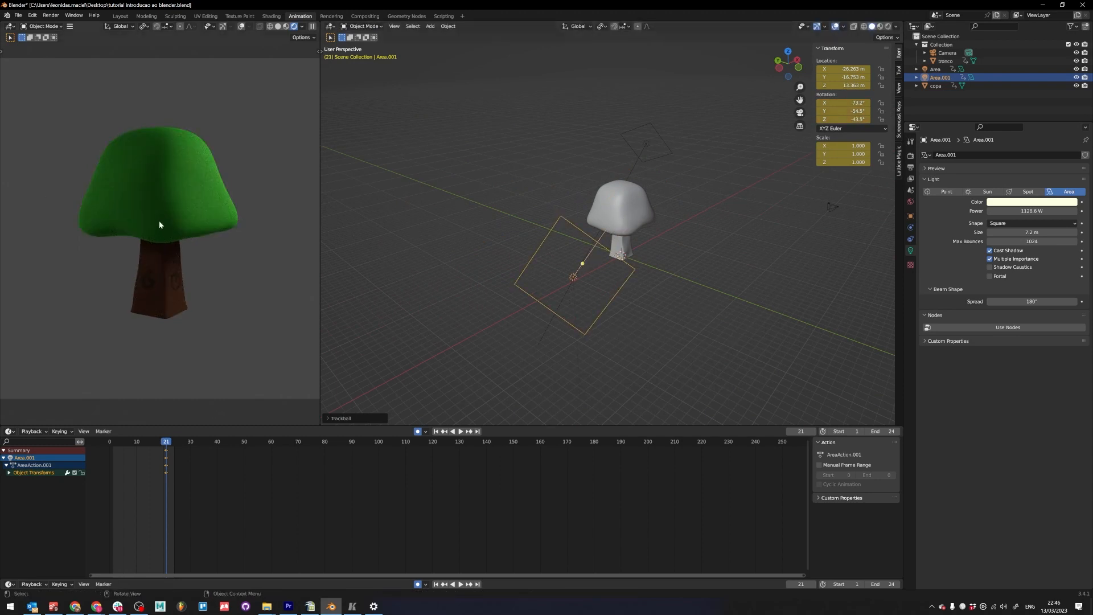
- Reposition the duplicated light at about X -25.6 m, Y -15.2 m, Z 15.9 m
{"action": "middle_click_drag", "start_coordinate": [566, 320], "coordinate": [594, 321]}
{"action": "key", "text": "g"}
{"action": "left_click", "coordinate": [574, 327]}
{"action": "key", "text": "g"}
{"action": "left_click", "coordinate": [683, 309]}
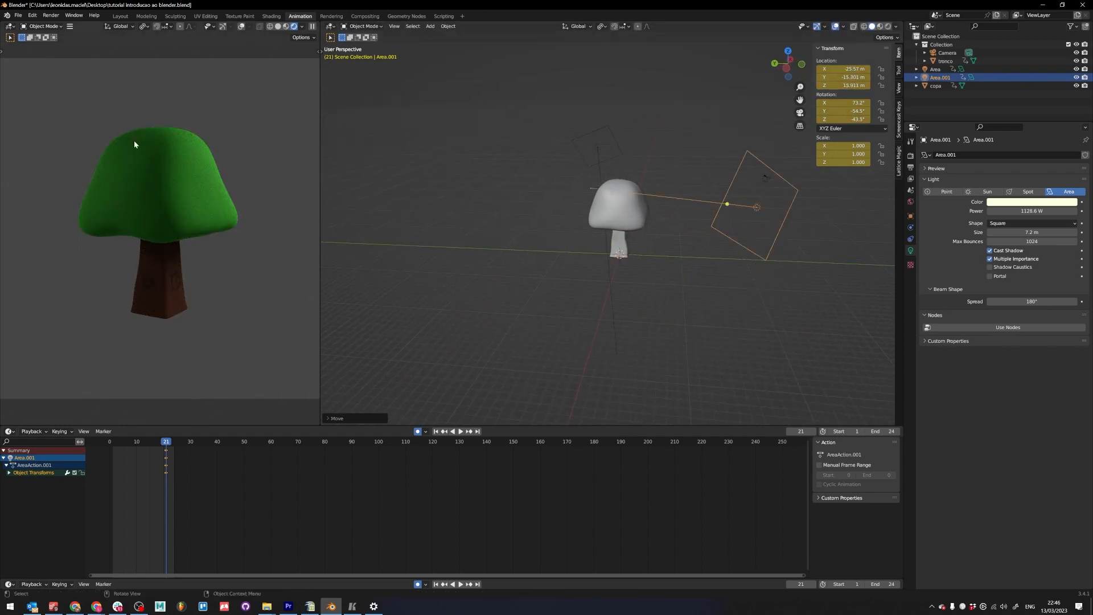
- Re-aim the duplicated light at the tree at about X 70.9°, Y -33.6°, Z -47.8°
{"action": "middle_click_drag", "start_coordinate": [322, 293], "coordinate": [665, 274]}
{"action": "key", "text": "r"}
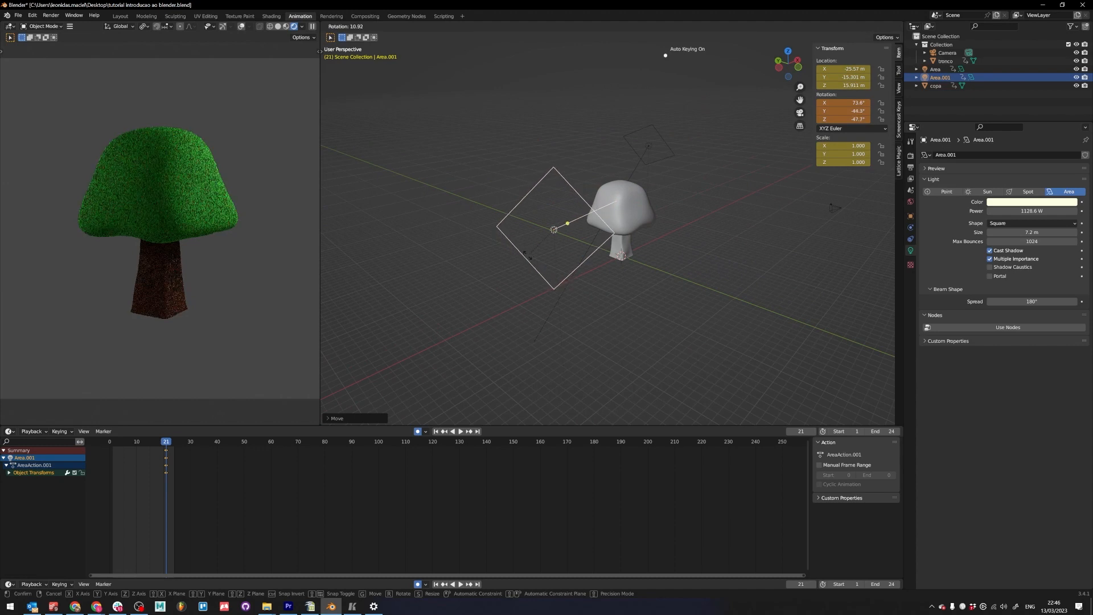
{"action": "left_click", "coordinate": [529, 251]}
{"action": "key", "text": "r"}
{"action": "key", "text": "r"}
{"action": "left_click", "coordinate": [664, 53]}
- Tint the duplicated light a pale cool blue and raise its power to about 1920 W
{"action": "left_click", "coordinate": [1020, 203]}
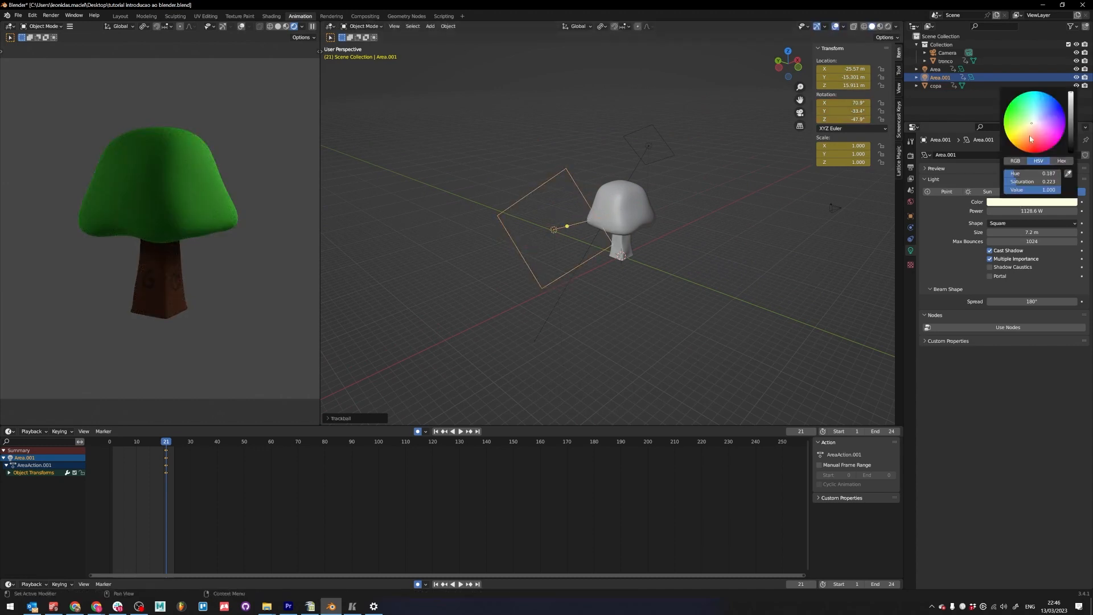
{"action": "left_click", "coordinate": [1035, 122]}
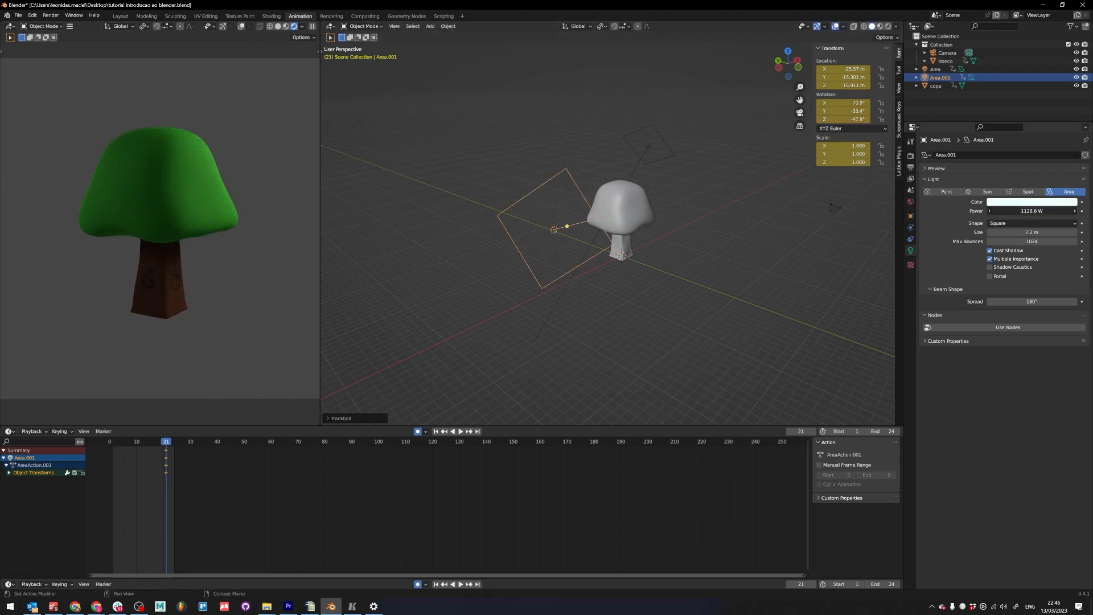
{"action": "left_click_drag", "start_coordinate": [1031, 210], "coordinate": [1060, 211]}
{"action": "middle_click_drag", "start_coordinate": [470, 293], "coordinate": [552, 297]}
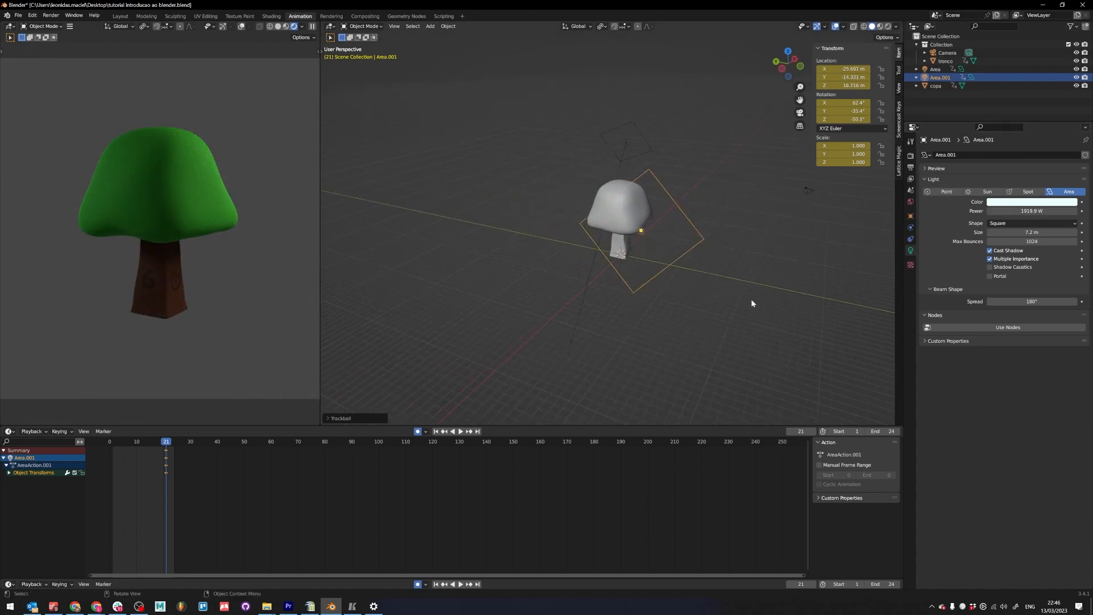
- Try a third area light duplicated from the warm one with its power raised to 3426 W, and remove it
{"action": "middle_click_drag", "start_coordinate": [752, 300], "coordinate": [645, 291]}
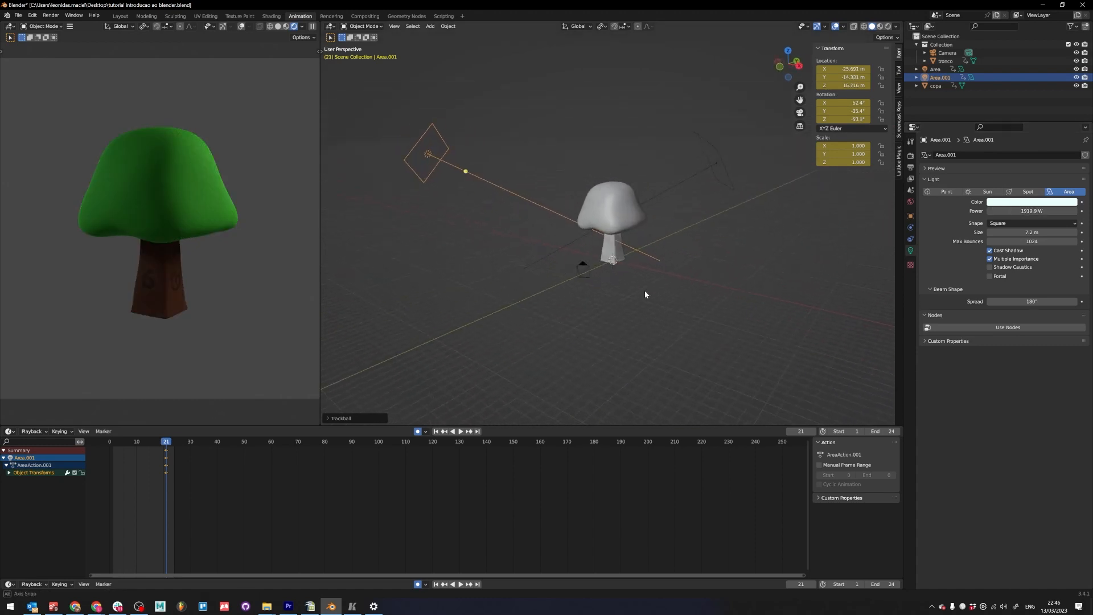
{"action": "left_click", "coordinate": [699, 171]}
{"action": "left_click", "coordinate": [713, 170]}
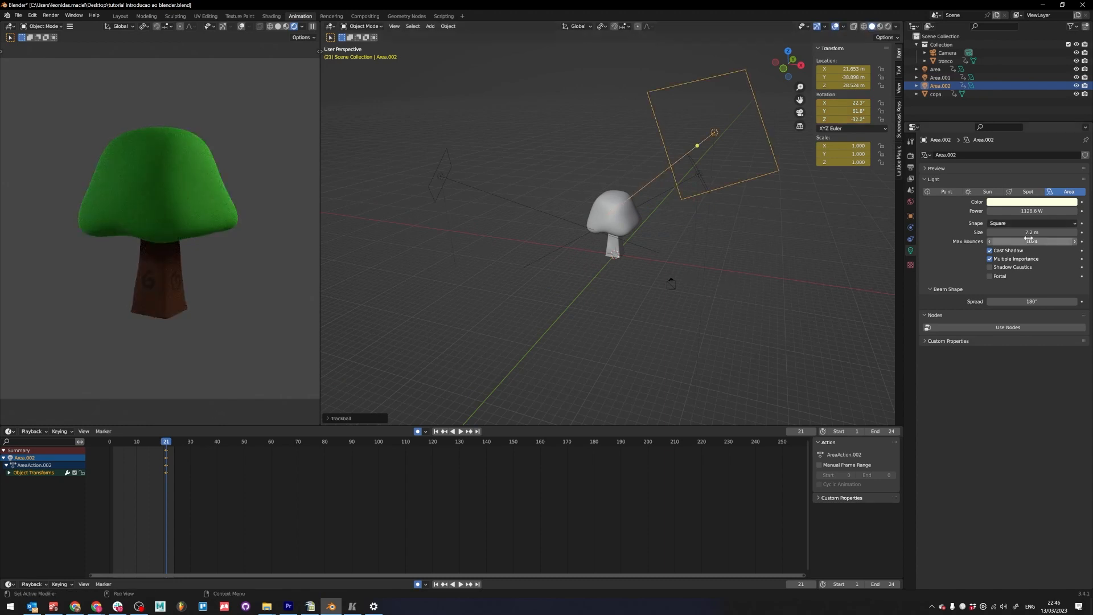
{"action": "left_click_drag", "start_coordinate": [1029, 211], "coordinate": [1073, 210]}
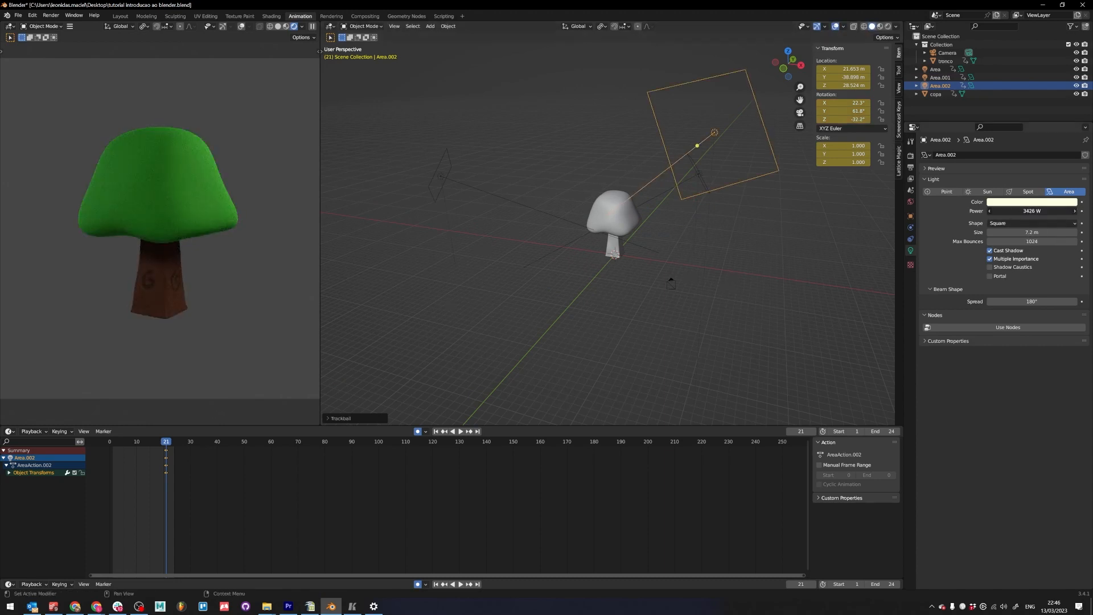
{"action": "key", "text": "Delete"}
- Move the warm area light to about X 19.4 m, Y -2.1 m, Z 14.8 m, angled toward the tree
{"action": "left_click_drag", "start_coordinate": [709, 170], "coordinate": [690, 190]}
{"action": "middle_click_drag", "start_coordinate": [690, 190], "coordinate": [590, 229]}
{"action": "key", "text": "g"}
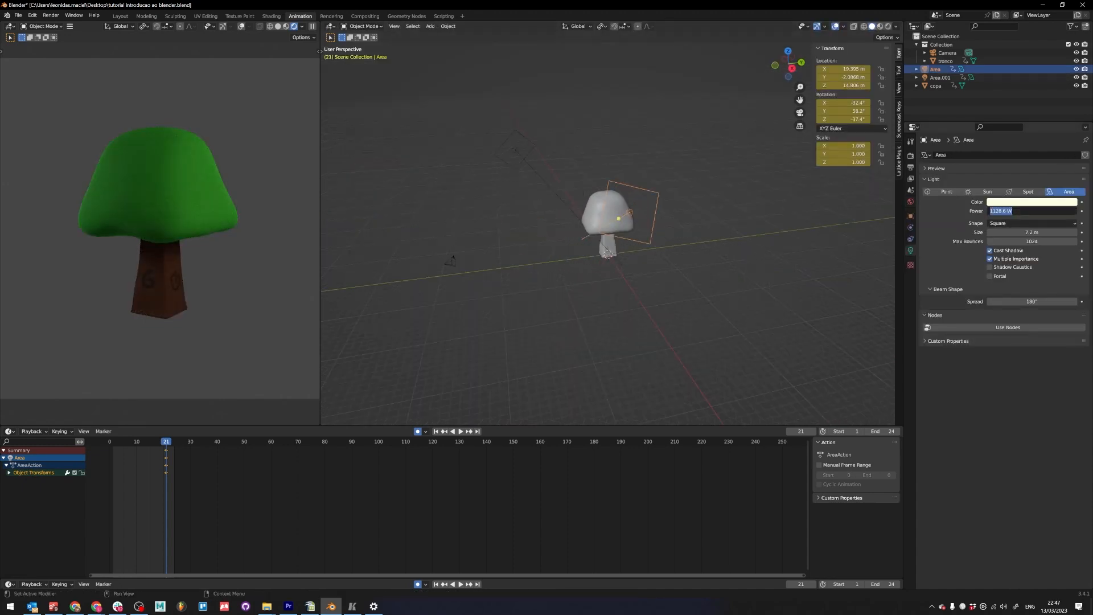
- Enlarge the warm area light to 15.1 m and set its power to about 7887 W
{"action": "type", "text": "00"}
{"action": "key", "text": "Return"}
{"action": "middle_click_drag", "start_coordinate": [633, 275], "coordinate": [611, 273]}
{"action": "left_click_drag", "start_coordinate": [1034, 232], "coordinate": [1084, 233]}
{"action": "left_click_drag", "start_coordinate": [1032, 210], "coordinate": [1025, 211]}
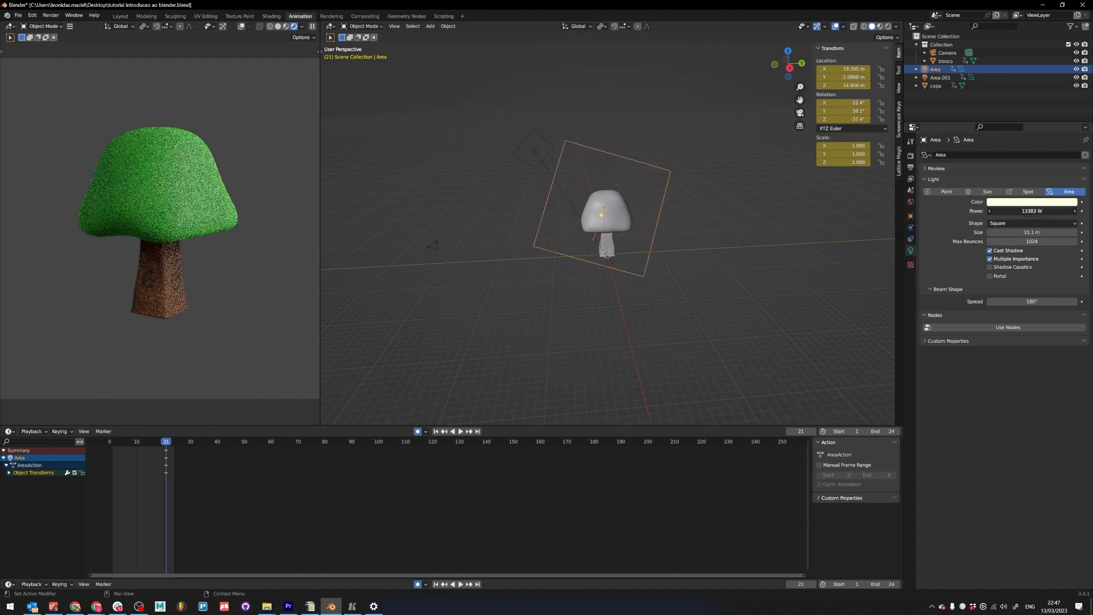
{"action": "left_click_drag", "start_coordinate": [1026, 211], "coordinate": [1014, 211]}
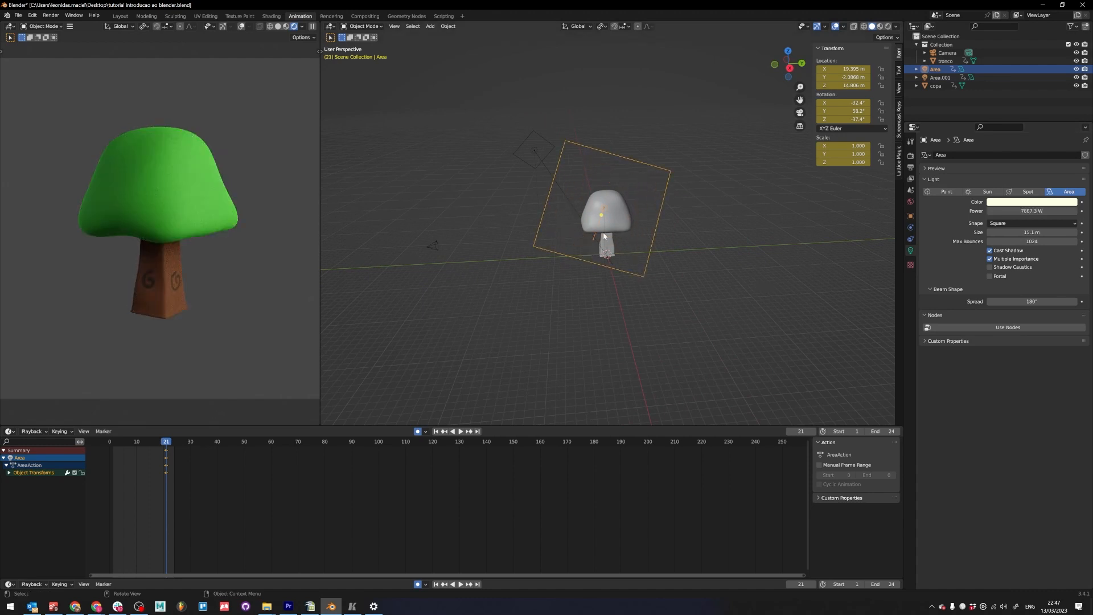
- Raise the cool area light's power to about 4400 W and enlarge its size to 16.8 m
{"action": "left_click", "coordinate": [533, 141]}
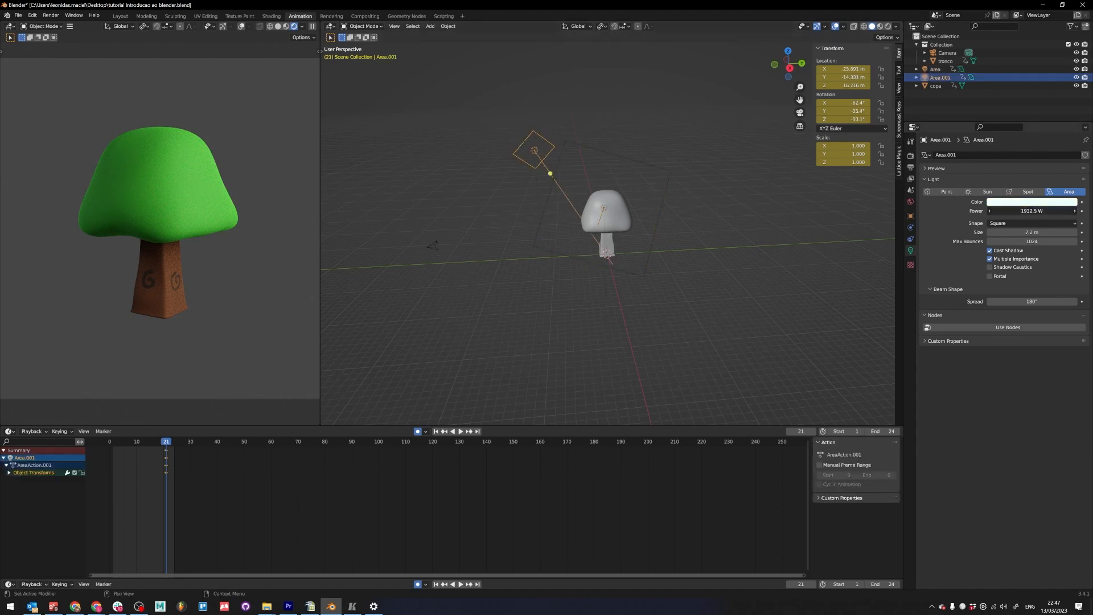
{"action": "left_click_drag", "start_coordinate": [1032, 211], "coordinate": [1015, 232]}
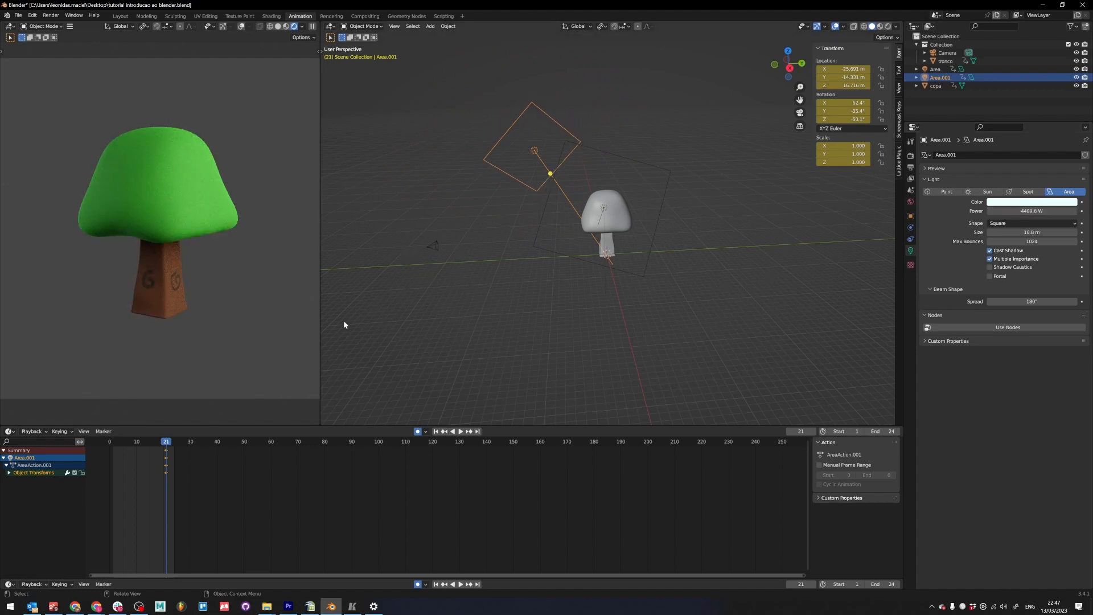
- Add a plane at the base of the tree and scale it to about 18.7, making a 37.5 m square floor
{"action": "key", "text": "shift+a"}
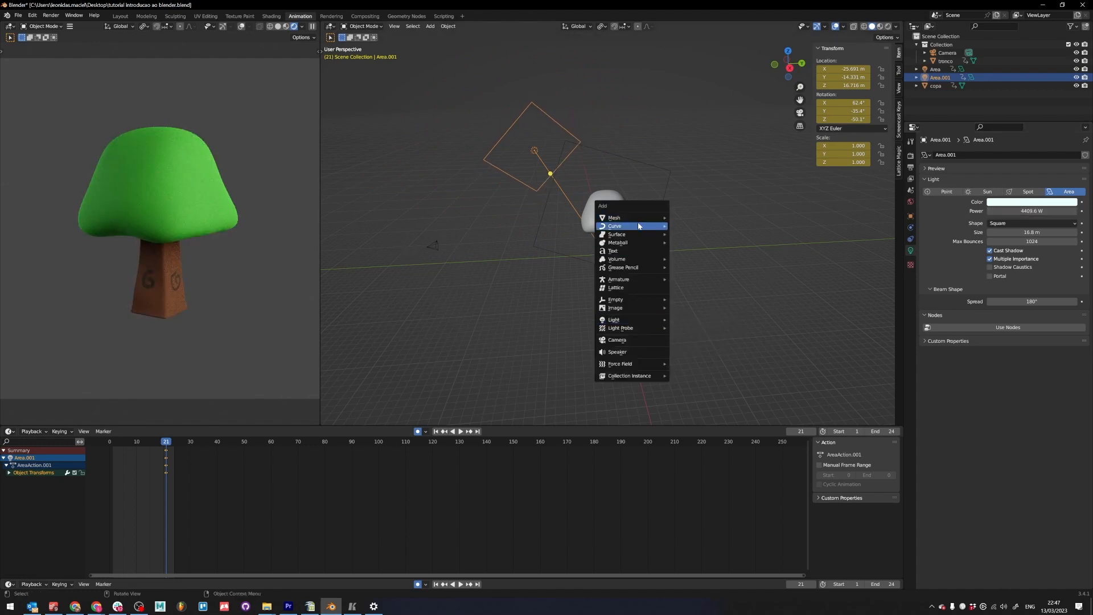
{"action": "mouse_move", "coordinate": [642, 220]}
{"action": "left_click", "coordinate": [676, 218]}
{"action": "key", "text": "s"}
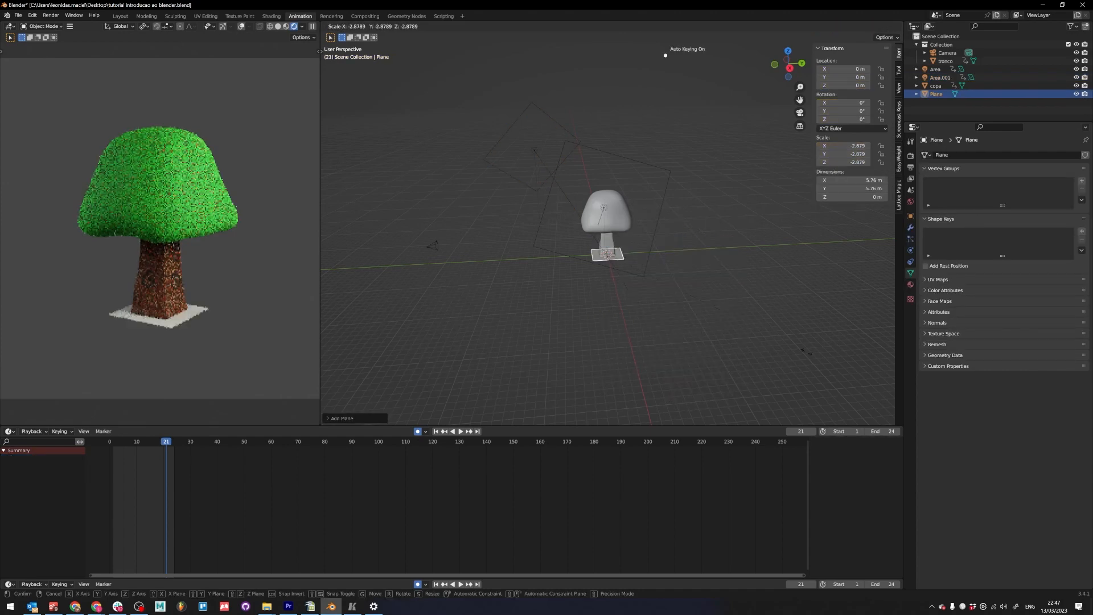
{"action": "left_click", "coordinate": [840, 376]}
{"action": "key", "text": "s"}
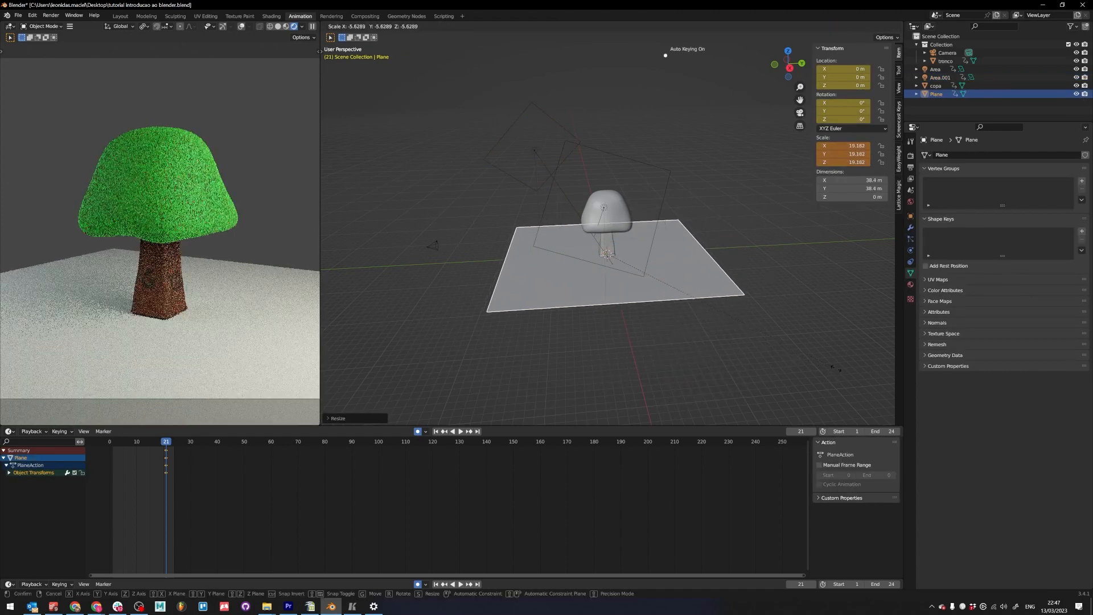
{"action": "left_click", "coordinate": [690, 257]}
- Give the floor plane a new dark brown material with roughness 0.957 and specular 0.435
{"action": "left_click", "coordinate": [911, 284]}
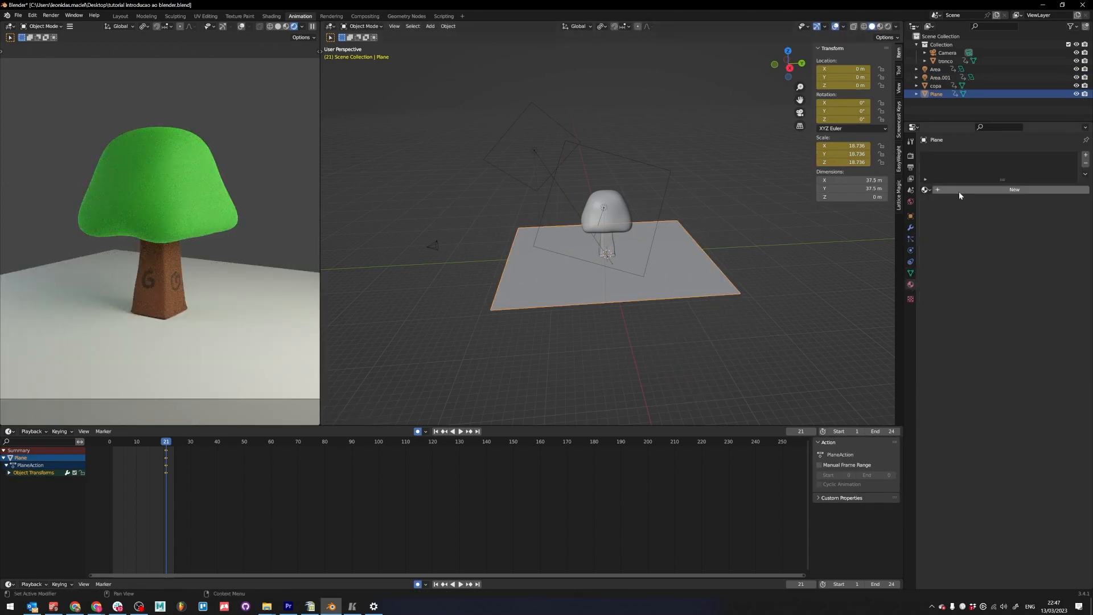
{"action": "left_click", "coordinate": [965, 191]}
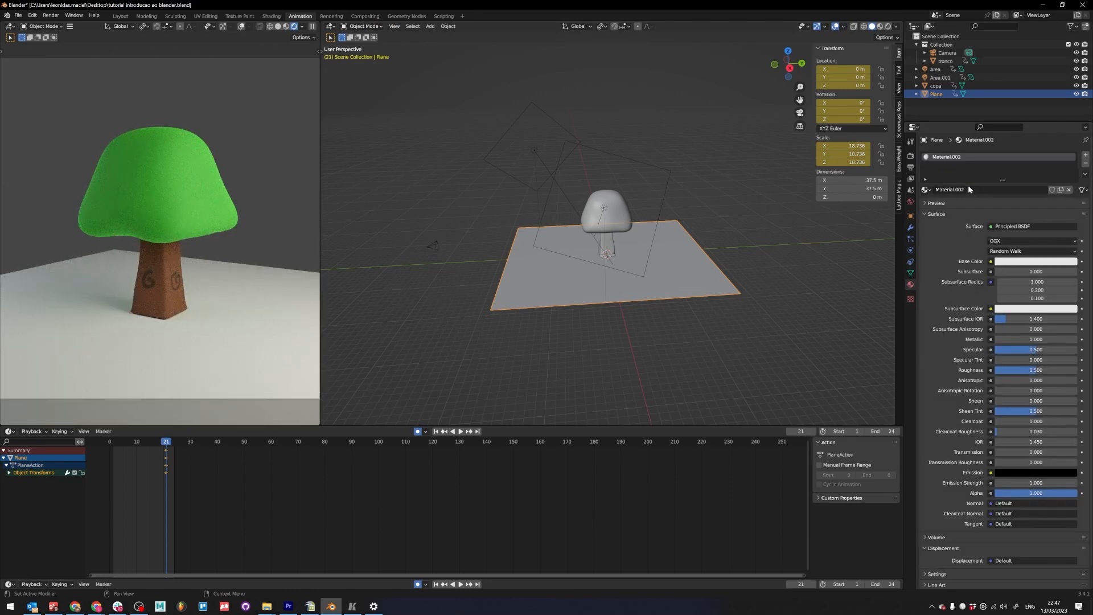
{"action": "left_click", "coordinate": [1036, 261]}
{"action": "mouse_move", "coordinate": [1046, 195]}
{"action": "left_mouse_down"}
{"action": "mouse_move", "coordinate": [1012, 188]}
{"action": "mouse_move", "coordinate": [1030, 198]}
{"action": "left_mouse_up"}
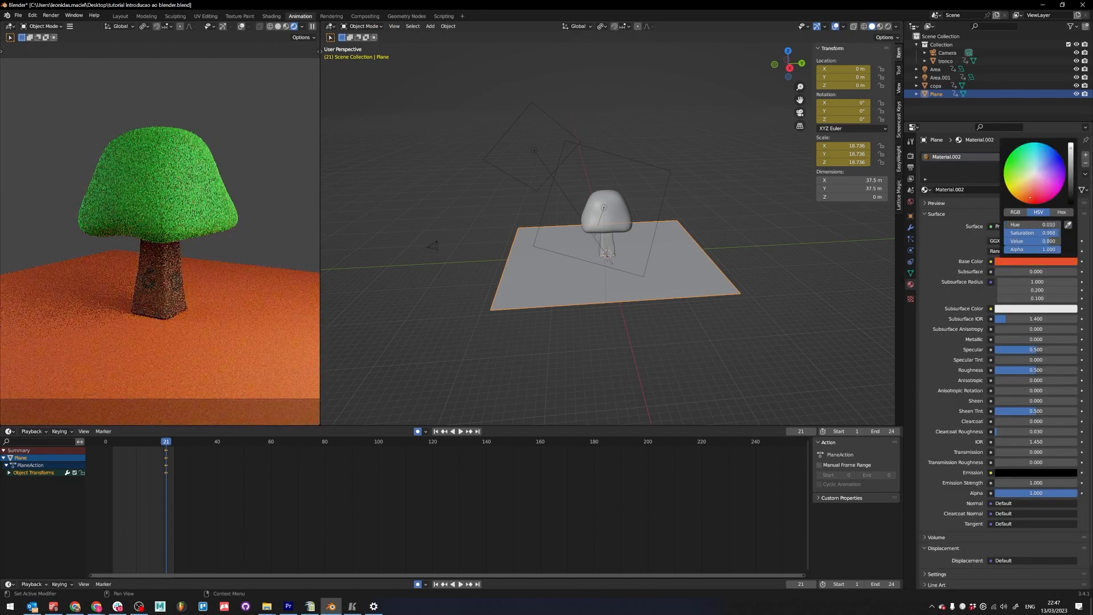
{"action": "left_click_drag", "start_coordinate": [1070, 148], "coordinate": [1071, 180]}
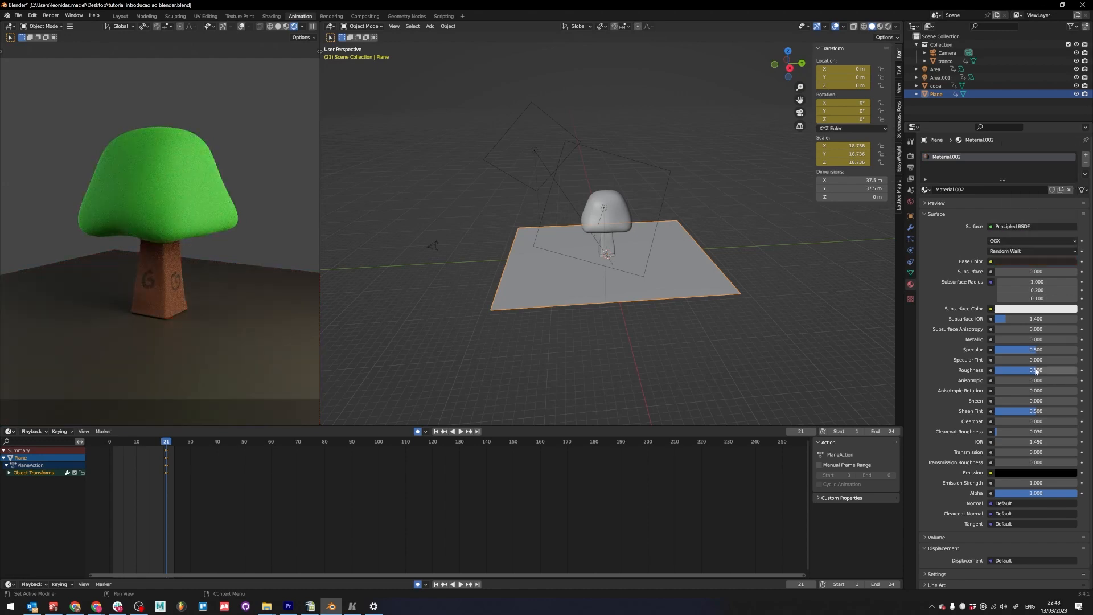
{"action": "left_click_drag", "start_coordinate": [1037, 370], "coordinate": [1032, 350]}
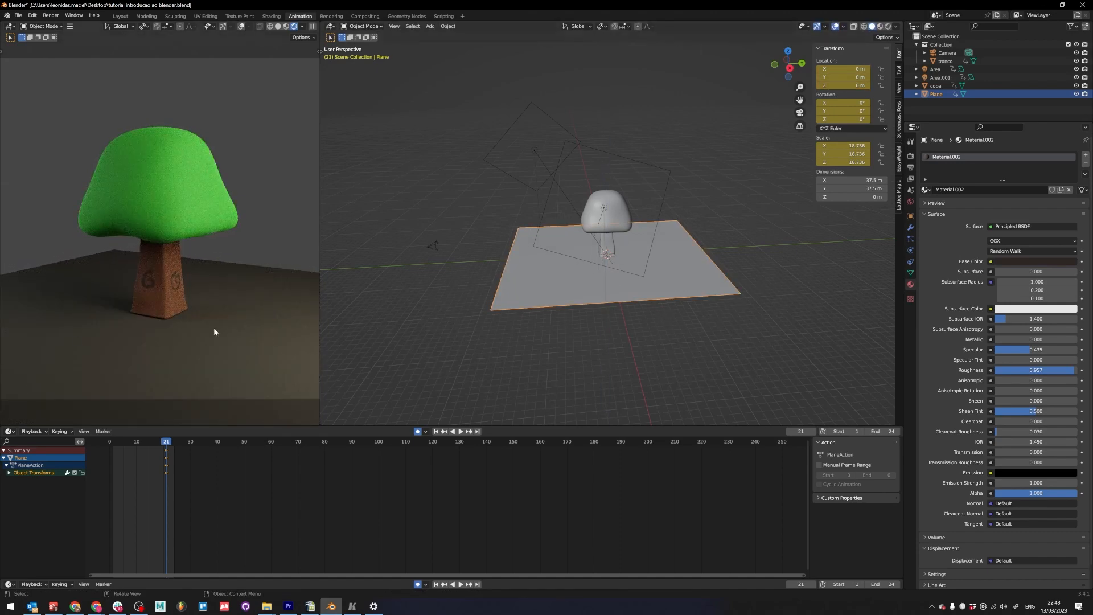
- In front view, raise the floor plane along Z to about 0.076 m so it meets the trunk's base
{"action": "scroll", "coordinate": [561, 232], "scroll_direction": "up", "scroll_amount": 8}
{"action": "mouse_move", "coordinate": [612, 336]}
{"action": "middle_mouse_down"}
{"action": "mouse_move", "coordinate": [612, 288]}
{"action": "mouse_move", "coordinate": [614, 350]}
{"action": "middle_mouse_up"}
{"action": "scroll", "coordinate": [614, 350], "scroll_direction": "up", "scroll_amount": 2}
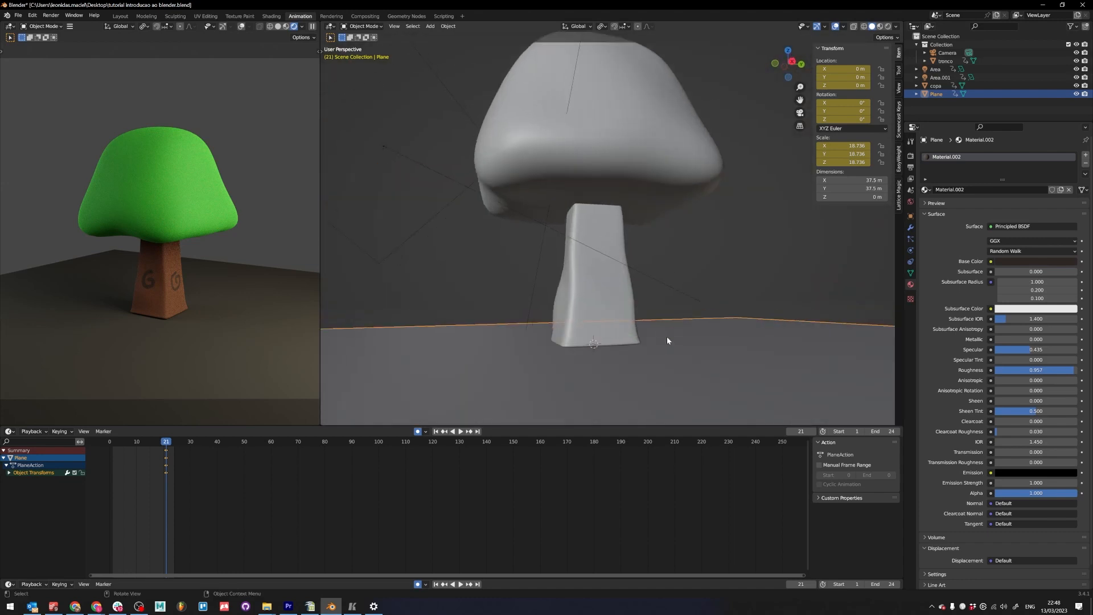
{"action": "key", "text": "KP_1"}
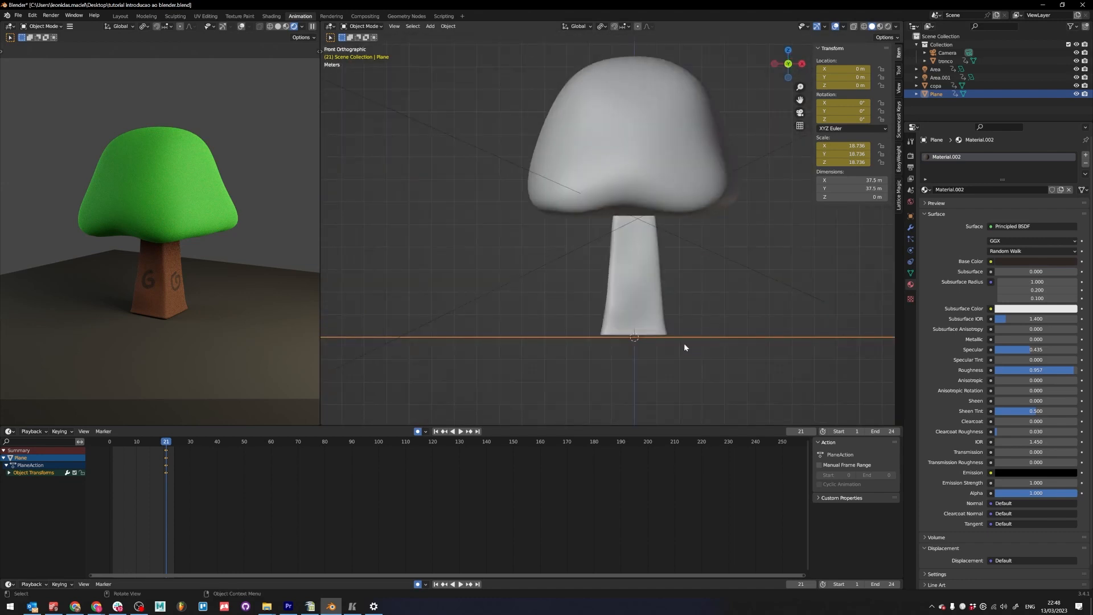
{"action": "scroll", "coordinate": [685, 343], "scroll_direction": "up", "scroll_amount": 5}
{"action": "middle_click_drag", "start_coordinate": [698, 347], "coordinate": [635, 206], "text": "shift"}
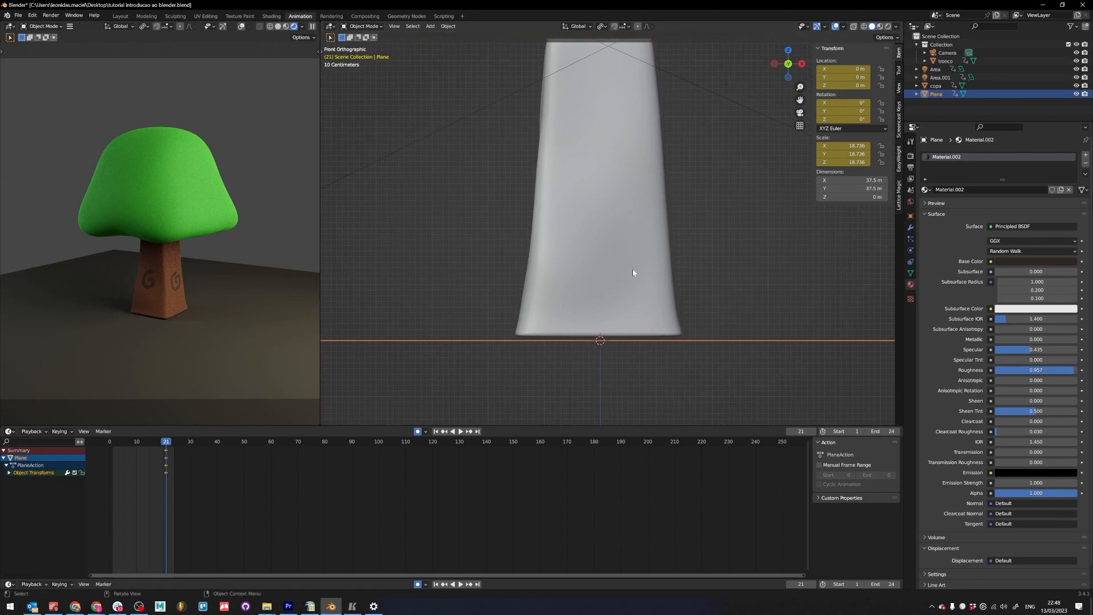
{"action": "scroll", "coordinate": [646, 341], "scroll_direction": "up", "scroll_amount": 4}
{"action": "middle_click_drag", "start_coordinate": [647, 345], "coordinate": [653, 191], "text": "shift"}
{"action": "key", "text": "g"}
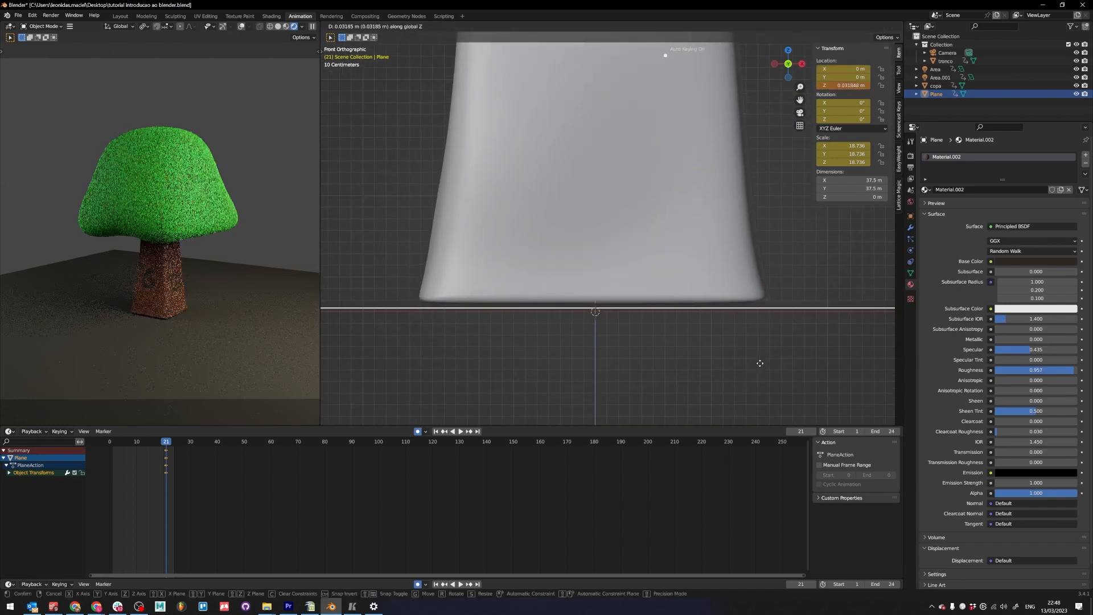
{"action": "key", "text": "z"}
{"action": "left_click", "coordinate": [765, 359]}
{"action": "scroll", "coordinate": [764, 359], "scroll_direction": "down", "scroll_amount": 4}
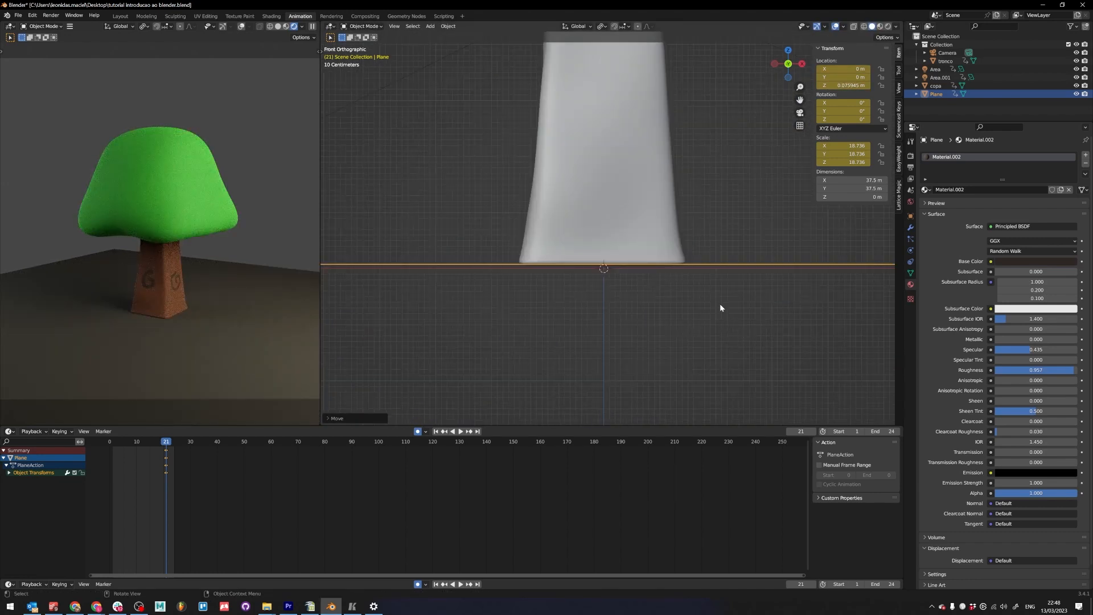
- Move the animation's current frame to 27
{"action": "middle_click_drag", "start_coordinate": [536, 248], "coordinate": [617, 290]}
{"action": "scroll", "coordinate": [603, 267], "scroll_direction": "down", "scroll_amount": 9}
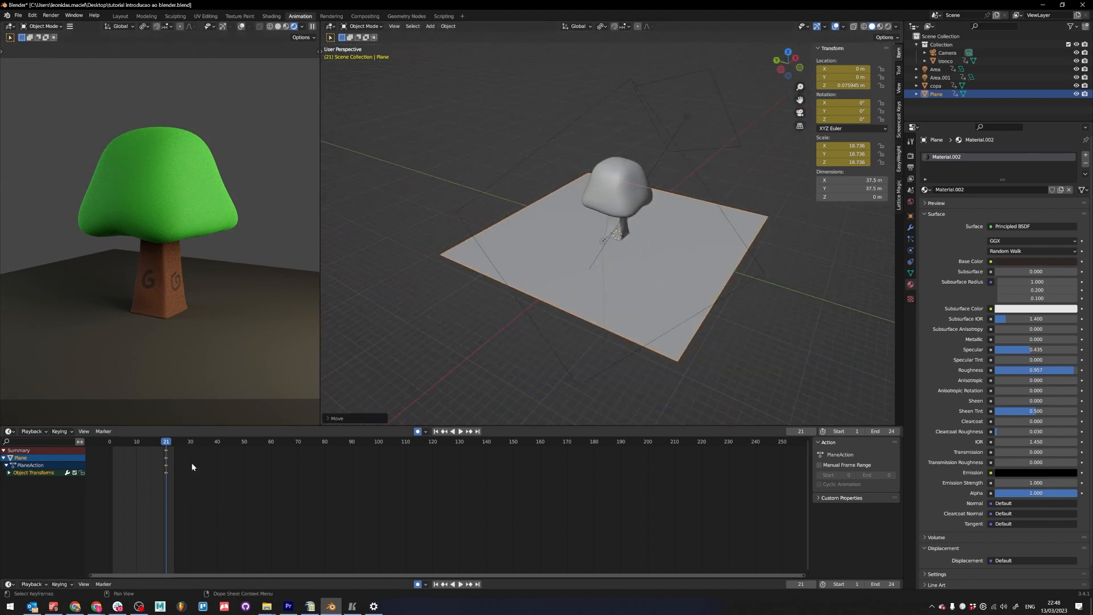
{"action": "mouse_move", "coordinate": [163, 444]}
{"action": "left_mouse_down"}
{"action": "mouse_move", "coordinate": [127, 444]}
{"action": "mouse_move", "coordinate": [203, 444]}
{"action": "mouse_move", "coordinate": [98, 448]}
{"action": "mouse_move", "coordinate": [183, 444]}
{"action": "left_mouse_up"}
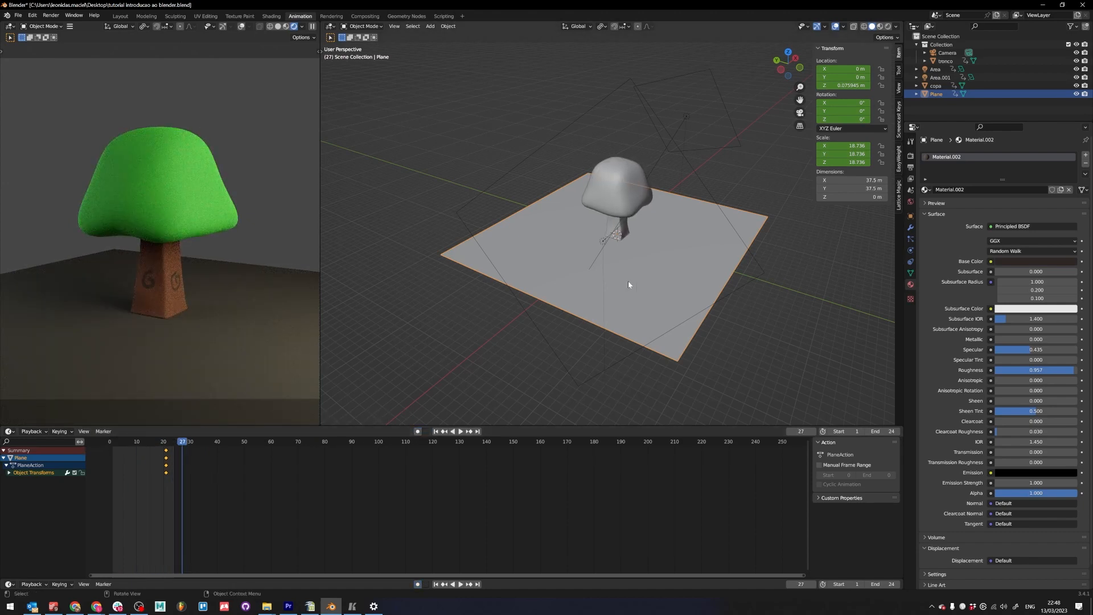
- Delete the floor plane's transform keyframes from the timeline and play the animation briefly
{"action": "key", "text": "x"}
{"action": "left_click", "coordinate": [171, 459]}
{"action": "key", "text": "space"}
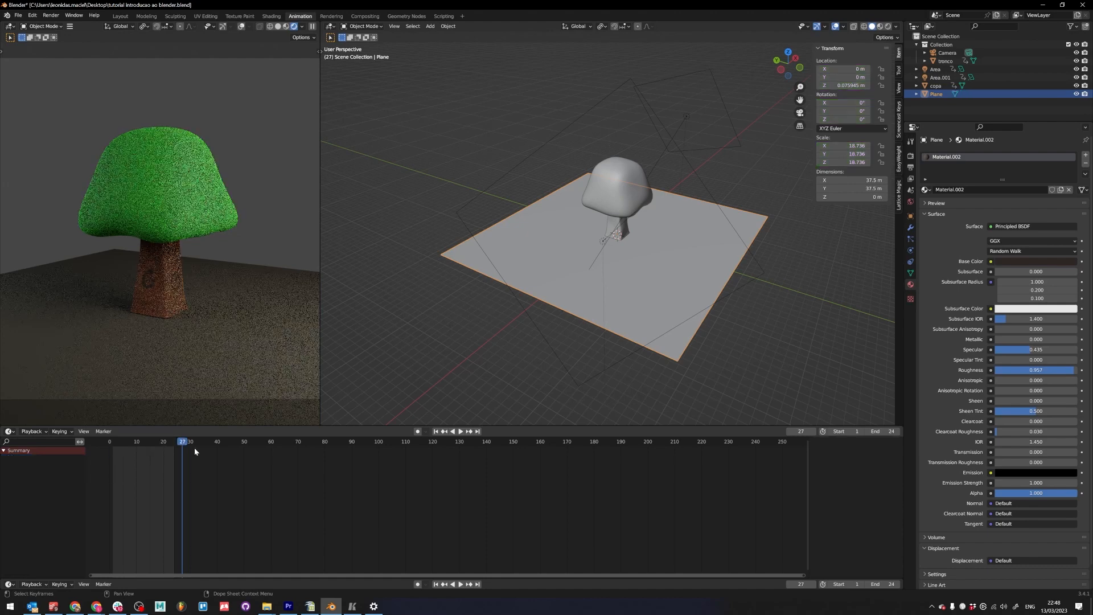
{"action": "key", "text": "space"}
- Delete the transform keyframes of both area lights from the timeline
{"action": "left_click", "coordinate": [688, 116]}
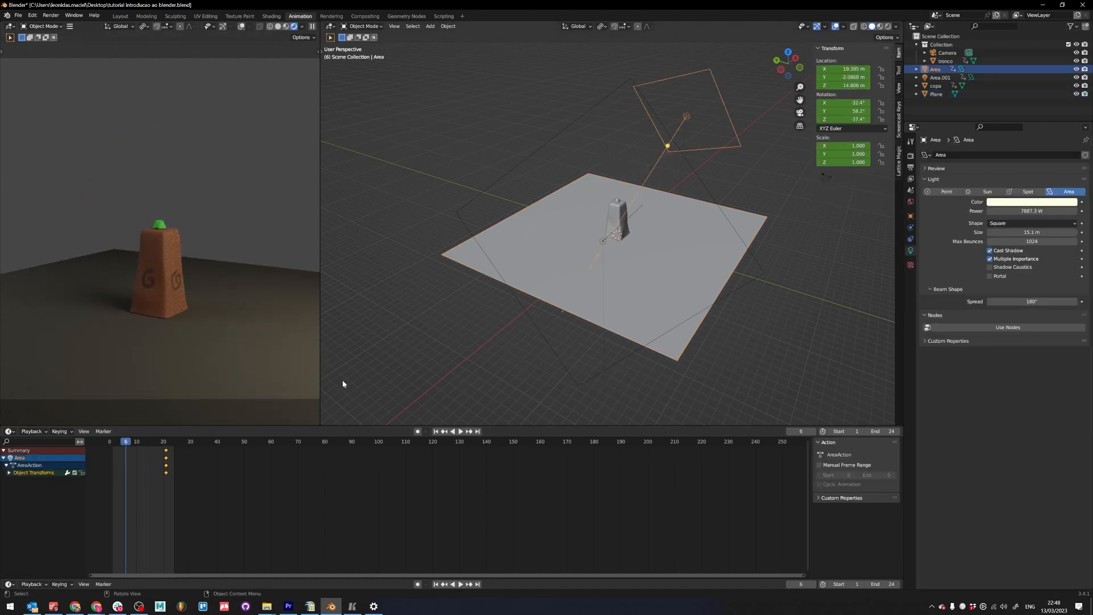
{"action": "left_click", "coordinate": [602, 241]}
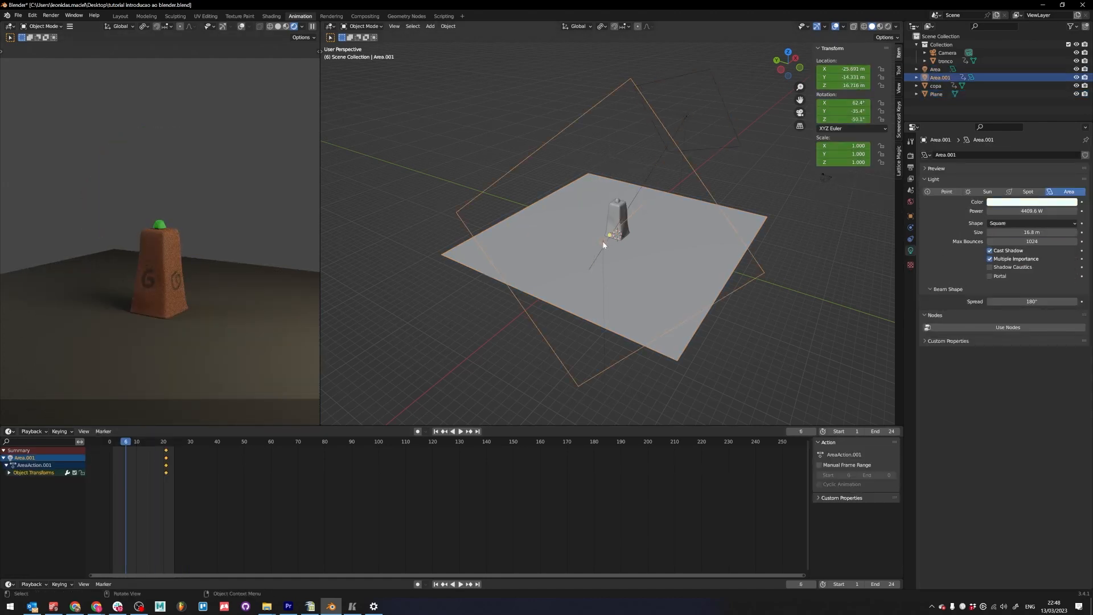
{"action": "left_click_drag", "start_coordinate": [161, 450], "coordinate": [161, 450]}
{"action": "key", "text": "Delete"}
- Play the tree-growth animation with the camera view in Material Preview shading, and save the file
{"action": "left_click_drag", "start_coordinate": [155, 442], "coordinate": [111, 442]}
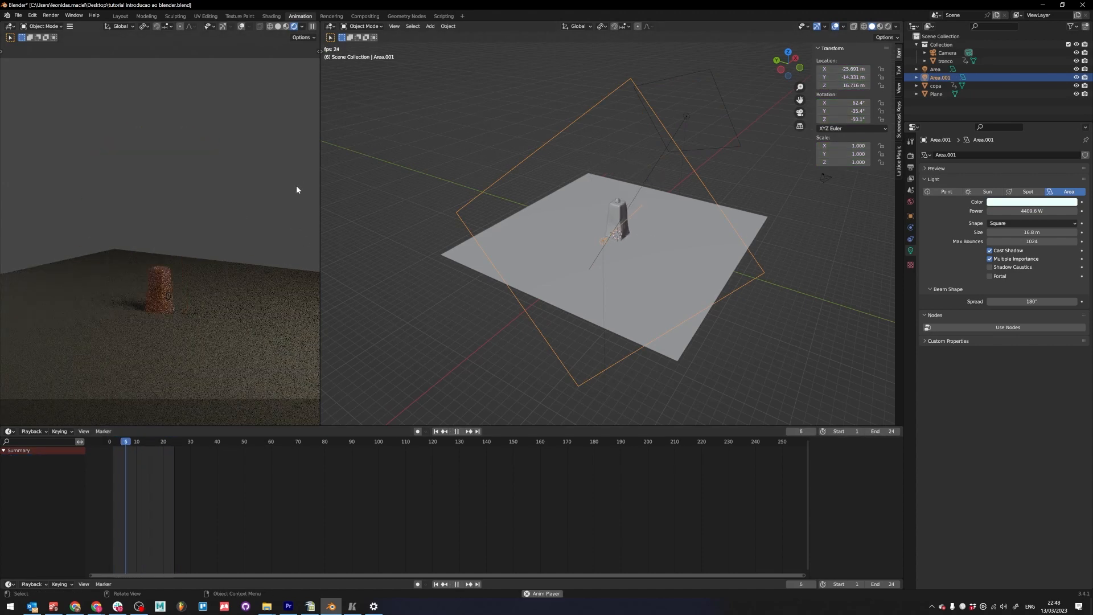
{"action": "key", "text": "z"}
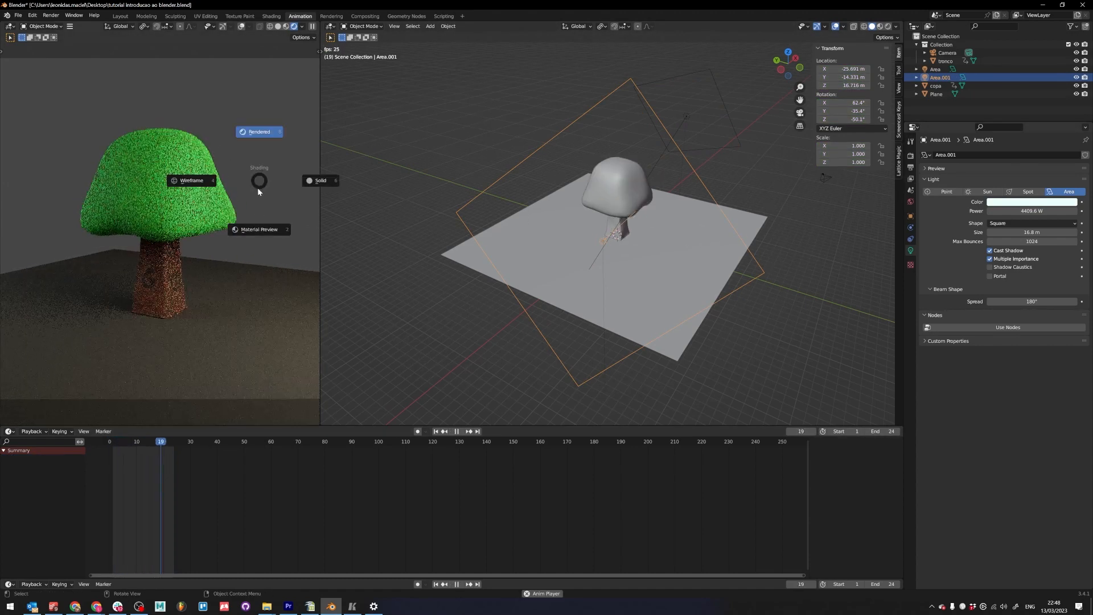
{"action": "left_click", "coordinate": [251, 226]}
{"action": "left_click", "coordinate": [286, 169]}
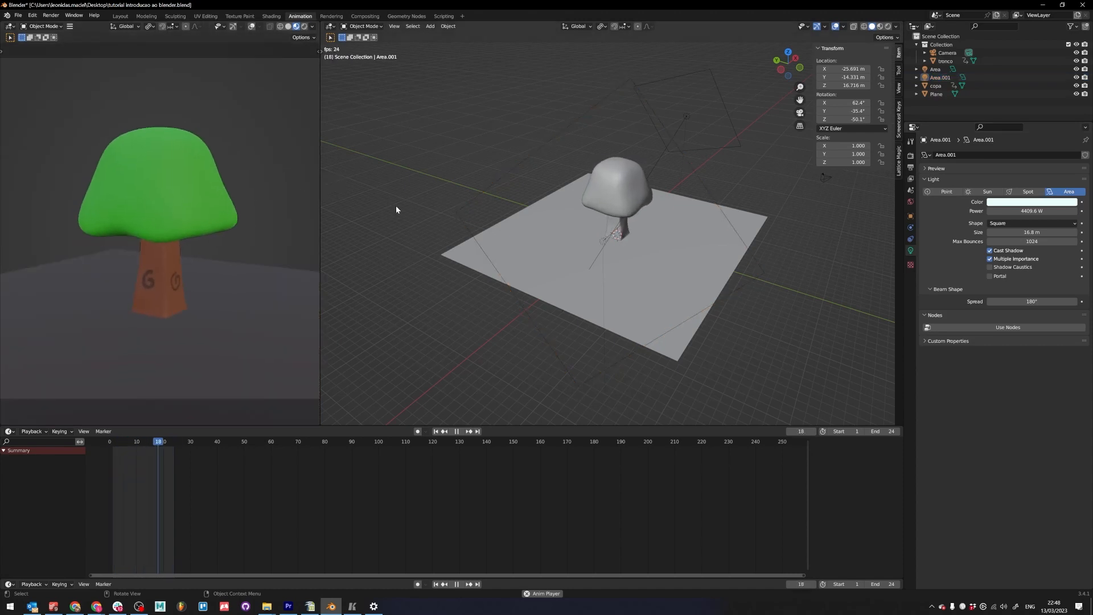
{"action": "key", "text": "ctrl+s"}
{"action": "key", "text": "Escape"}
- Return the camera view to Rendered shading and save the file with the animation stopped at frame 22
{"action": "key", "text": "z"}
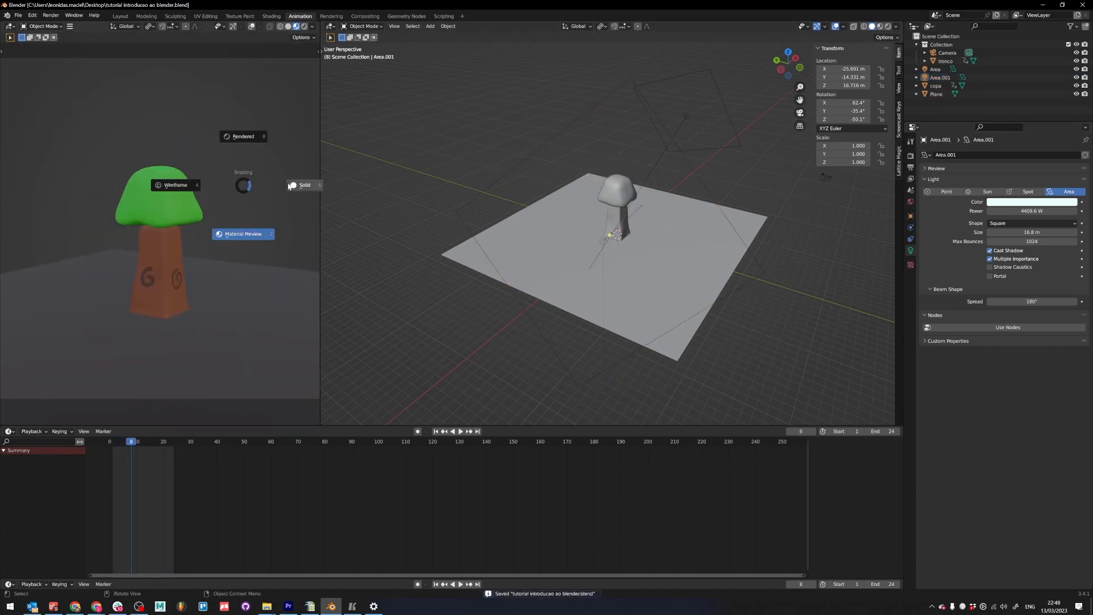
{"action": "left_click", "coordinate": [243, 138]}
{"action": "left_click", "coordinate": [462, 433]}
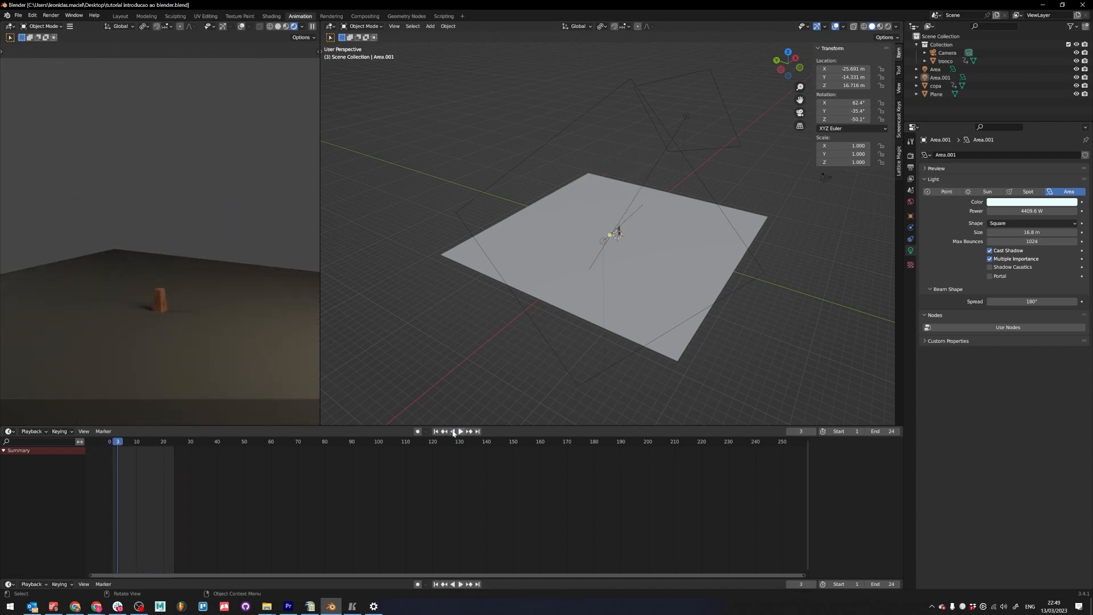
{"action": "left_click", "coordinate": [462, 432]}
{"action": "key", "text": "ctrl+s"}
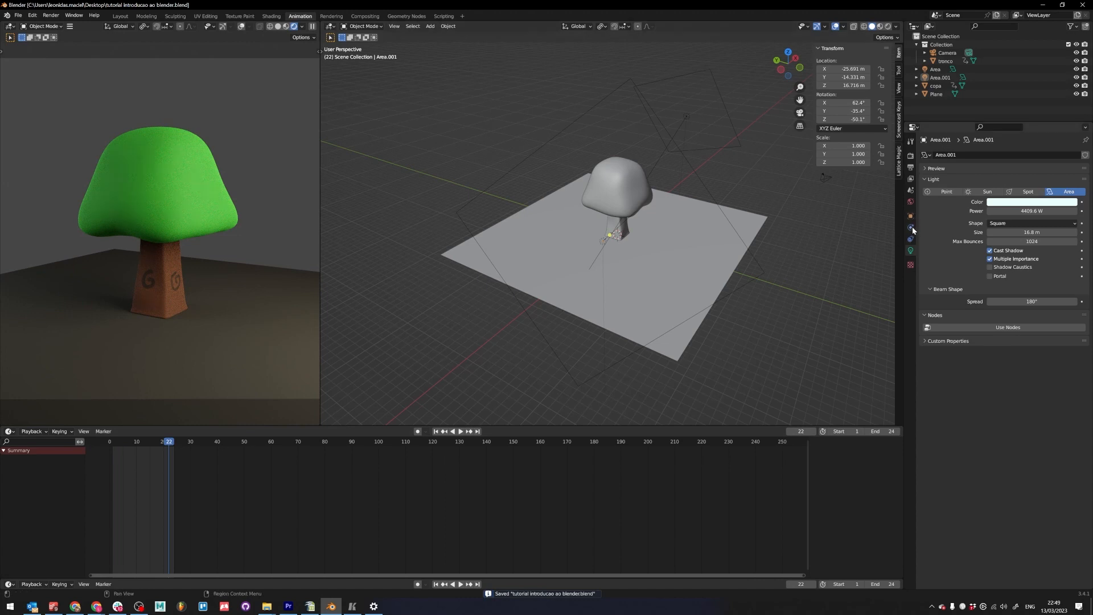
- Browse for the render output location and create a folder named TUTORIAL BASICO BLENDER on the Desktop
{"action": "left_click", "coordinate": [914, 200]}
{"action": "left_click", "coordinate": [911, 167]}
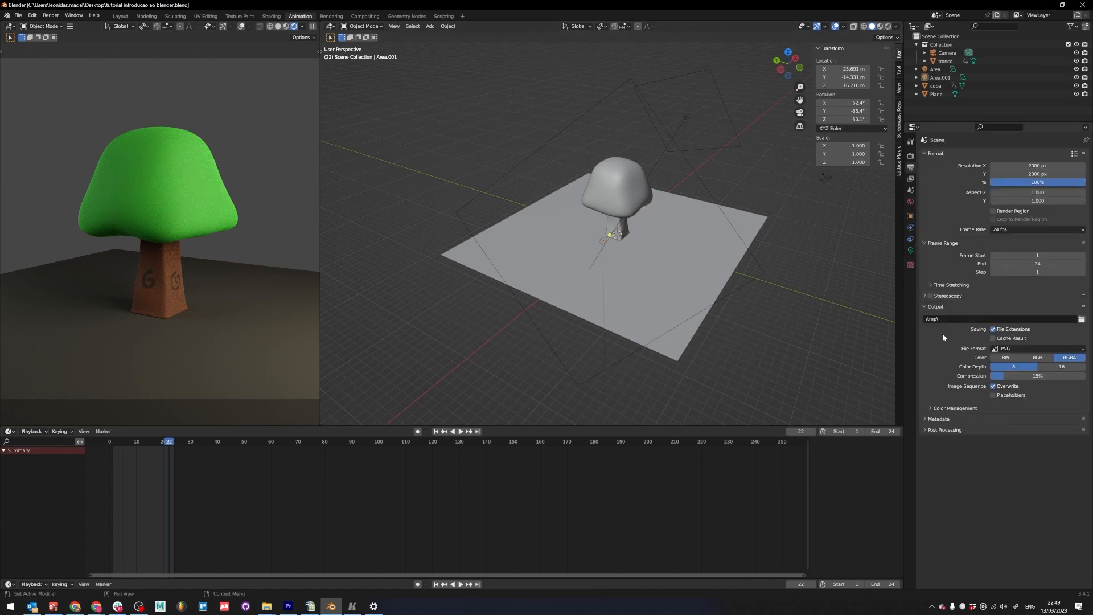
{"action": "left_click", "coordinate": [1082, 318]}
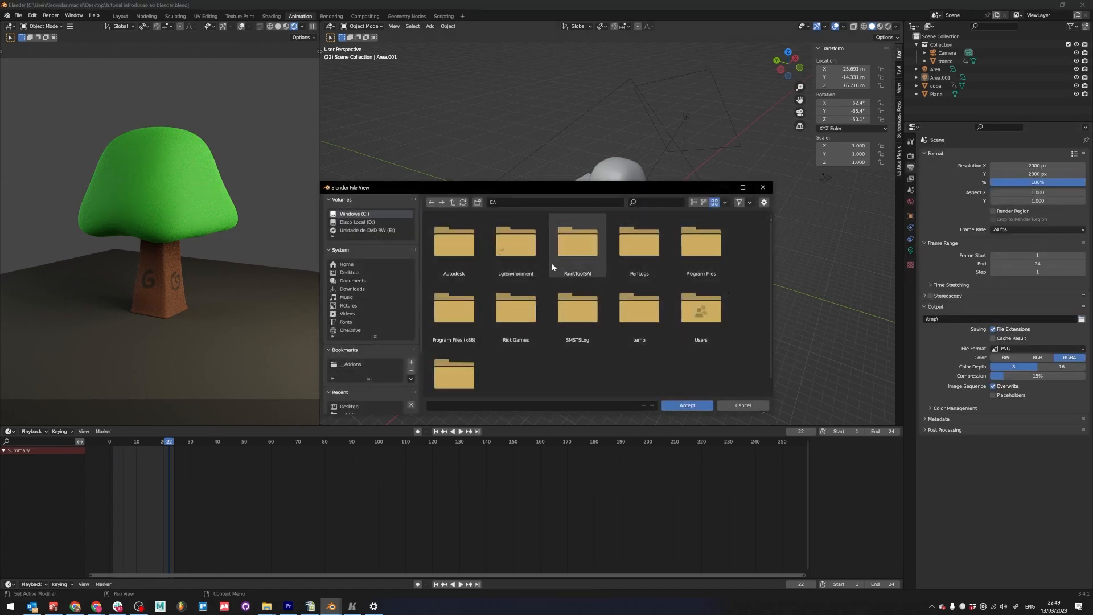
{"action": "scroll", "coordinate": [501, 327], "scroll_direction": "down", "scroll_amount": 1}
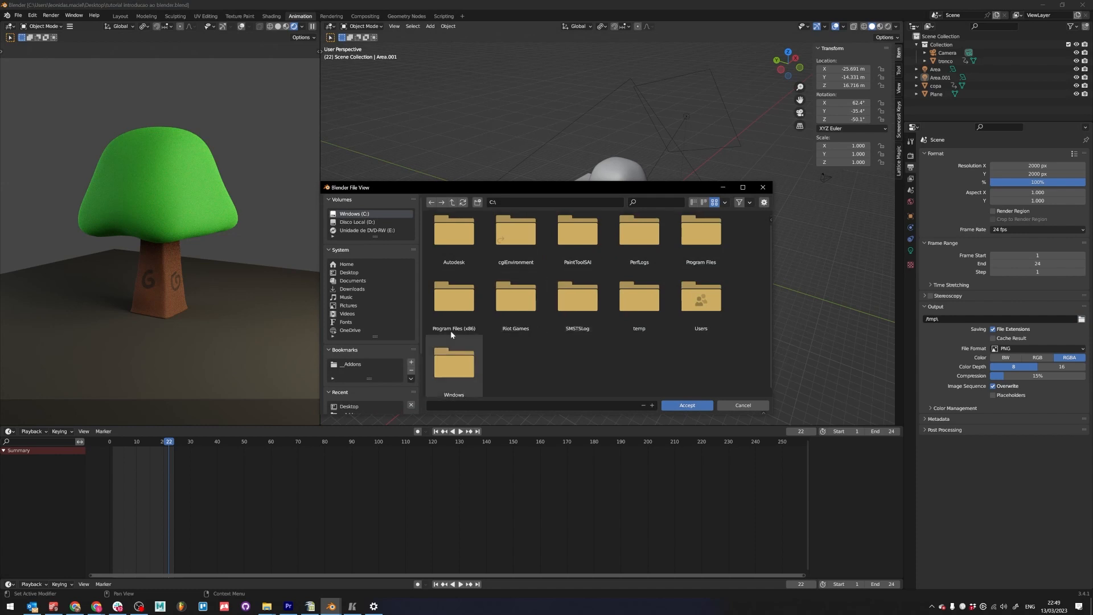
{"action": "right_click", "coordinate": [562, 346]}
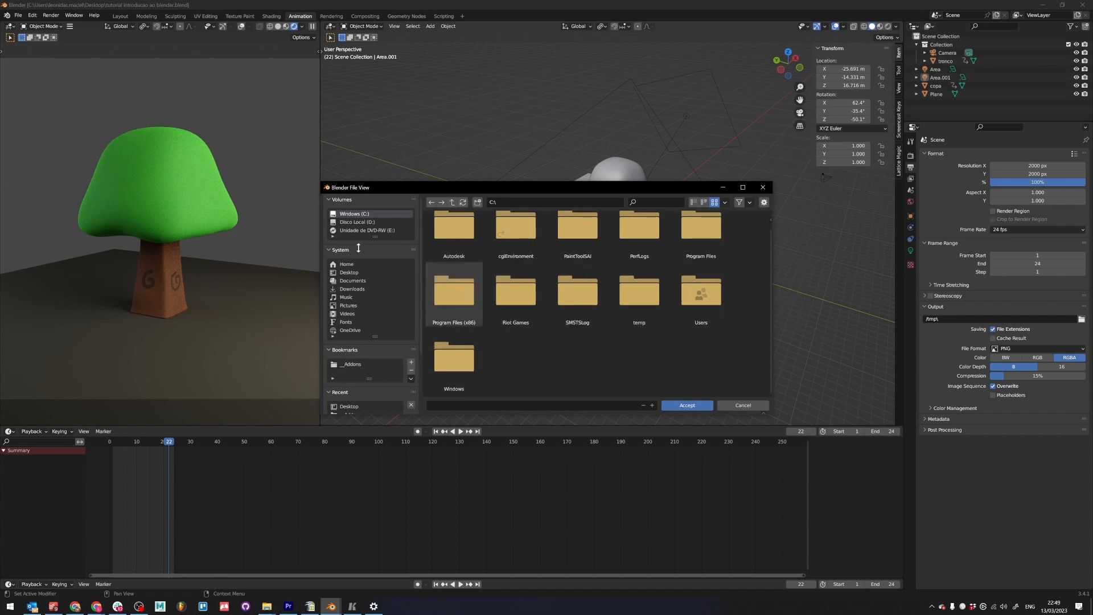
{"action": "left_click", "coordinate": [350, 273]}
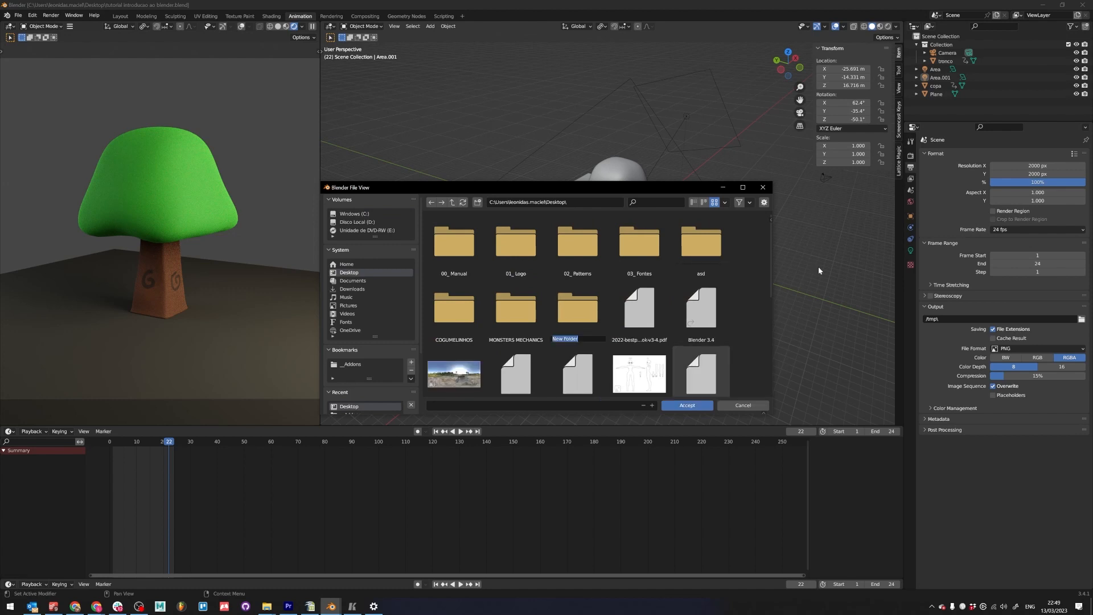
{"action": "key", "text": "Caps_Lock"}
{"action": "type", "text": "TUTORIAL"}
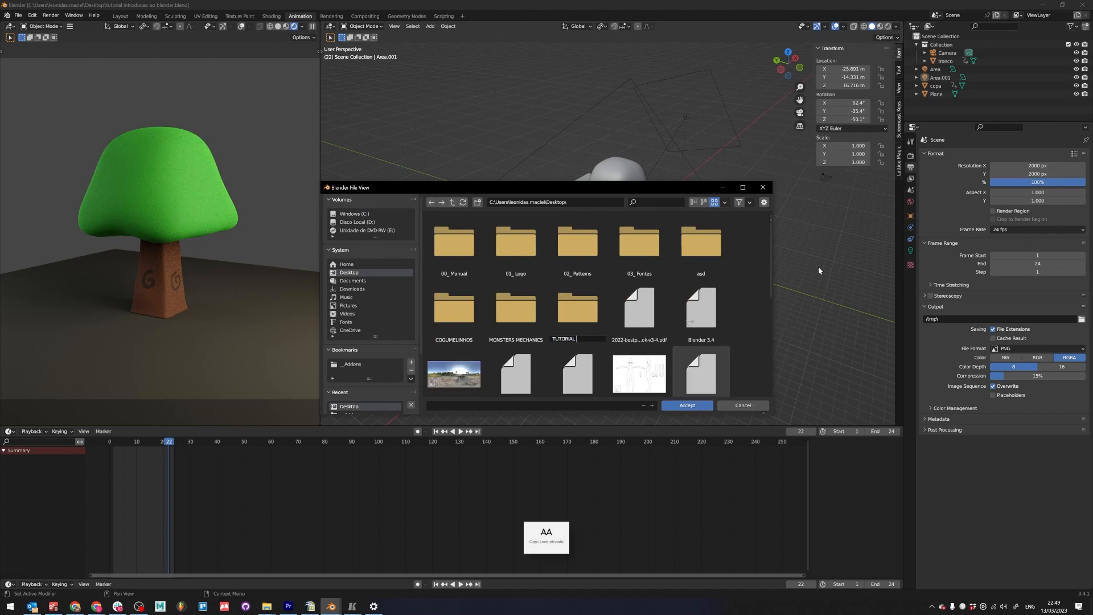
{"action": "type", "text": " BASICO BLENDER"}
{"action": "key", "text": "Return"}
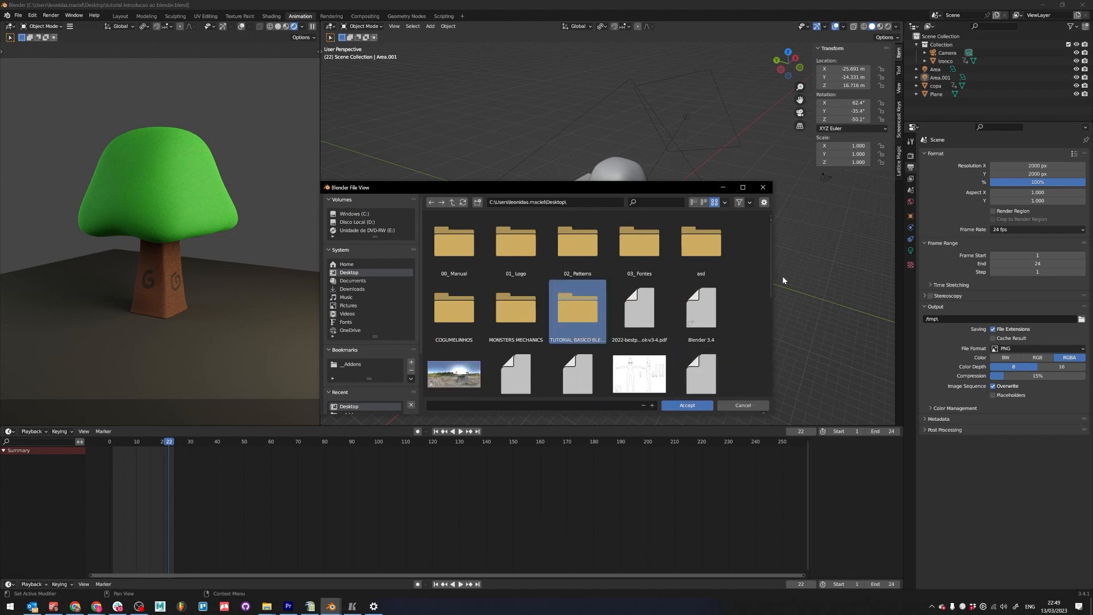
- Set the output file name to ARVORE TUTORIAL inside the TUTORIAL BASICO BLENDER folder, keep the PNG format, and save the file
{"action": "double_click", "coordinate": [577, 311]}
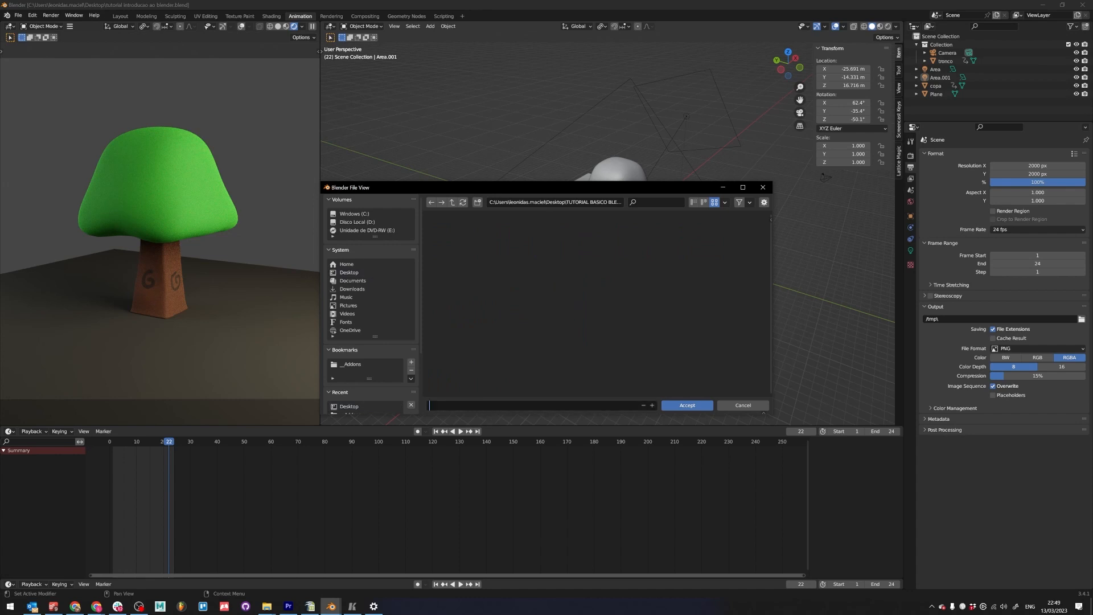
{"action": "type", "text": "ARVORE TUTORIAL"}
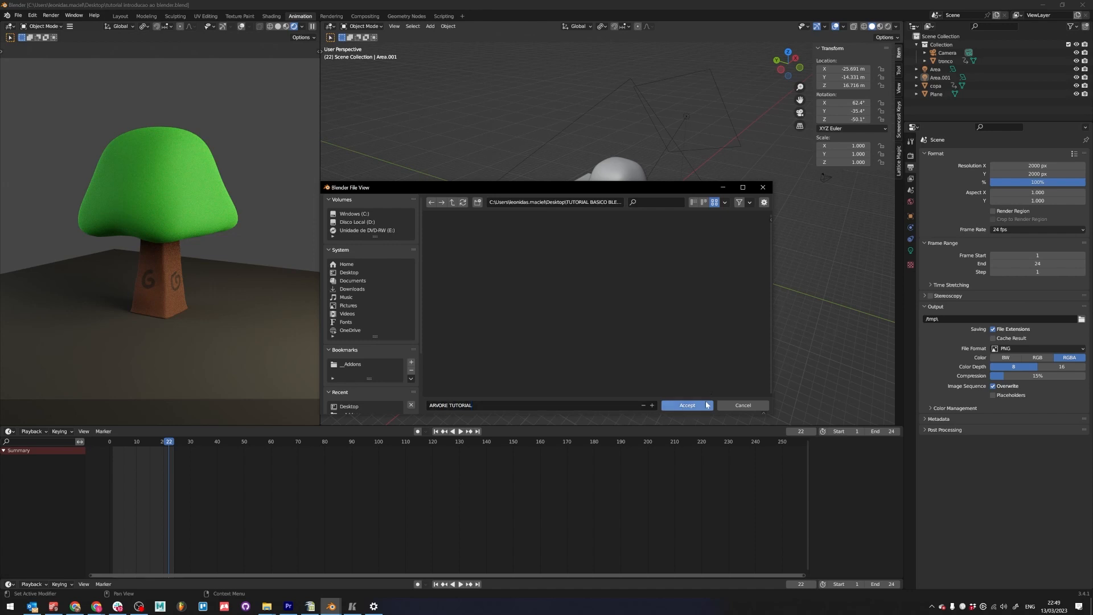
{"action": "left_click", "coordinate": [688, 405]}
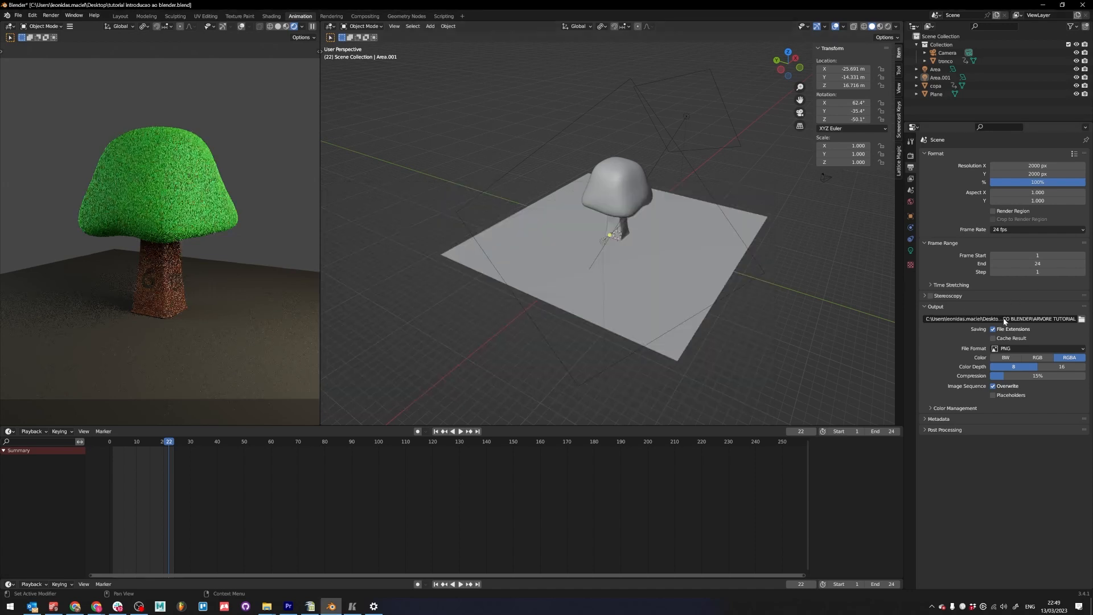
{"action": "left_click", "coordinate": [1025, 349]}
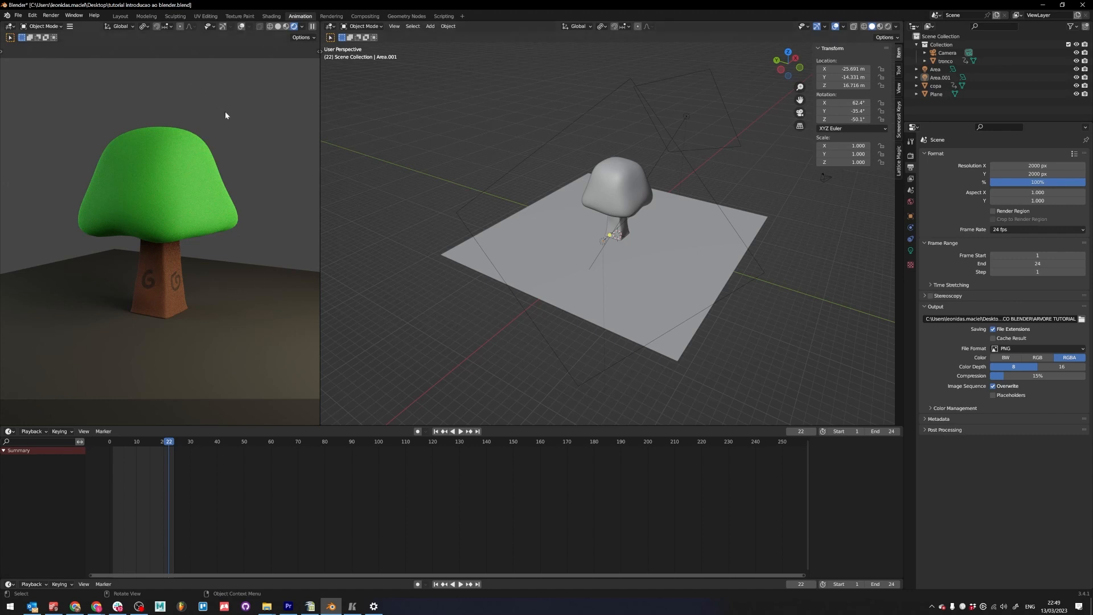
{"action": "key", "text": "ctrl+s"}
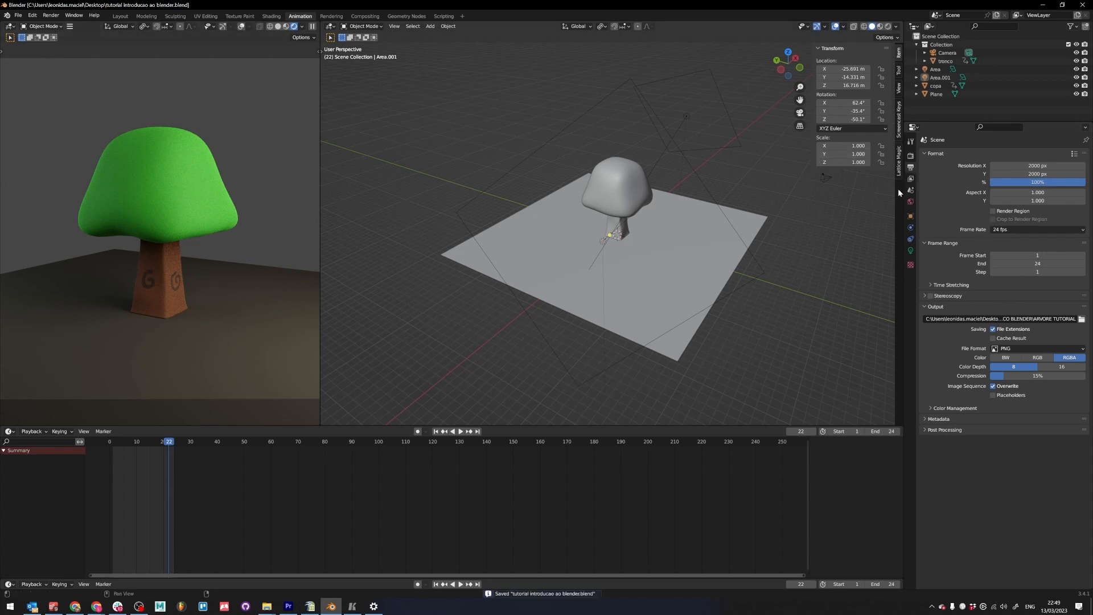
- Set the Cycles render's maximum samples to 150 and save the file
{"action": "left_click", "coordinate": [910, 179]}
{"action": "left_click", "coordinate": [911, 167]}
{"action": "left_click", "coordinate": [911, 155]}
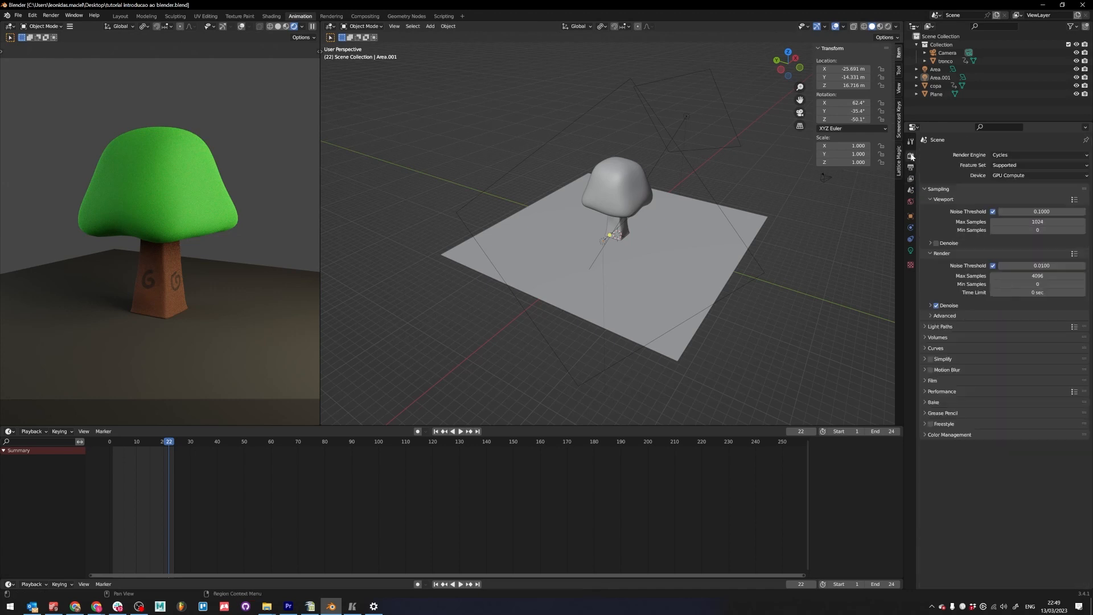
{"action": "left_click", "coordinate": [1024, 278]}
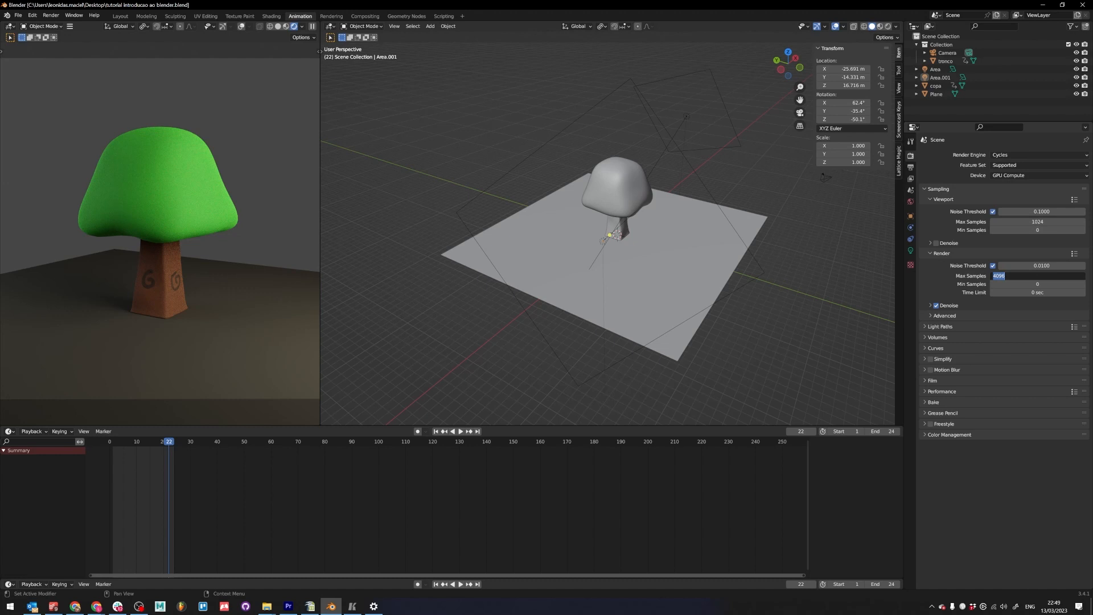
{"action": "type", "text": "3"}
{"action": "key", "text": "BackSpace"}
{"action": "type", "text": "150"}
{"action": "key", "text": "Return"}
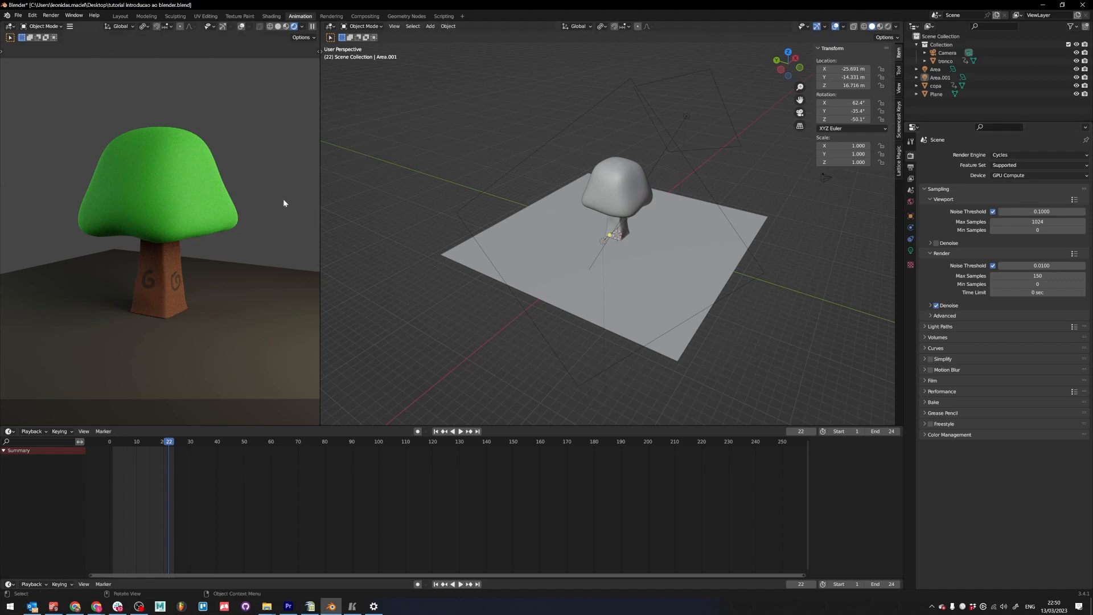
{"action": "key", "text": "ctrl+s"}
- Render a test image of frame 22, view it full-screen, and close the render window
{"action": "key", "text": "F12"}
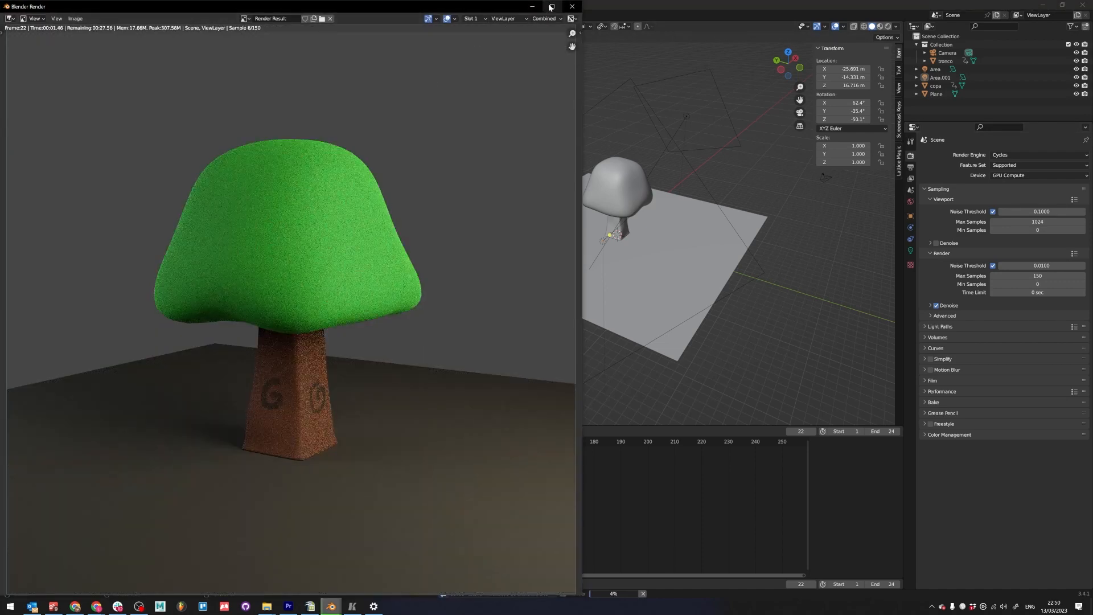
{"action": "left_click", "coordinate": [551, 7]}
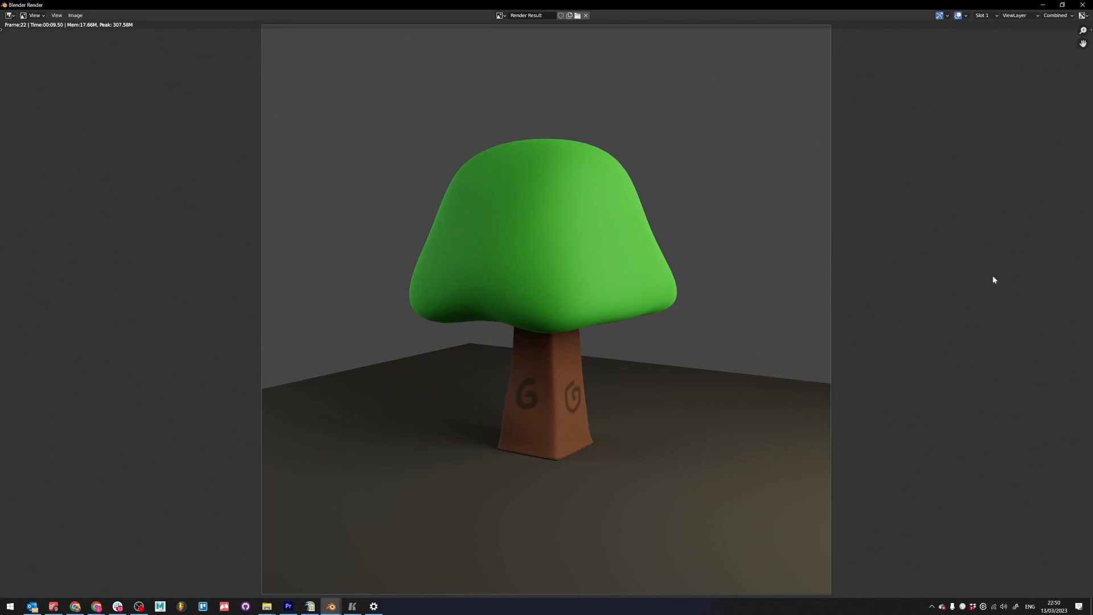
{"action": "left_click", "coordinate": [1083, 5]}
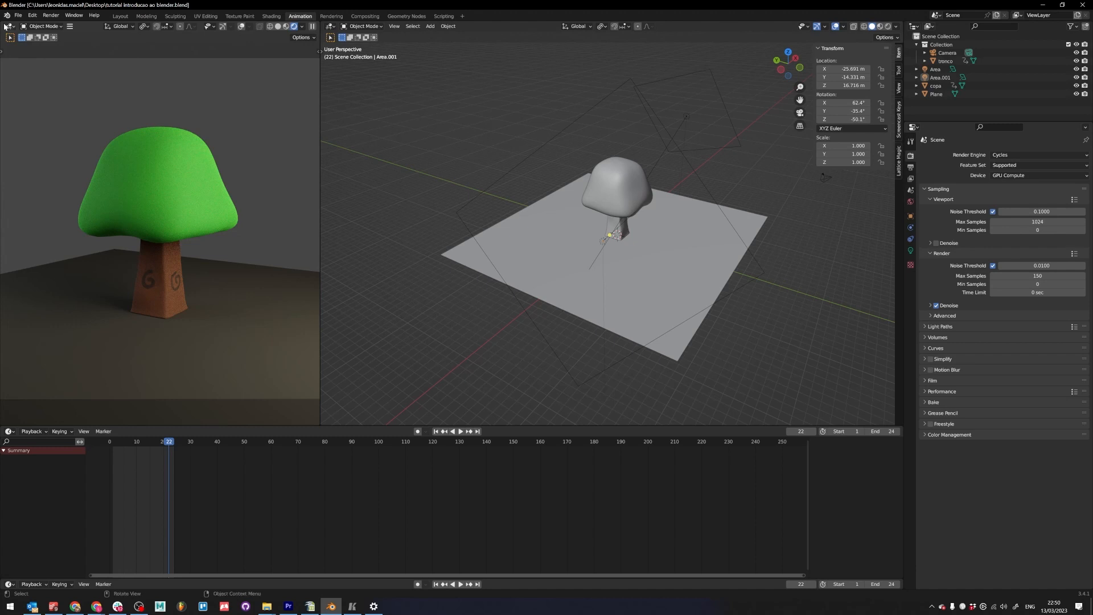
- Start rendering the full animation and maximize the render window to watch its progress
{"action": "left_click", "coordinate": [50, 15]}
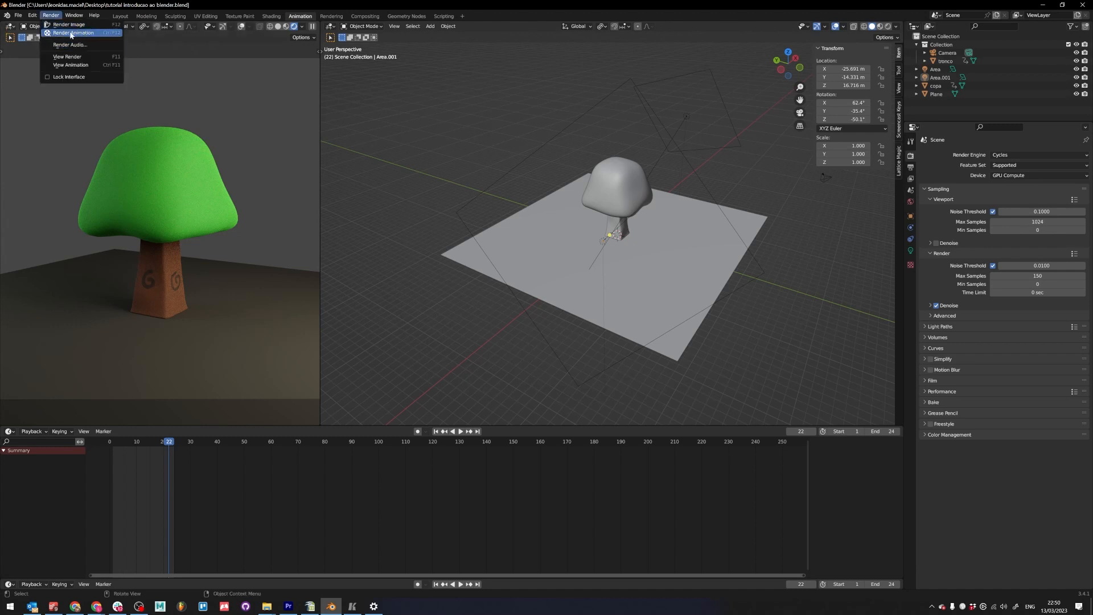
{"action": "left_click", "coordinate": [72, 33]}
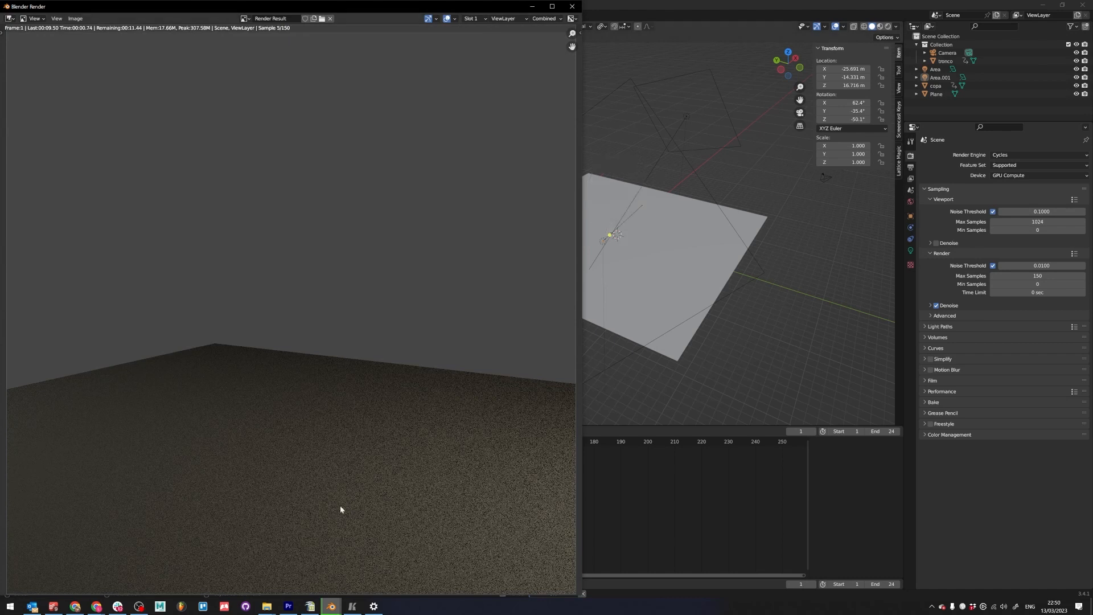
{"action": "scroll", "coordinate": [430, 271], "scroll_direction": "down", "scroll_amount": 3}
{"action": "scroll", "coordinate": [377, 314], "scroll_direction": "up", "scroll_amount": 1}
{"action": "left_click", "coordinate": [552, 6]}
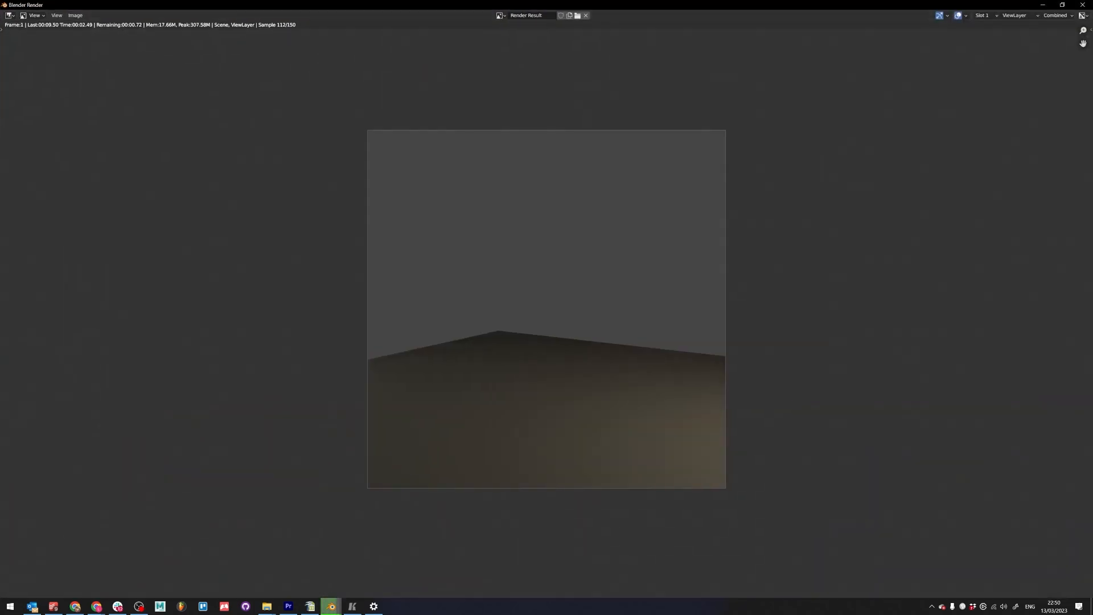